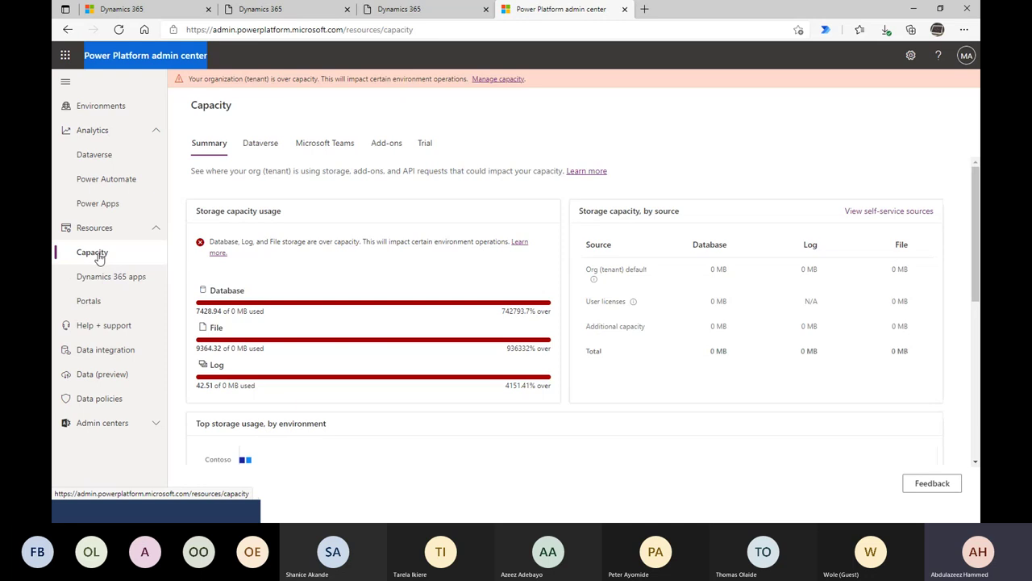
- Review the capacity page, highlighting the Database over-capacity percentage
scroll(326, 323, down, 1)
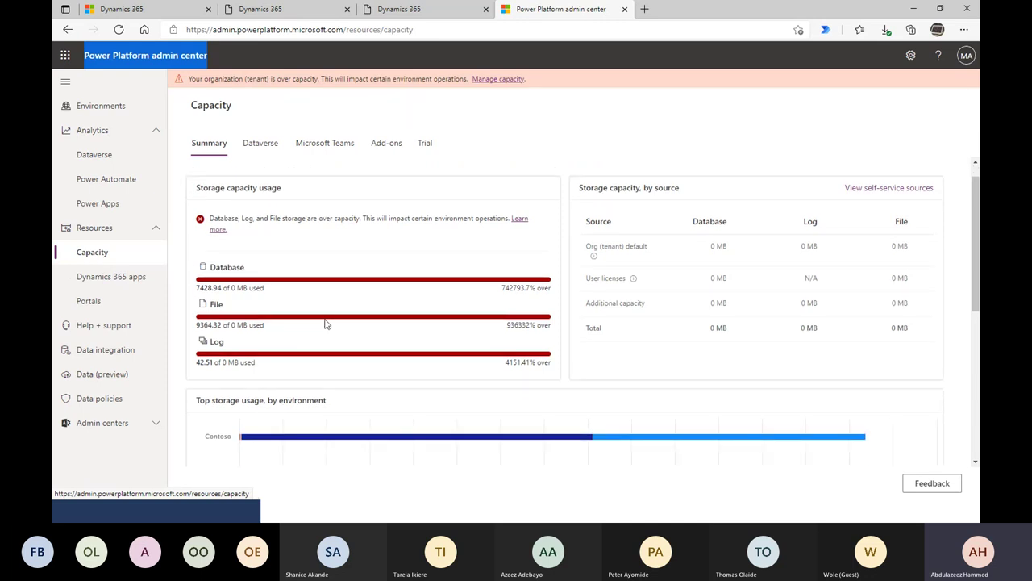
scroll(326, 322, up, 1)
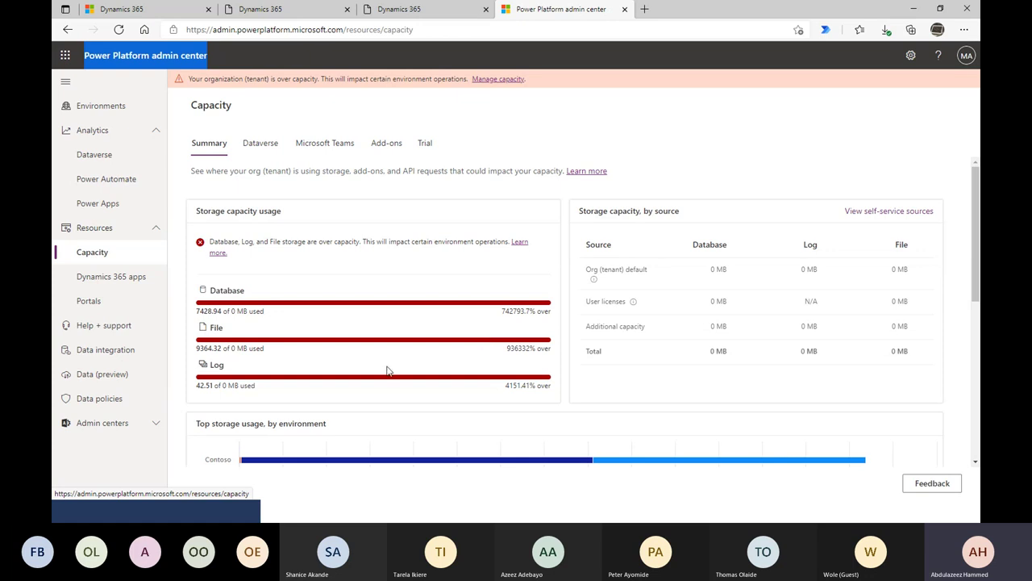
scroll(387, 371, down, 5)
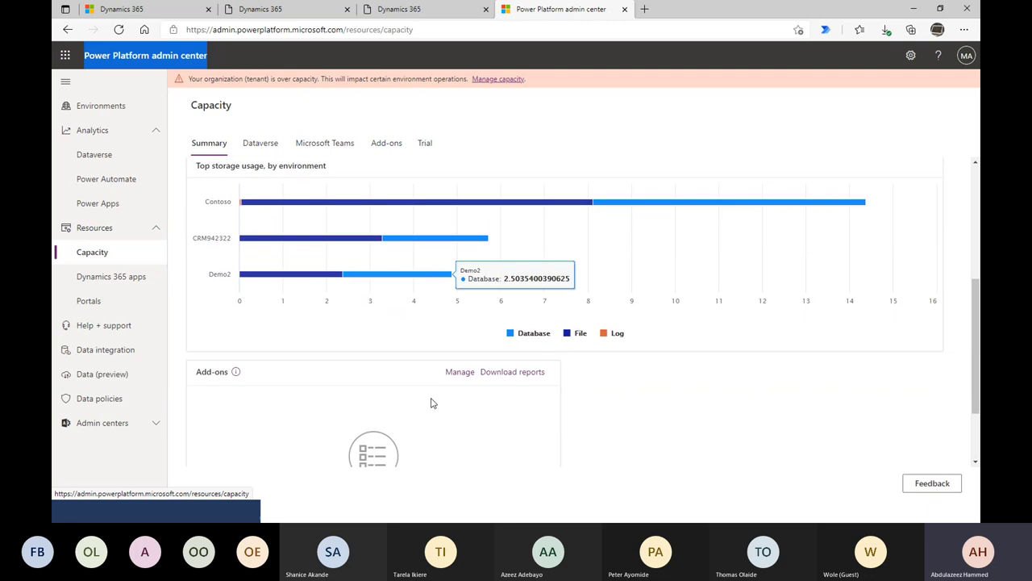
scroll(432, 404, up, 5)
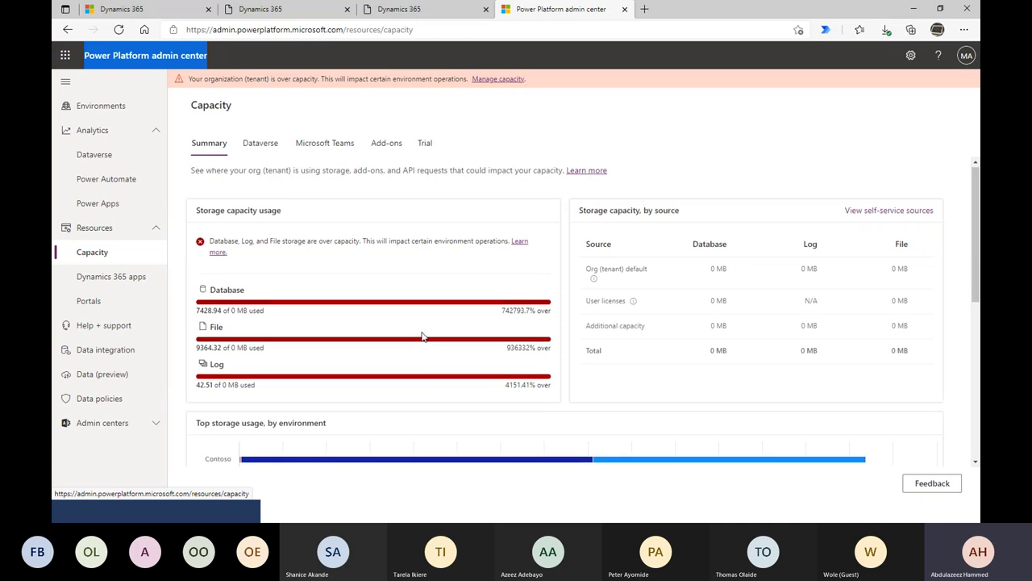
scroll(427, 337, down, 1)
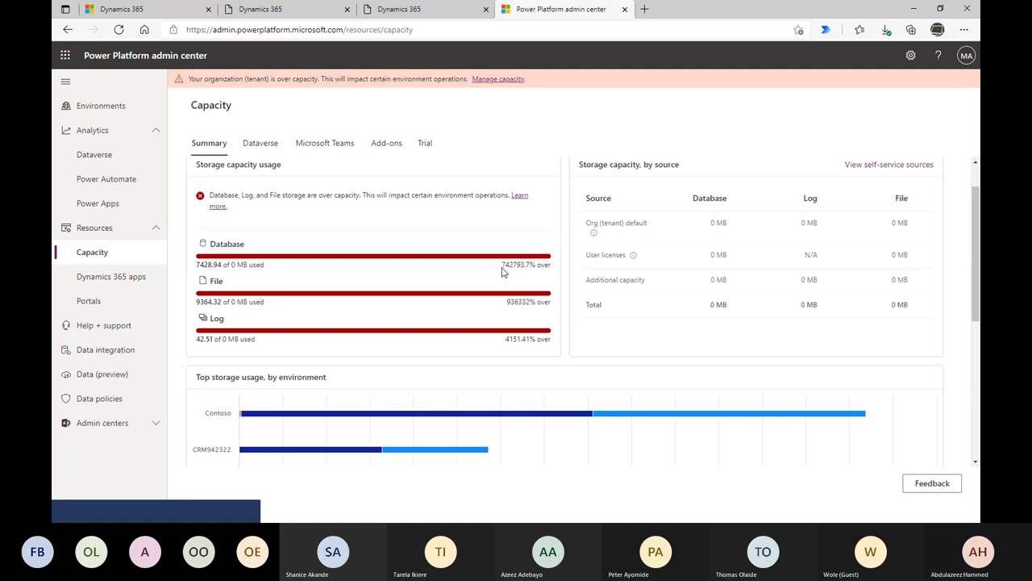
drag(504, 273, 529, 275)
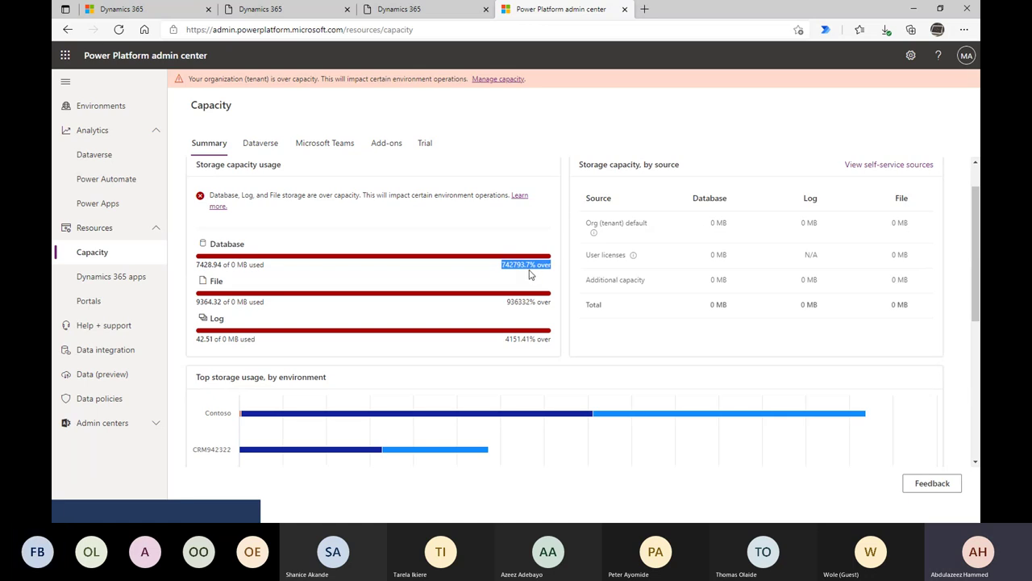
click(501, 317)
scroll(492, 363, down, 2)
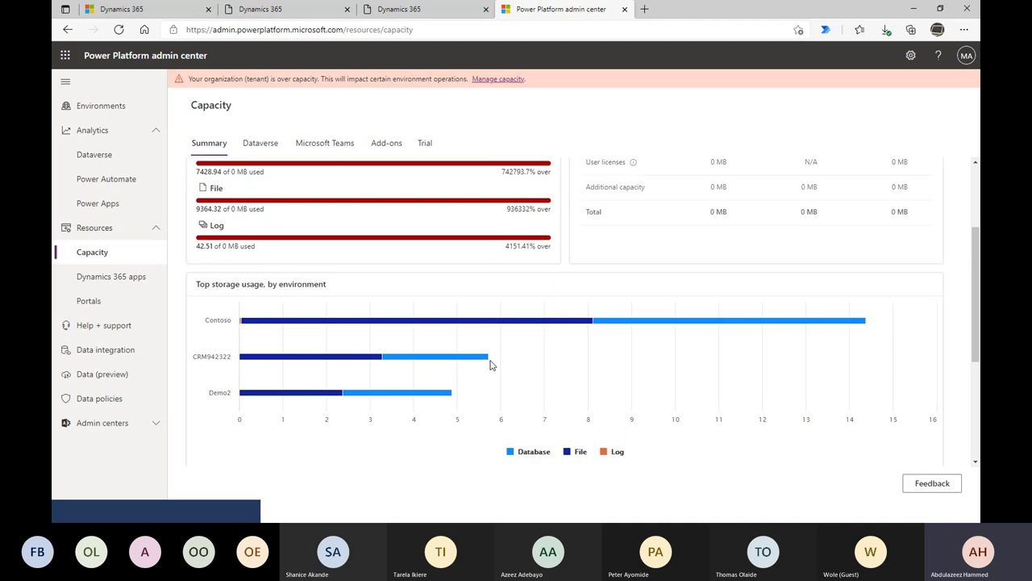
scroll(490, 365, up, 3)
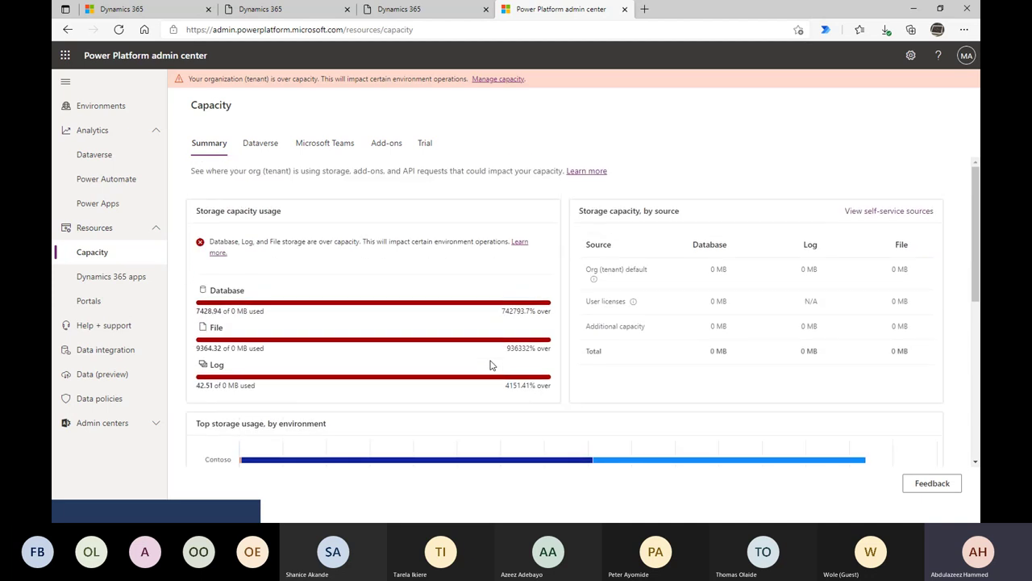
scroll(488, 327, down, 2)
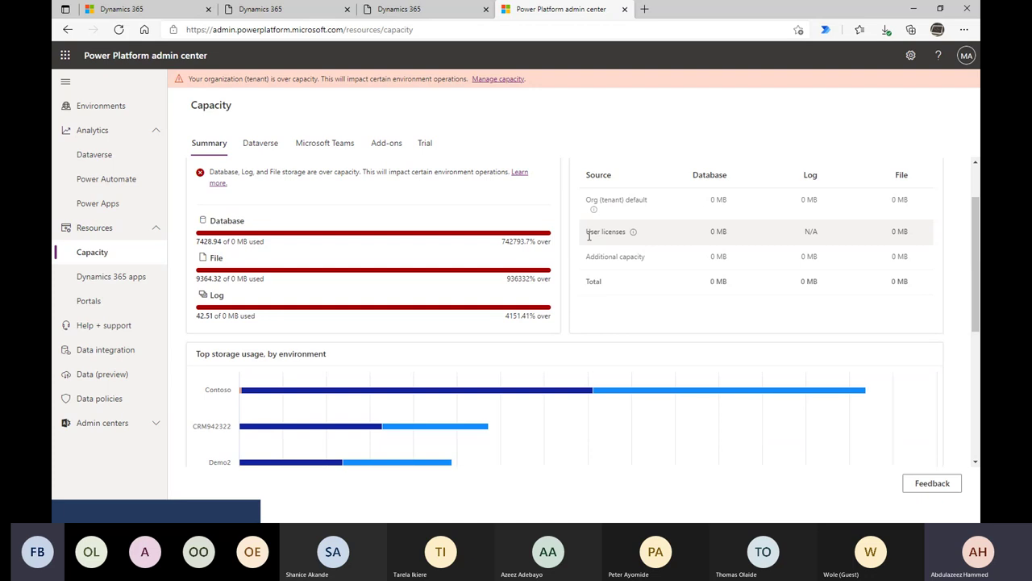
scroll(451, 291, down, 4)
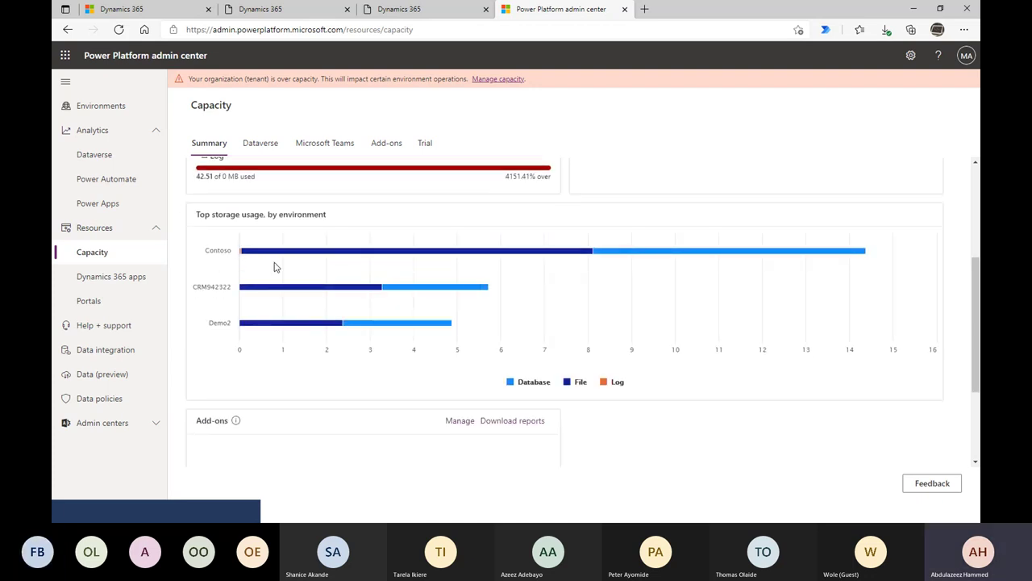
scroll(474, 379, down, 3)
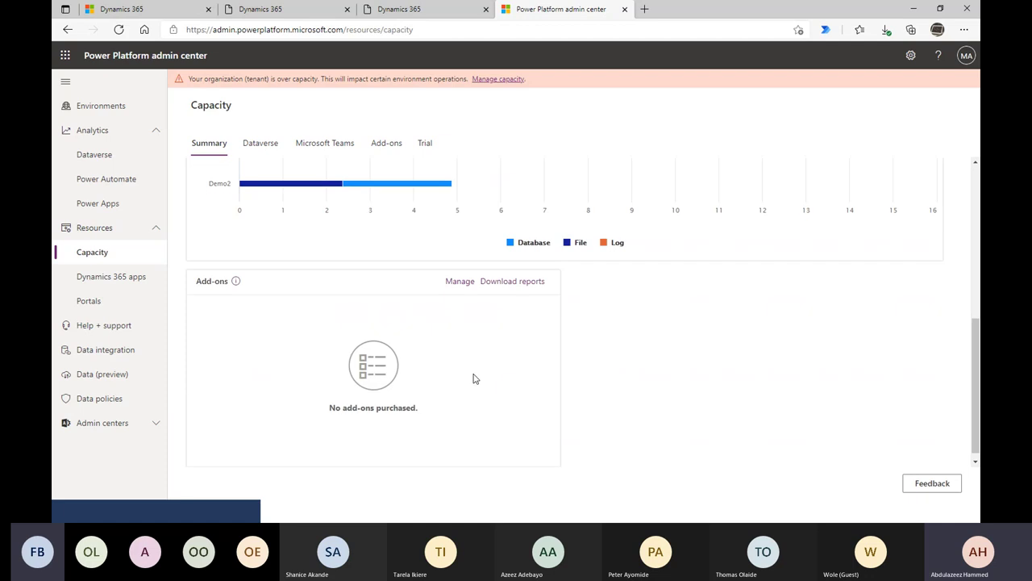
scroll(474, 378, up, 4)
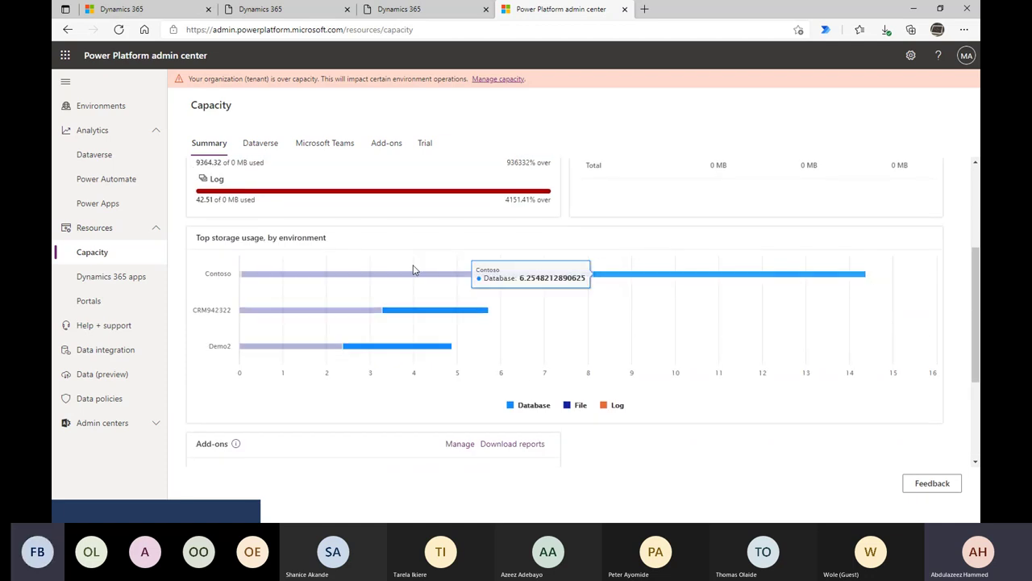
scroll(411, 271, up, 3)
- Go to Resources > Dynamics 365 apps and scroll through the Enabled and Not Configured apps
click(109, 279)
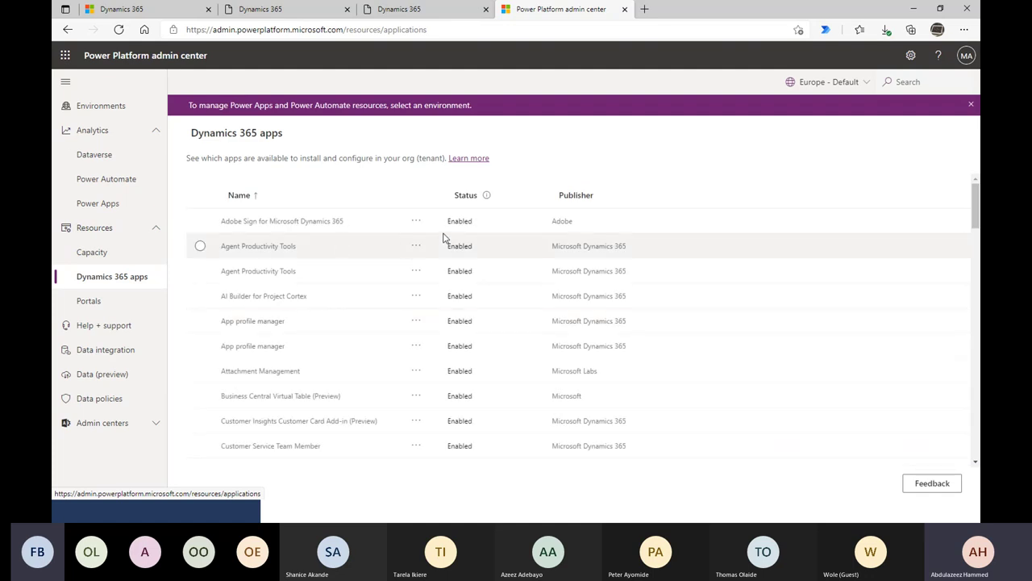
scroll(508, 303, down, 2)
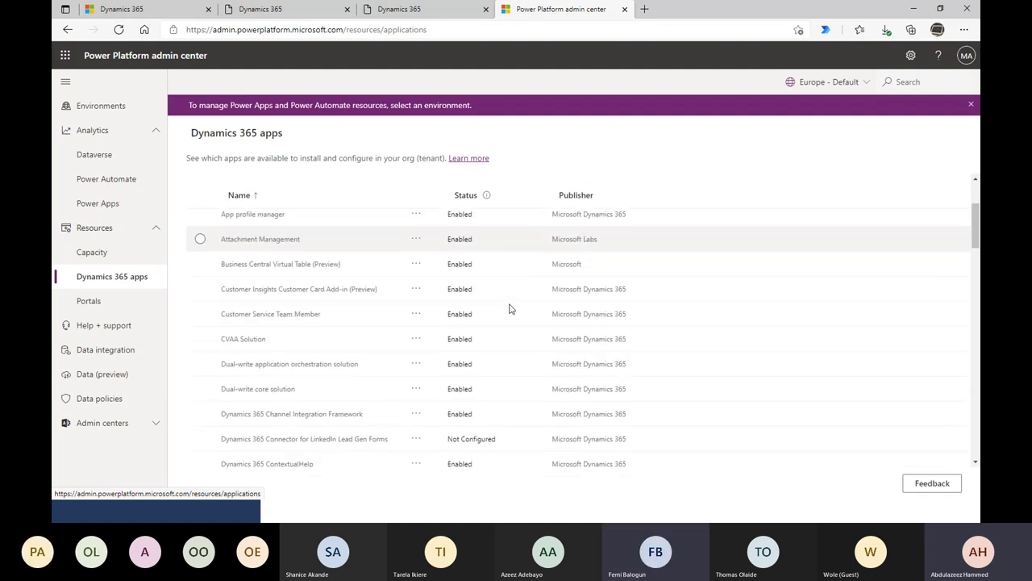
scroll(311, 363, down, 1)
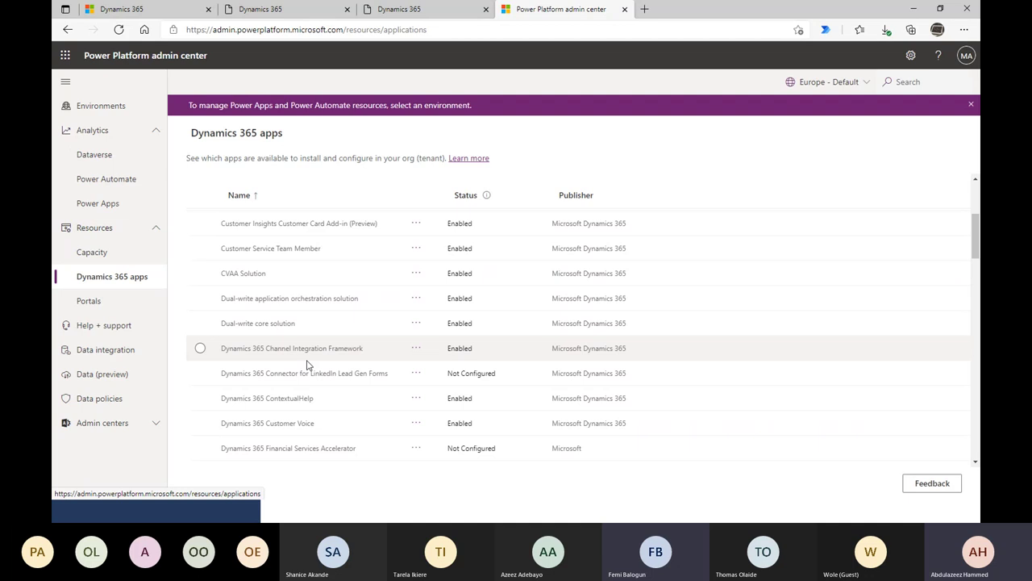
scroll(306, 365, down, 5)
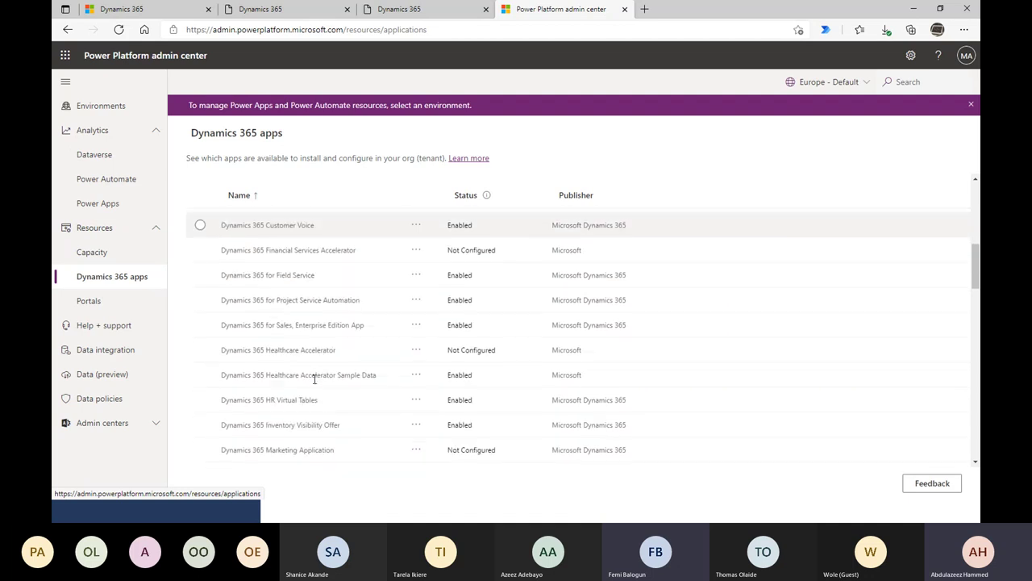
scroll(314, 379, down, 8)
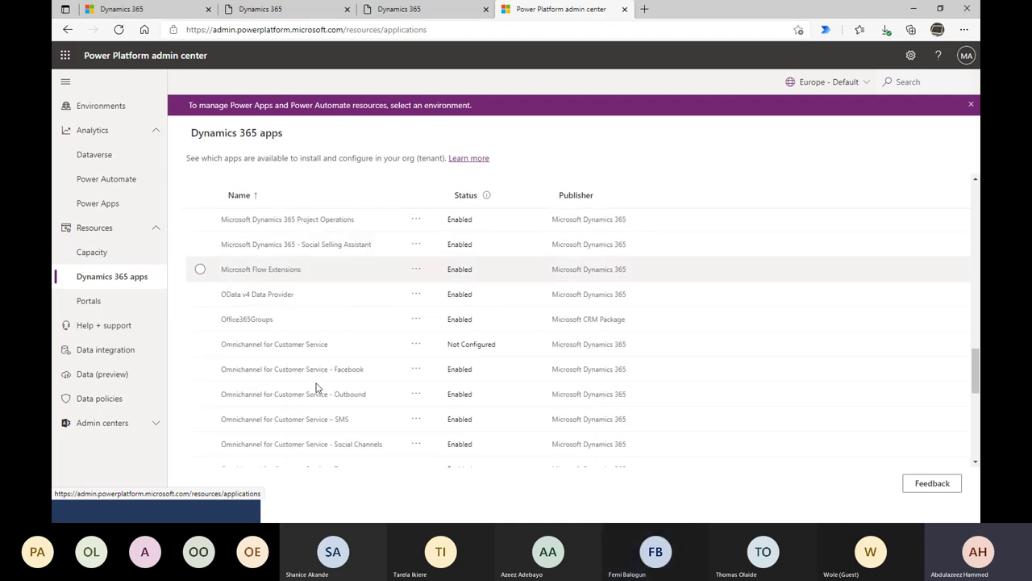
scroll(317, 390, down, 3)
scroll(299, 355, up, 3)
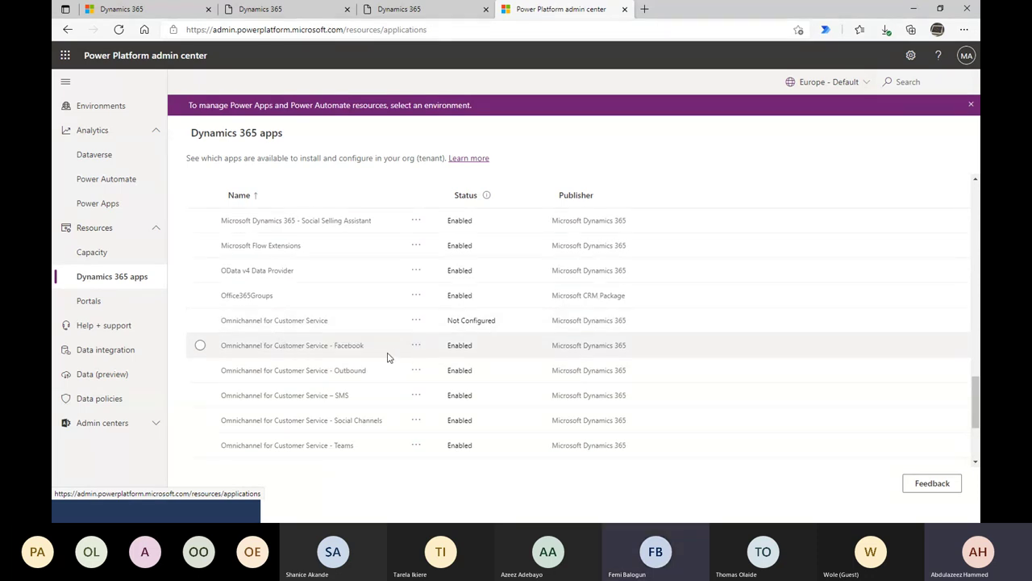
scroll(268, 369, down, 2)
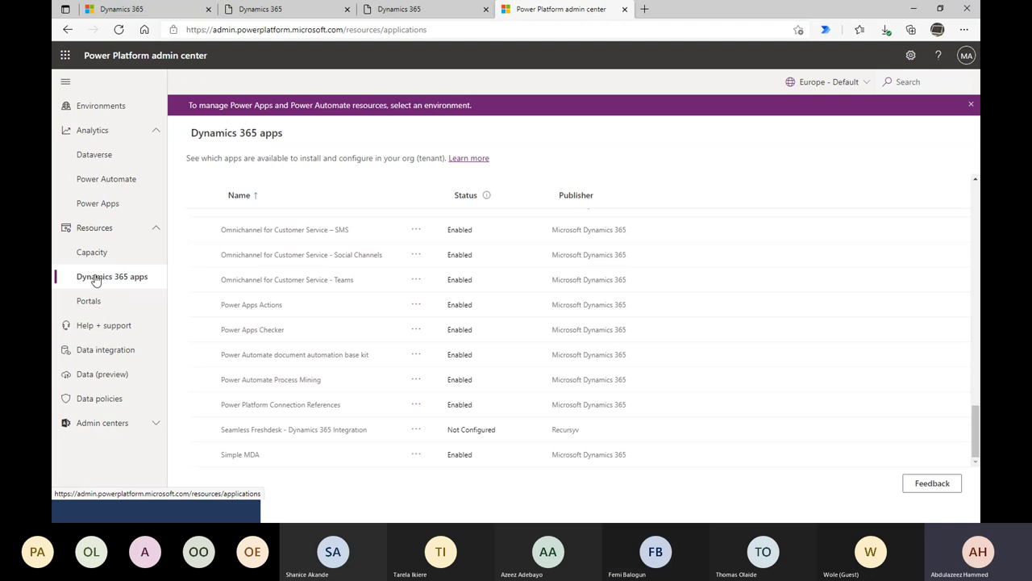
- Switch to Resources > Portals to see DEMO (Configured) and Portal Add-on (Not Configured)
click(90, 303)
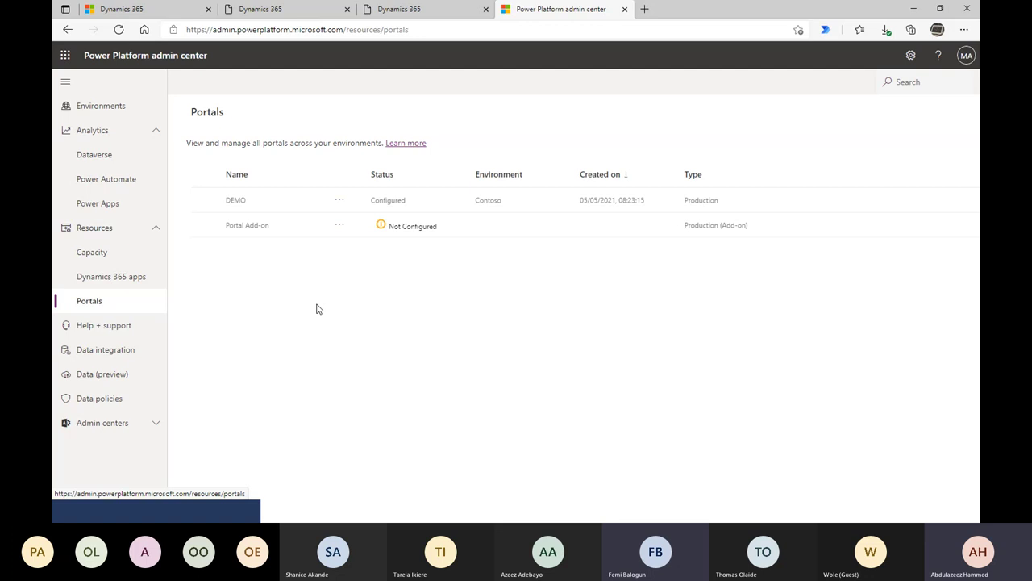
- Visit Help + support, Data integration and Data (preview), expand Admin centers, then return to Environments
click(68, 331)
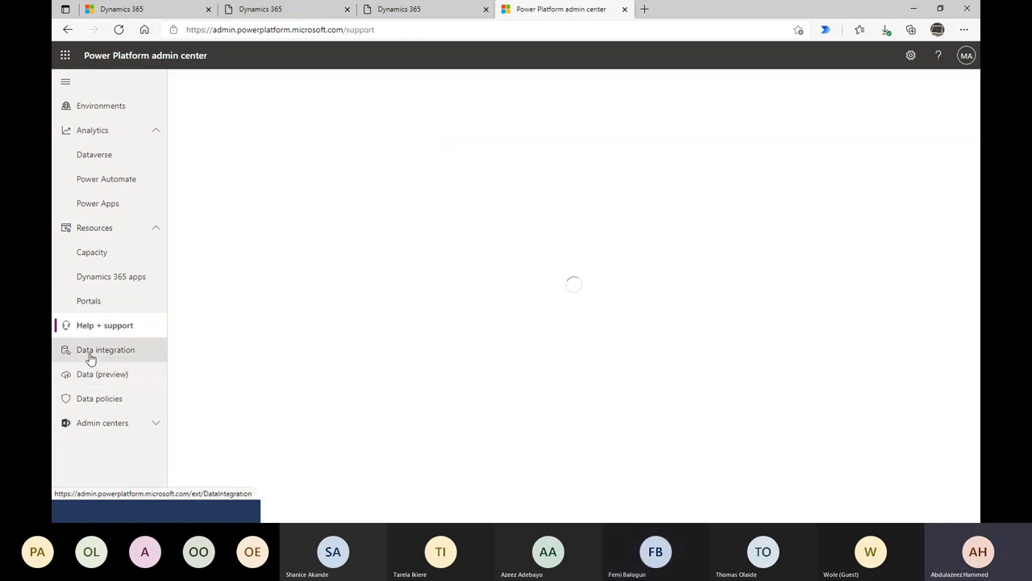
click(72, 356)
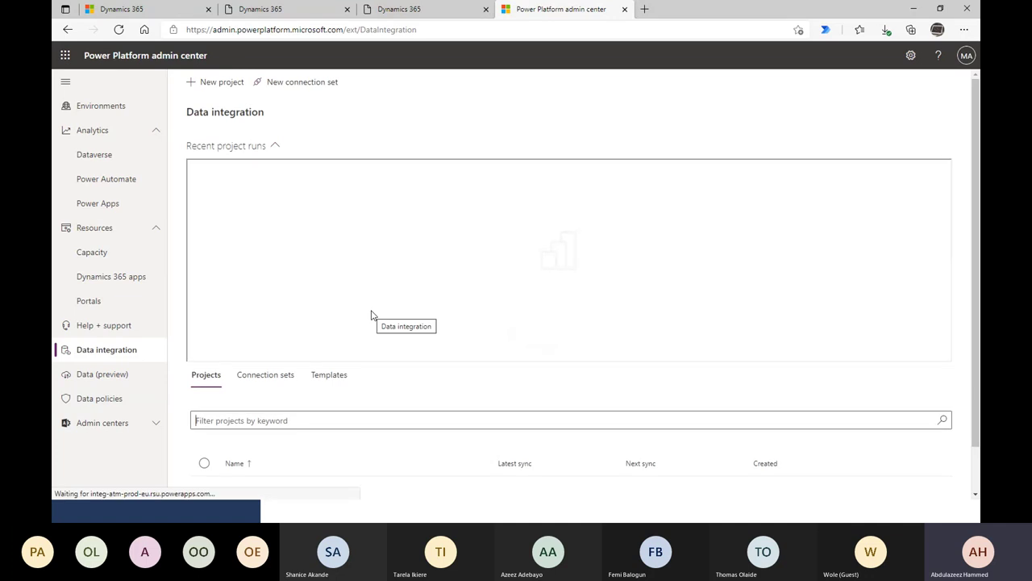
scroll(364, 411, down, 2)
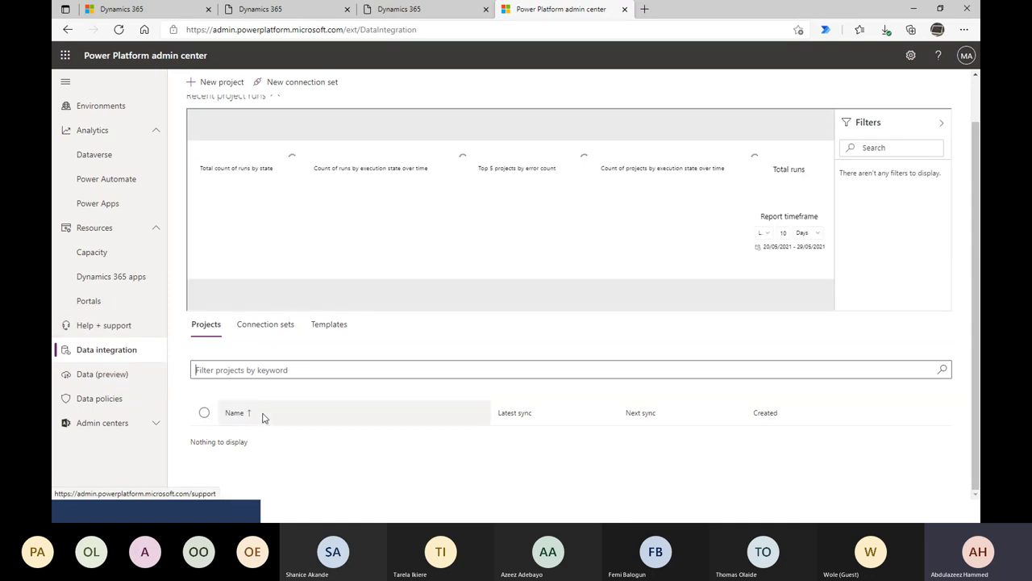
click(121, 379)
click(110, 432)
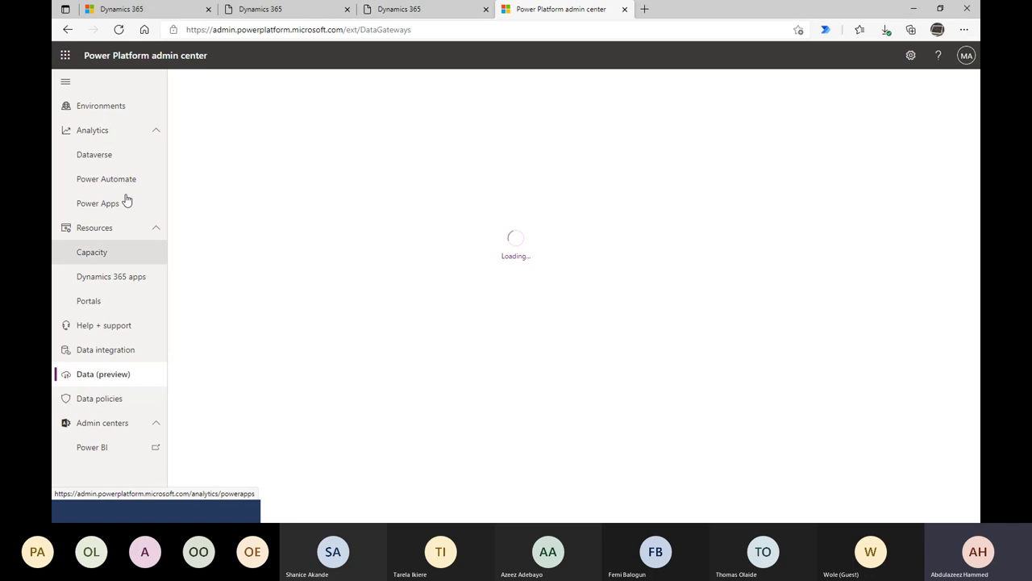
click(114, 115)
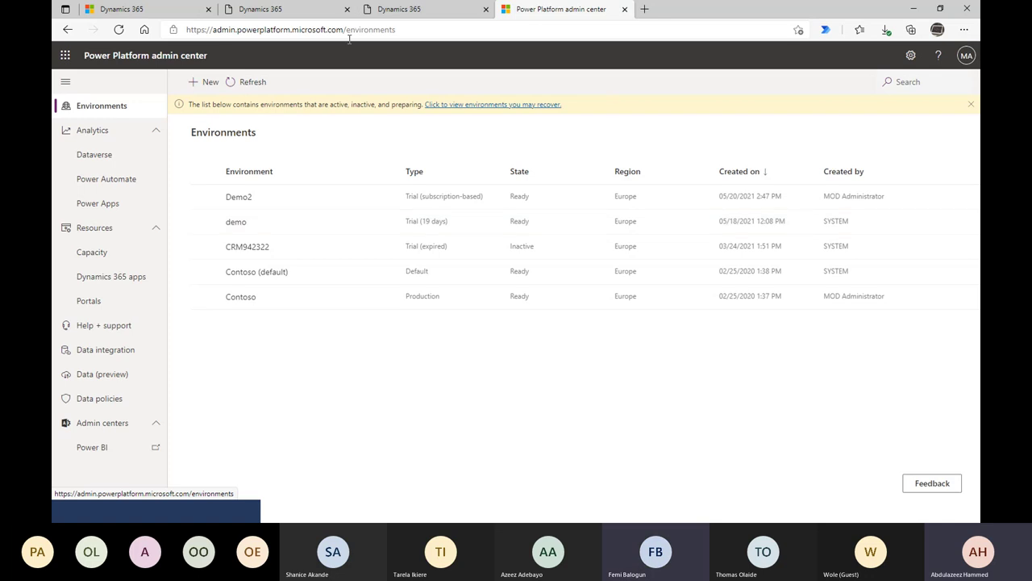
- Start a new environment named Demo3 with type Sandbox
click(208, 82)
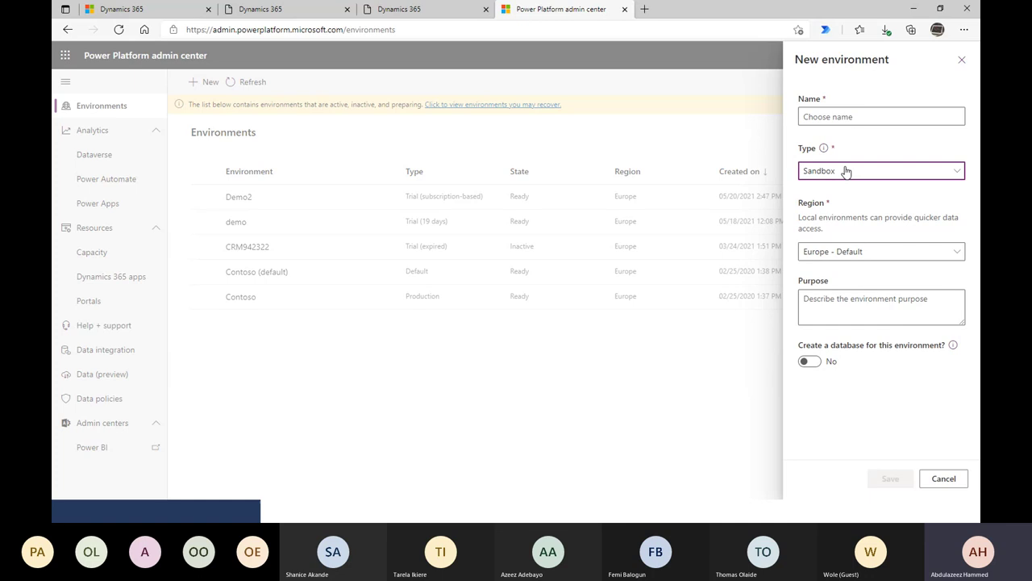
click(846, 171)
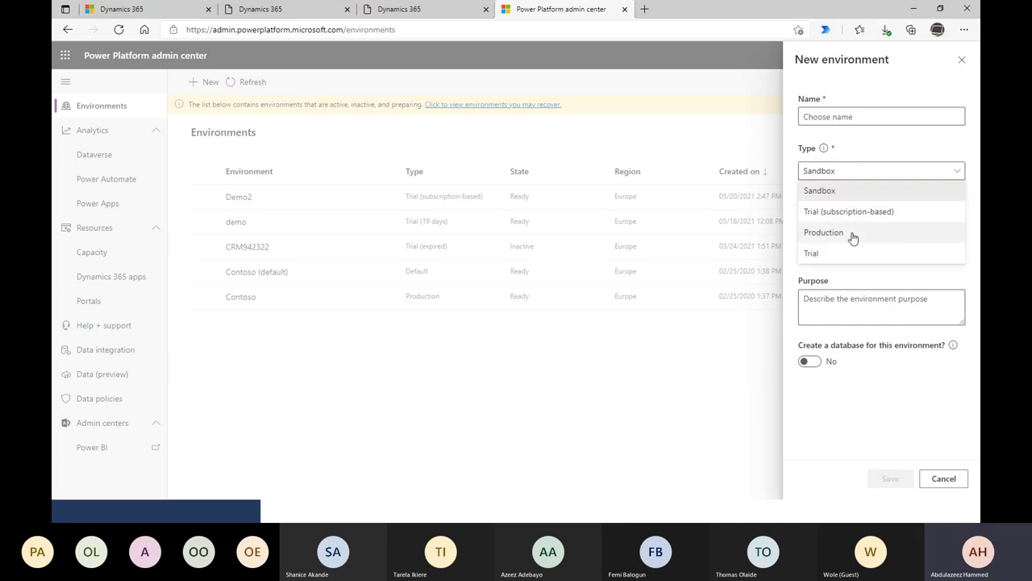
click(834, 304)
click(851, 118)
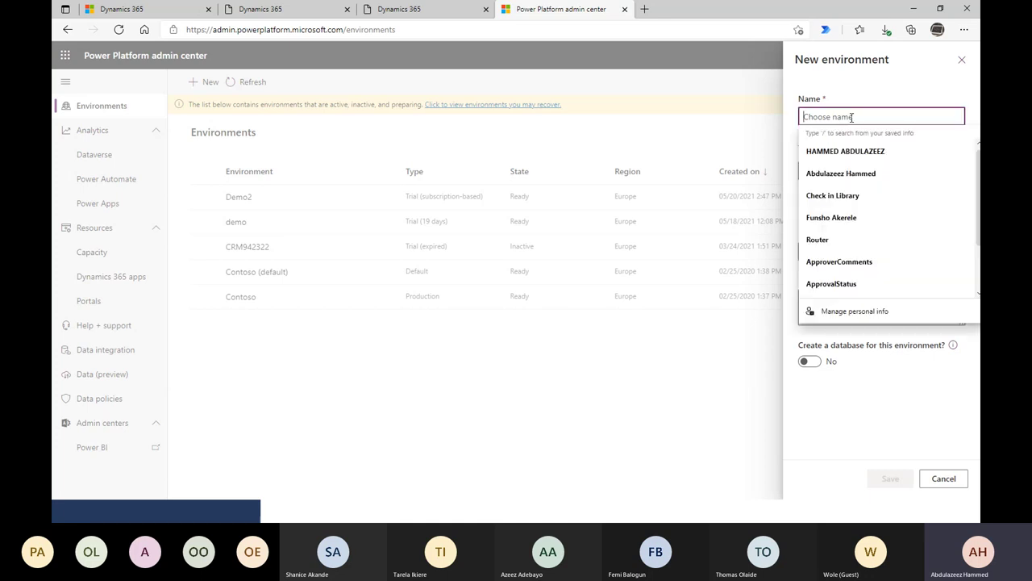
text(Deni)
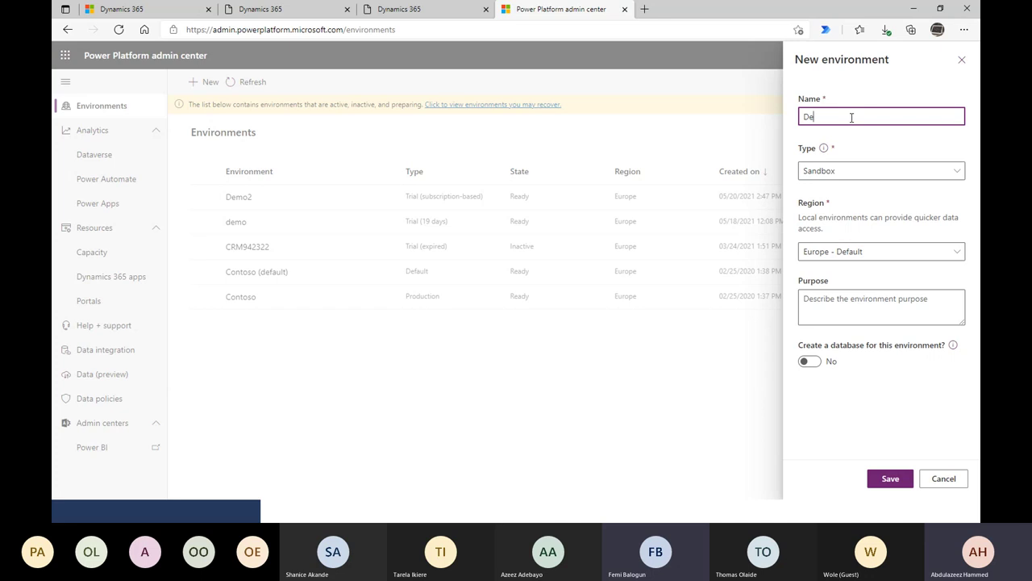
text(mo3)
key(Tab)
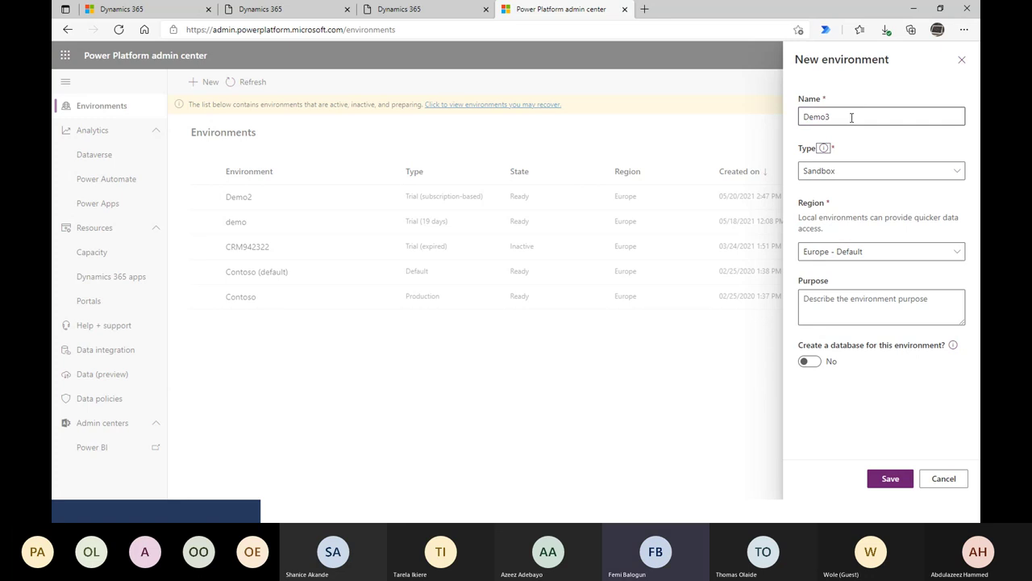
click(854, 171)
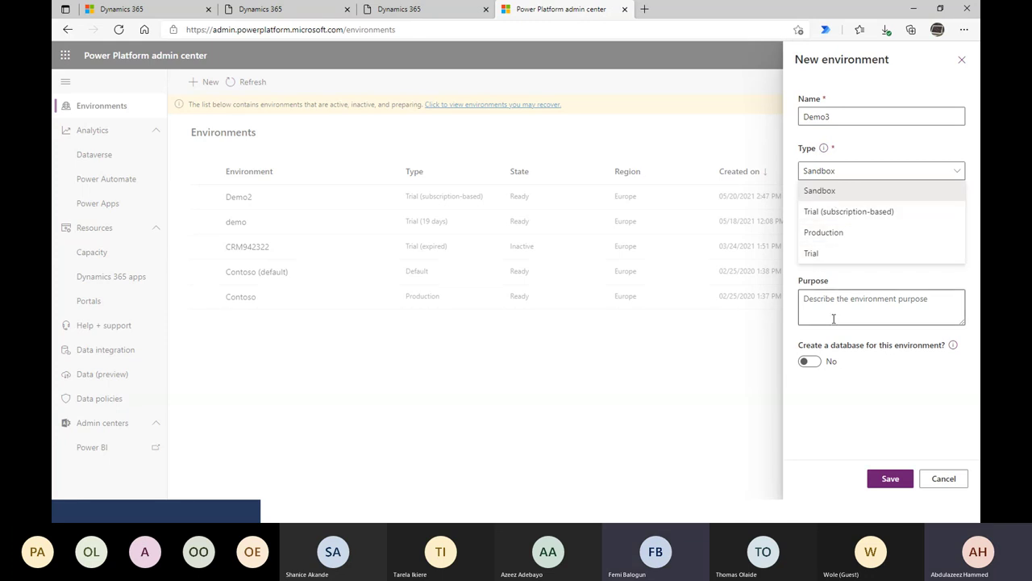
click(858, 401)
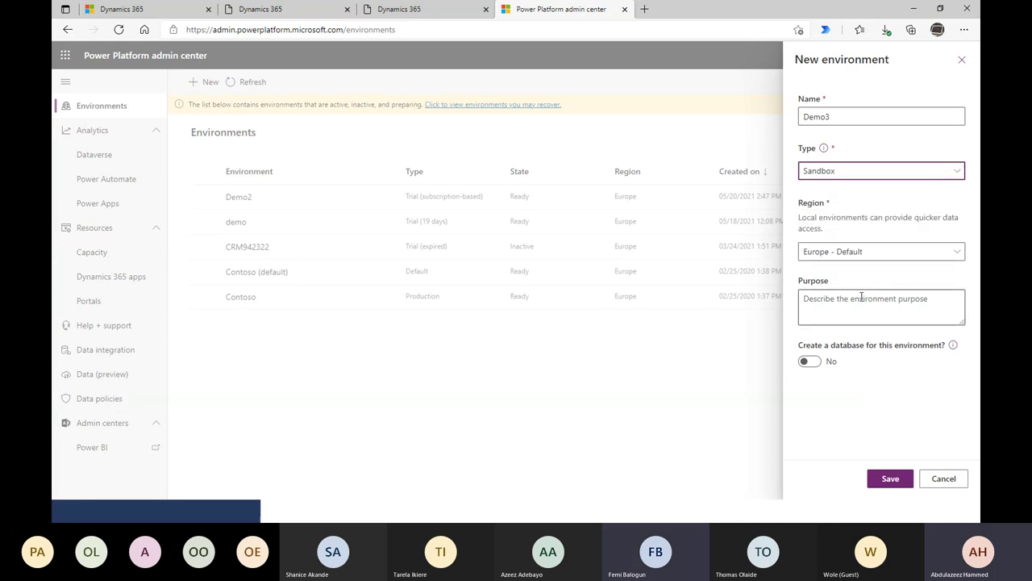
- Keep the region as Europe - Default and set database creation to Yes
click(827, 253)
click(865, 257)
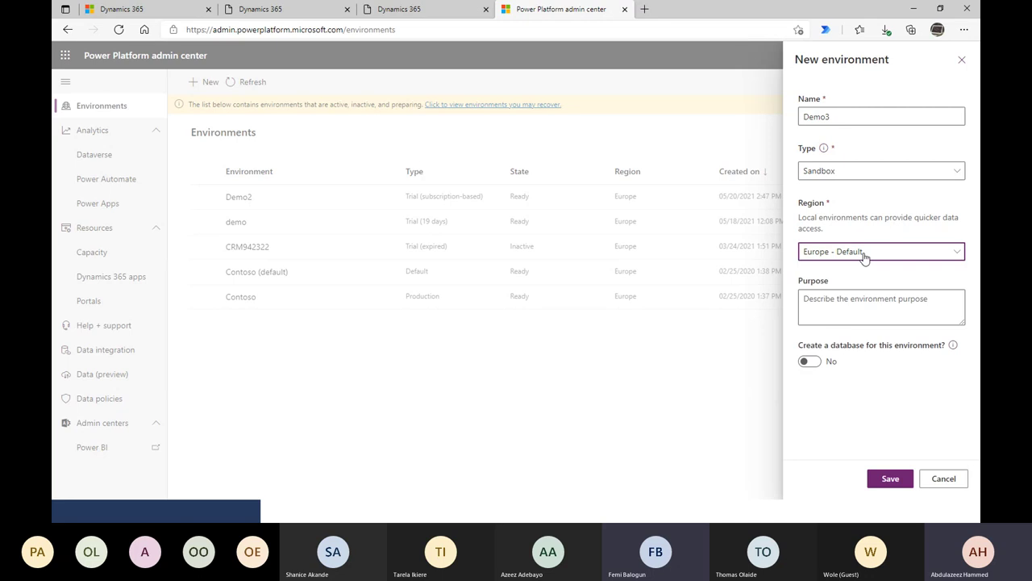
click(854, 255)
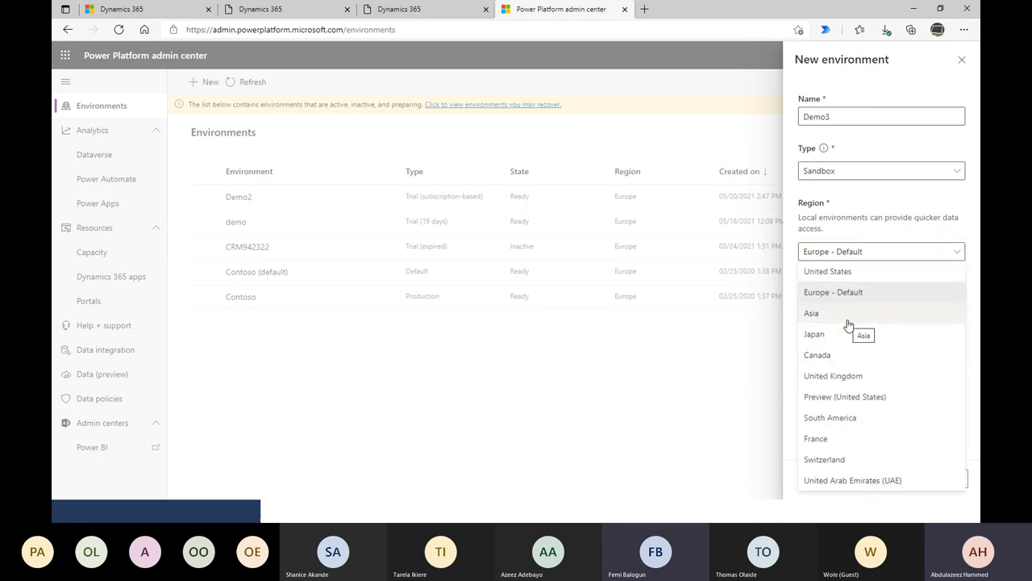
click(875, 223)
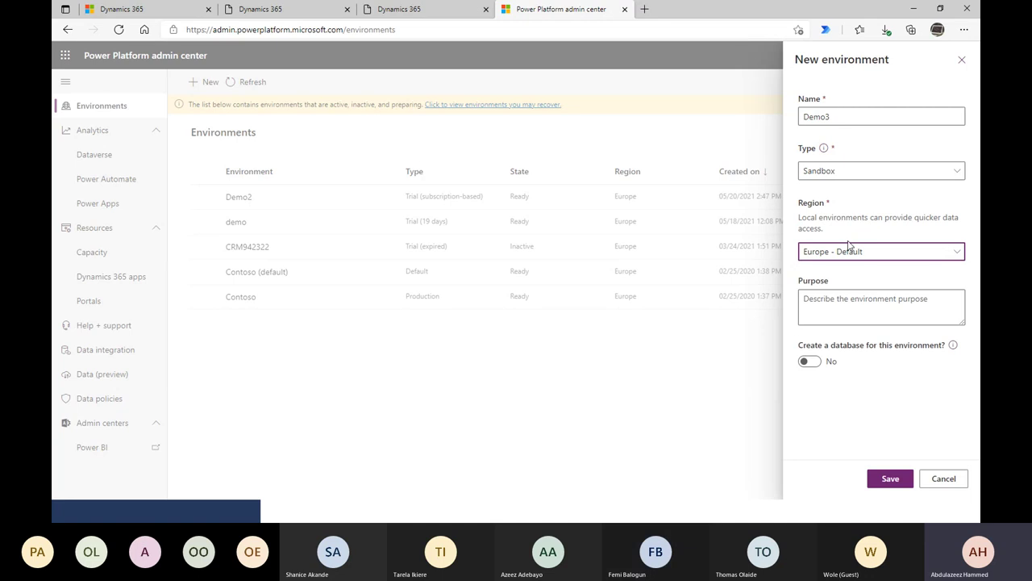
click(804, 298)
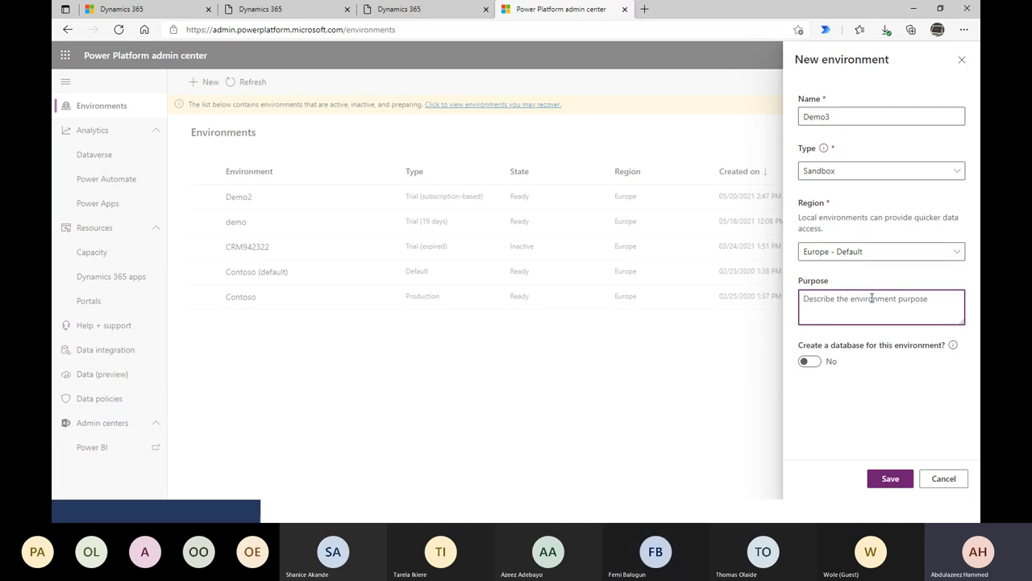
click(854, 253)
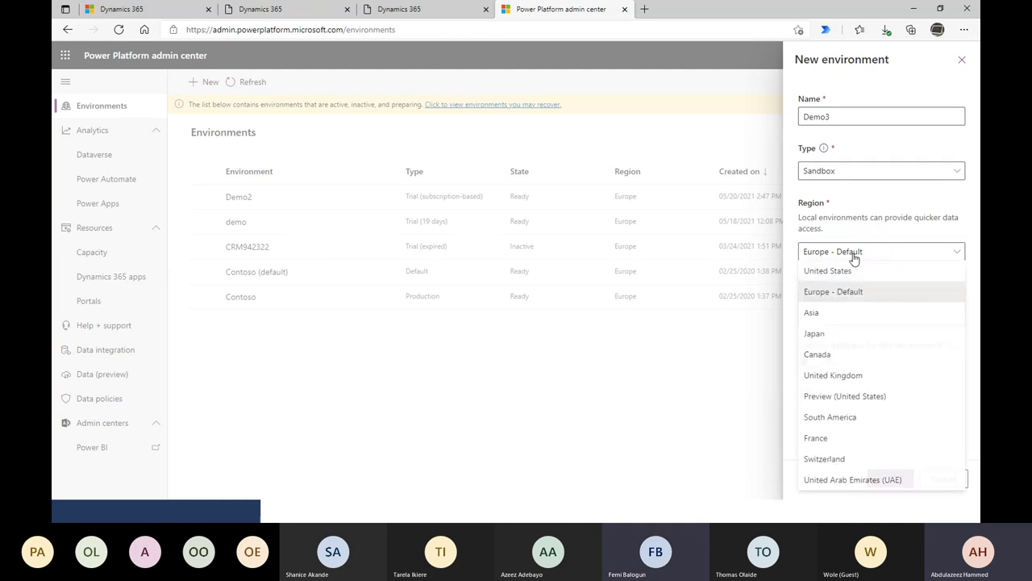
click(887, 221)
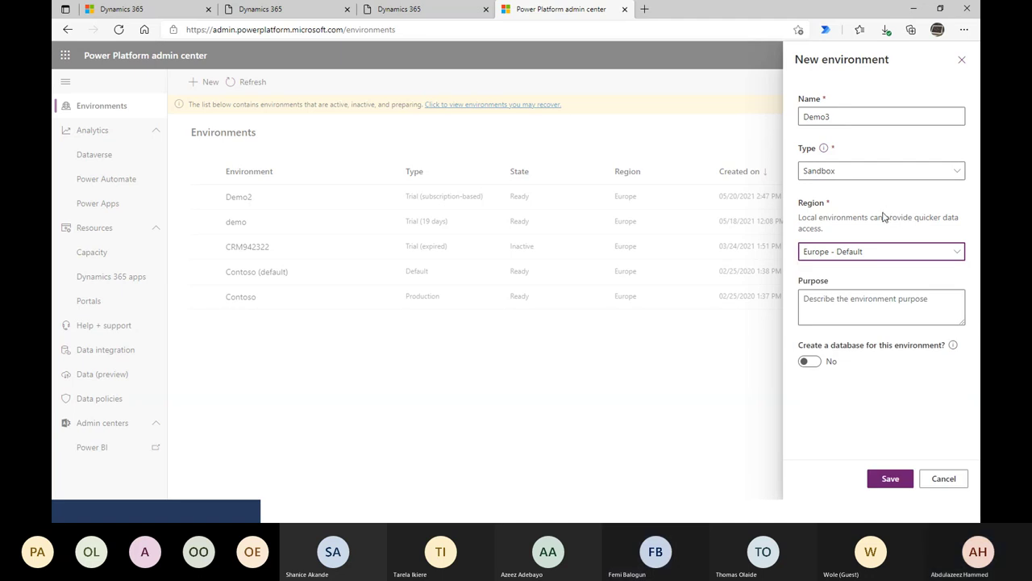
click(811, 361)
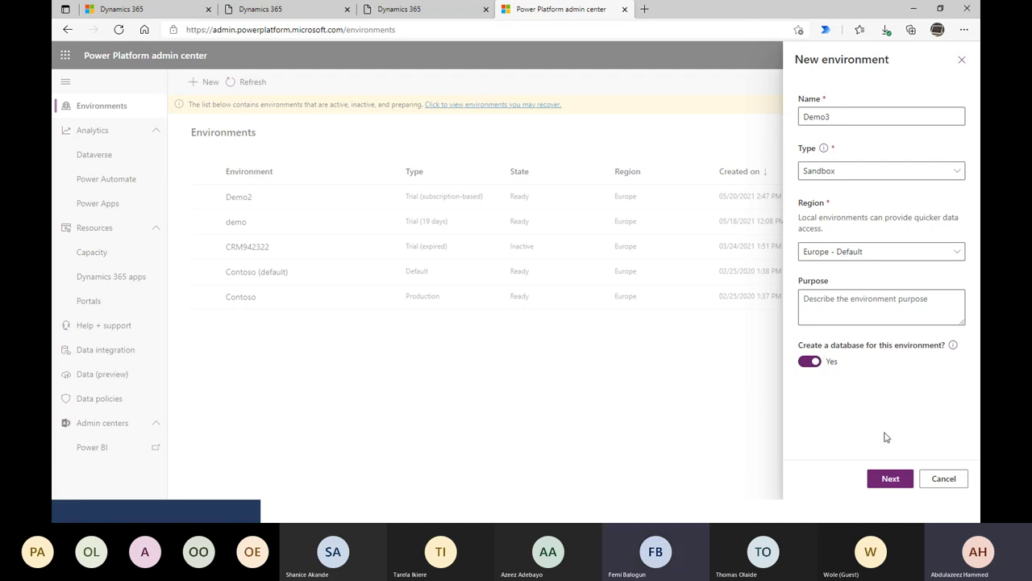
- On the database step, set the URL to demo3 and the currency to NGN (₦)
click(879, 478)
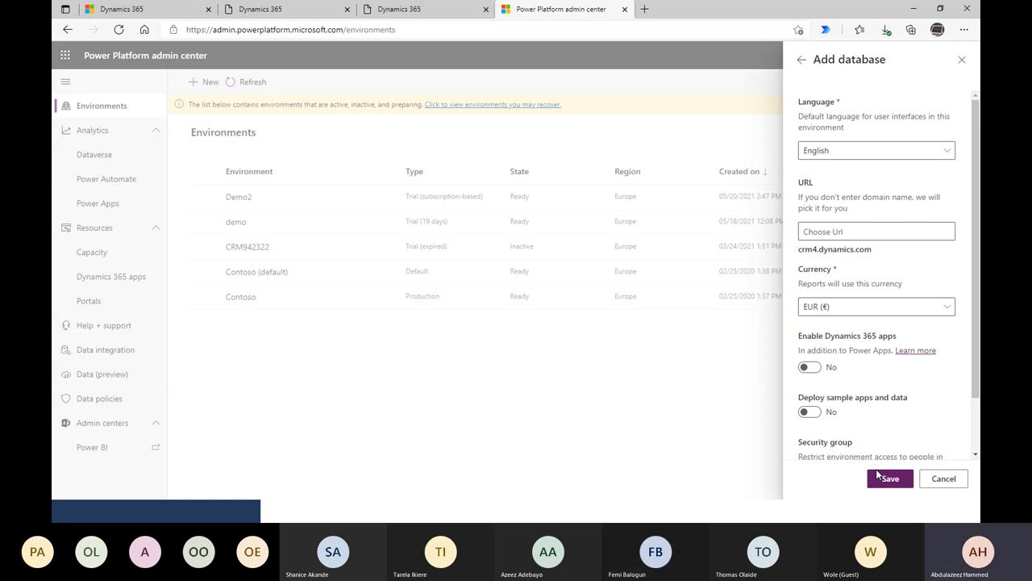
click(852, 233)
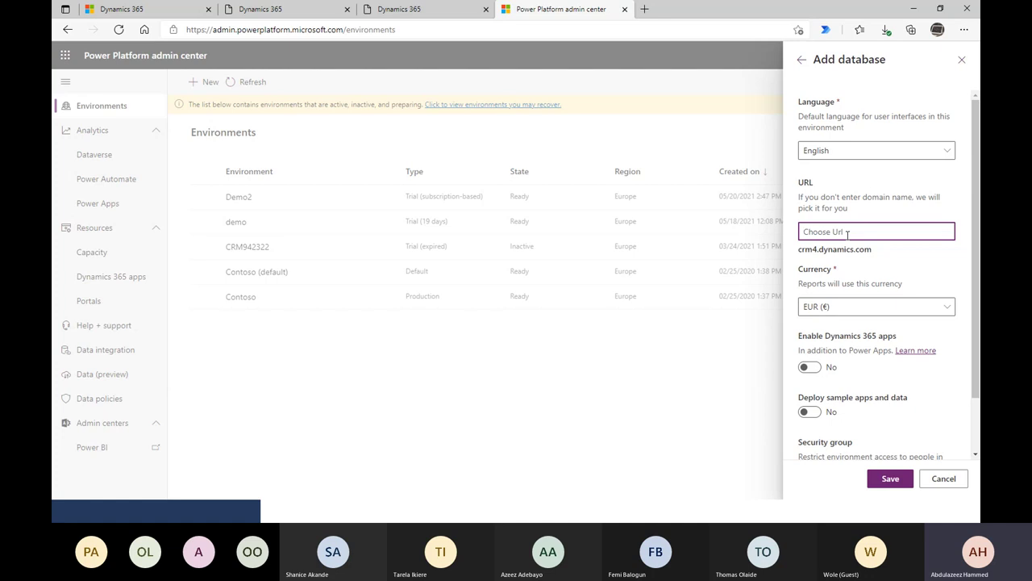
text(demo3)
key(Tab)
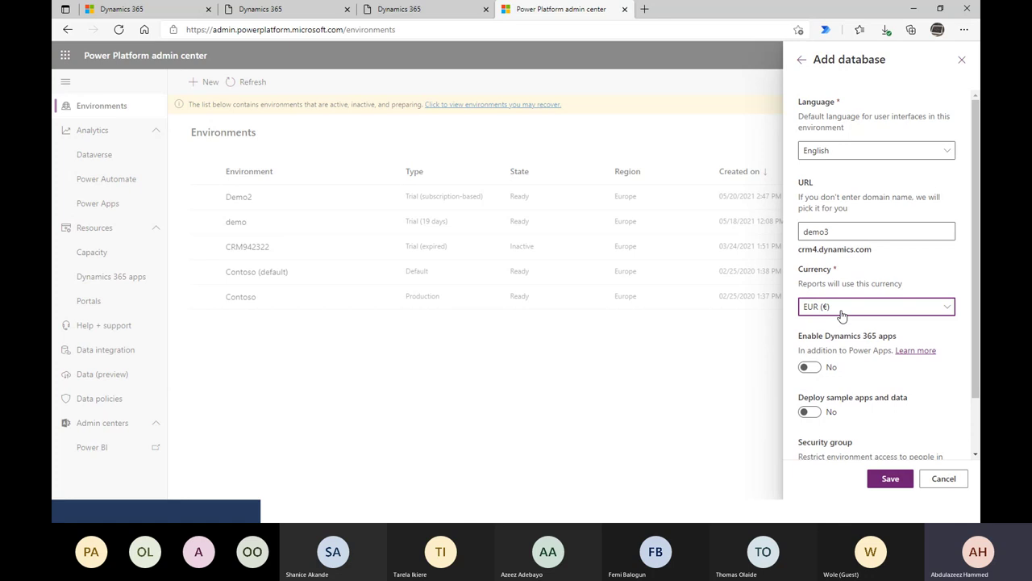
click(846, 311)
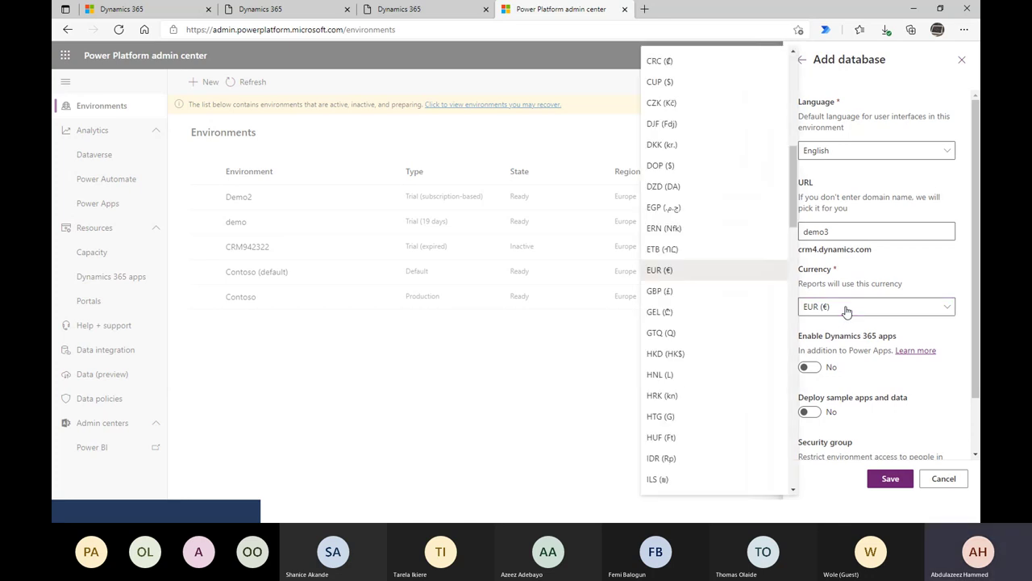
scroll(824, 432, down, 1)
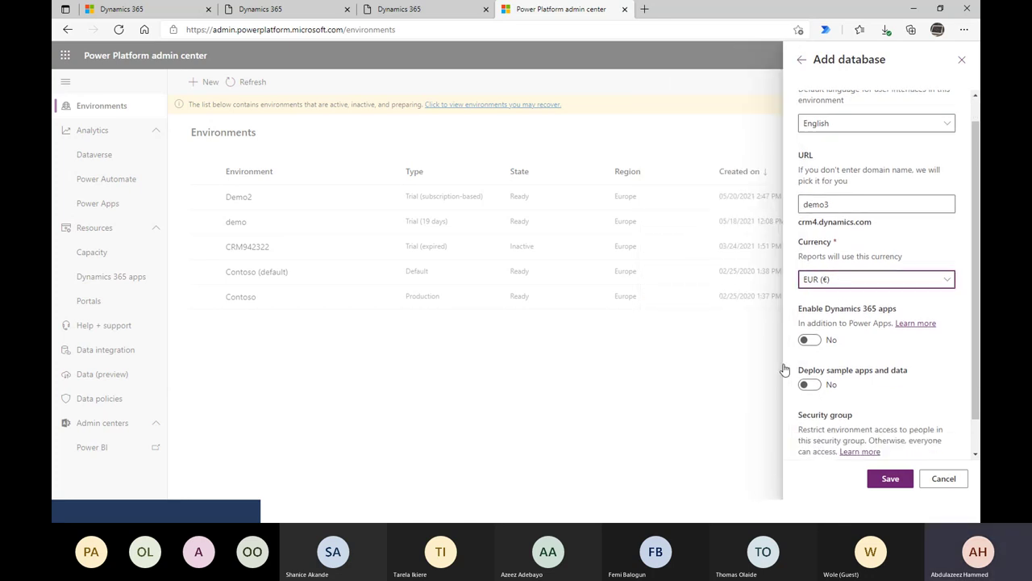
click(874, 282)
scroll(705, 361, down, 10)
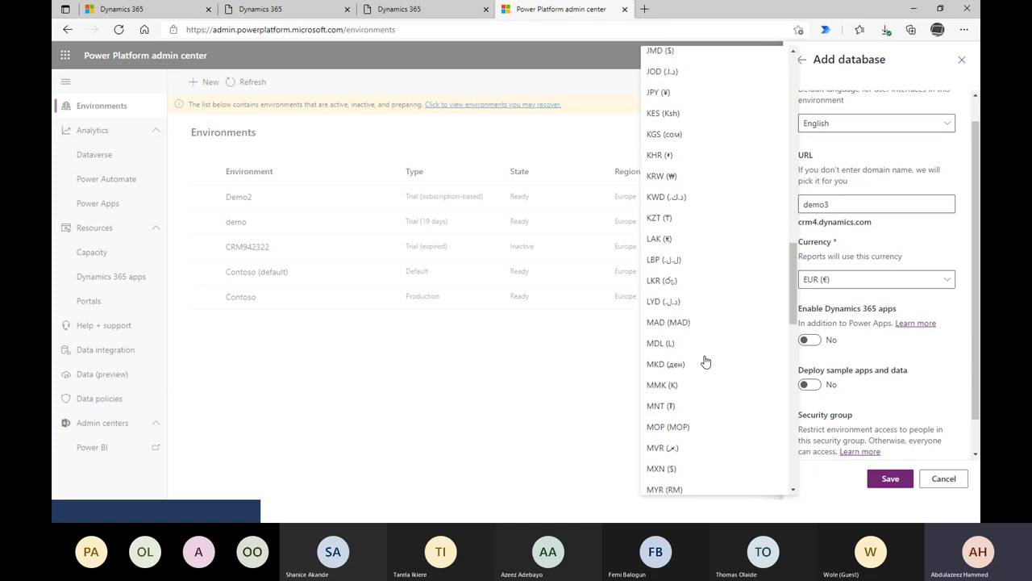
scroll(706, 362, down, 3)
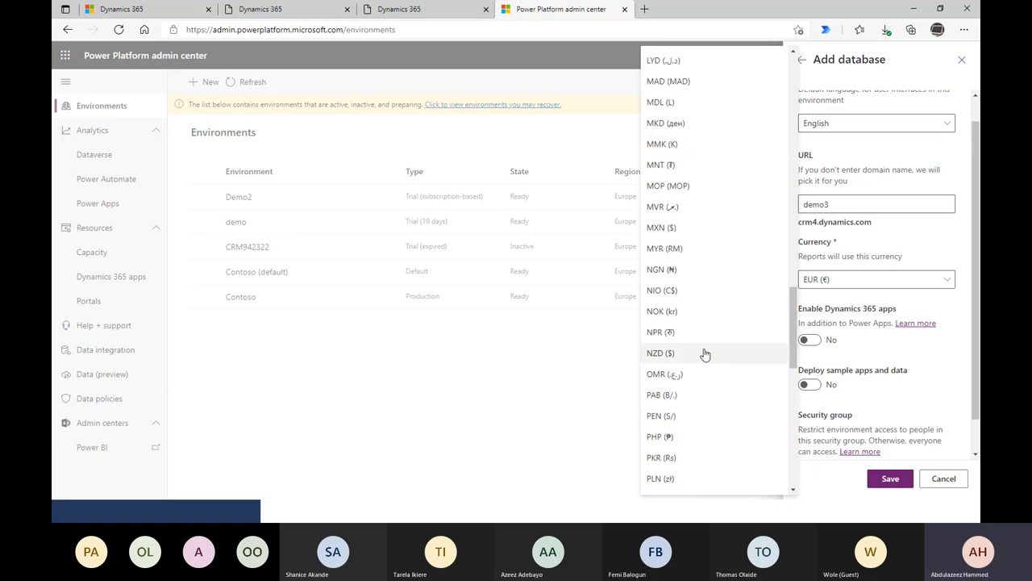
click(694, 274)
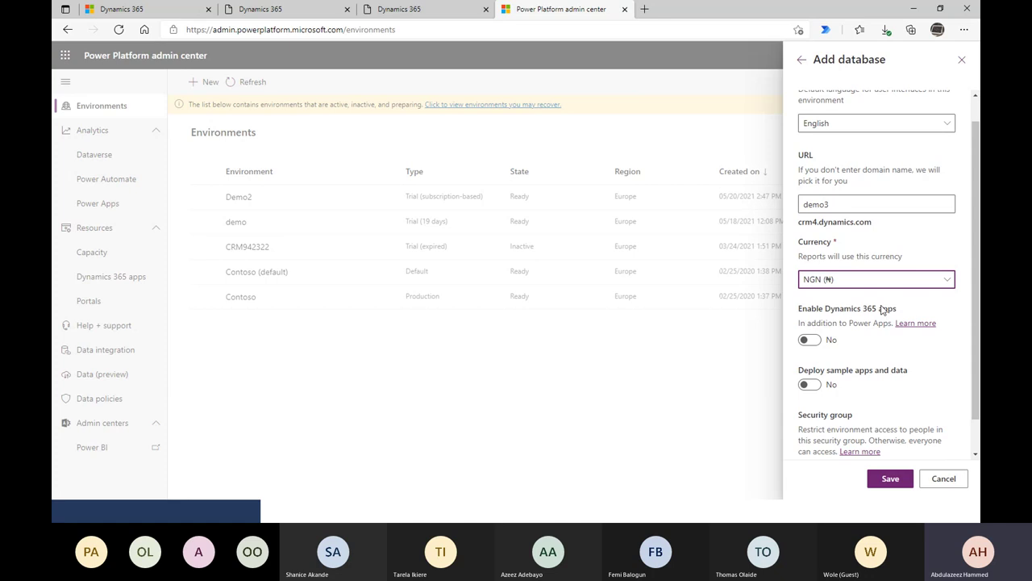
- Turn on Enable Dynamics 365 apps and show the apps available for automatic deployment
drag(798, 310, 909, 311)
click(808, 340)
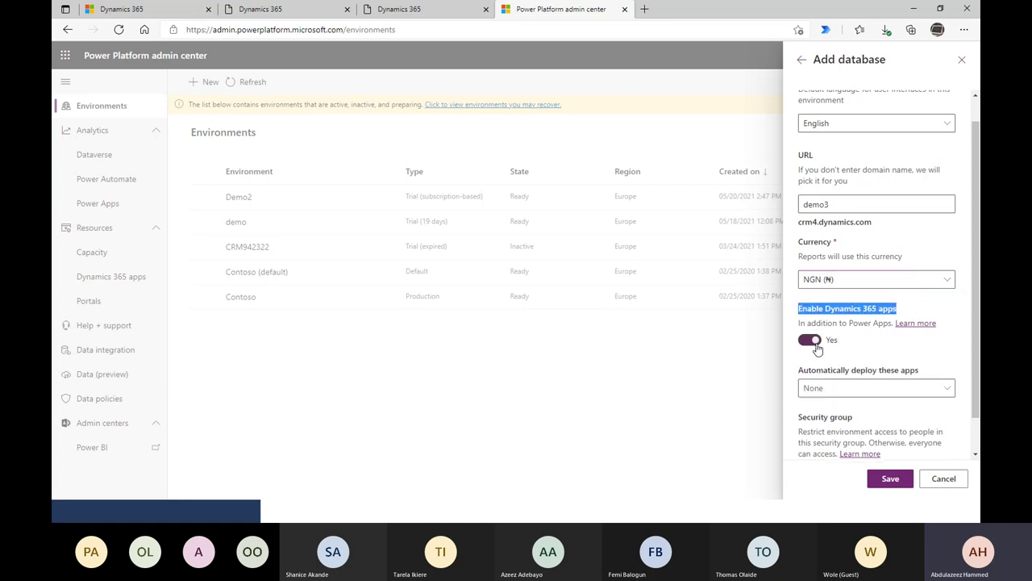
click(867, 391)
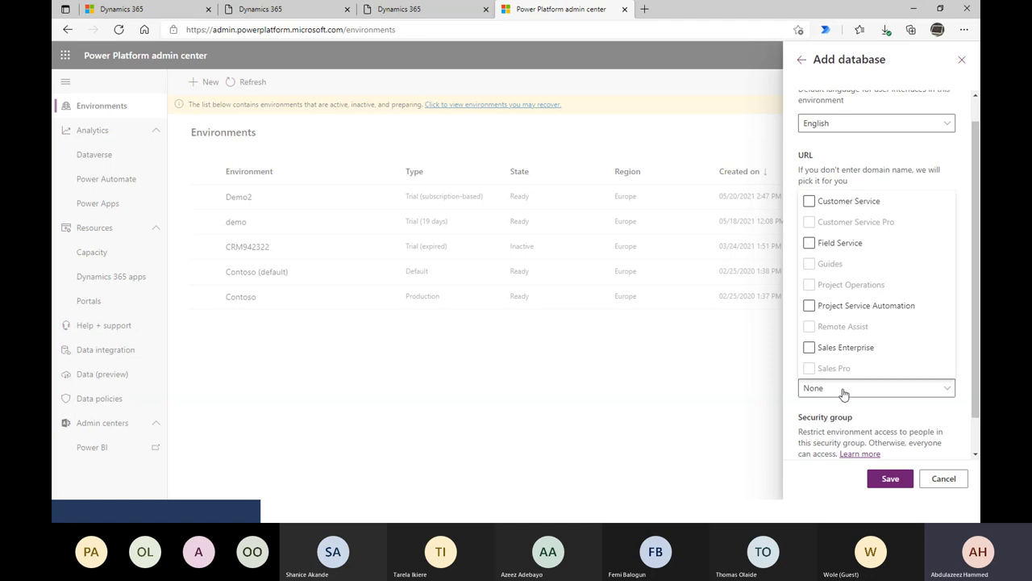
- Tick Project Service Automation as the only app to deploy automatically
click(864, 311)
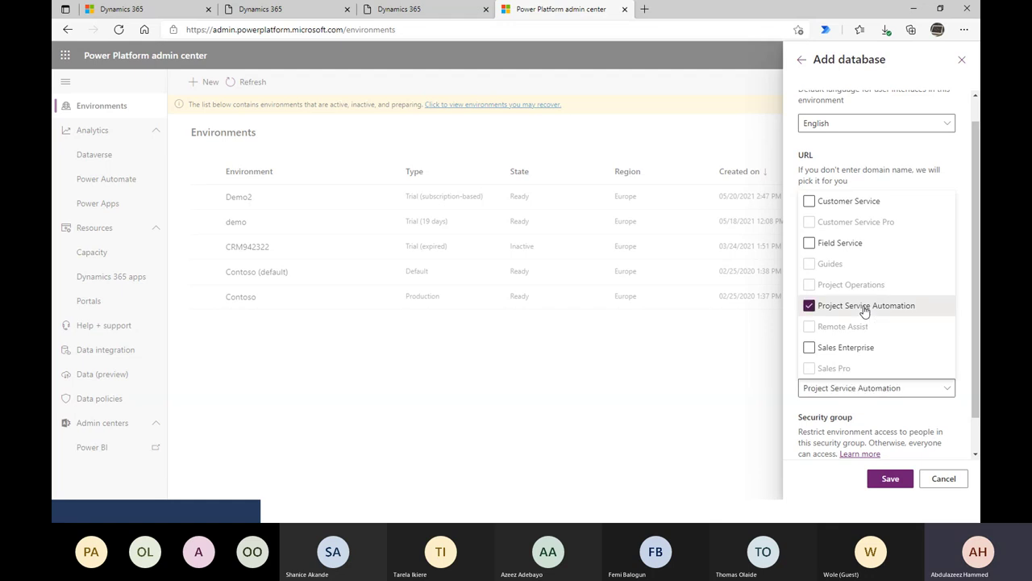
click(795, 413)
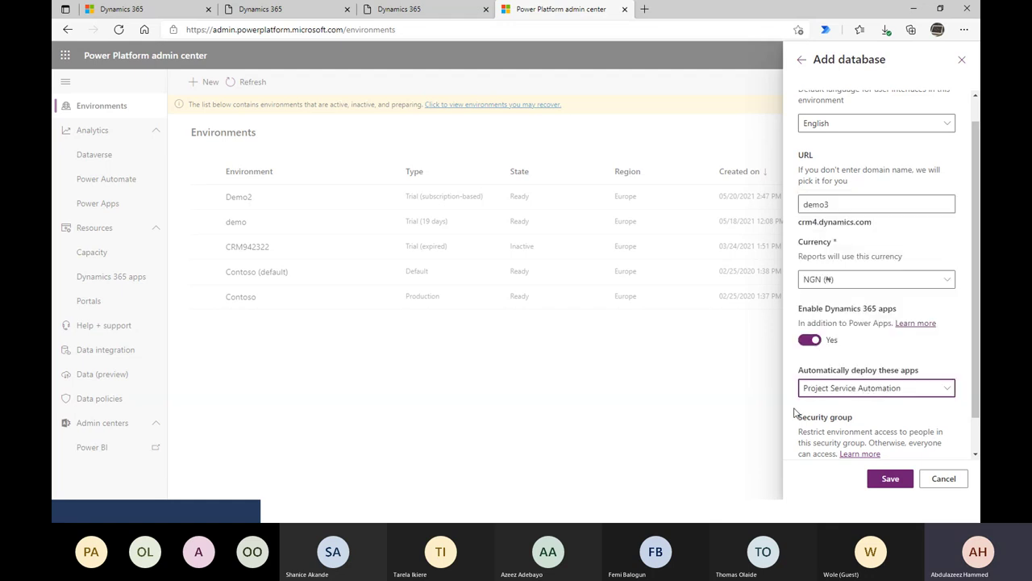
click(871, 390)
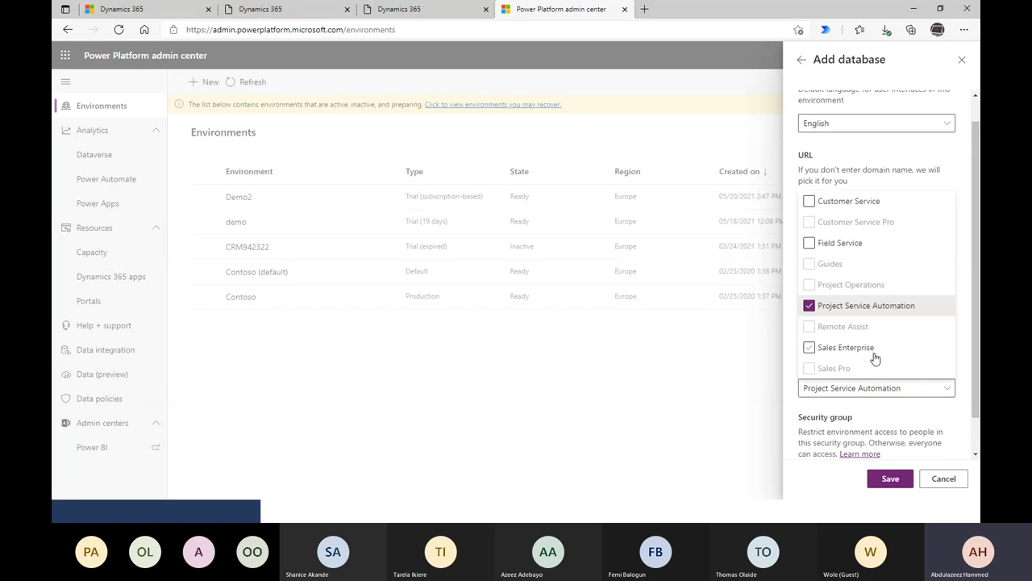
click(858, 392)
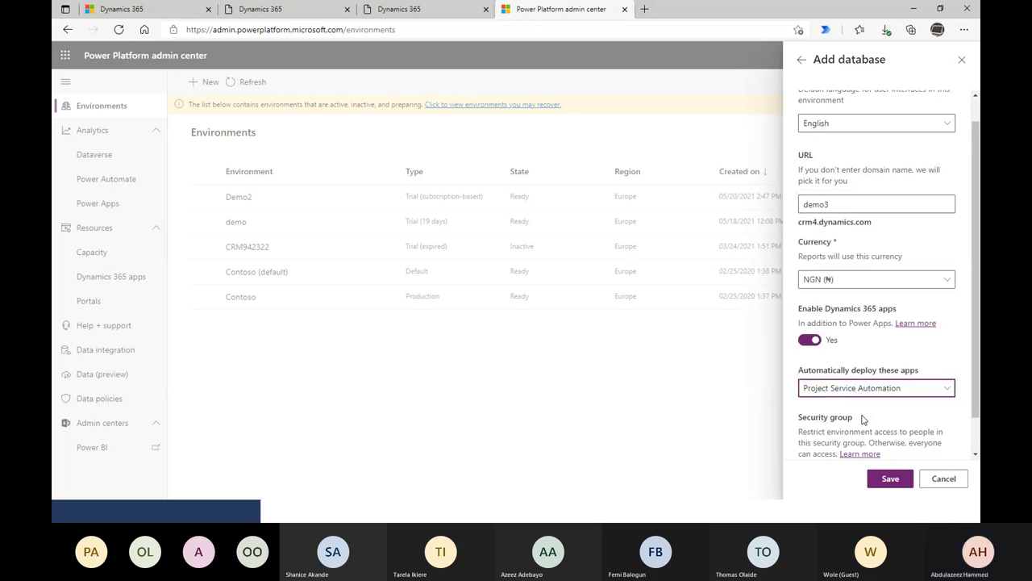
scroll(864, 415, down, 1)
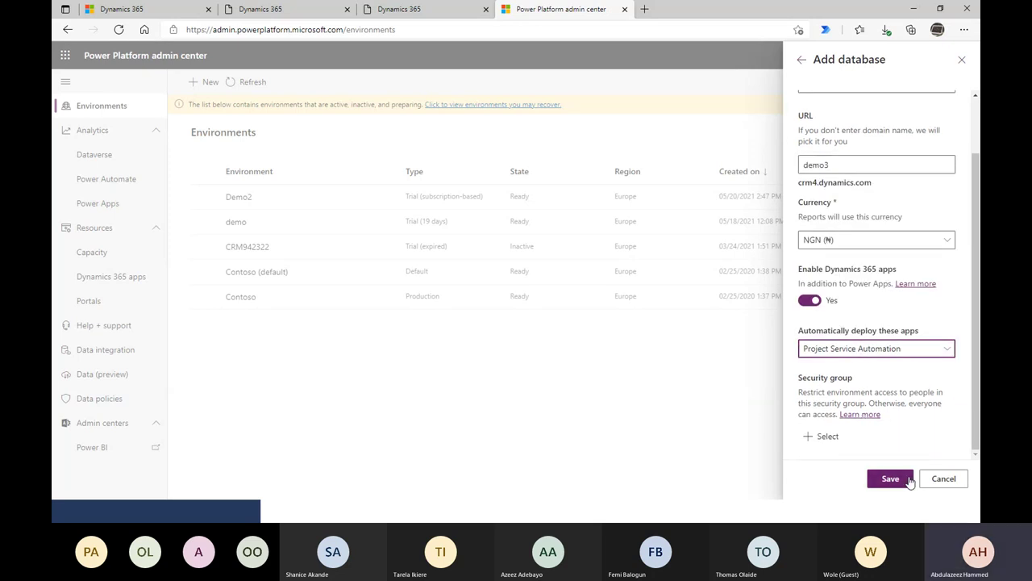
- Save the environment, then retry with the domain name changed to demos
click(909, 478)
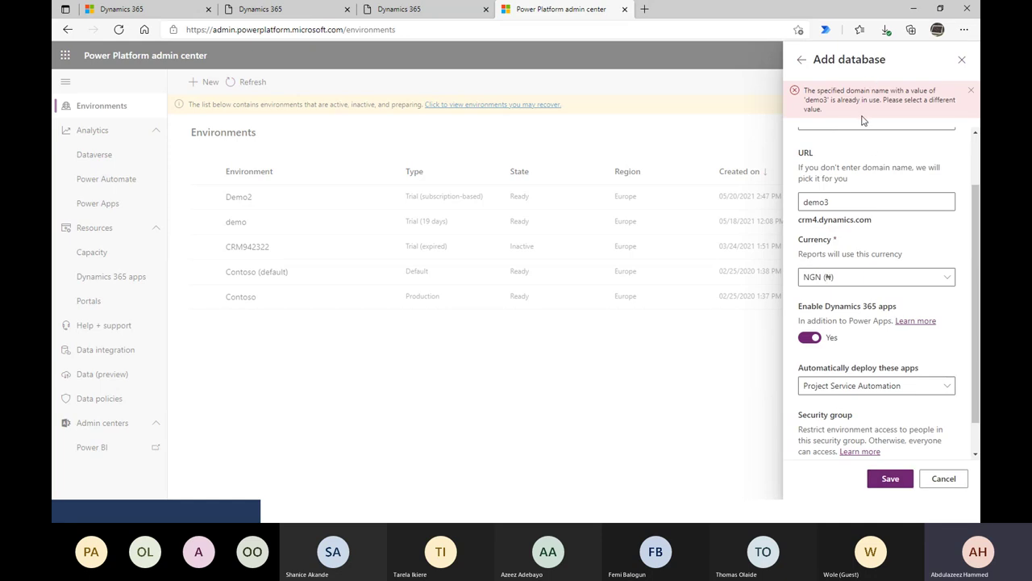
scroll(851, 202, up, 1)
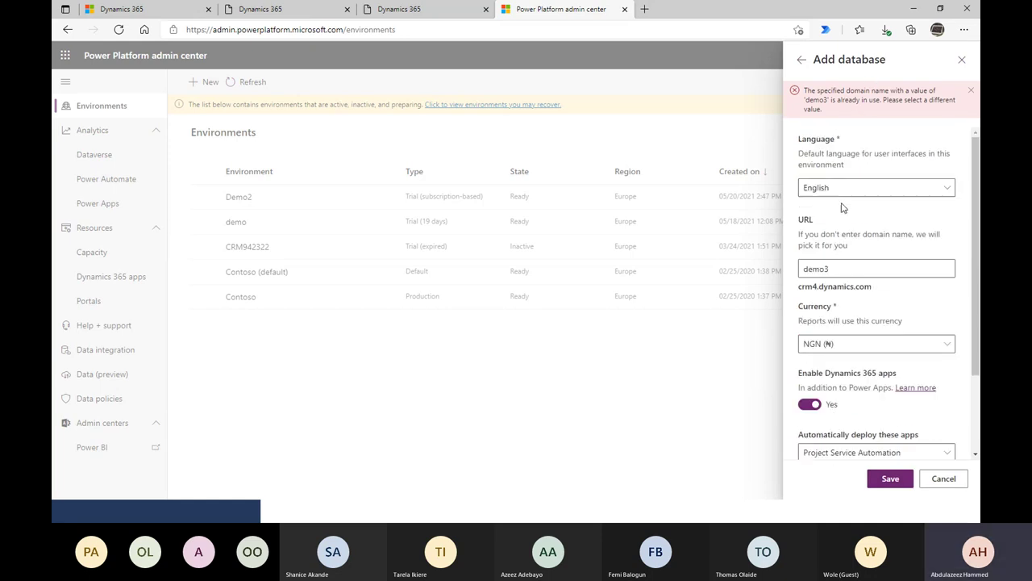
click(847, 267)
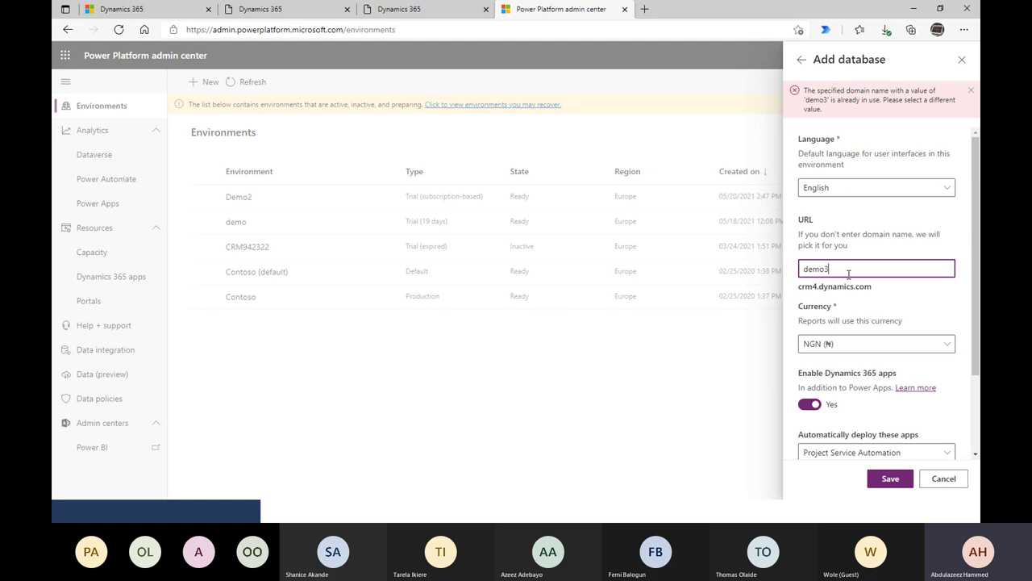
text(s)
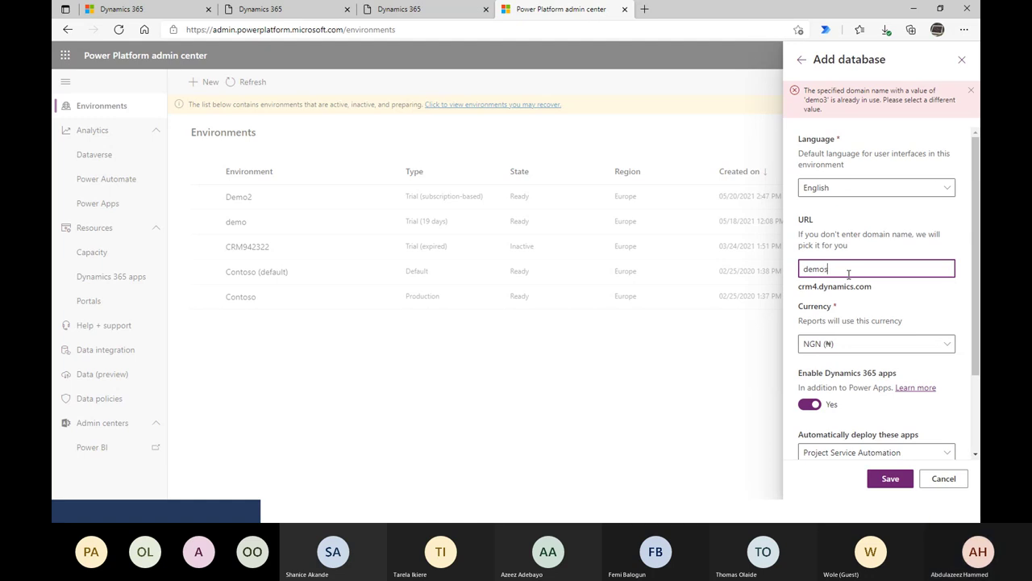
scroll(884, 415, down, 2)
click(890, 479)
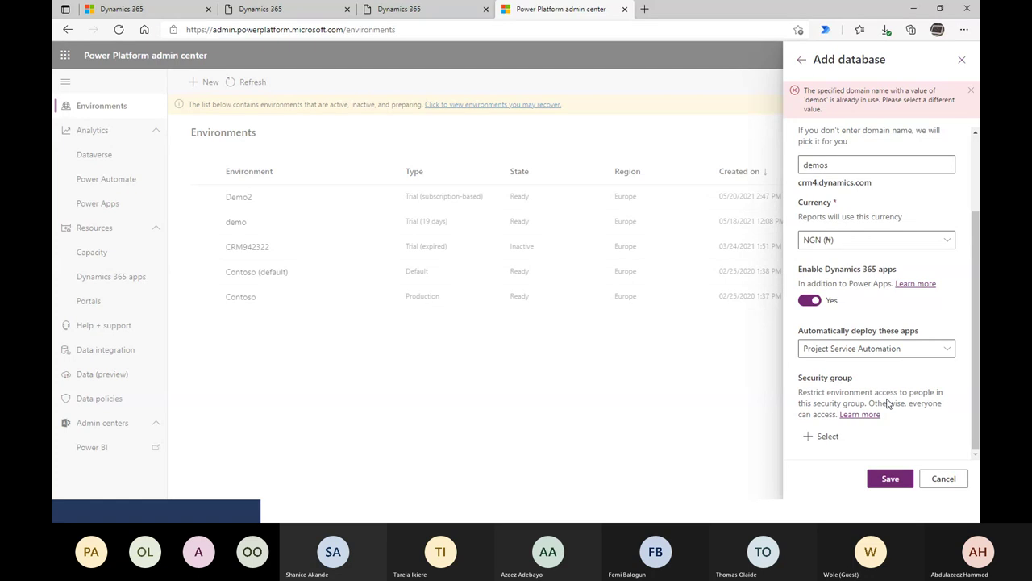
- Retry with domains demo365 and dem365, which fails for lack of 1 GB database capacity
click(837, 166)
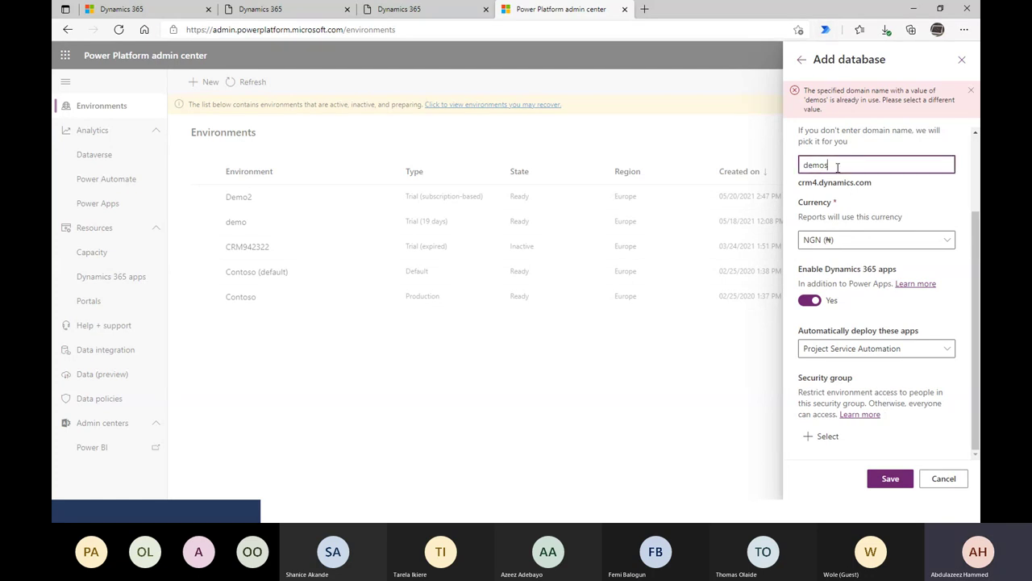
key(BackSpace)
text(t)
text(365)
click(888, 478)
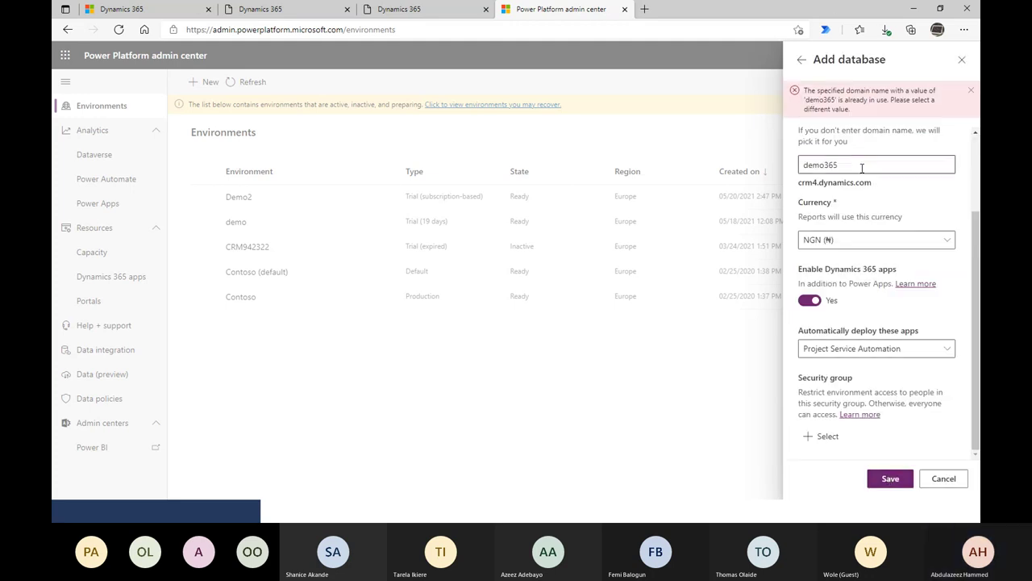
click(859, 166)
key(BackSpace)
key(BackSpace)
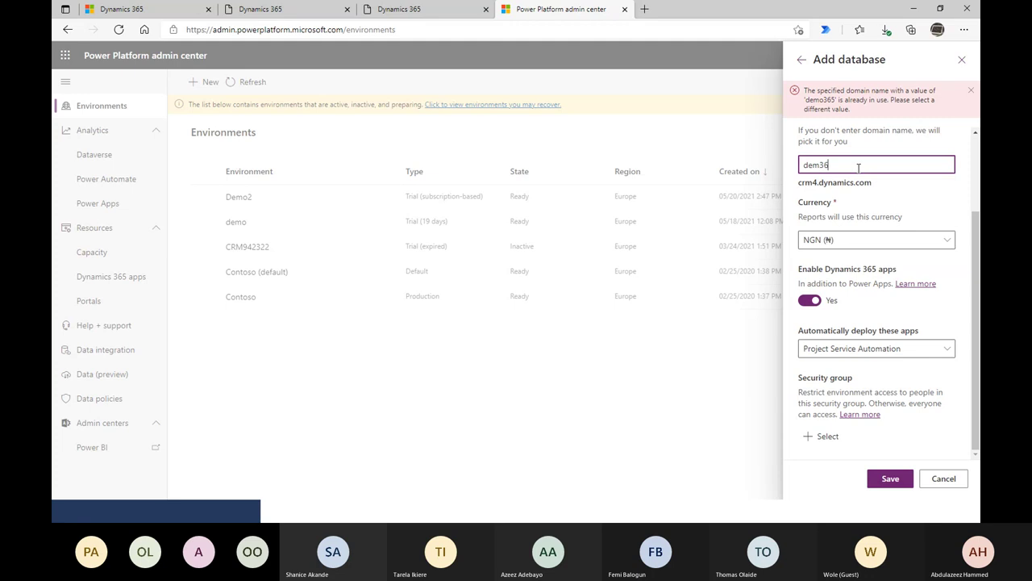
click(887, 477)
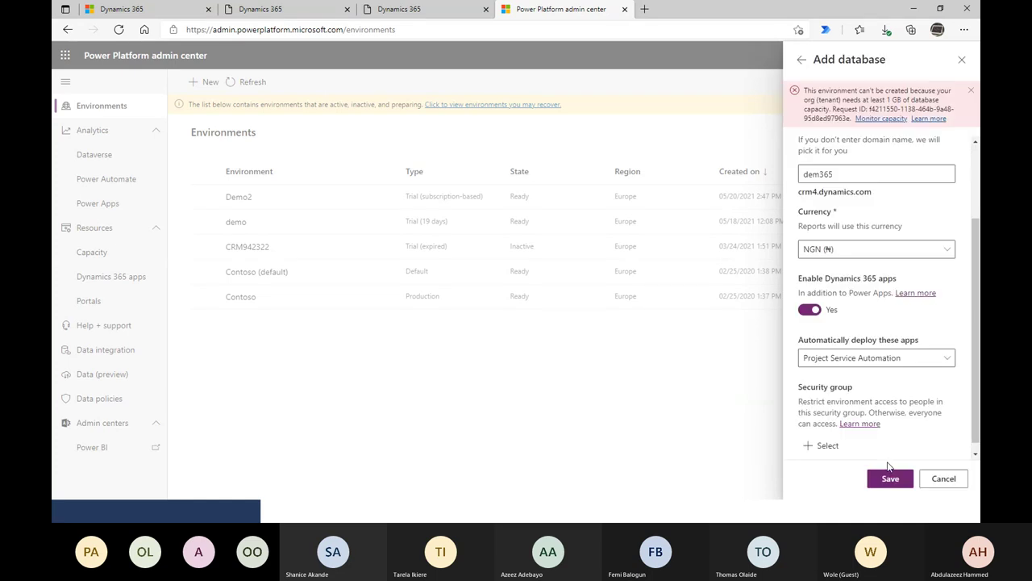
- Highlight the 1 GB database capacity error, then cancel the Add database panel
triple_click(805, 93)
click(805, 95)
triple_click(805, 94)
click(805, 95)
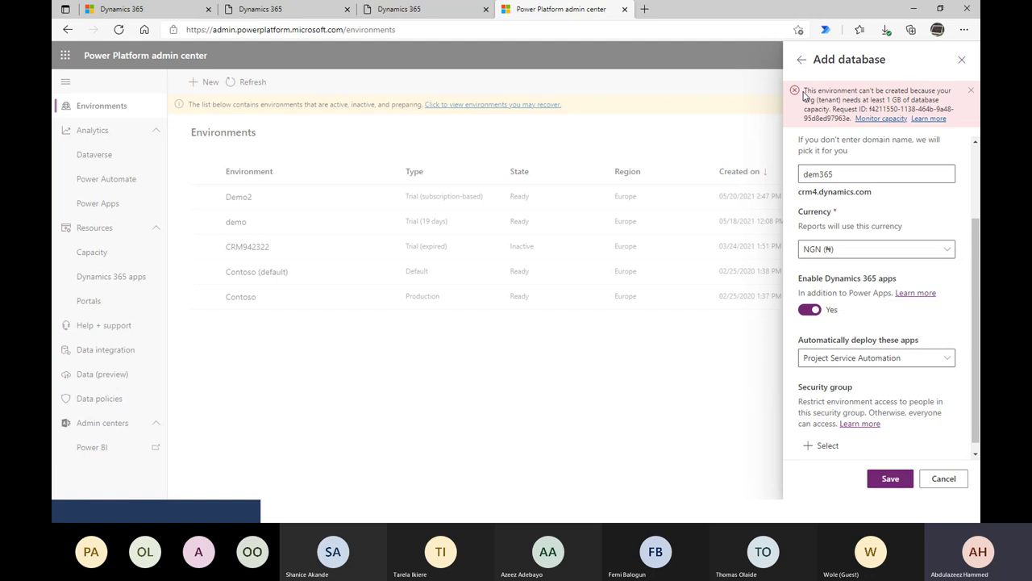
drag(805, 95, 809, 98)
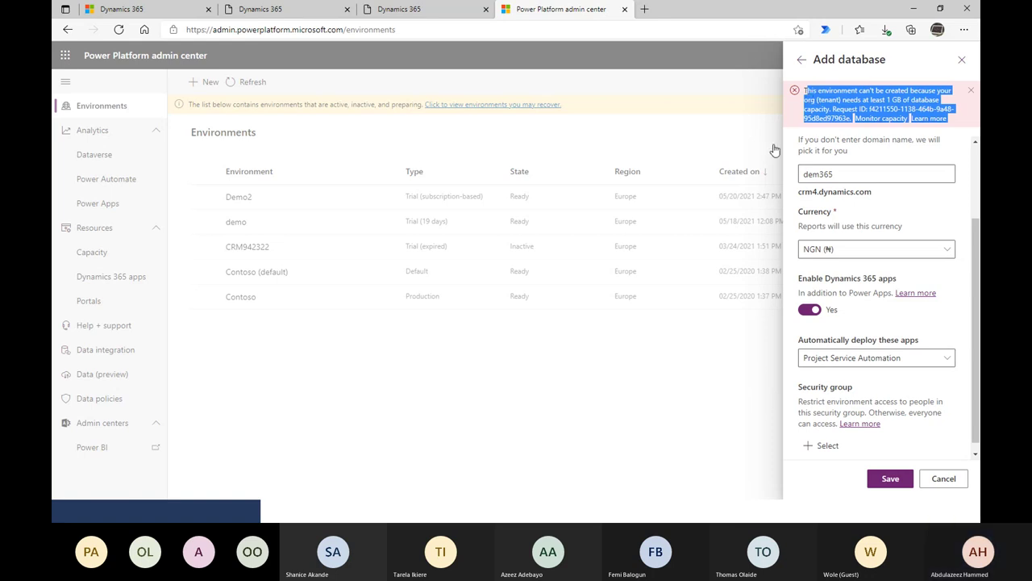
click(813, 92)
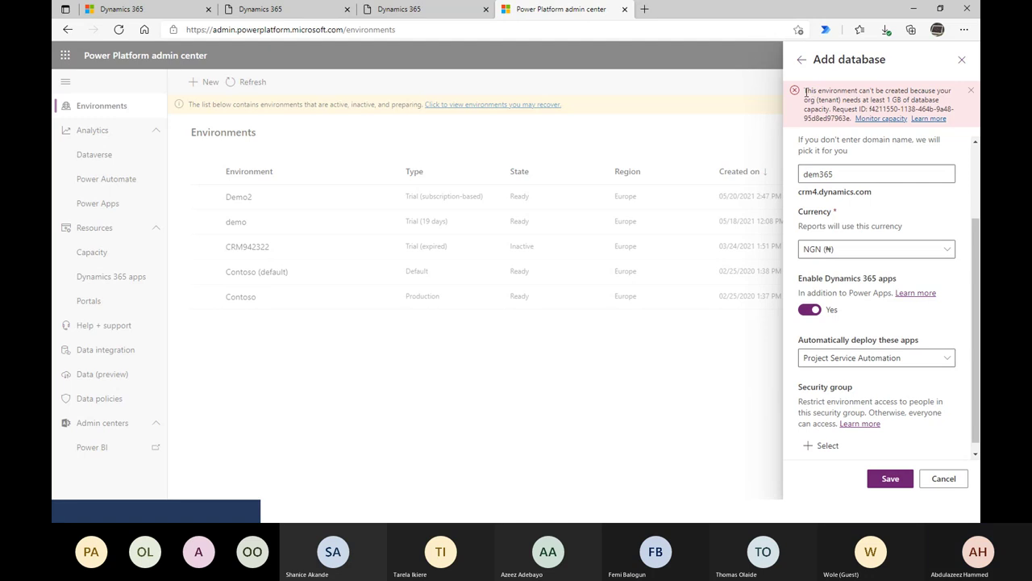
drag(806, 91, 956, 119)
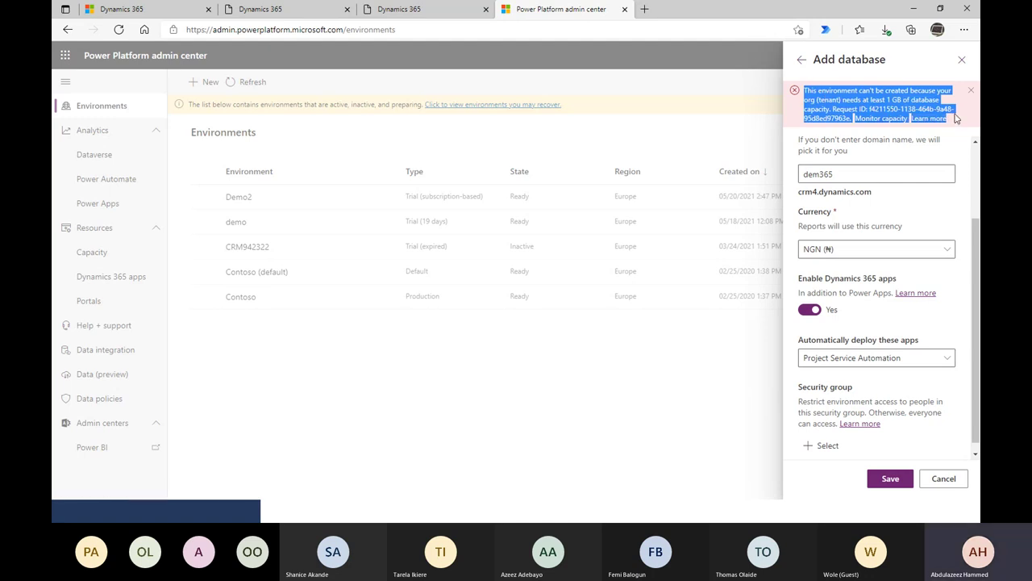
click(759, 134)
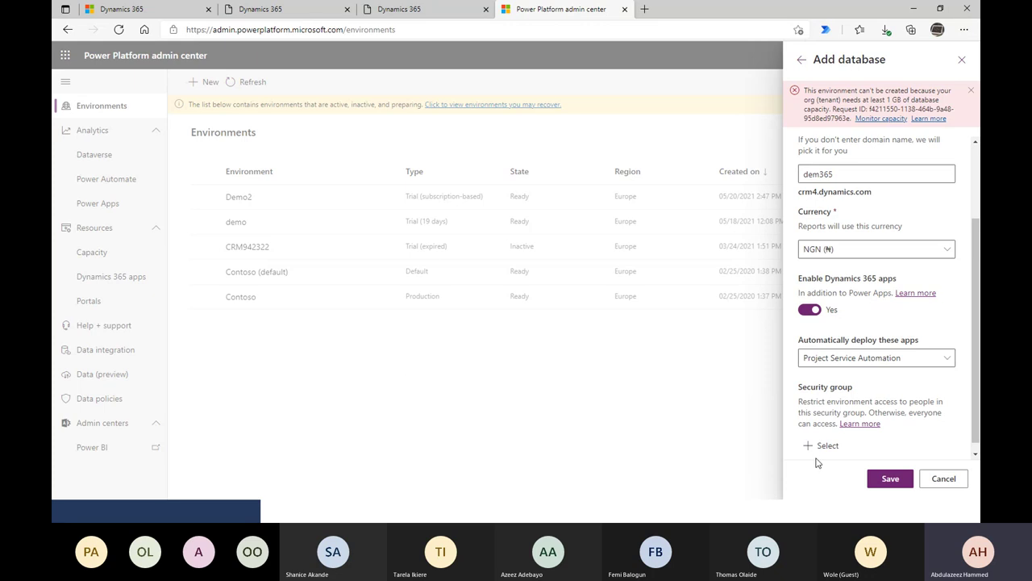
scroll(862, 388, down, 1)
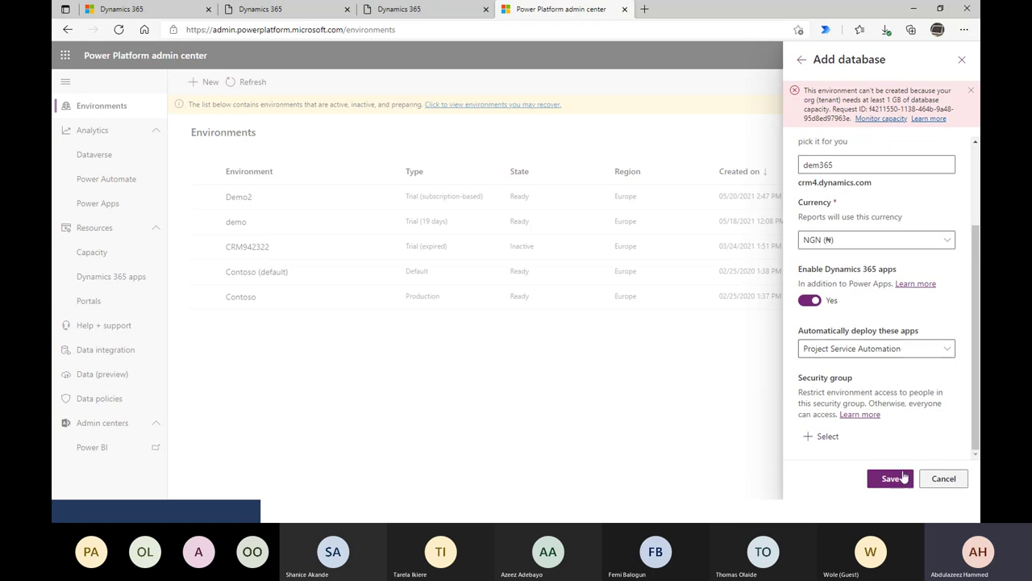
click(943, 484)
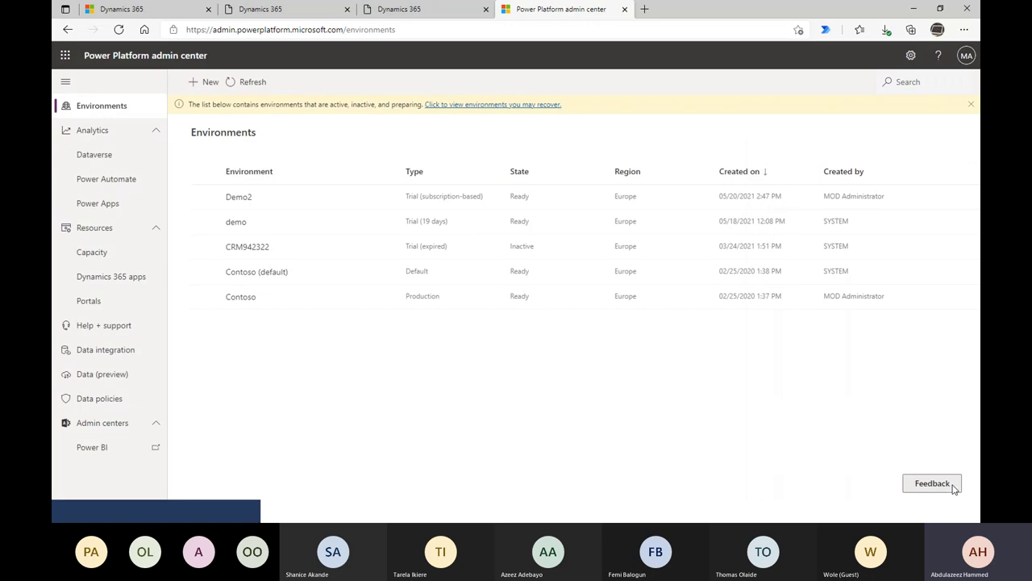
- Leave the feedback form and switch to the Dynamics 365 Sales Hub, scrolling its sitemap
click(952, 490)
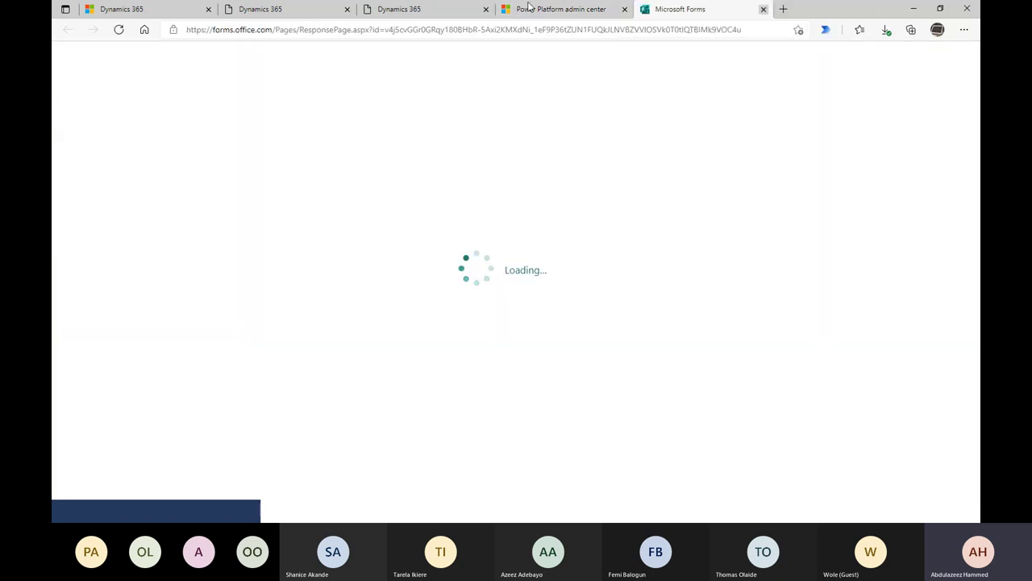
click(763, 9)
click(183, 8)
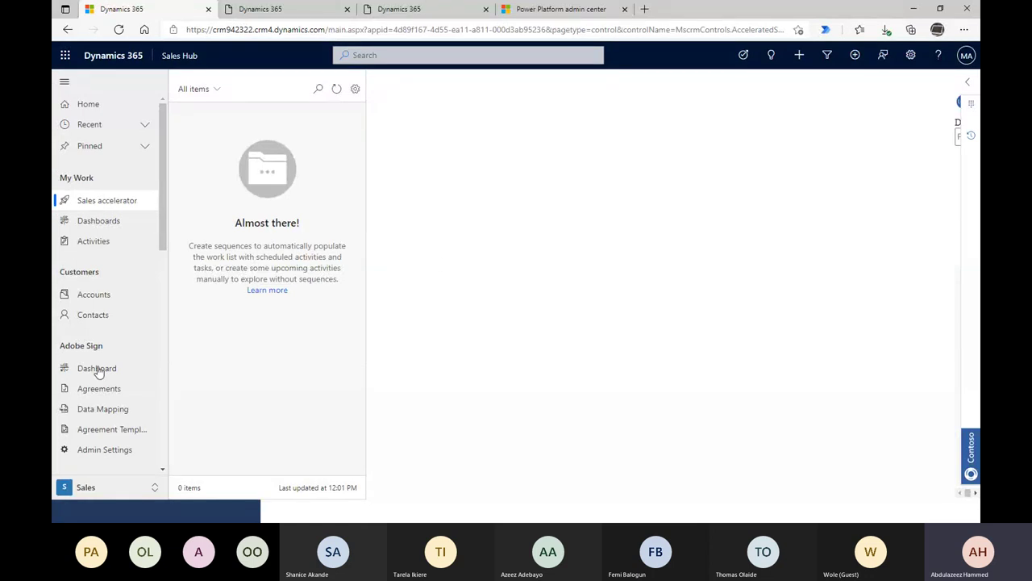
scroll(121, 395, down, 2)
scroll(133, 399, down, 2)
scroll(138, 395, up, 5)
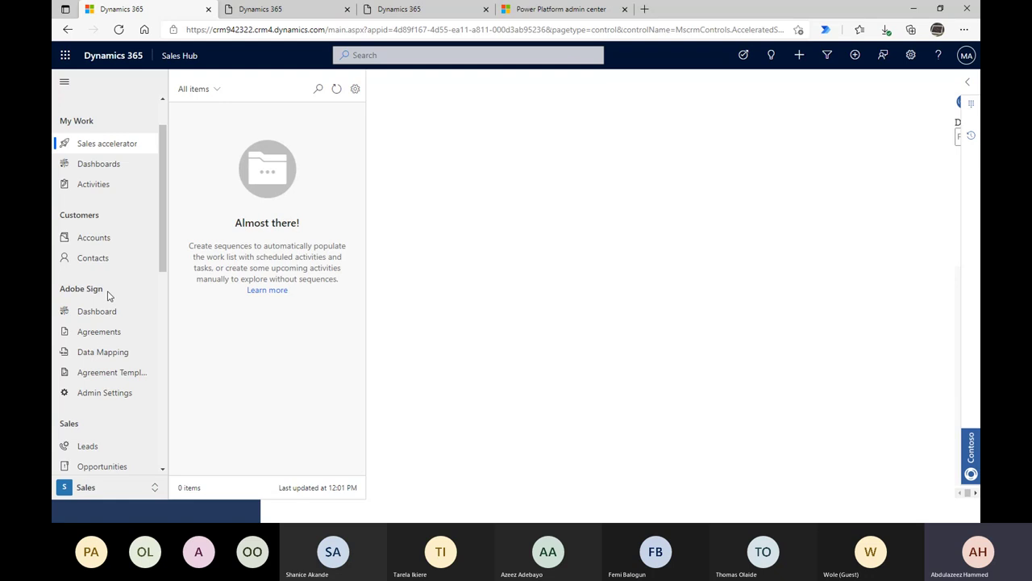
drag(109, 296, 113, 295)
click(66, 294)
scroll(89, 298, down, 1)
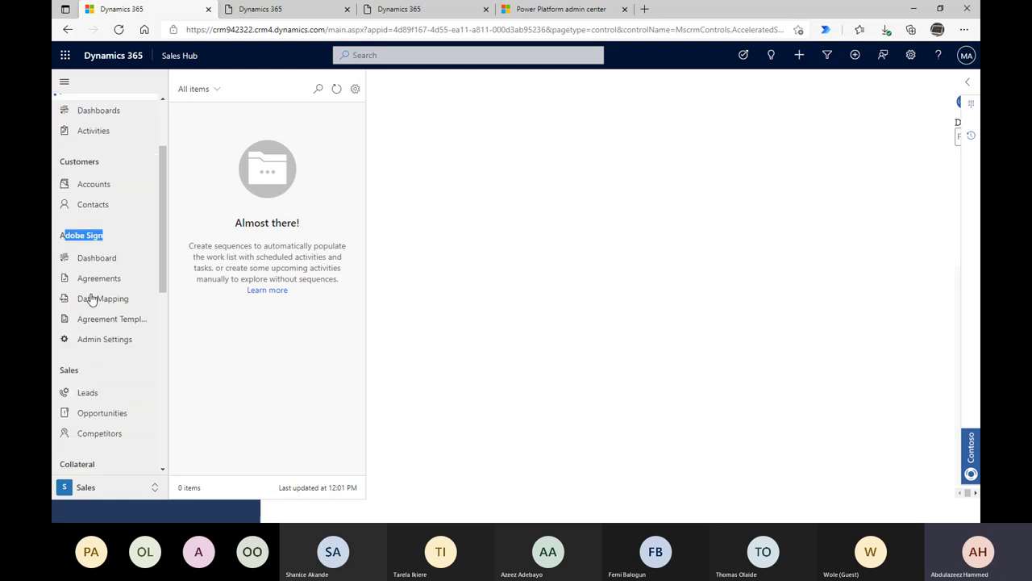
scroll(110, 266, down, 2)
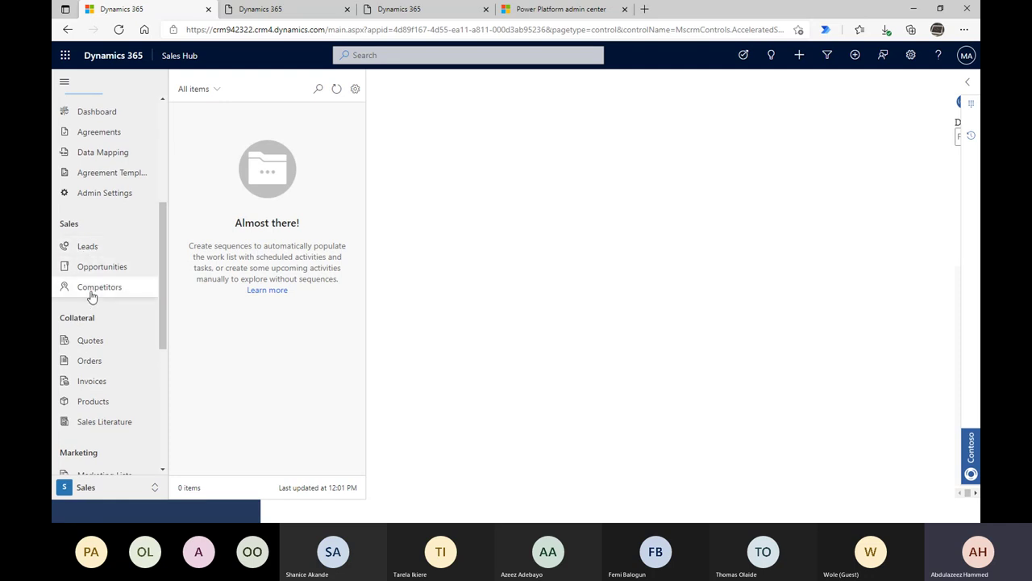
- Visit Leads, Quotes and Sales Literature, ending on My Open Leads with 33 leads
click(81, 251)
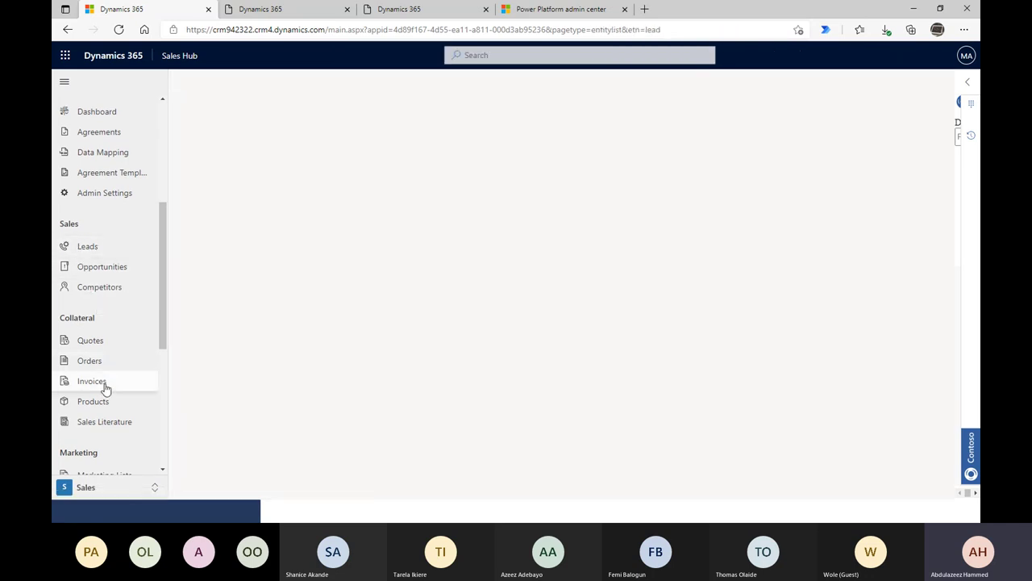
click(91, 340)
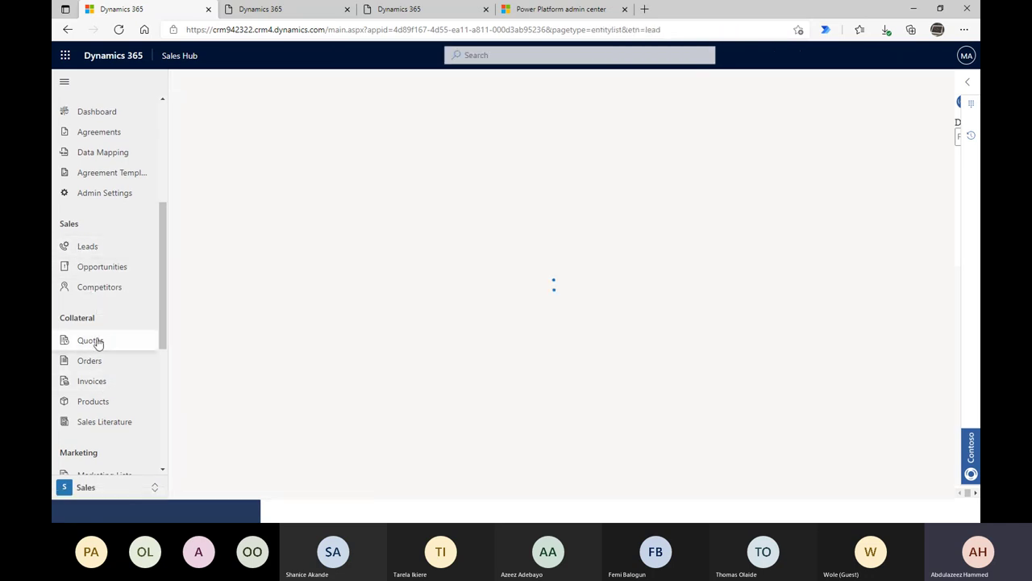
scroll(108, 401, down, 1)
click(108, 395)
scroll(111, 407, down, 3)
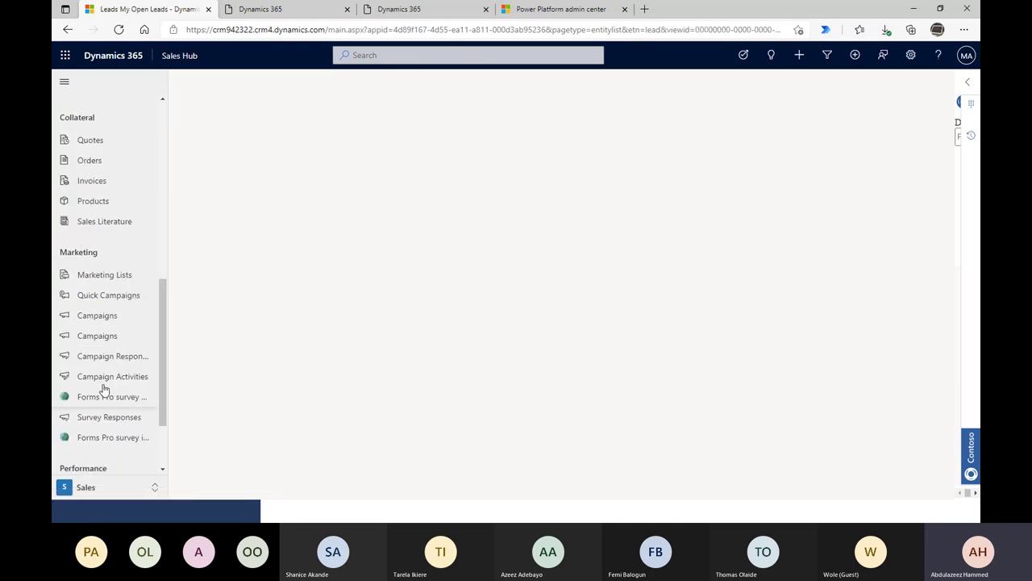
scroll(104, 403, down, 3)
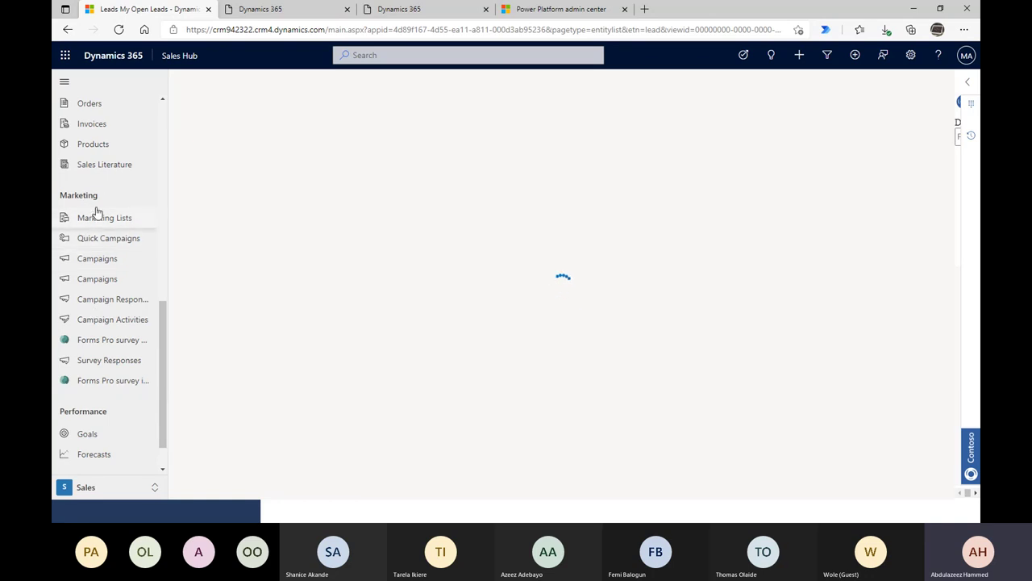
scroll(112, 433, down, 1)
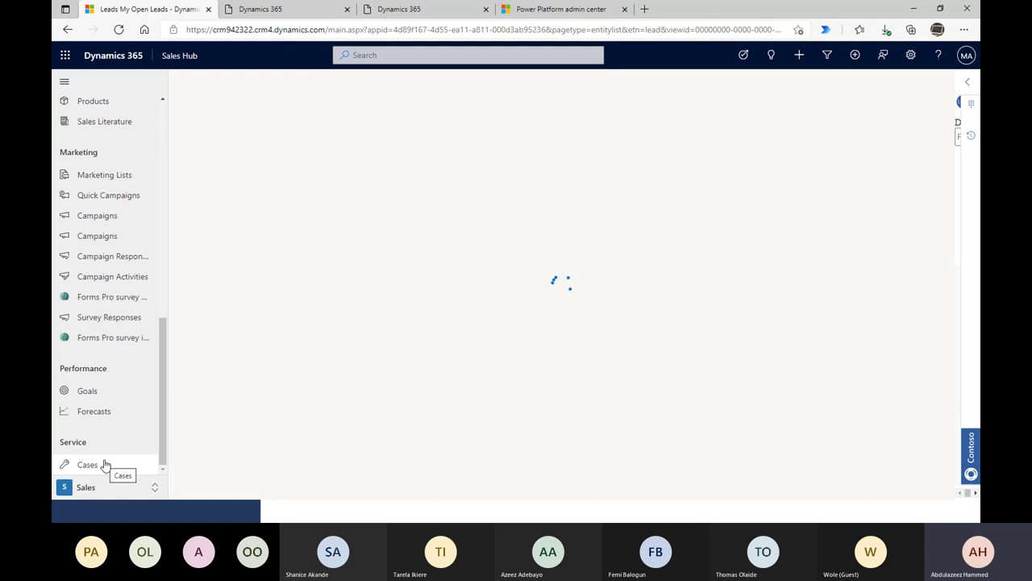
scroll(105, 464, up, 10)
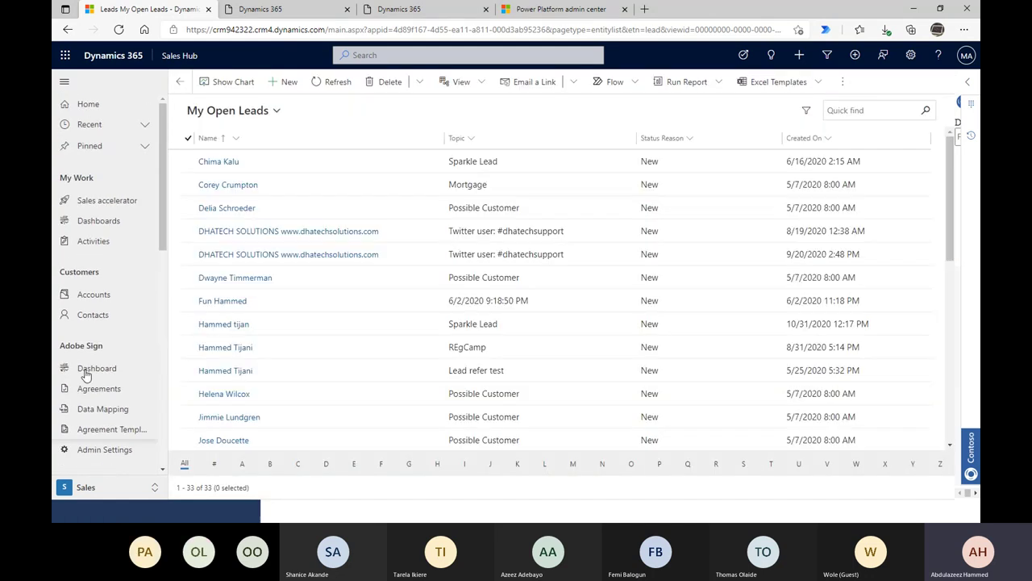
- Open Customers > Accounts, showing Graphic Design Institute in Active Colleges/Universities
click(101, 300)
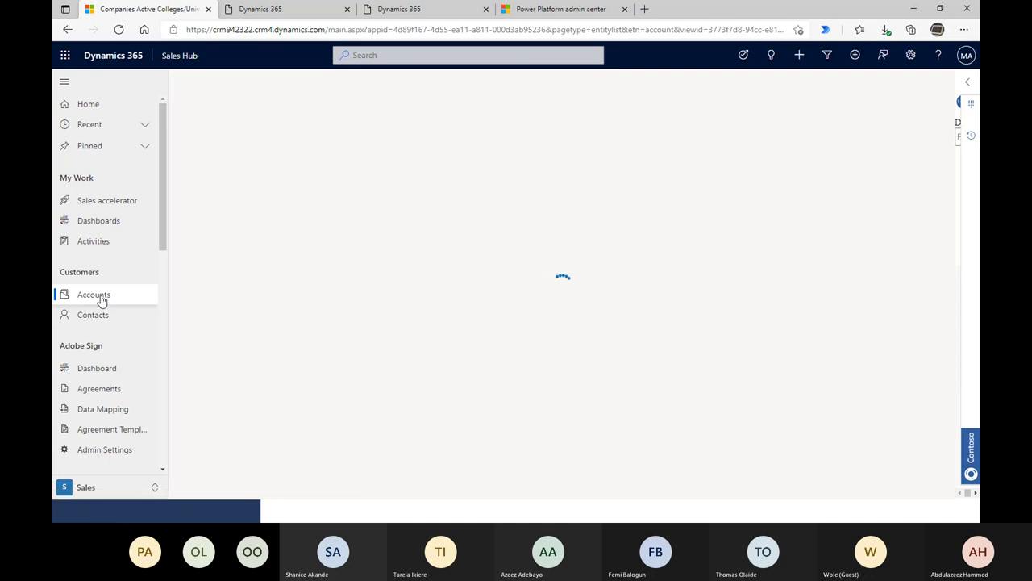
scroll(101, 299, down, 1)
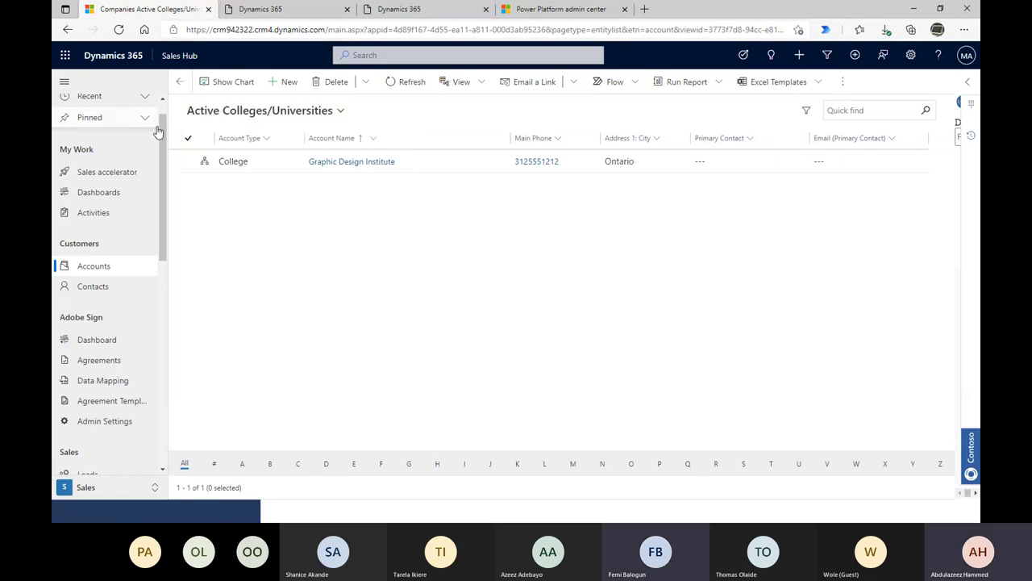
- Open the Graphic Design Institute college account from the accounts grid
double_click(269, 165)
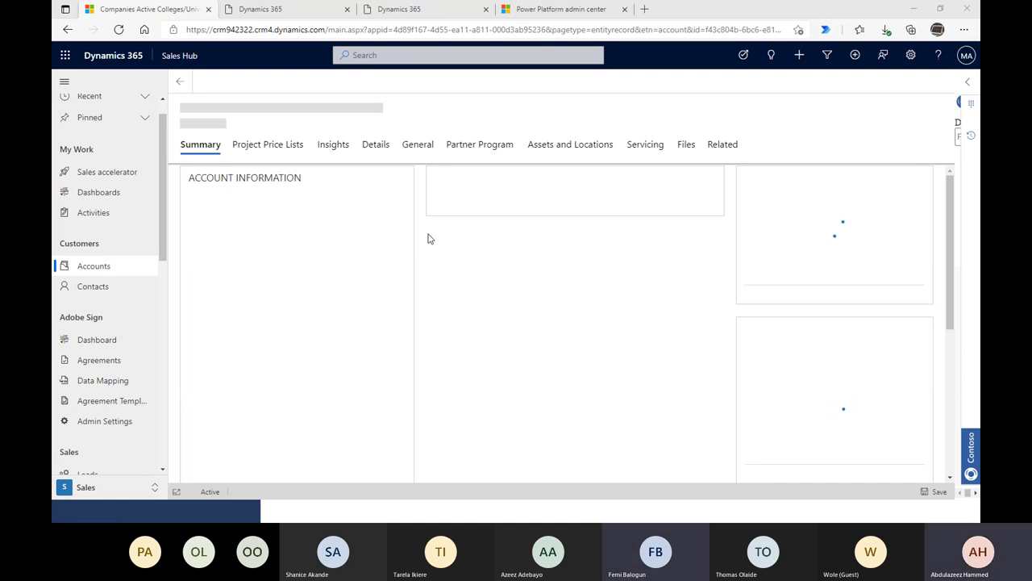
- Reload the Graphic Design Institute account page so its information, emails and contact load
right_click(101, 6)
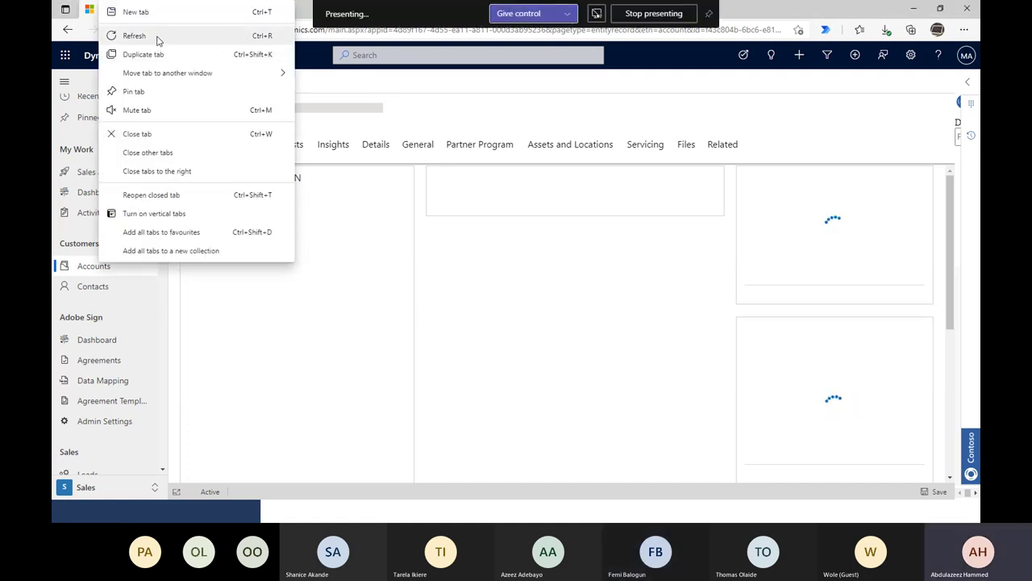
click(409, 89)
click(118, 31)
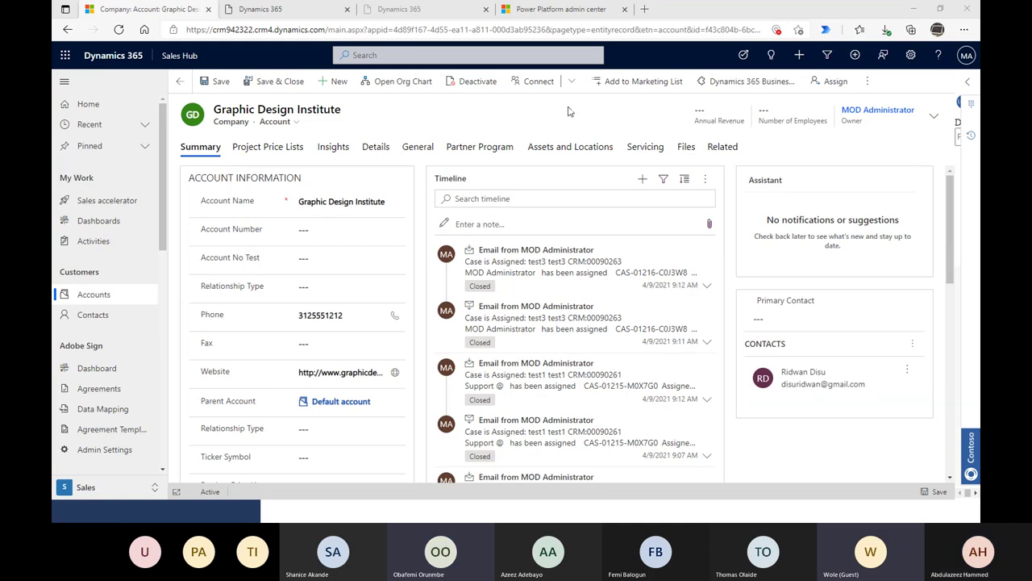
- Look over the Account Number and Account No Test fields, then list the account's available forms
click(337, 235)
click(348, 260)
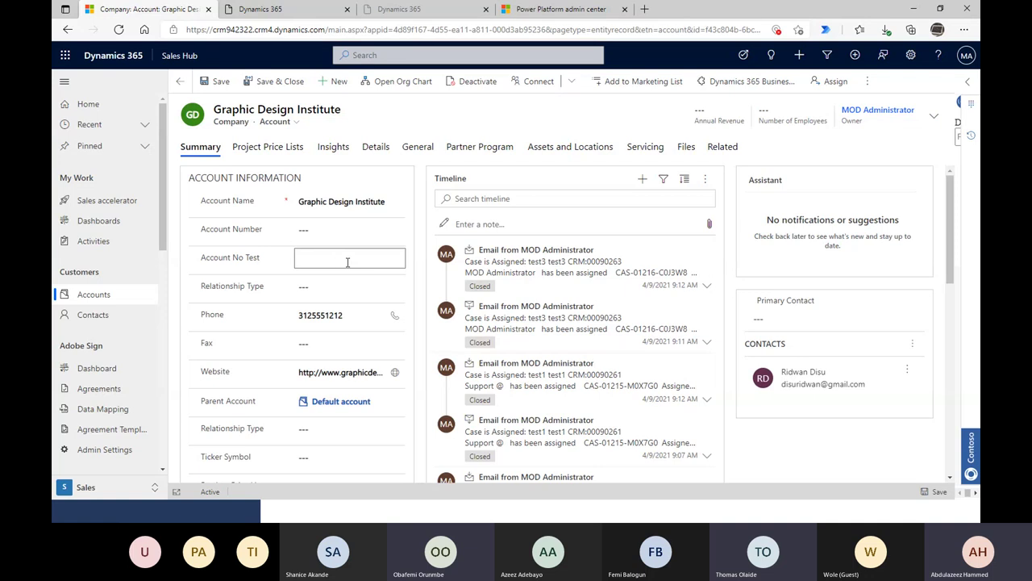
click(346, 232)
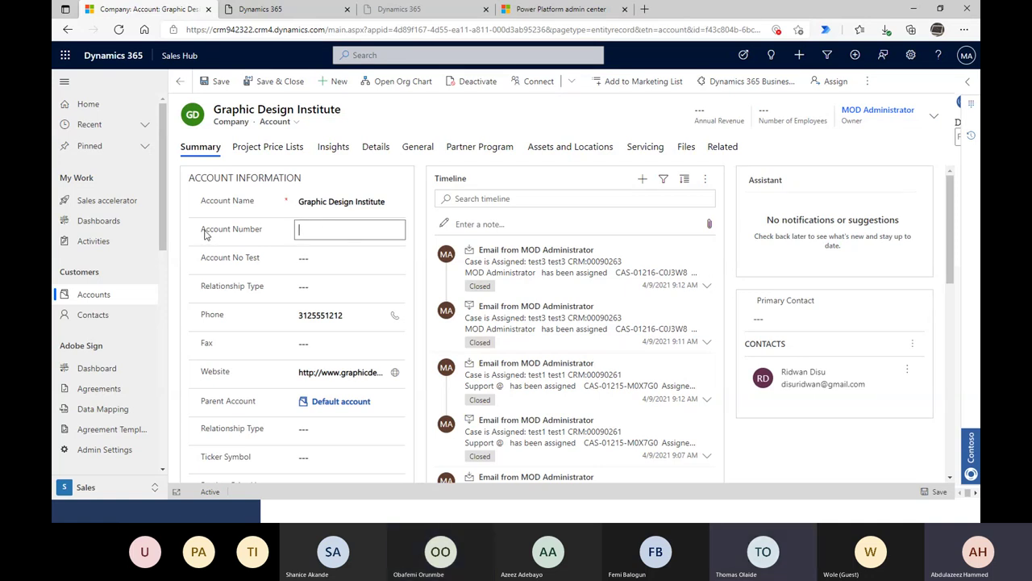
drag(201, 230, 265, 240)
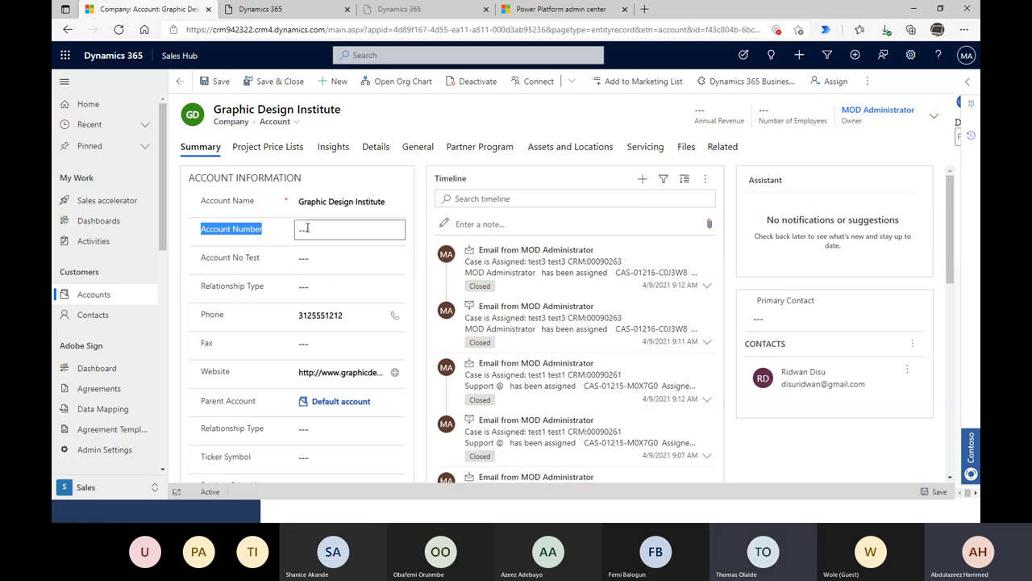
click(276, 130)
click(276, 125)
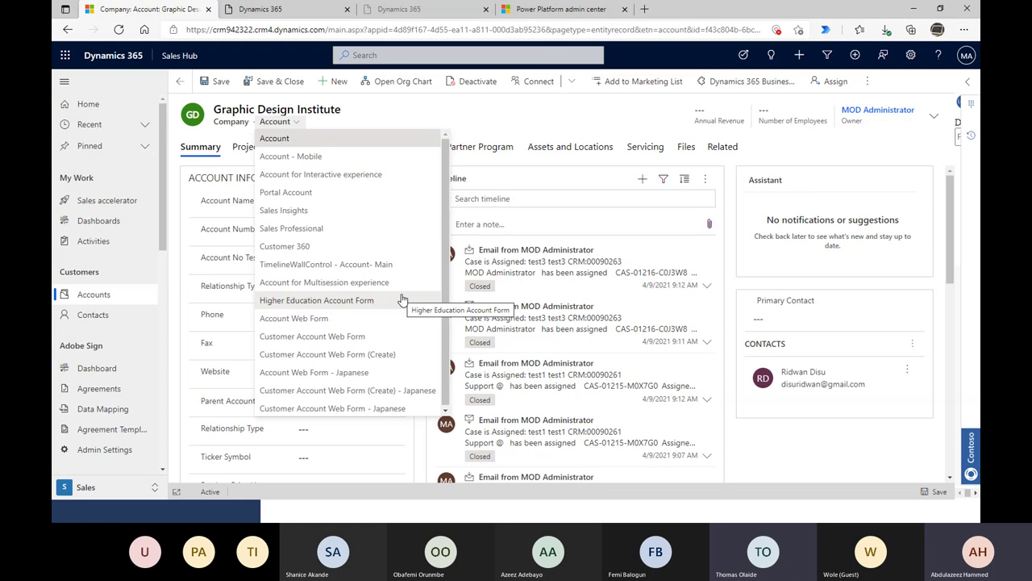
click(325, 174)
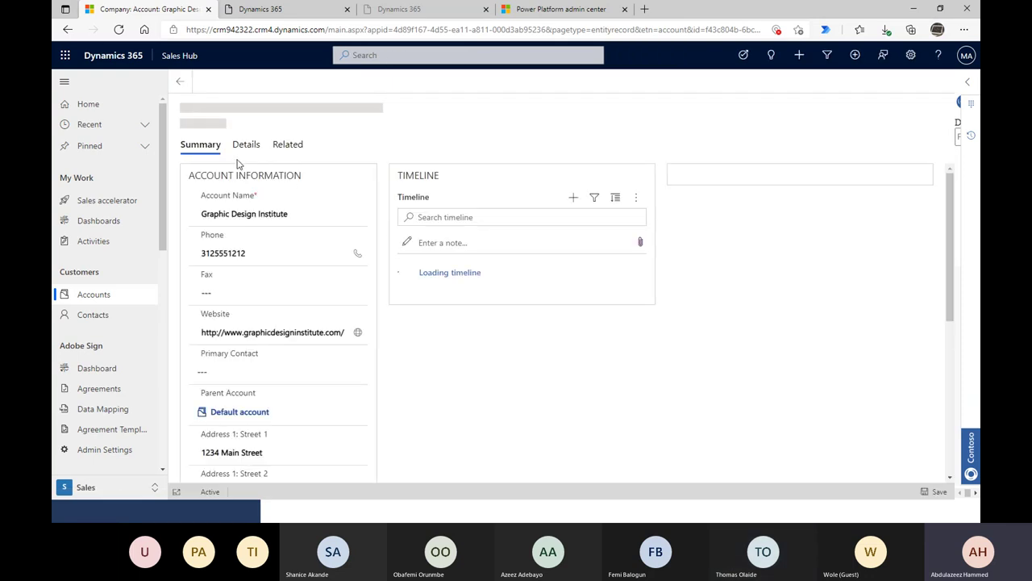
click(274, 284)
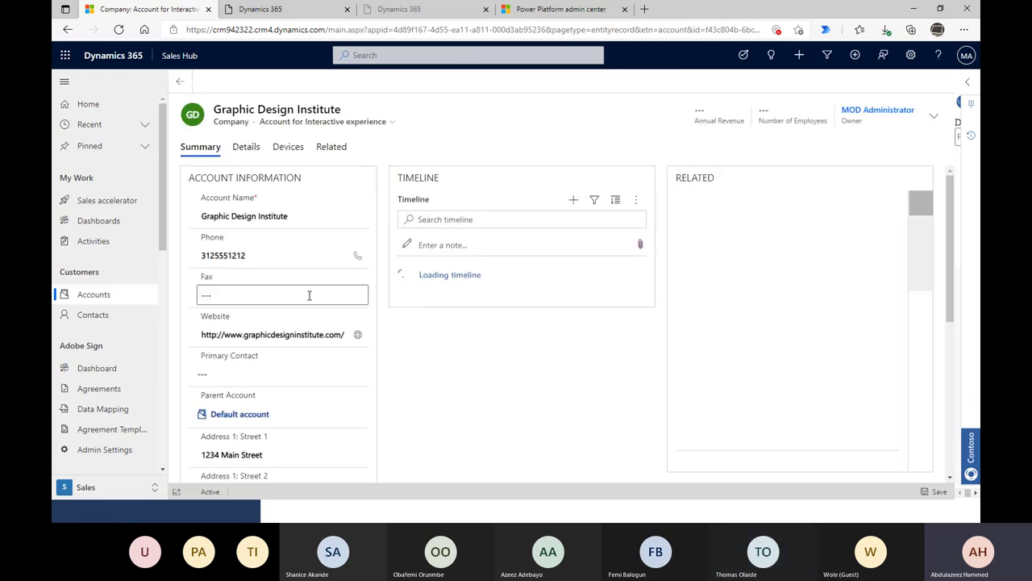
click(392, 122)
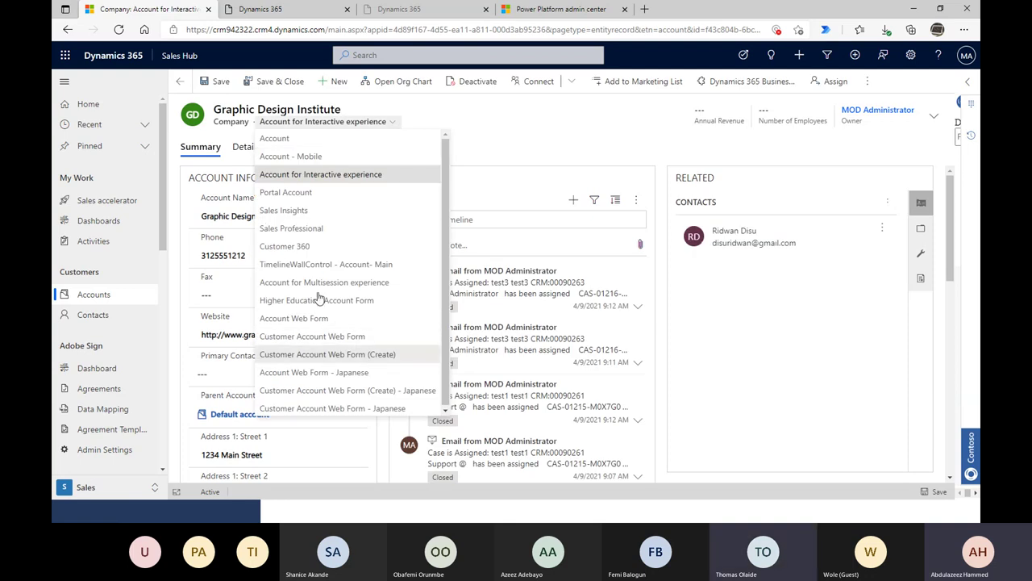
click(539, 129)
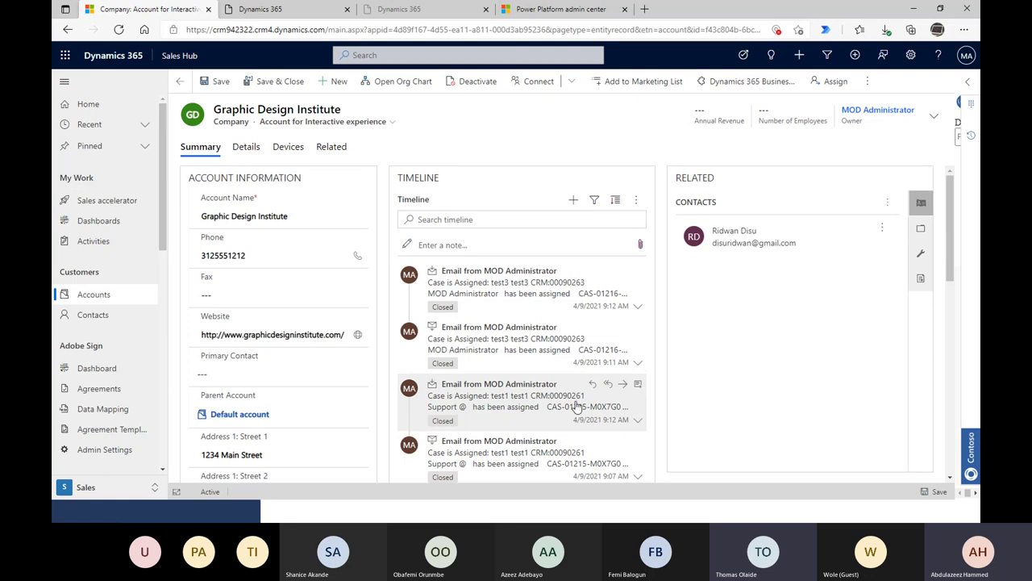
scroll(733, 418, down, 2)
scroll(733, 419, up, 2)
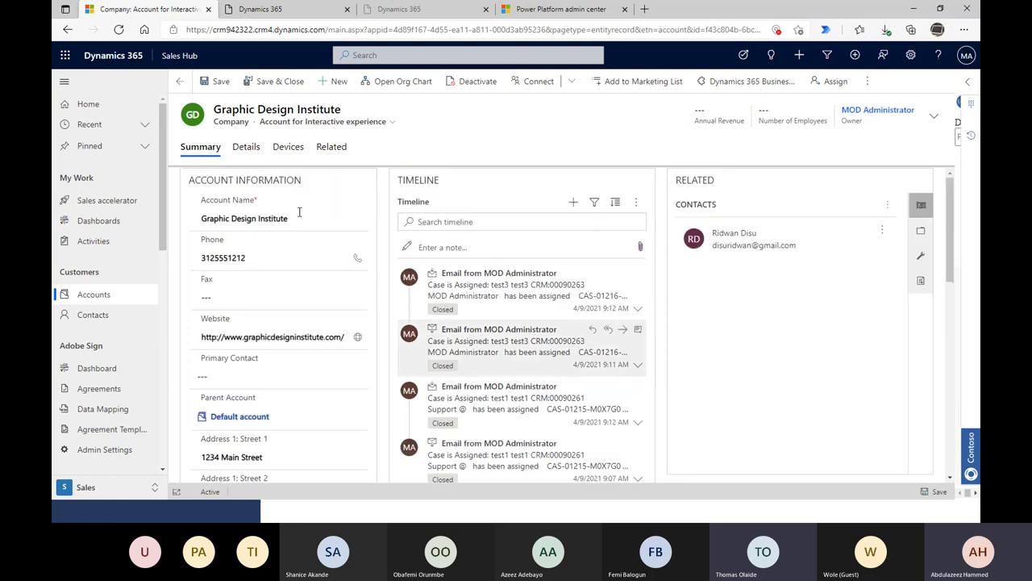
drag(204, 204, 298, 208)
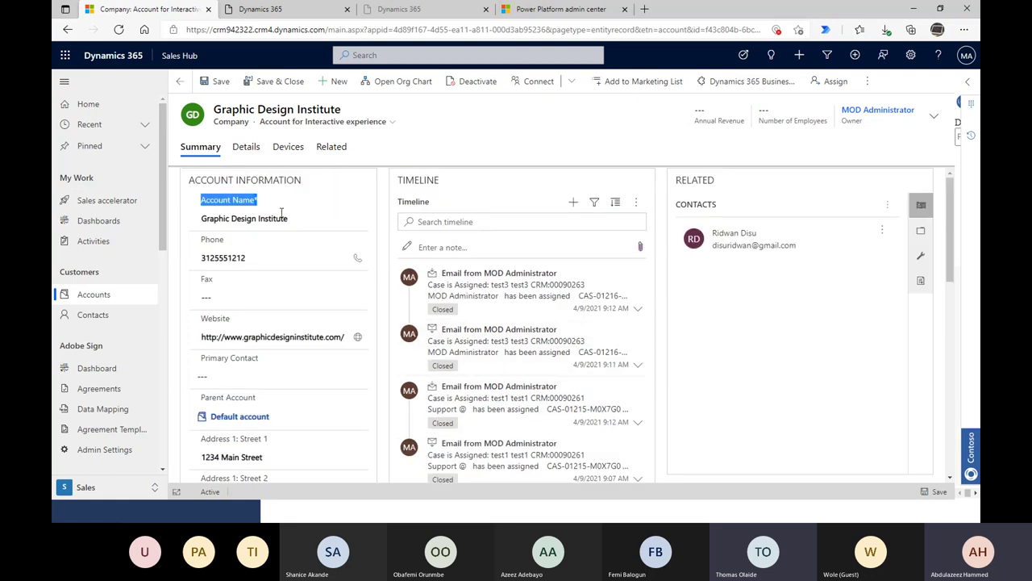
scroll(293, 345, down, 1)
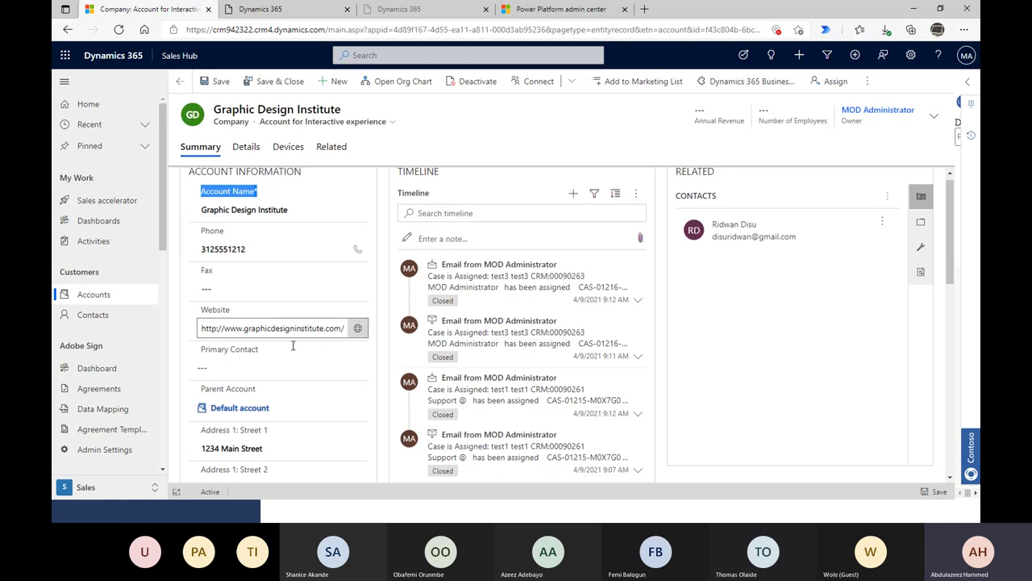
scroll(293, 345, down, 5)
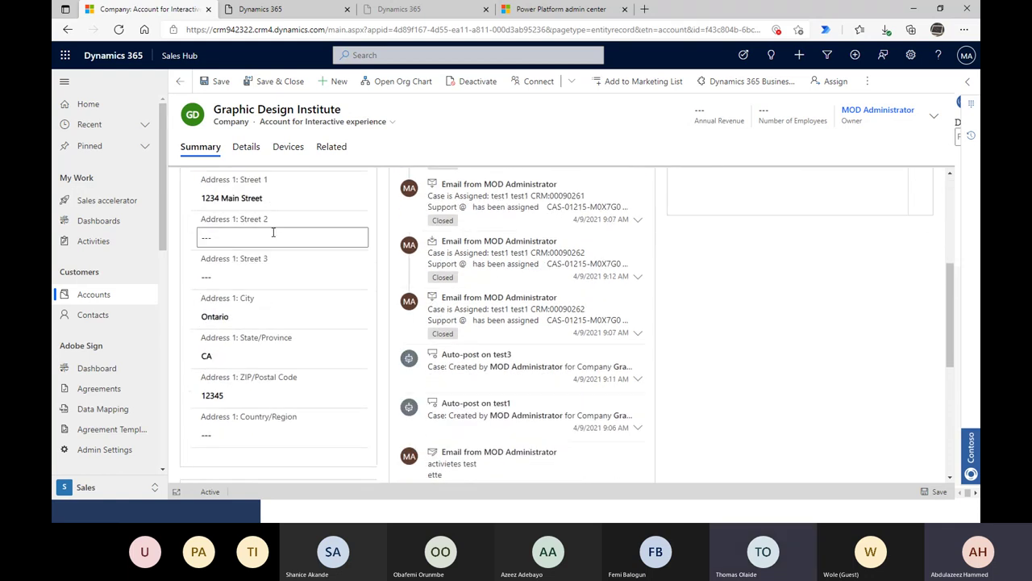
scroll(313, 267, up, 1)
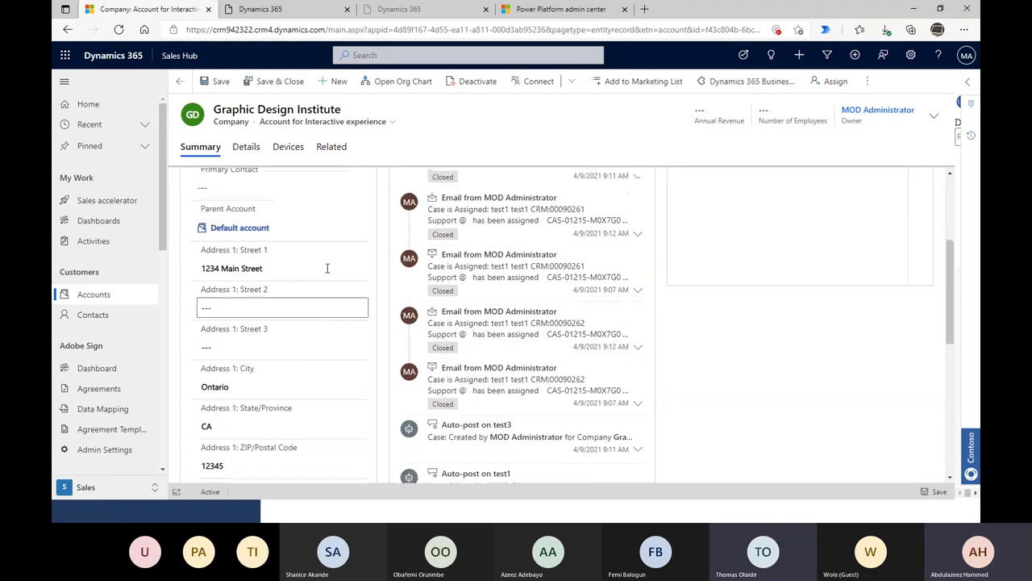
scroll(343, 380, down, 1)
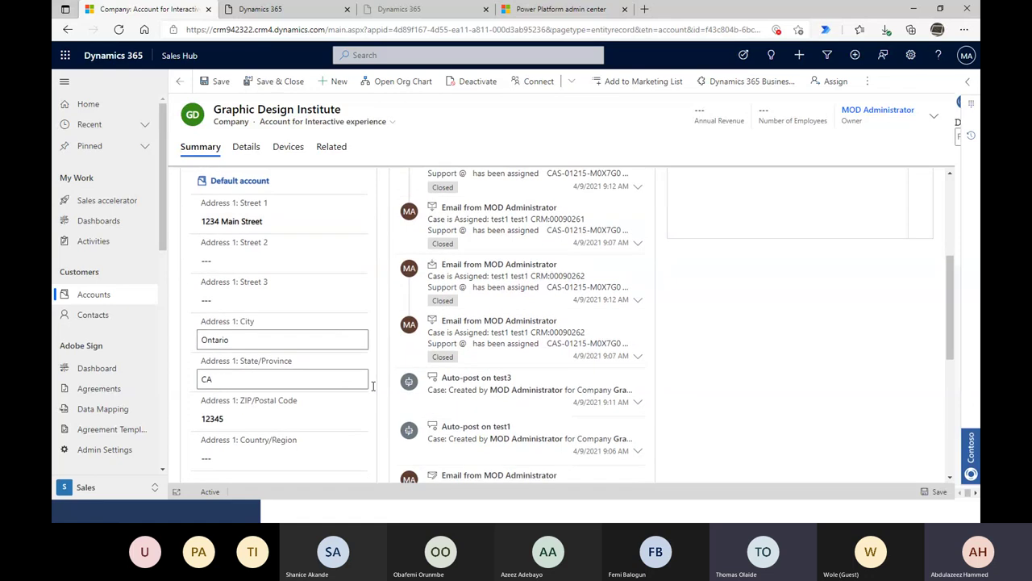
scroll(373, 385, up, 5)
scroll(539, 405, up, 1)
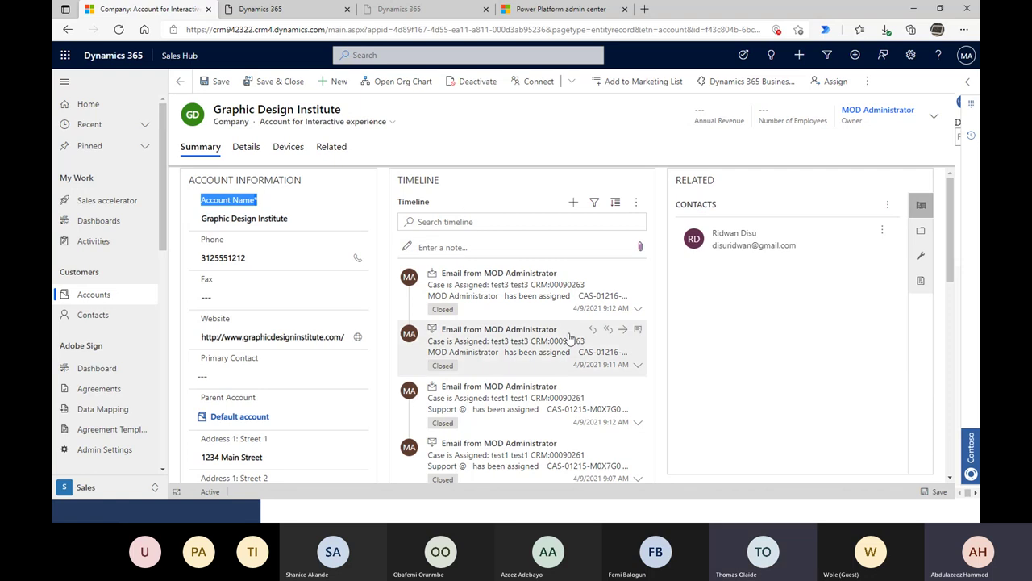
scroll(548, 337, down, 2)
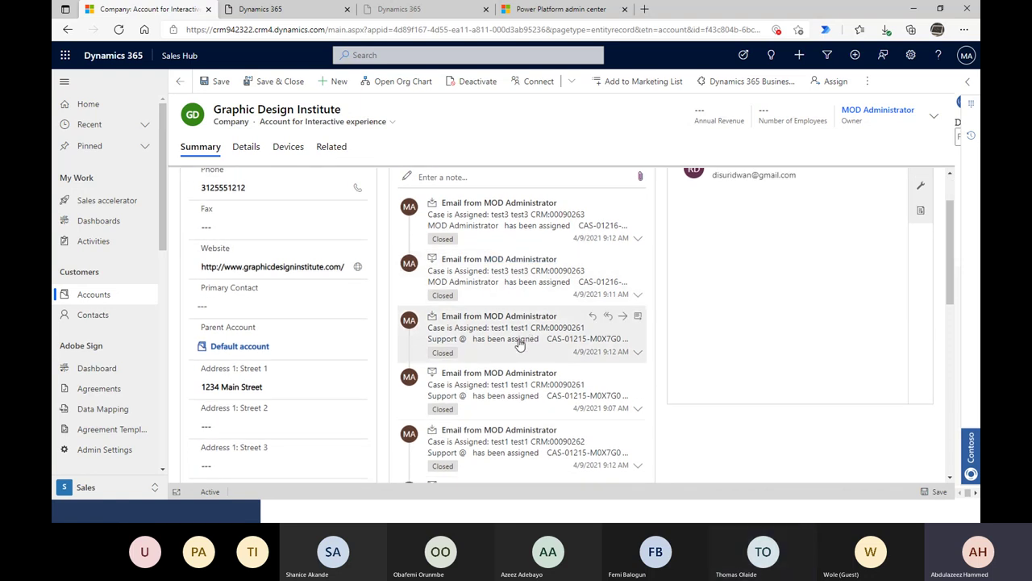
scroll(521, 343, up, 2)
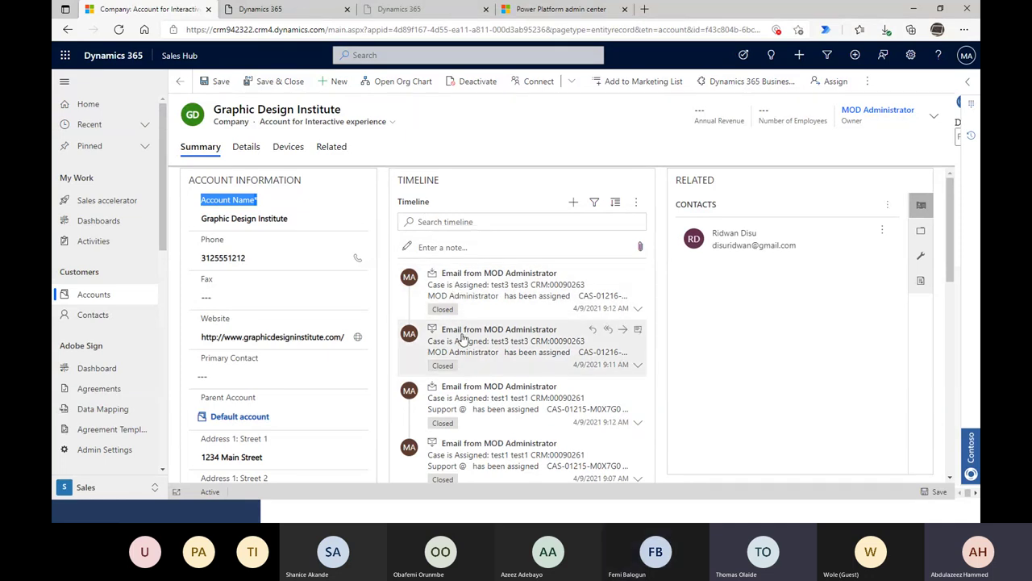
scroll(462, 338, down, 3)
- Start a new account and name it Demo & Co Company
click(339, 82)
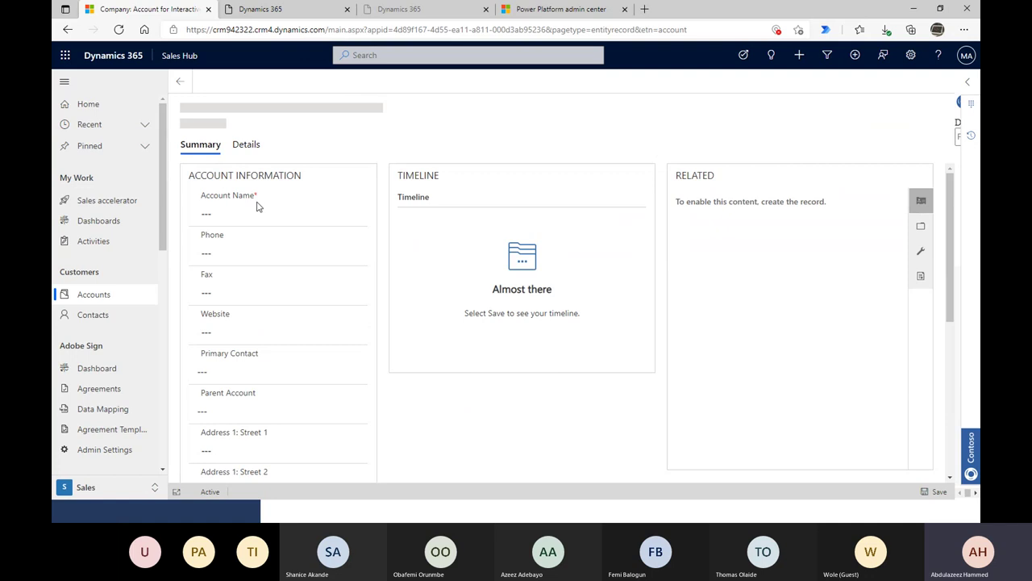
click(252, 217)
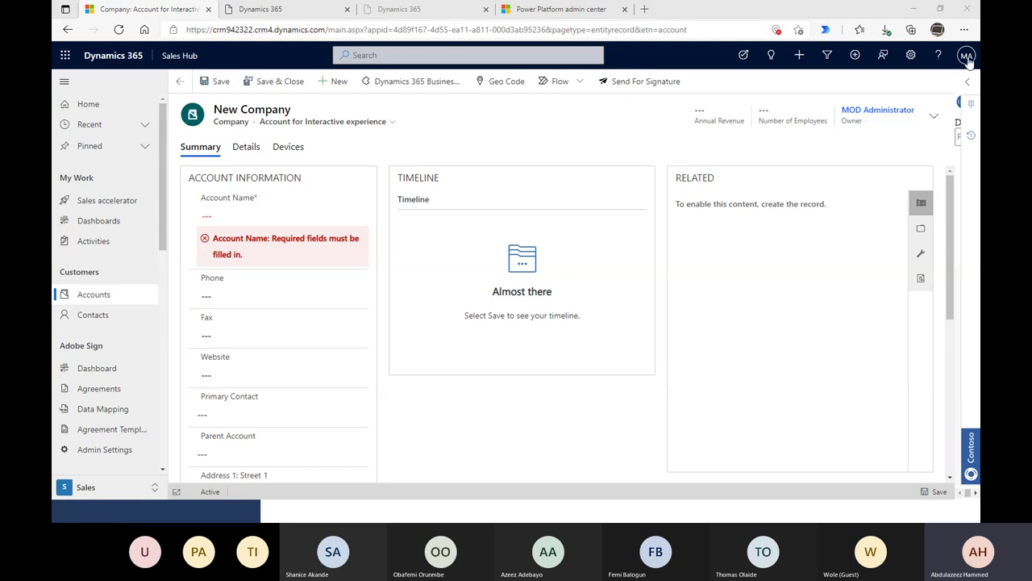
click(242, 215)
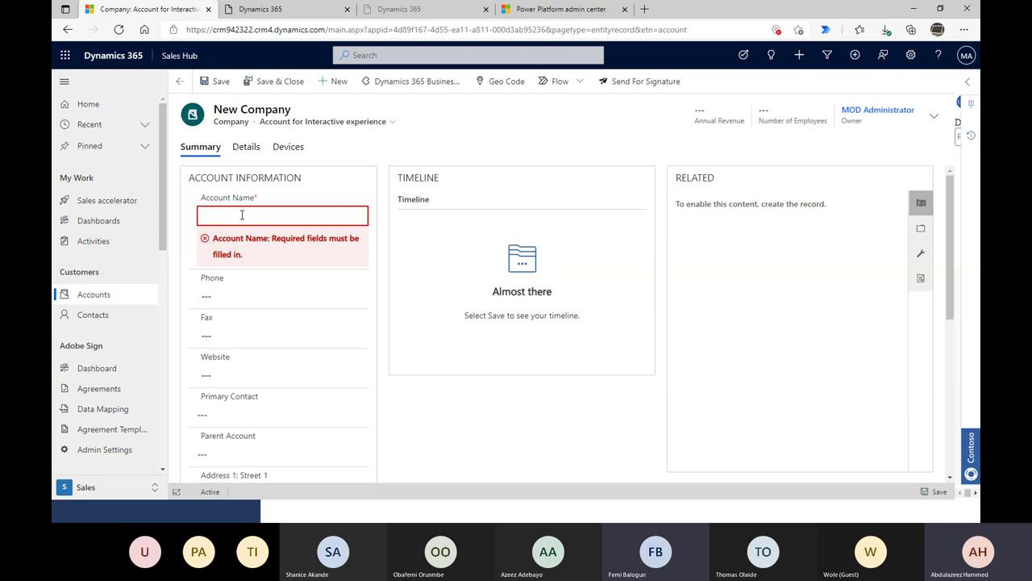
text(Demo)
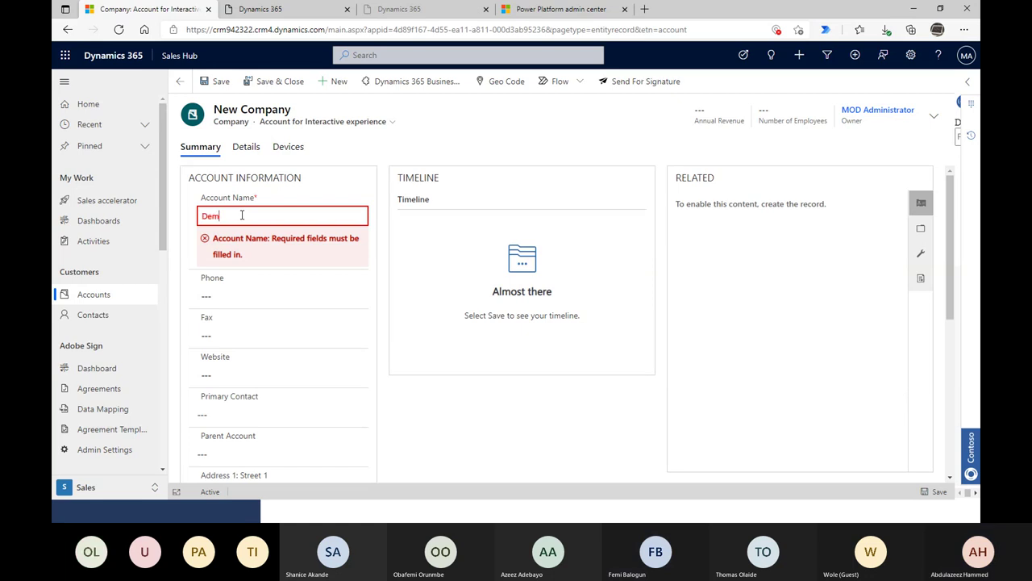
key(BackSpace)
key(BackSpace)
key(BackSpace)
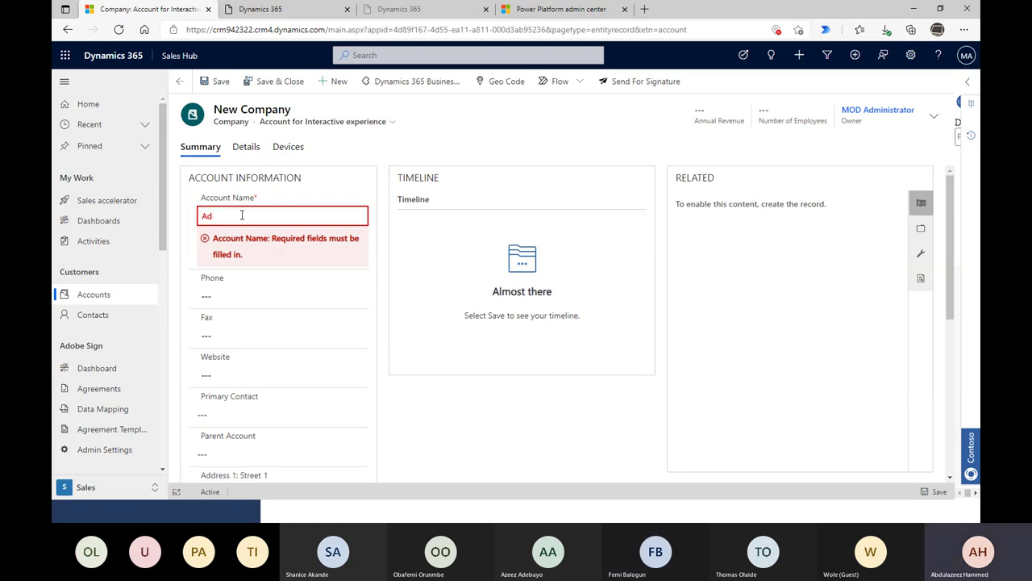
key(BackSpace)
key(BackSpace)
text(D)
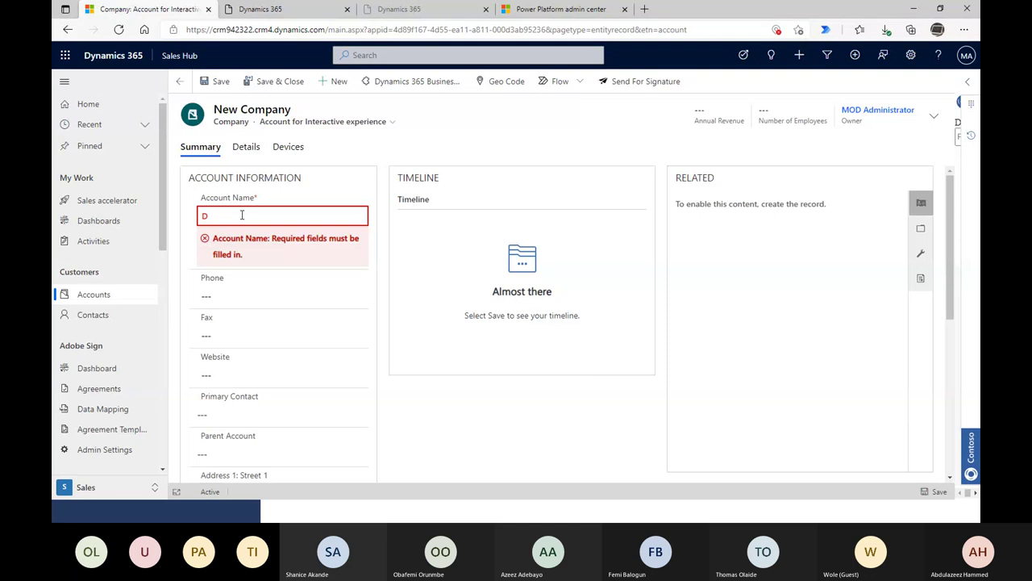
text(emo & Co com)
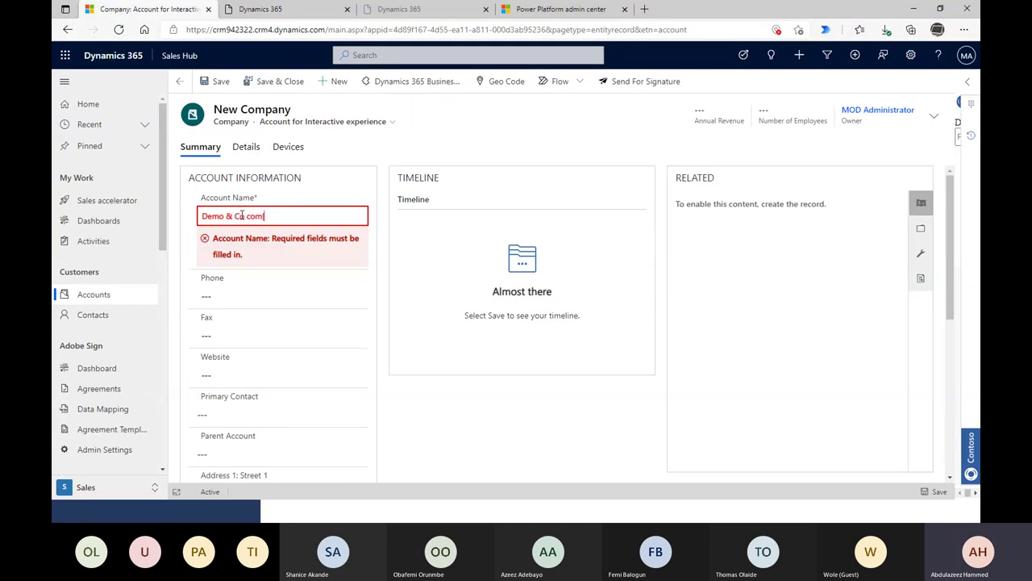
key(BackSpace)
key(BackSpace)
key(BackSpace)
key(BackSpace)
text(Com)
key(BackSpace)
key(BackSpace)
key(BackSpace)
key(BackSpace)
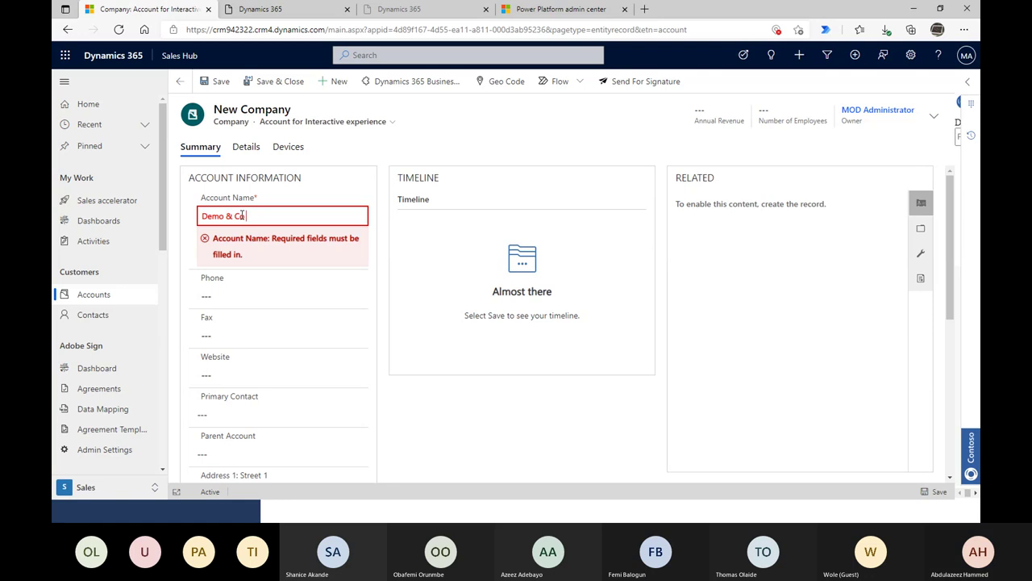
text(Company)
key(Tab)
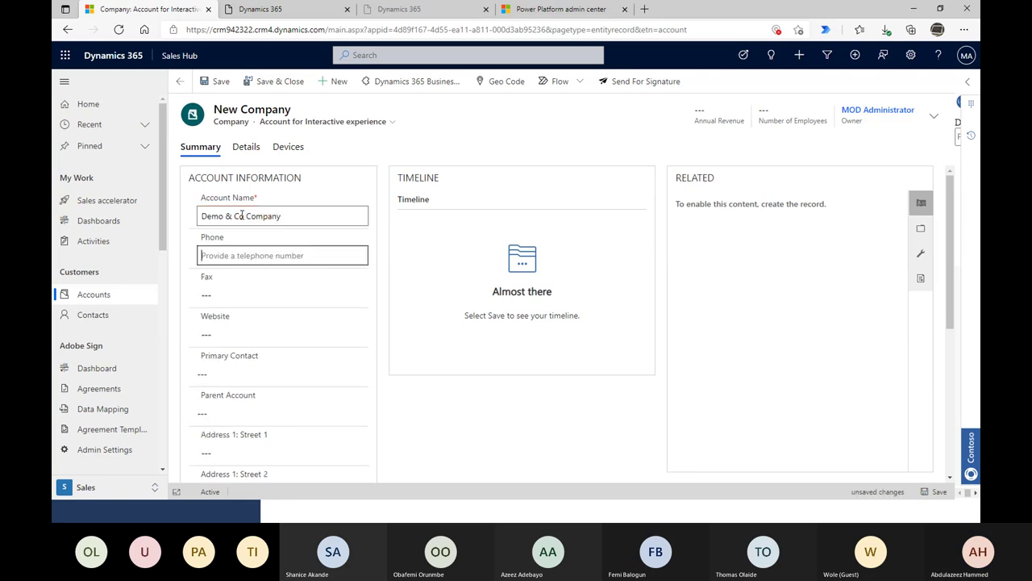
text(56656565)
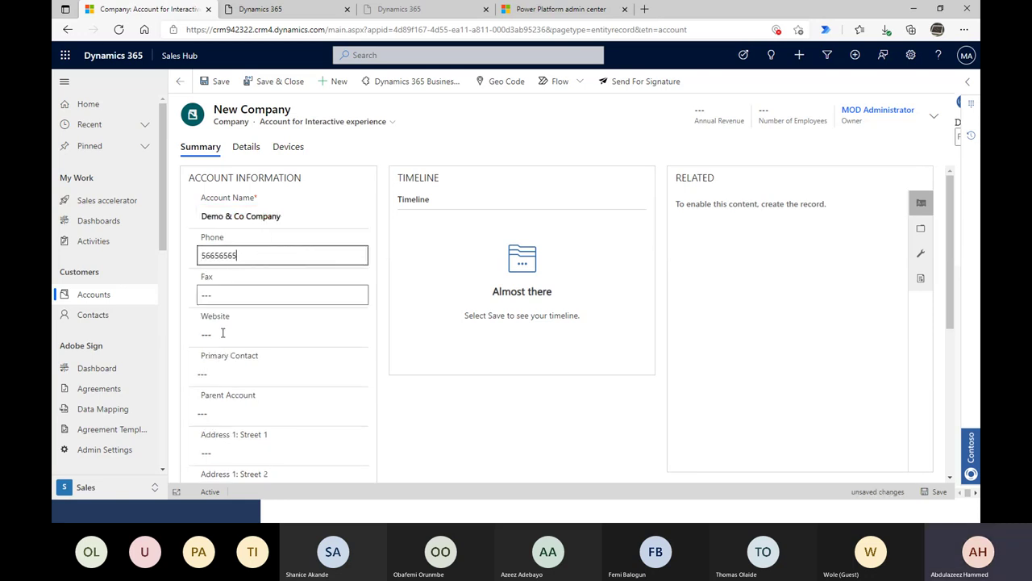
click(222, 334)
text(ww)
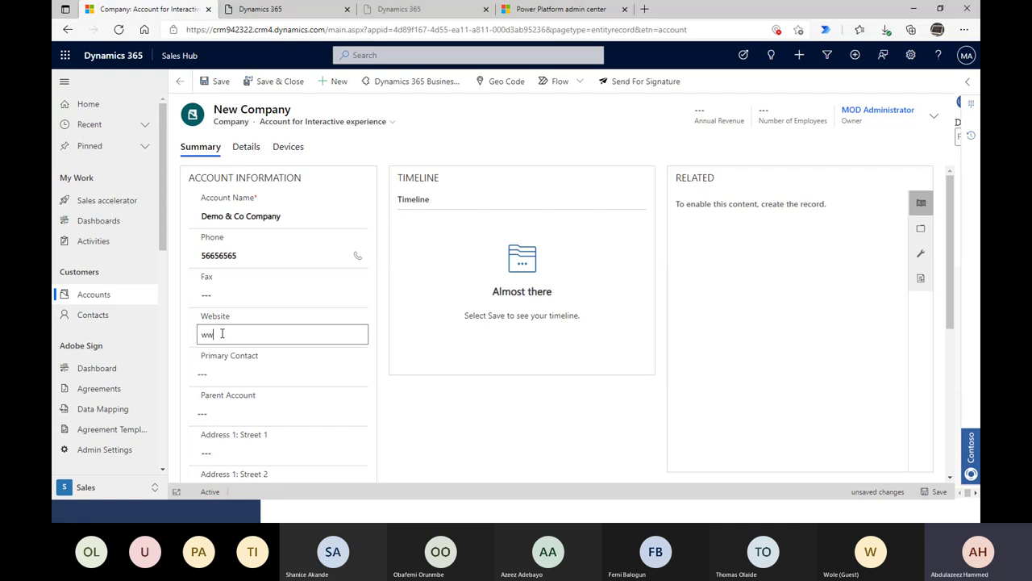
text(w.@demo.com)
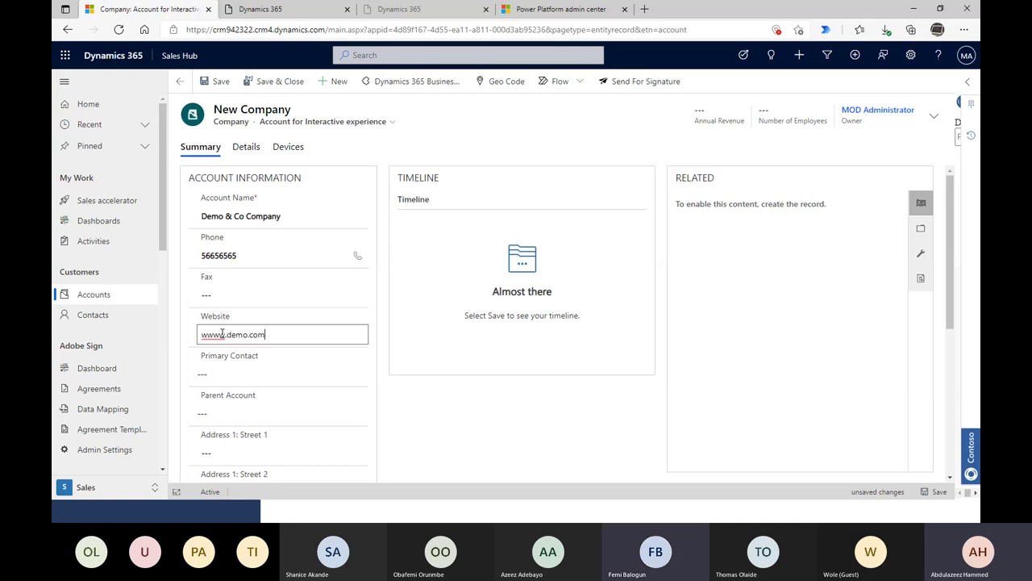
key(Tab)
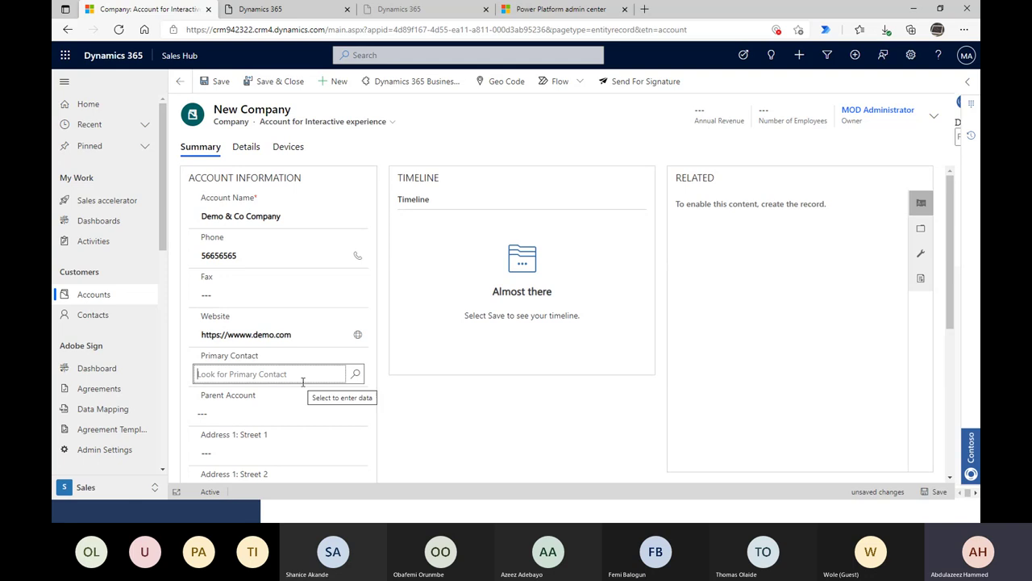
click(327, 374)
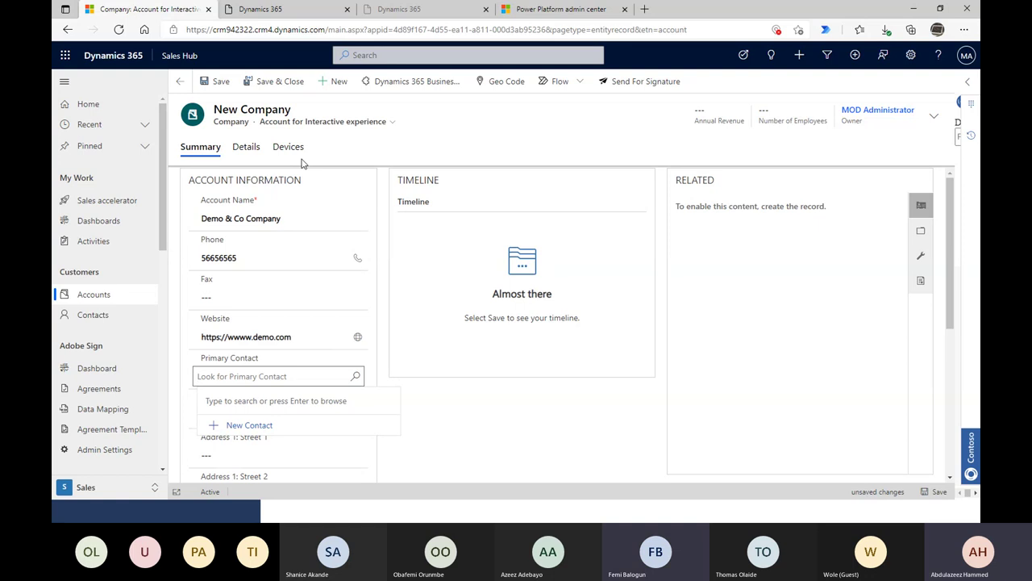
- Save the Demo & Co Company account and view its Details tab
click(216, 84)
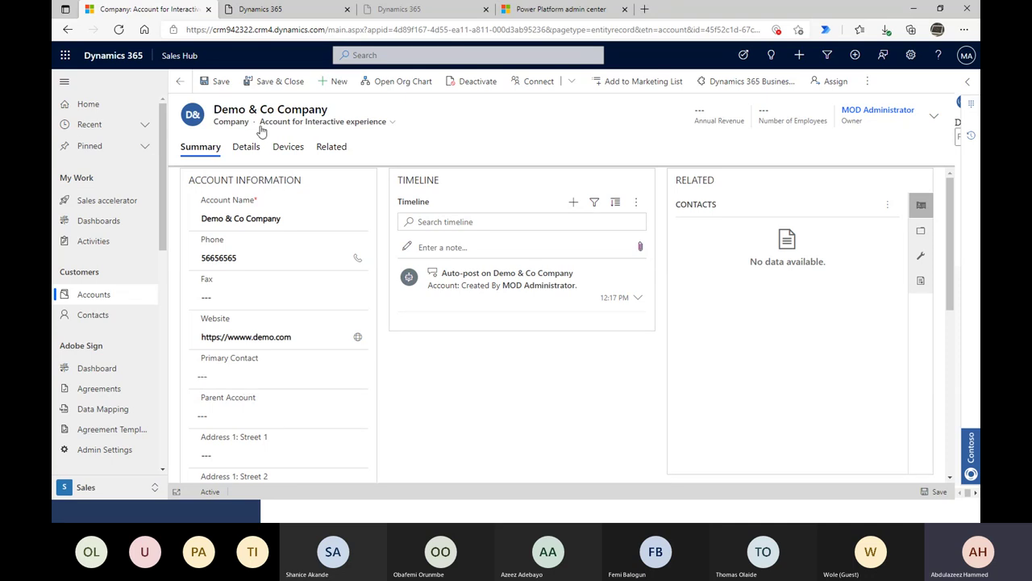
click(246, 146)
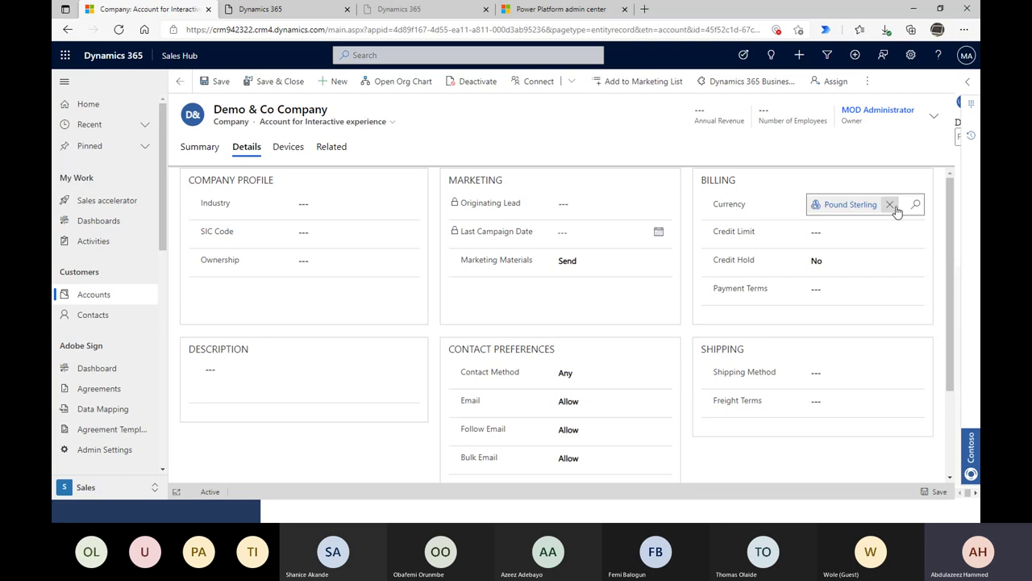
- Cycle the Billing currency past Australian Dollar and Euro to Nigerian Naira, then save
click(890, 205)
click(916, 207)
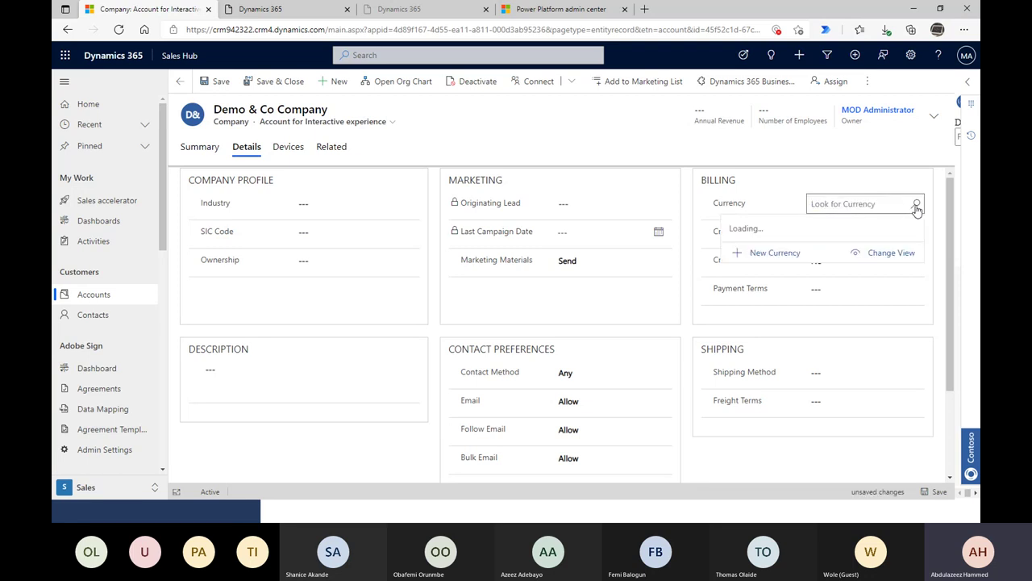
click(792, 245)
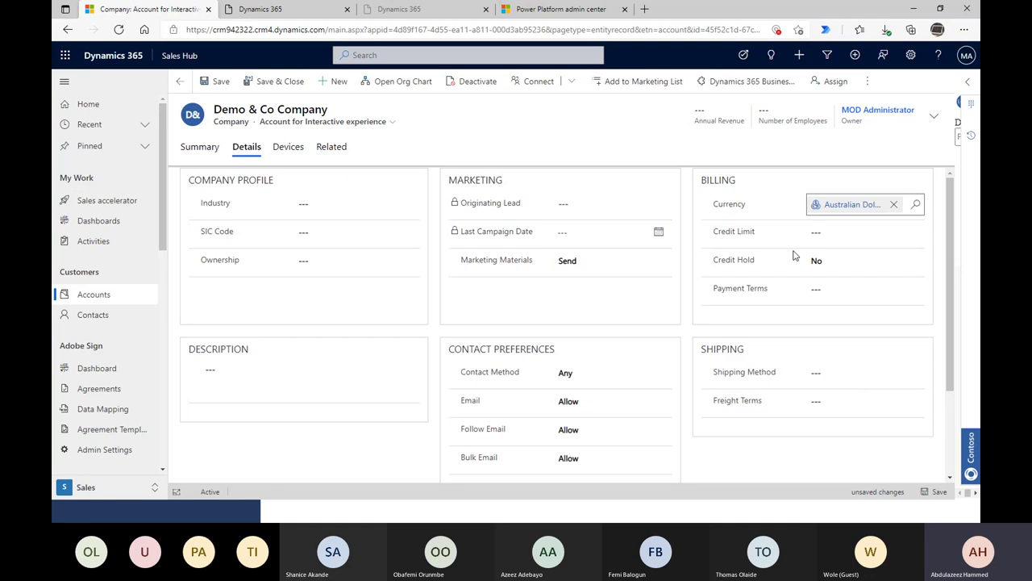
click(894, 204)
click(914, 208)
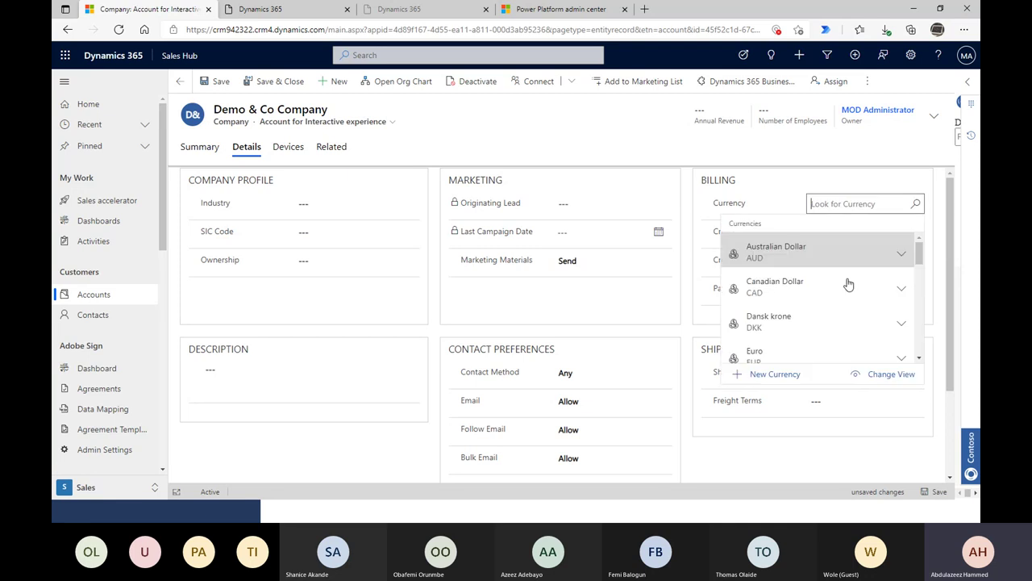
scroll(839, 299, down, 1)
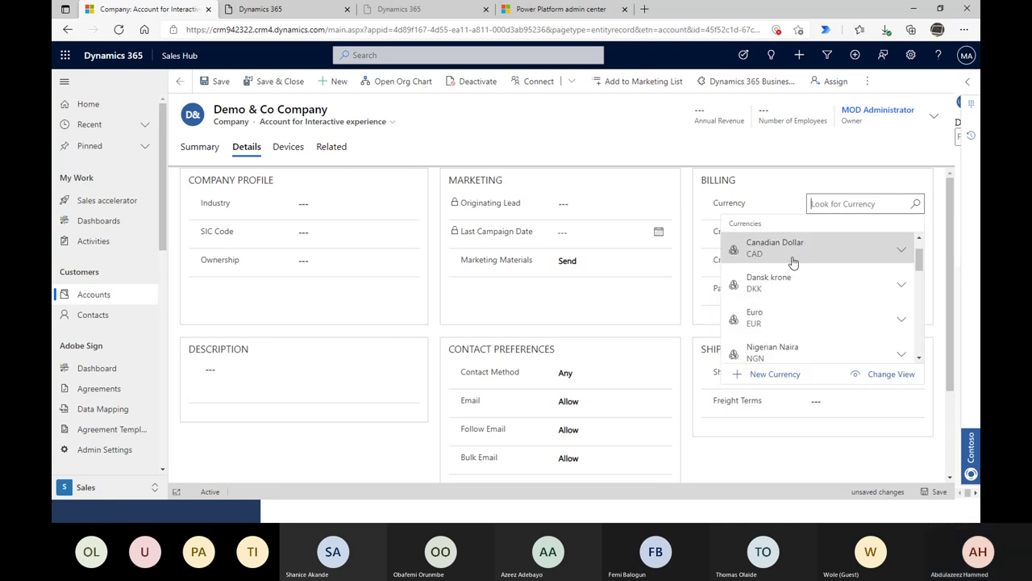
click(792, 317)
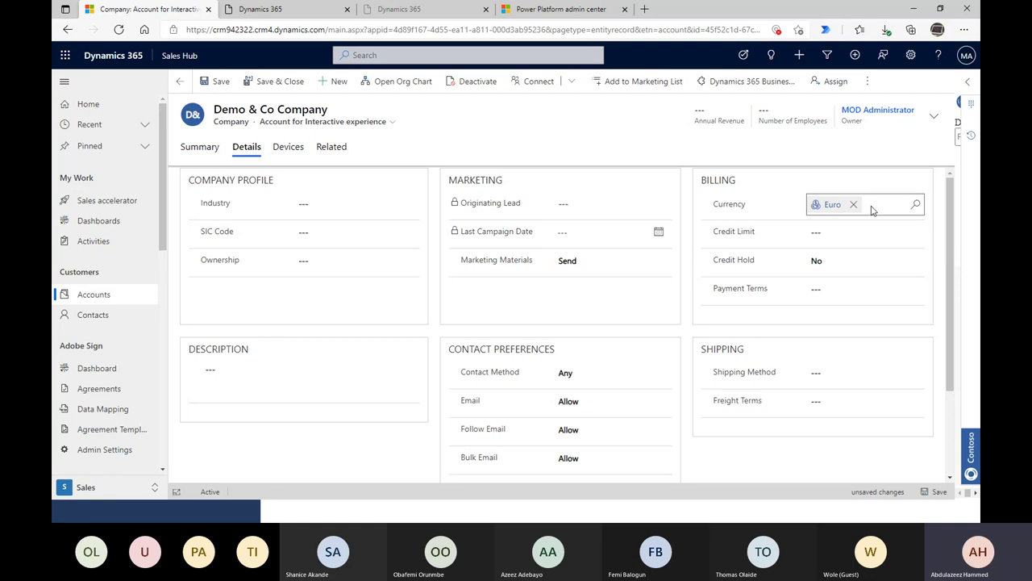
click(896, 208)
click(915, 204)
scroll(823, 323, down, 1)
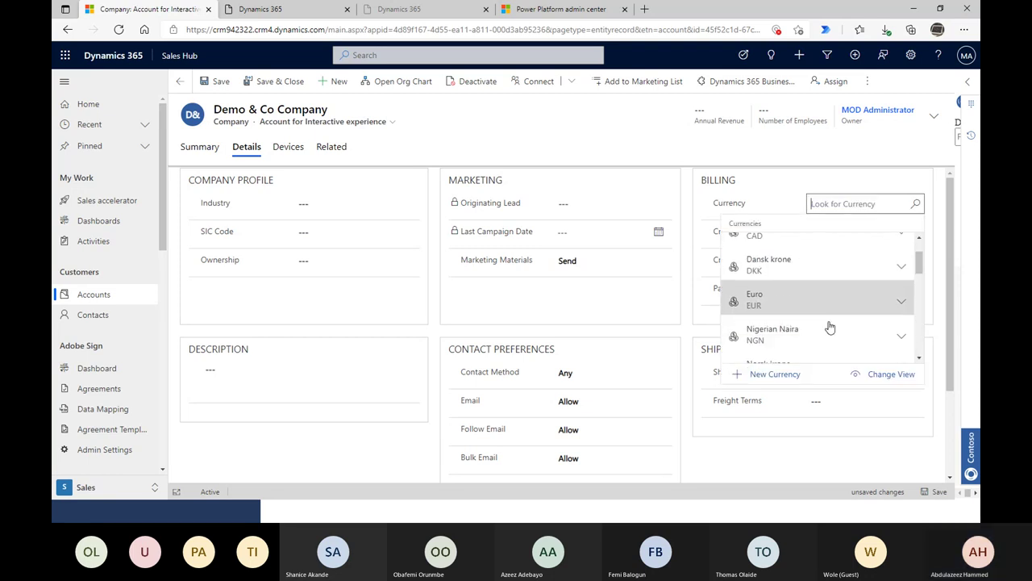
scroll(821, 332, down, 2)
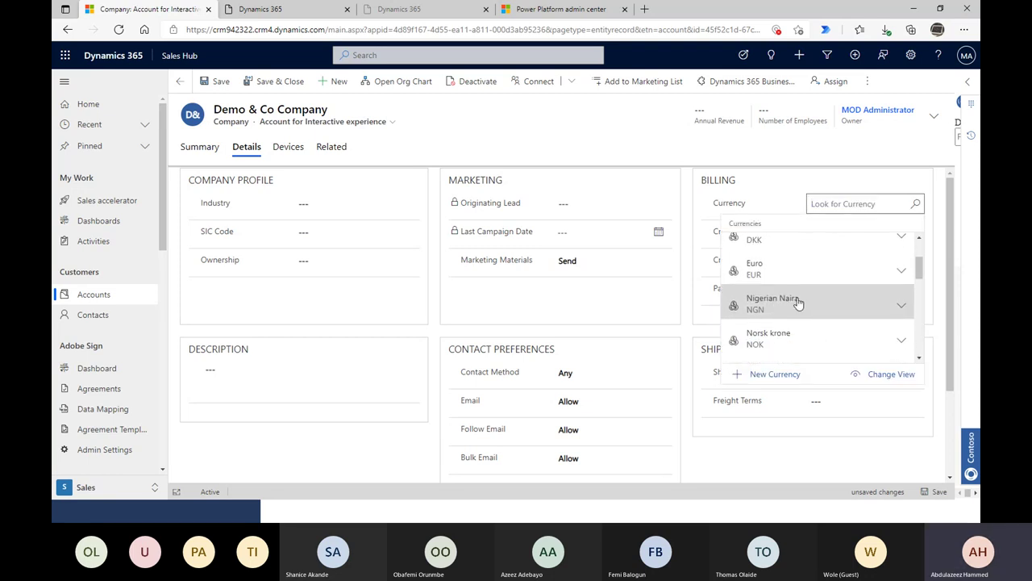
click(797, 301)
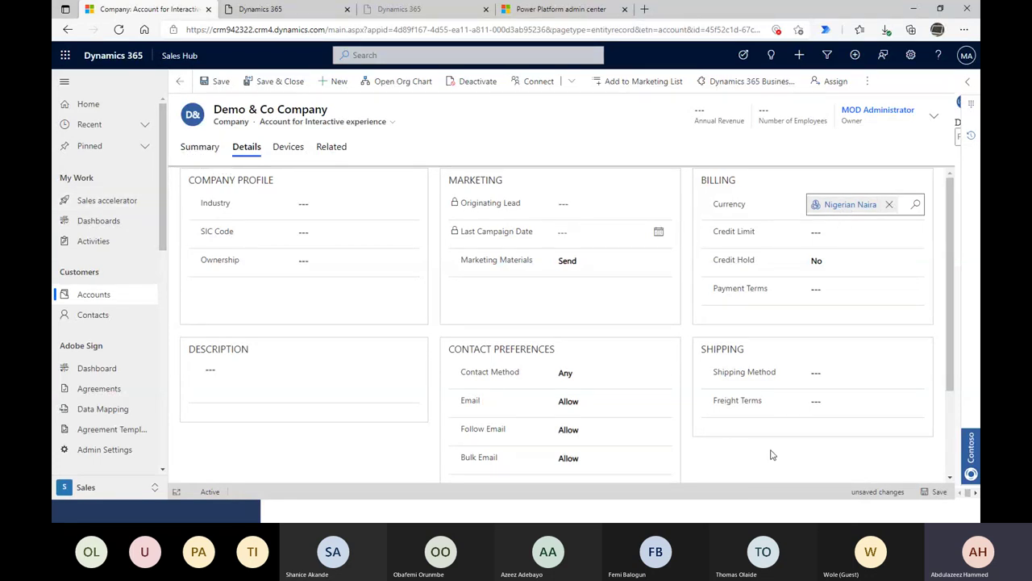
click(942, 492)
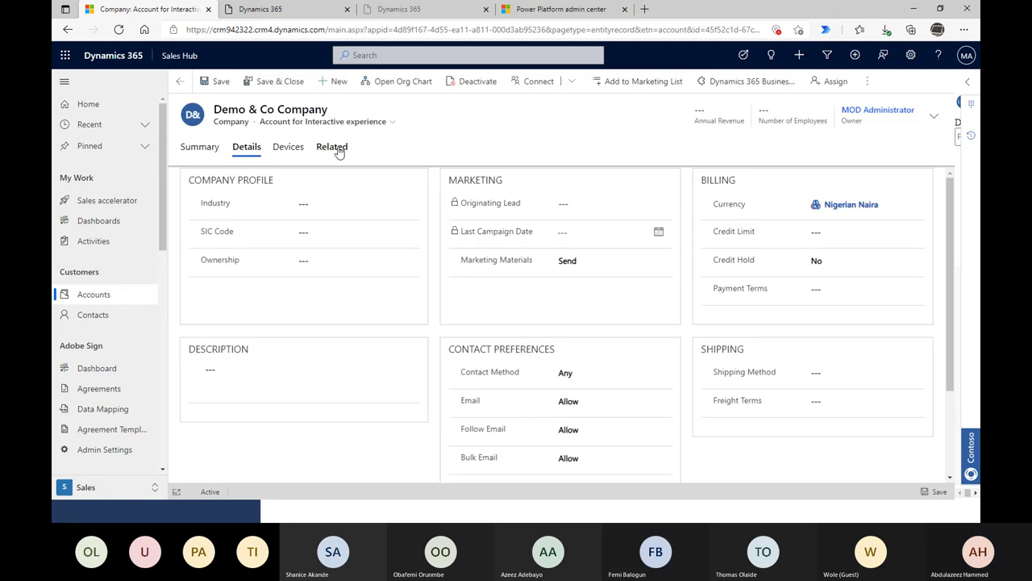
- On the Summary tab, browse the Primary Contact lookup, then launch + New Contact Quick Create
click(200, 147)
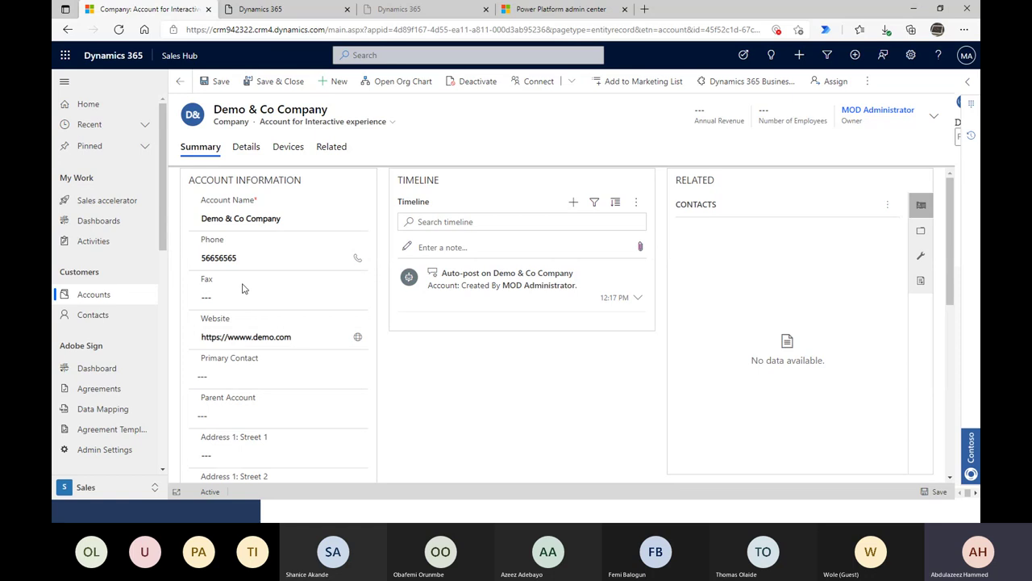
scroll(258, 312, down, 1)
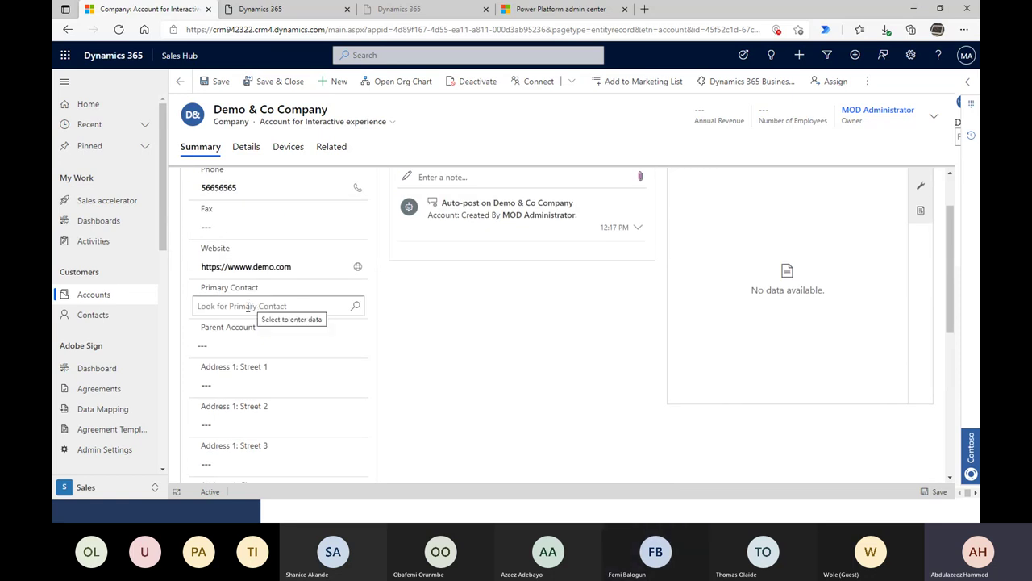
mouse_move(223, 298)
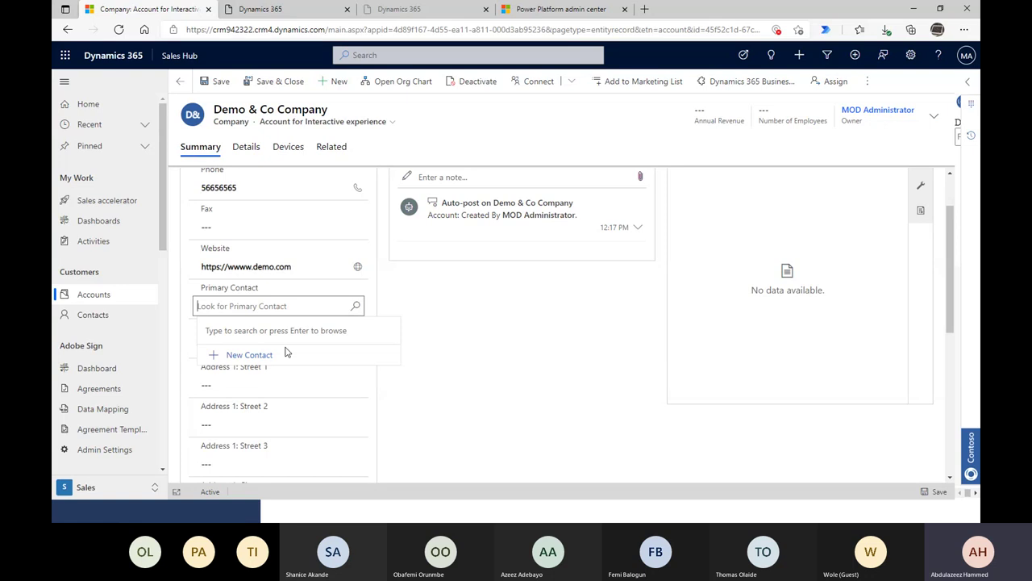
click(356, 307)
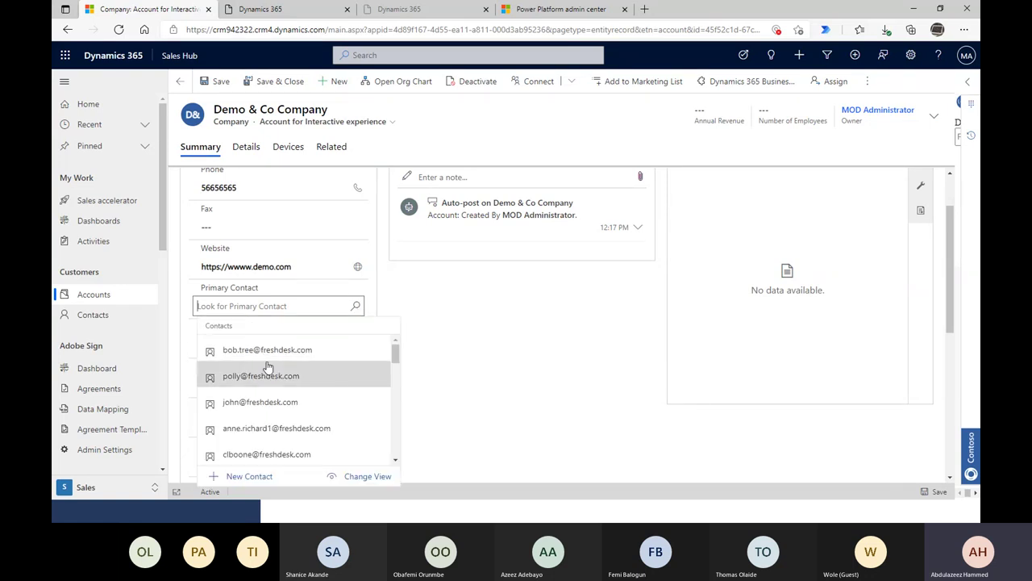
key(Escape)
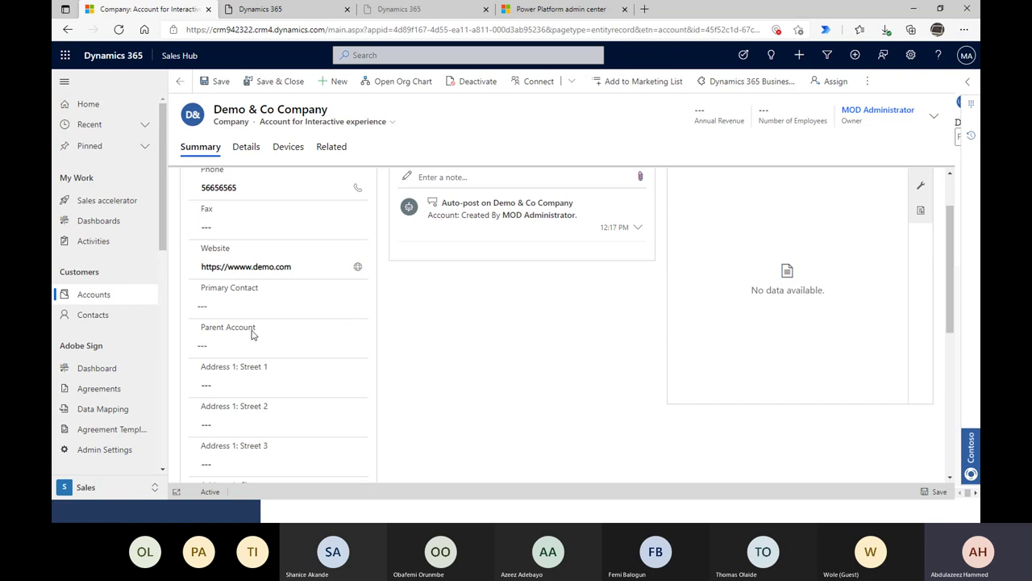
click(256, 301)
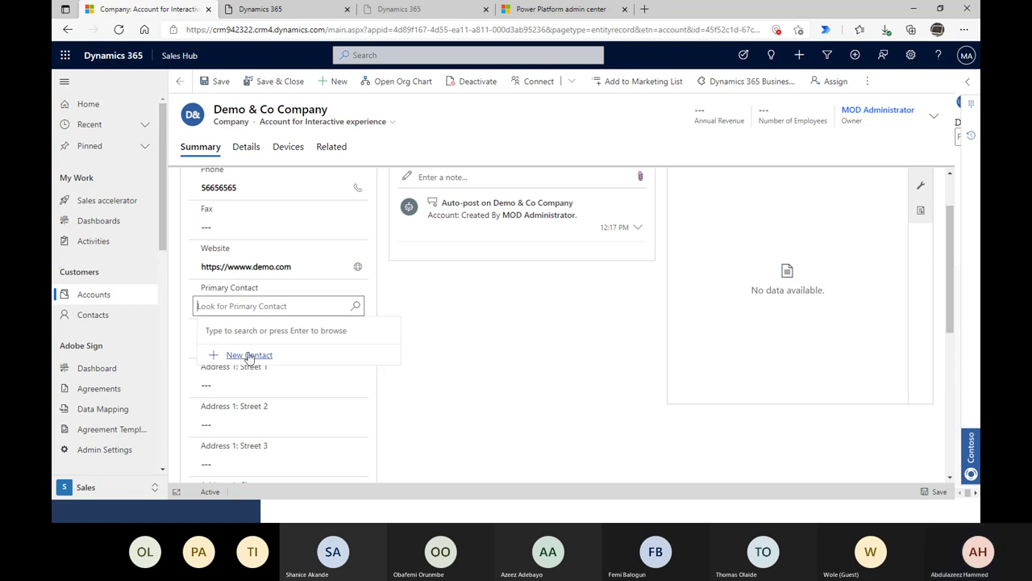
click(249, 356)
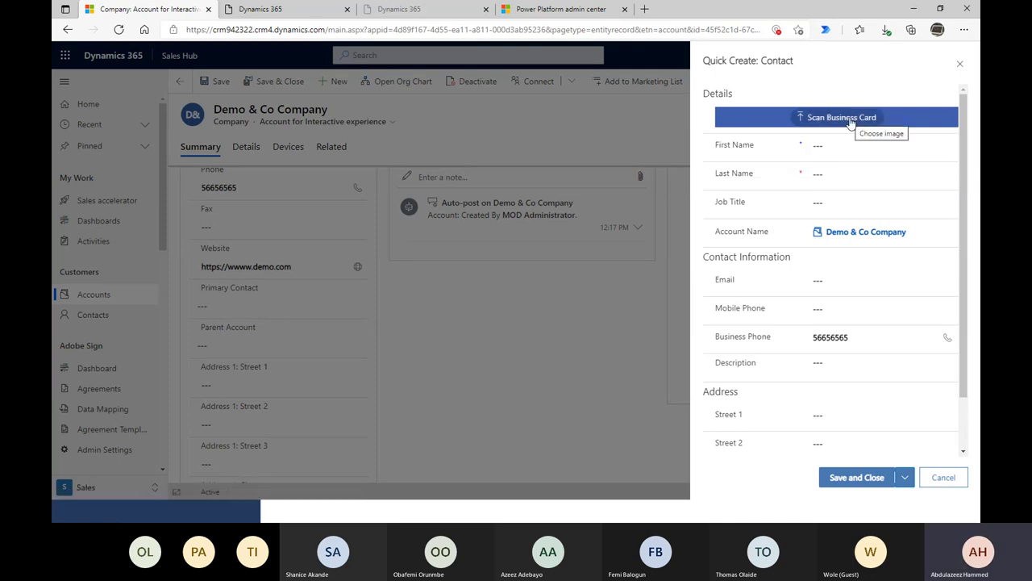
click(851, 121)
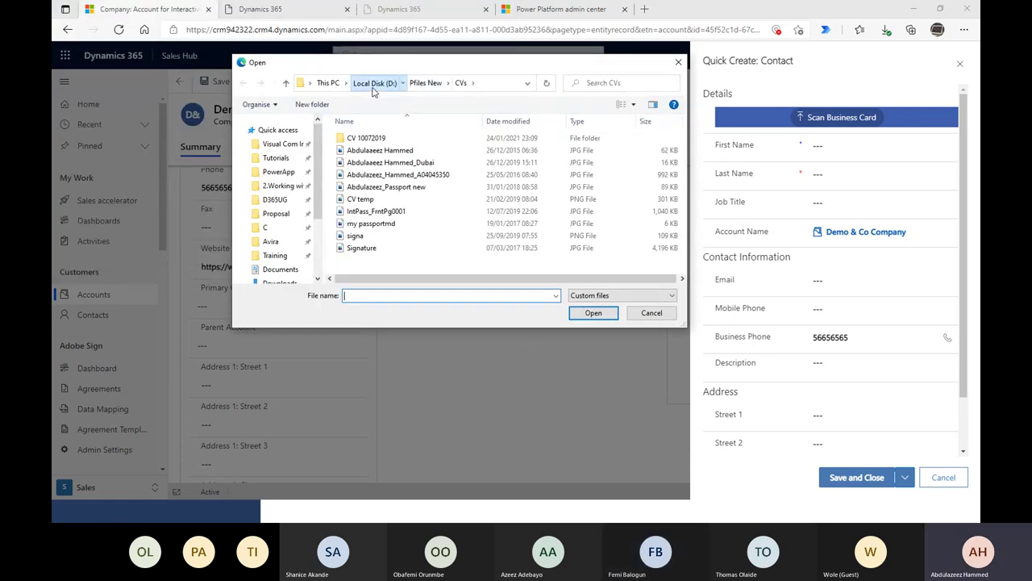
click(373, 85)
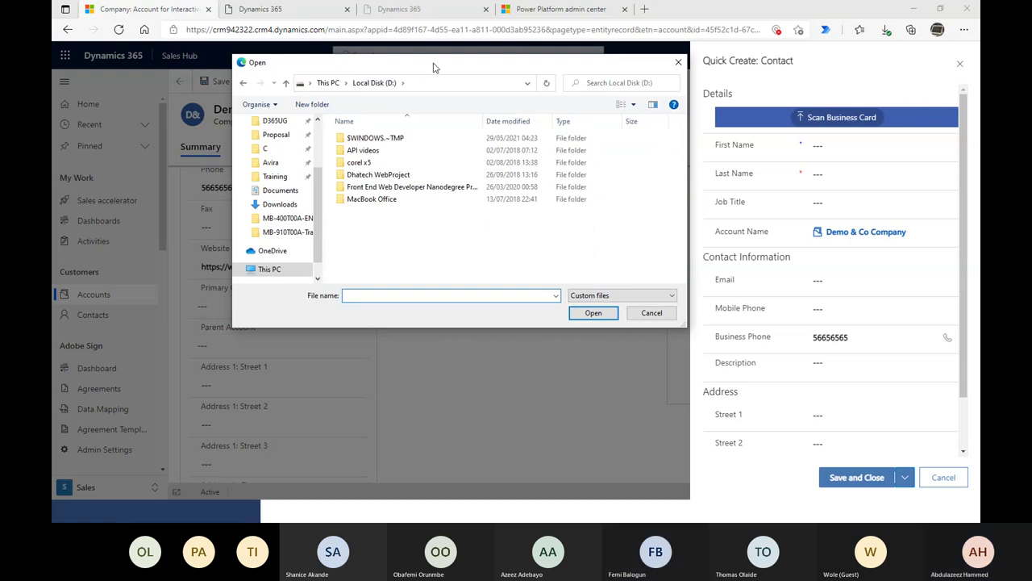
drag(433, 67, 980, 69)
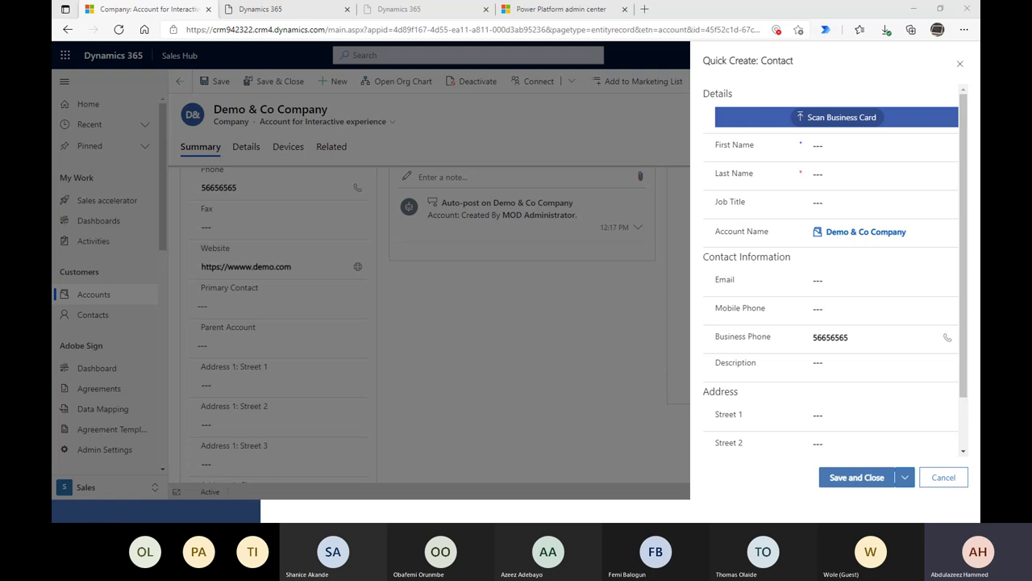
- Scan the bcc955e4fc492 business card image into the contact form, review it, and save
click(839, 117)
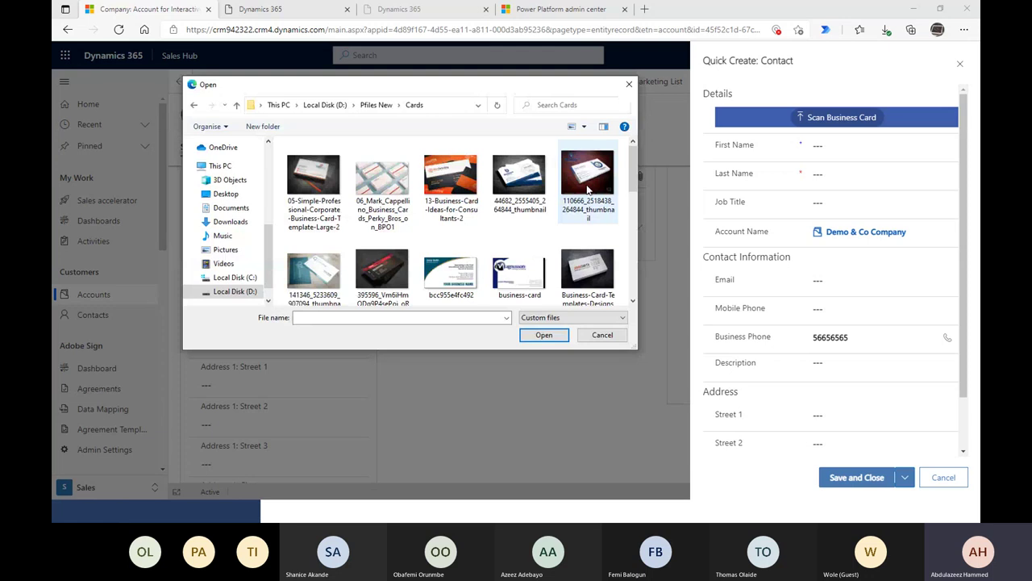
click(456, 274)
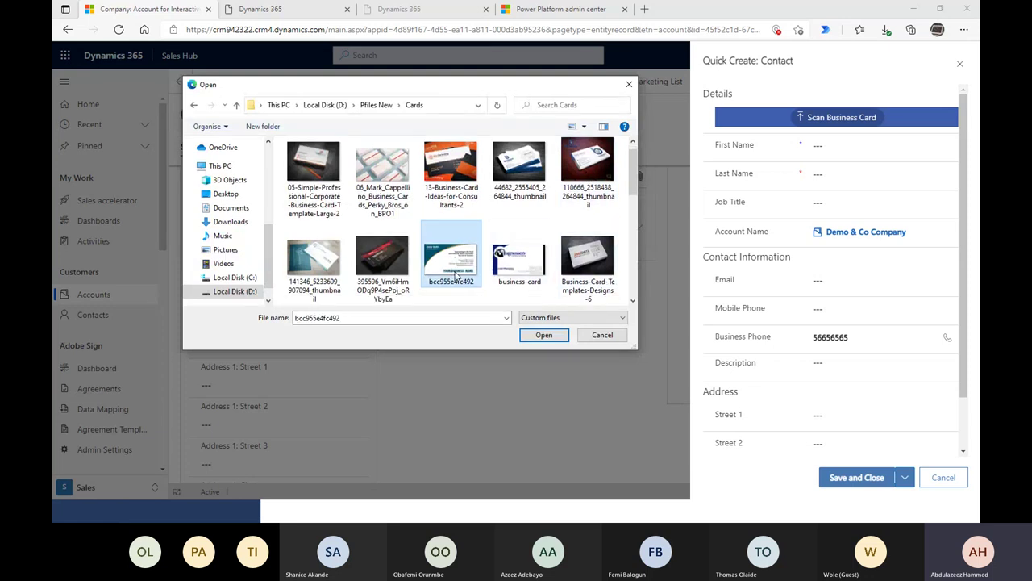
click(545, 335)
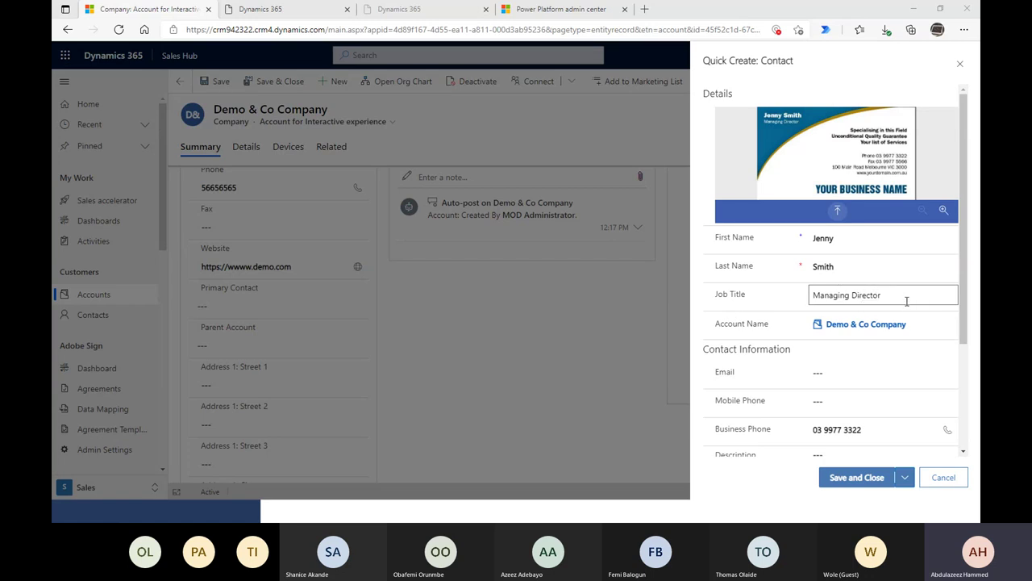
scroll(855, 428, down, 2)
scroll(855, 428, down, 1)
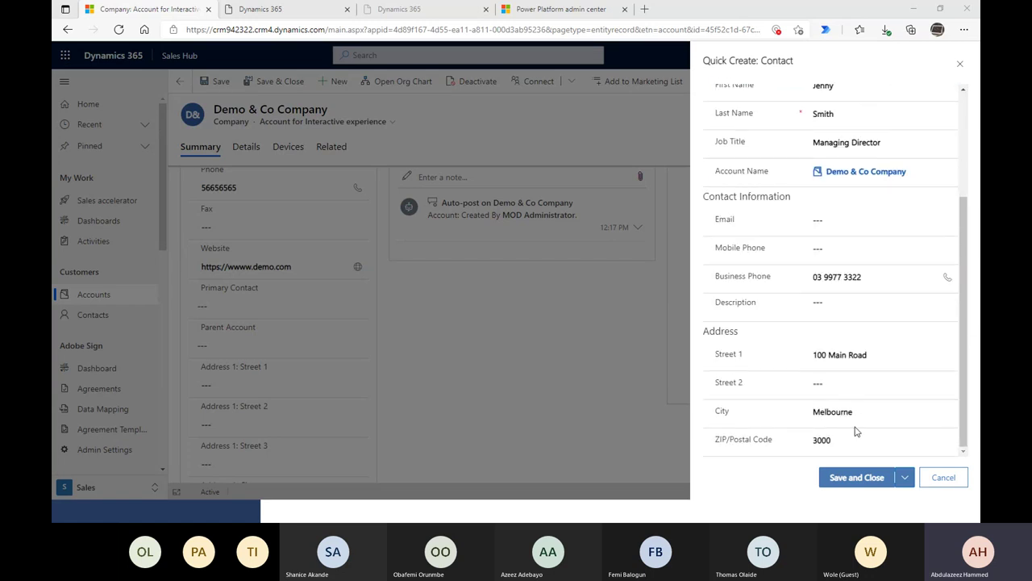
scroll(863, 395, up, 3)
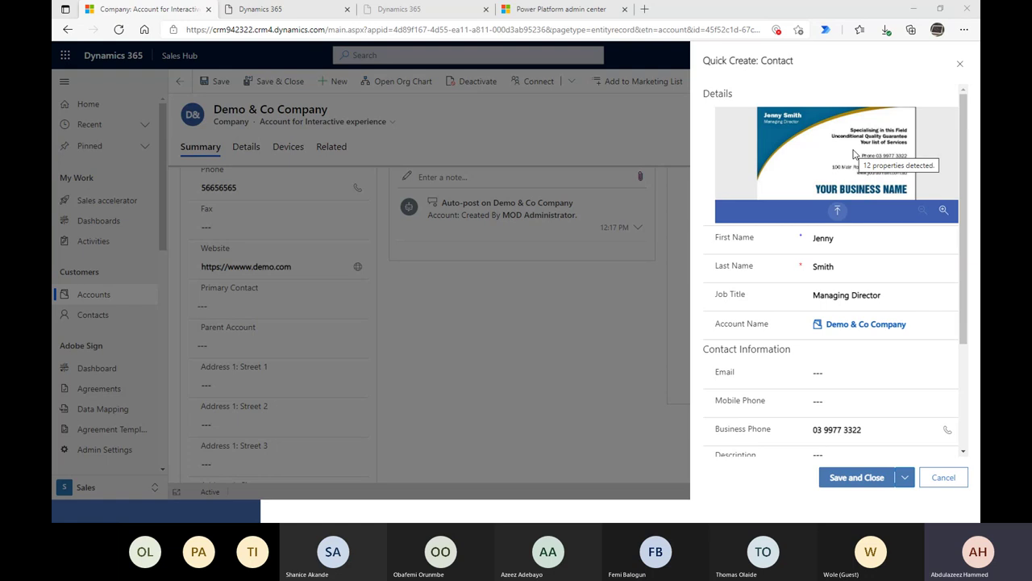
click(861, 479)
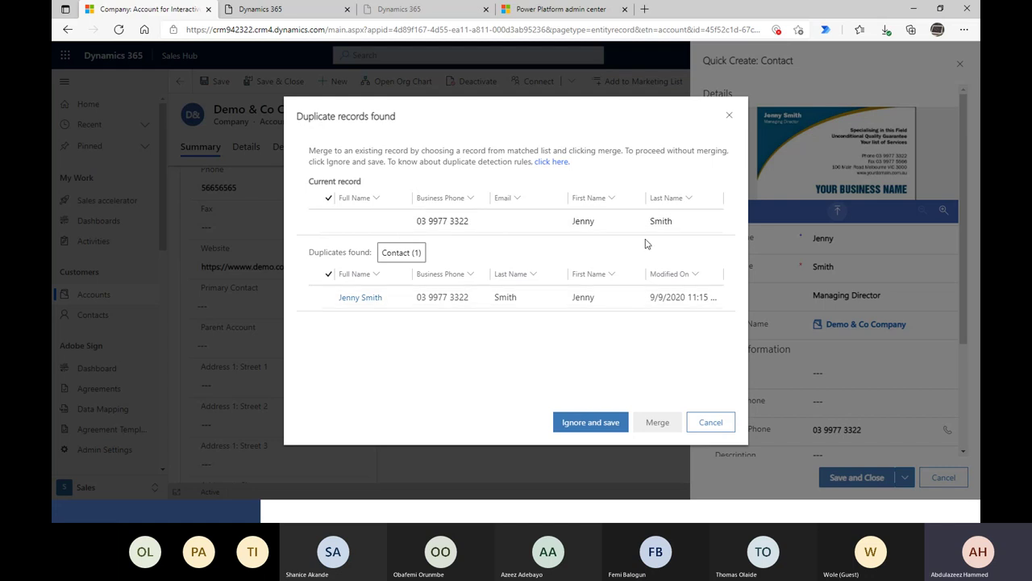
- Cancel the duplicate warning and discard the unsaved Quick Create contact
click(711, 423)
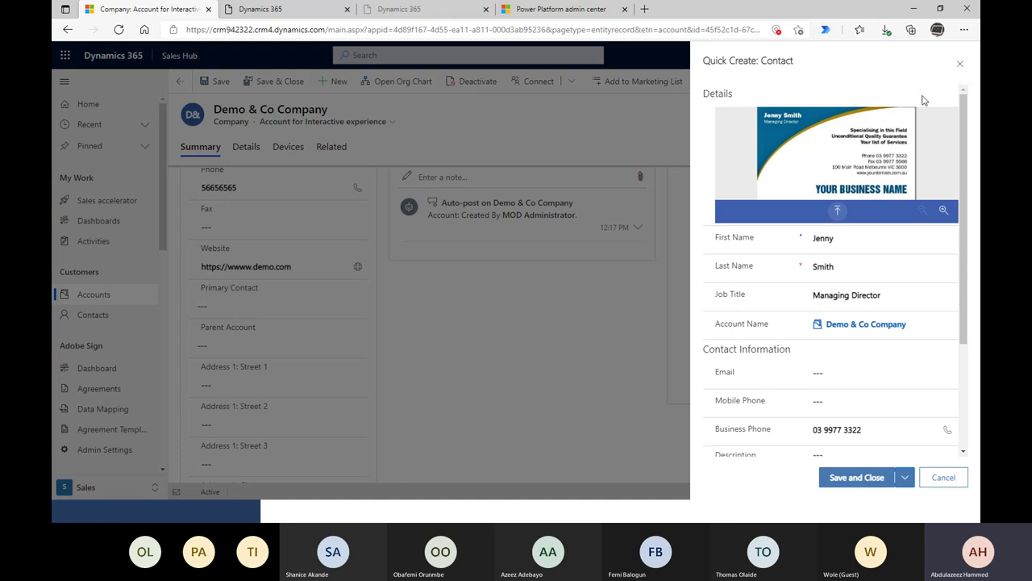
key(Escape)
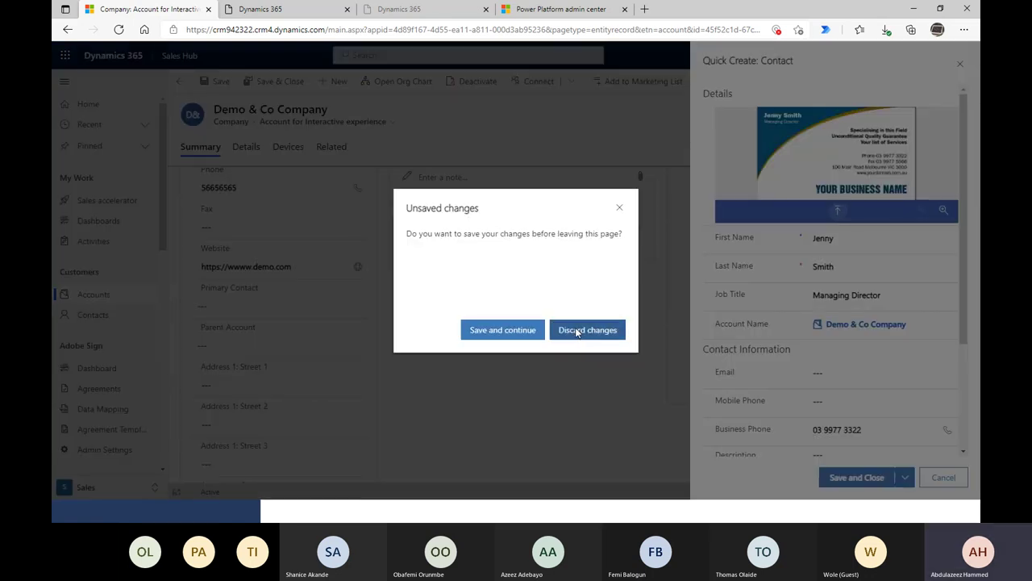
click(588, 331)
- Set the existing matching contact as Primary Contact and save the account
text(abc)
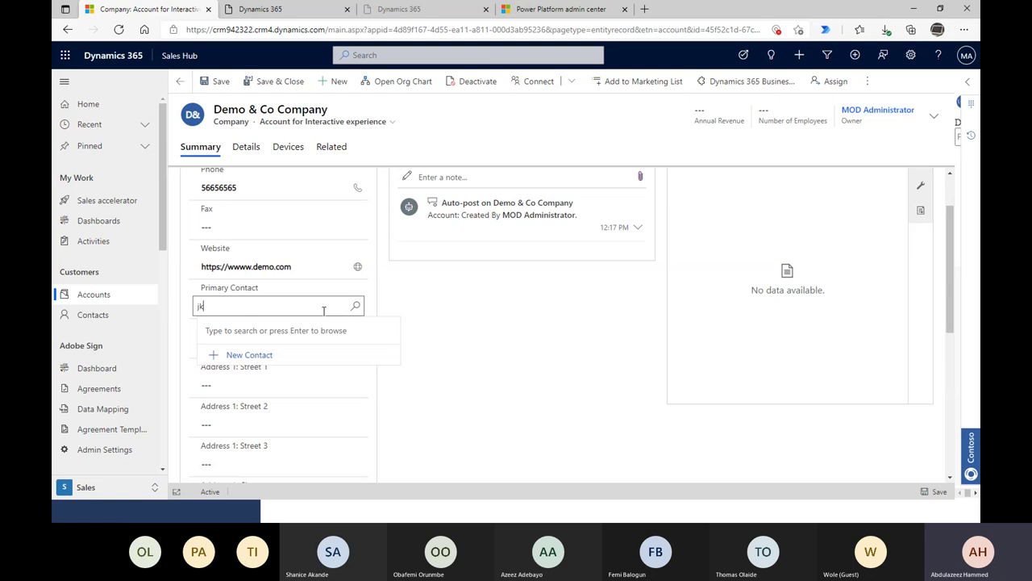
key(BackSpace)
key(BackSpace)
key(BackSpace)
text(jenny)
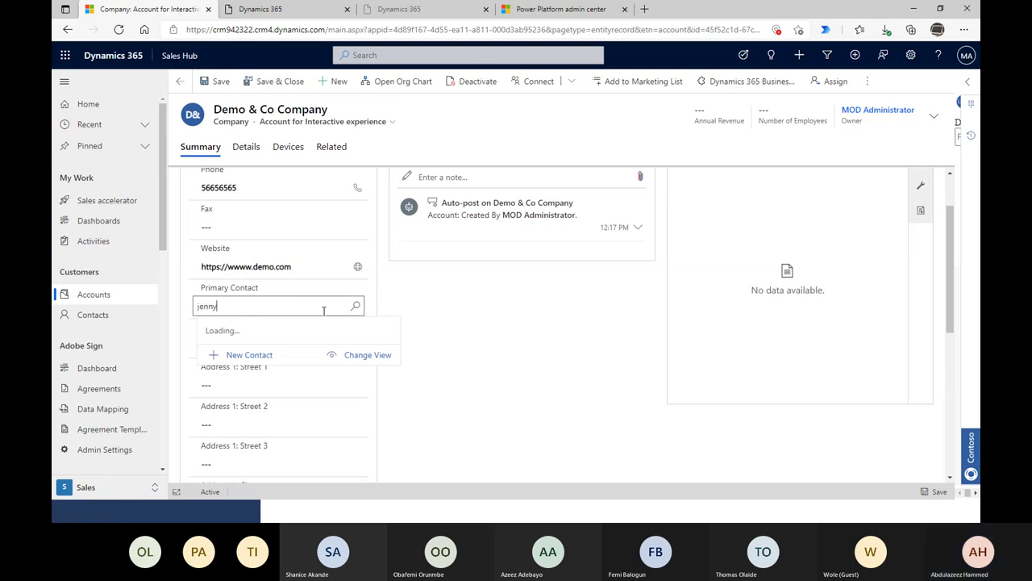
click(305, 349)
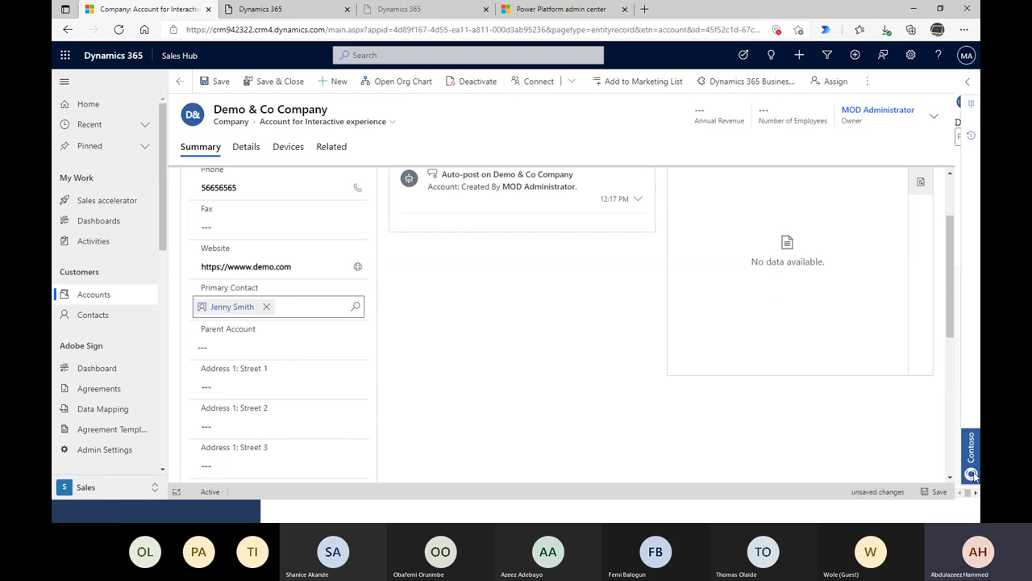
click(937, 492)
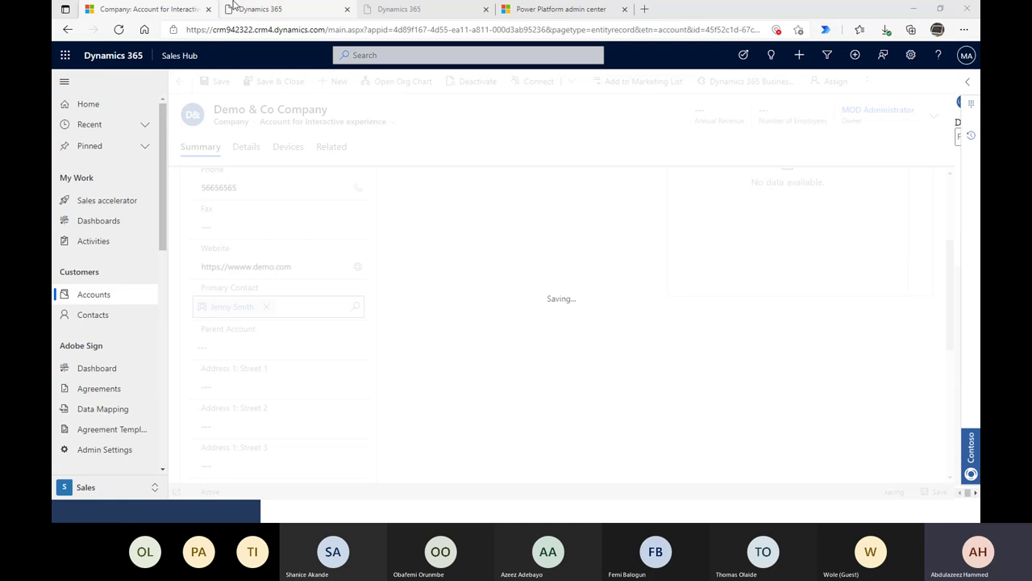
click(233, 9)
- Close both extra Dynamics 365 tabs and return to the Demo & Co Company account tab
click(347, 9)
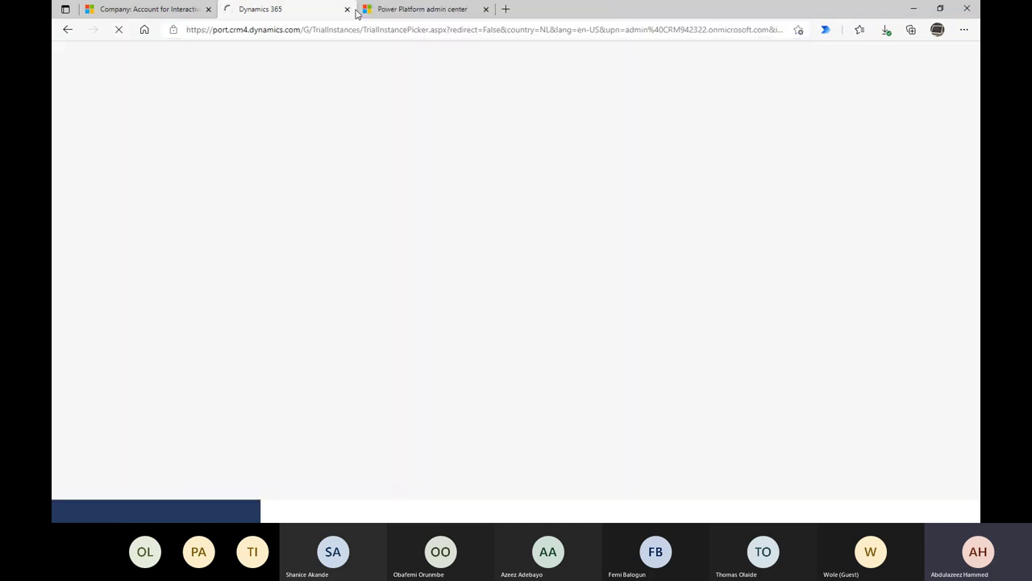
click(347, 8)
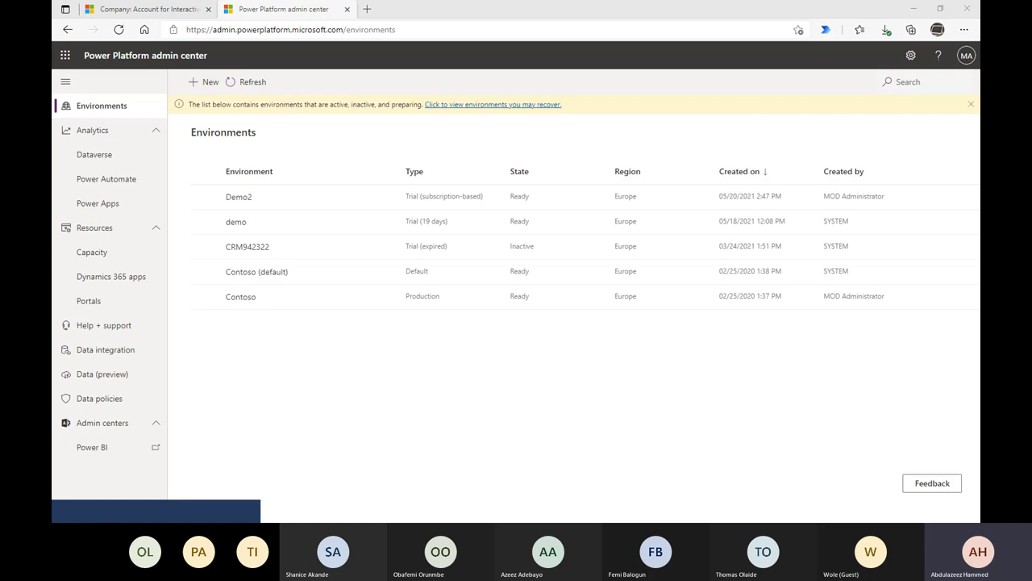
click(145, 9)
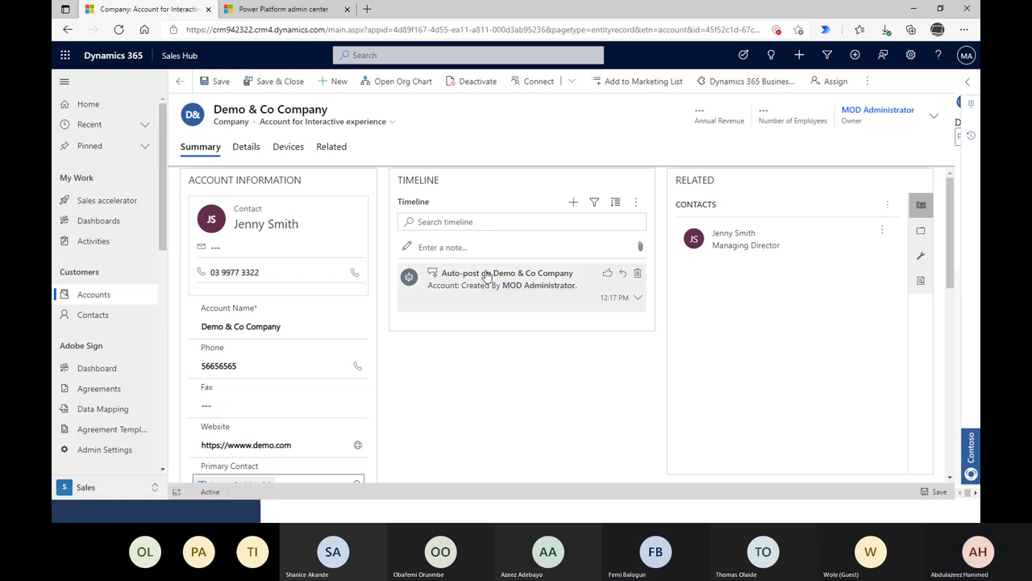
- Leave the Demo & Co Company record for the Active Colleges/Universities accounts list
drag(494, 276, 500, 290)
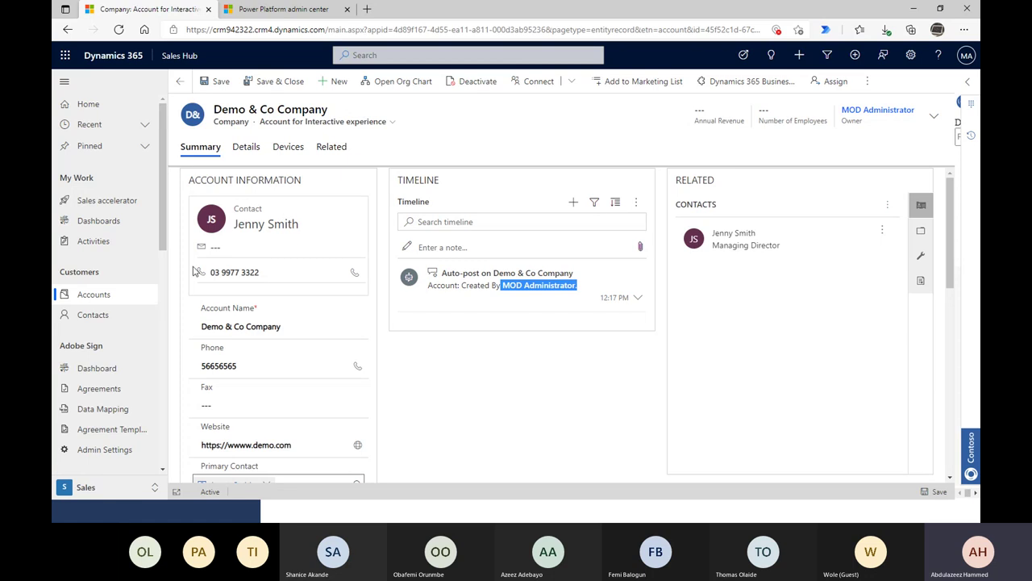
scroll(247, 291, down, 2)
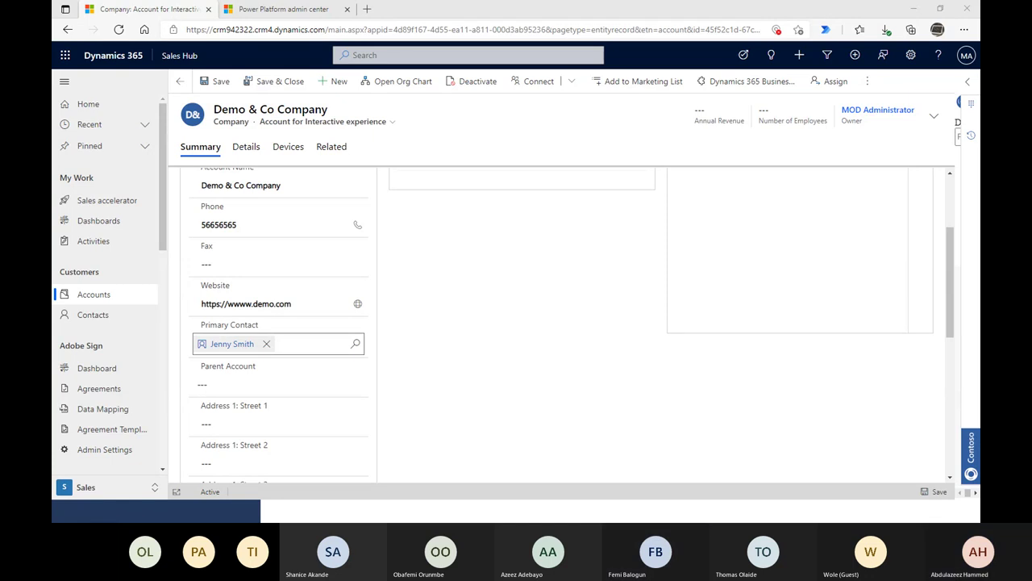
click(94, 296)
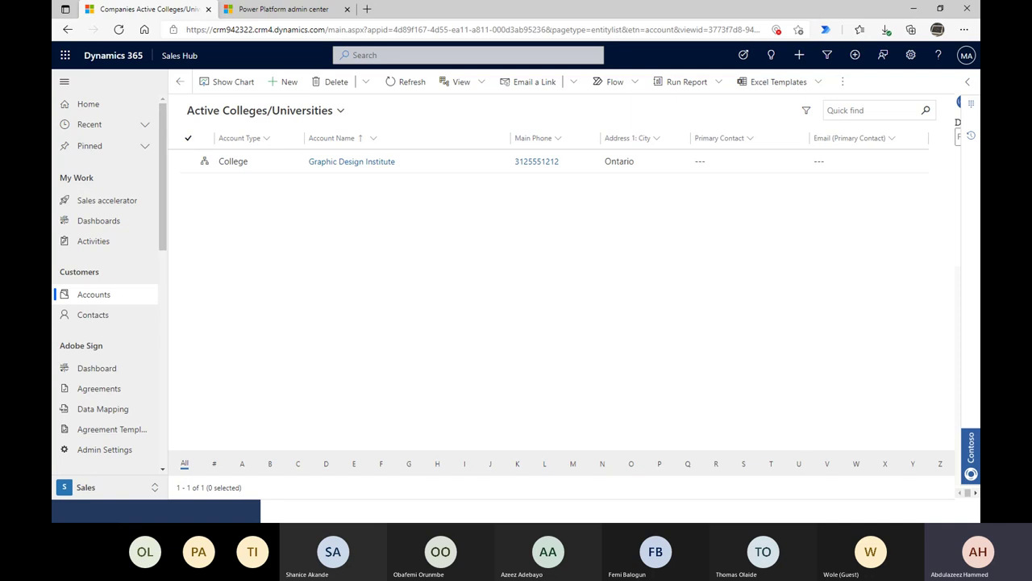
- Switch the accounts list to the All Companies view
click(229, 109)
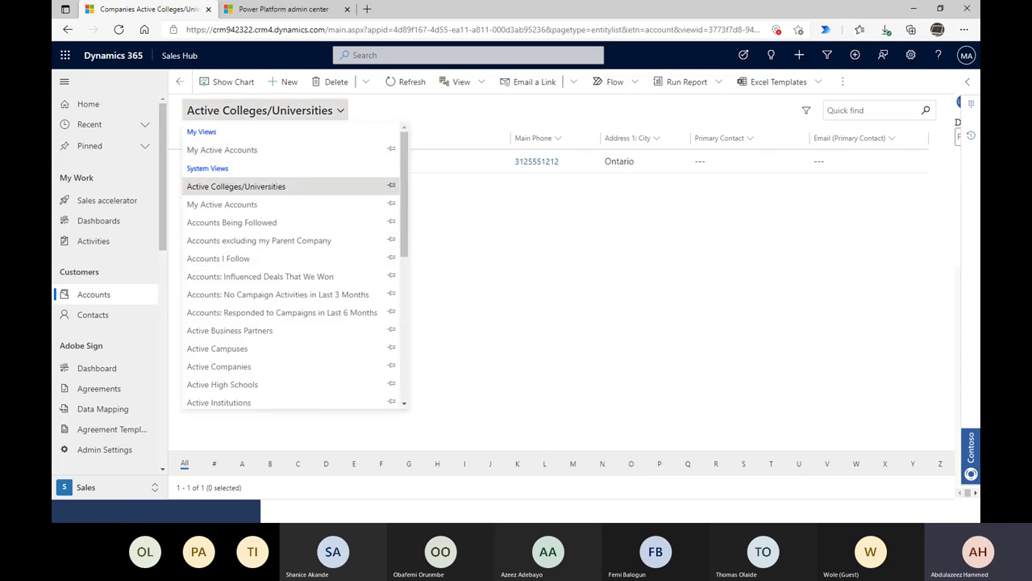
scroll(331, 323, down, 2)
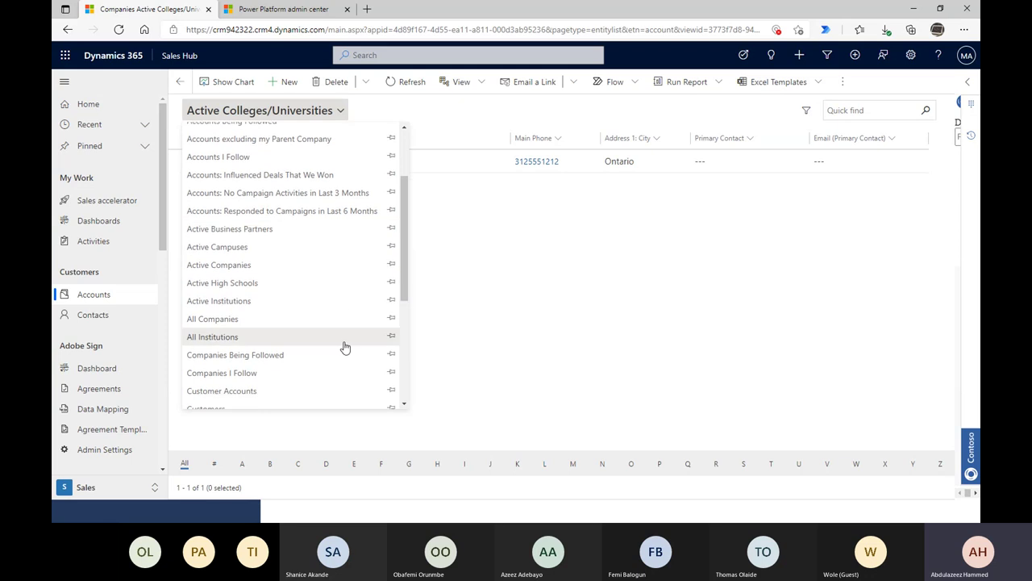
scroll(322, 331, down, 1)
click(249, 300)
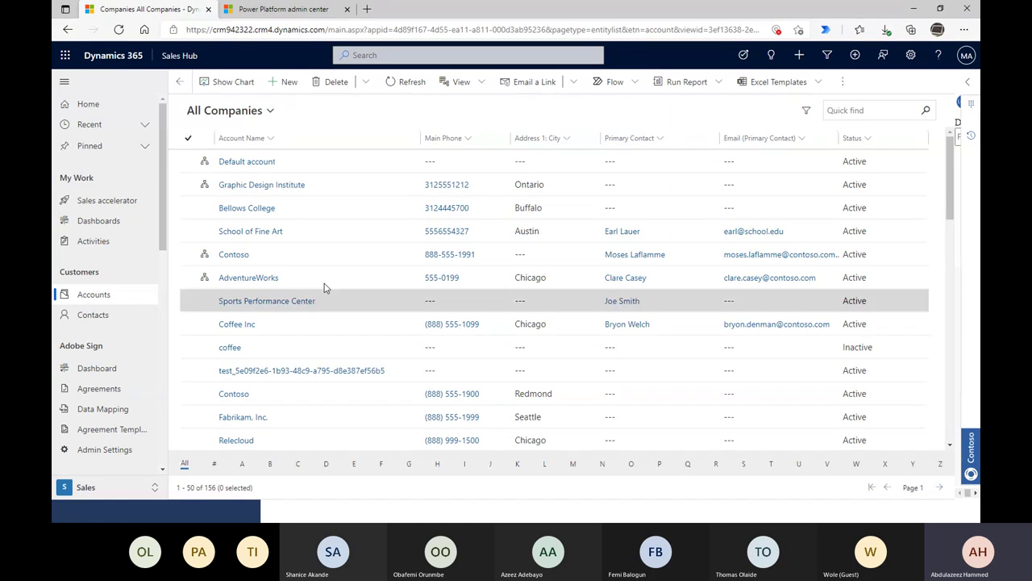
drag(232, 487, 193, 81)
click(207, 485)
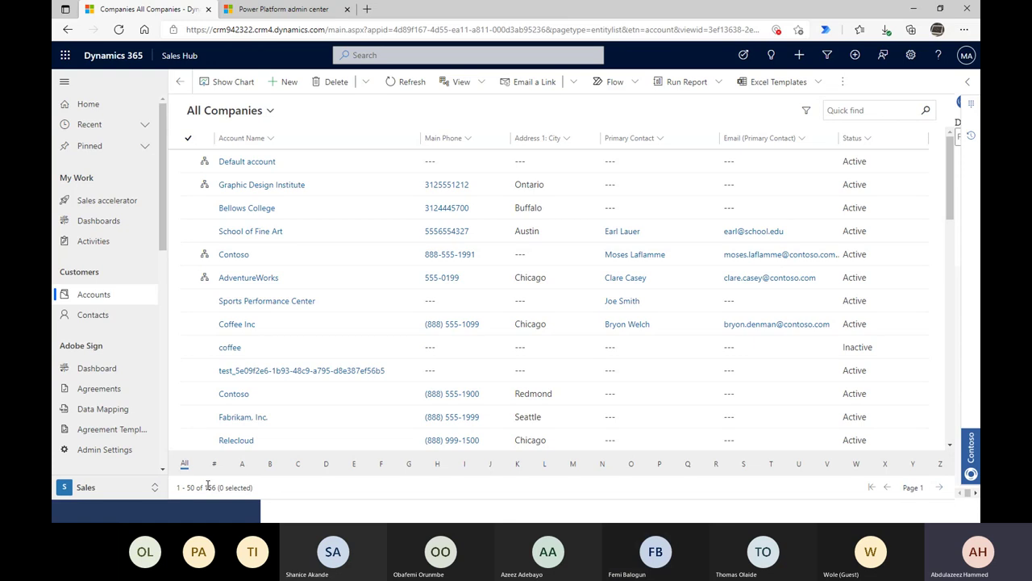
drag(215, 487, 258, 489)
- Quick find 'demo' among the accounts, then clear the search
click(876, 113)
text(demo)
key(Return)
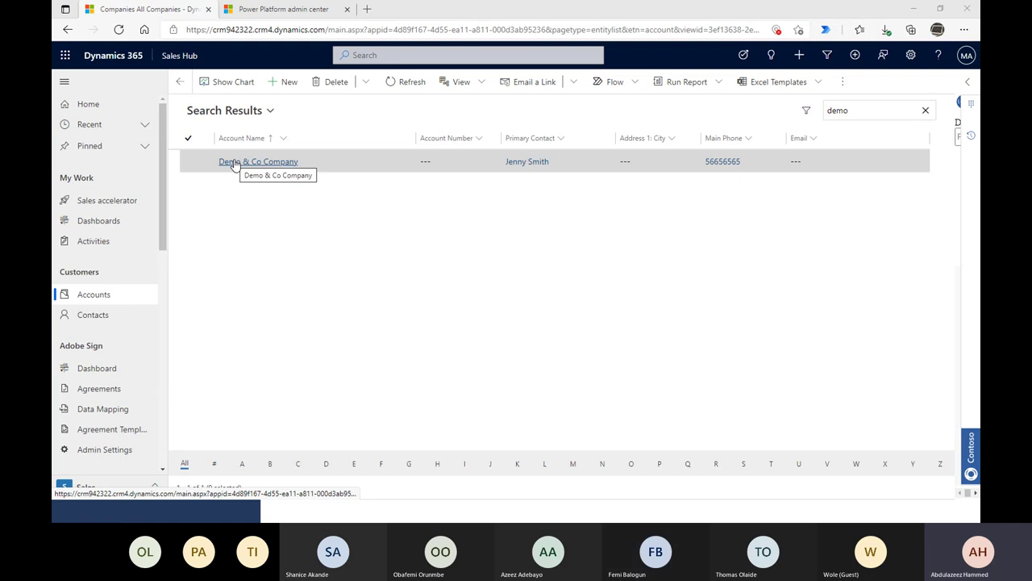
click(925, 110)
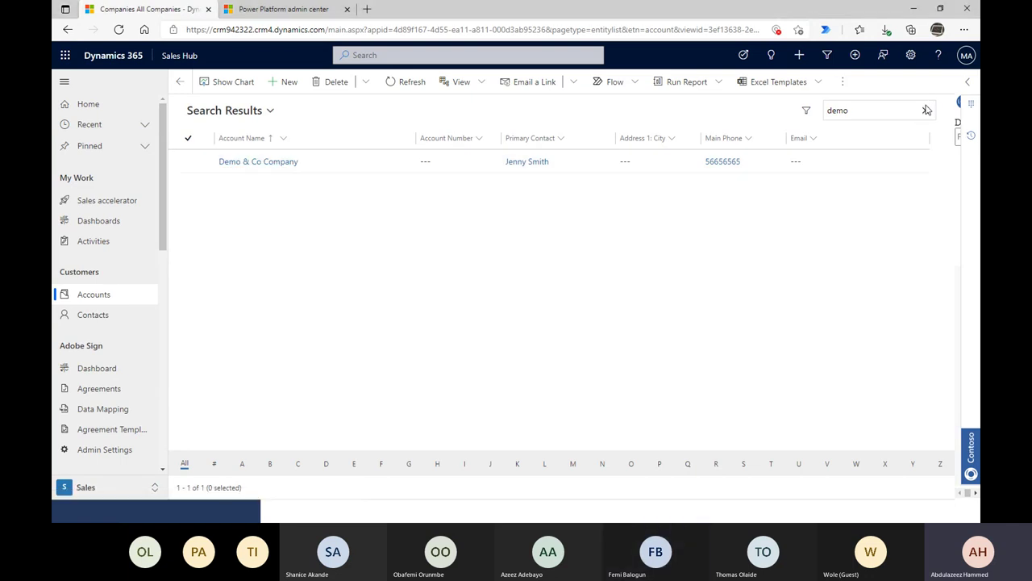
- Show the contacts list in the All Contacts view
click(69, 316)
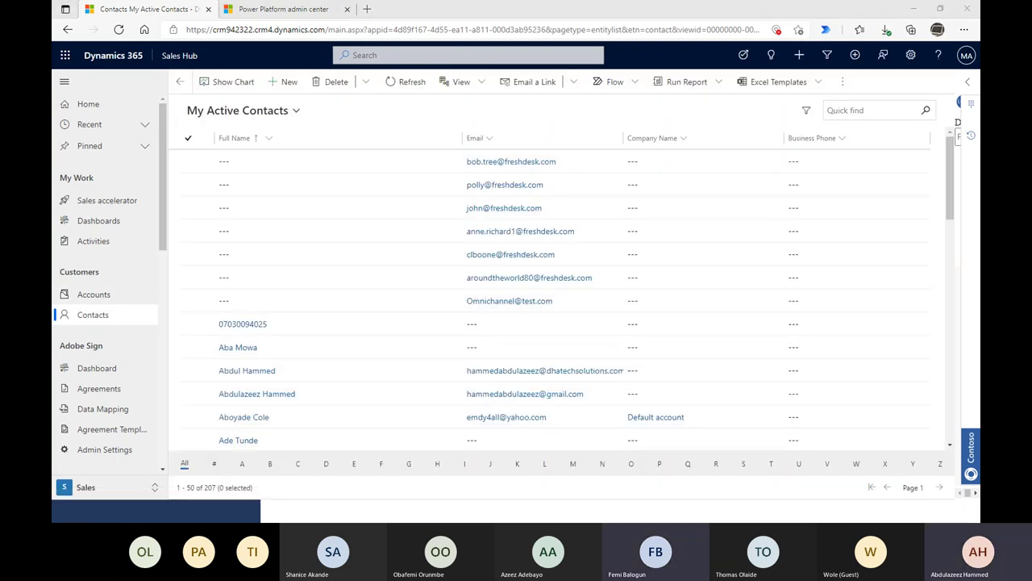
click(254, 112)
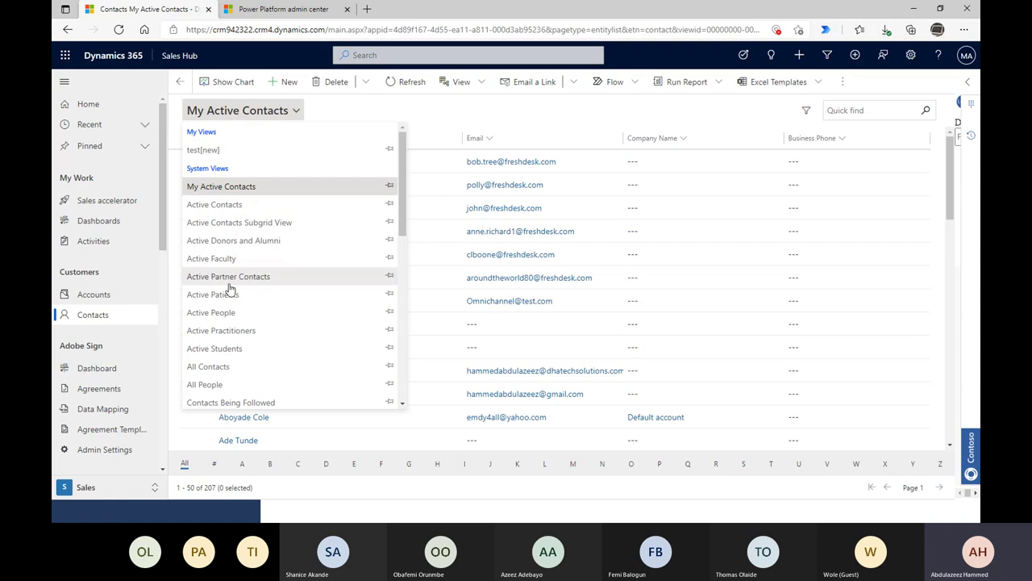
click(208, 367)
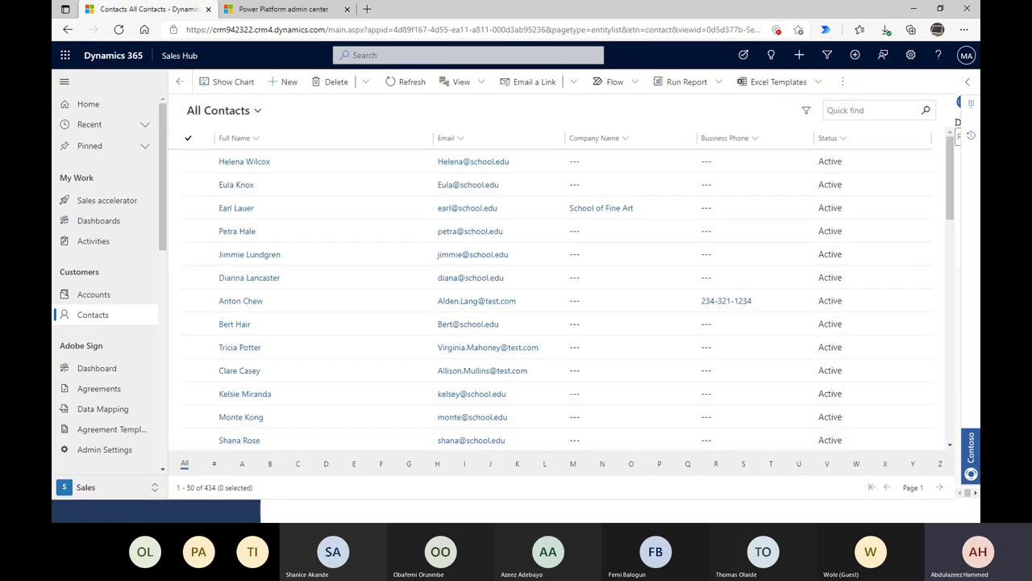
- Quick find contacts for 'je', then go back to companies and start a new company
click(861, 105)
text(jen)
key(BackSpace)
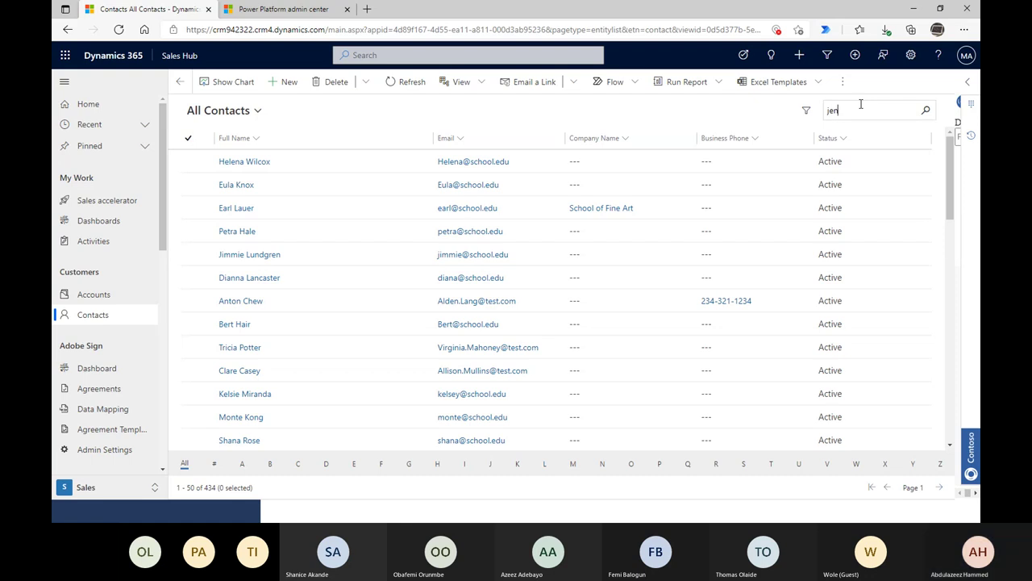
key(Return)
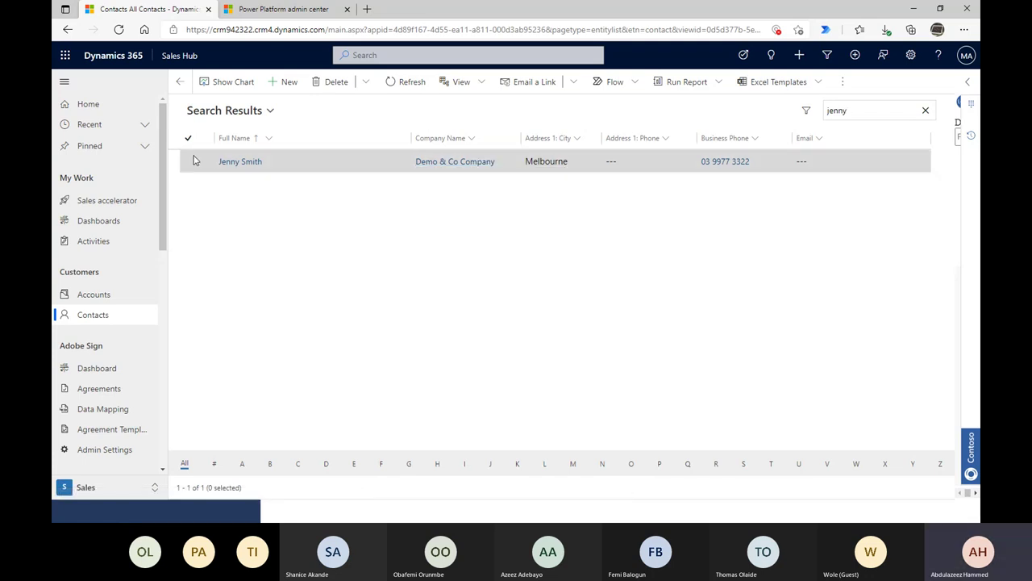
click(176, 87)
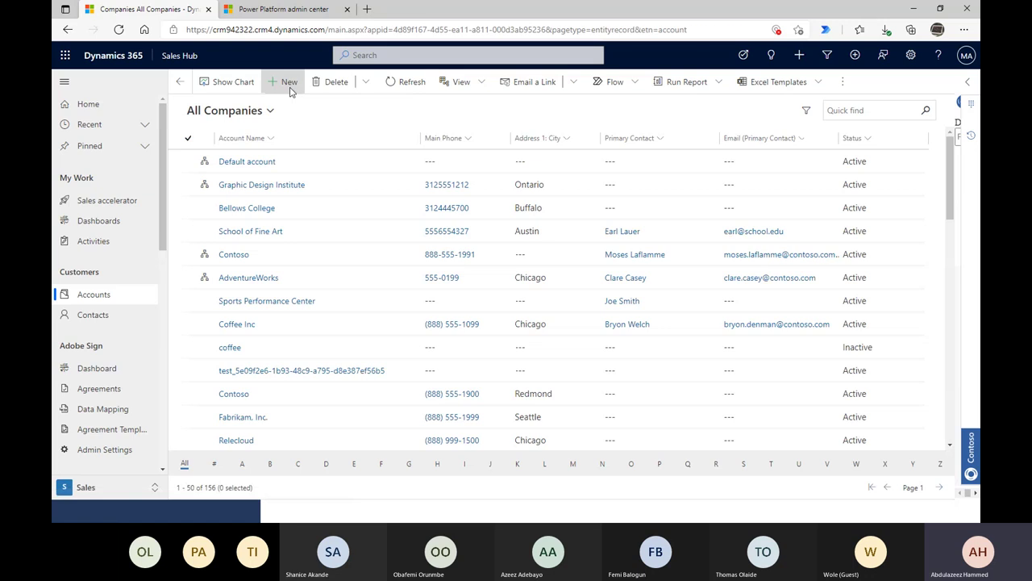
click(292, 91)
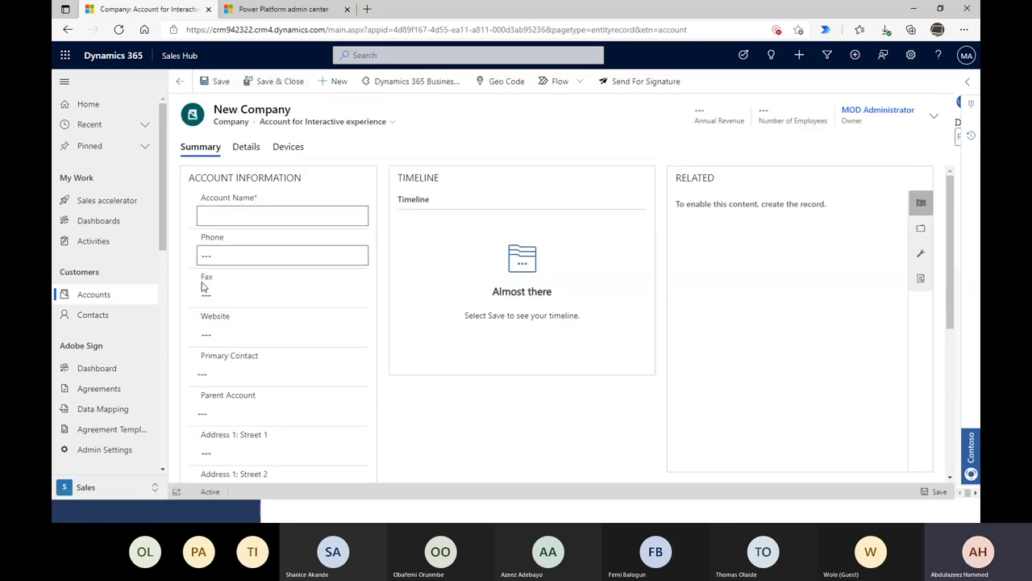
- Leave the blank New Company form for the My Active Contacts list of 207 contacts
scroll(344, 309, down, 1)
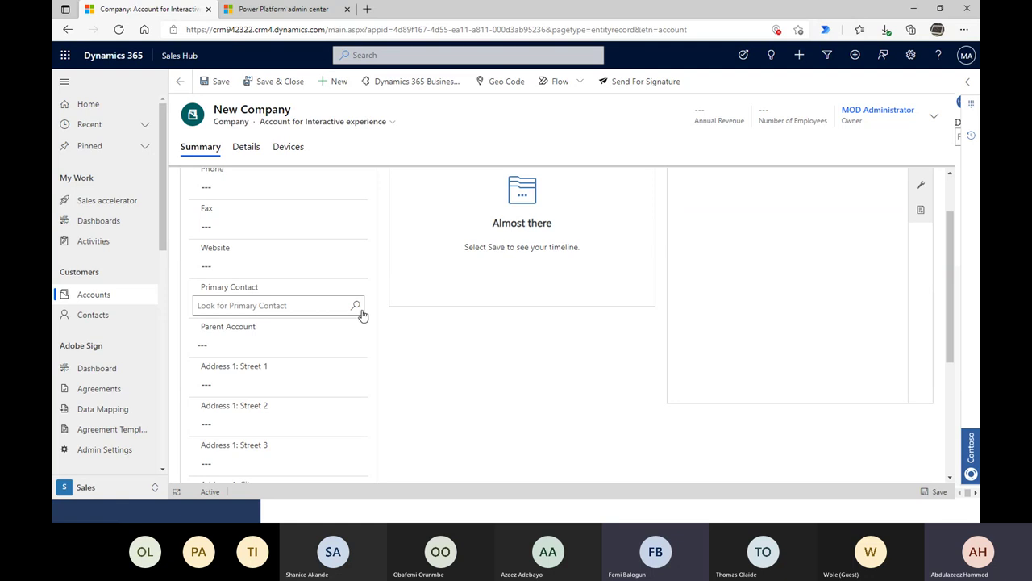
click(103, 323)
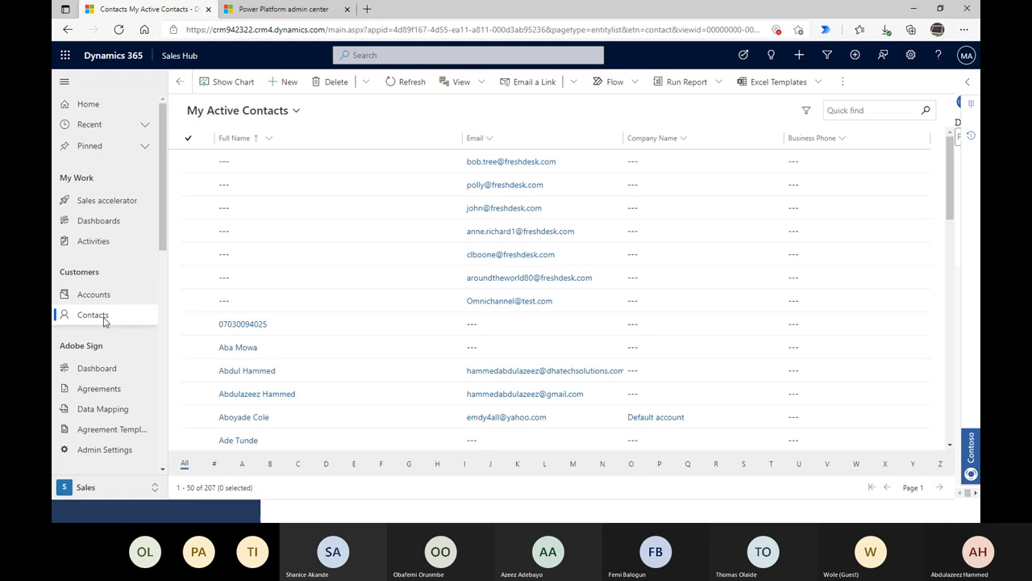
- Start a new contact with the contact's first and last names and job title Tech Experts
click(291, 87)
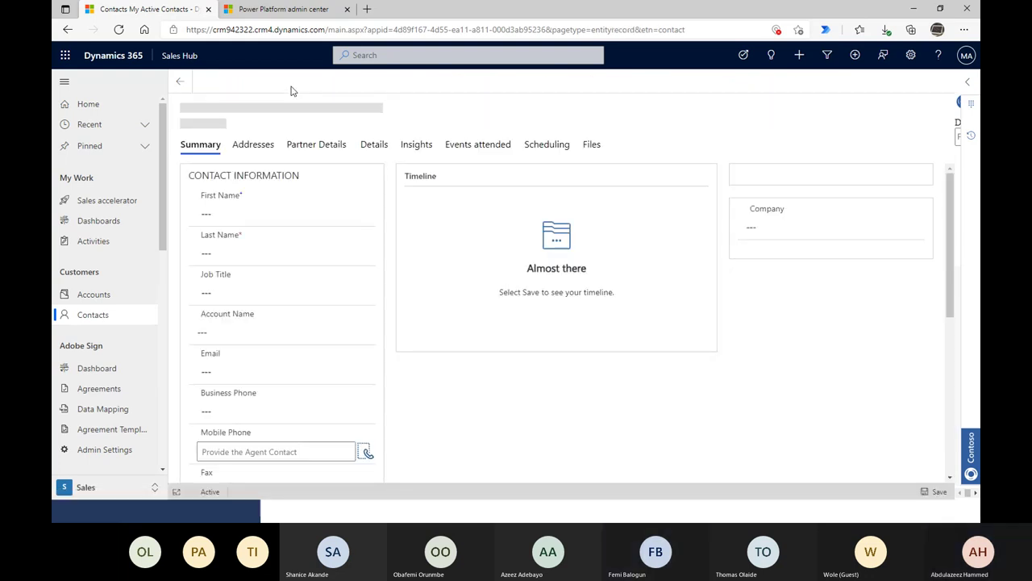
click(239, 216)
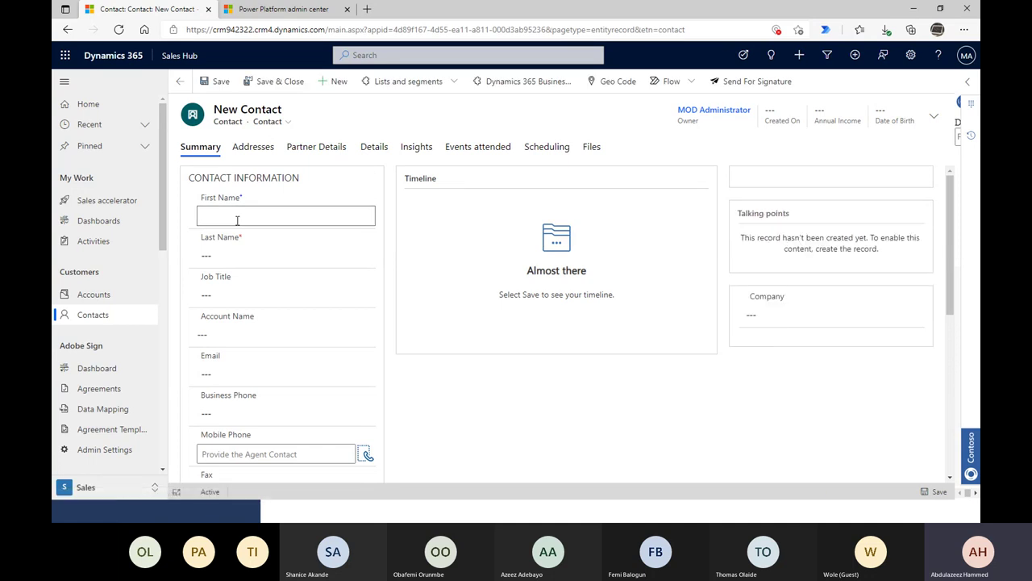
text(Hammeed)
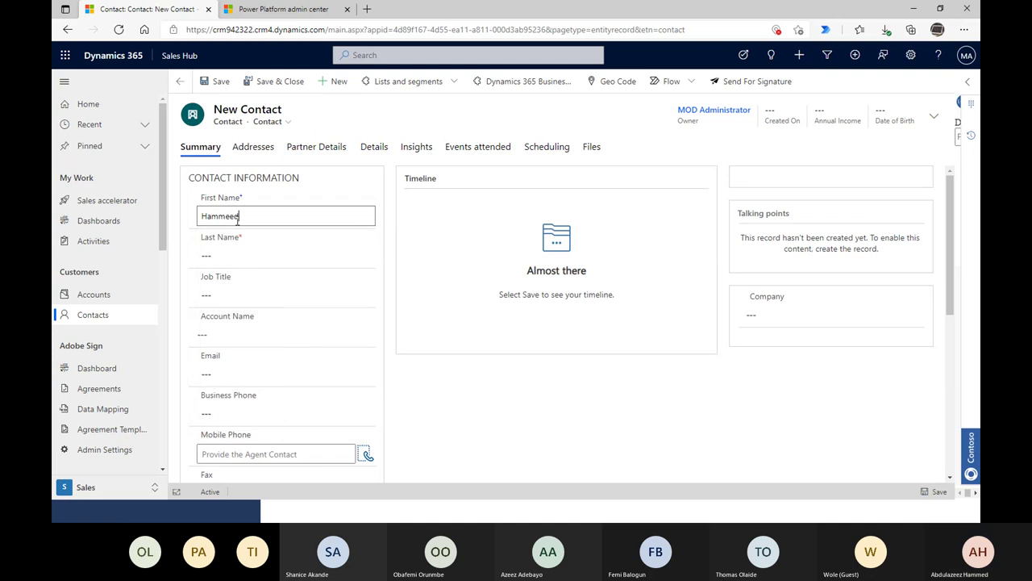
key(Tab)
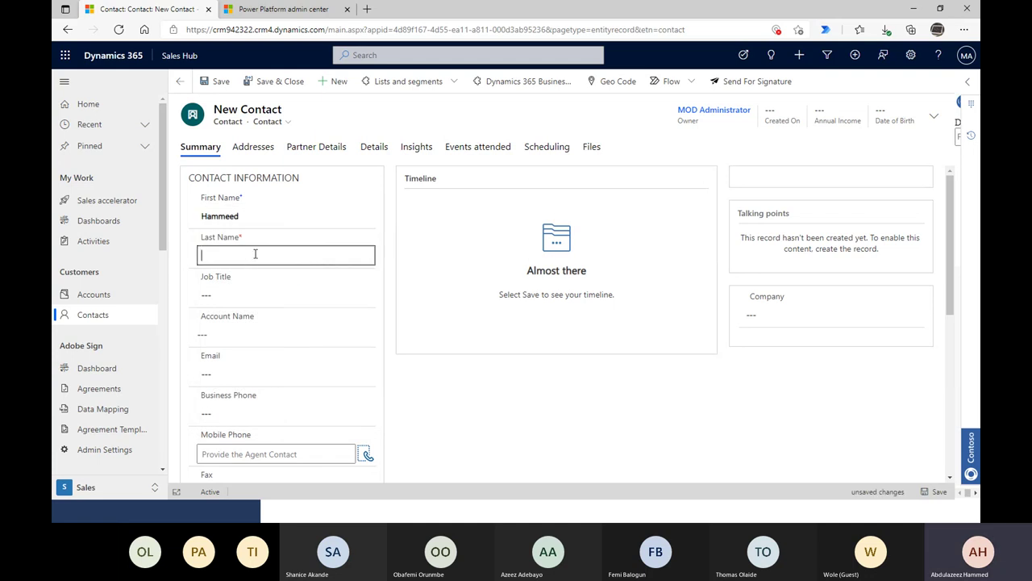
key(Tab)
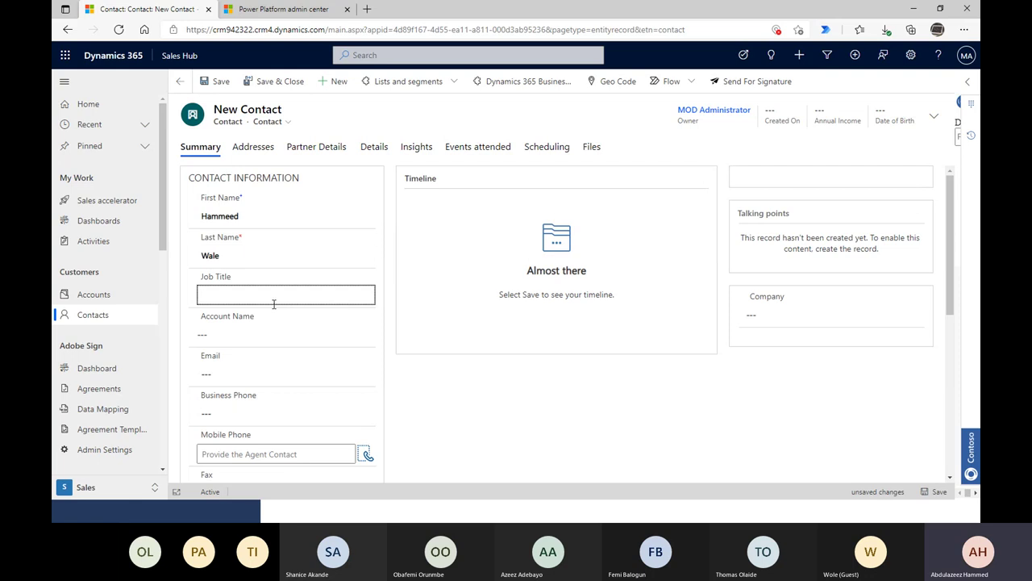
scroll(269, 303, down, 1)
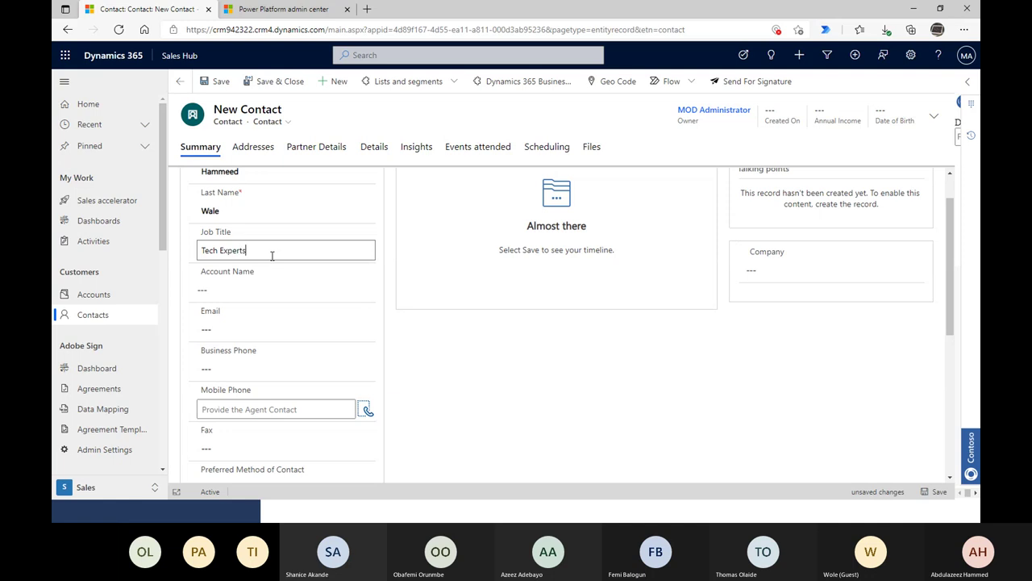
click(260, 285)
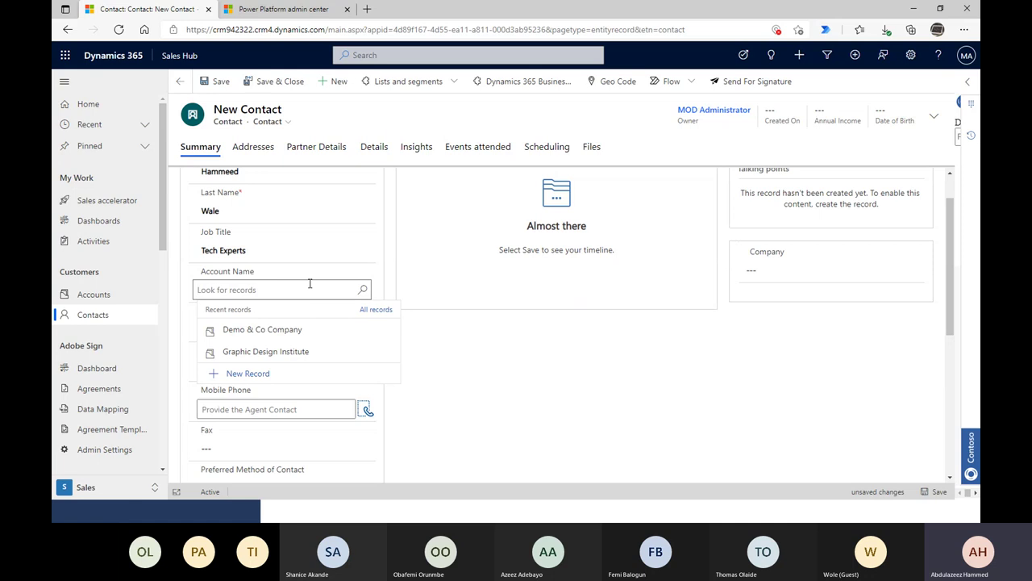
- Save the new contact without a company and dismiss the script error
click(297, 126)
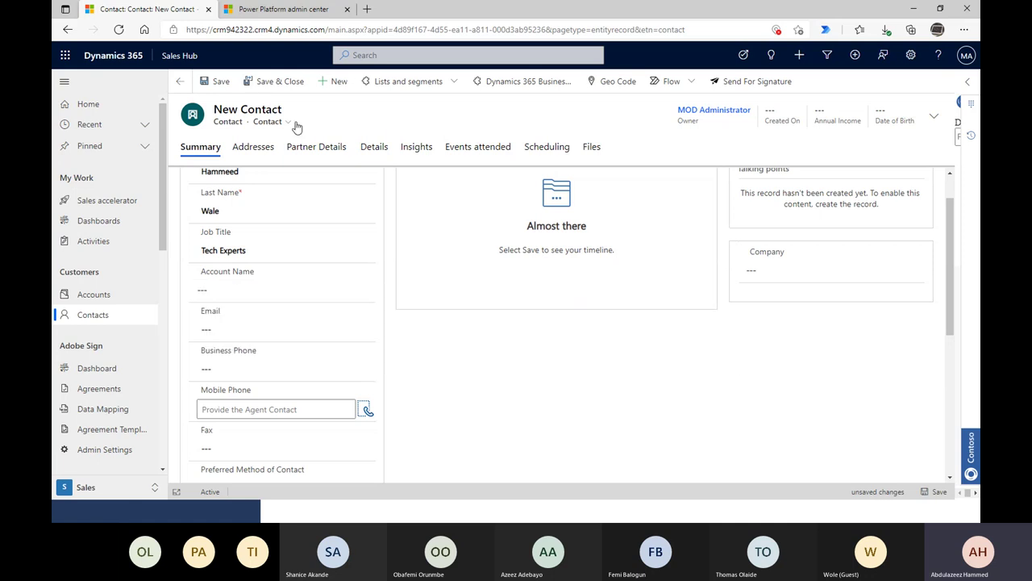
click(218, 84)
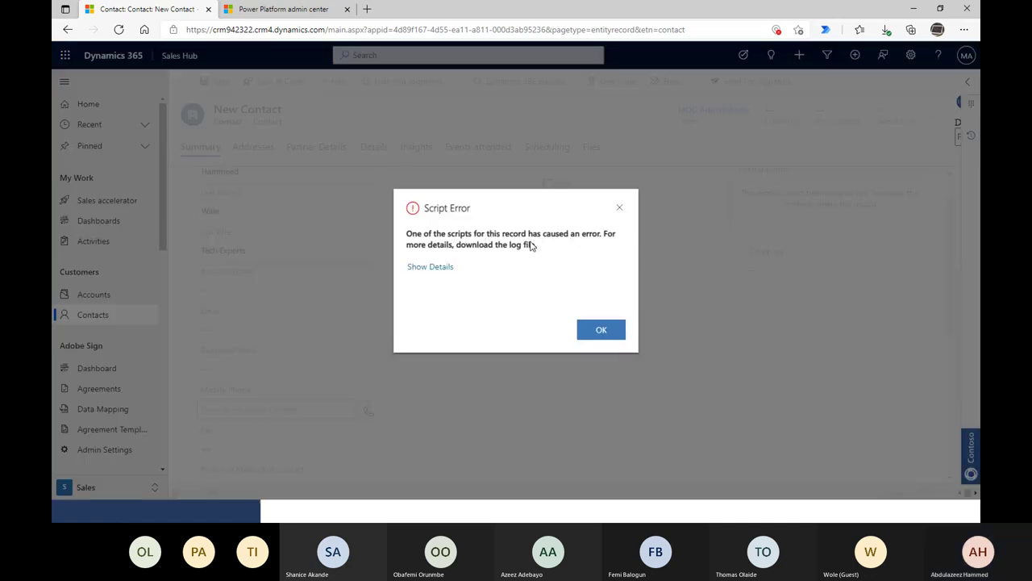
click(442, 267)
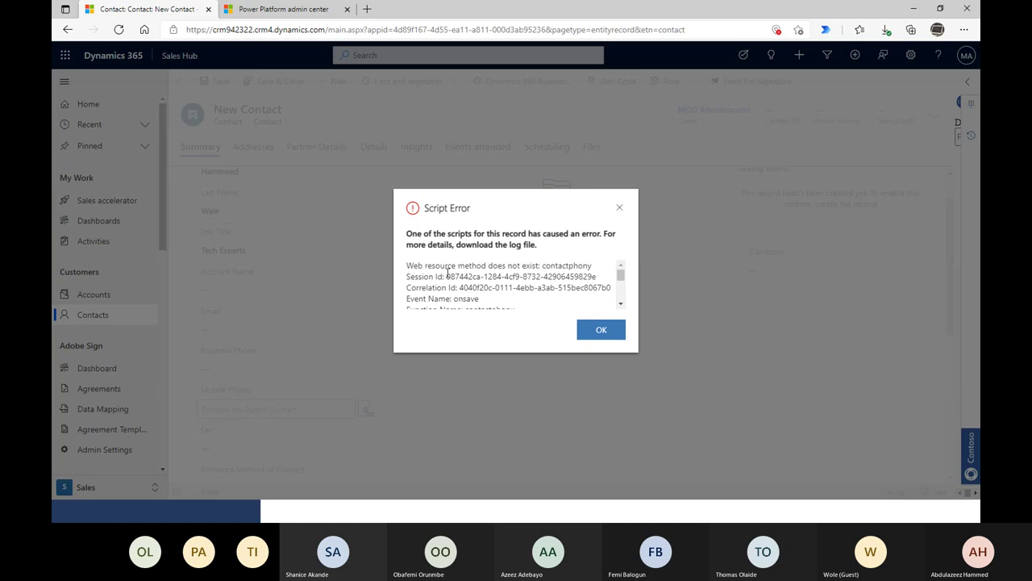
scroll(556, 280, down, 5)
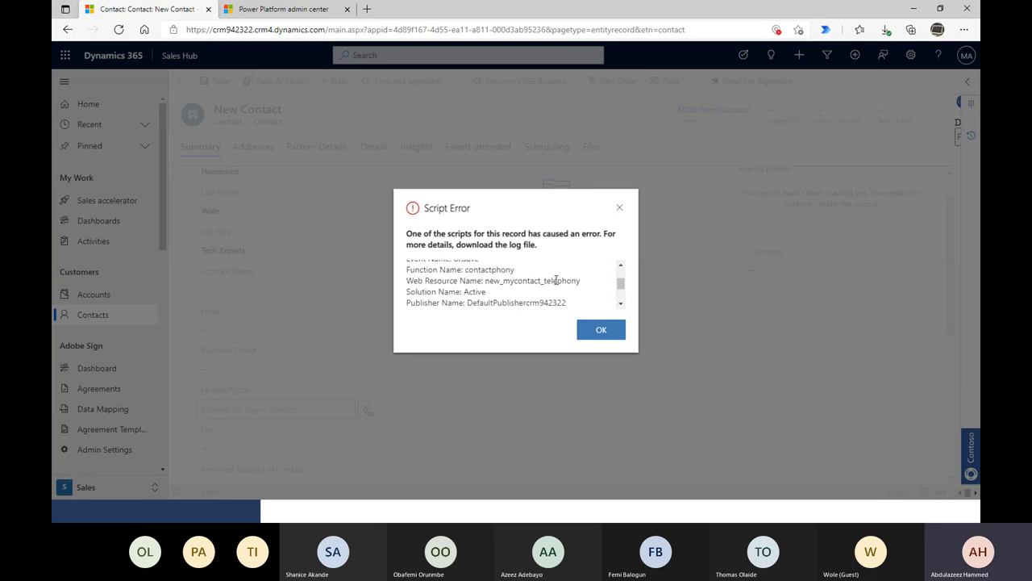
scroll(555, 280, up, 3)
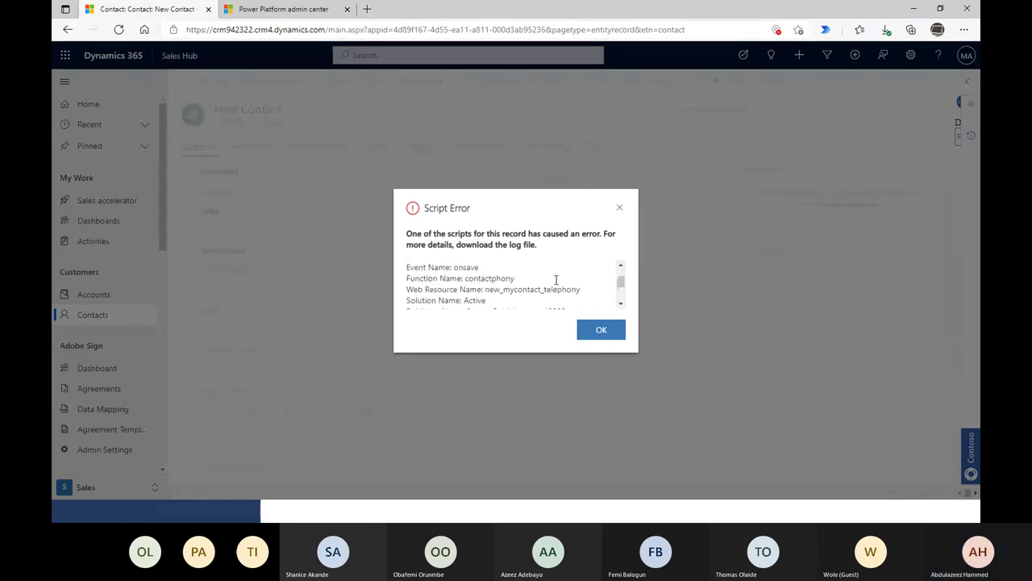
click(618, 208)
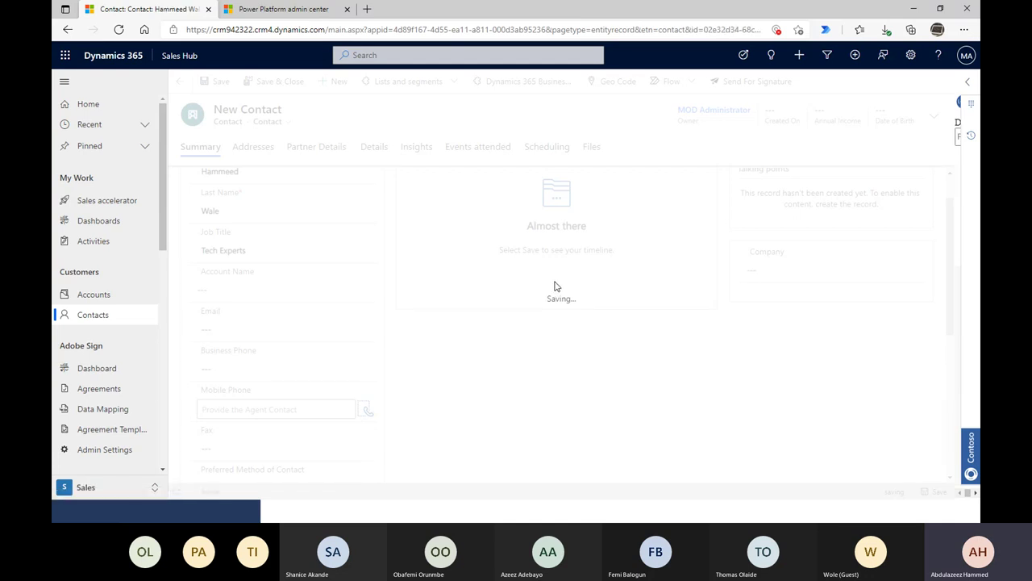
- Correct the job title to Tech Expert, save again and dismiss the script error
scroll(714, 417, down, 1)
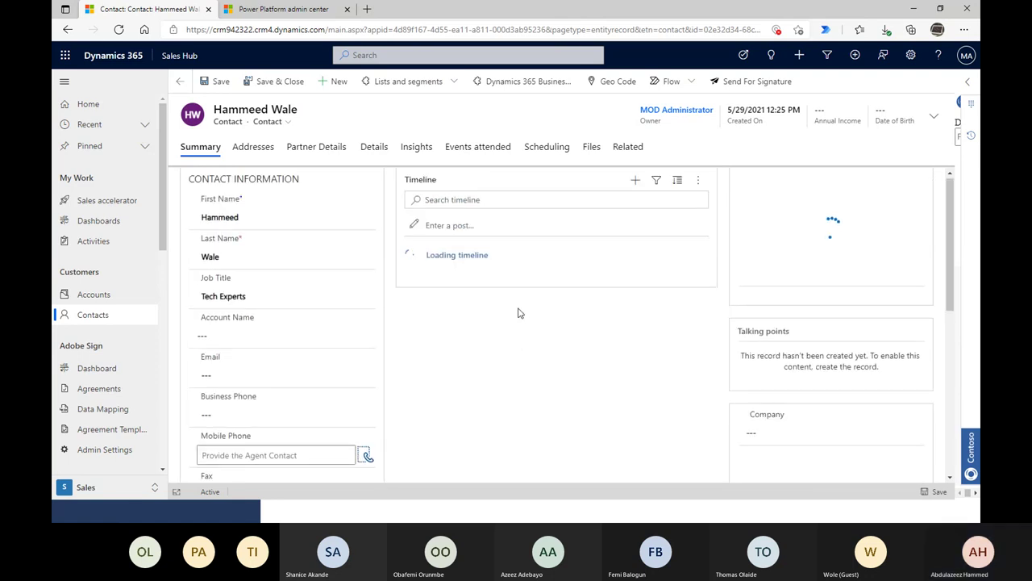
scroll(252, 342, down, 1)
scroll(252, 342, down, 1)
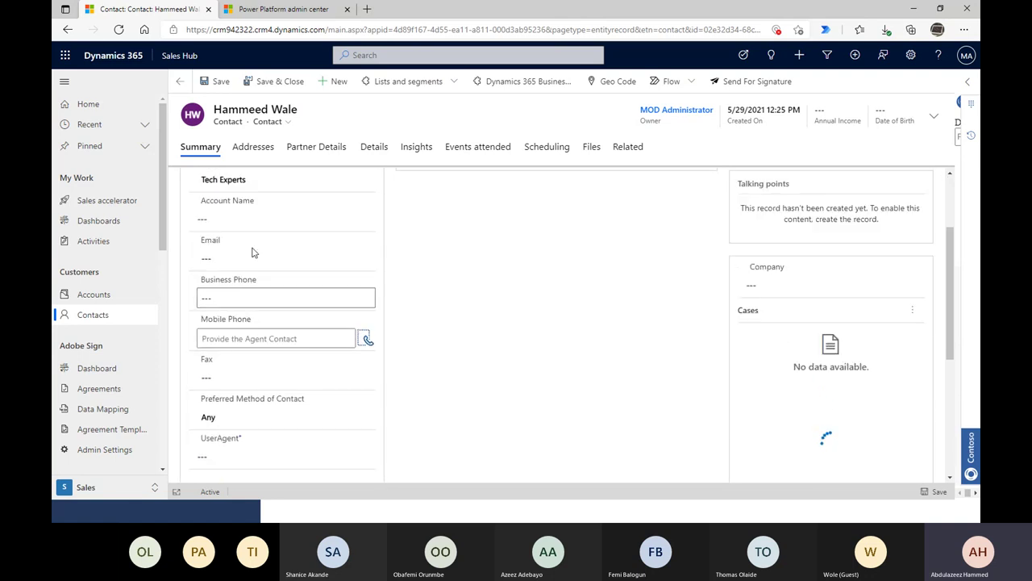
click(255, 219)
click(254, 219)
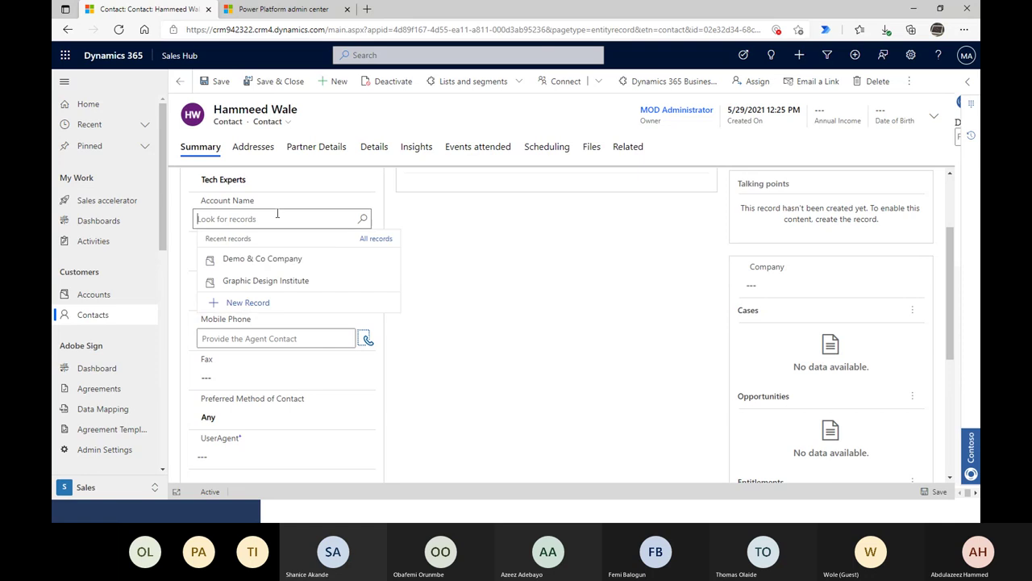
click(313, 179)
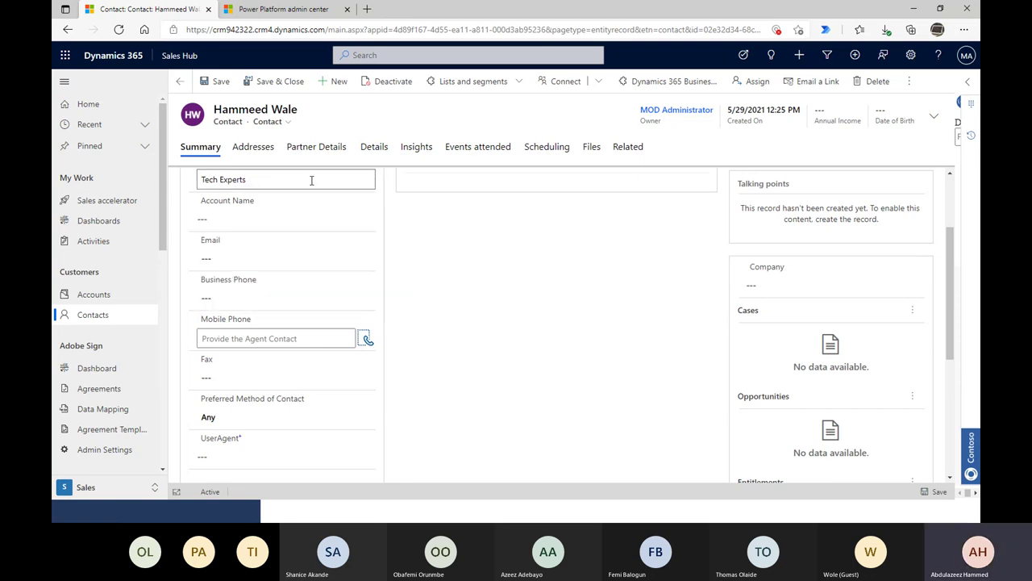
click(219, 87)
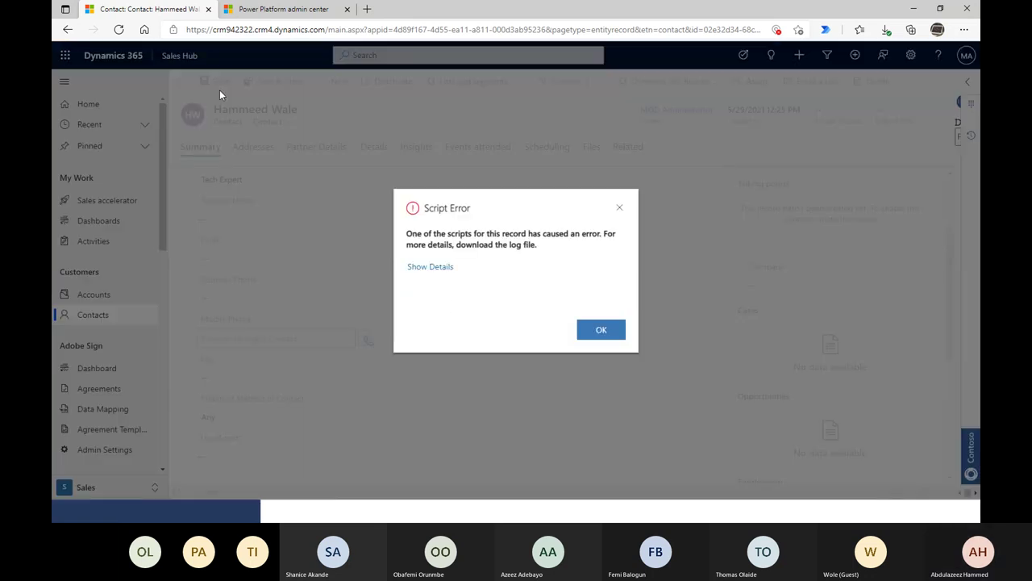
click(595, 329)
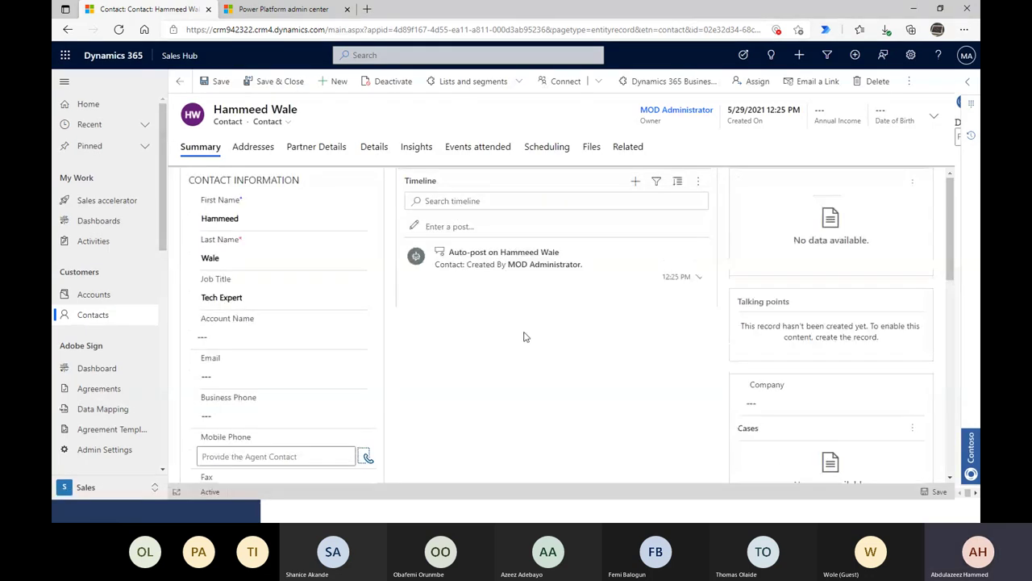
- Open the list of available contact forms
scroll(306, 266, down, 3)
scroll(248, 242, up, 1)
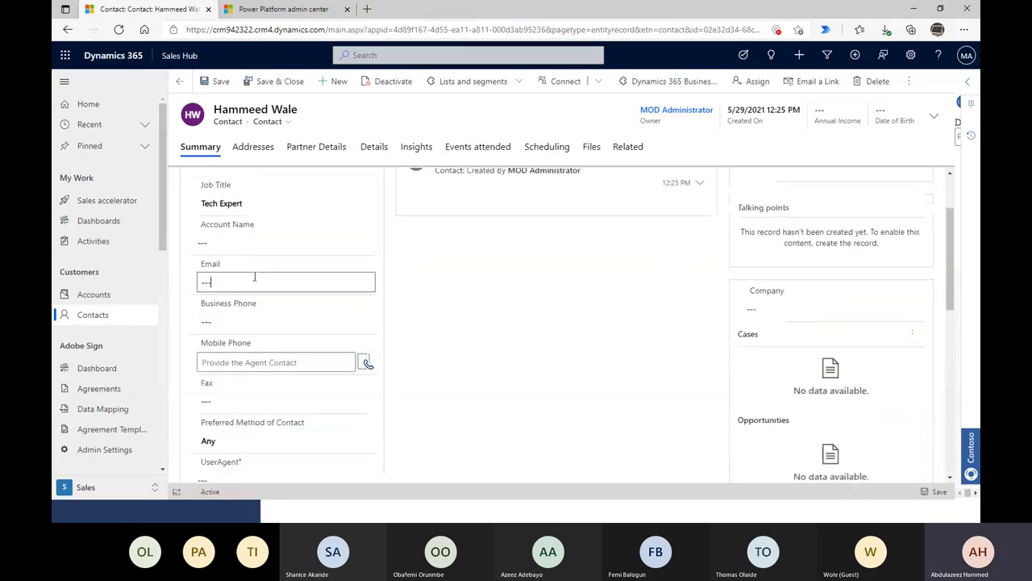
click(252, 281)
click(287, 123)
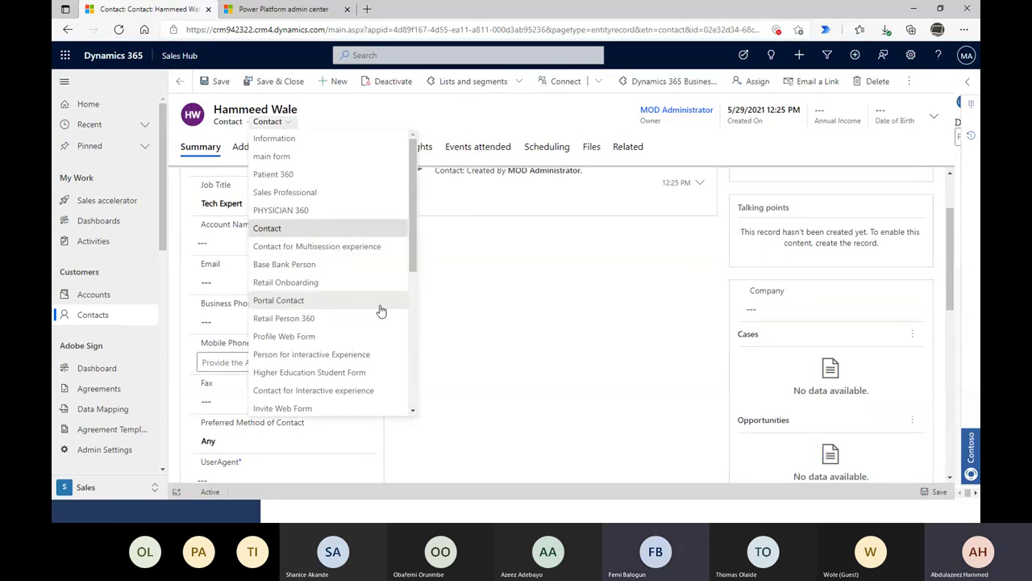
- Switch the contact to the Person for Interactive Experience form
scroll(354, 311, down, 1)
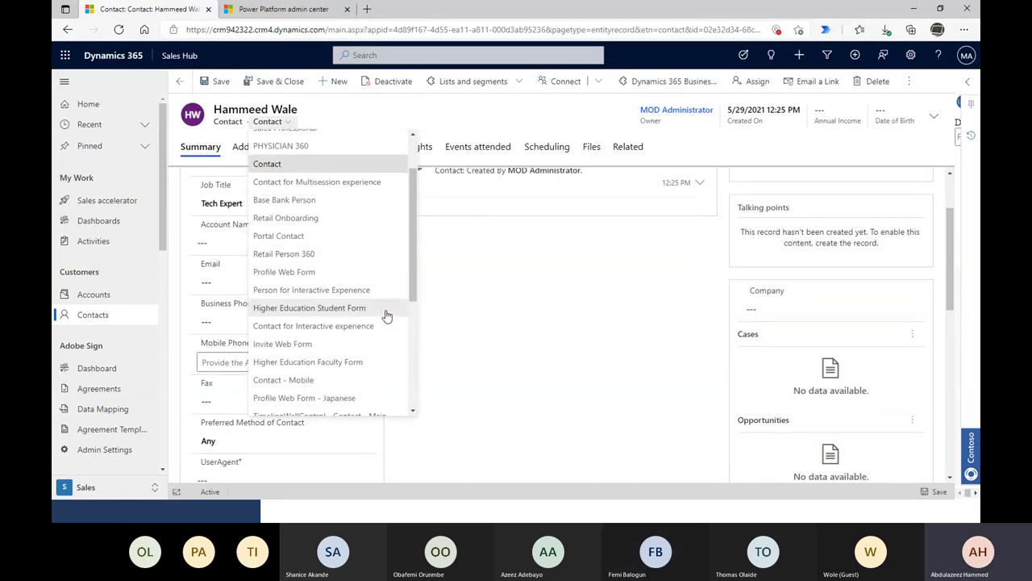
click(379, 292)
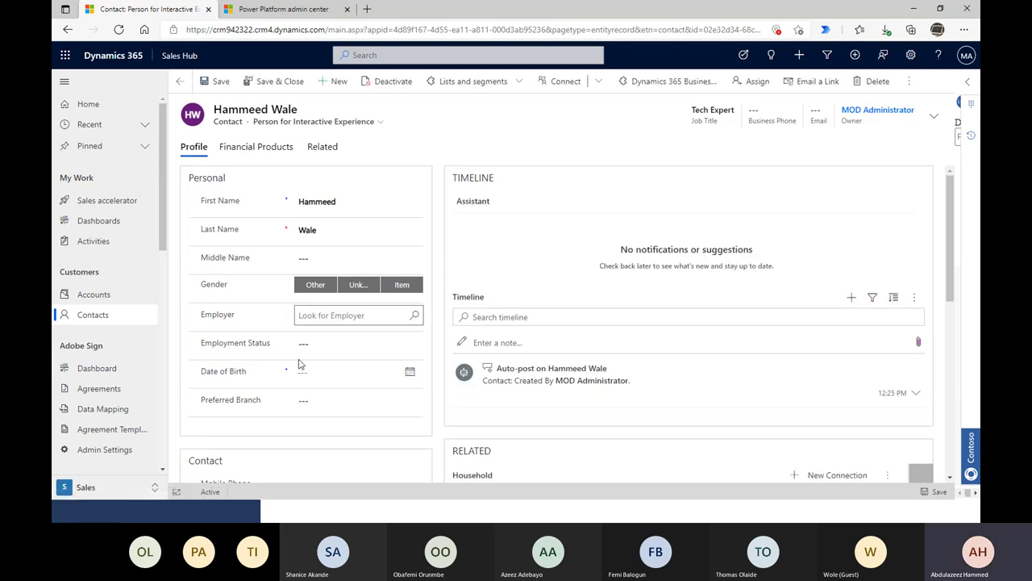
scroll(357, 428, down, 3)
scroll(367, 436, up, 3)
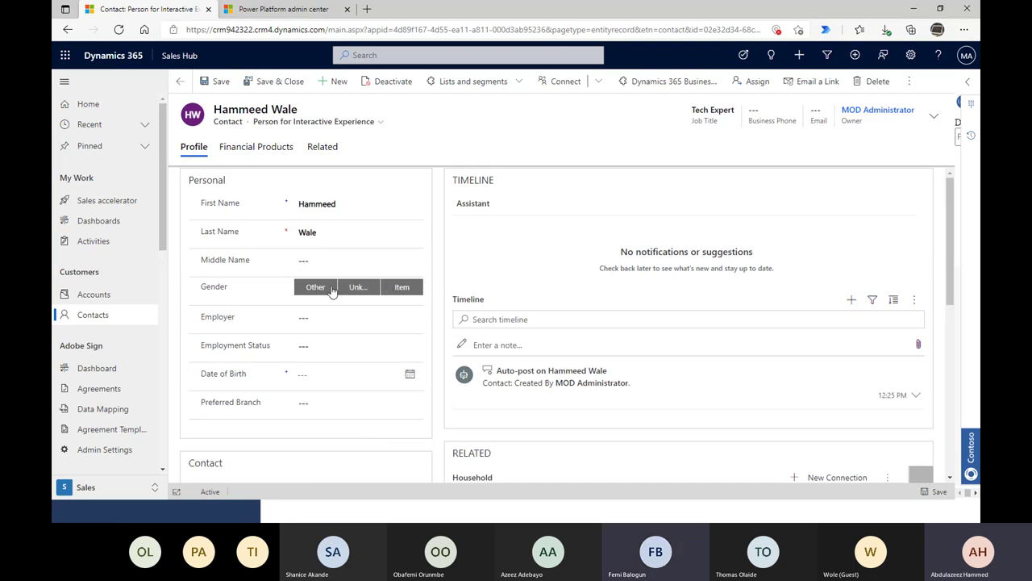
- Set the contact's Employer to Demo & Co Company from Recent Companies
click(327, 316)
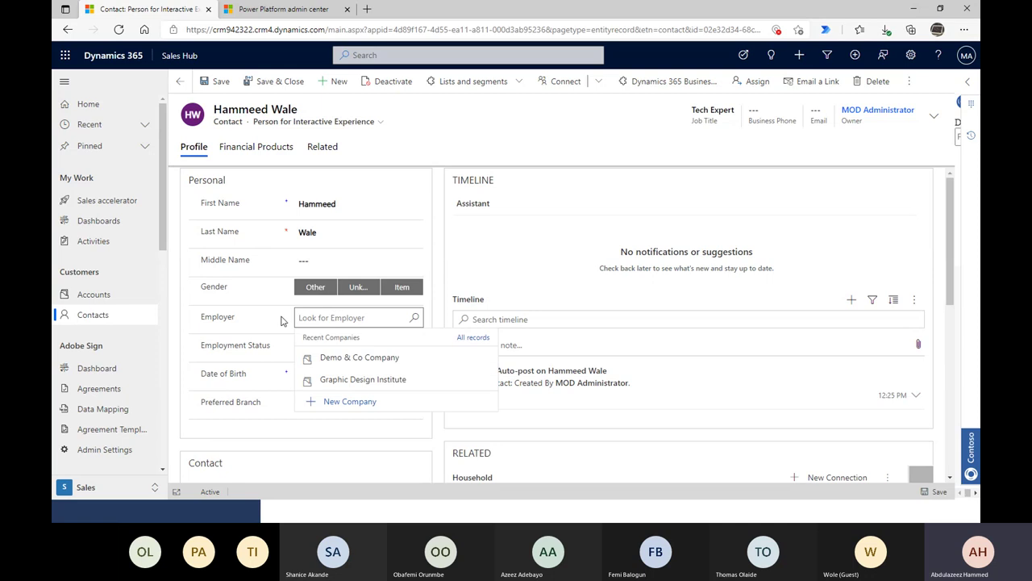
click(271, 340)
click(371, 319)
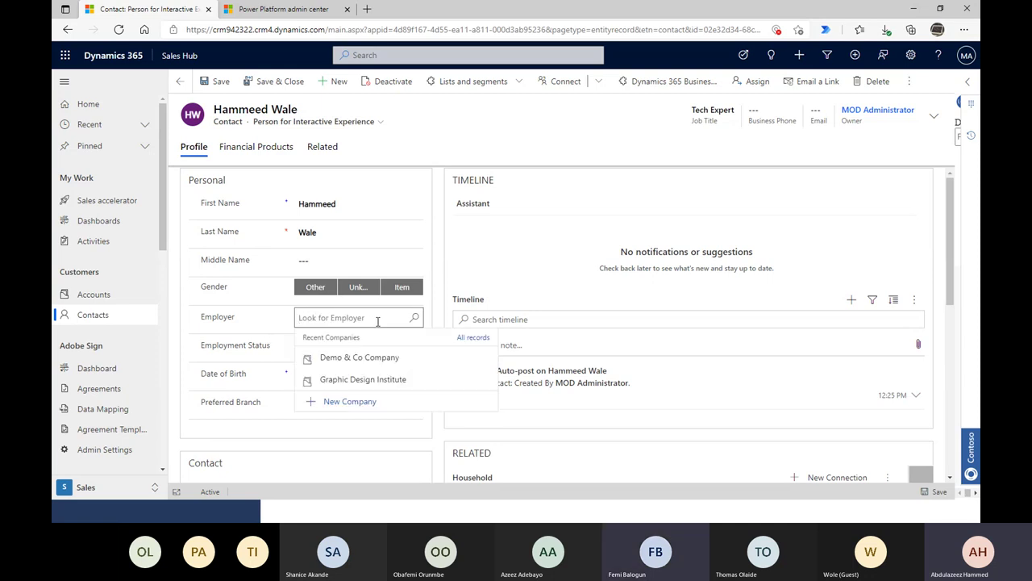
click(357, 362)
scroll(365, 355, down, 1)
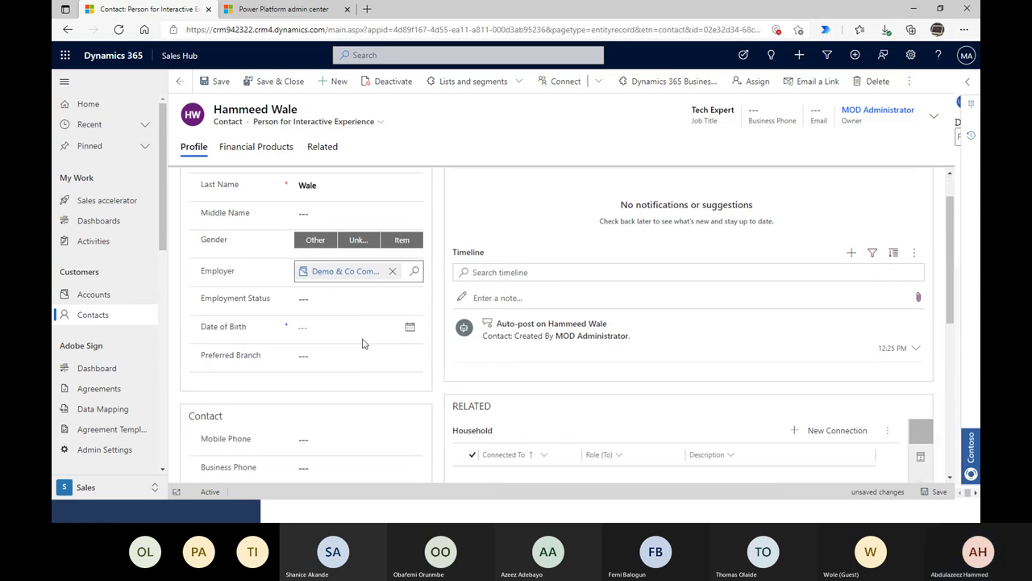
scroll(282, 372, down, 5)
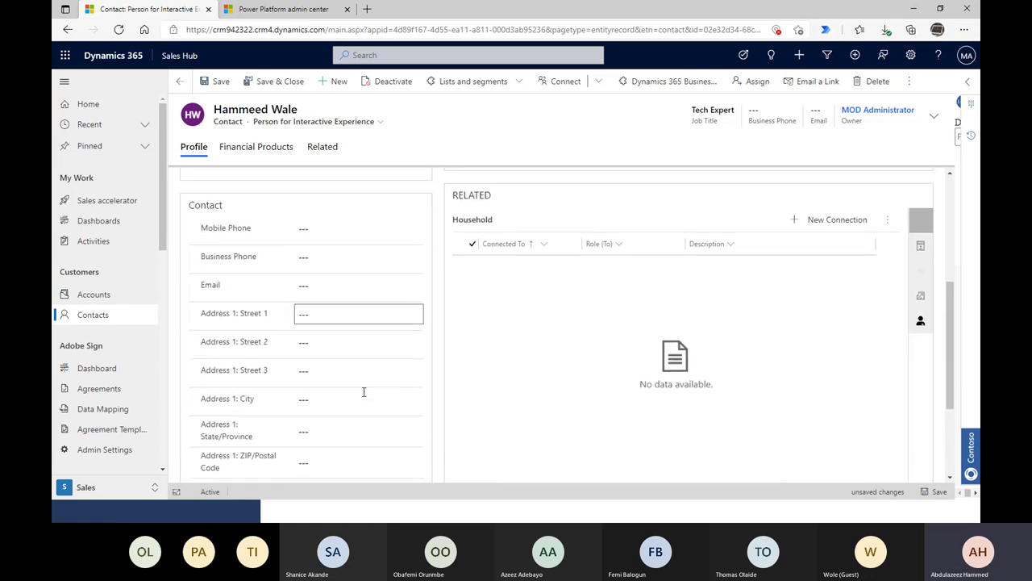
scroll(369, 387, down, 4)
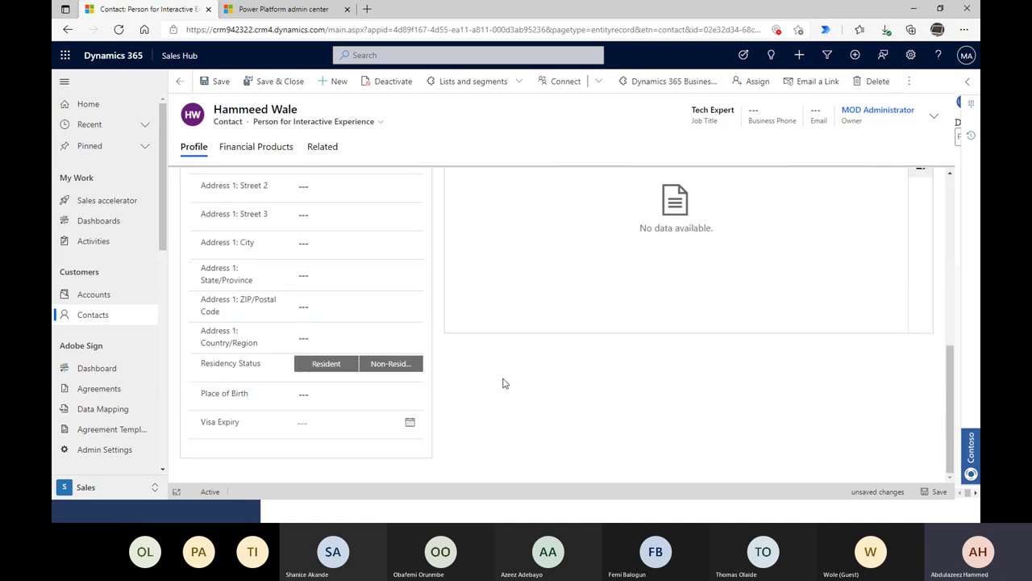
scroll(503, 383, up, 2)
scroll(495, 392, down, 1)
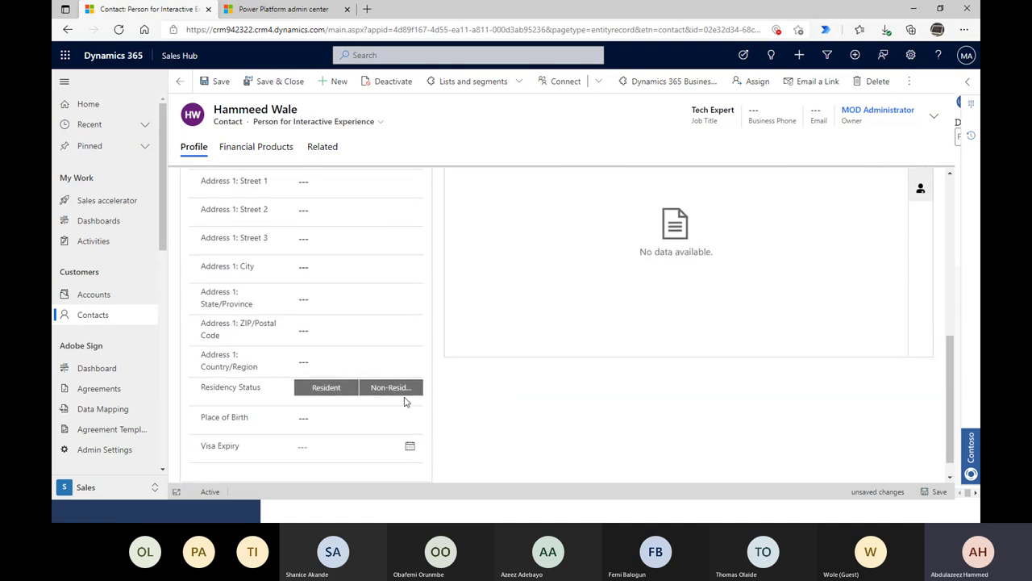
scroll(406, 401, up, 10)
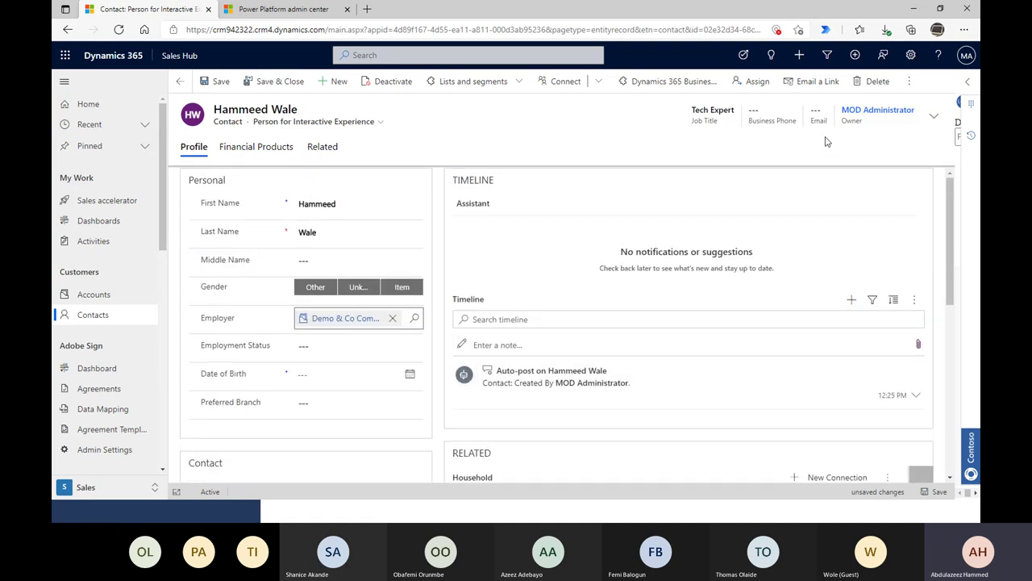
- Save the contact's employer change and go to the Quotes list
click(929, 494)
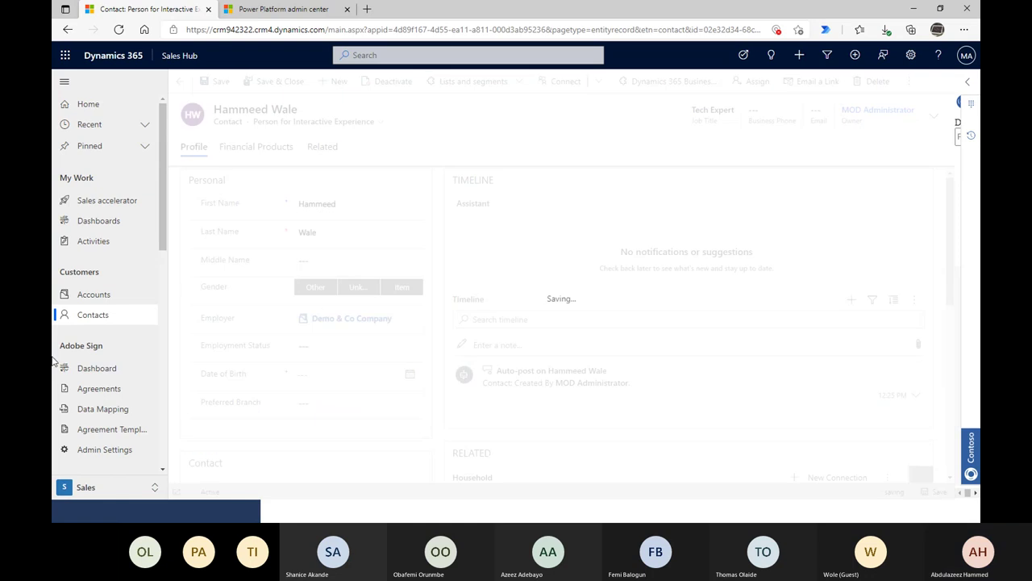
scroll(87, 364, down, 5)
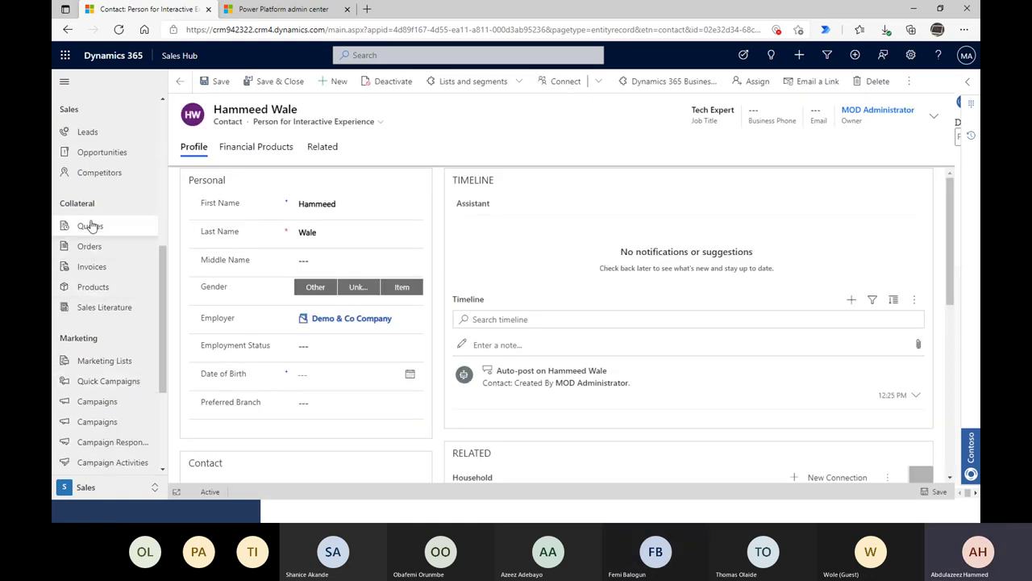
click(90, 226)
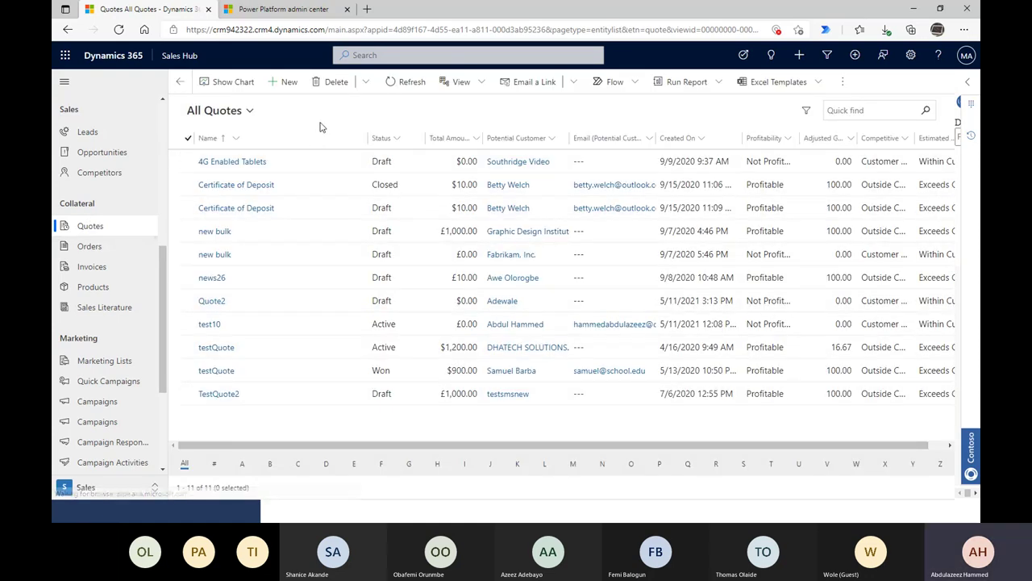
- Open a blank new quote form
click(288, 84)
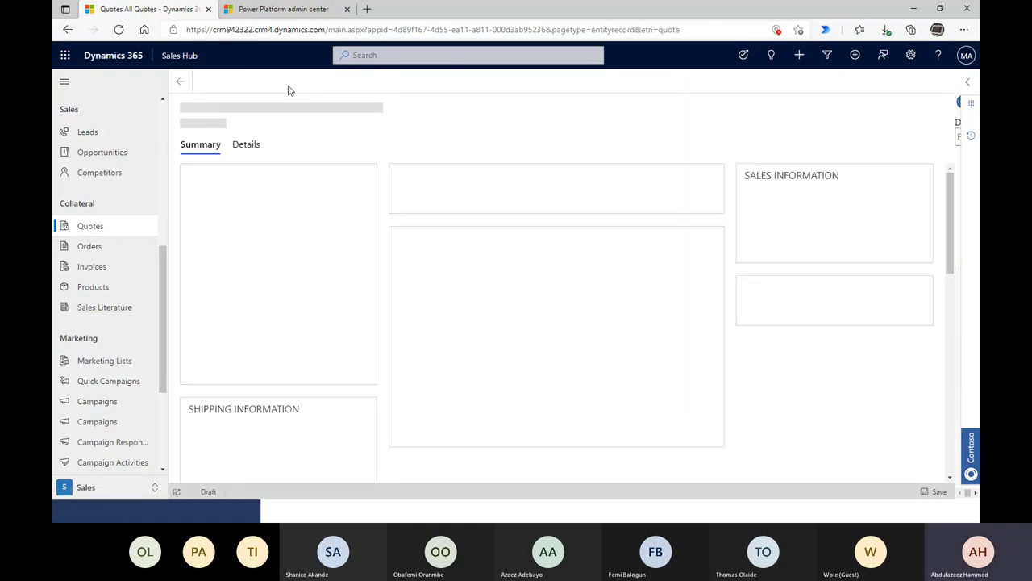
click(177, 84)
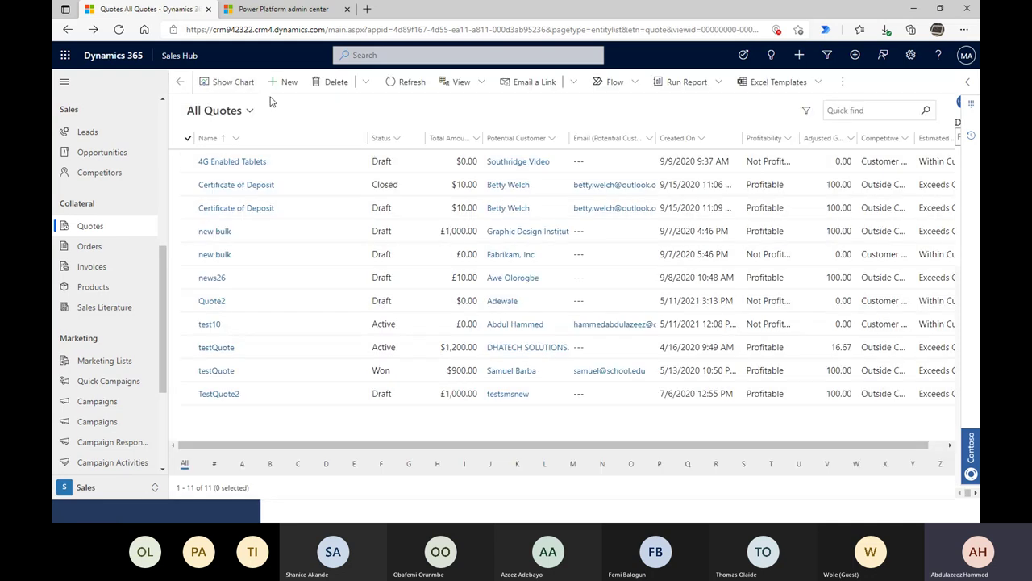
click(282, 83)
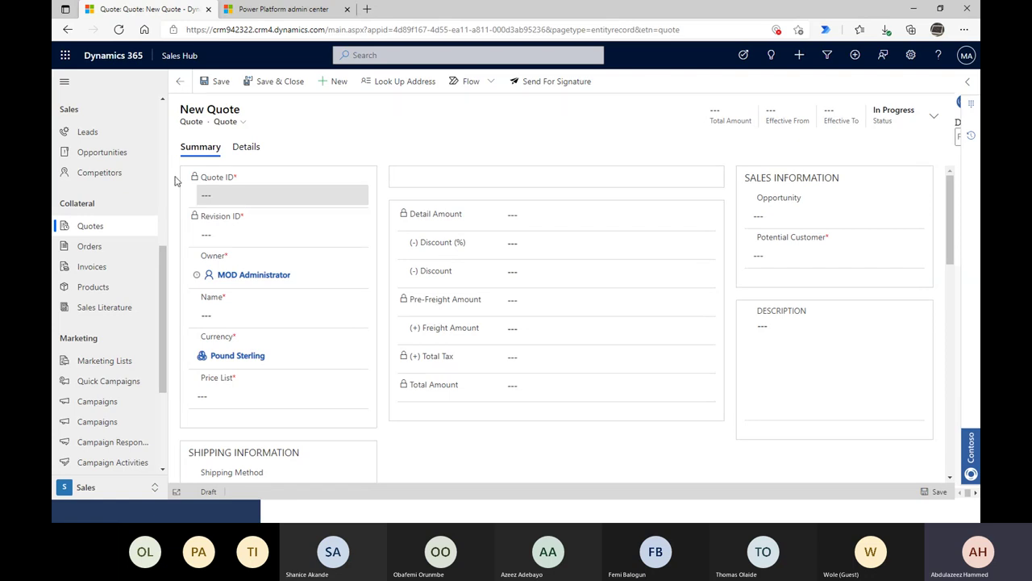
scroll(115, 250, up, 5)
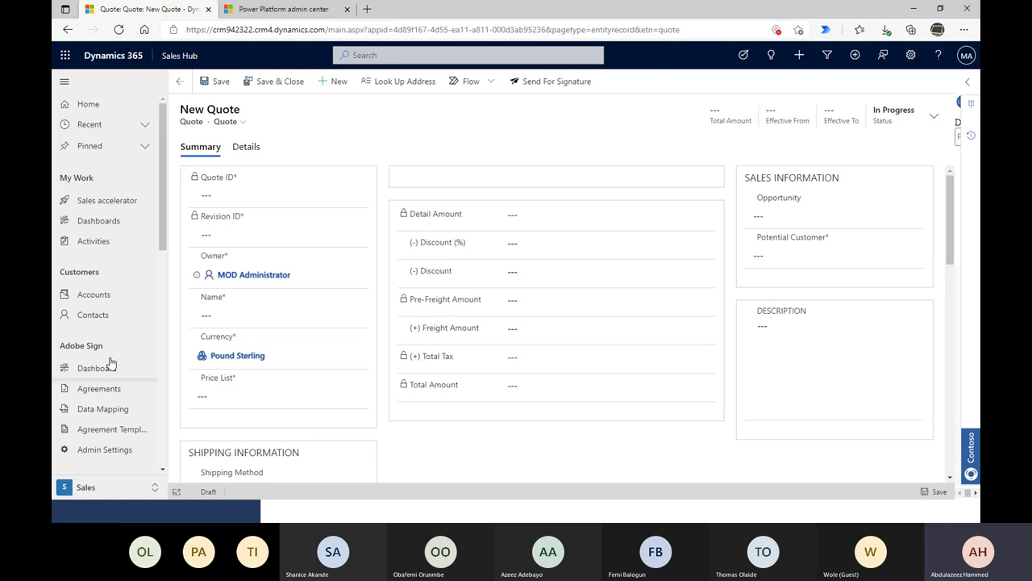
scroll(111, 364, down, 3)
scroll(104, 299, up, 3)
- Quick find 'demo' in Accounts so only Demo & Co Company is listed
click(97, 300)
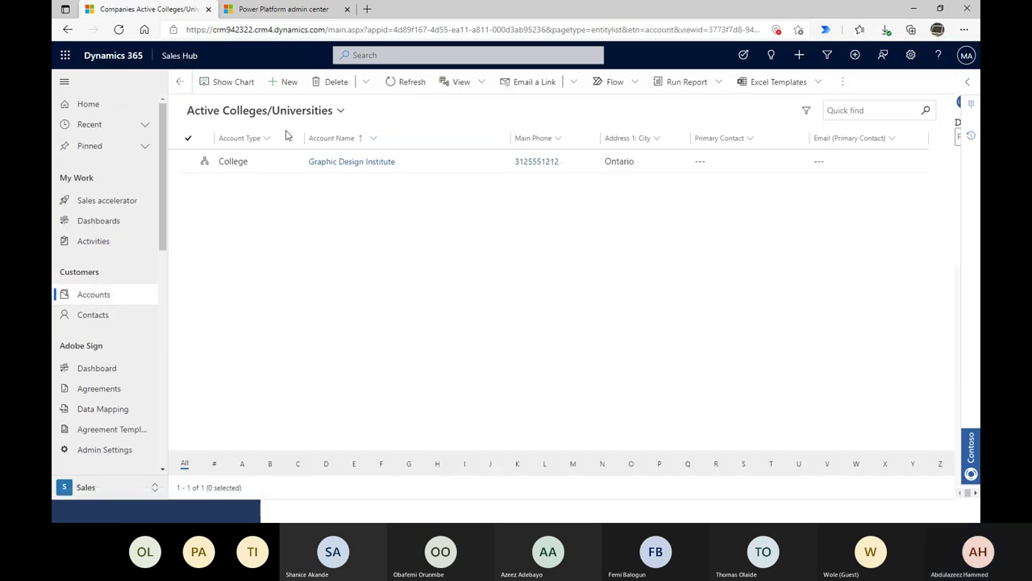
click(288, 112)
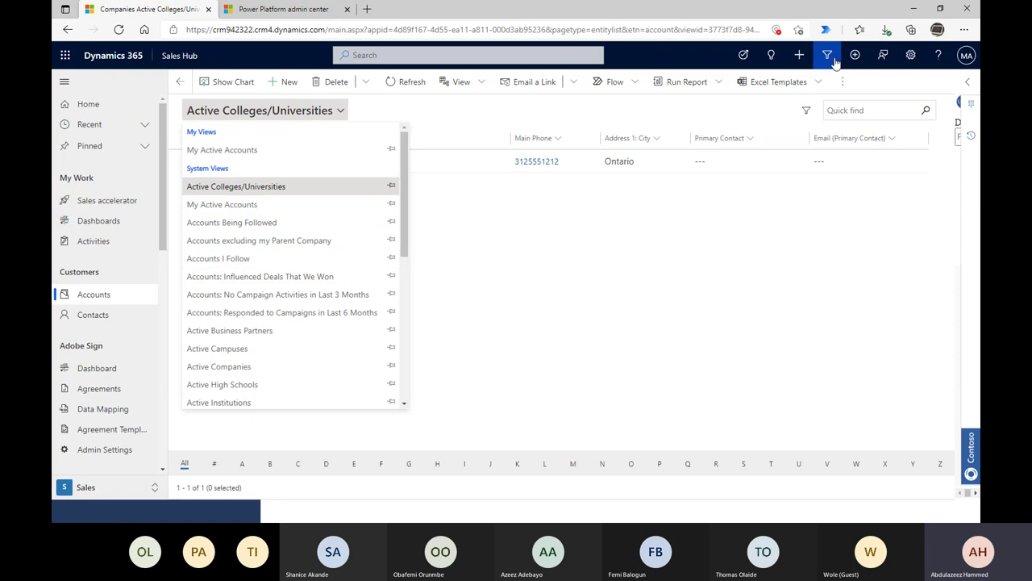
click(875, 112)
text(demo)
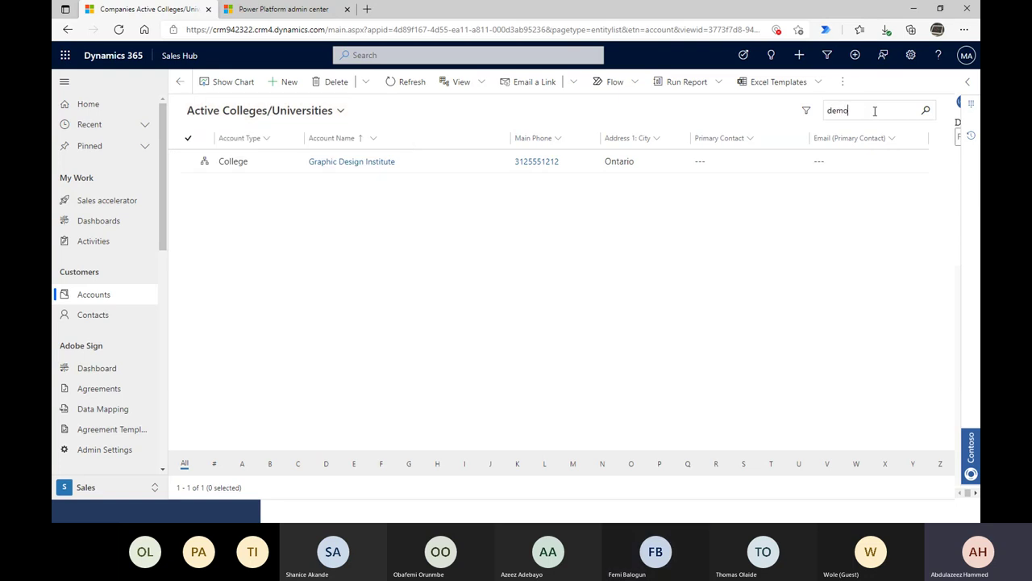
key(Return)
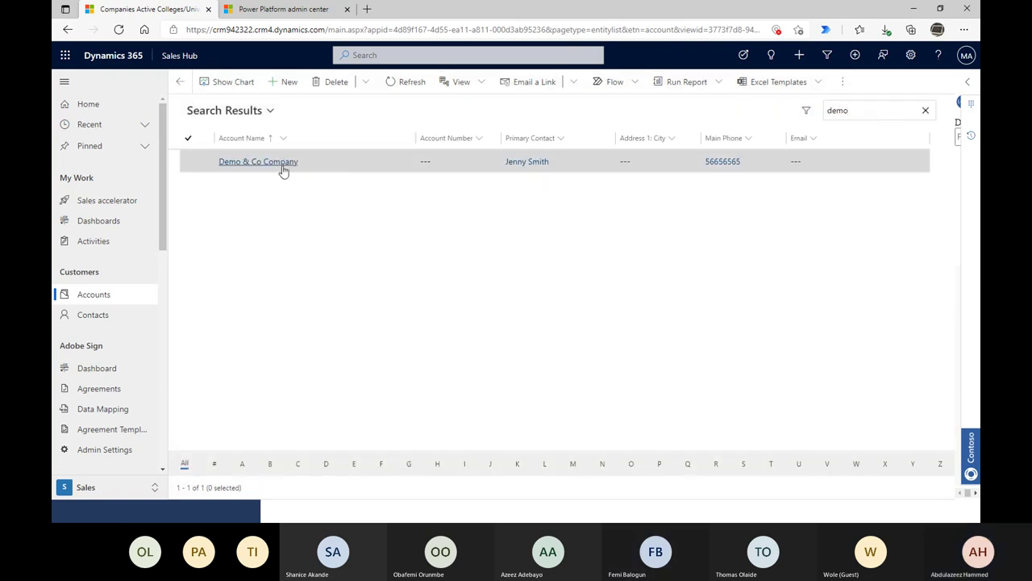
- Open Demo & Co Company and add a Phone Call activity from its timeline
click(283, 163)
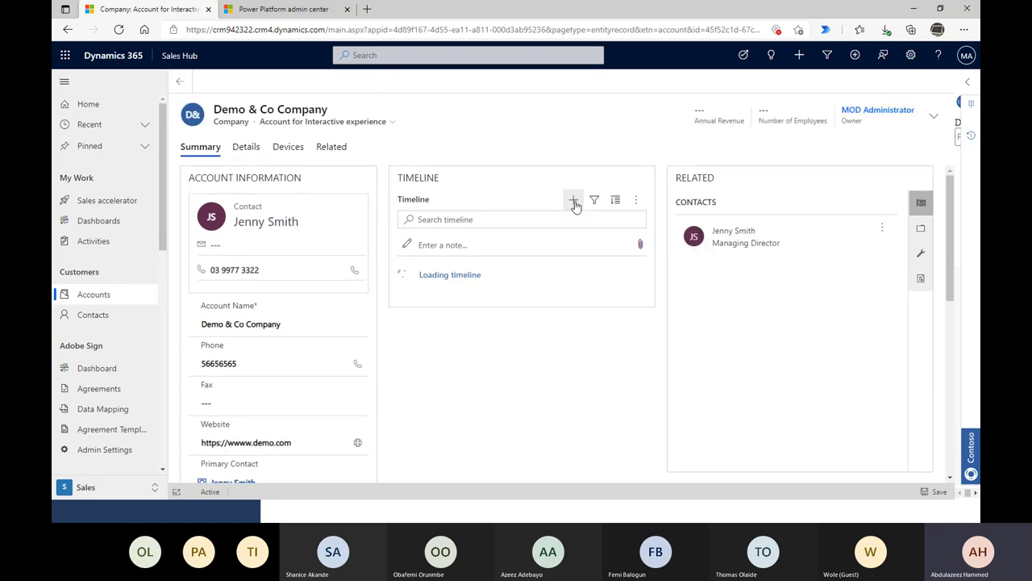
click(573, 200)
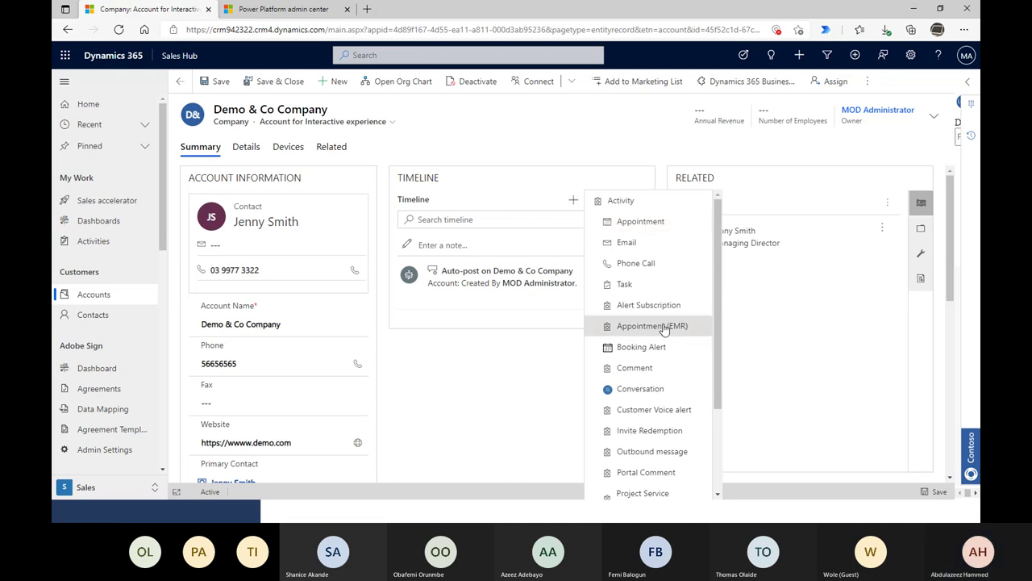
double_click(610, 201)
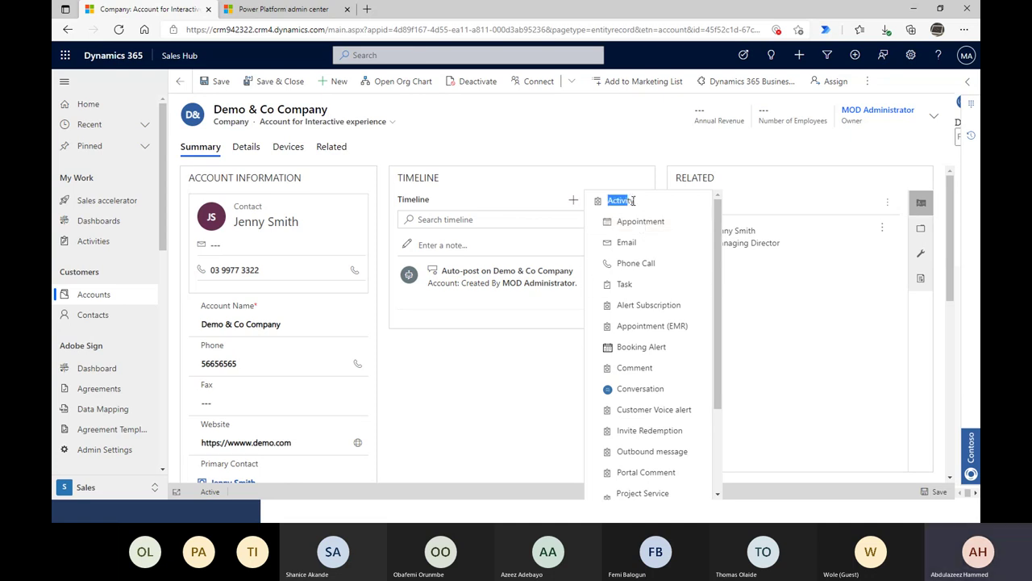
click(644, 270)
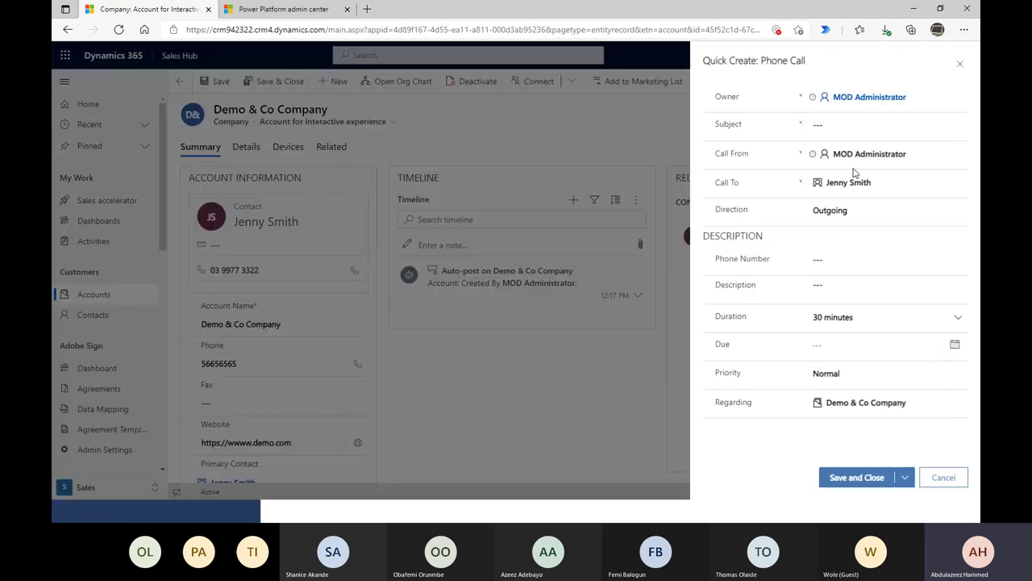
- Switch the call Direction to Incoming and then back to Outgoing
drag(721, 209, 758, 210)
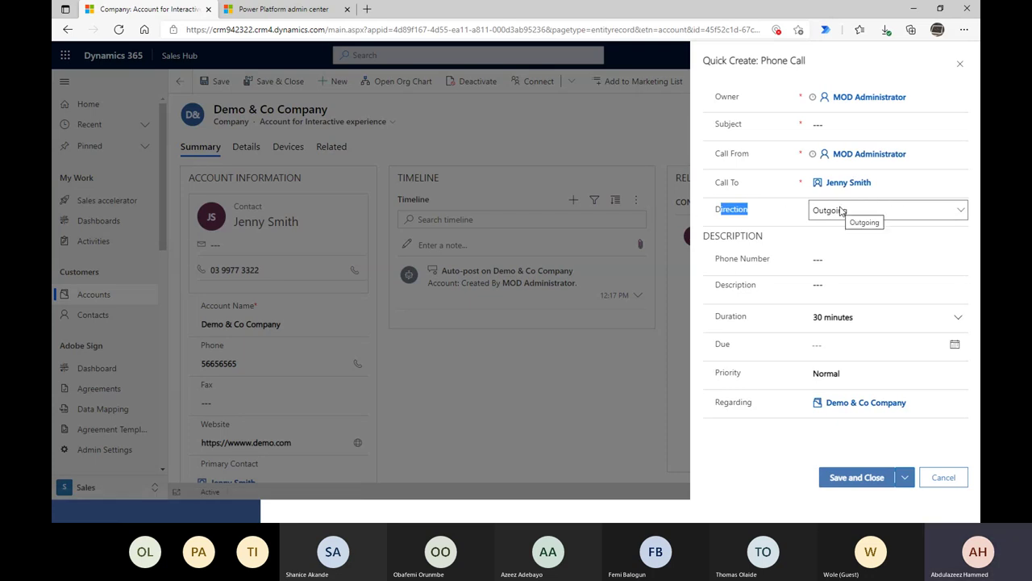
click(846, 212)
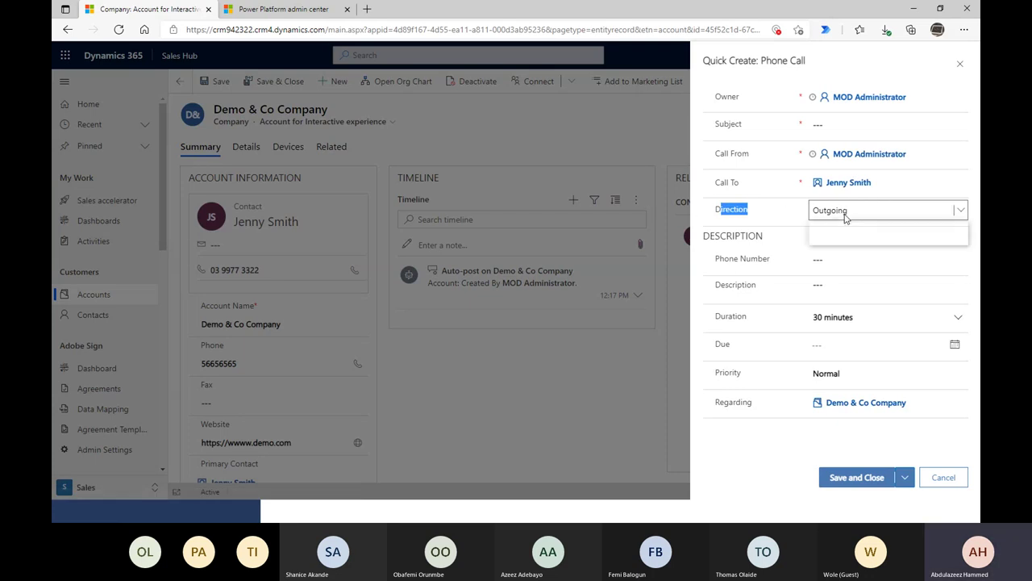
click(847, 229)
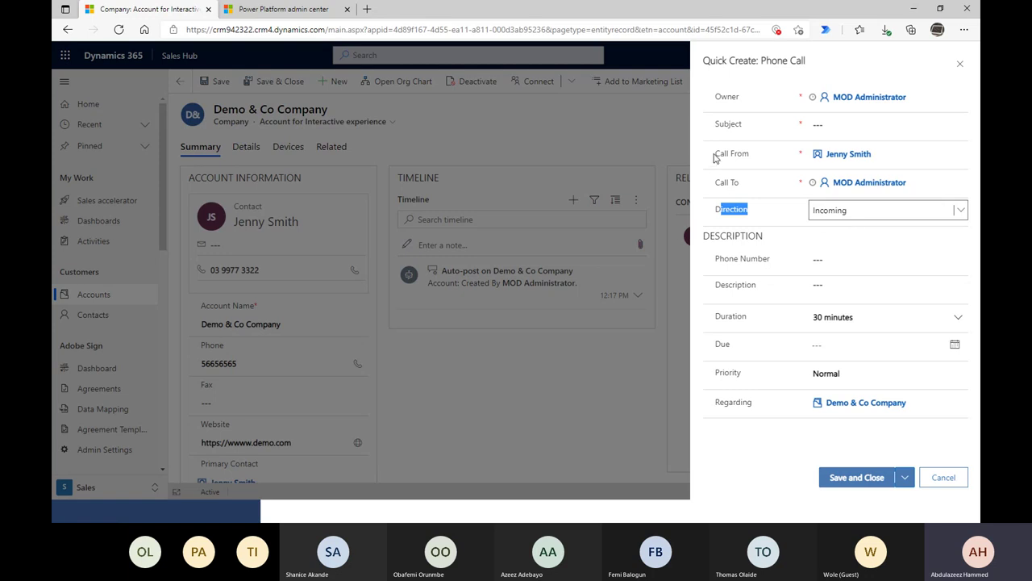
drag(717, 184, 851, 195)
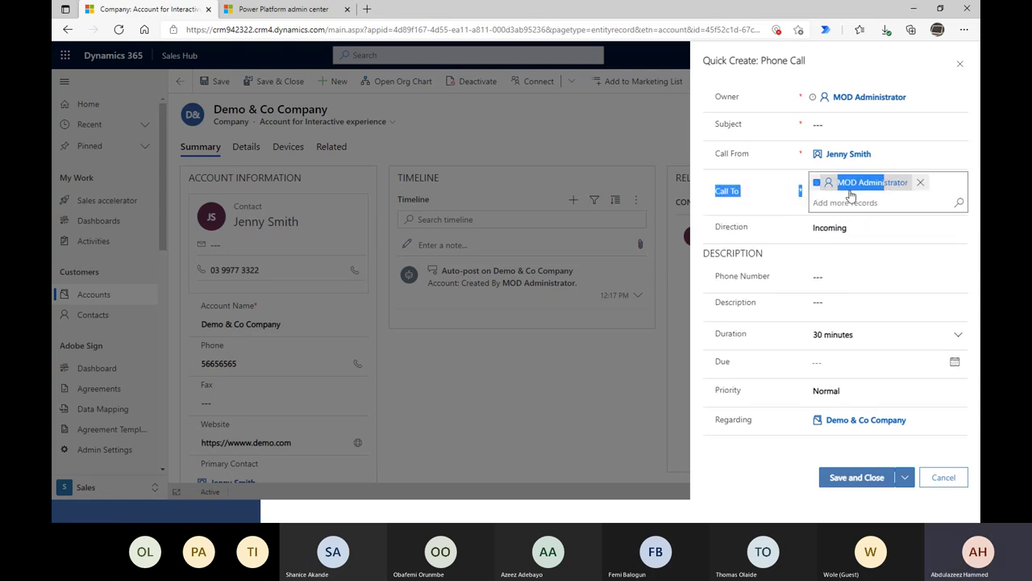
click(830, 213)
click(839, 237)
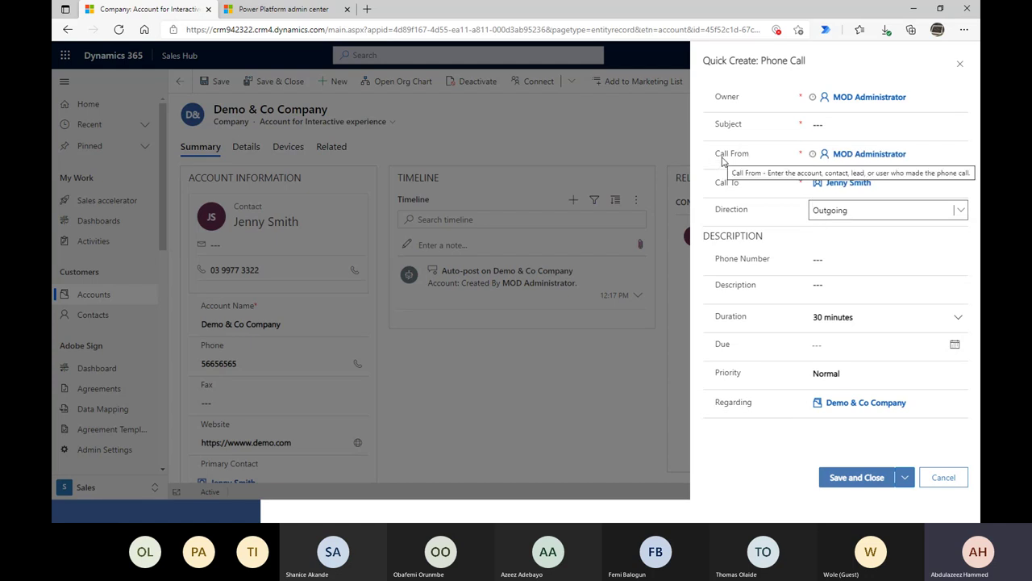
- Check the Call From and Call To lookups, then move to the Subject field
drag(723, 161, 891, 163)
click(817, 187)
click(817, 186)
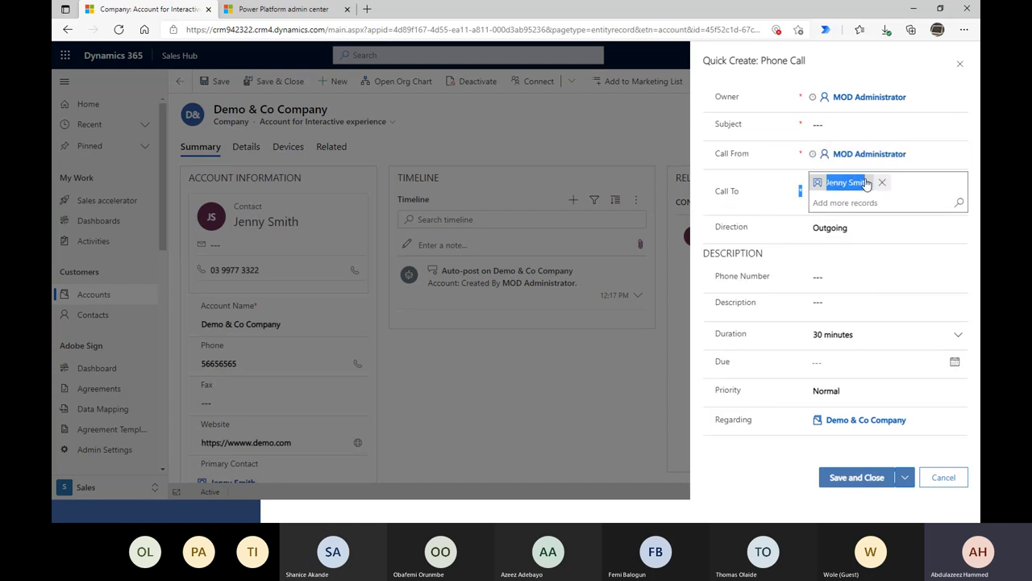
click(833, 126)
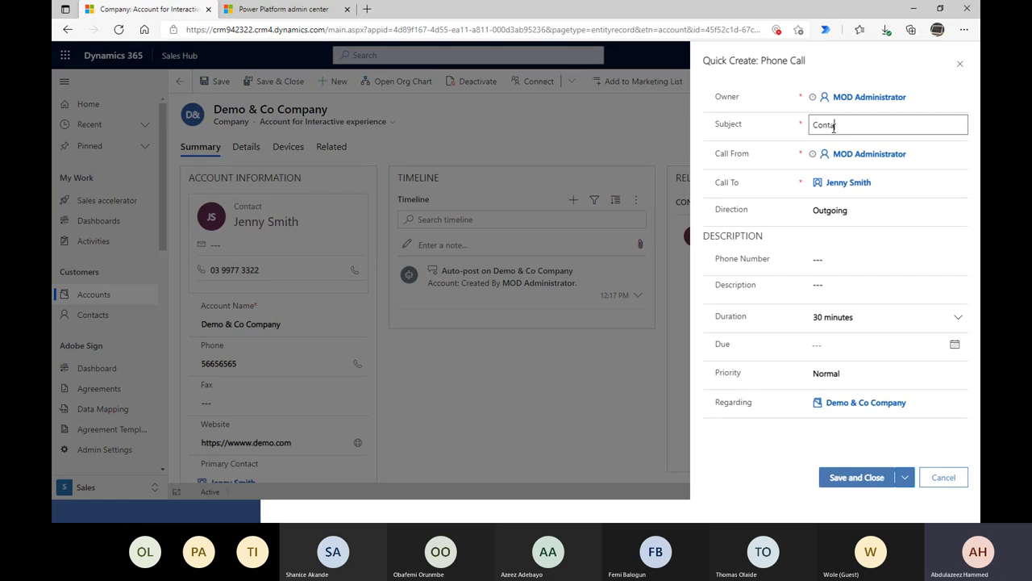
- Enter the call subject 'Contacted' followed by the contact's name
text(Contacted Jenn)
text(y)
click(853, 259)
- Write the description 'Called to find out if she is interested in our new Software.'
click(820, 284)
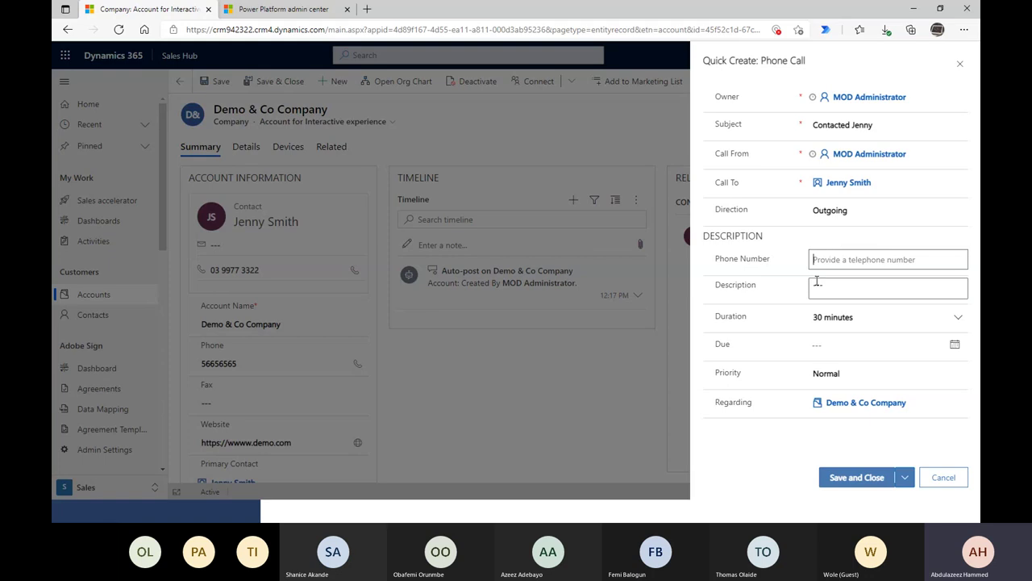
text(Called)
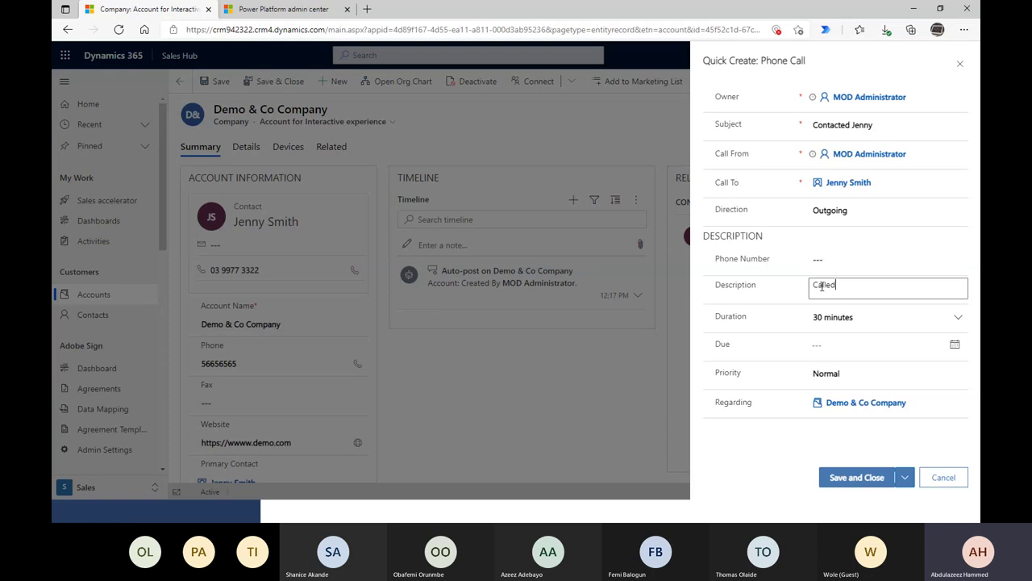
key(BackSpace)
key(BackSpace)
text(Call)
key(BackSpace)
key(BackSpace)
text(alled to )
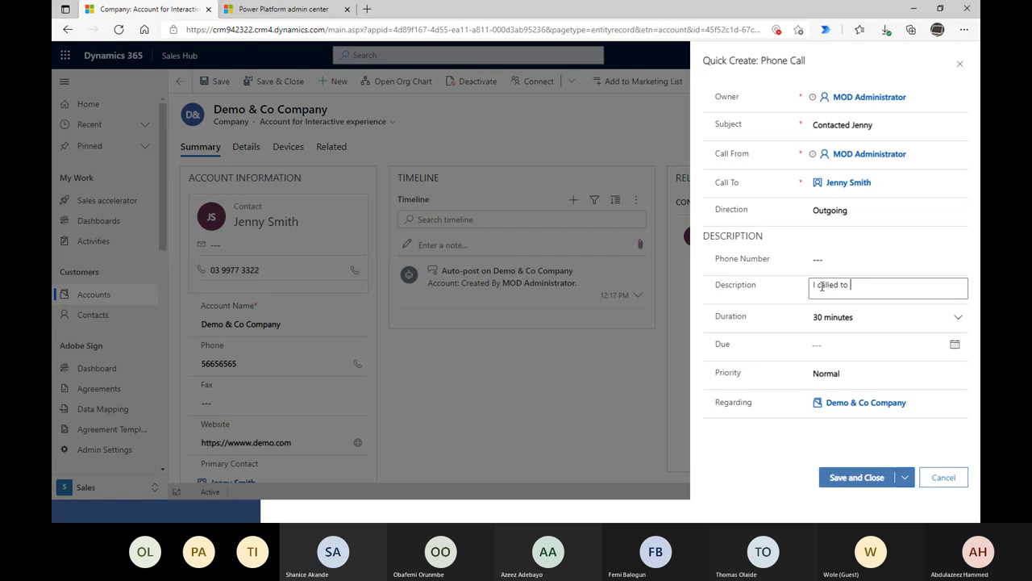
text(find out)
key(BackSpace)
key(BackSpace)
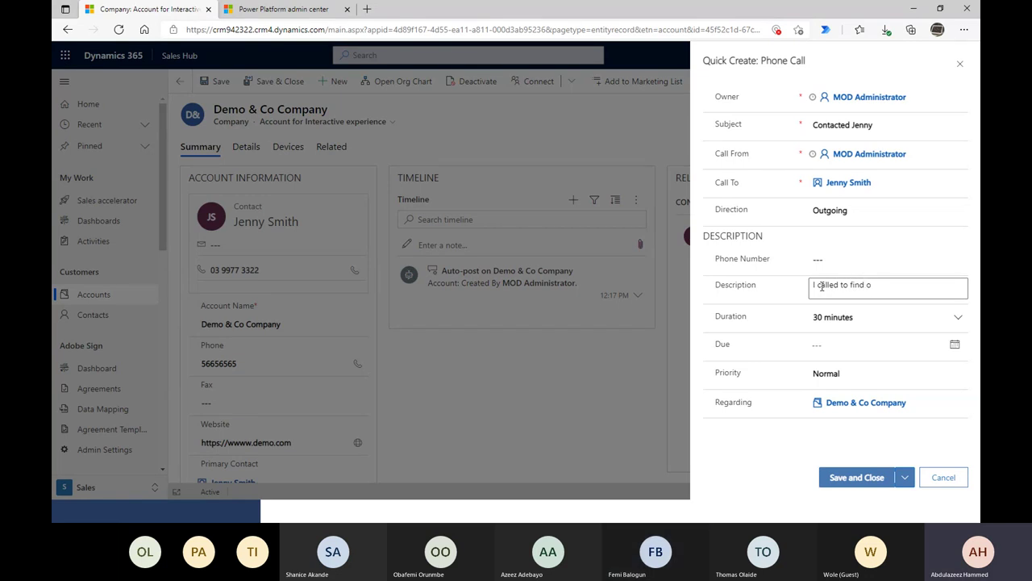
text(ut if she is in)
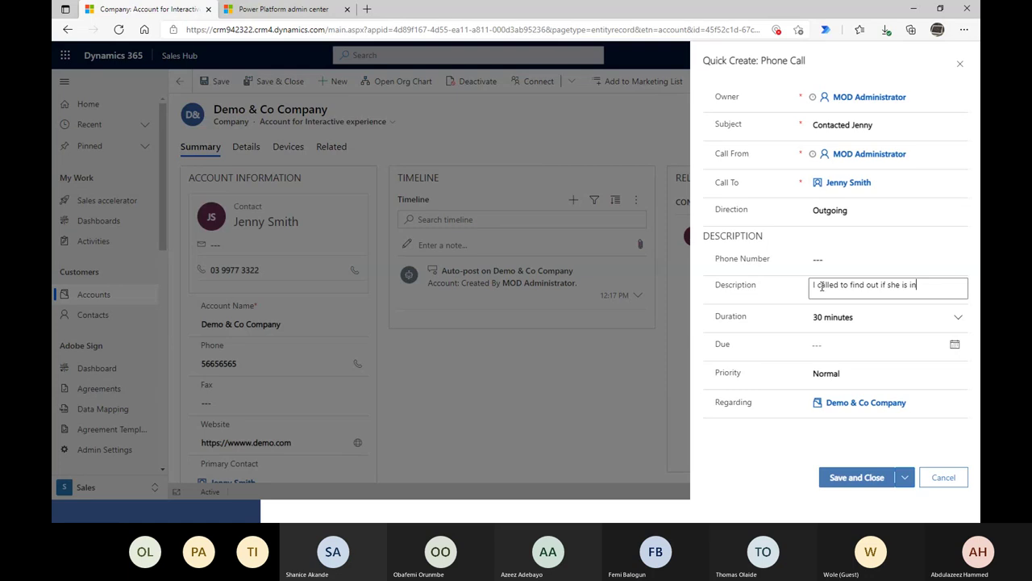
text(terested in our)
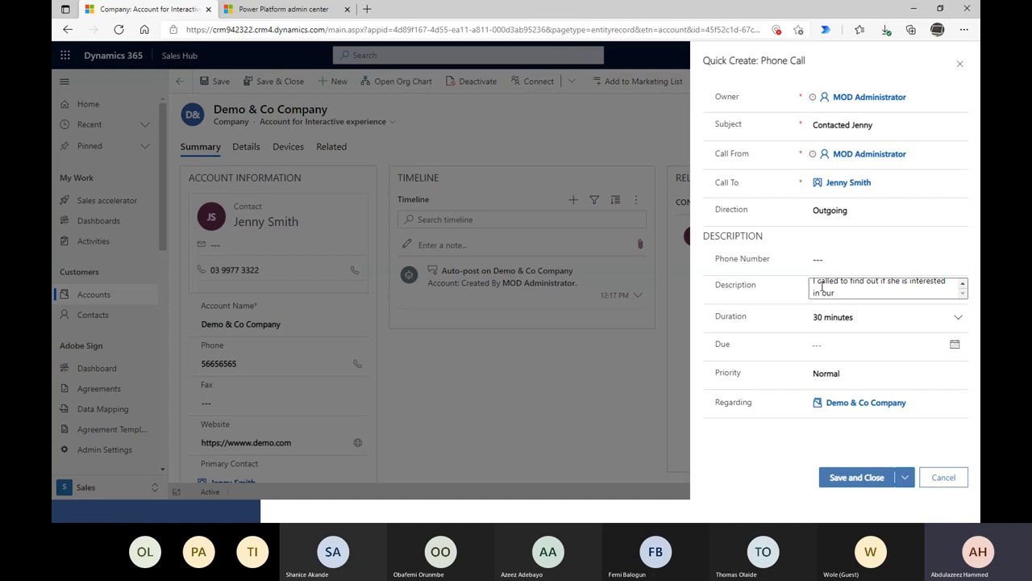
text( new)
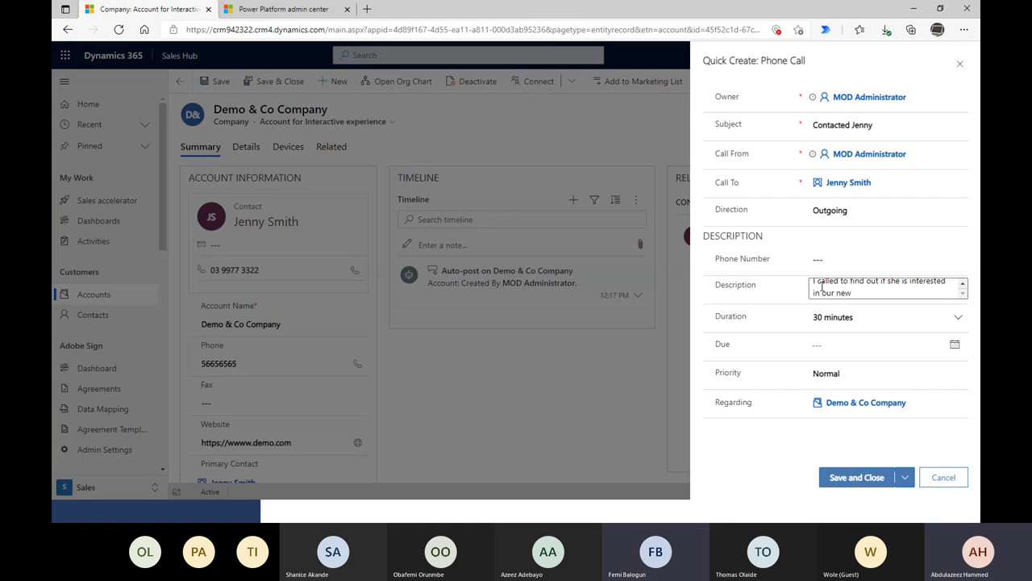
text( ryres)
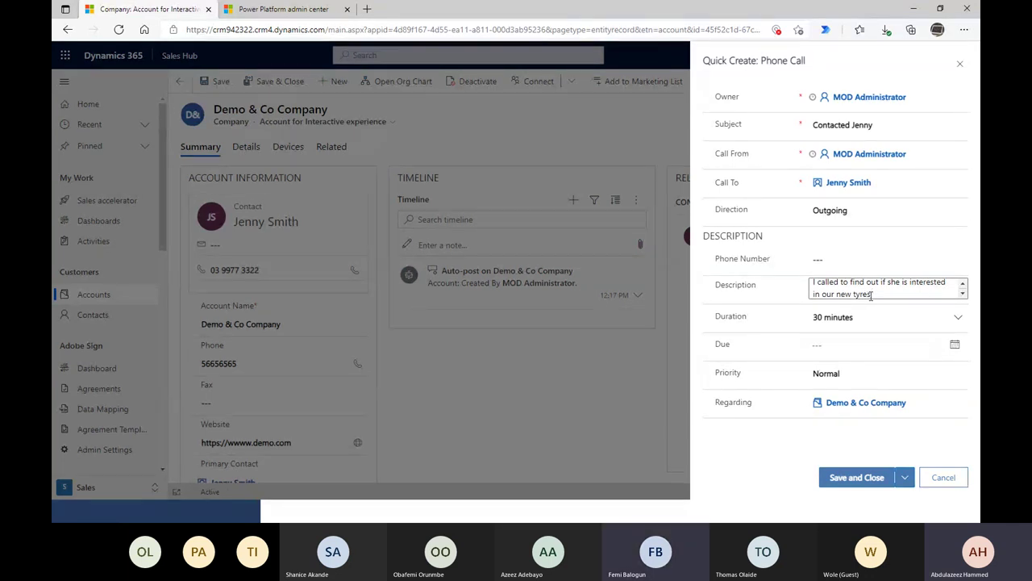
double_click(863, 295)
text(Sof)
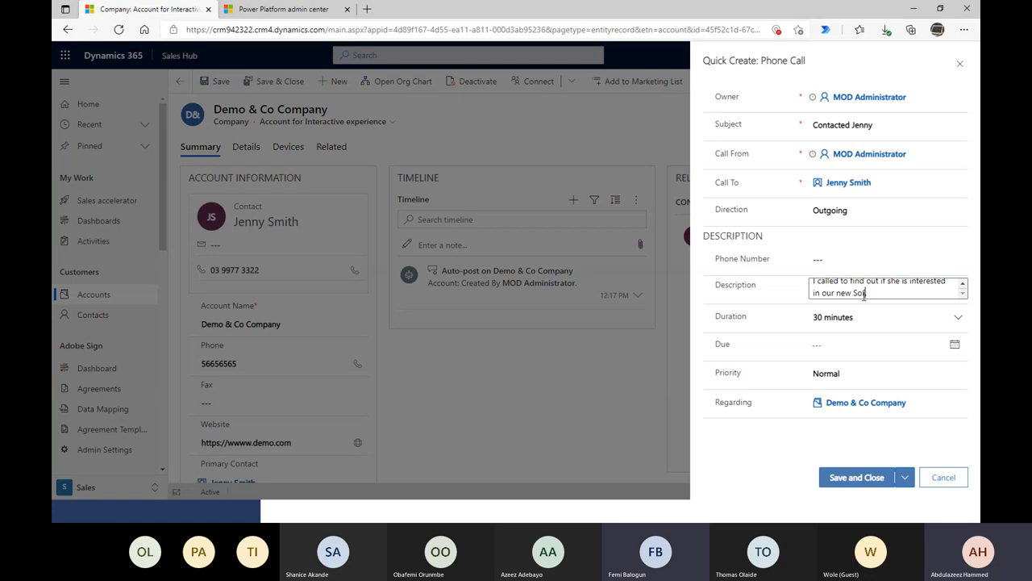
text(tware.)
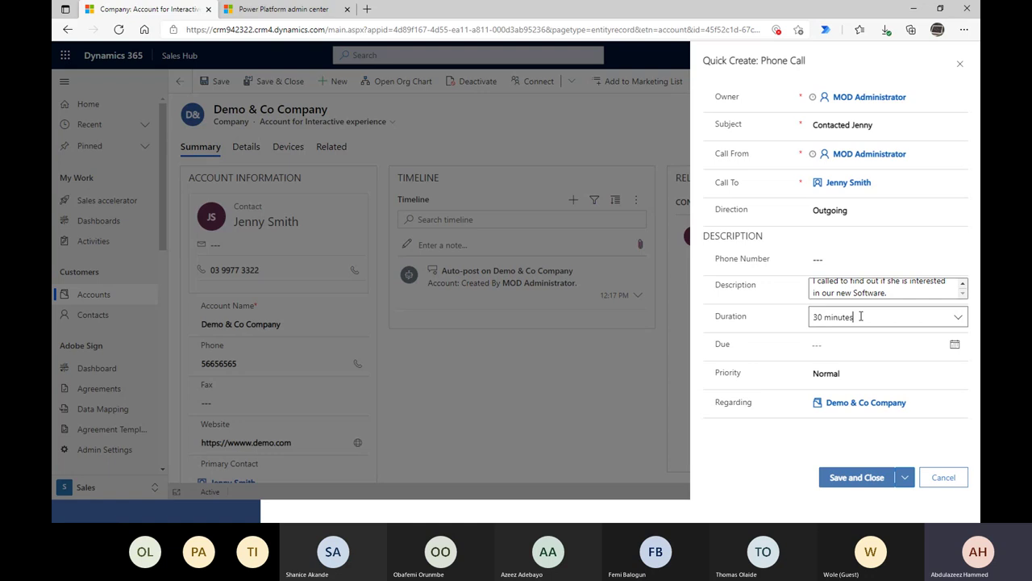
- Set the call Duration to 5 minutes and save and close the phone call
key(Tab)
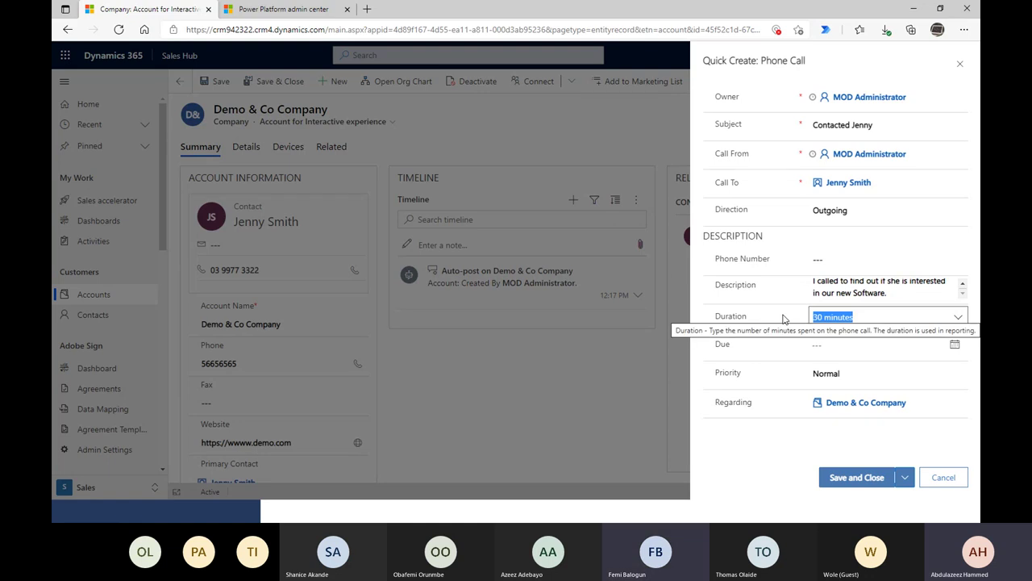
text(5)
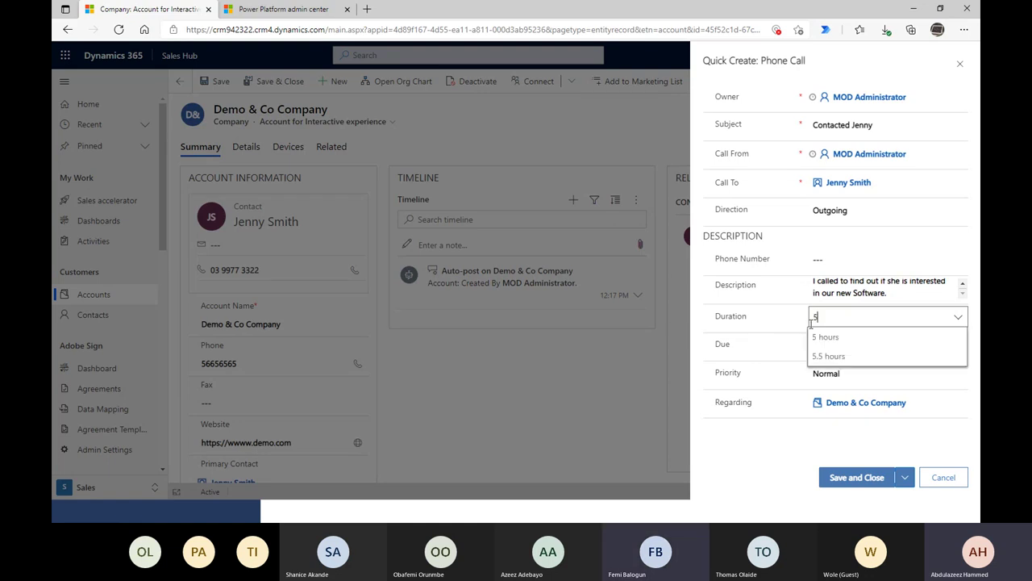
click(762, 342)
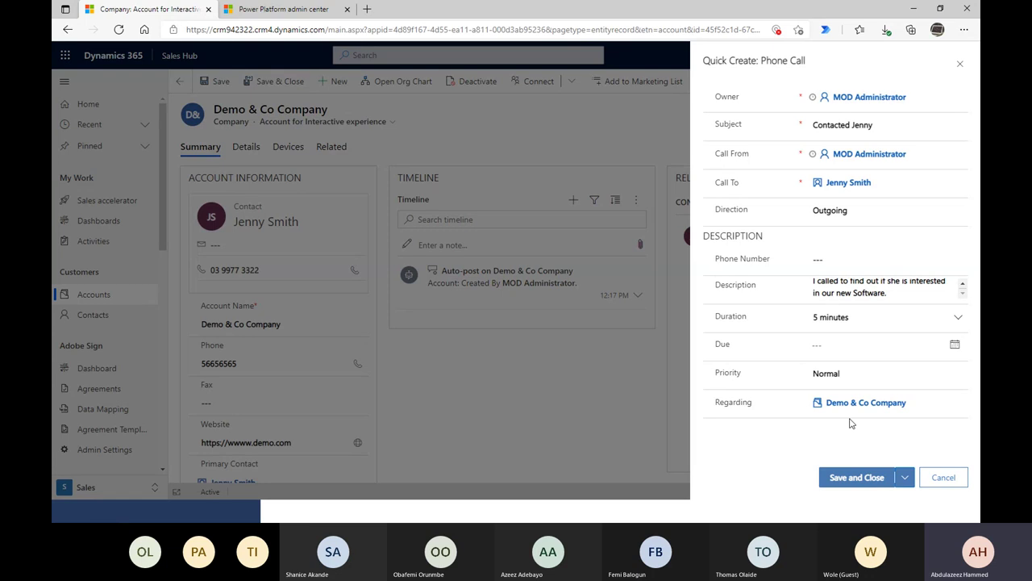
click(854, 481)
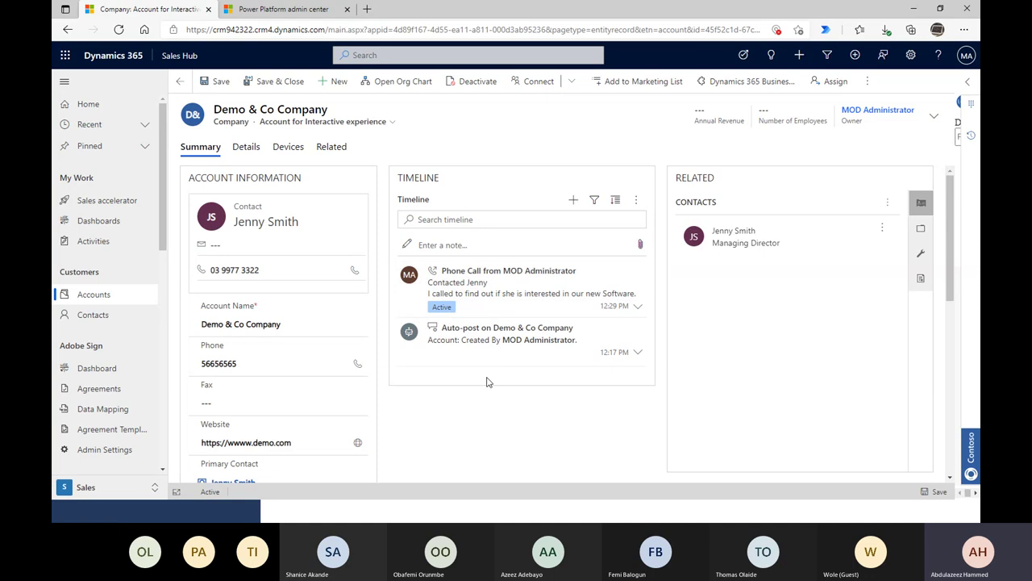
- Add a new Email activity from the Demo & Co Company timeline
click(568, 206)
click(608, 245)
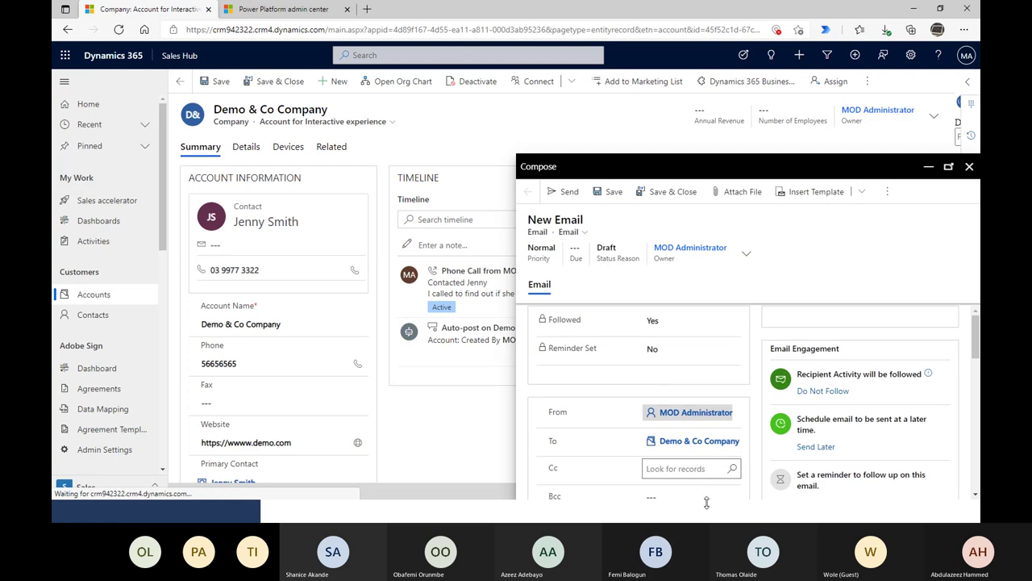
- Scroll through the new email form and review its recipient
scroll(707, 500, down, 2)
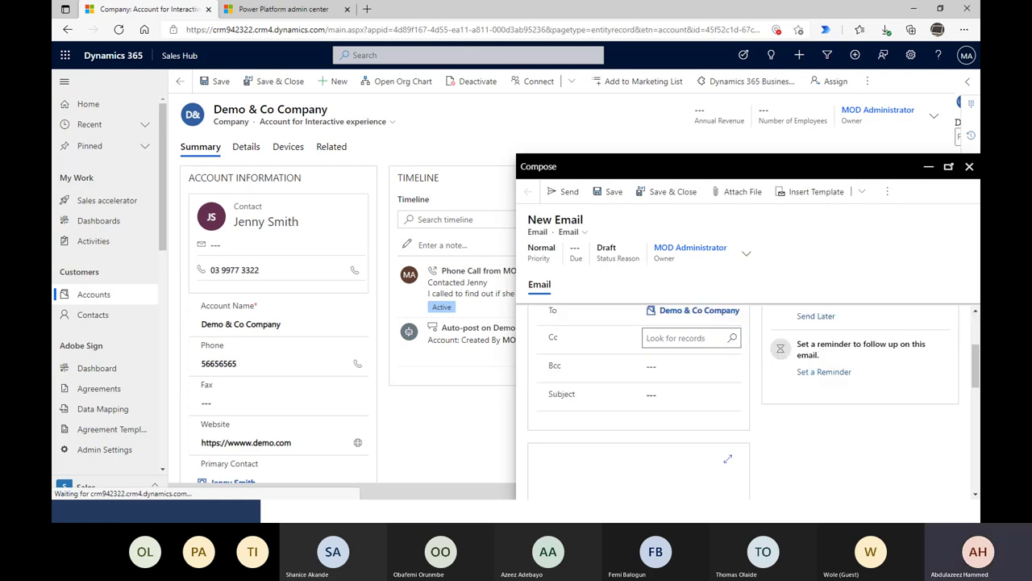
scroll(893, 385, up, 2)
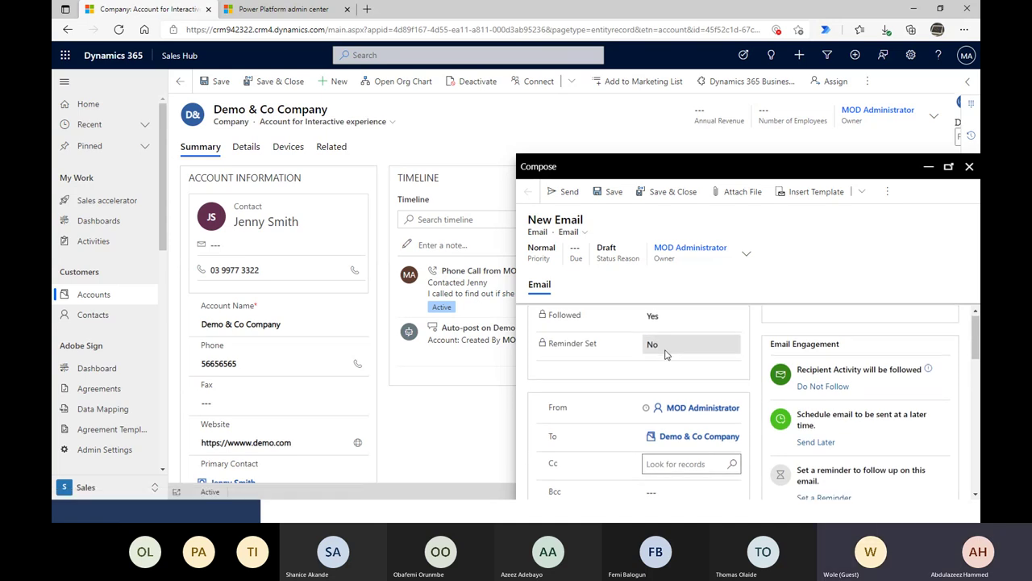
scroll(668, 359, down, 1)
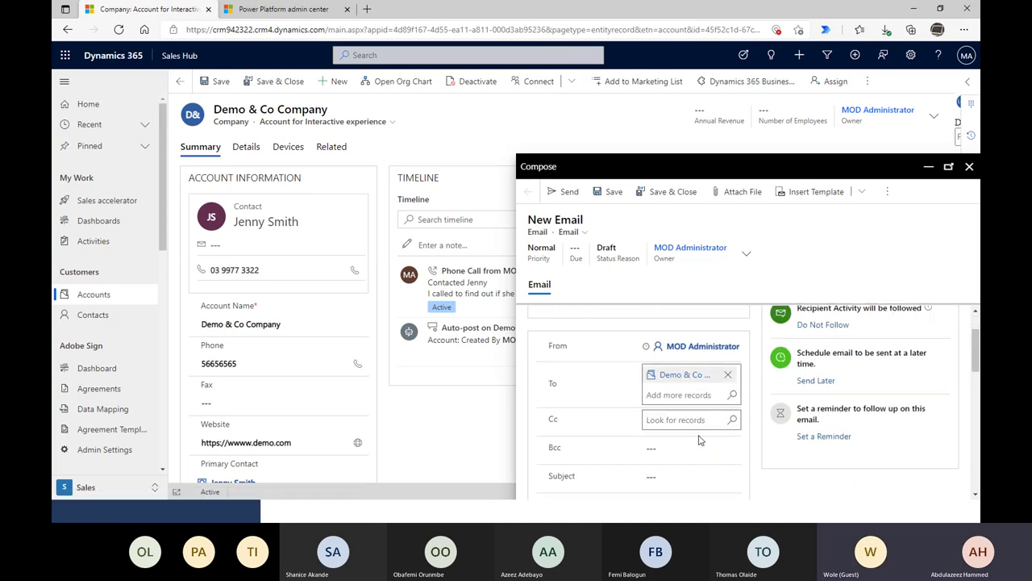
click(698, 370)
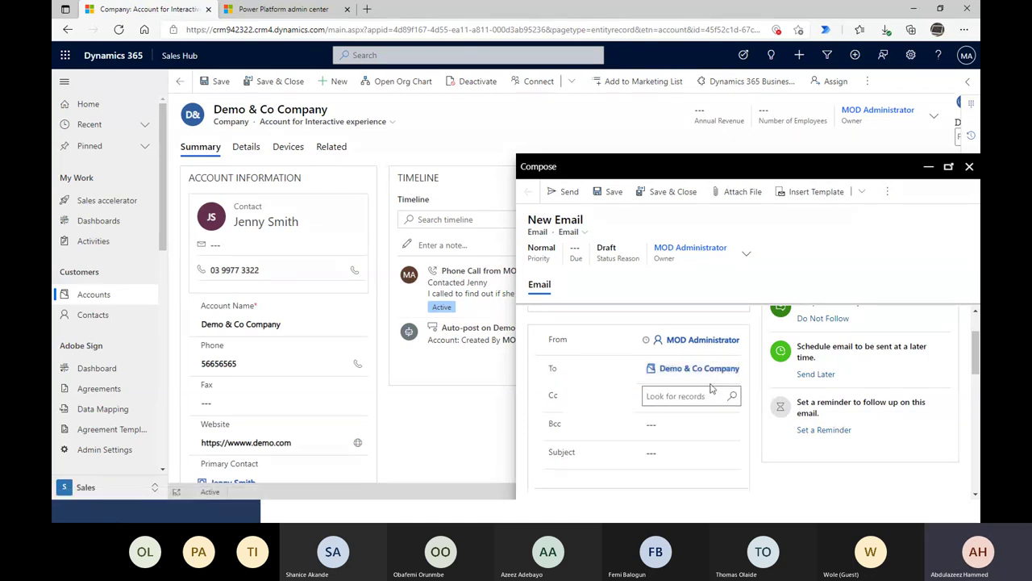
scroll(769, 456, down, 1)
scroll(768, 455, down, 1)
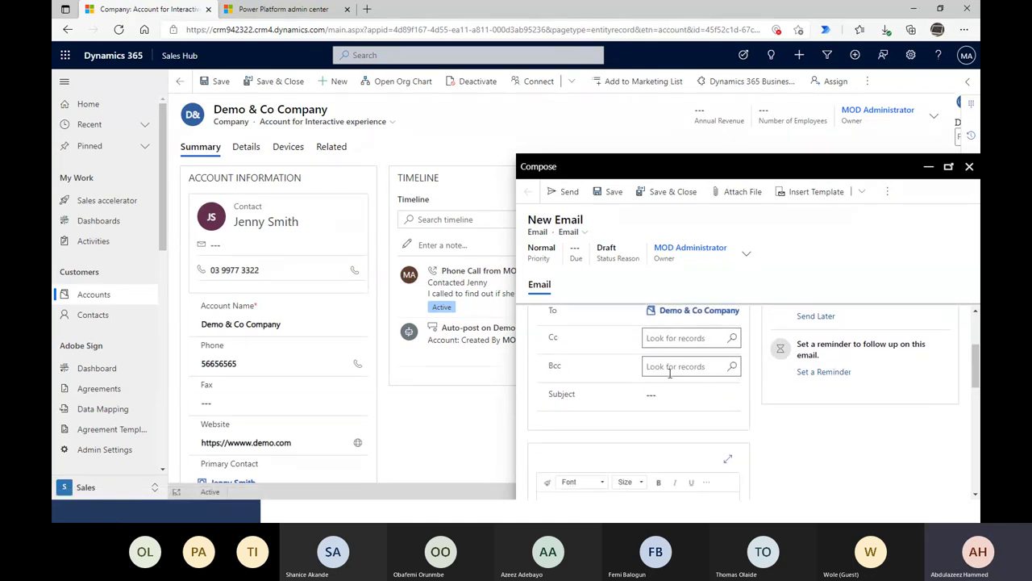
click(655, 308)
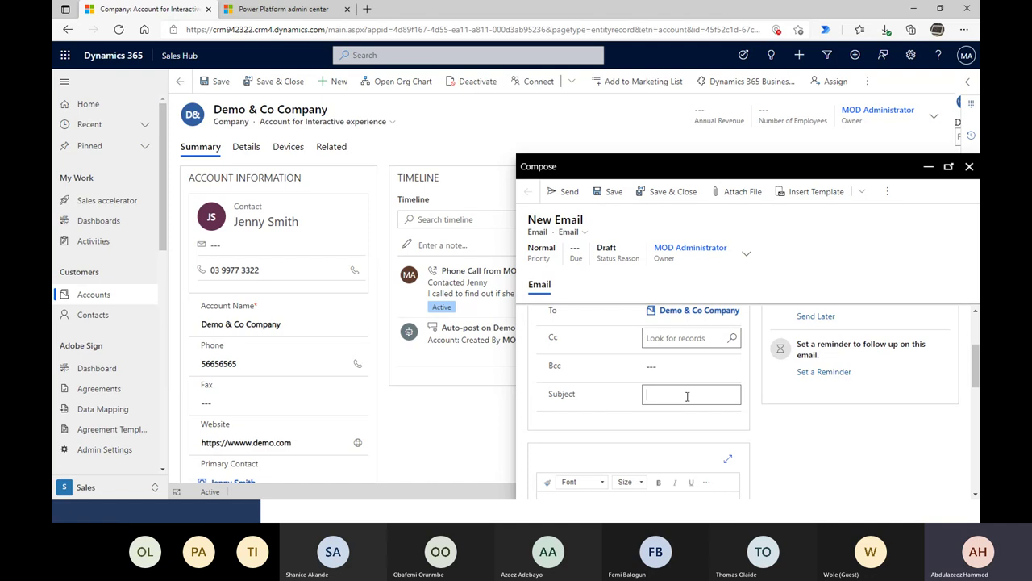
- Enter the subject 'About our Products', deleting the leftover stray text
text(Quoet)
text(Interes)
text(ted)
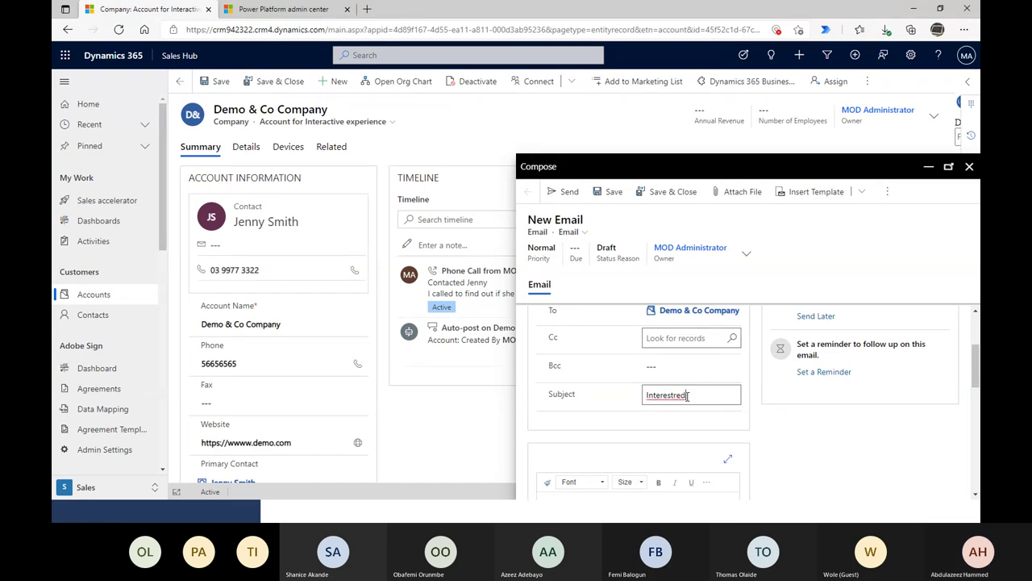
key(BackSpace)
key(BackSpace)
key(BackSpace)
key(Home)
text(About our )
text(Products)
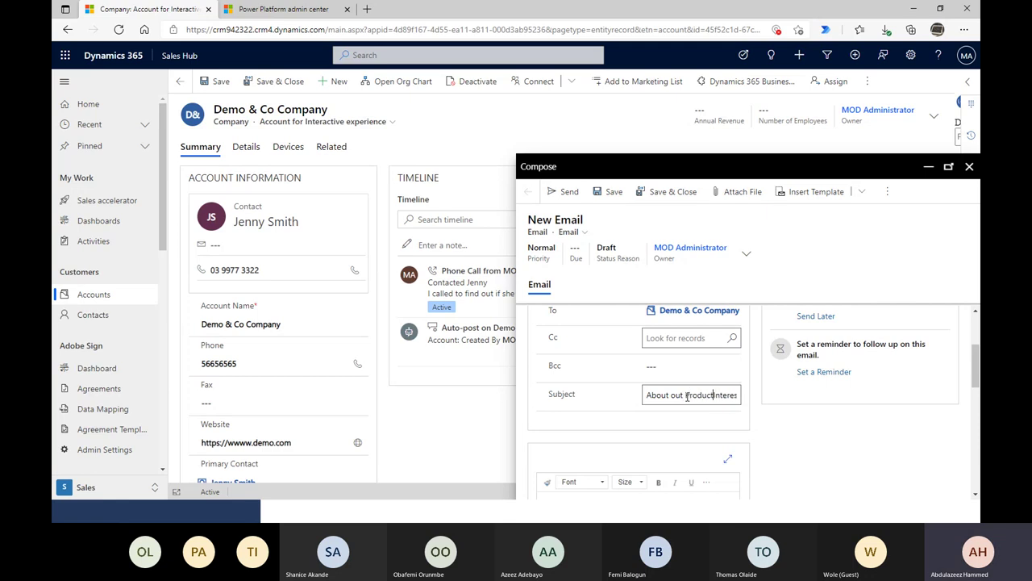
key(ctrl+Delete)
scroll(726, 442, down, 2)
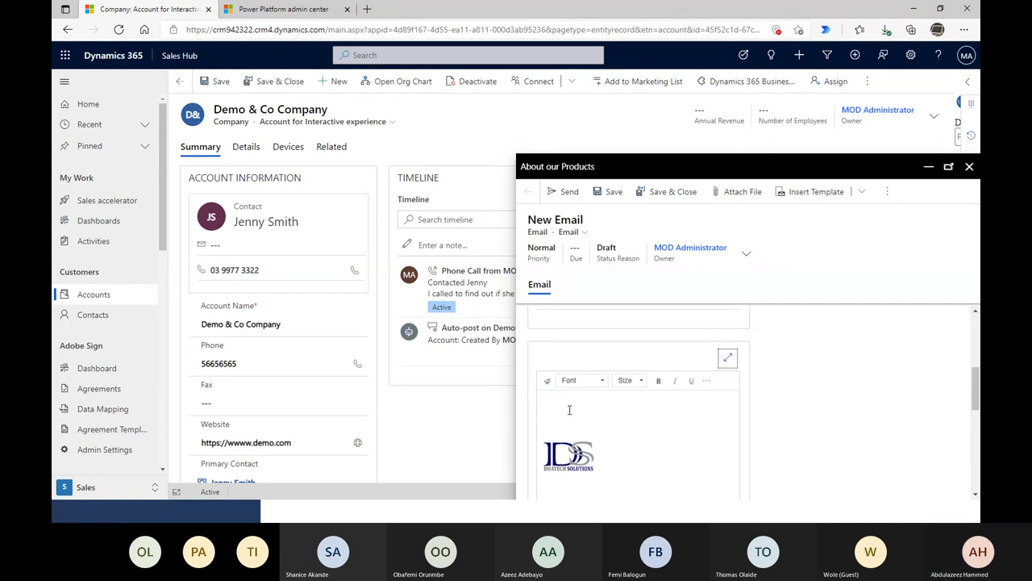
- Replace the test text with a greeting to the contact and a short line, then send the email
scroll(724, 355, up, 1)
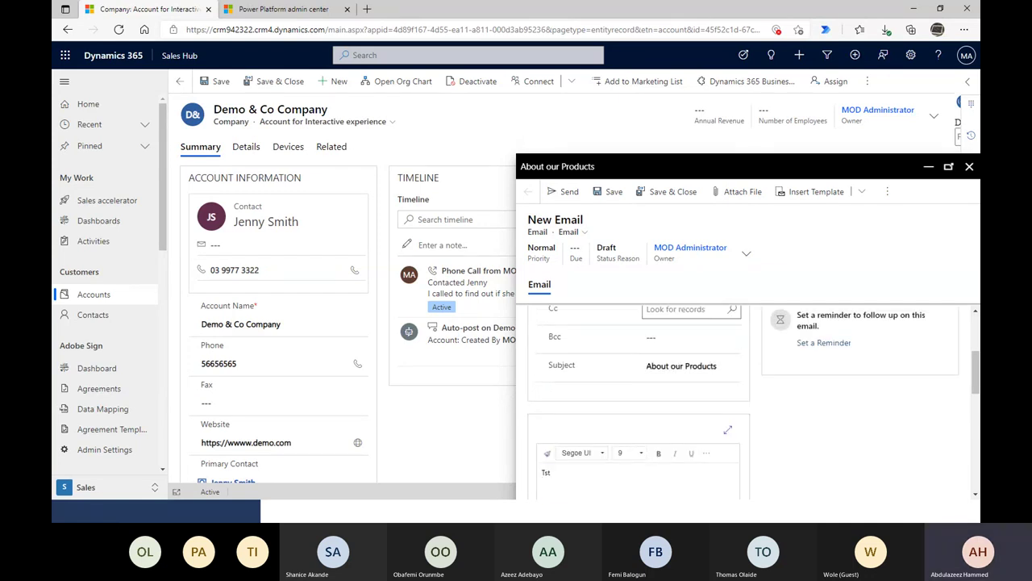
click(558, 483)
text(Tst)
drag(564, 475, 529, 479)
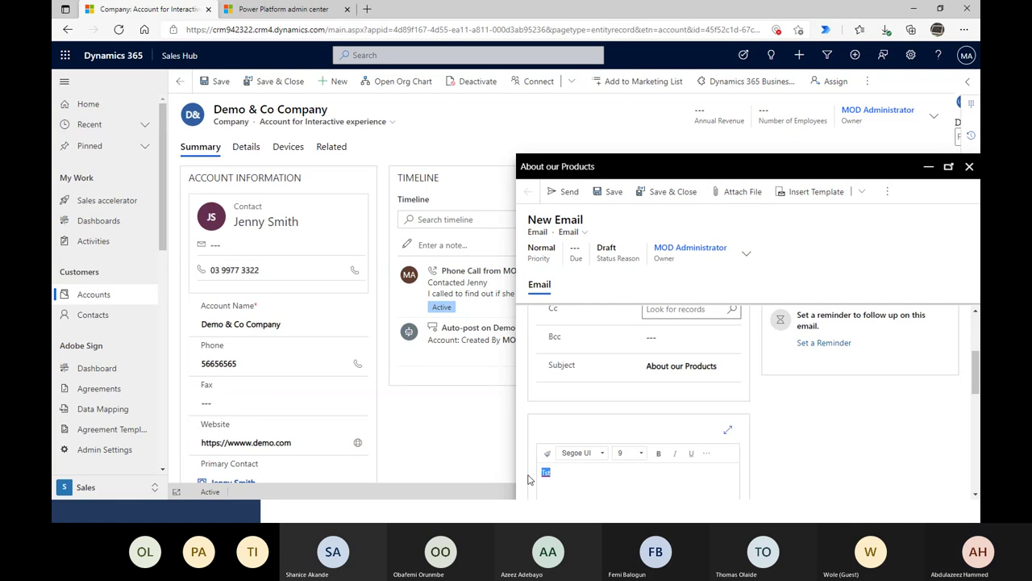
key(BackSpace)
key(BackSpace)
key(BackSpace)
key(BackSpace)
key(BackSpace)
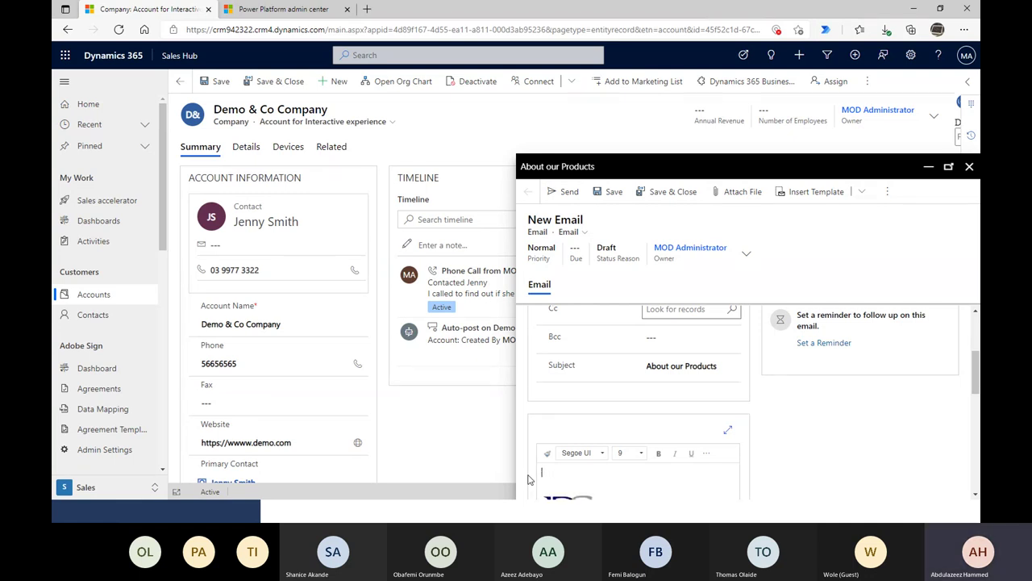
text(hello Jy)
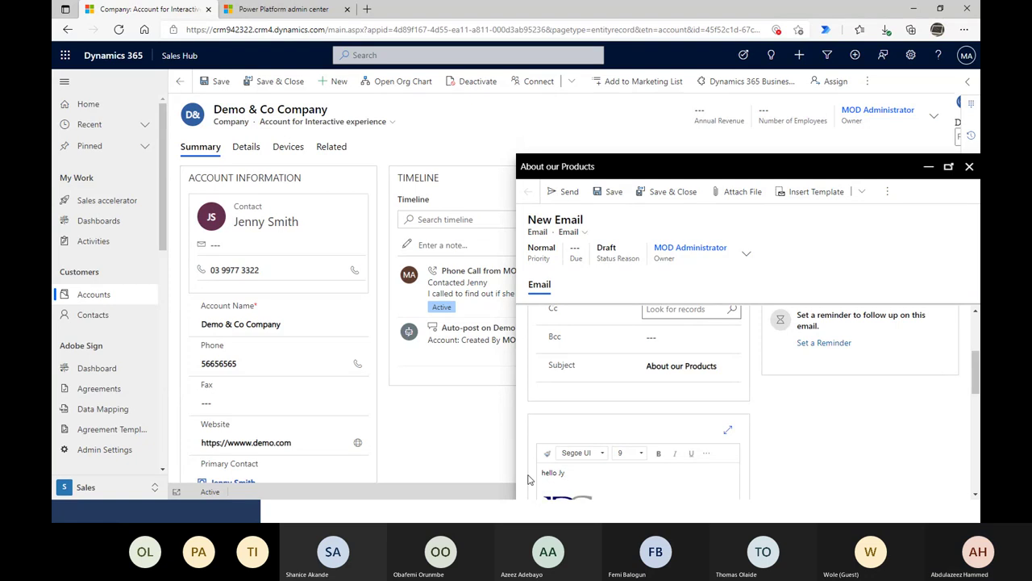
text(enny,)
key(Return)
text(thththtmioned)
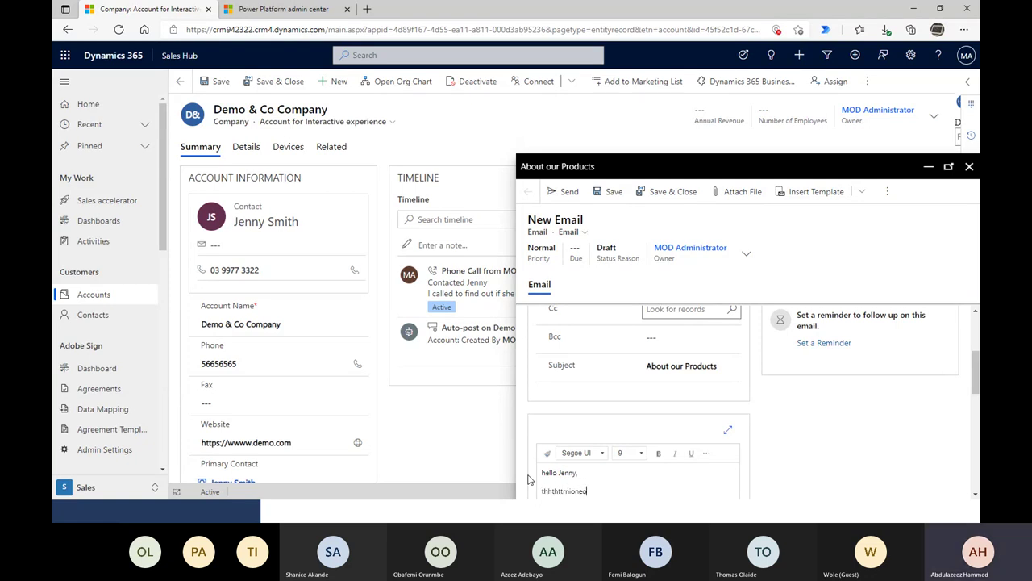
scroll(549, 387, up, 1)
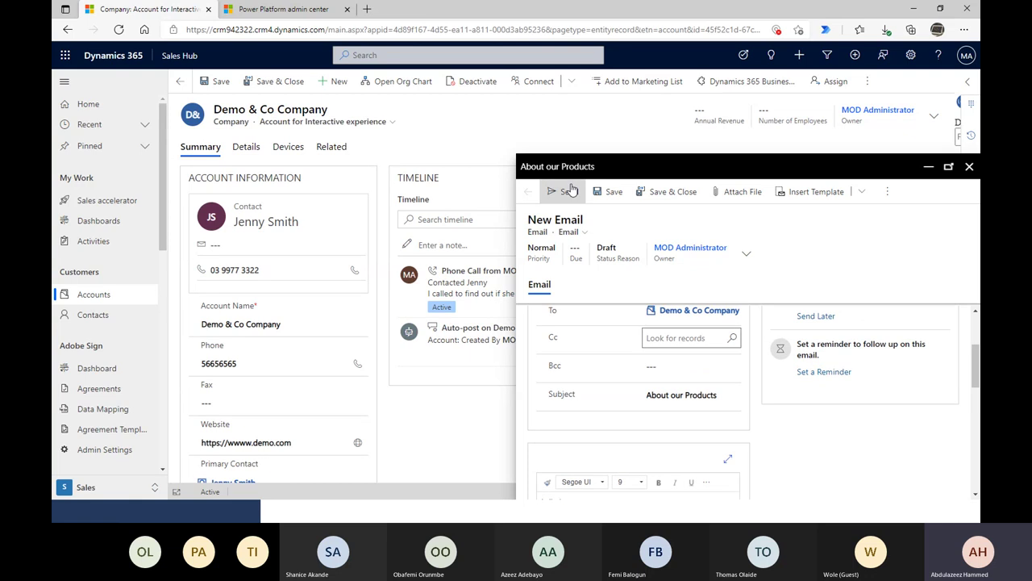
click(569, 191)
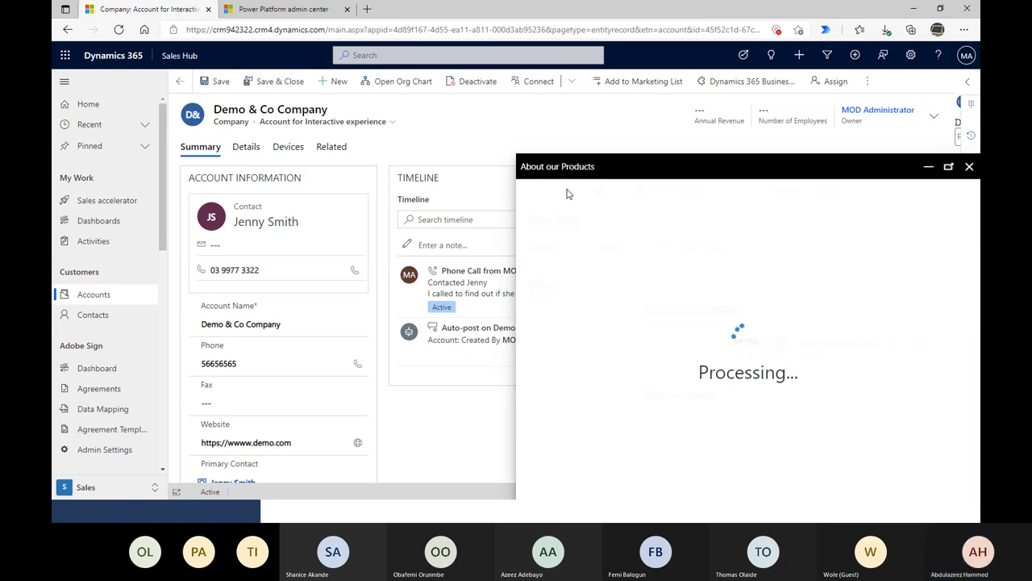
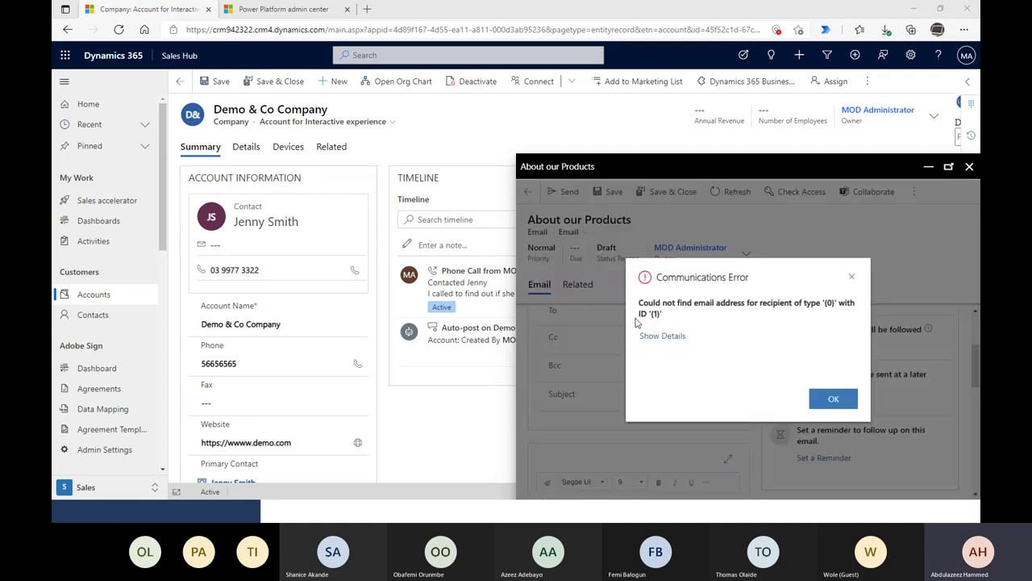
- Dismiss the missing-recipient Communications Error and close the unsent 'About our Products' email
drag(667, 318, 636, 304)
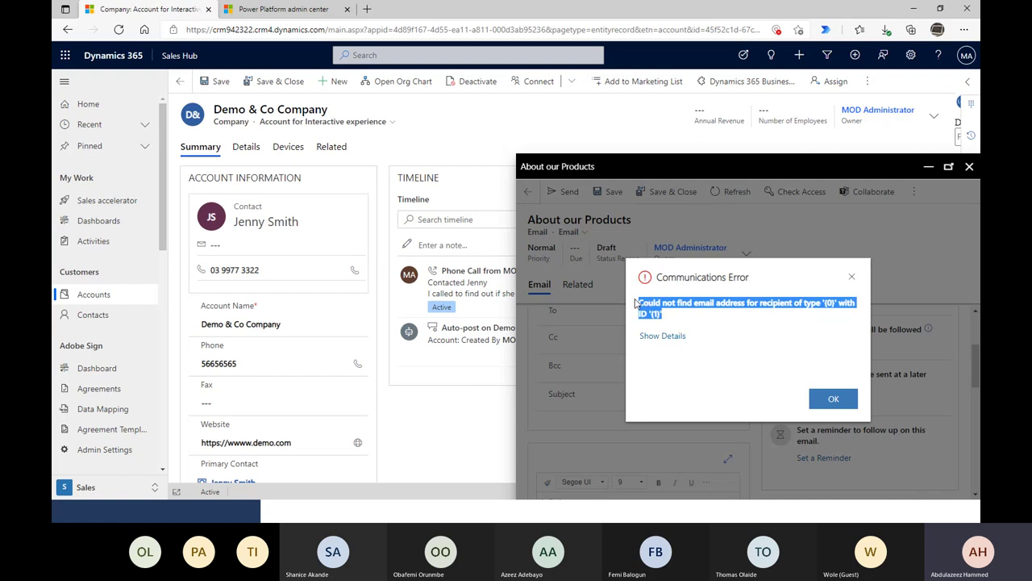
click(657, 336)
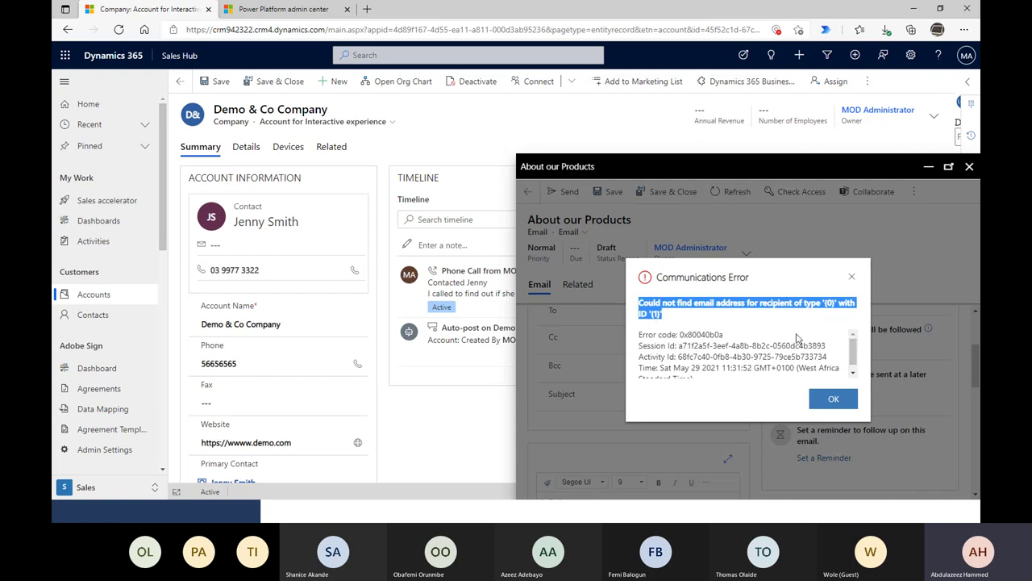
click(852, 277)
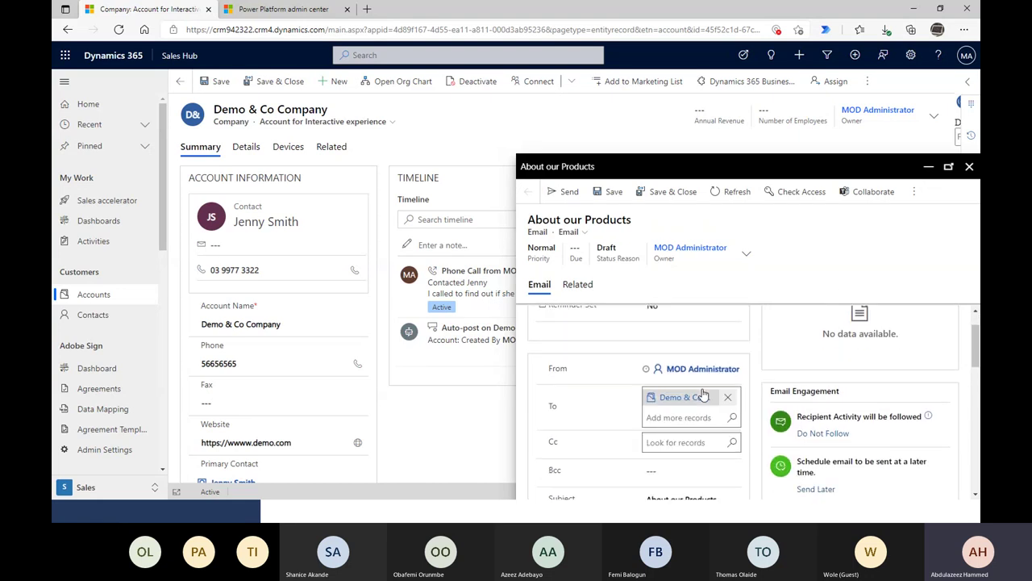
click(657, 415)
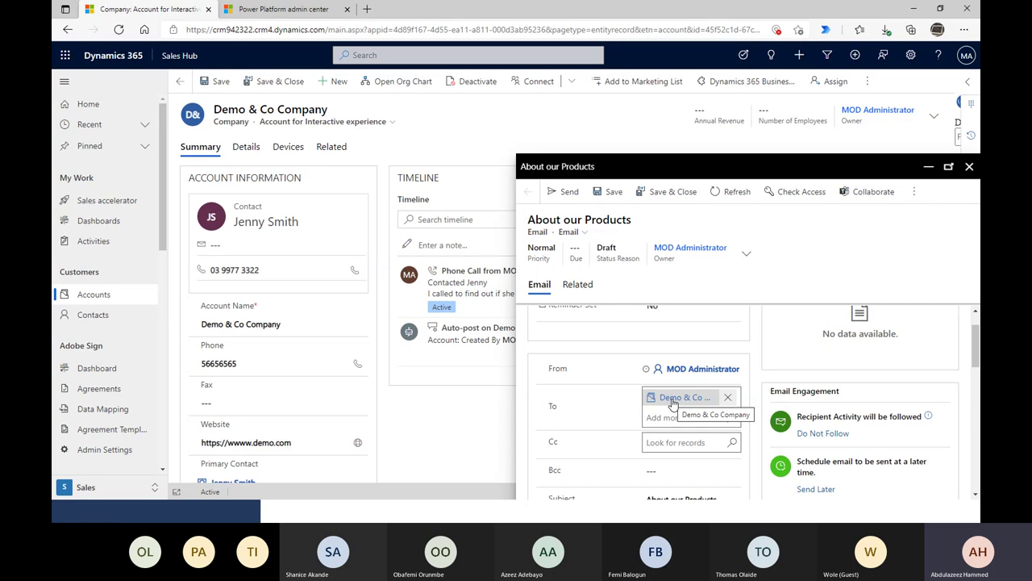
click(970, 167)
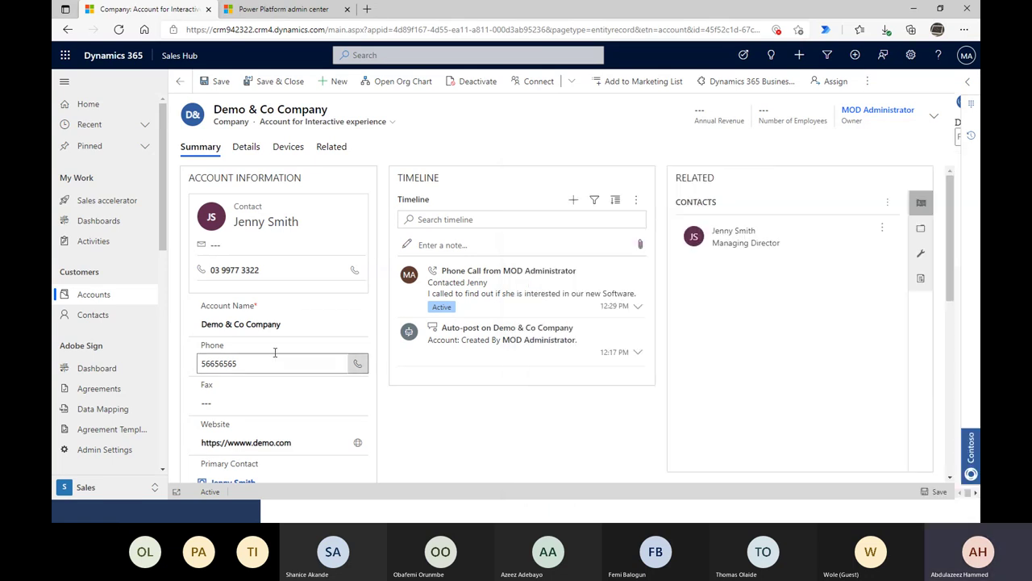
- Open the account's primary contact and search the page for the Email field
click(269, 224)
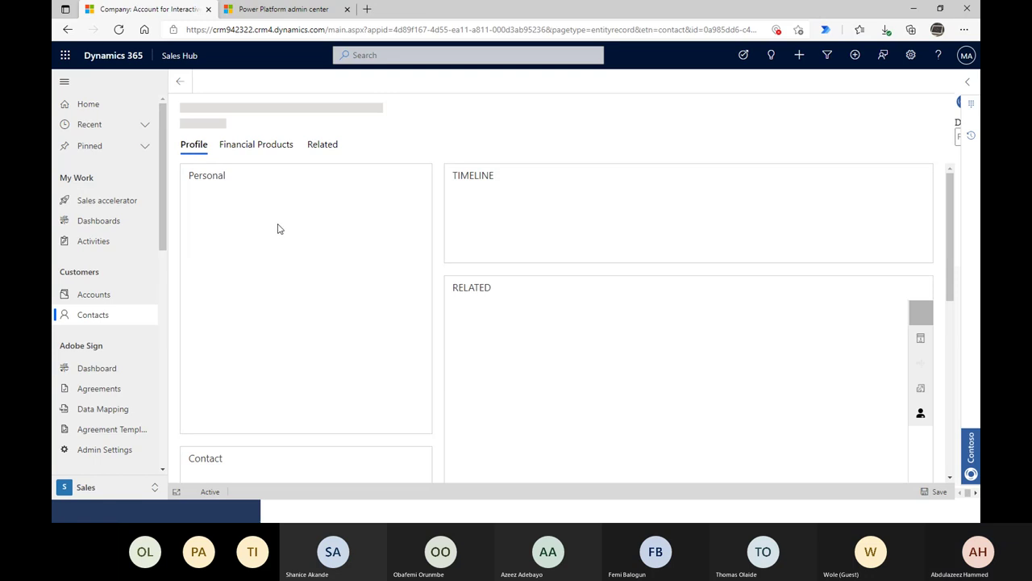
click(312, 256)
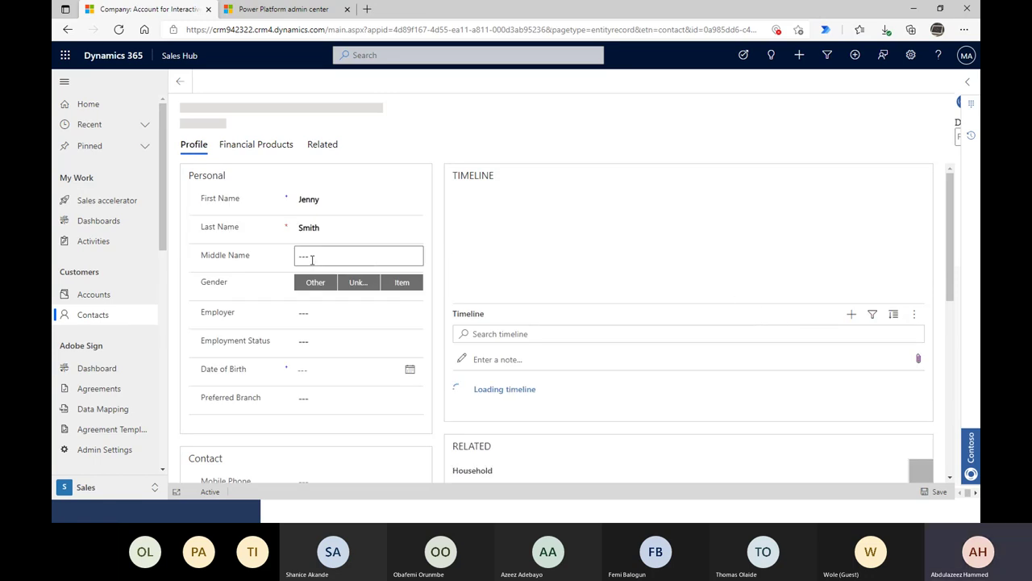
scroll(637, 408, down, 2)
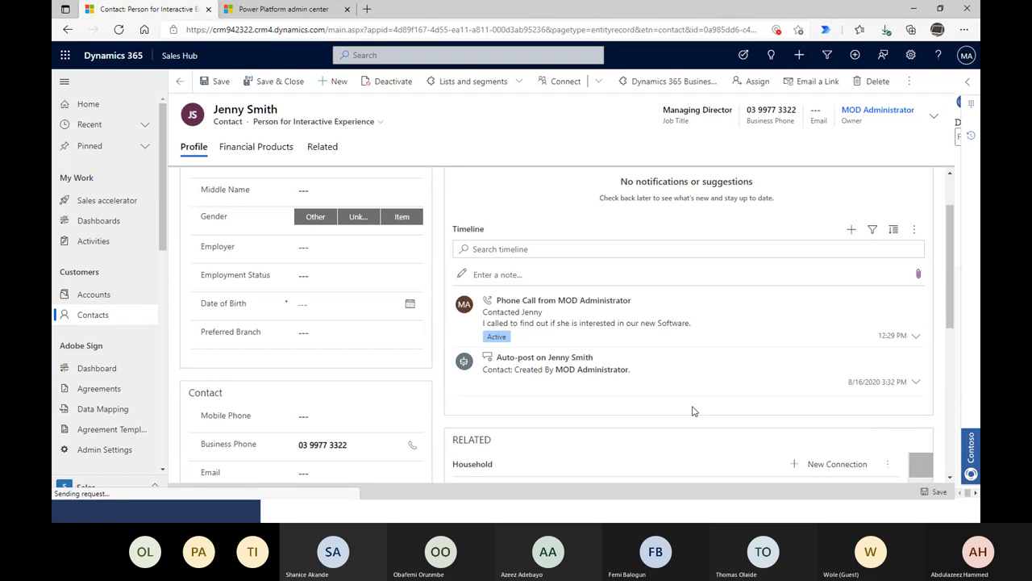
scroll(280, 324, down, 5)
scroll(279, 325, up, 6)
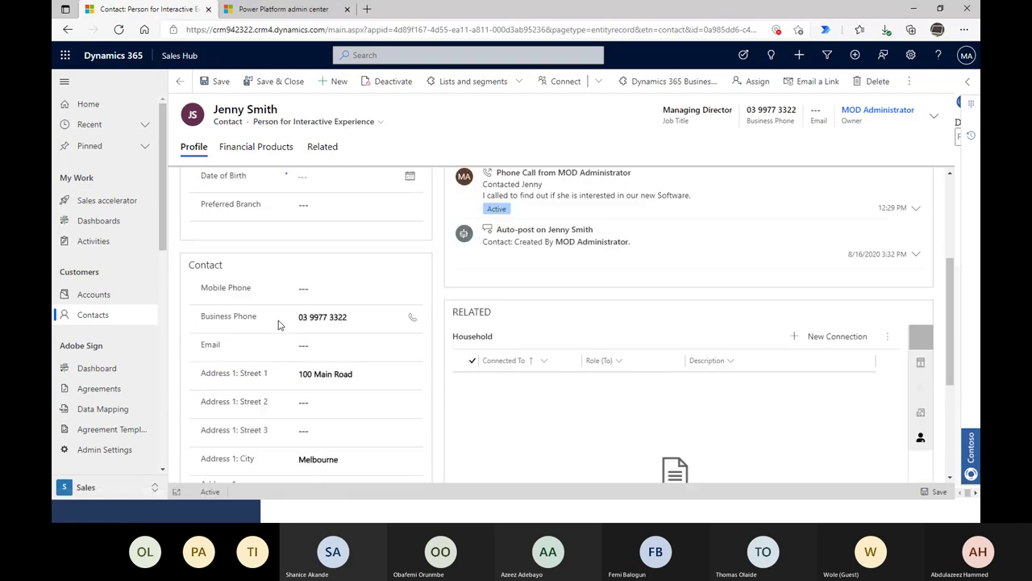
scroll(278, 324, down, 2)
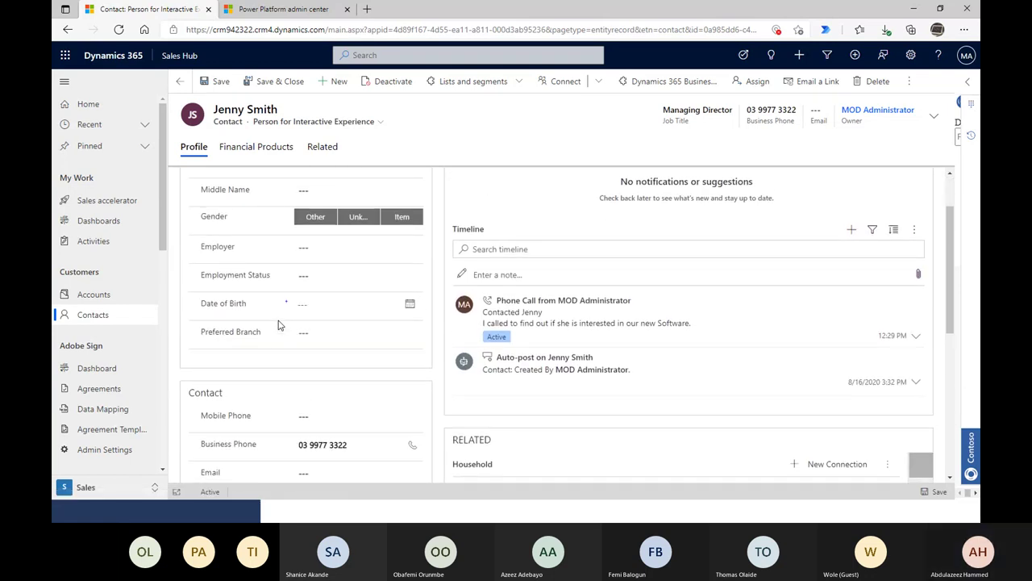
key(ctrl+f)
text(email)
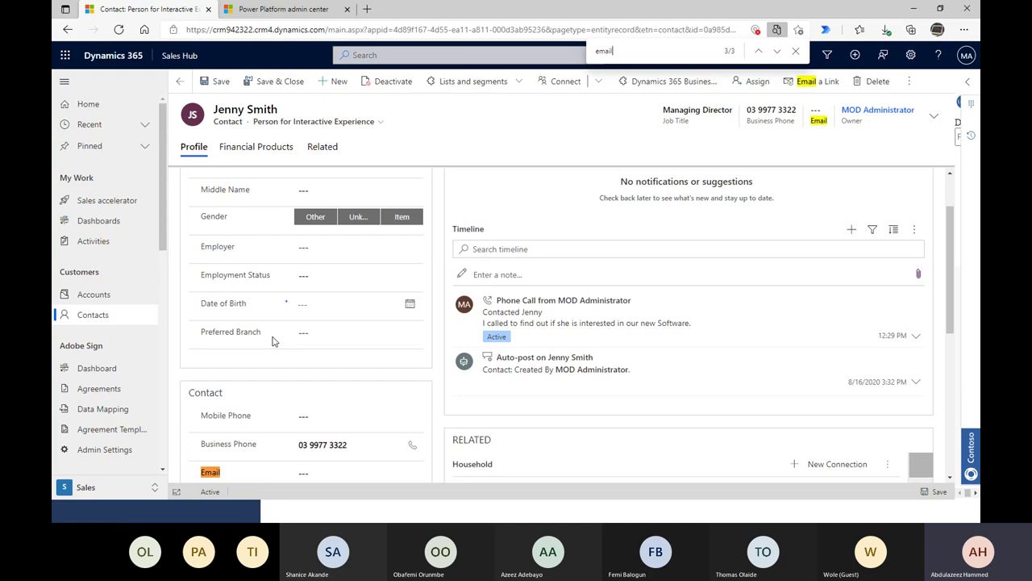
scroll(274, 341, down, 3)
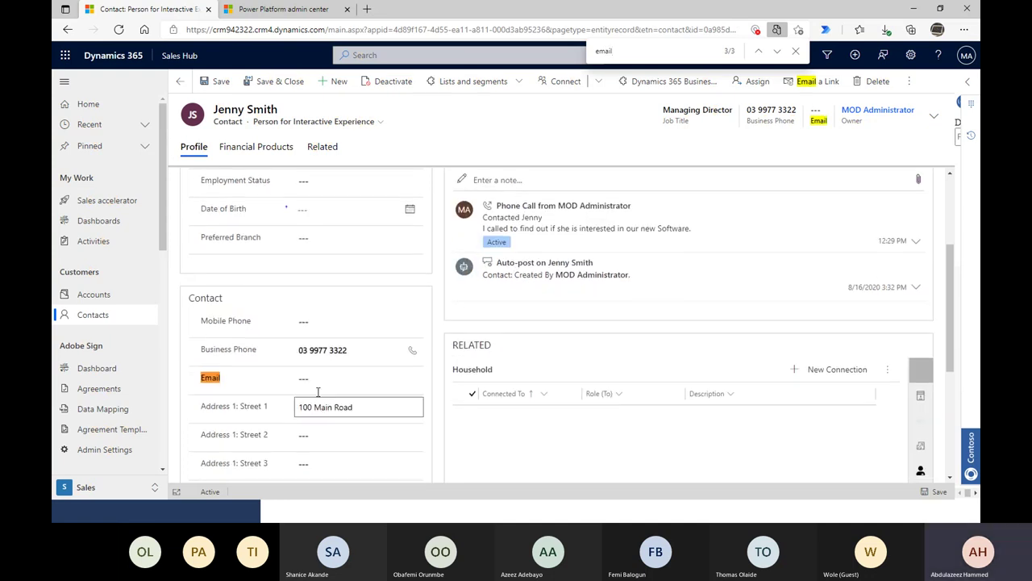
- Enter the contact's email address using a saved browser autofill suggestion
click(313, 381)
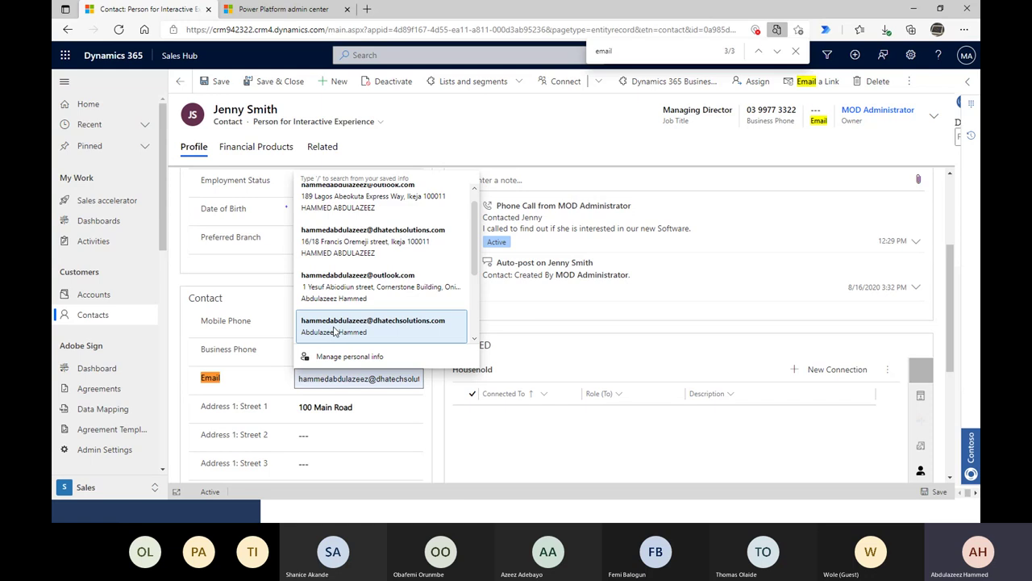
key(ctrl+a)
text(ad)
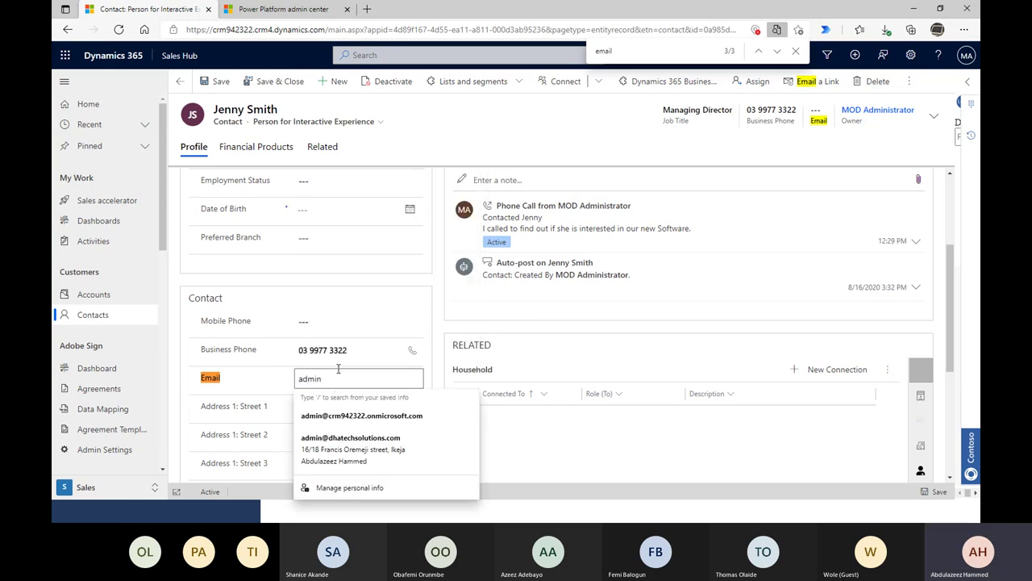
key(ctrl+a)
text(hammed)
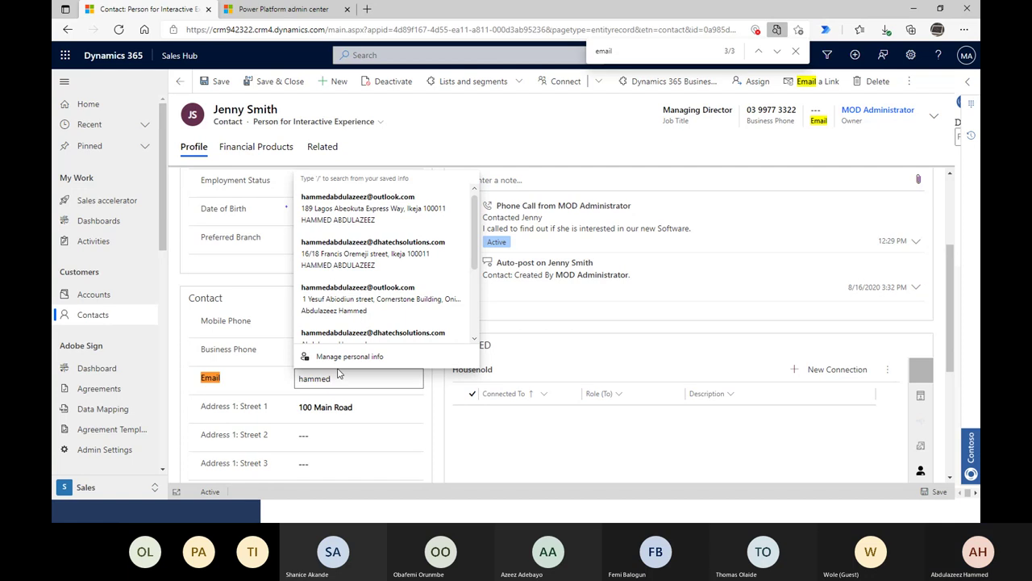
scroll(384, 277, down, 3)
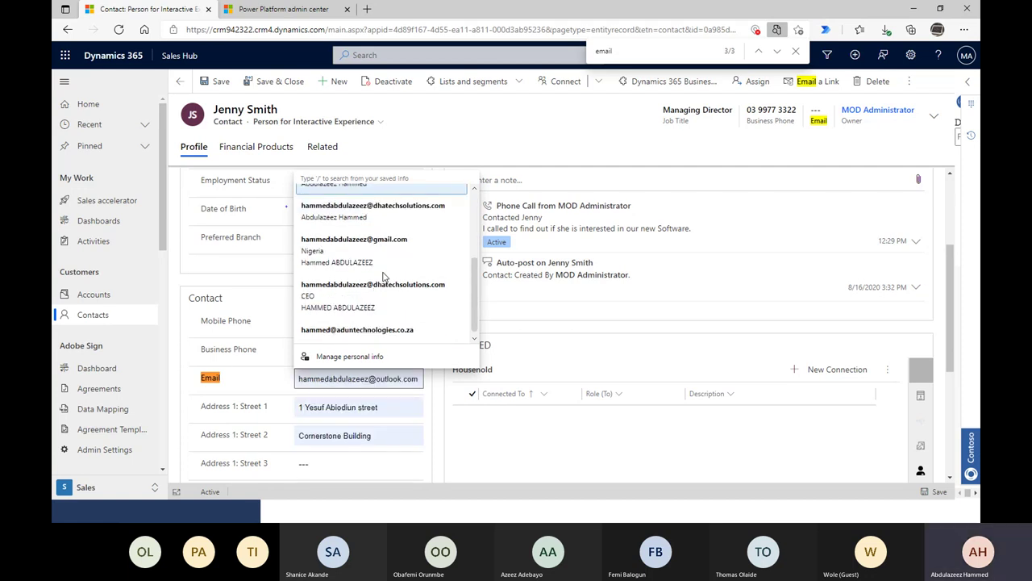
click(384, 277)
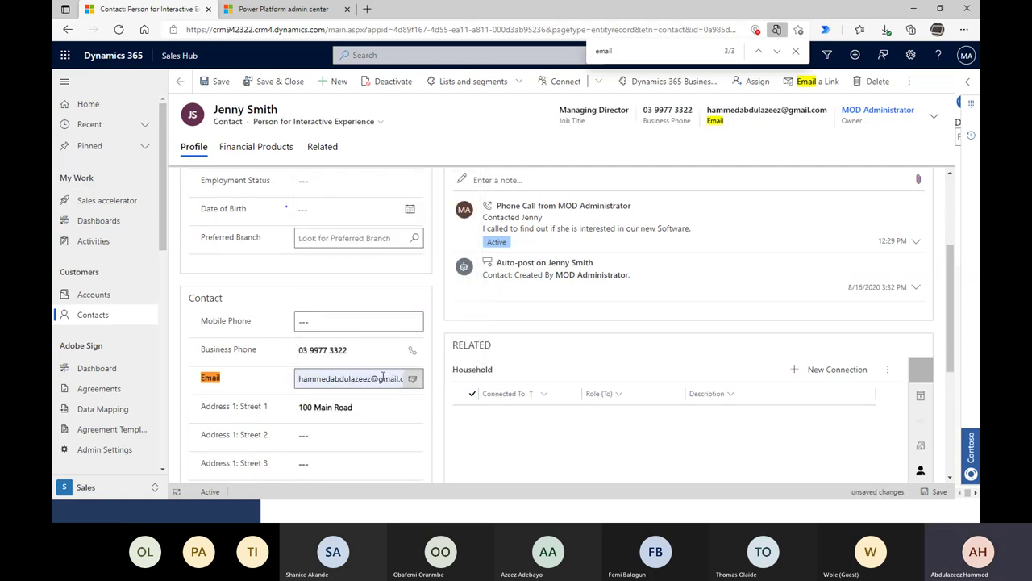
scroll(396, 394, down, 7)
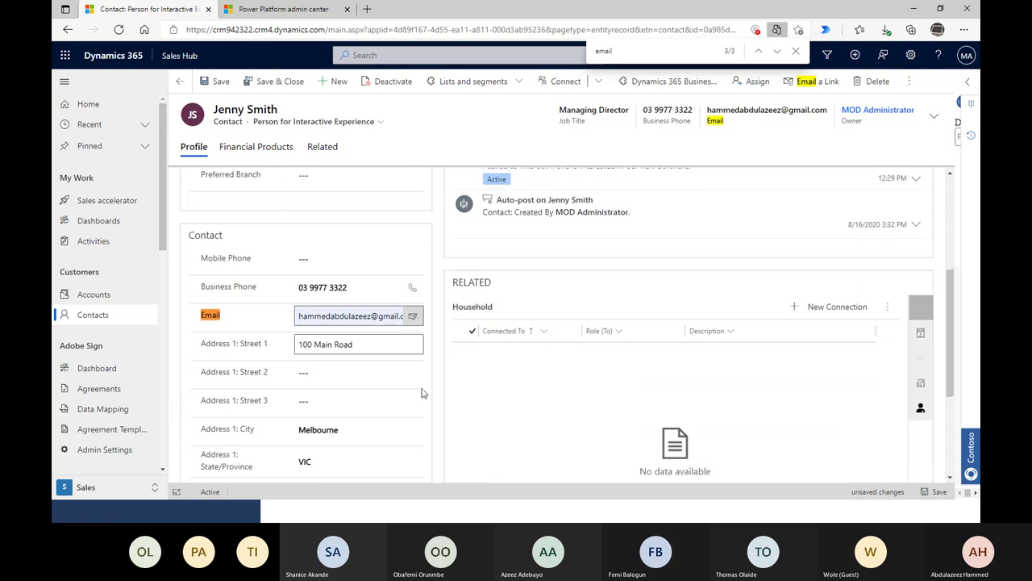
scroll(396, 295, up, 3)
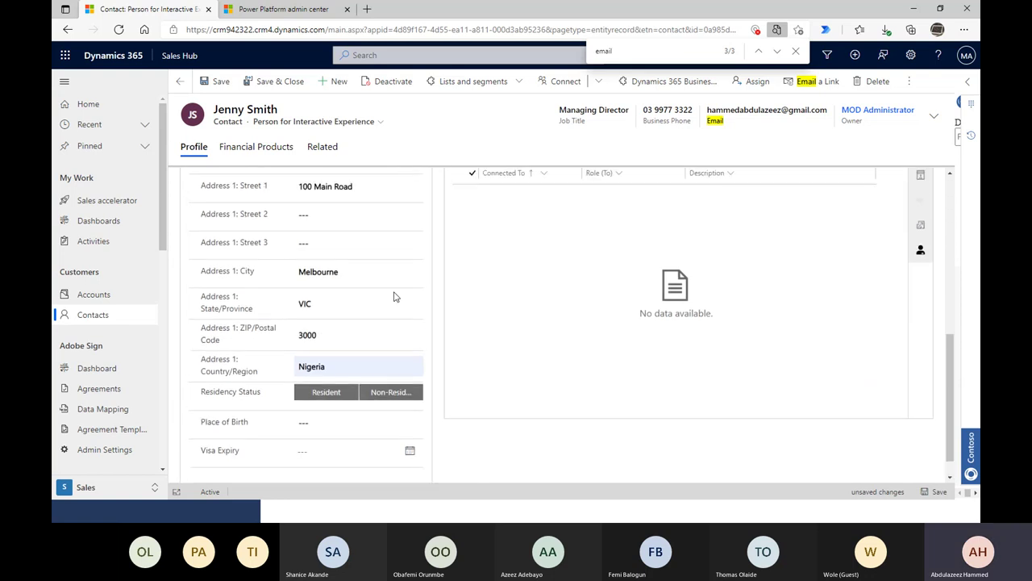
scroll(396, 296, up, 3)
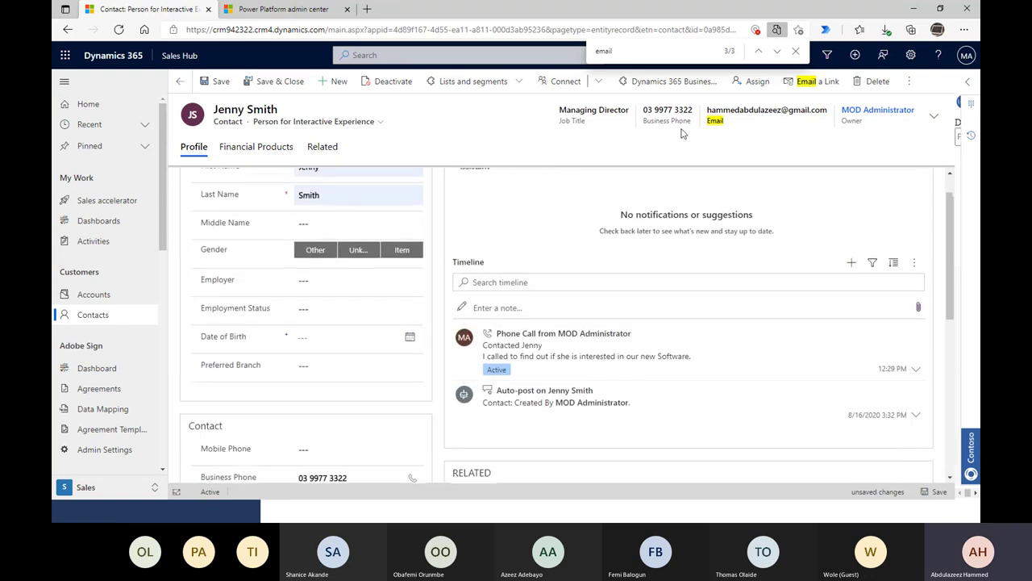
- Try Save & Close on the contact, then cancel the duplicate-records warning
click(283, 82)
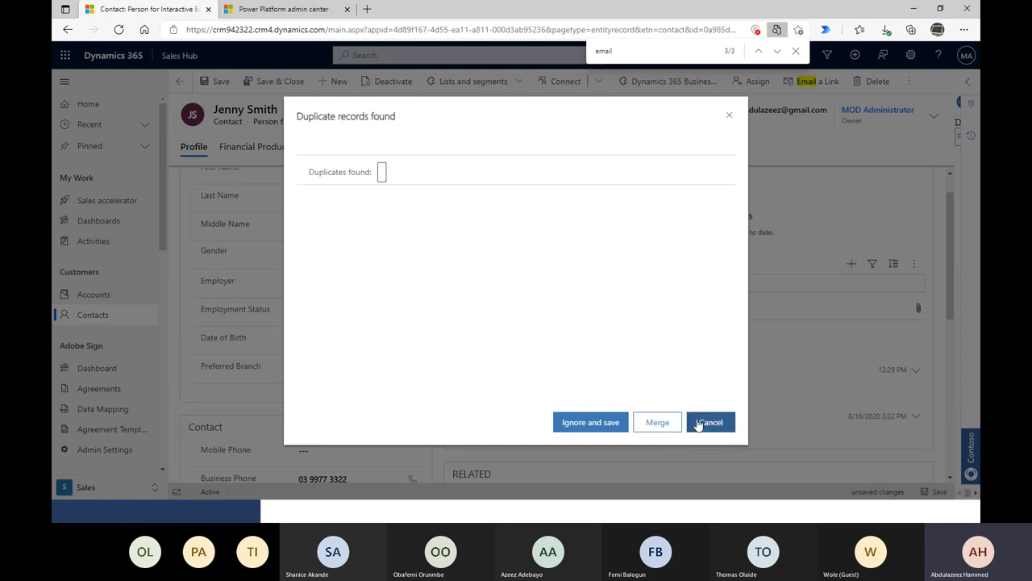
click(698, 422)
scroll(379, 339, down, 3)
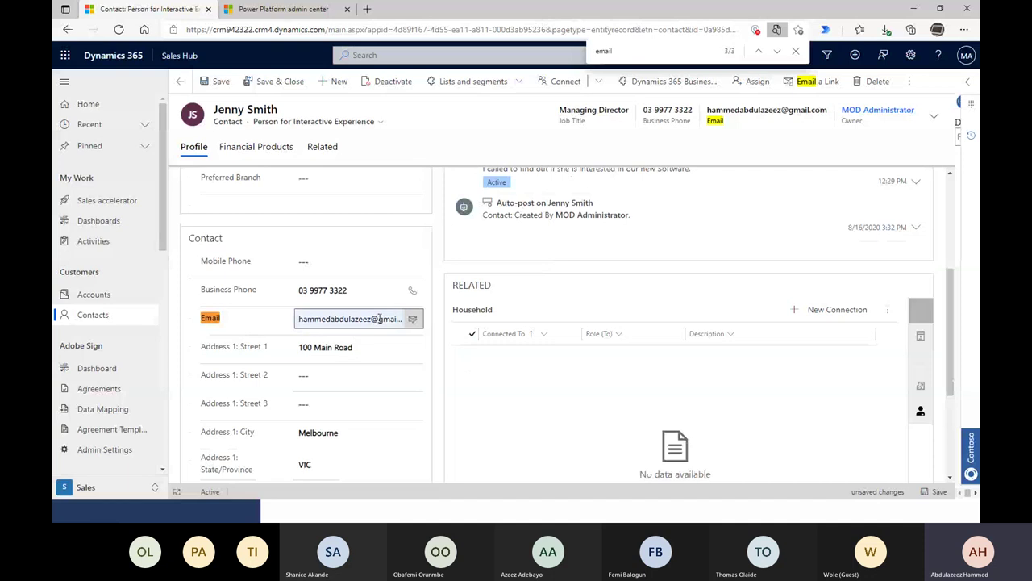
- Replace the email with the tenant admin address, retry saving, and cancel the duplicate warning
click(379, 319)
triple_click(380, 320)
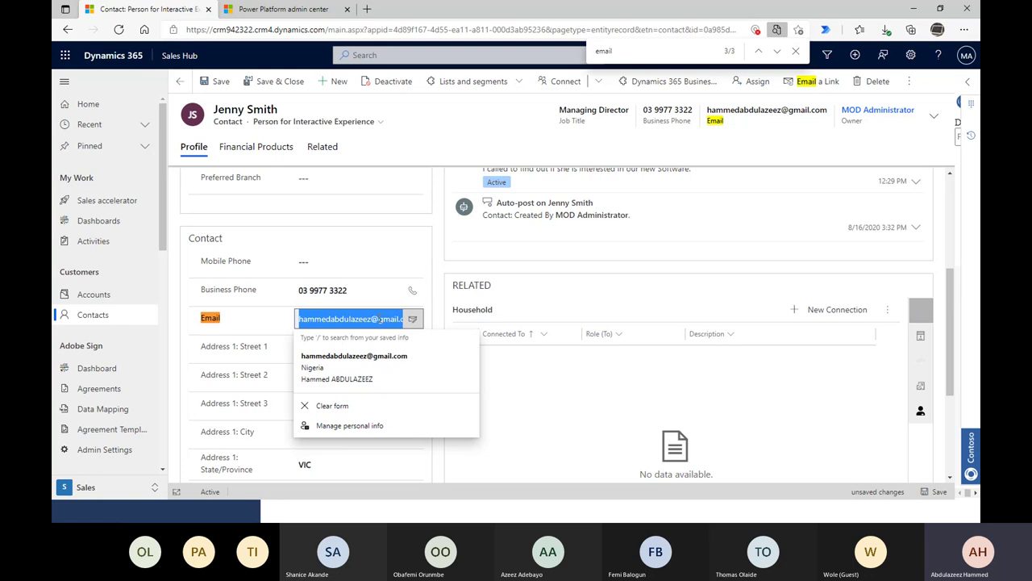
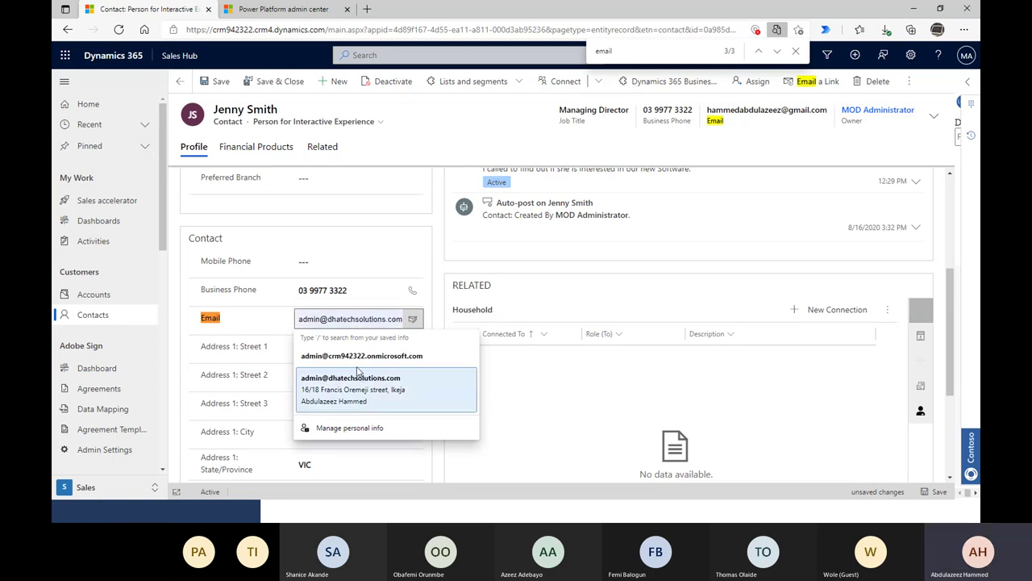
click(361, 356)
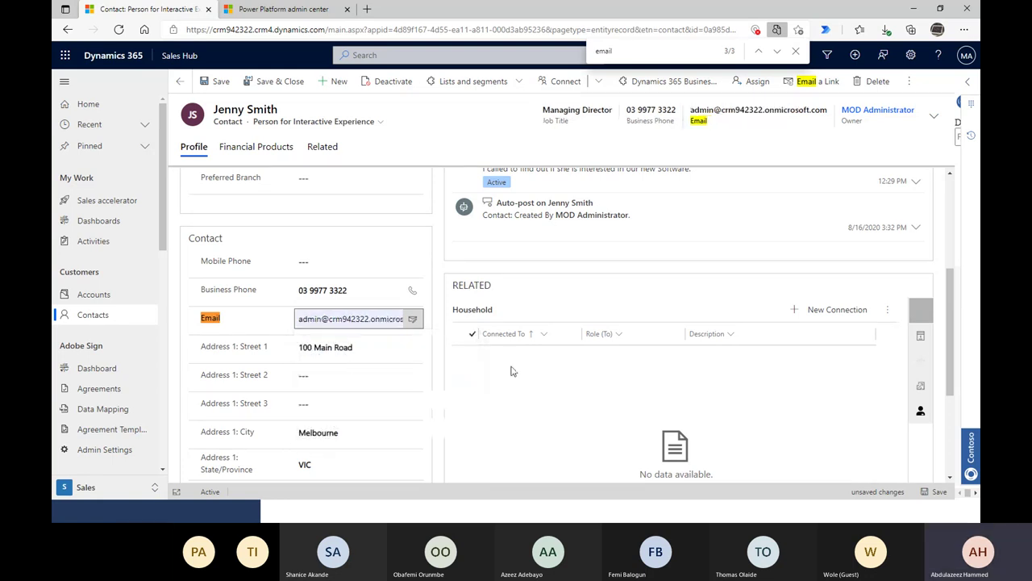
click(254, 91)
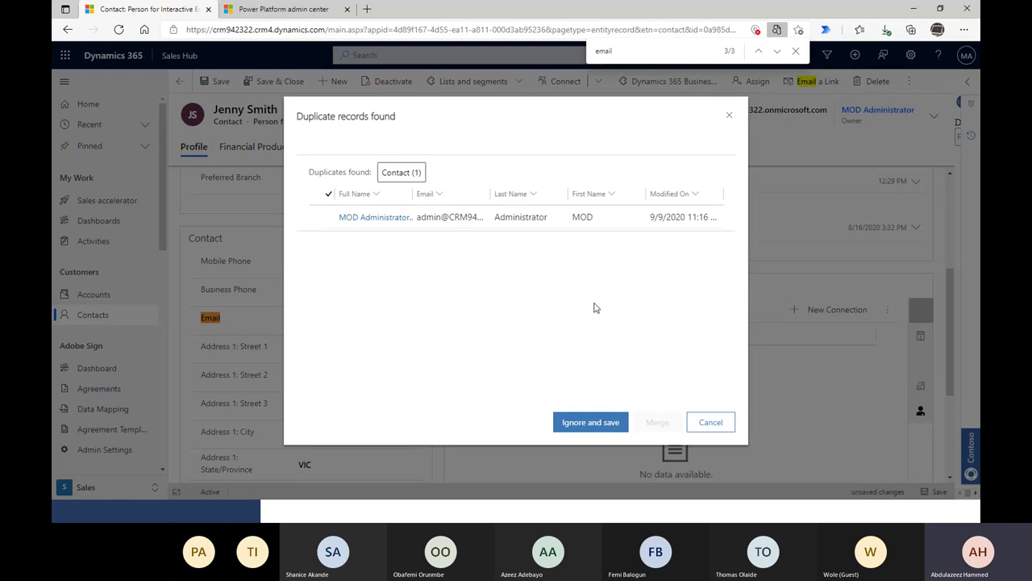
click(697, 422)
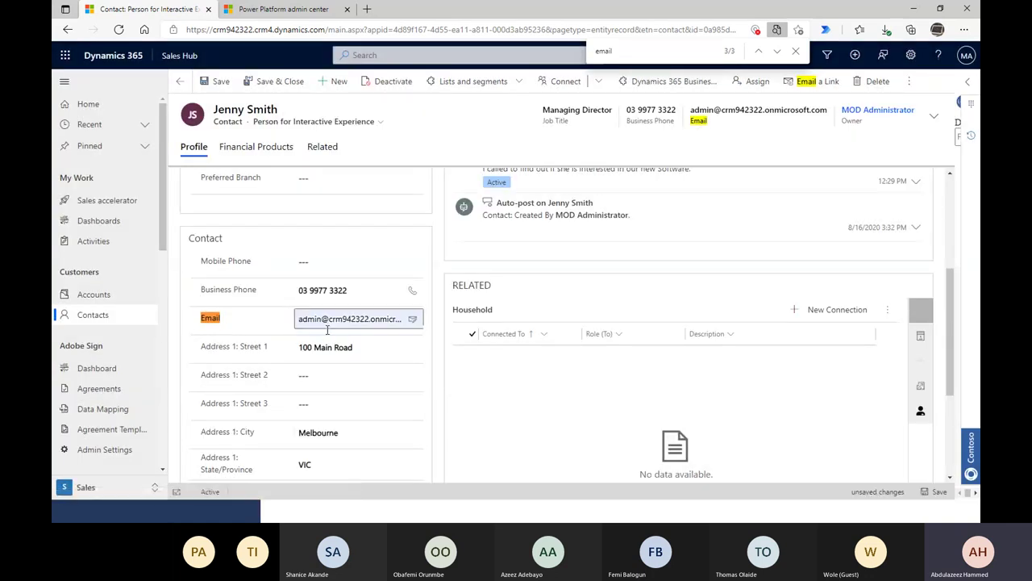
- Save and close the contact despite the duplicate match
scroll(339, 306, down, 1)
scroll(355, 279, up, 1)
scroll(362, 295, down, 1)
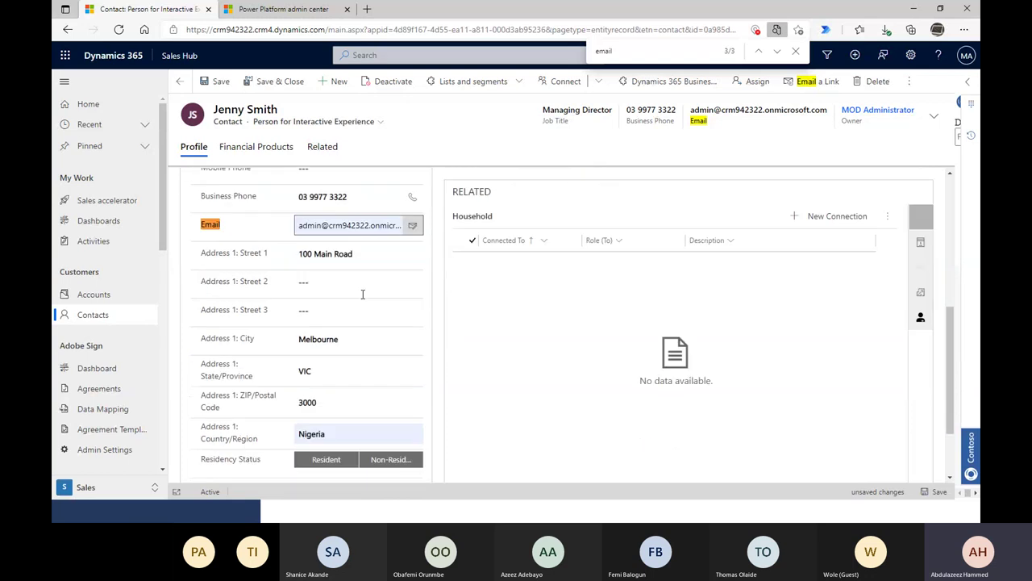
click(282, 83)
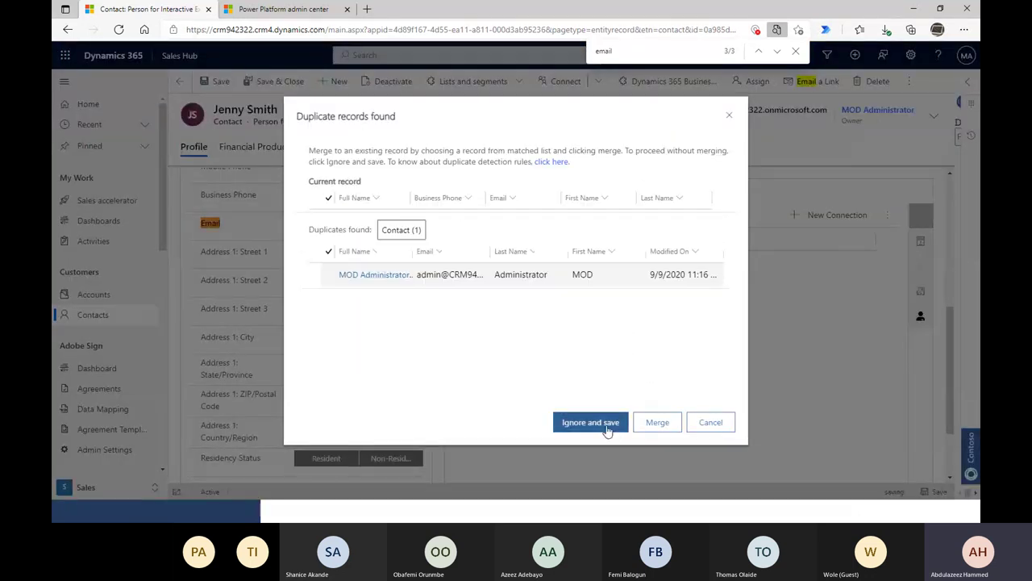
click(590, 422)
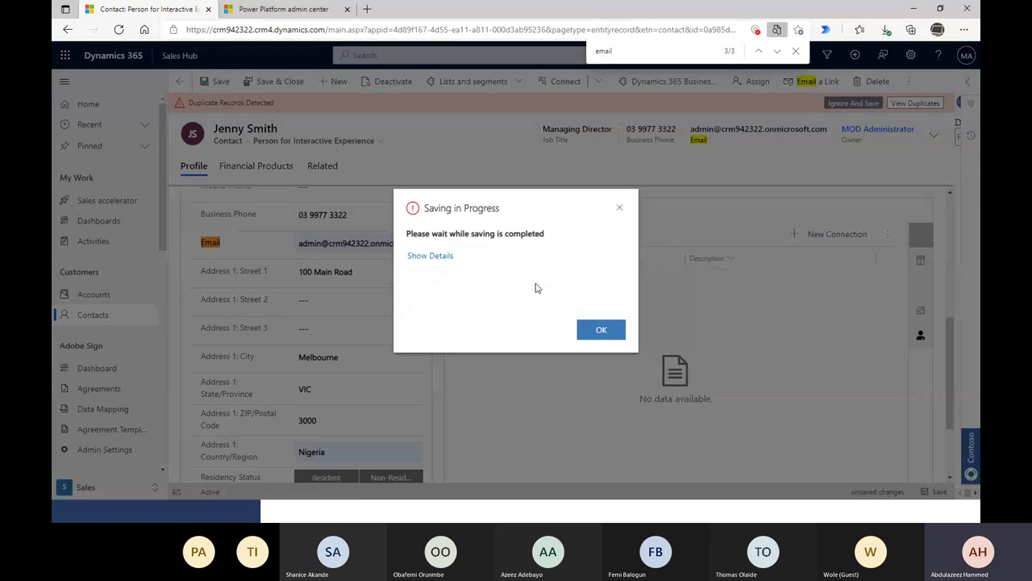
click(594, 323)
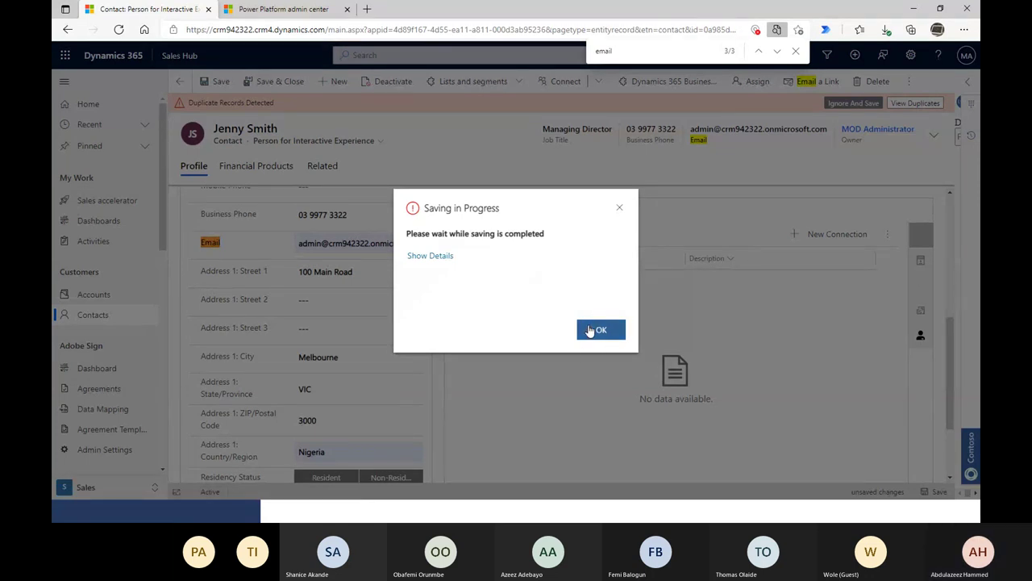
scroll(415, 363, down, 3)
scroll(366, 320, up, 3)
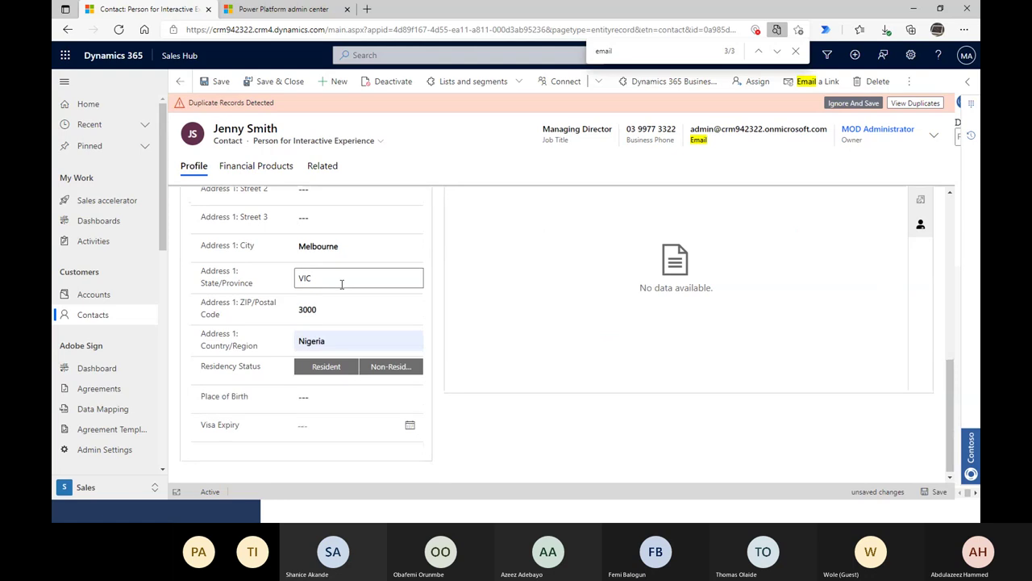
- Retype the contact's email address and delete the extra misspelled letter
click(366, 269)
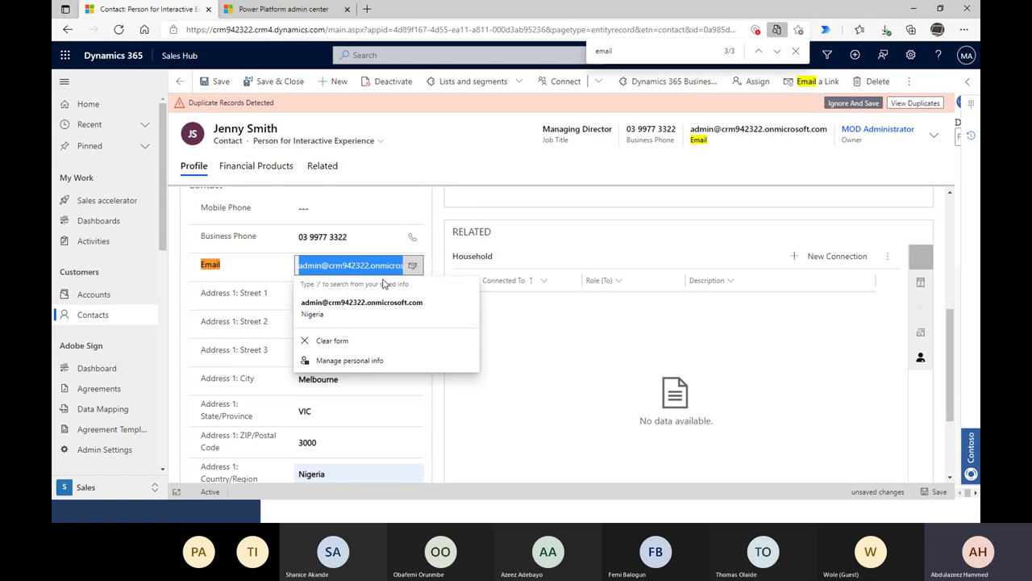
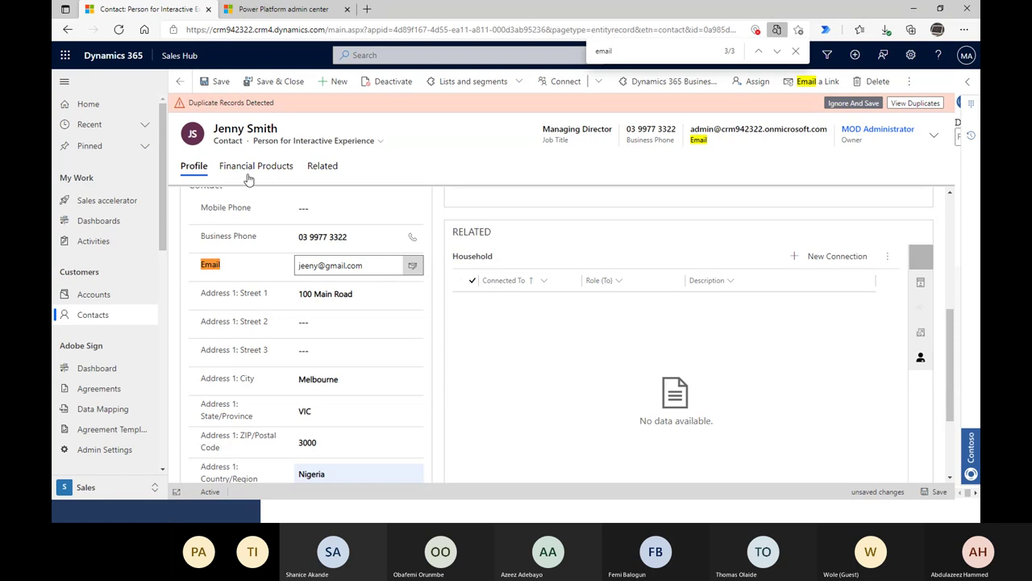
click(307, 269)
key(Delete)
- Finish the email fix, save the contact, and review the email activity in the account timeline
text(n)
click(274, 81)
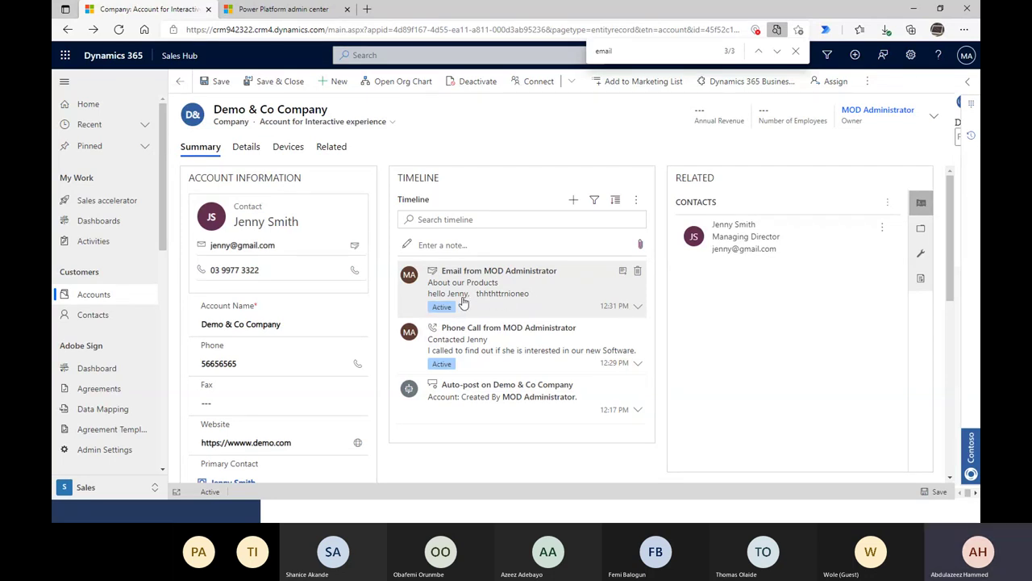
click(536, 301)
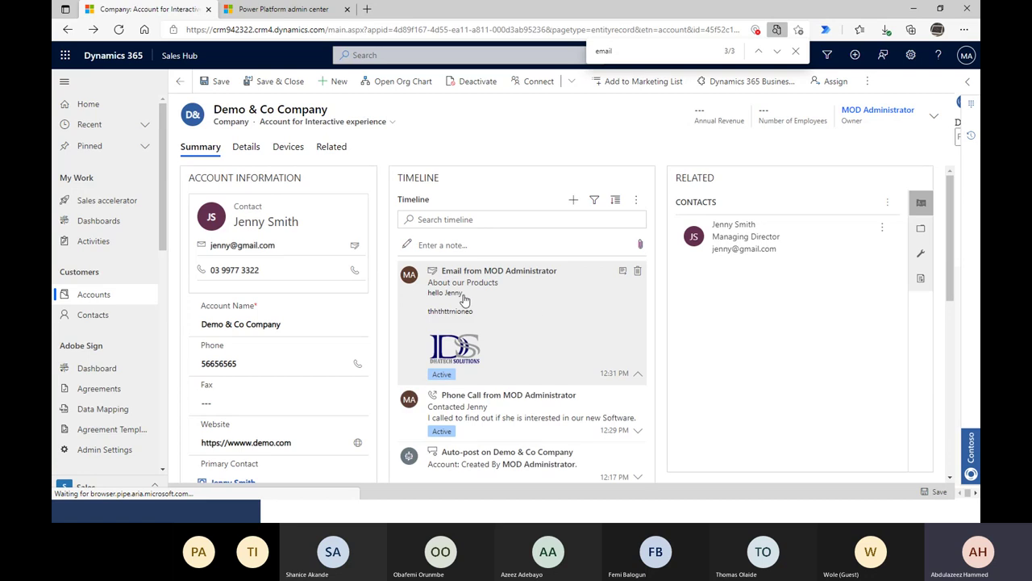
click(548, 294)
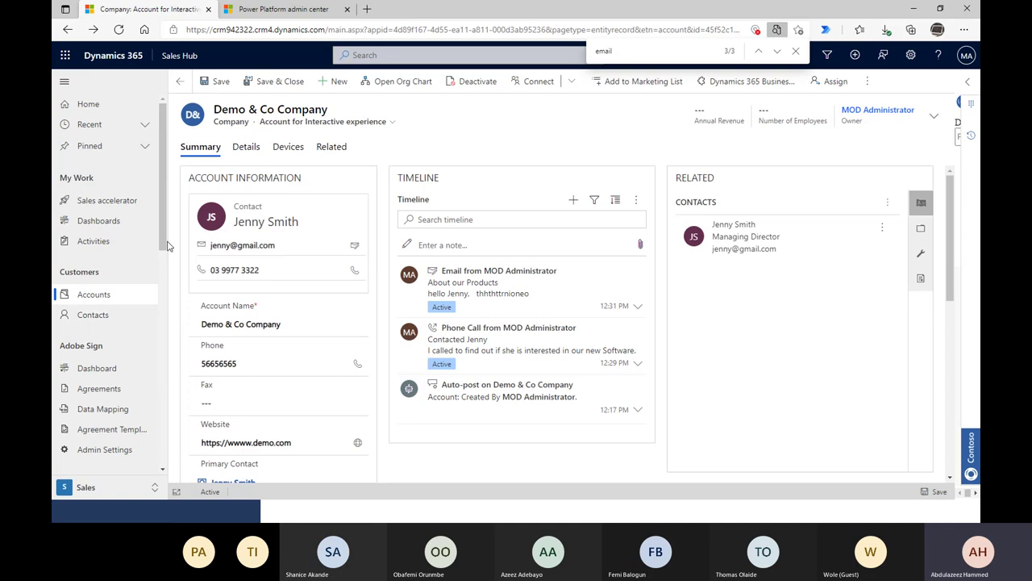
scroll(670, 339, down, 2)
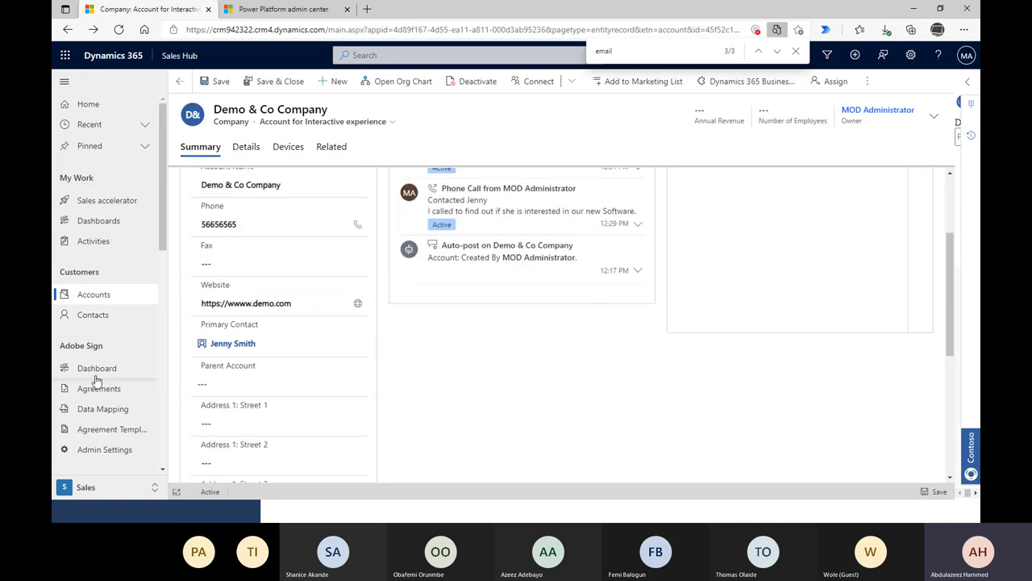
scroll(111, 312, down, 1)
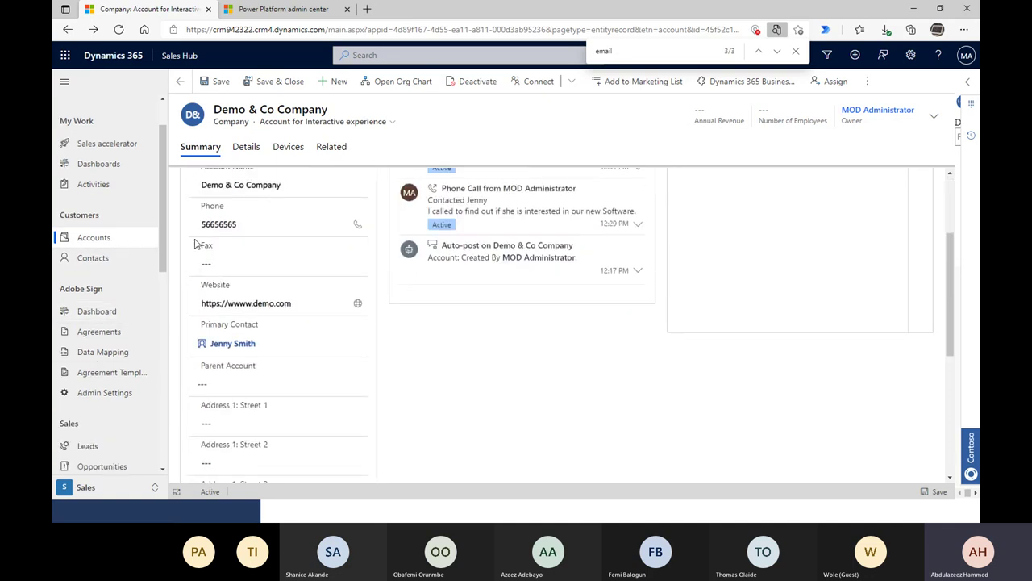
scroll(531, 340, up, 1)
scroll(531, 341, up, 2)
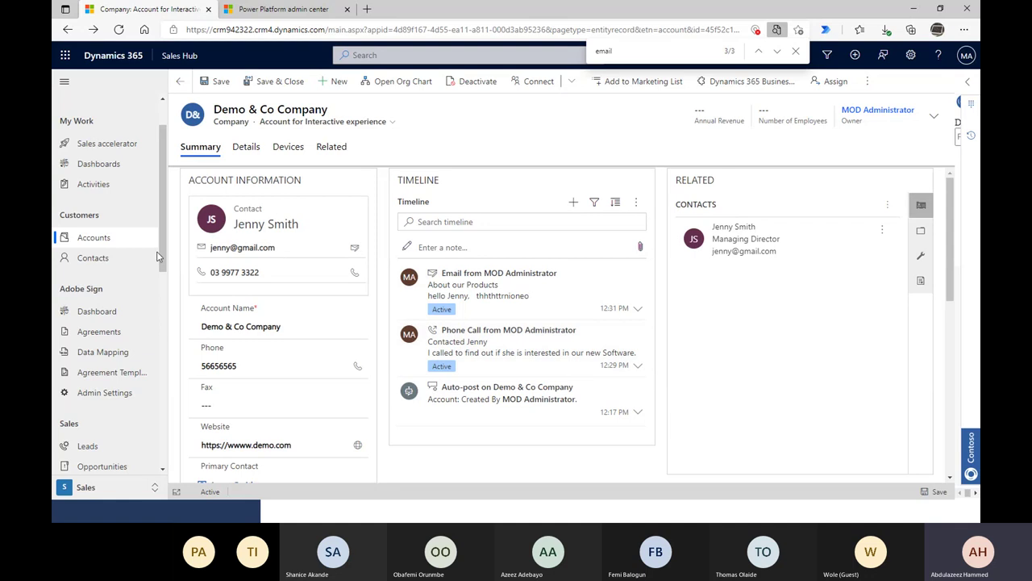
- Navigate through Contacts to the Quotes list
click(84, 260)
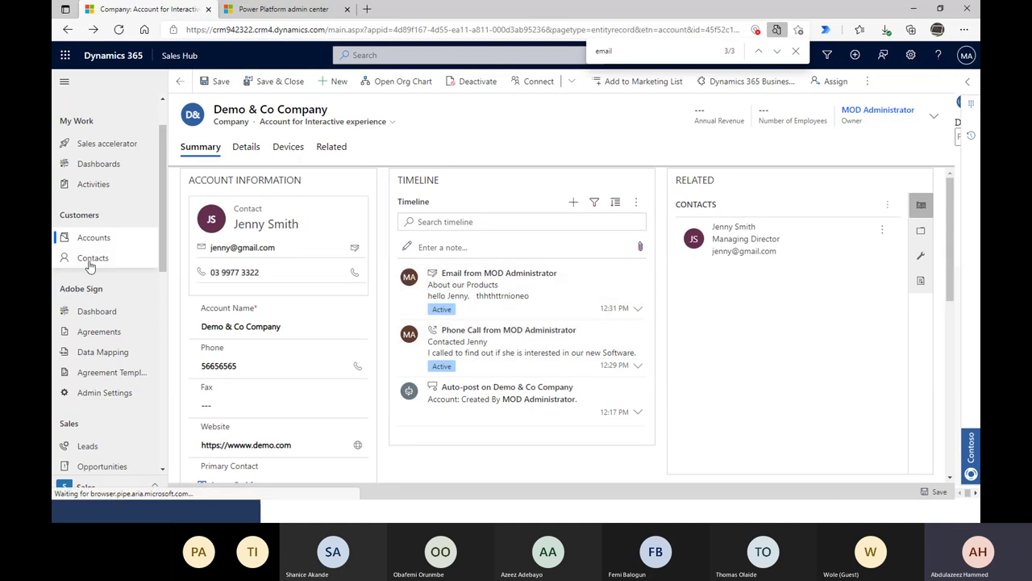
scroll(89, 379, down, 3)
click(101, 340)
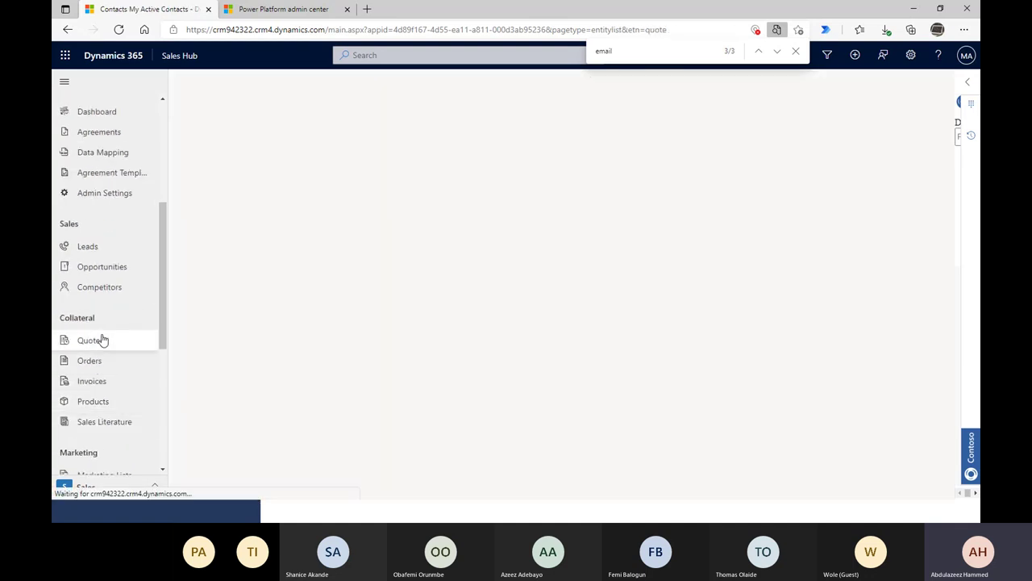
- Close the Find on page bar and dismiss the Location access denied notice while All Quotes loads
click(112, 345)
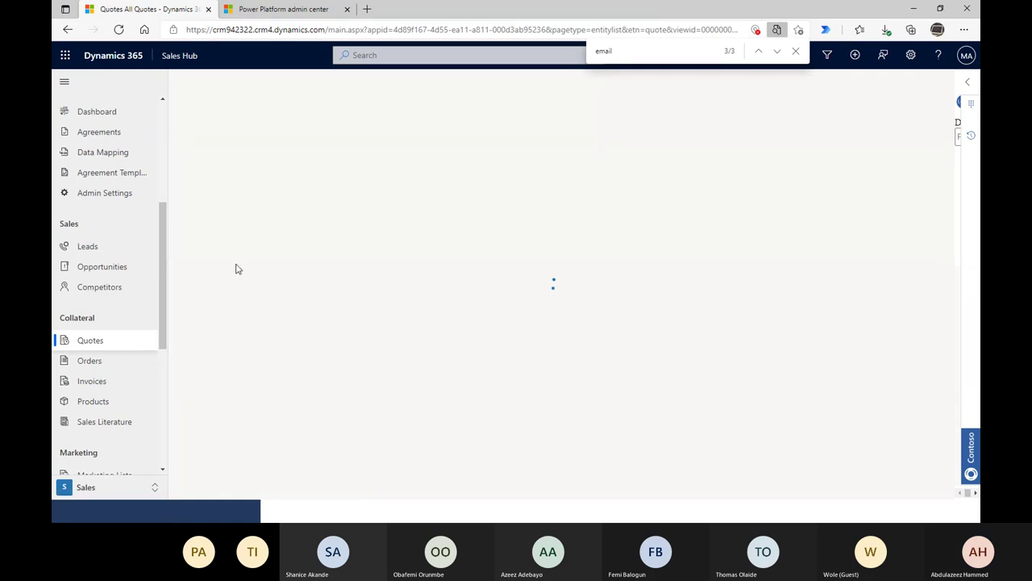
click(796, 51)
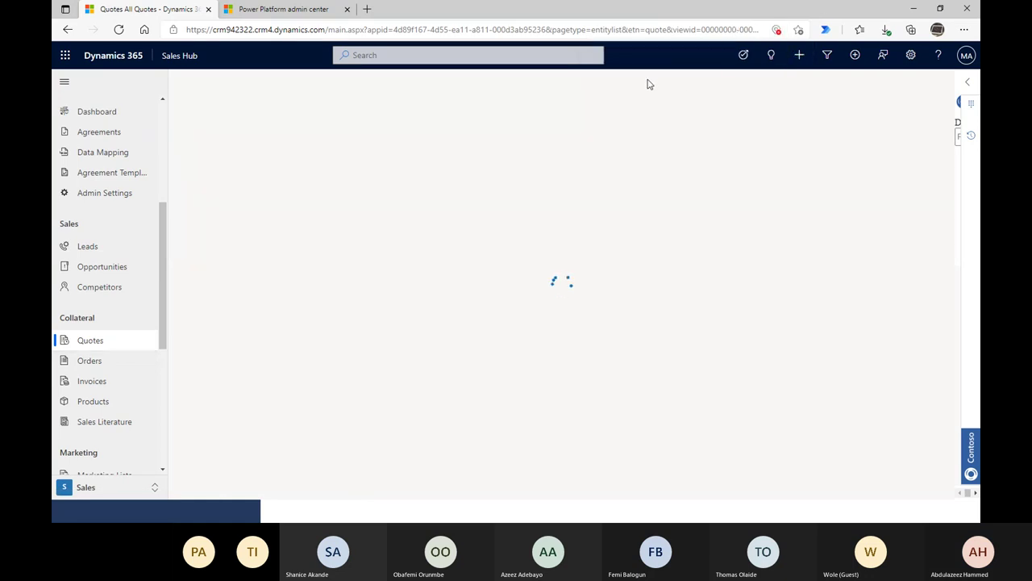
click(776, 30)
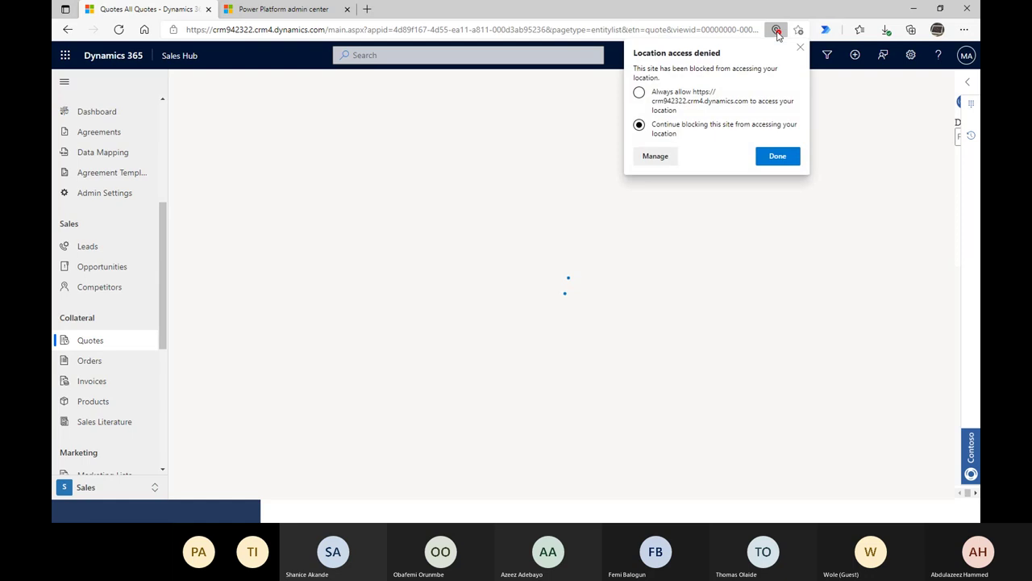
click(777, 159)
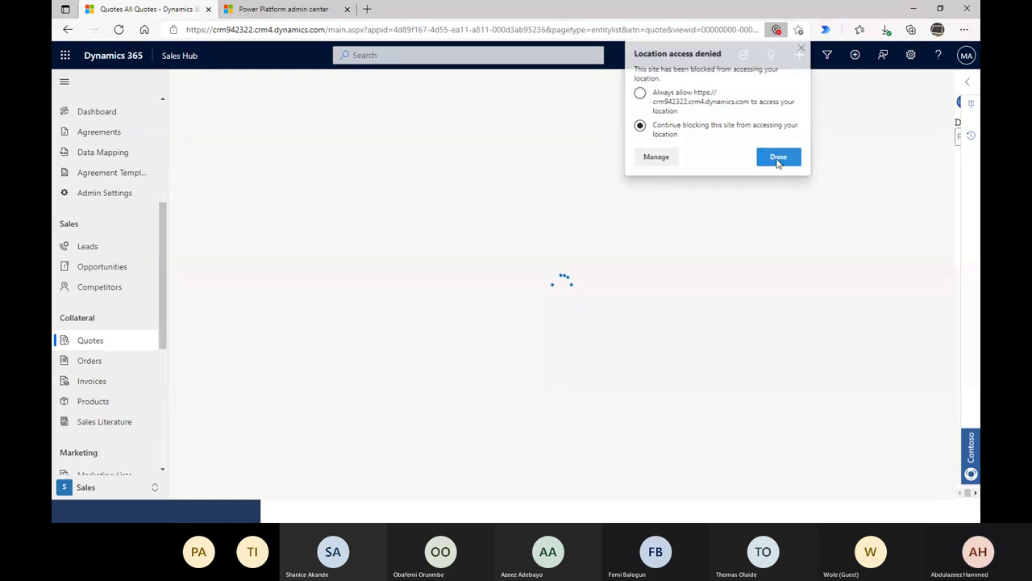
click(777, 37)
click(756, 30)
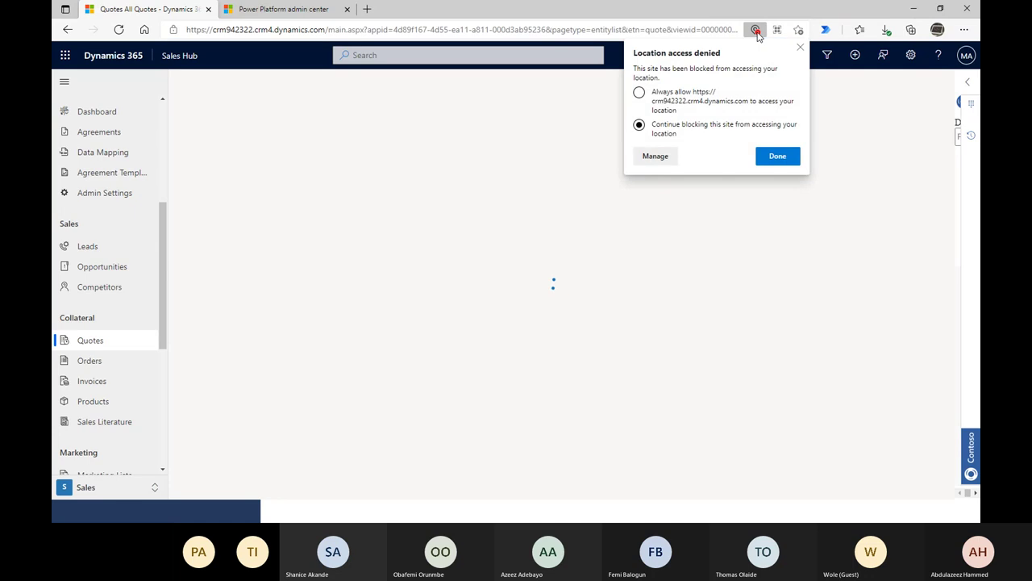
click(704, 195)
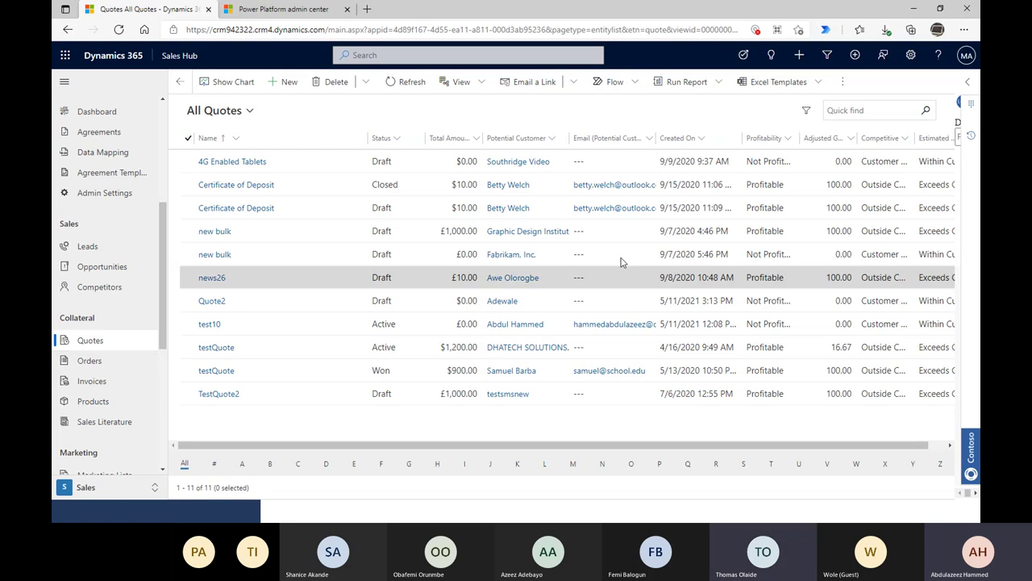
- Create a new quote from All Quotes and close the preview window covering the blank form
click(126, 338)
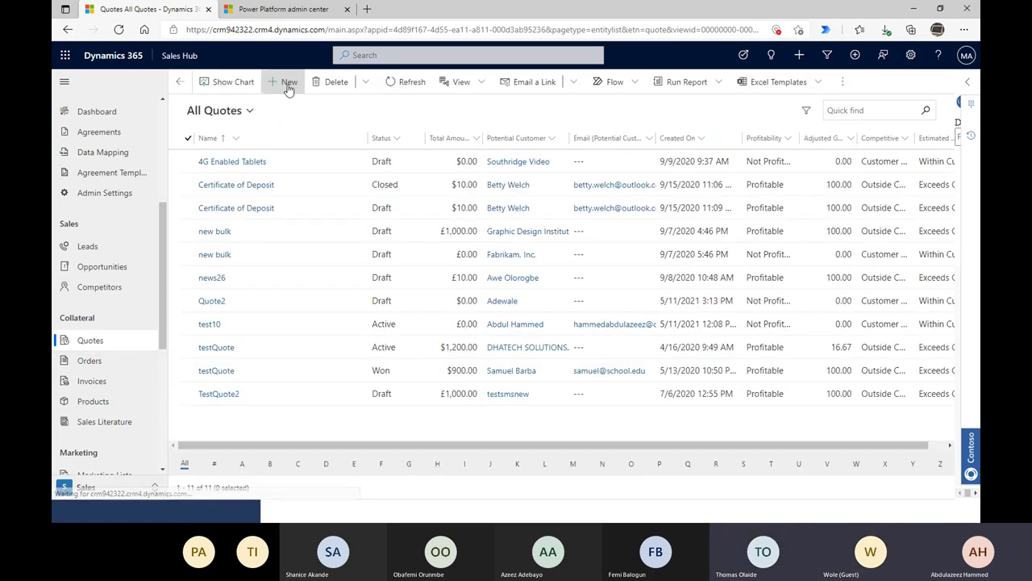
click(288, 85)
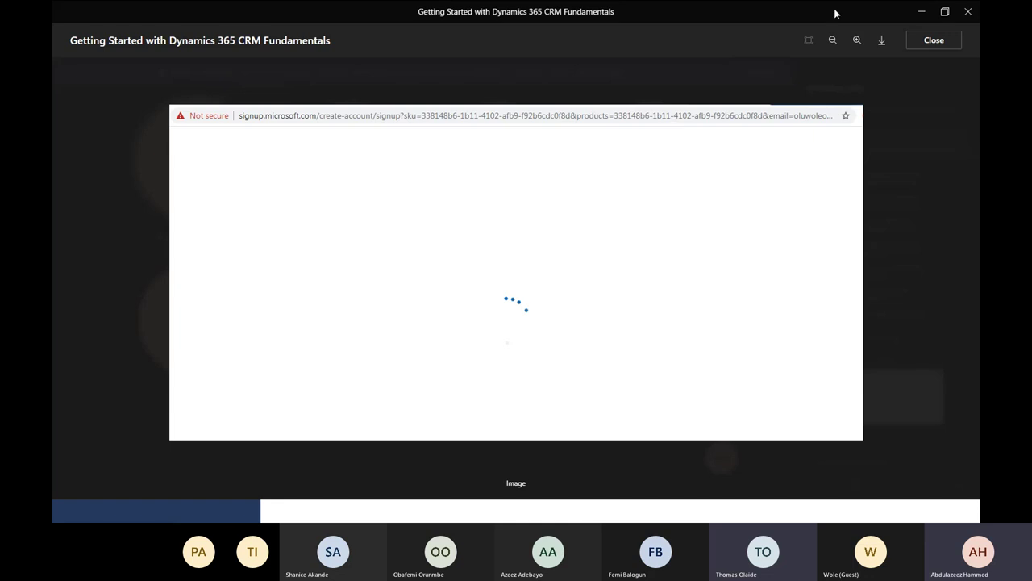
key(Escape)
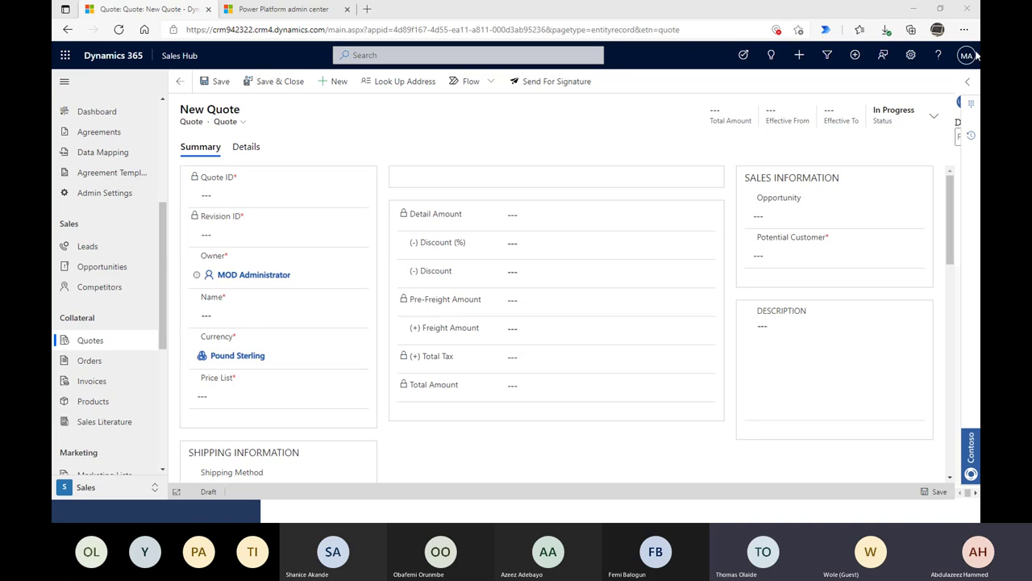
- Open and close the browser menu, and clear a stray letter from the quote Name
click(964, 30)
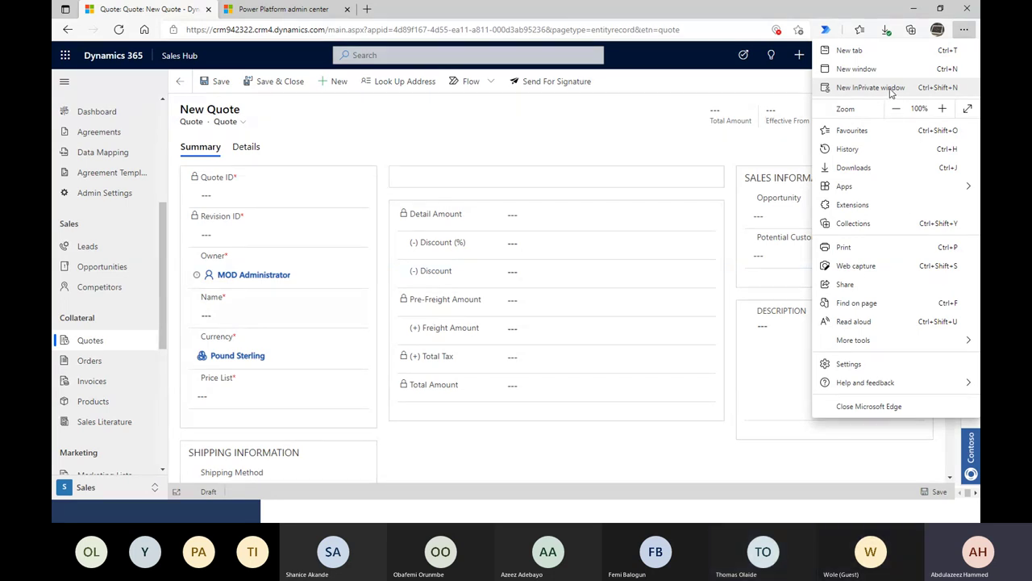
click(928, 32)
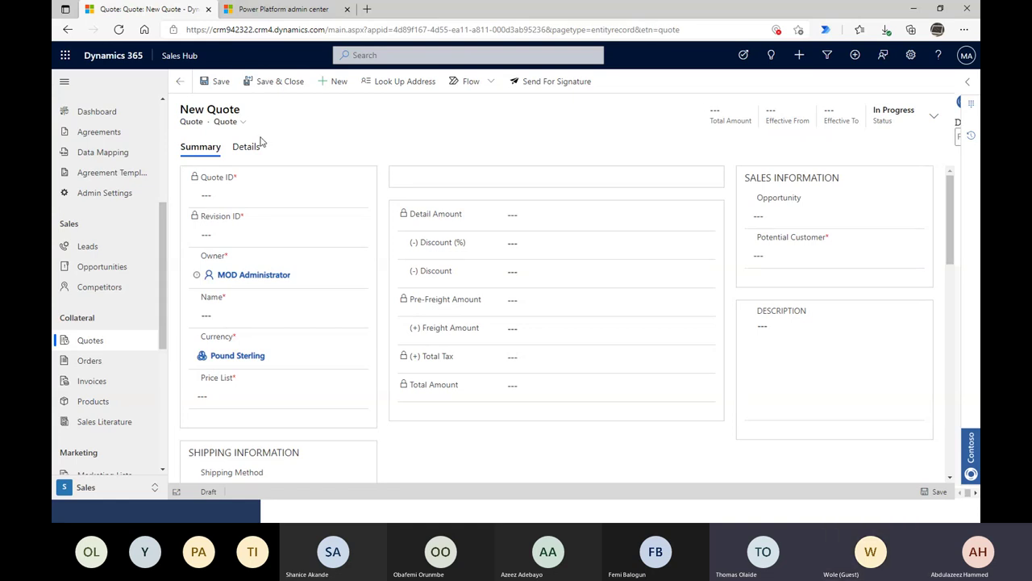
click(235, 312)
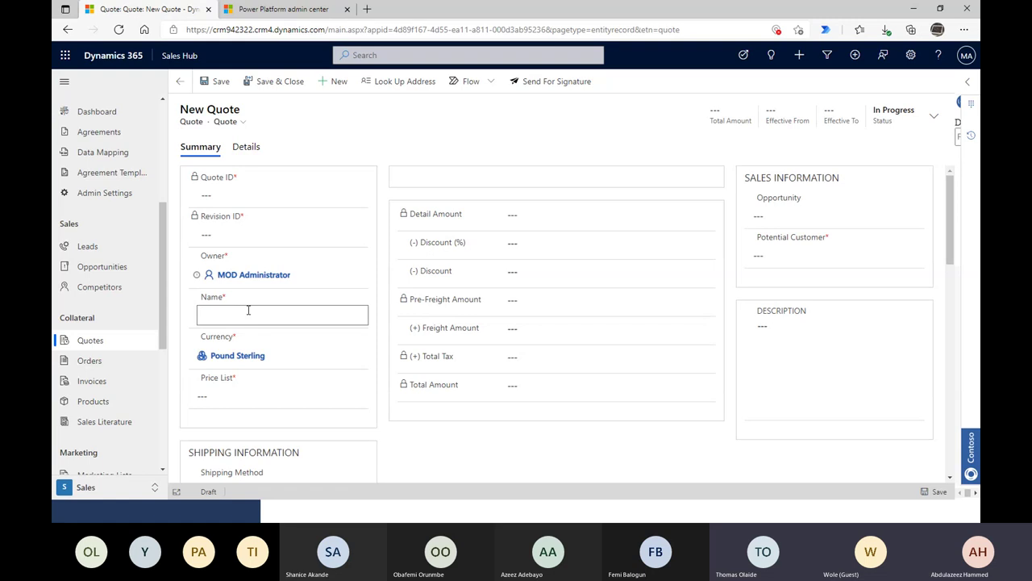
text(N)
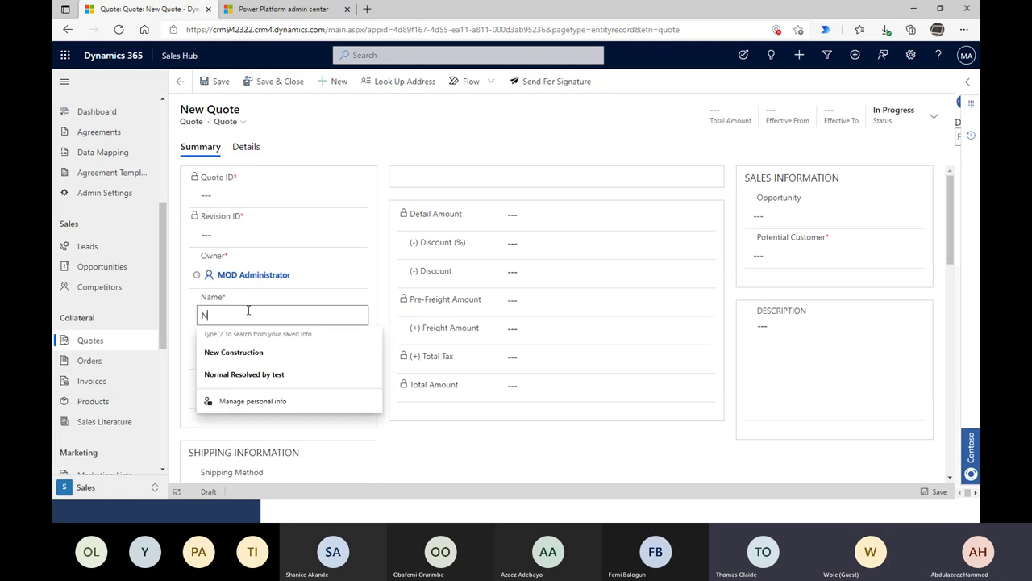
key(BackSpace)
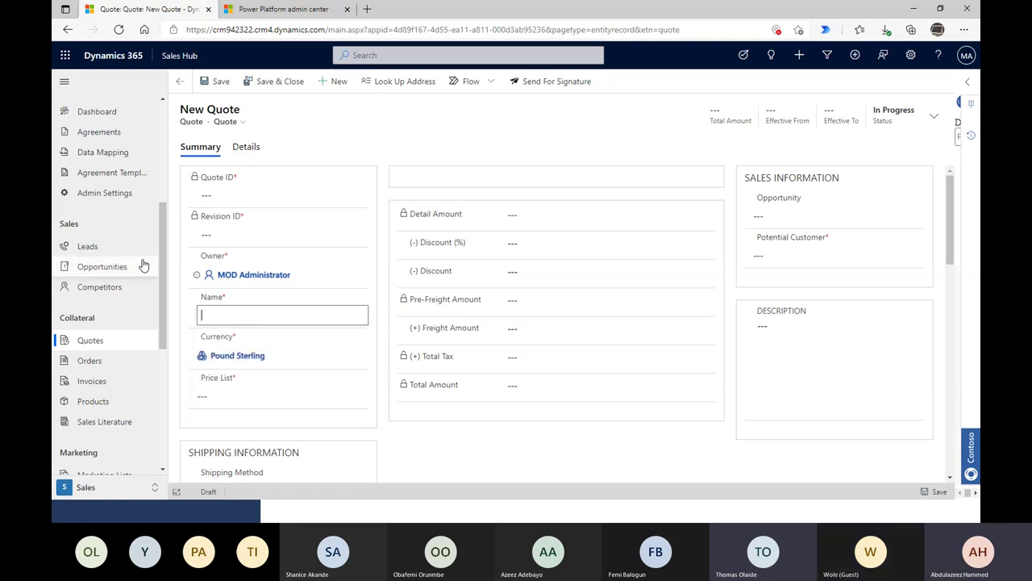
- Leave the empty New Quote form for the My Open Leads list
scroll(144, 265, up, 3)
scroll(127, 286, down, 1)
click(89, 337)
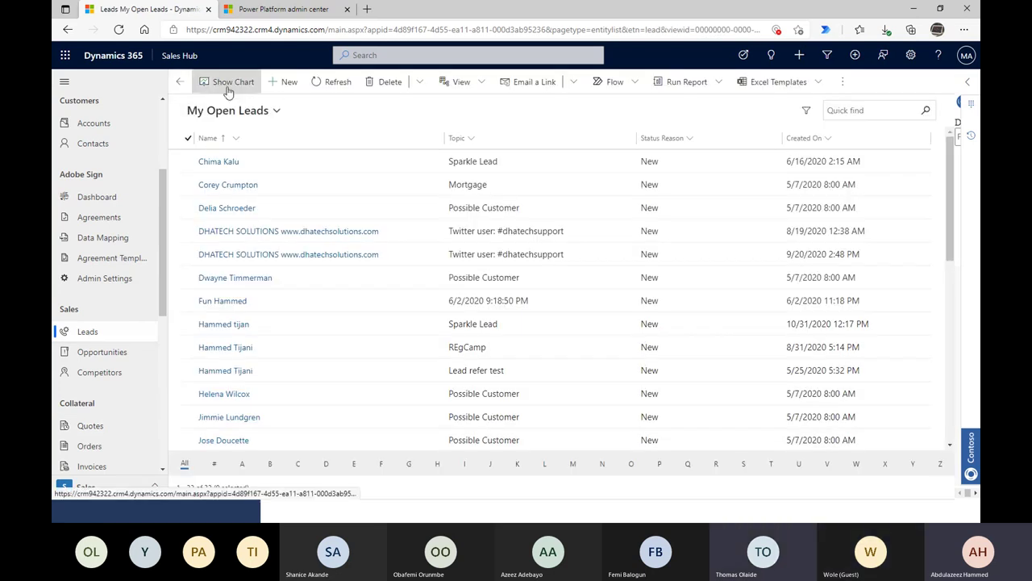
- Create a new lead, type 'Interested' as its Topic, then delete it again
click(289, 81)
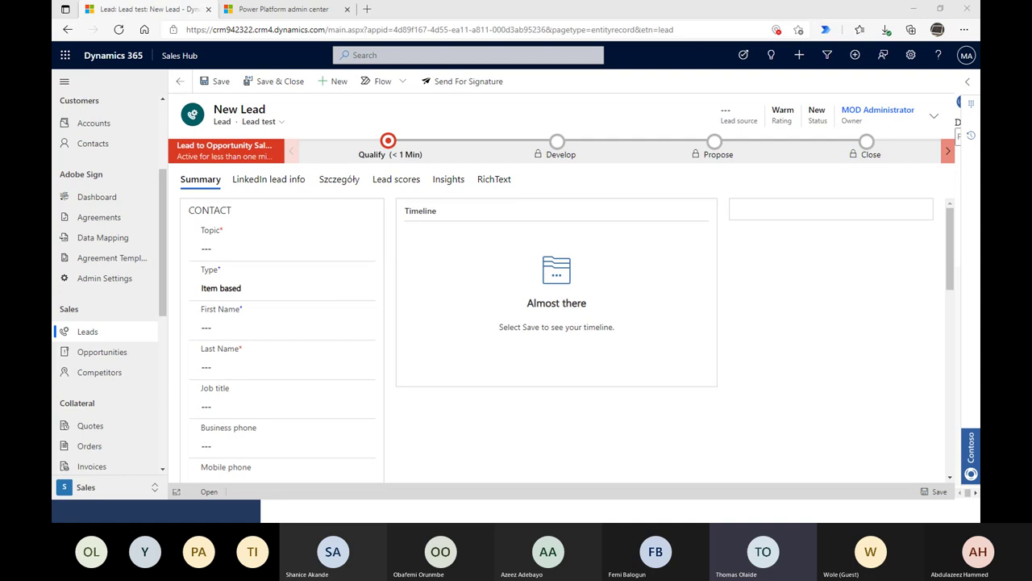
click(222, 248)
text(Inet)
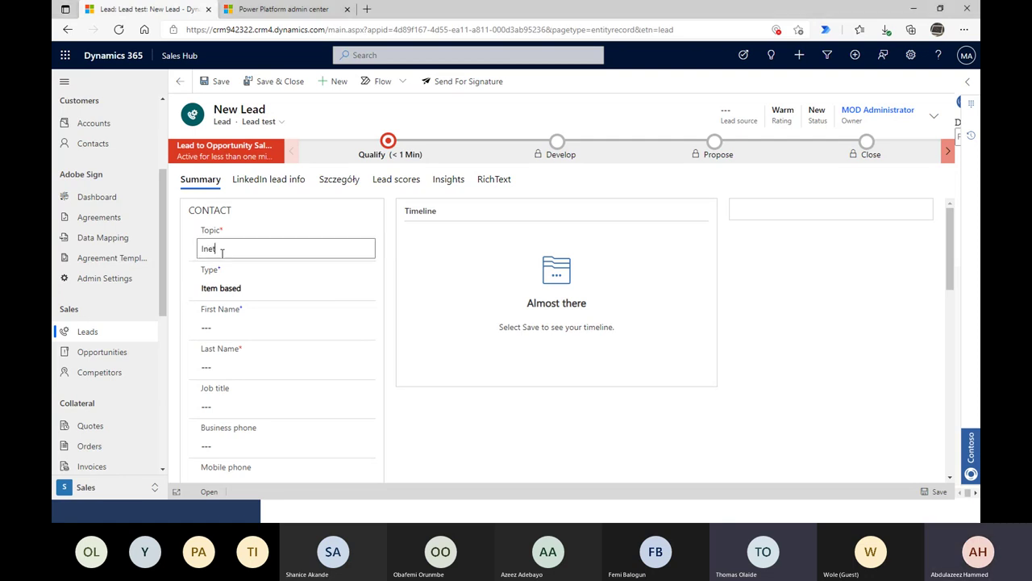
key(BackSpace)
key(BackSpace)
text(terested)
drag(246, 246, 183, 244)
key(BackSpace)
scroll(108, 345, up, 3)
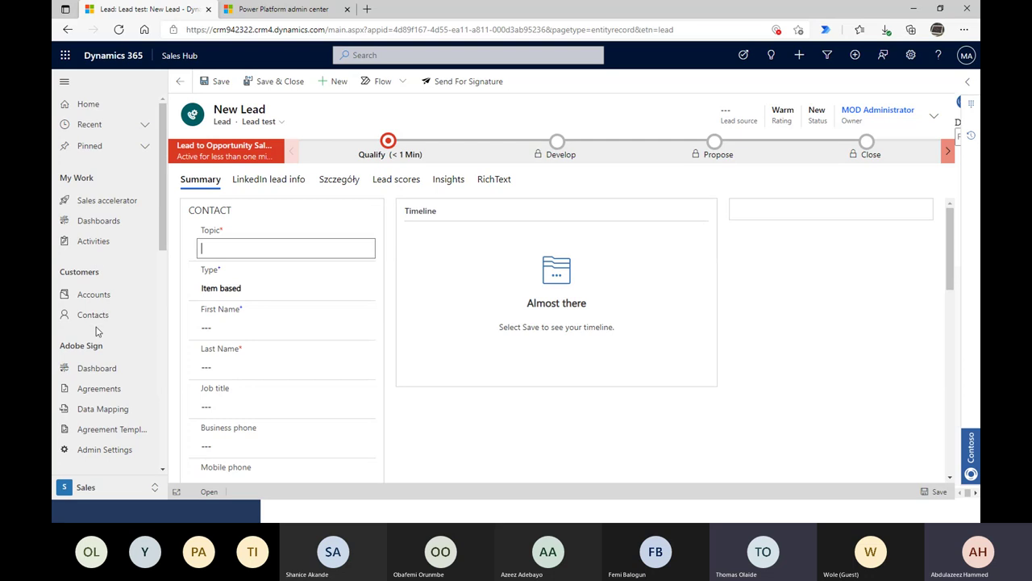
- Browse Contacts and Accounts, selecting Graphic Design Institute and closing its extra-actions menu
click(95, 315)
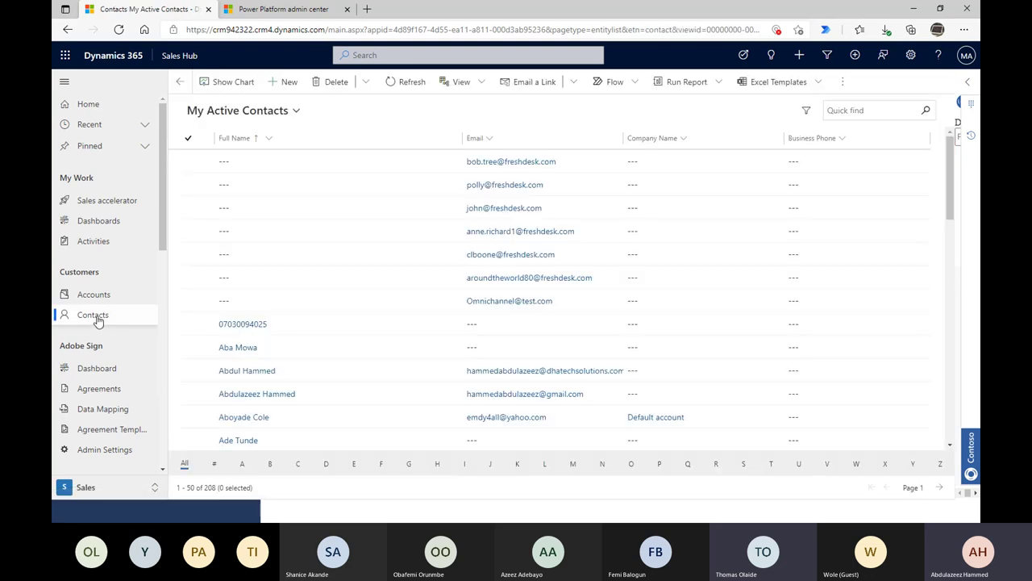
click(840, 83)
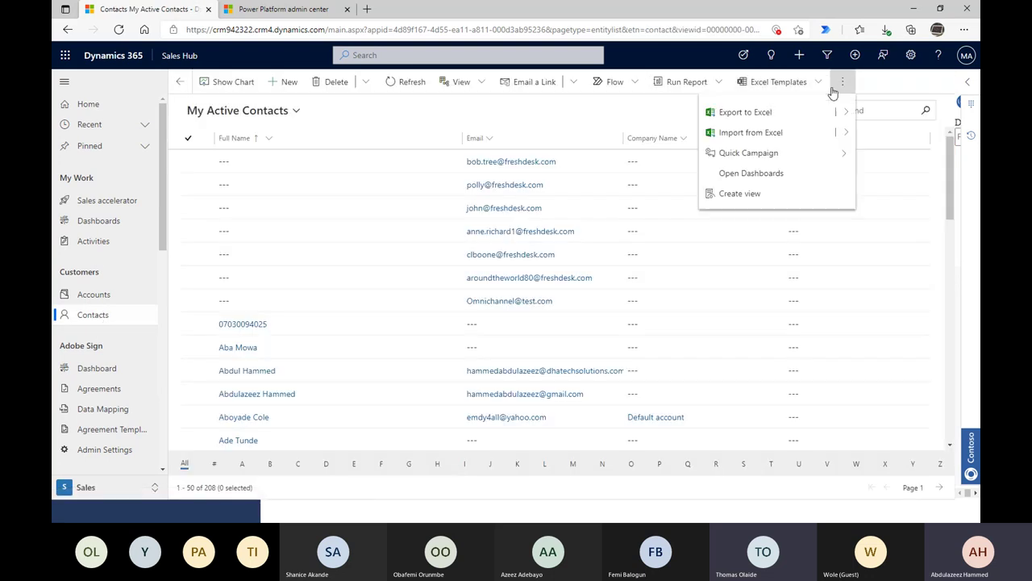
click(108, 304)
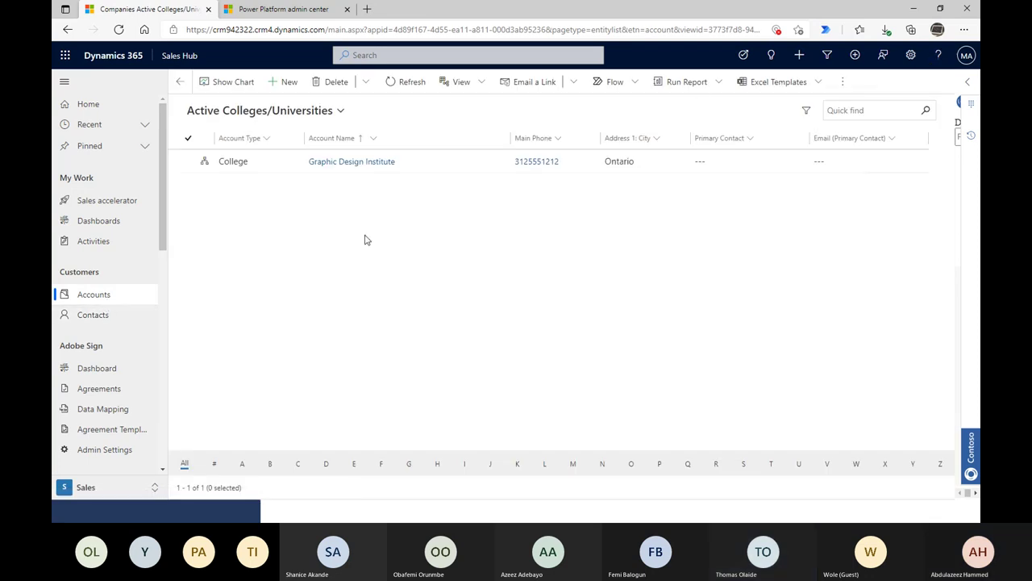
click(185, 164)
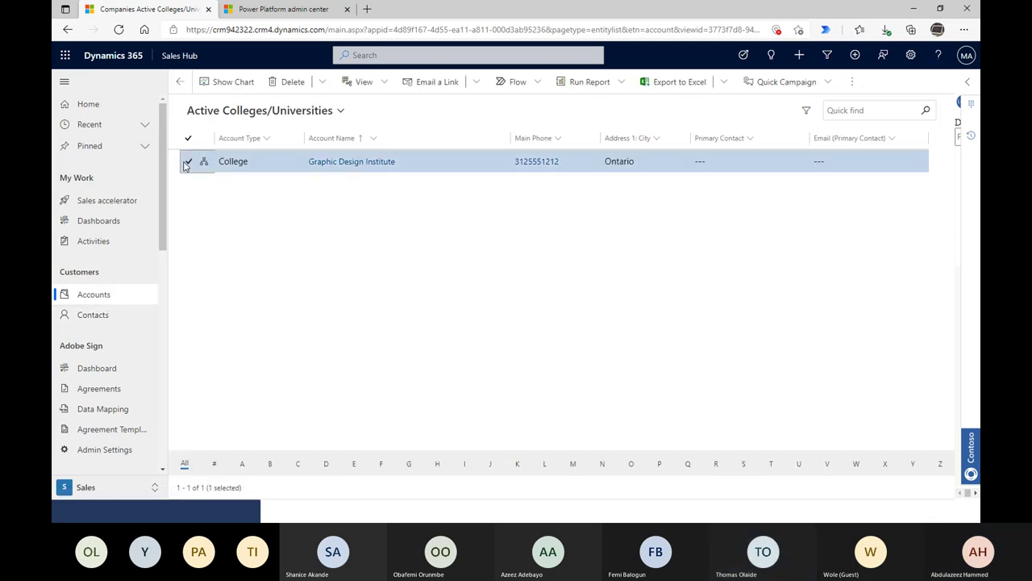
click(860, 84)
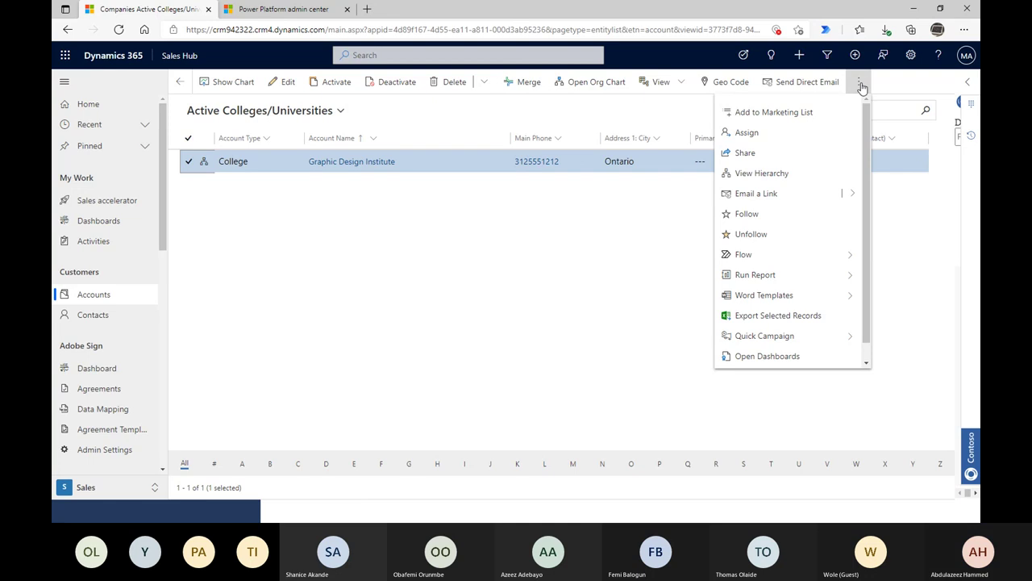
scroll(811, 266, down, 1)
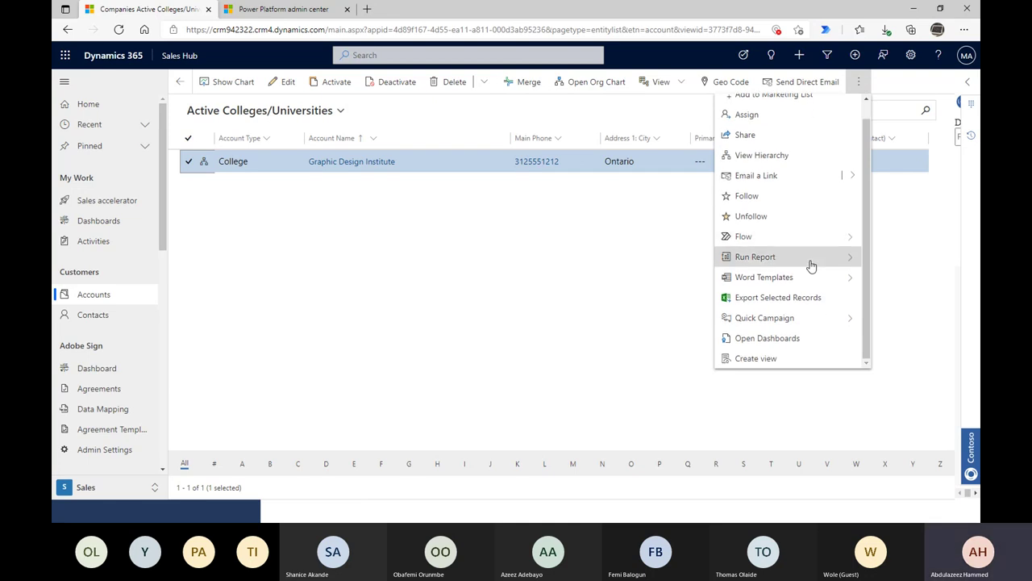
click(464, 324)
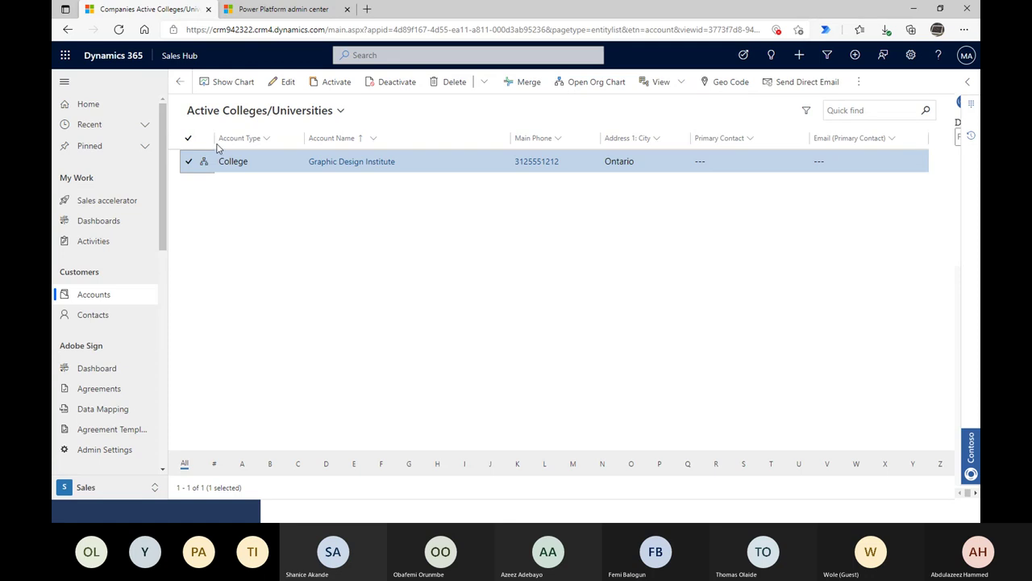
- Quick-find accounts matching 'demo'
click(887, 113)
text(demo)
key(Return)
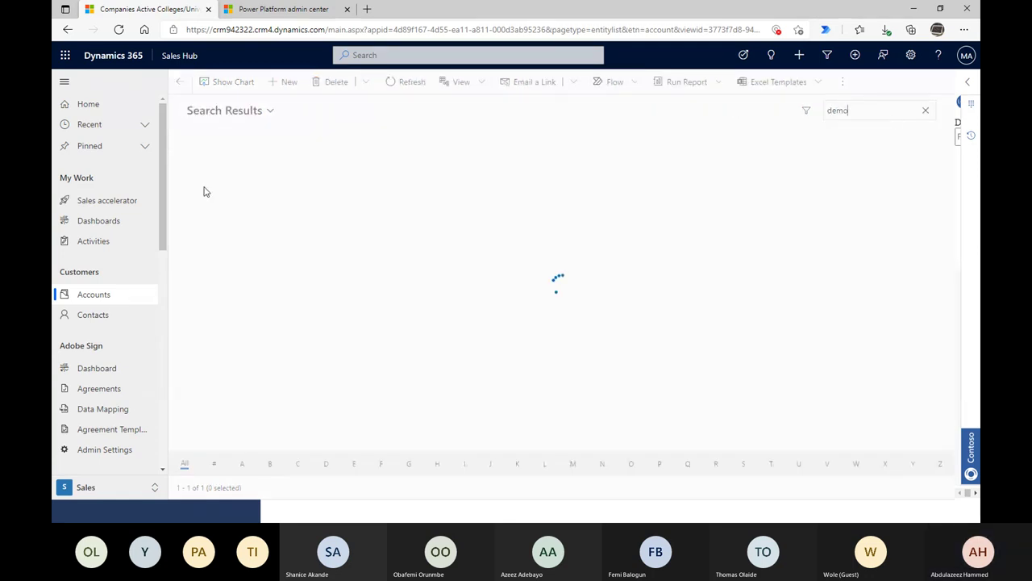
- Briefly open the Demo & Co Company account, then go to the My Open Leads list
click(274, 164)
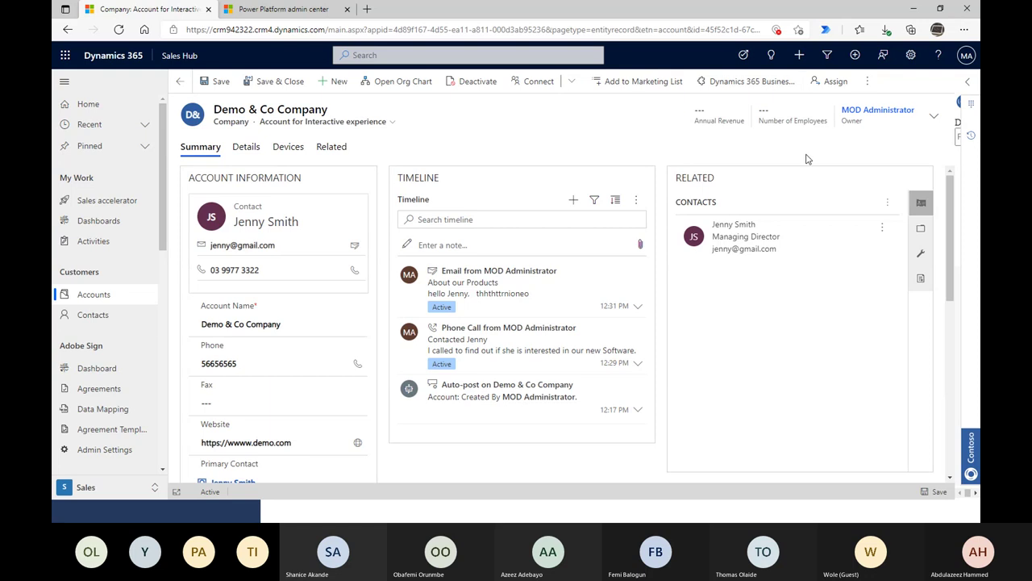
click(865, 83)
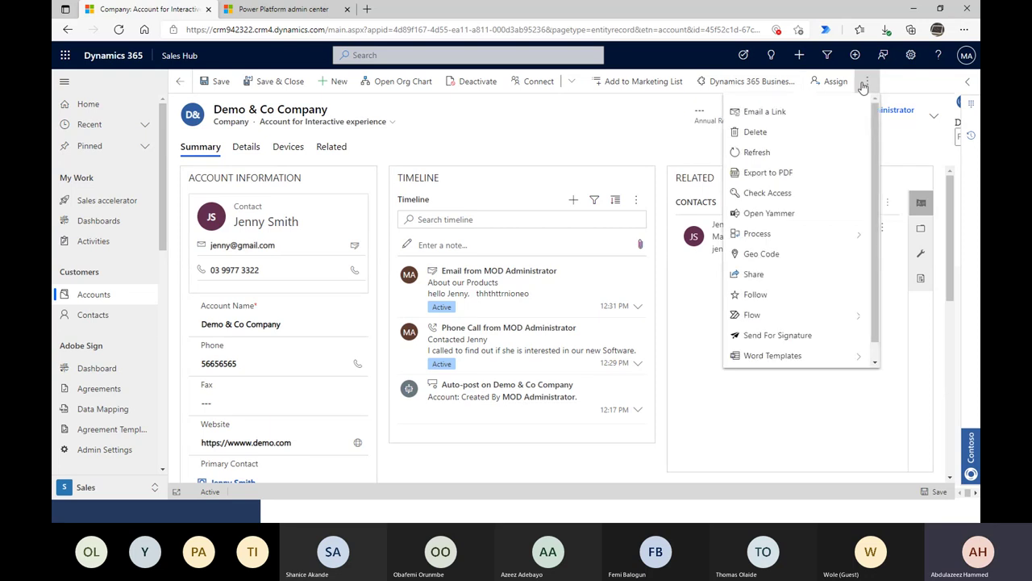
scroll(875, 237, down, 1)
scroll(876, 237, up, 1)
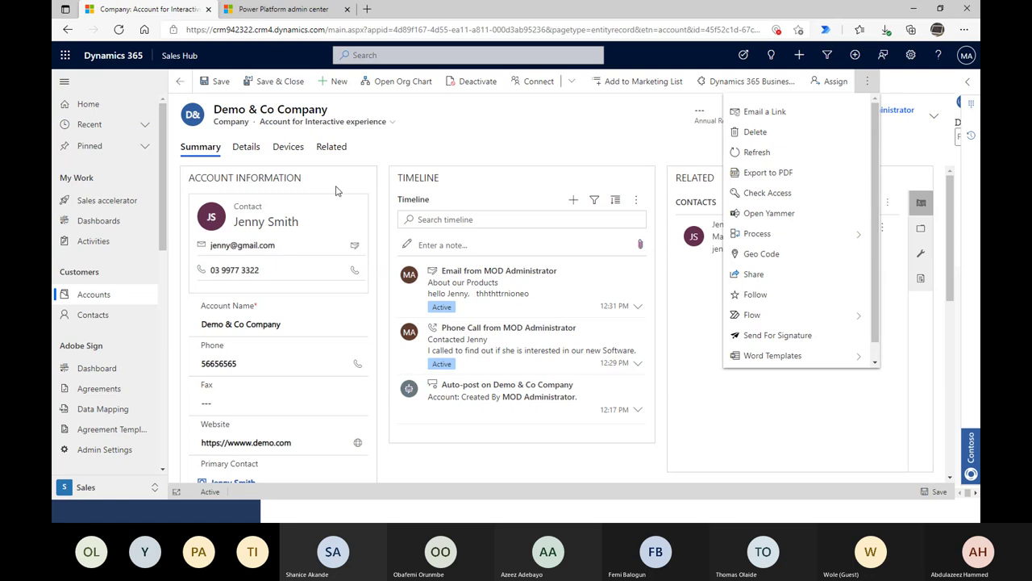
scroll(115, 382, down, 2)
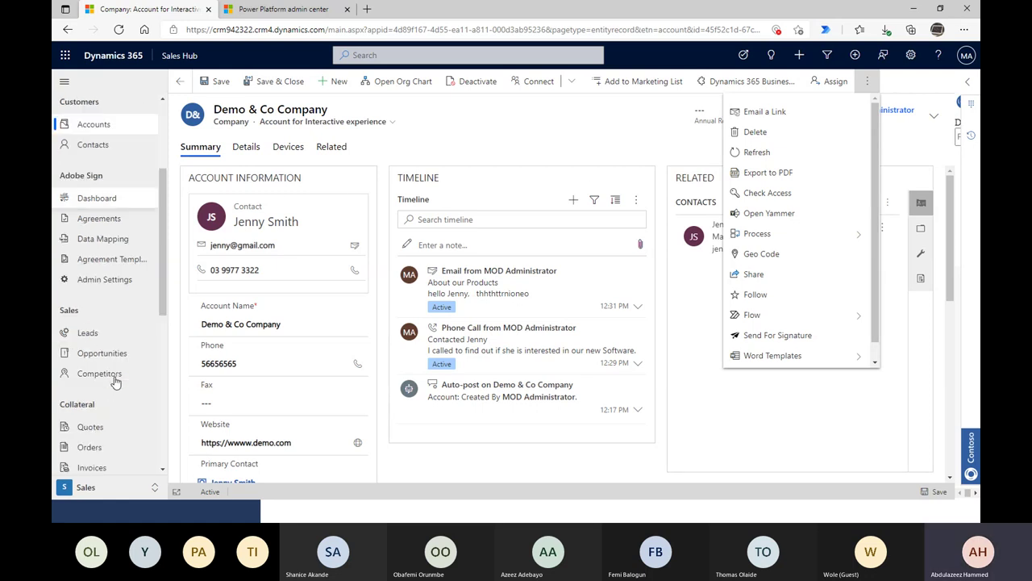
click(94, 332)
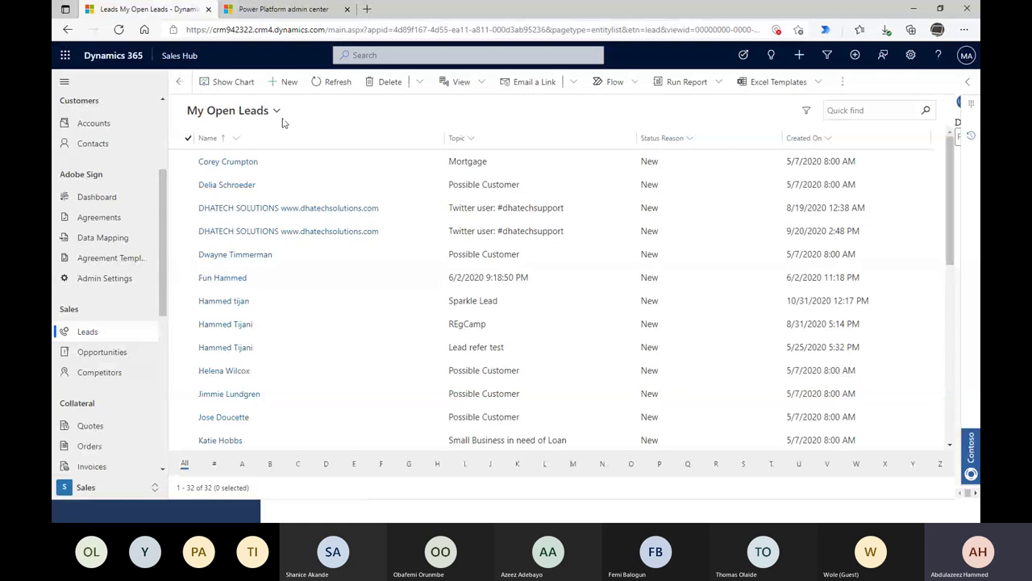
- Start a new lead with topic 'Interested in Dynamics 365 Sale' and type Item based
click(283, 85)
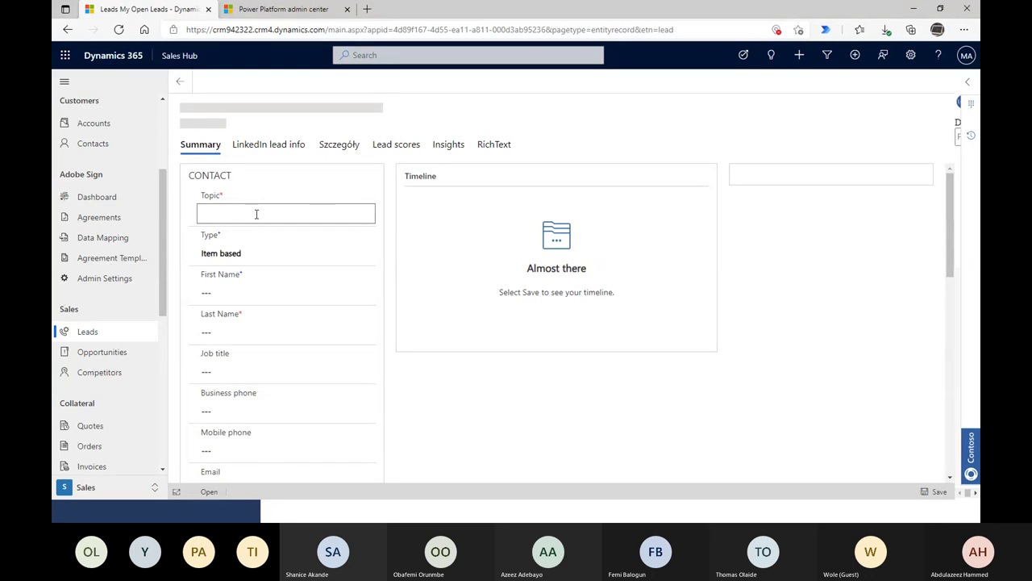
text(Interested)
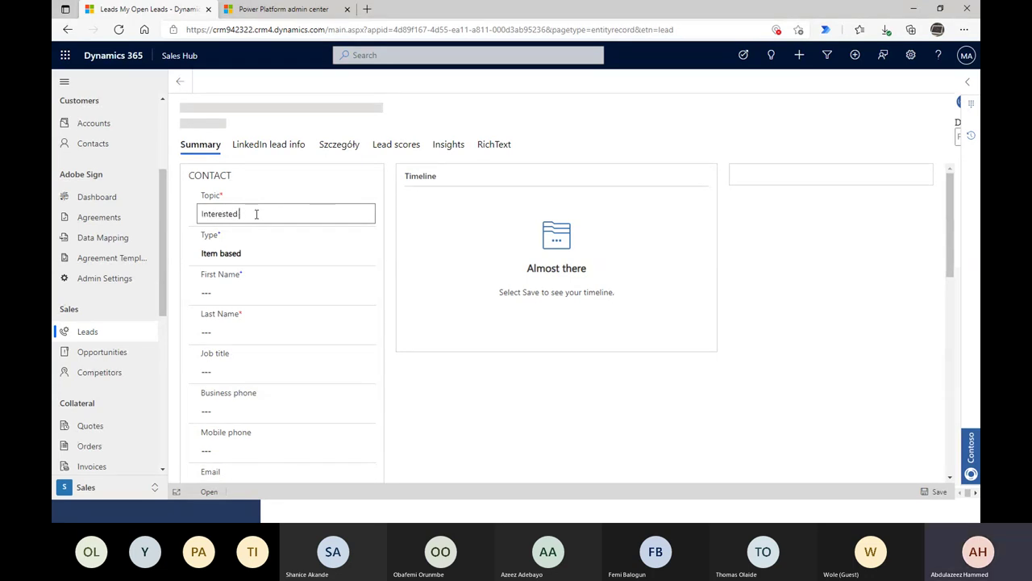
text( in Dyn)
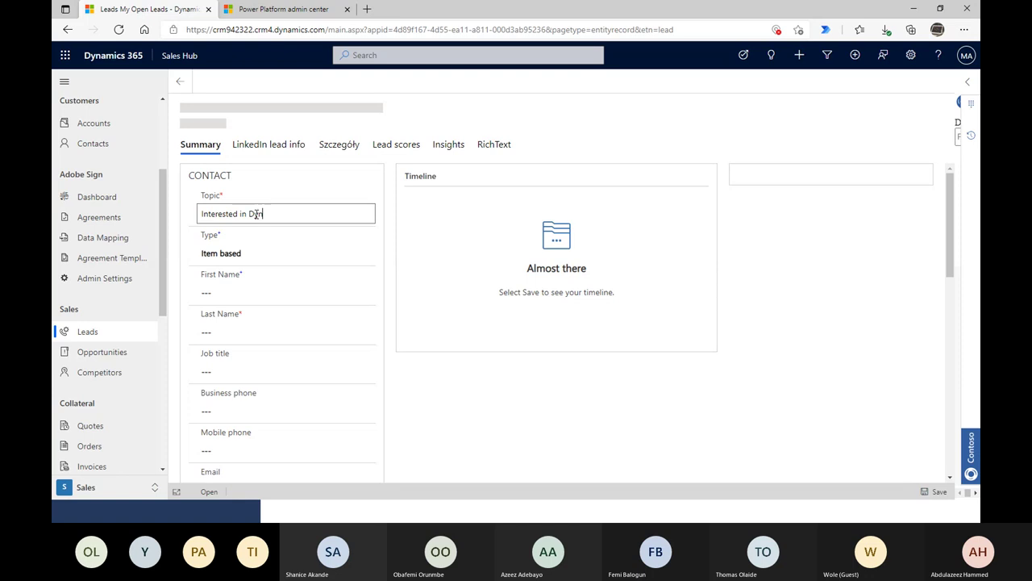
text(amics 365 )
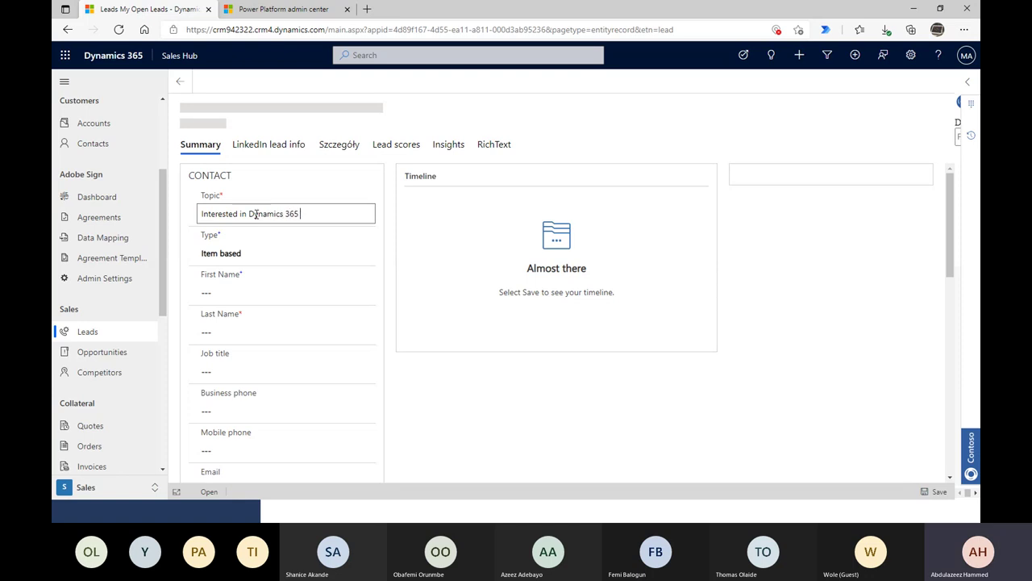
text(Sales)
click(248, 254)
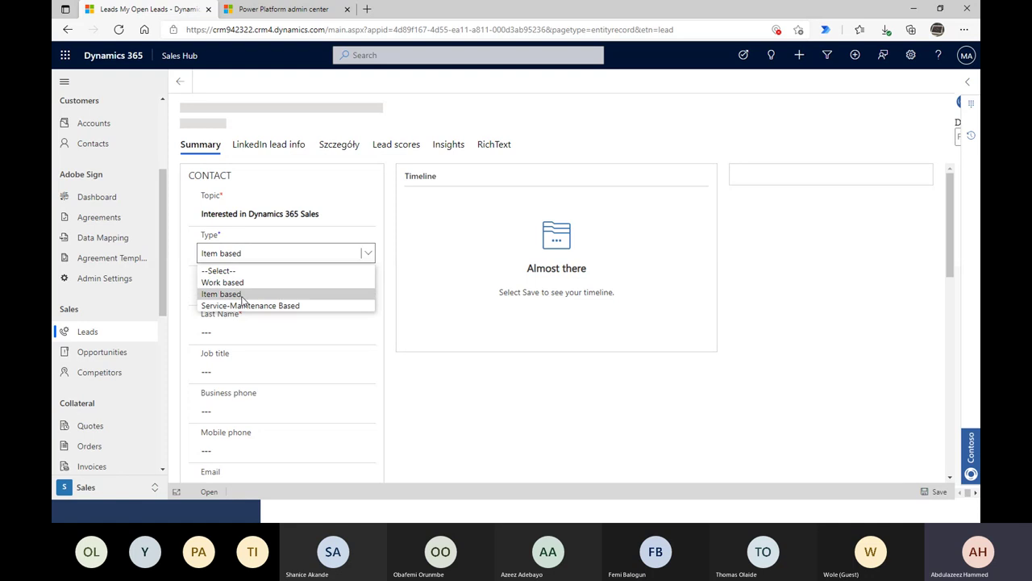
click(327, 294)
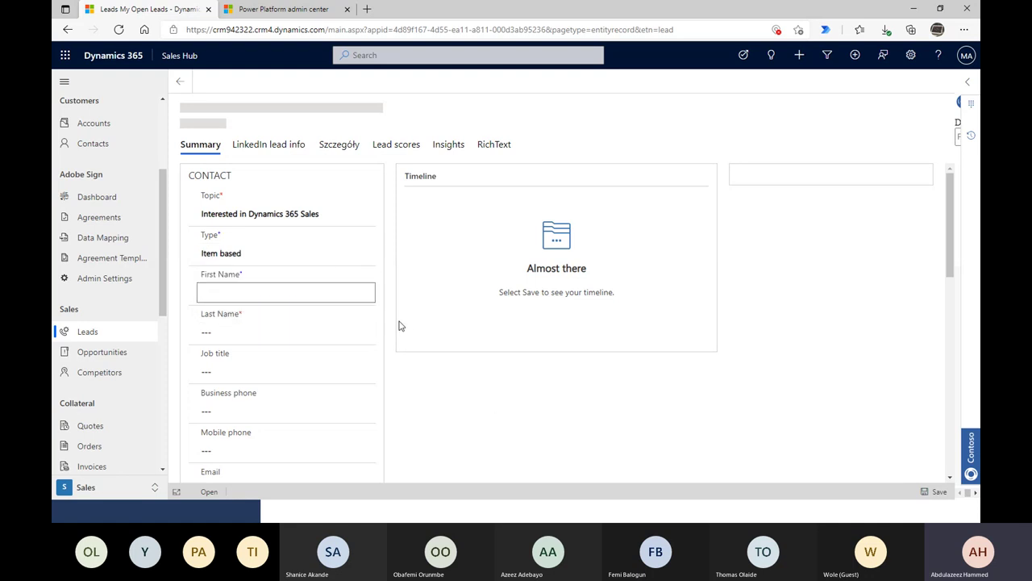
- Enter the contact's first and last name and the job title Tech Lead
text(te)
key(BackSpace)
key(BackSpace)
text(Ad)
key(BackSpace)
key(BackSpace)
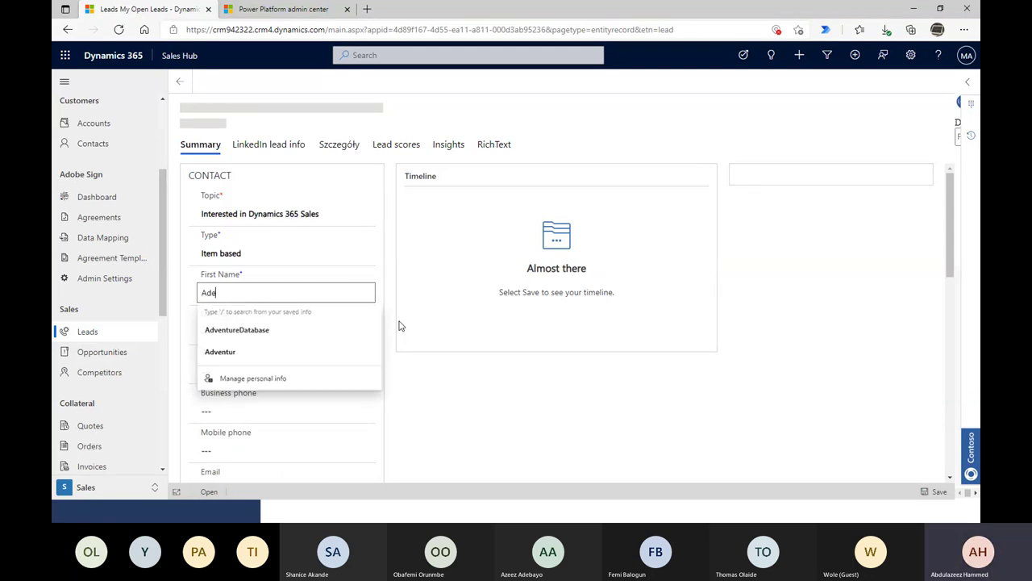
key(Tab)
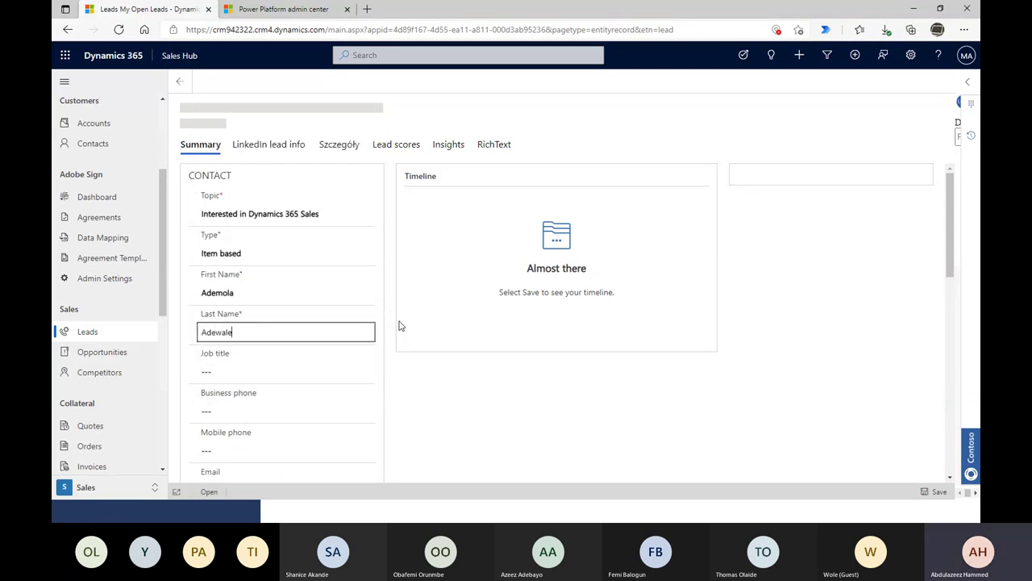
key(Tab)
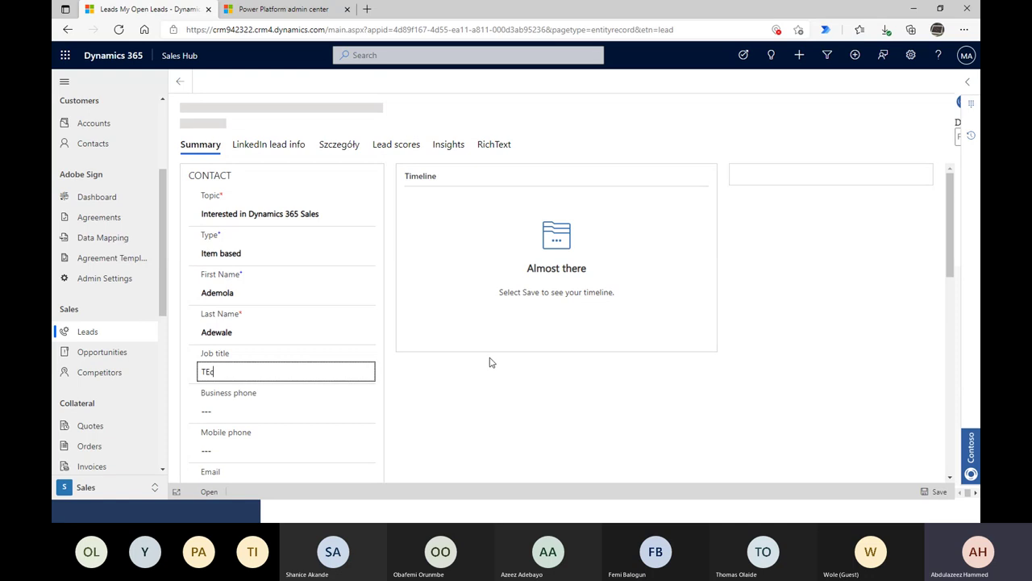
text(TEc)
key(BackSpace)
key(BackSpace)
text(ec)
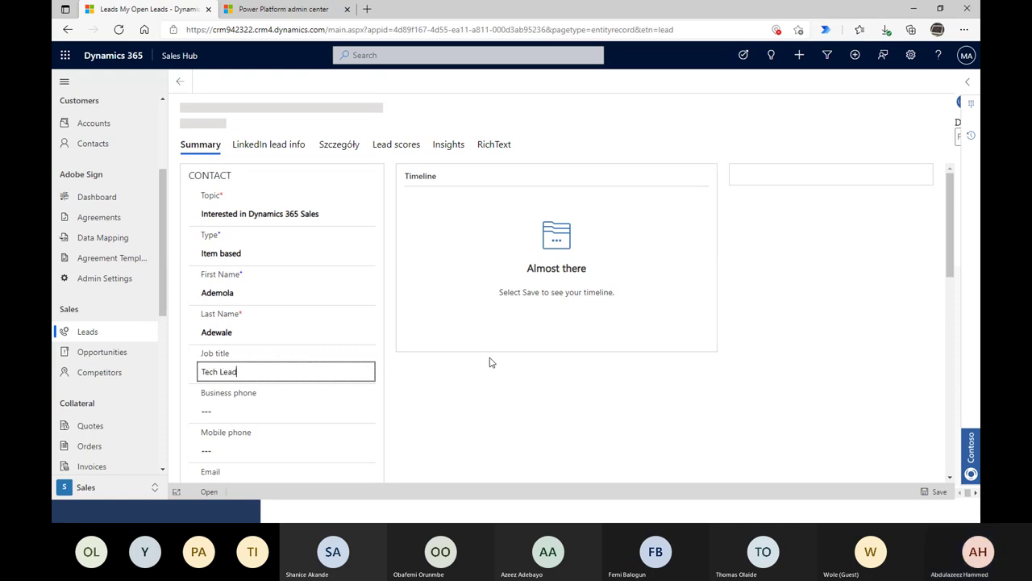
text(h Lead)
key(Tab)
- Fill in the lead's mobile phone number and e-mail address
scroll(513, 368, down, 2)
click(233, 327)
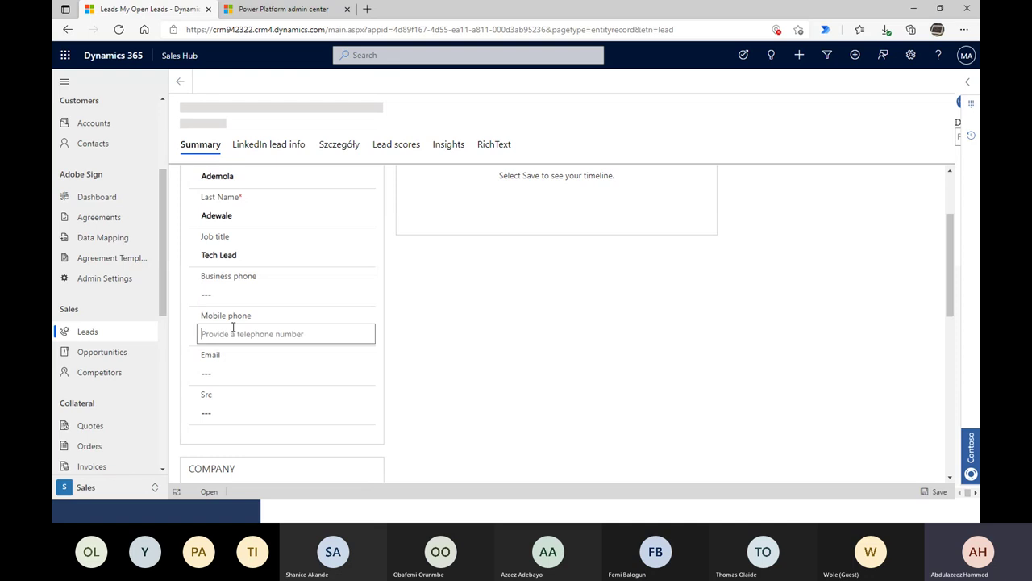
text(4343454)
click(244, 371)
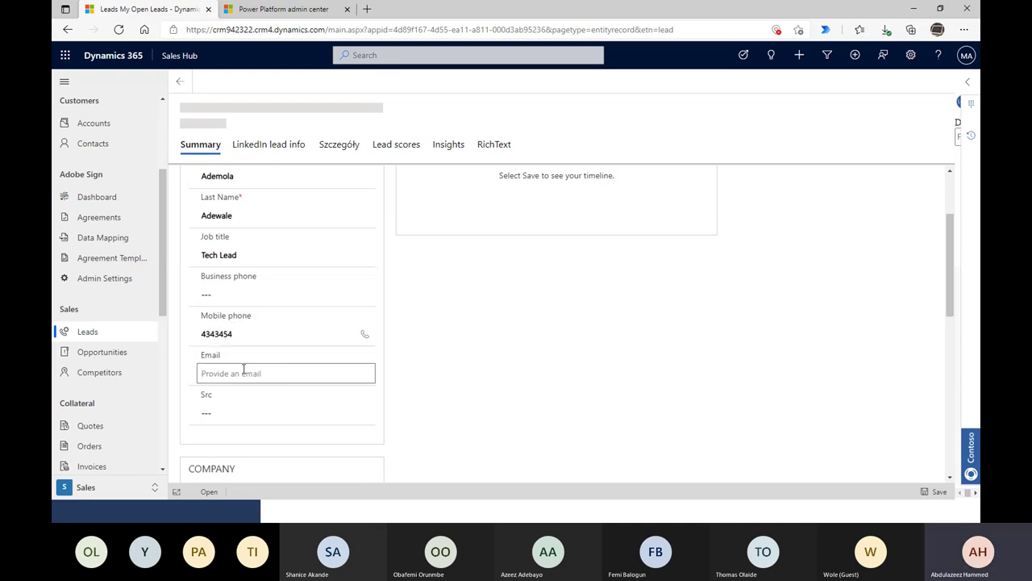
click(268, 409)
- Move to the lead's Company Name field to begin entering it
scroll(270, 408, down, 3)
scroll(295, 404, up, 1)
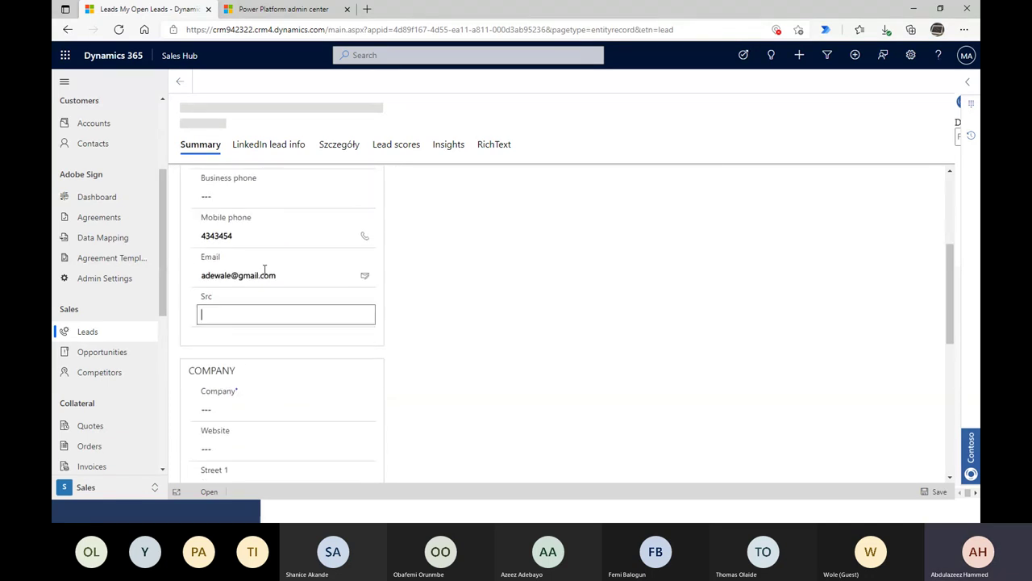
scroll(242, 298, up, 1)
double_click(207, 322)
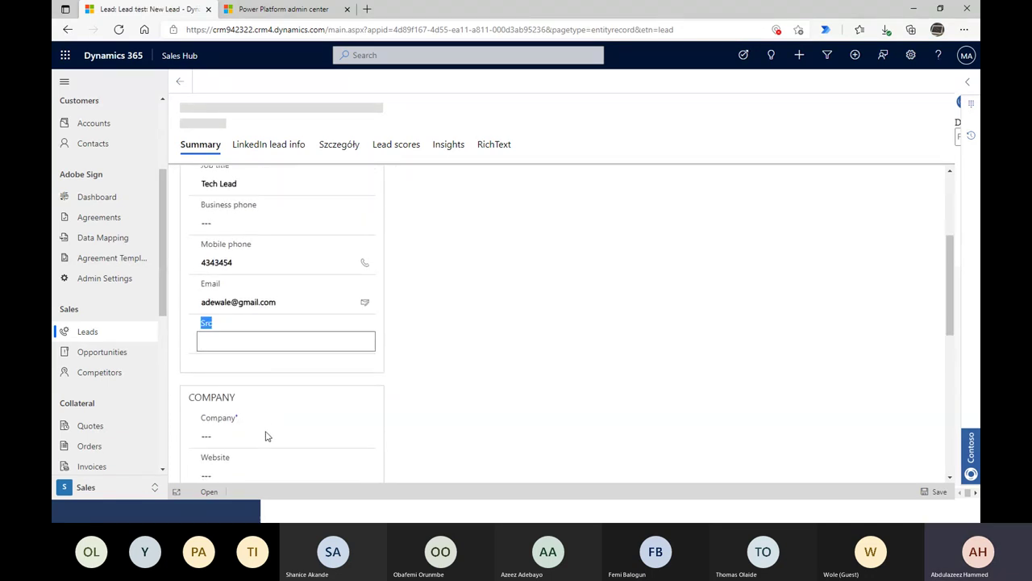
click(229, 441)
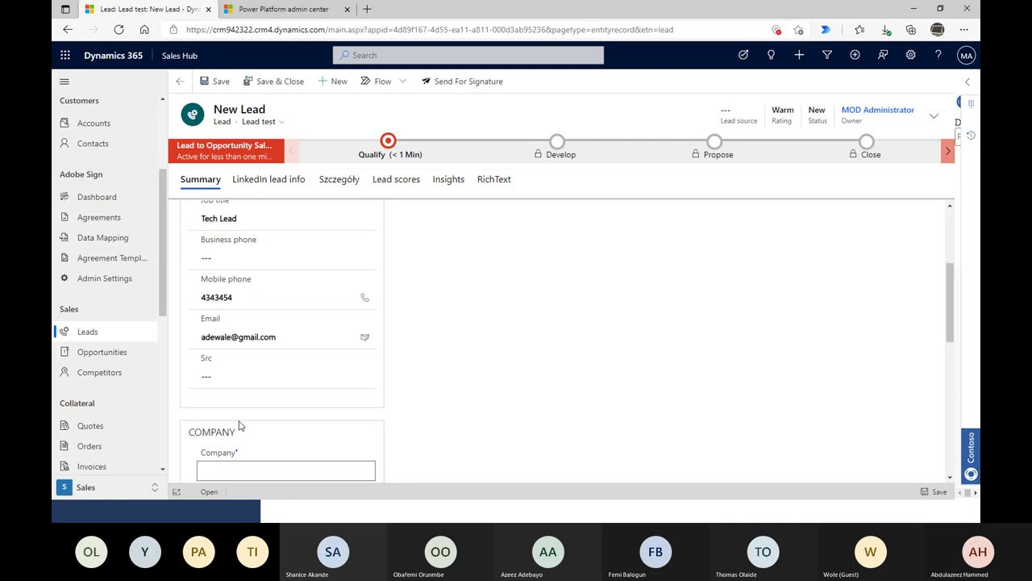
scroll(643, 353, down, 3)
scroll(644, 361, down, 2)
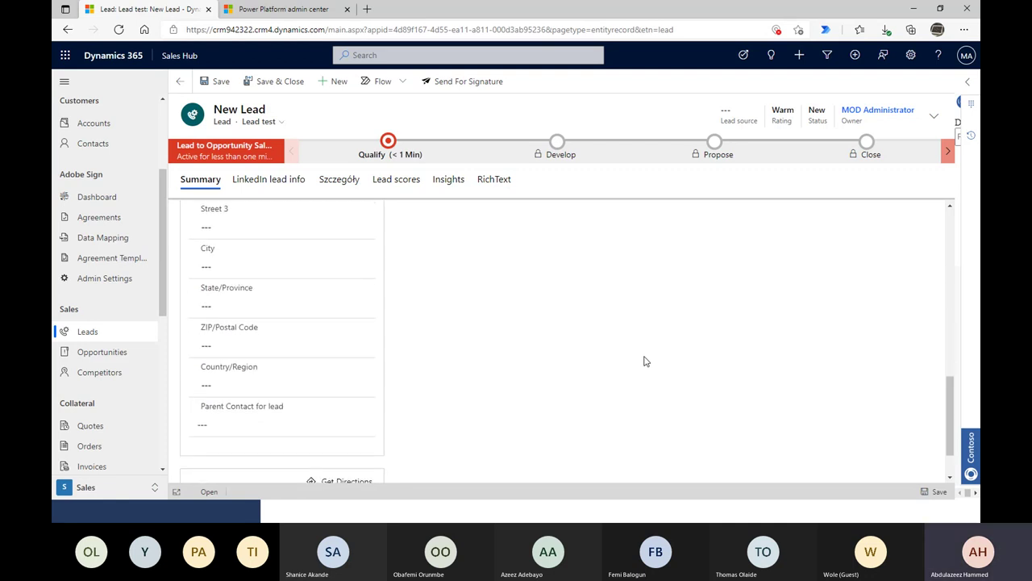
scroll(645, 361, up, 3)
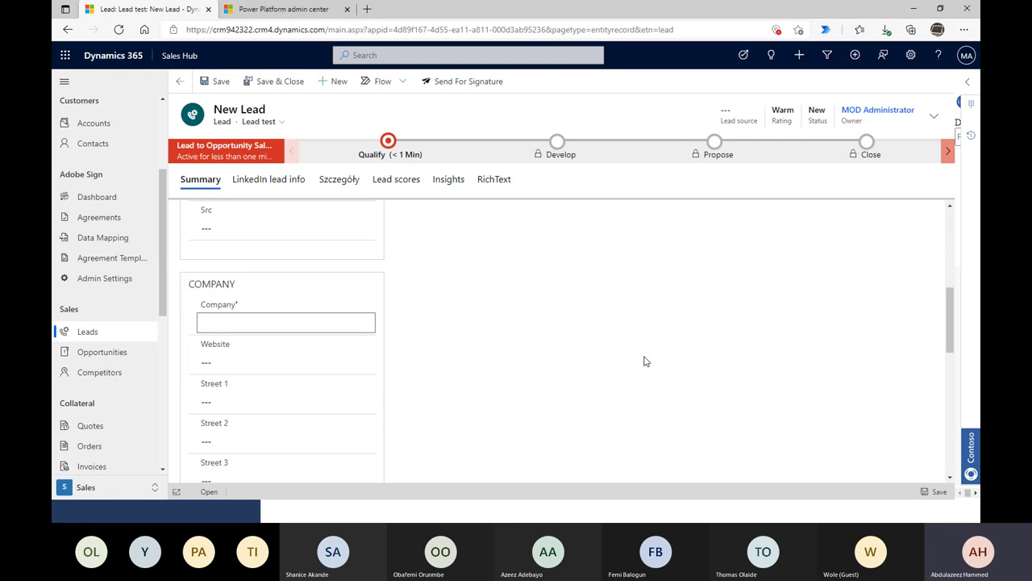
- Enter the company name Ademola & Co Company and the city Ikeja
text(De)
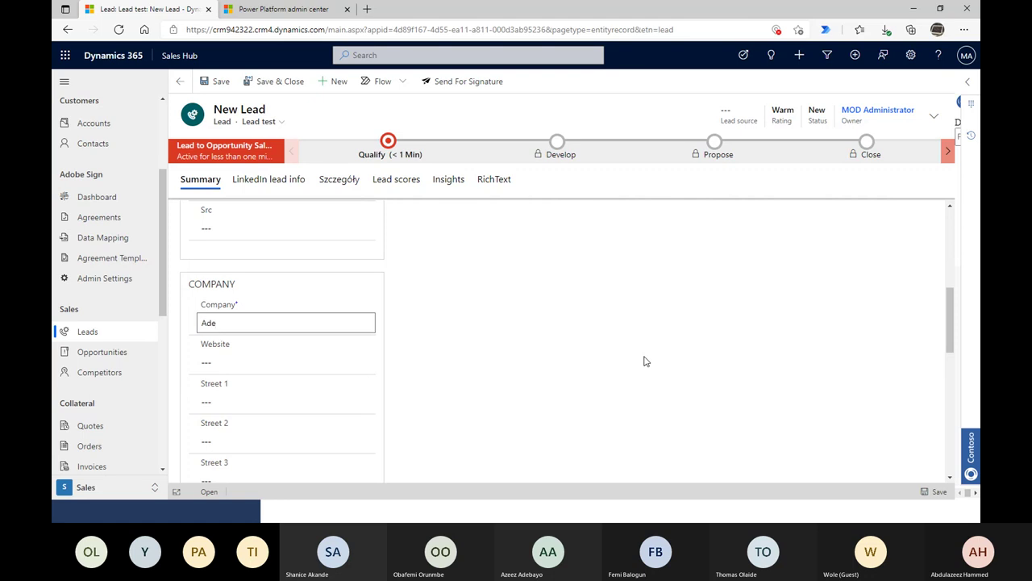
text(mol)
text(a @)
text( Co COmpoa)
text(an)
text(y)
key(Tab)
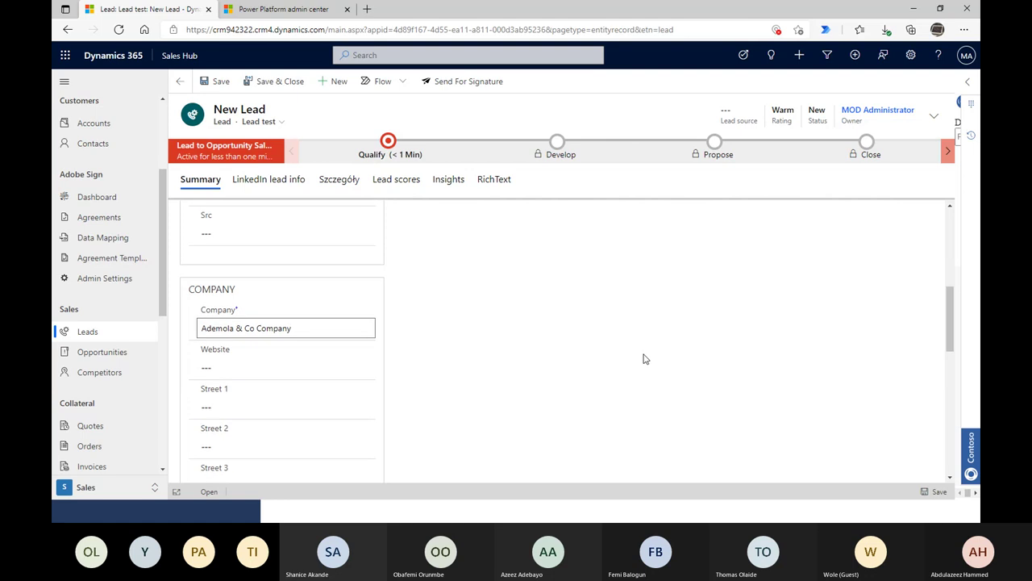
scroll(305, 385, down, 2)
scroll(255, 323, down, 2)
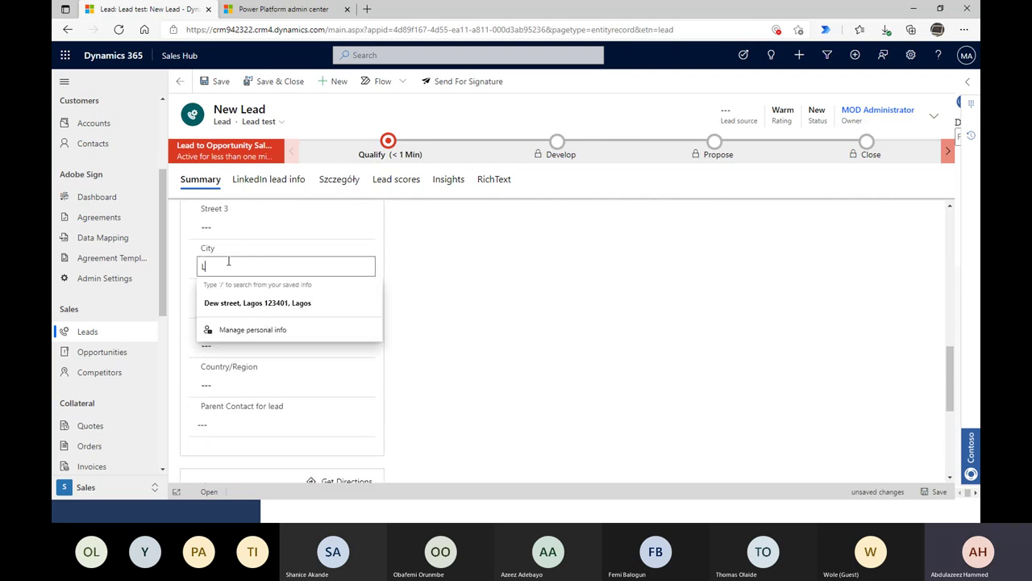
text(Ikeja)
key(Tab)
- Set State/Province to Lagos, correcting its capitalisation
text(LAgos)
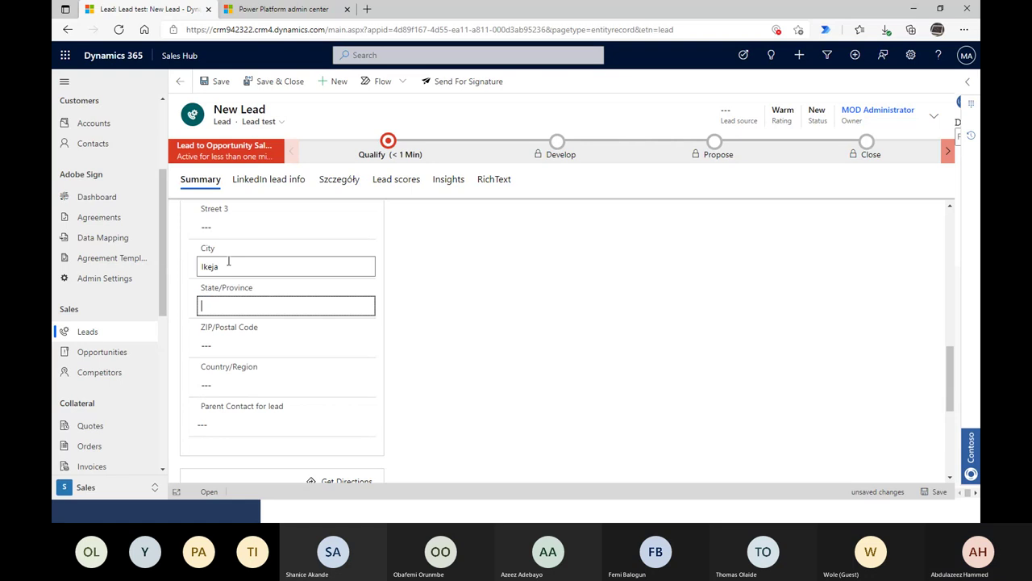
key(Tab)
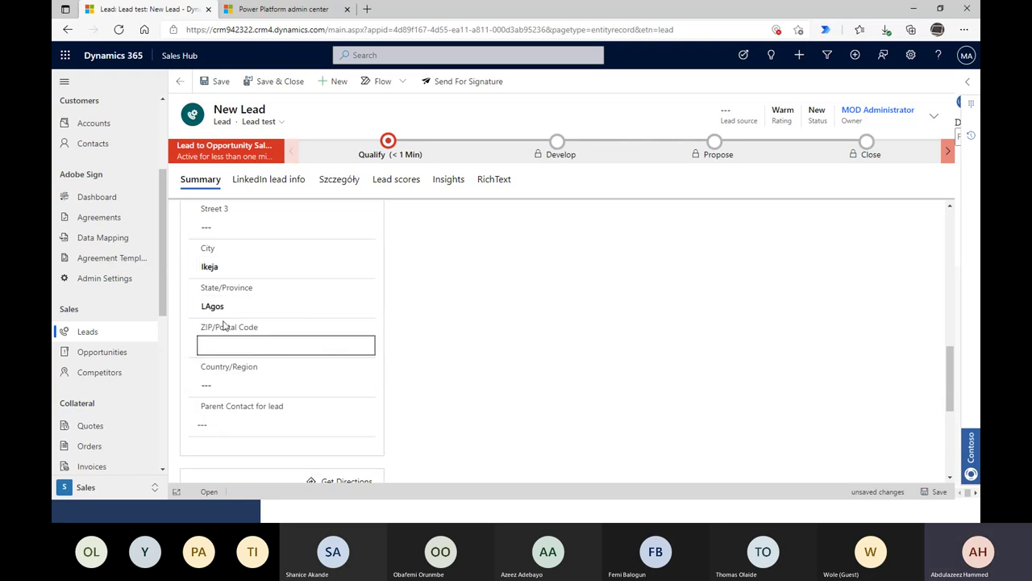
click(212, 305)
key(BackSpace)
text(a)
key(Tab)
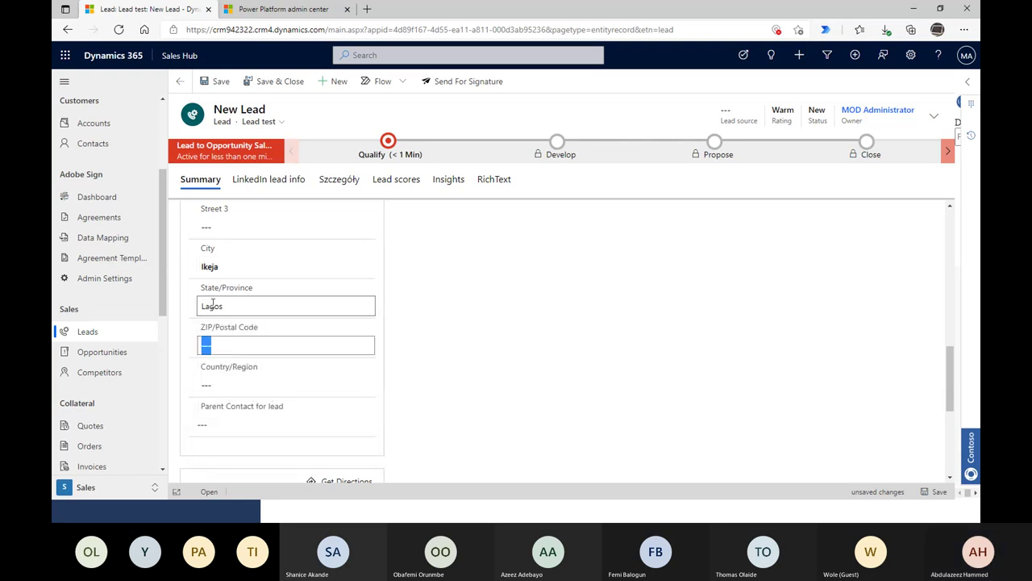
- Set Country/Region to Nigeria and return to the top of the form
click(228, 387)
text(Nigeria)
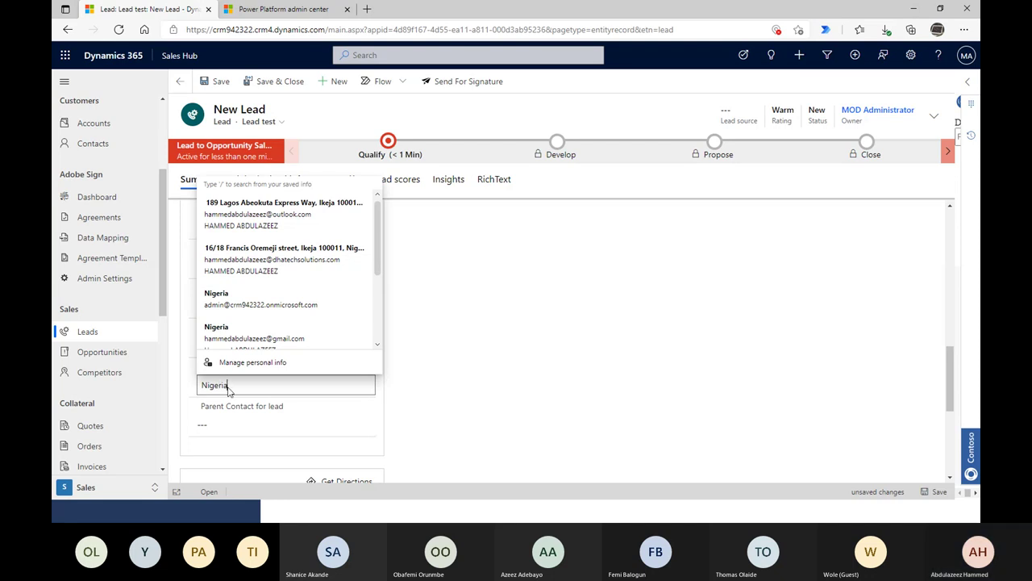
key(Tab)
click(527, 369)
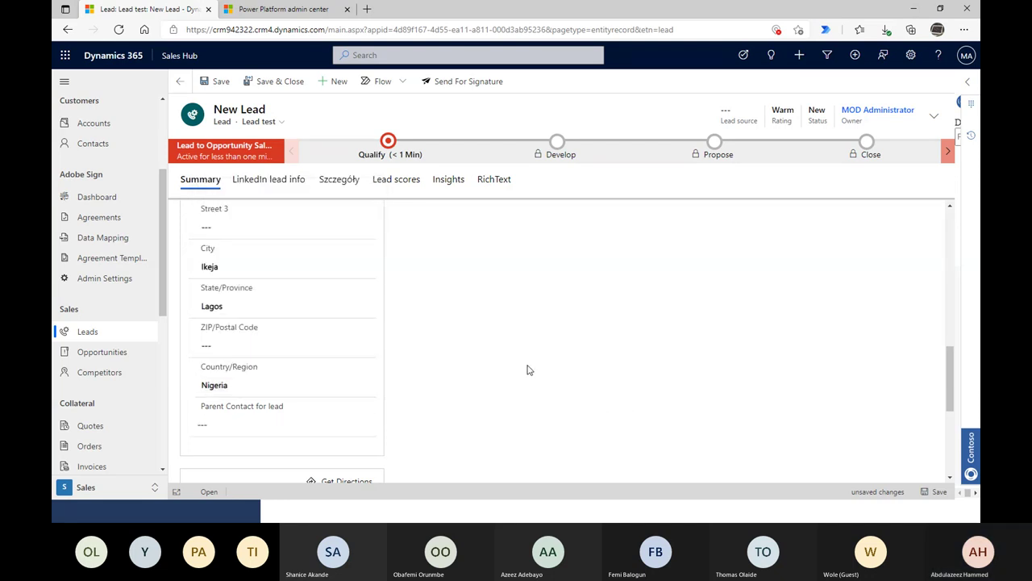
scroll(528, 370, down, 2)
scroll(528, 369, up, 2)
scroll(529, 369, down, 1)
scroll(526, 369, up, 10)
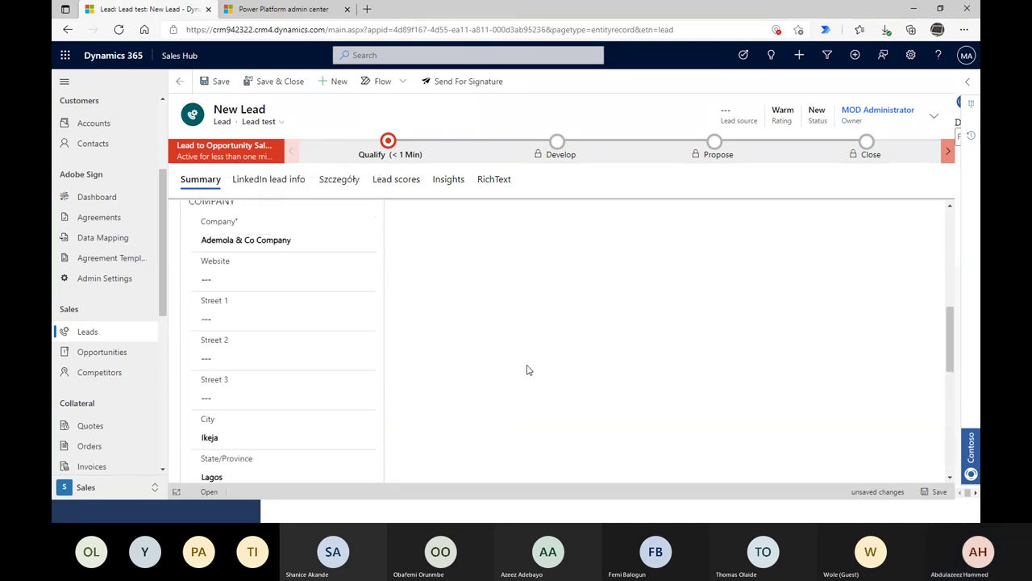
- Save the lead, then choose the Lead form from the form selector
click(940, 492)
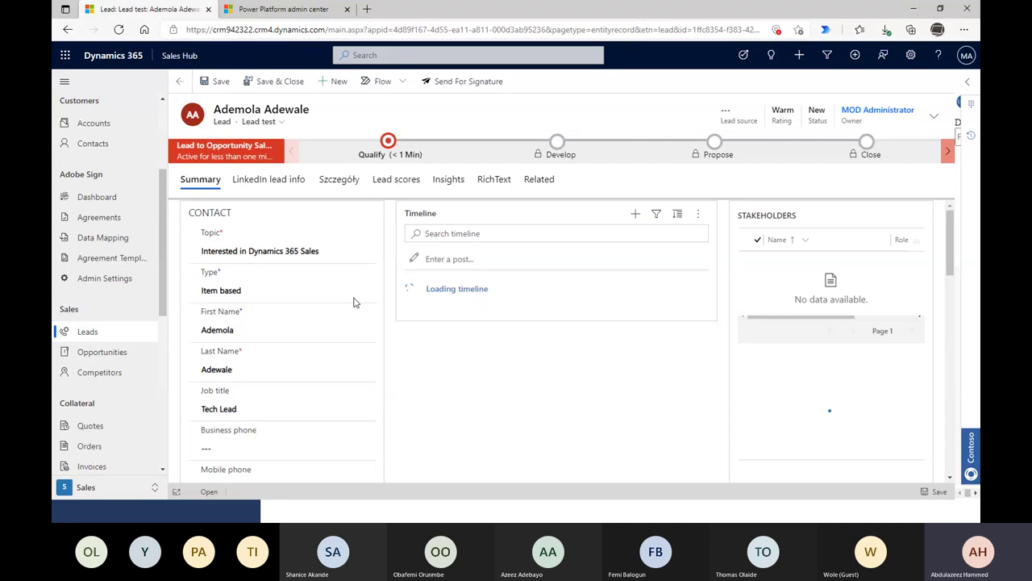
scroll(655, 403, down, 1)
scroll(653, 406, down, 2)
scroll(668, 415, up, 3)
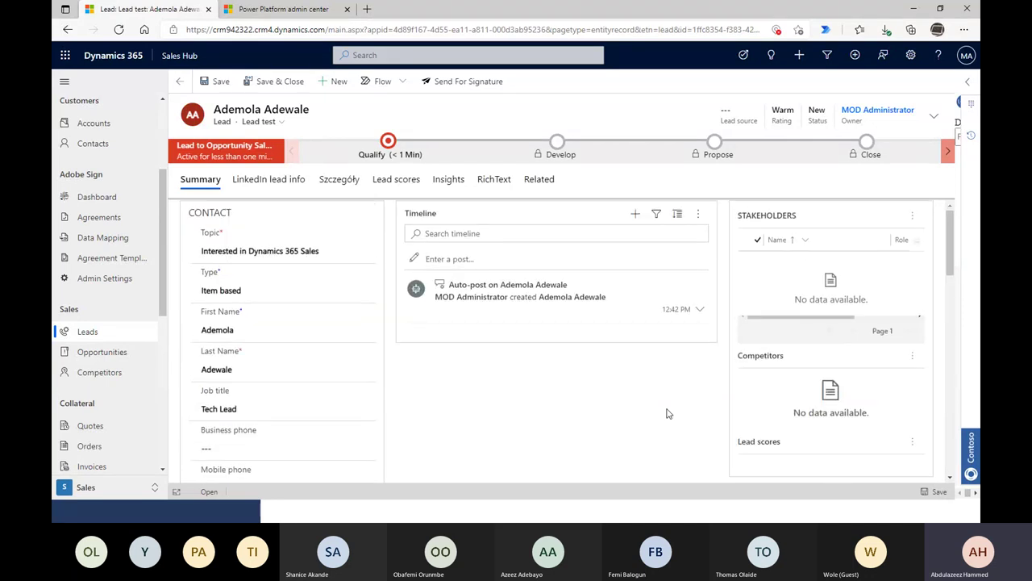
click(280, 123)
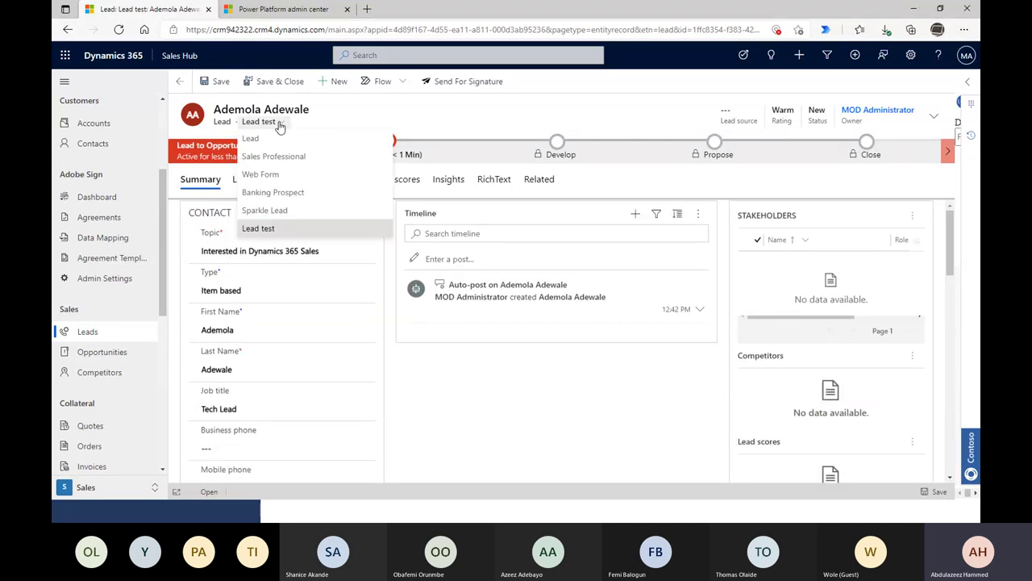
click(264, 139)
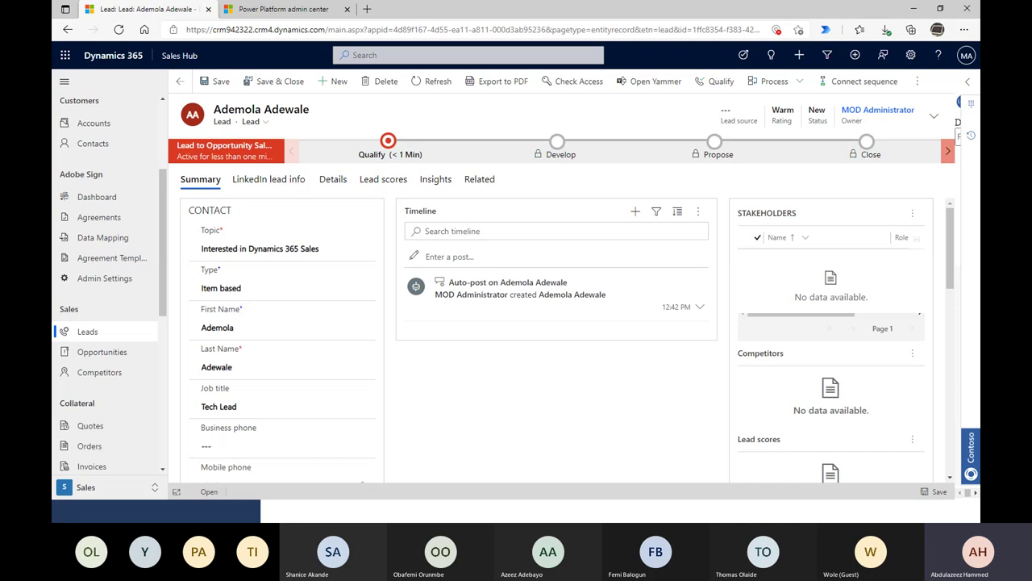
- Begin qualifying with Opportunity set to Yes, then cancel the dialog
click(720, 84)
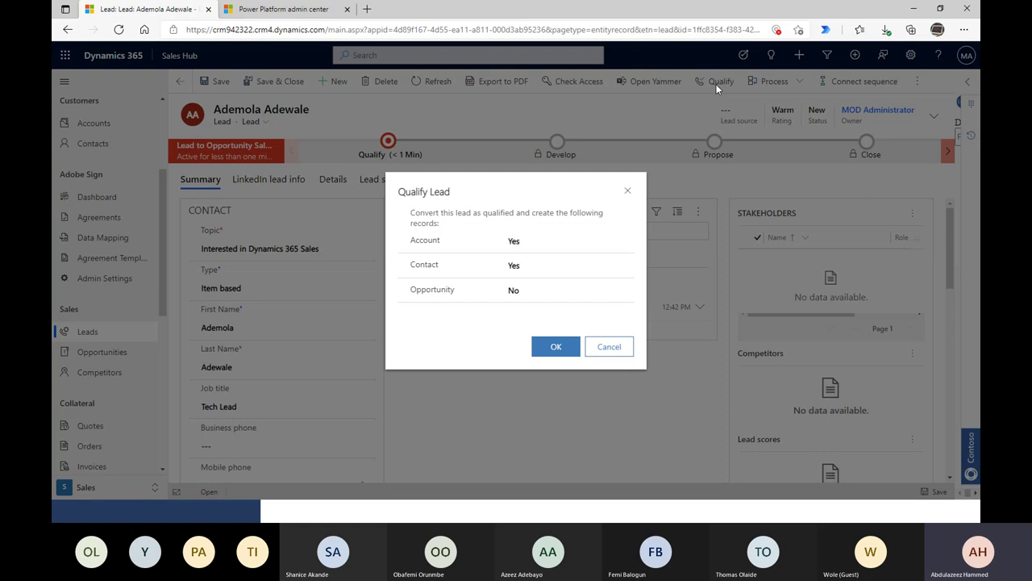
click(542, 295)
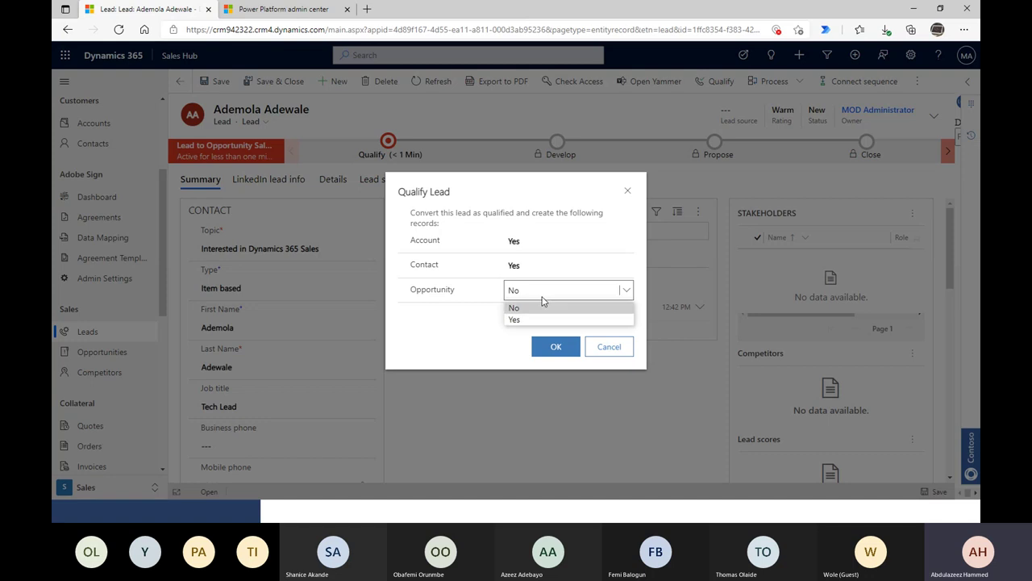
click(516, 320)
double_click(421, 239)
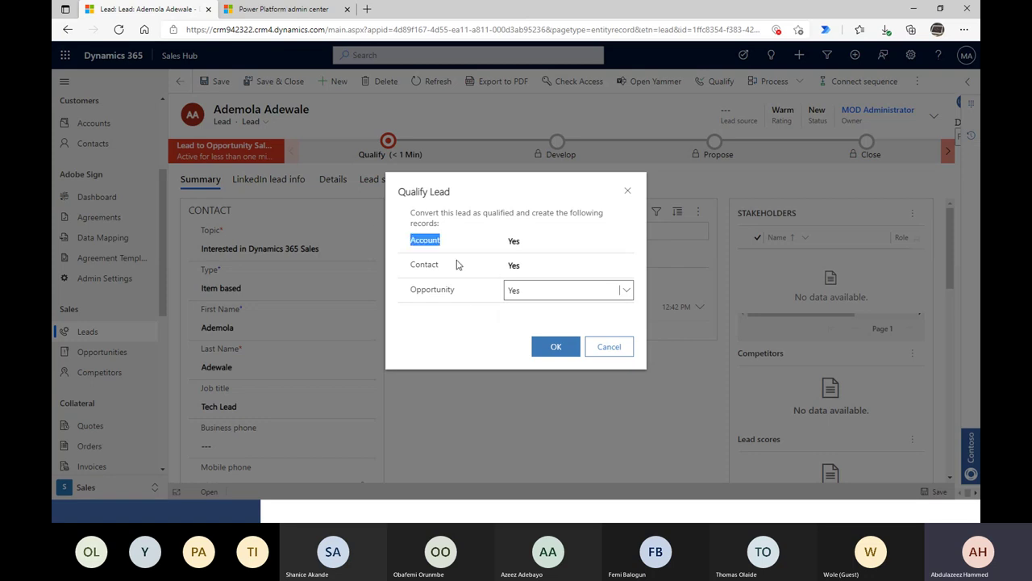
click(609, 346)
- Review the lead's Company and First Name values
scroll(481, 403, down, 3)
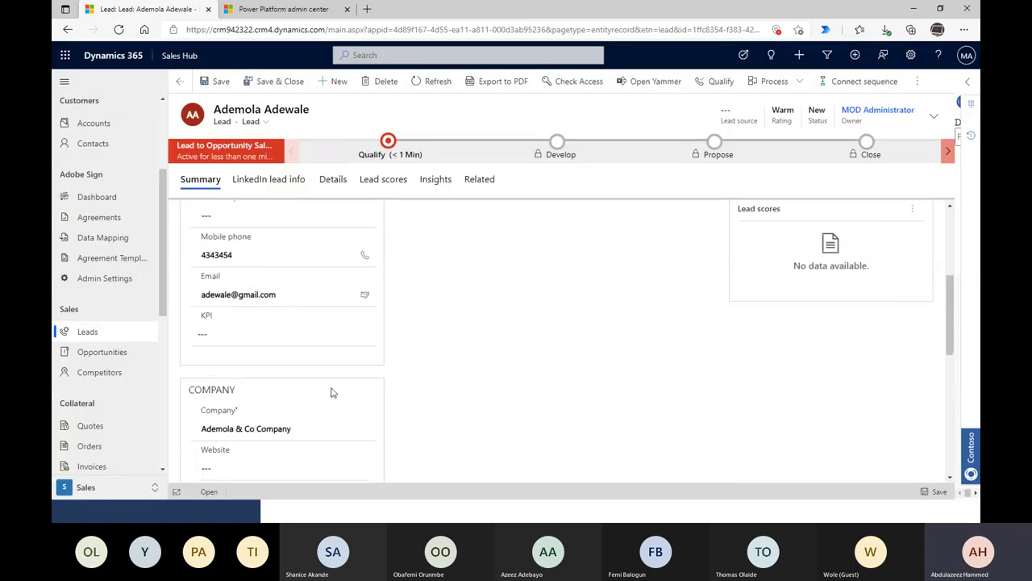
click(302, 345)
drag(290, 345, 167, 342)
scroll(586, 375, up, 1)
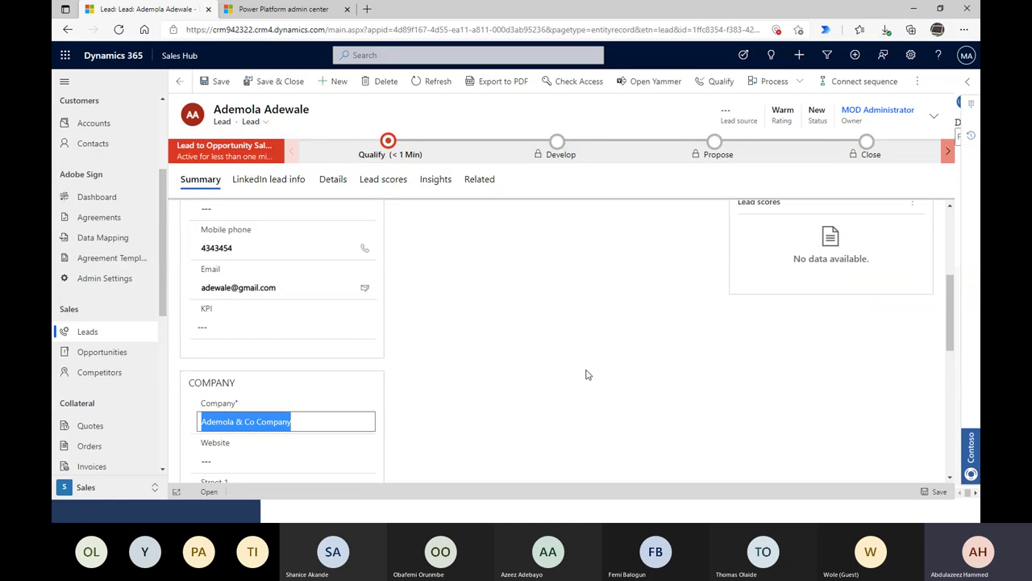
scroll(587, 374, up, 5)
click(241, 329)
drag(234, 330, 170, 321)
click(171, 321)
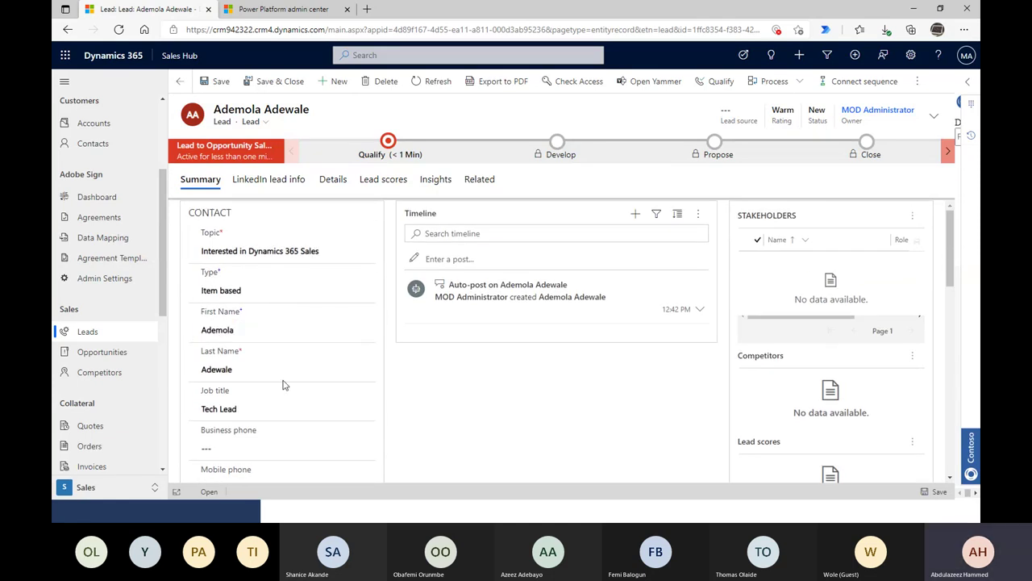
- Qualify the lead with Opportunity set to Yes and confirm with OK
click(717, 82)
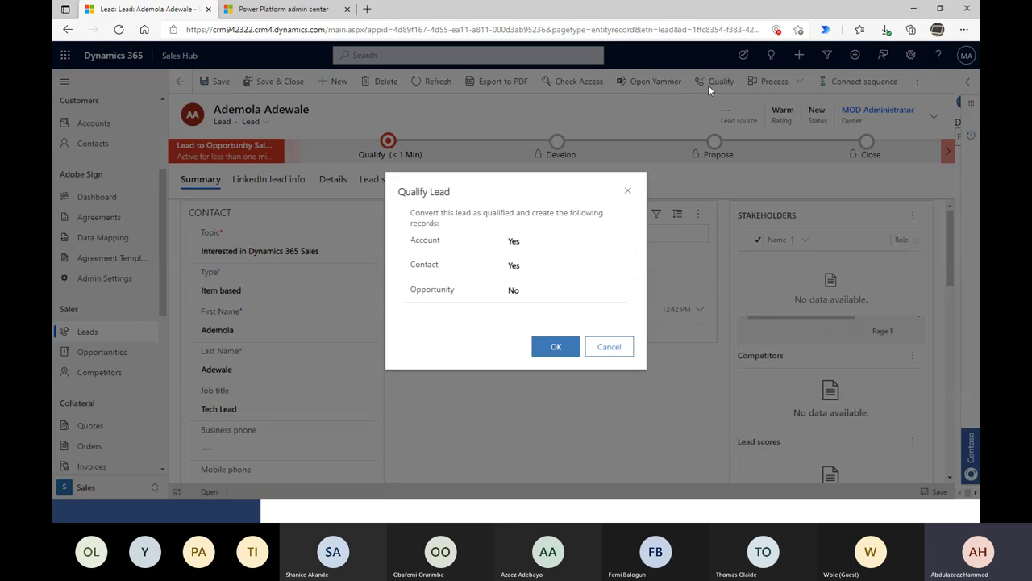
click(535, 288)
click(525, 322)
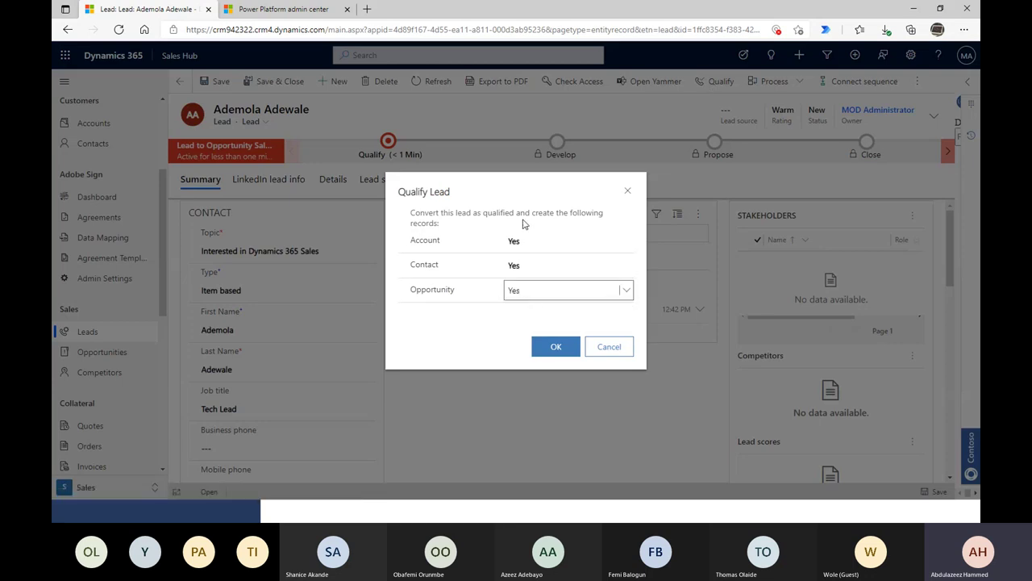
click(550, 353)
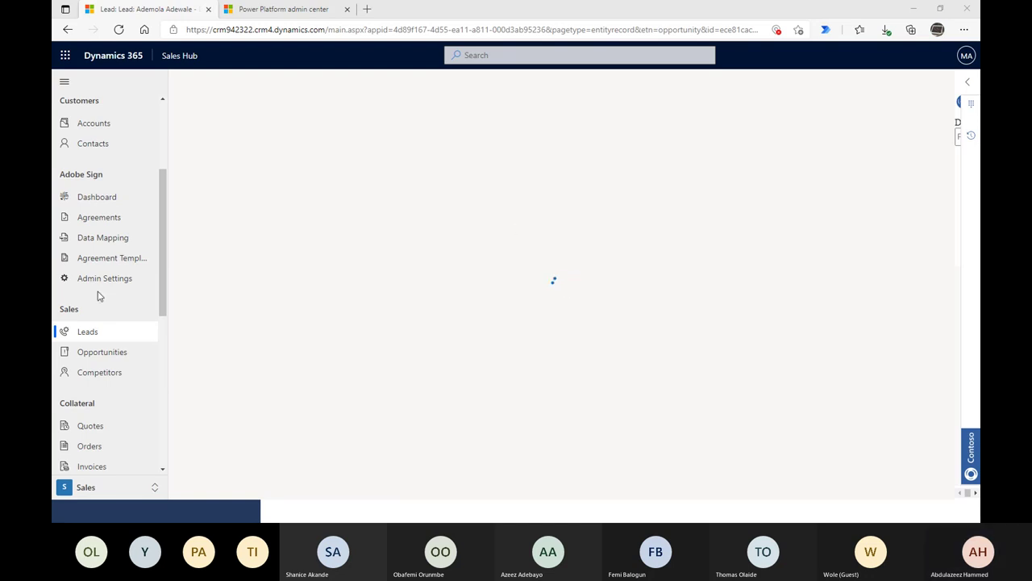
- Duplicate the current browser tab to open the opportunity in a second tab
scroll(109, 315, down, 1)
scroll(120, 337, up, 3)
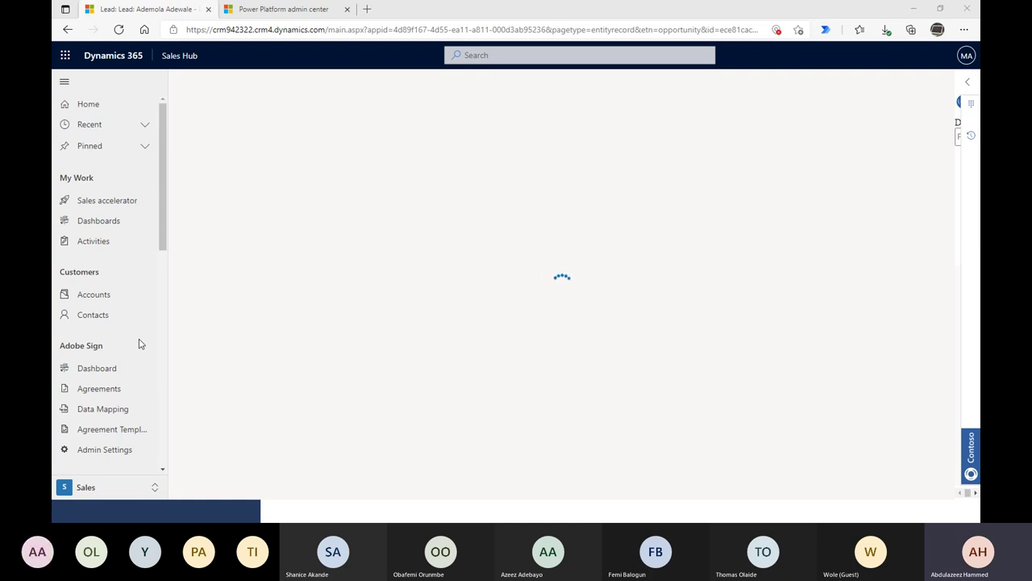
right_click(91, 6)
click(185, 53)
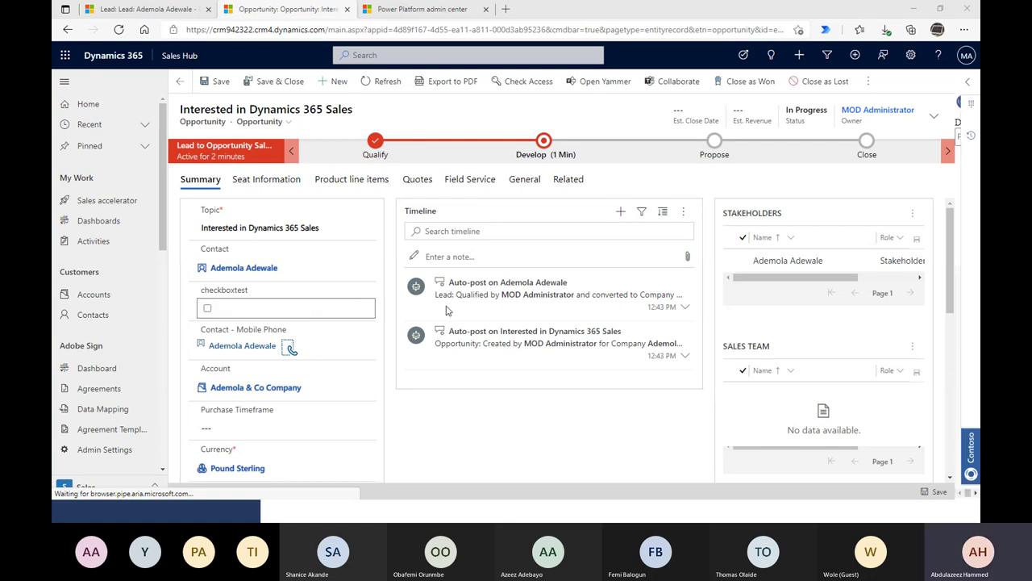
- Review the Develop-stage opportunity, then go to its originating lead from the Qualify stage
scroll(152, 318, down, 1)
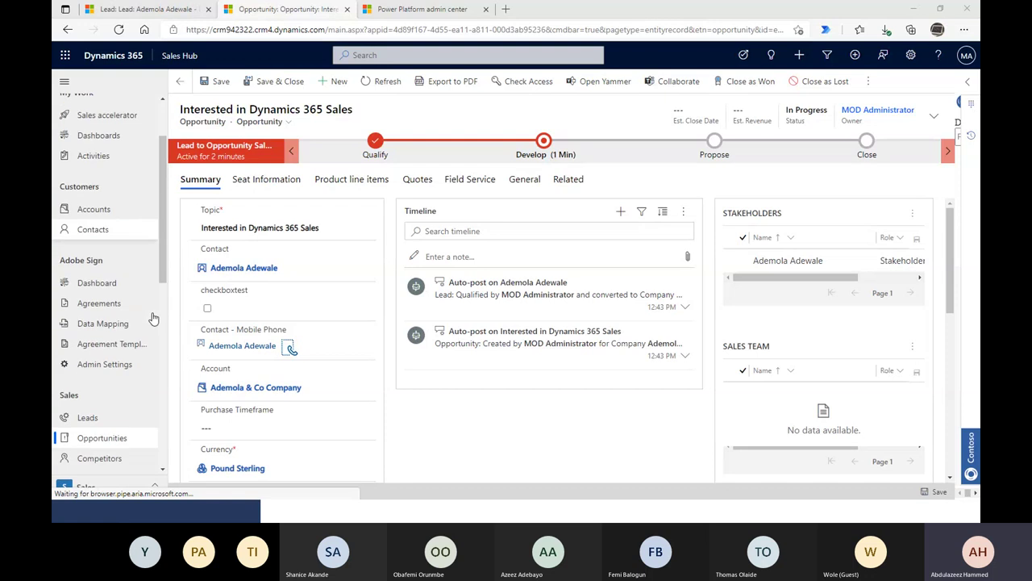
scroll(153, 318, up, 1)
scroll(88, 417, down, 2)
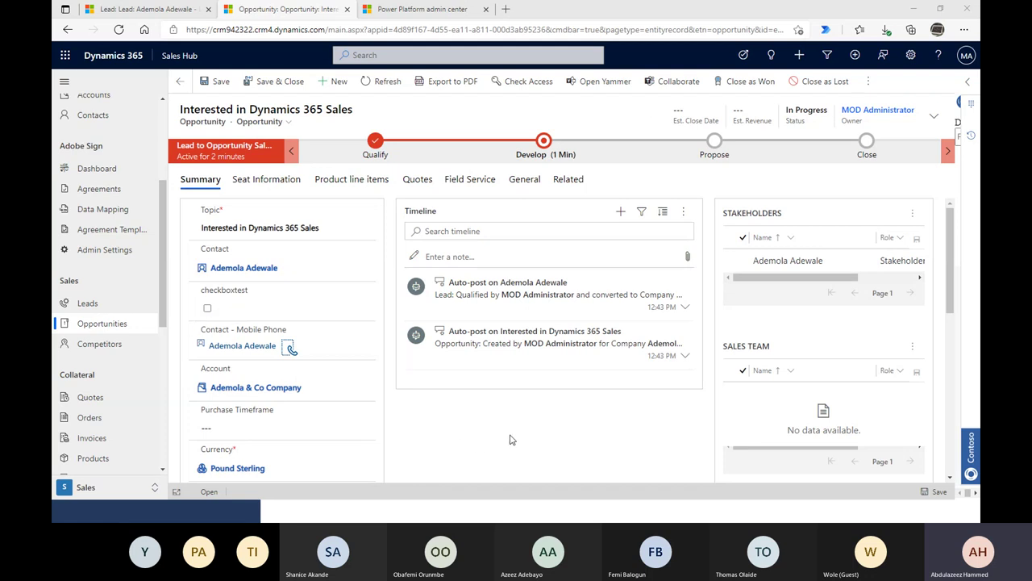
scroll(510, 439, down, 5)
scroll(510, 438, up, 3)
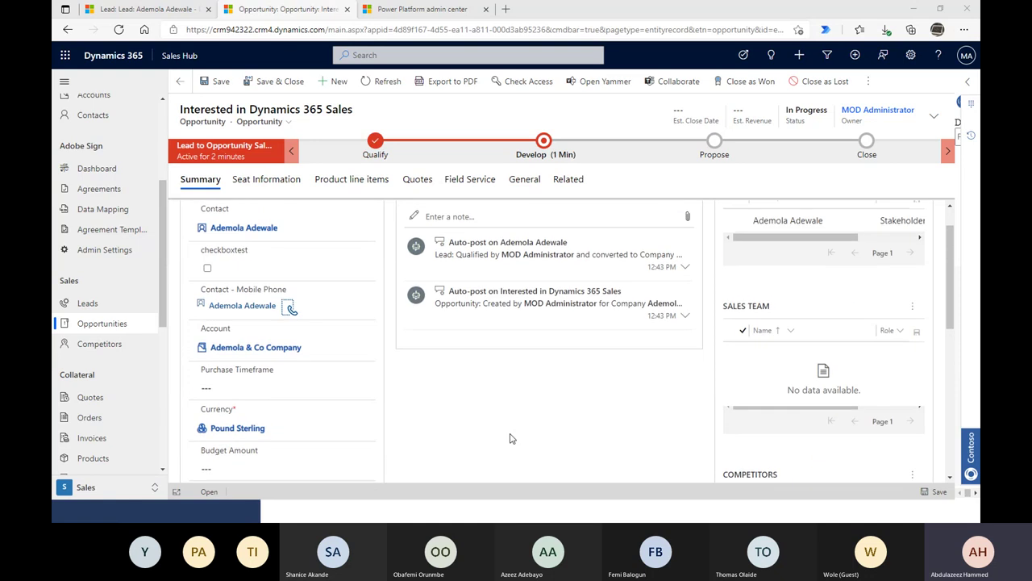
click(378, 146)
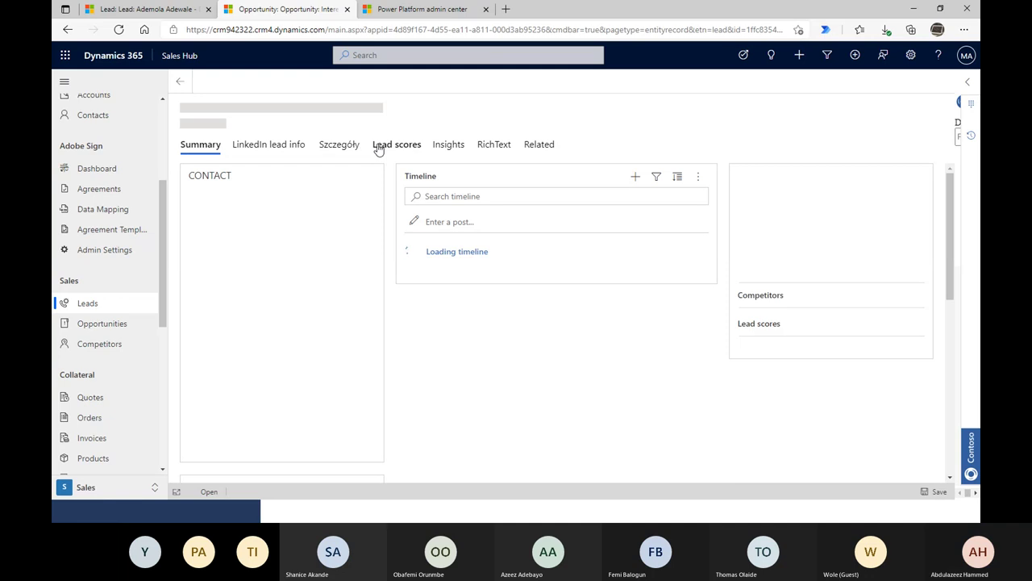
- Reactivate the lead's Qualify stage and advance to the Interested in Dynamics 365 Sales opportunity
click(183, 85)
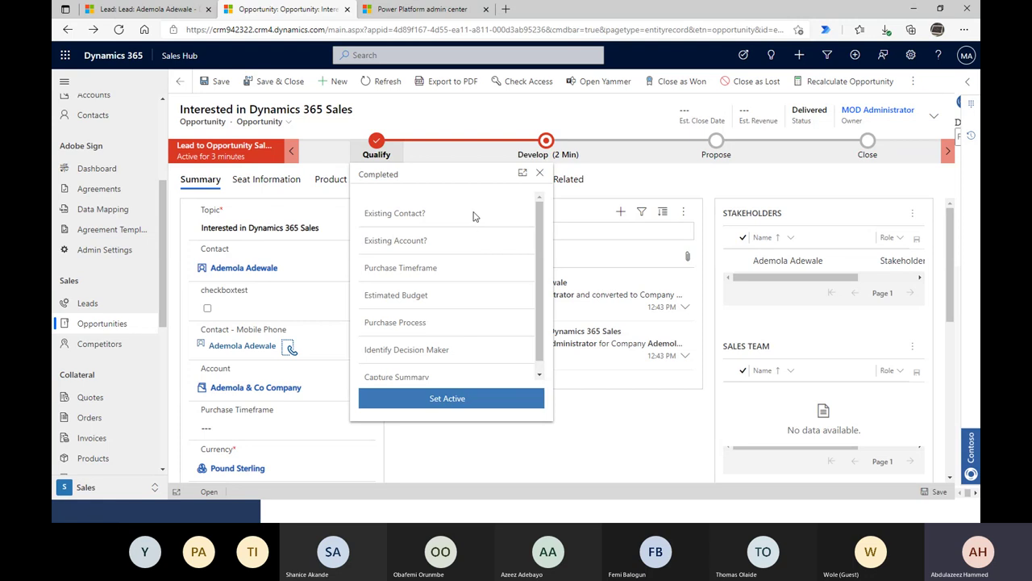
click(444, 399)
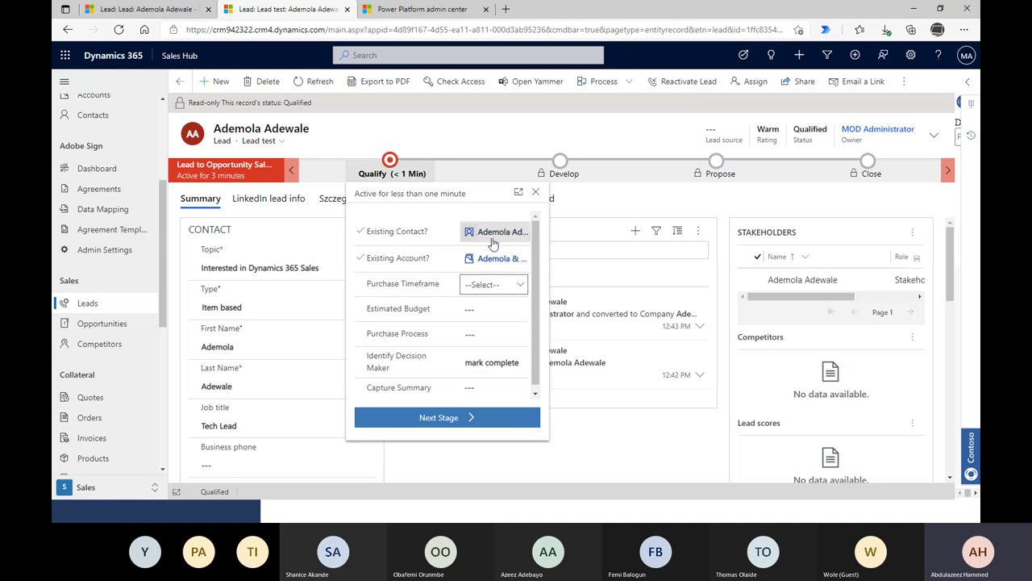
click(456, 132)
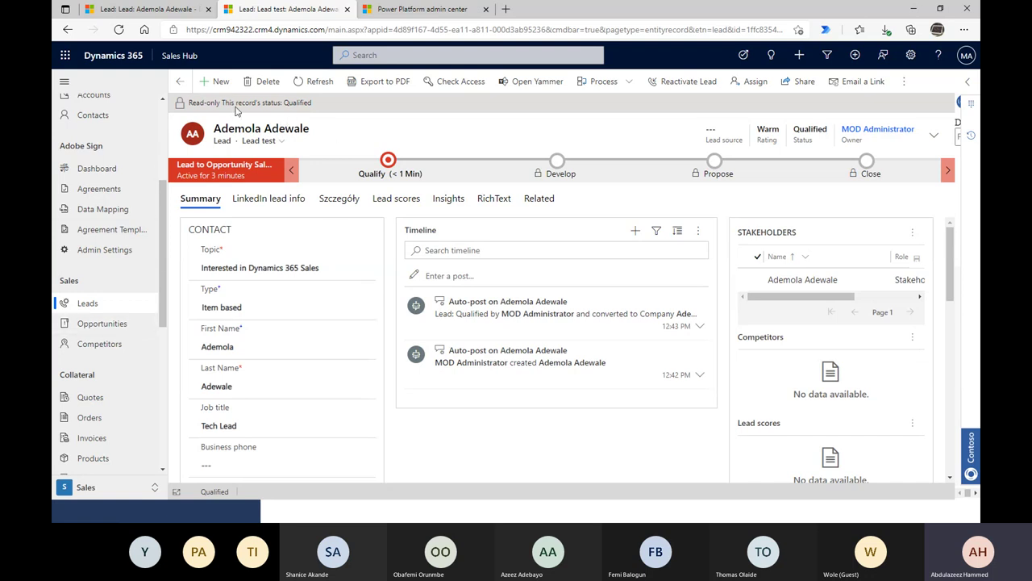
scroll(299, 274, down, 1)
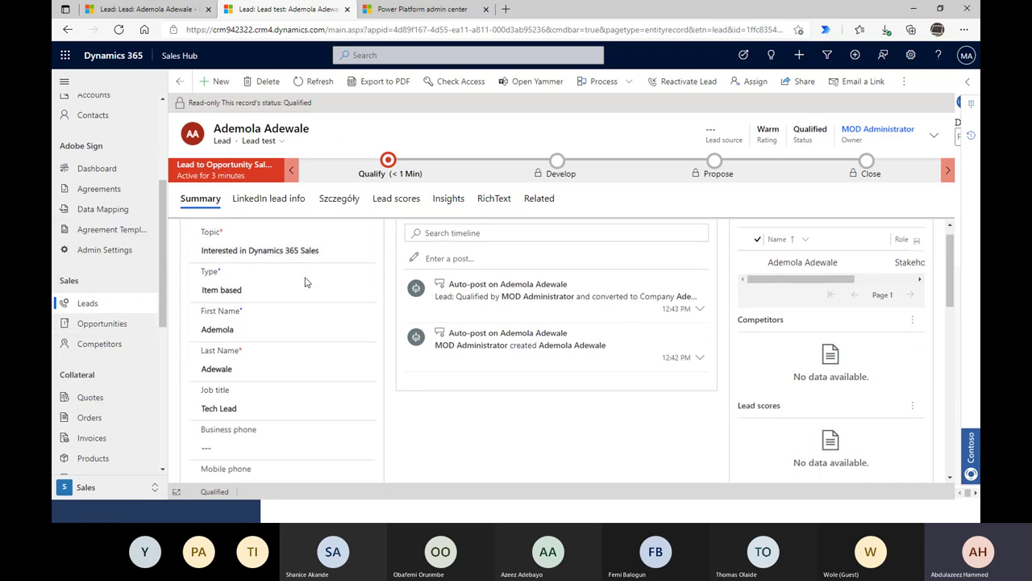
click(389, 160)
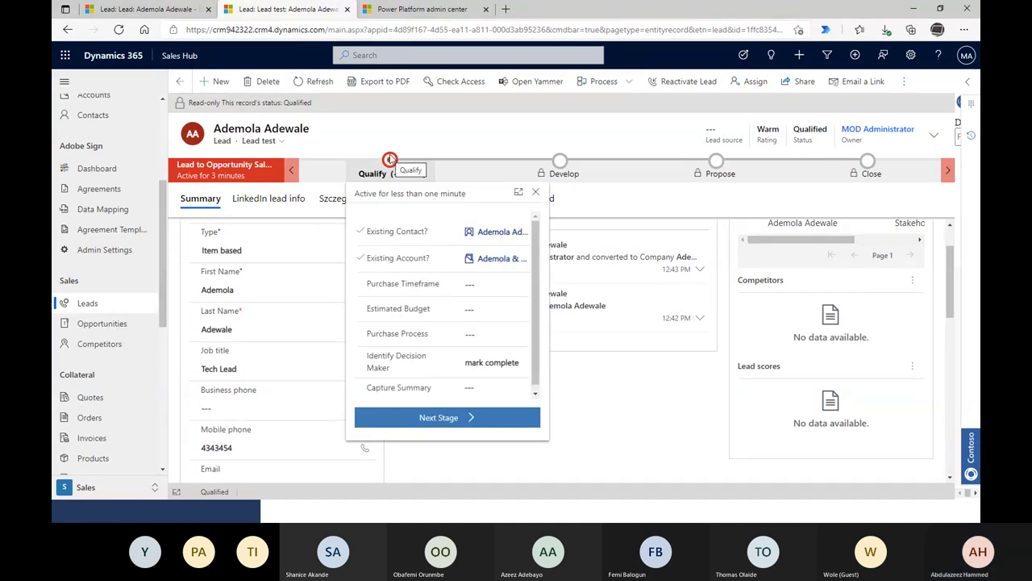
click(426, 418)
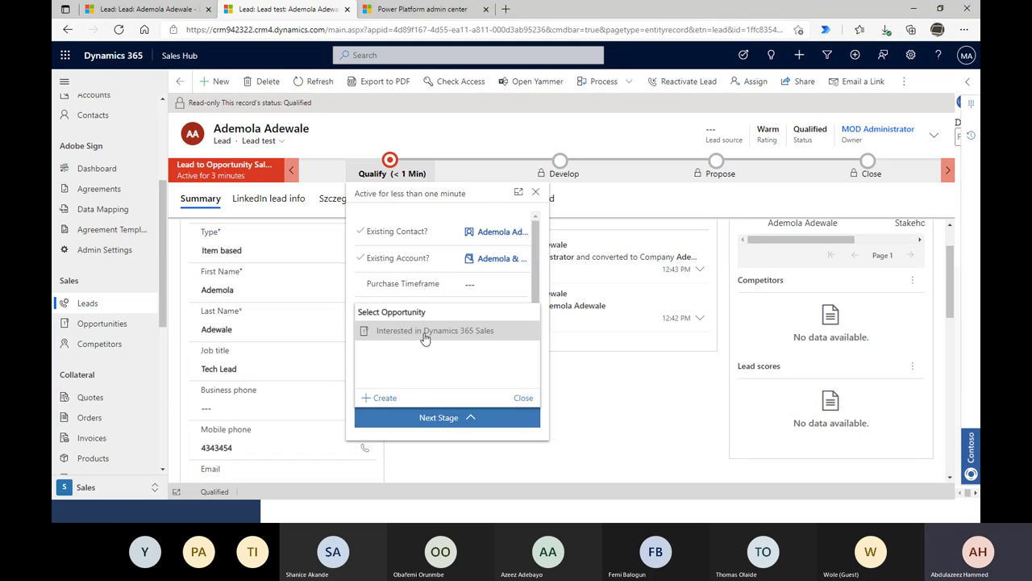
click(439, 417)
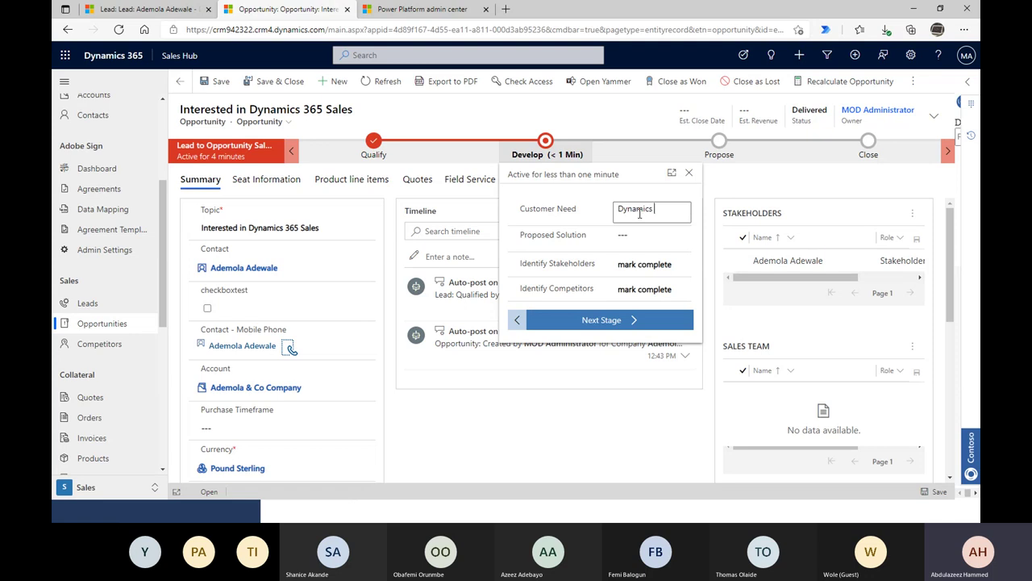
- Complete Customer Need as 'Dynamics 365 Sales' and write the Proposed Solution text
text(365 Sales license)
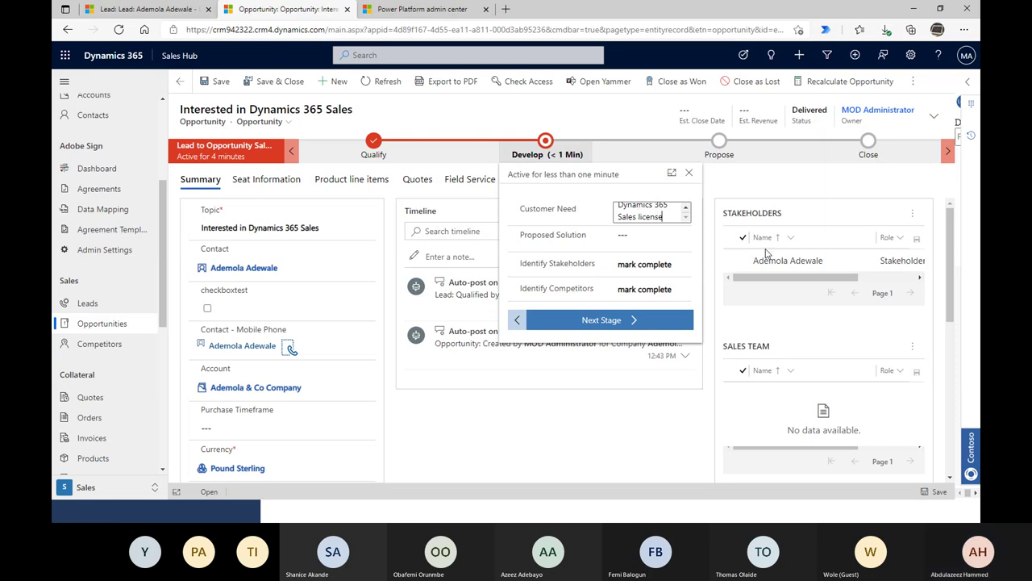
click(641, 211)
key(ctrl+c)
click(638, 242)
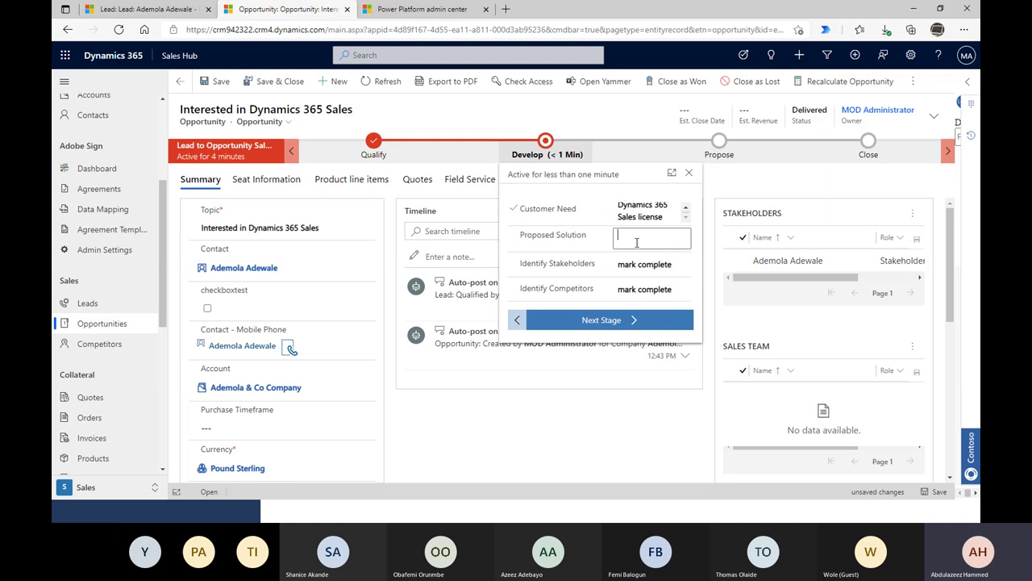
key(ctrl+v)
text(and)
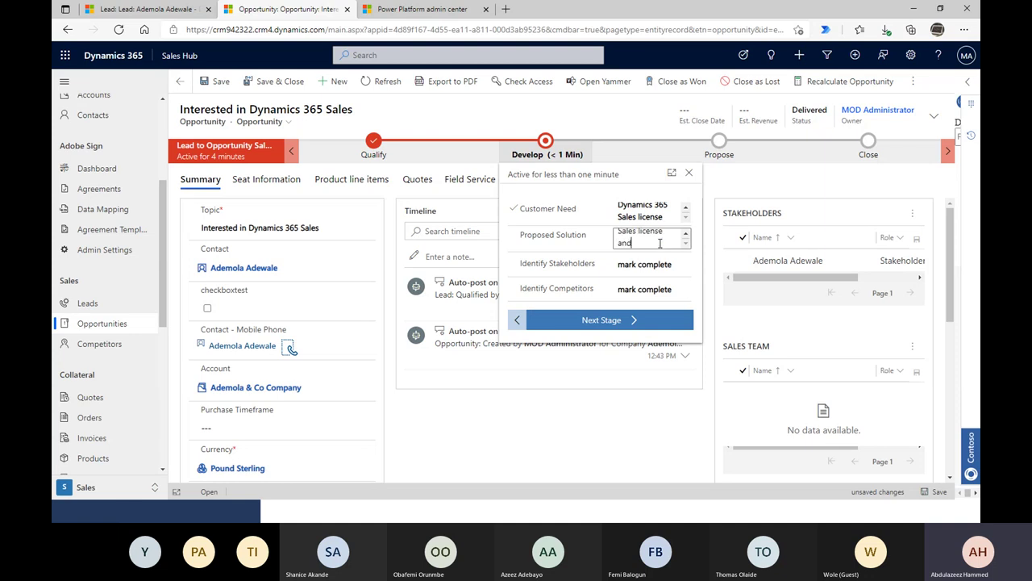
text( Sele)
text(s)
key(ctrl+Left)
text(Linke)
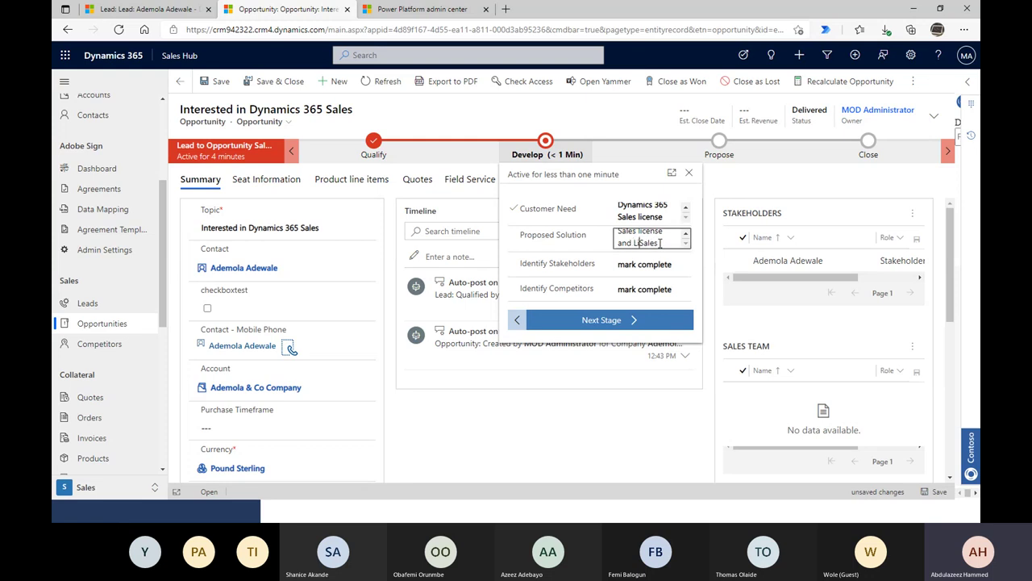
text(d)
key(End)
text(Navi)
text(vator)
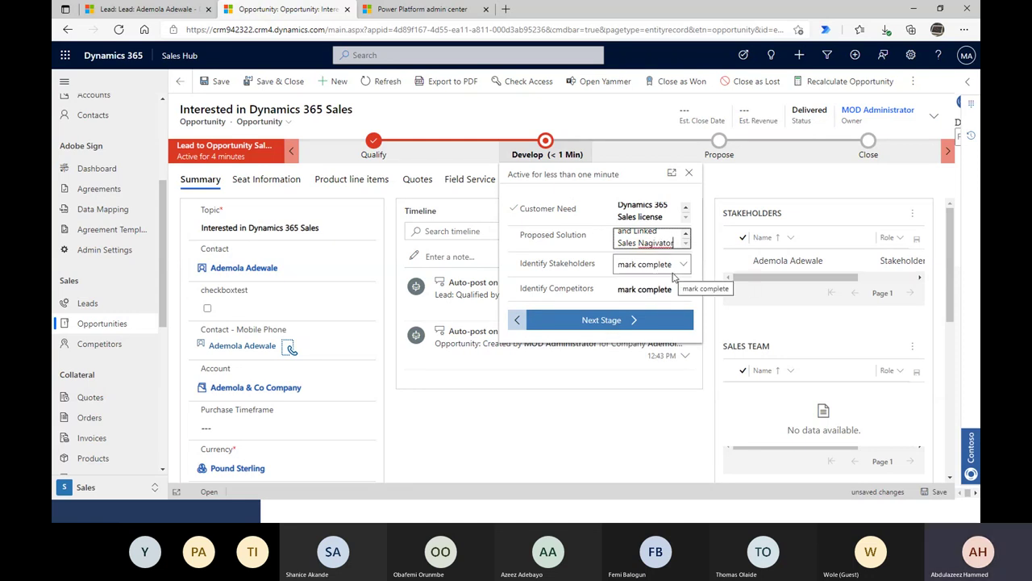
- Mark Identify Stakeholders and Identify Competitors completed and advance to Propose
click(675, 277)
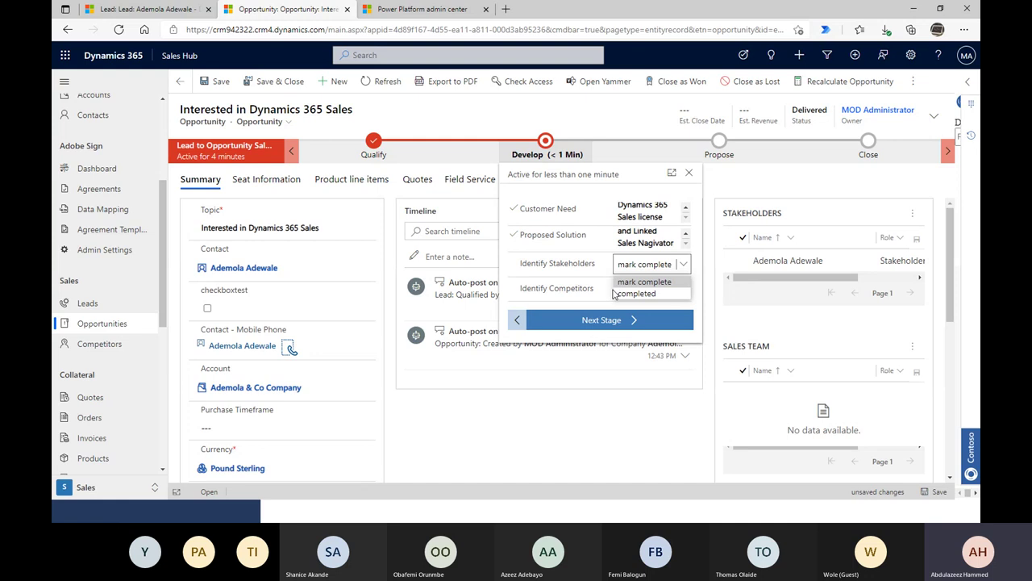
click(620, 293)
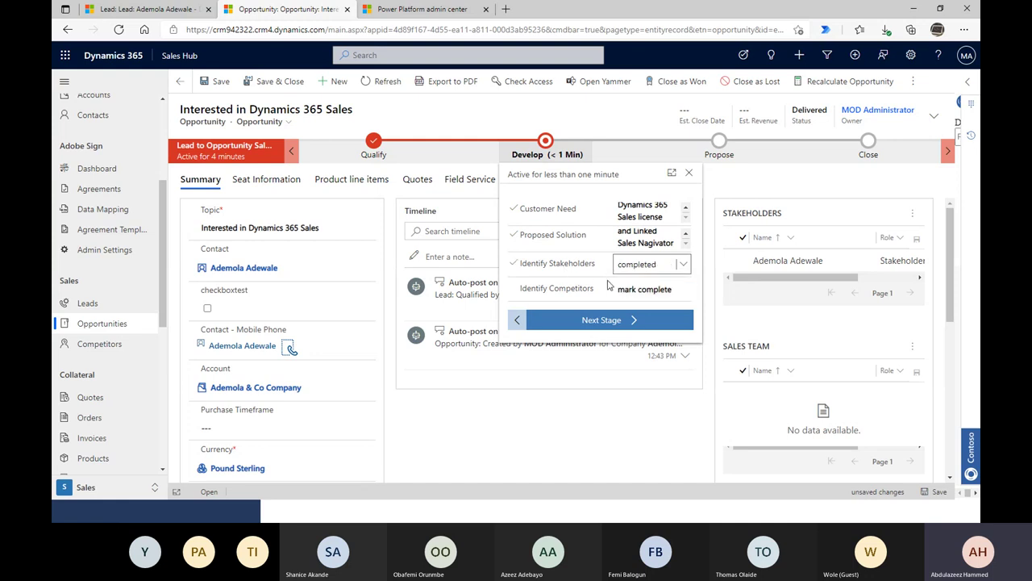
click(646, 289)
click(621, 315)
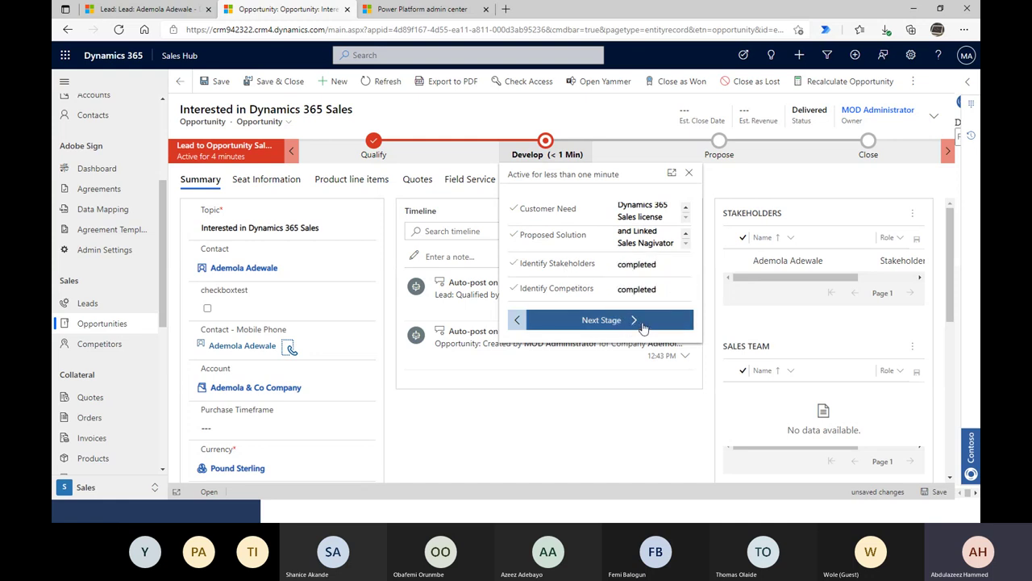
click(653, 321)
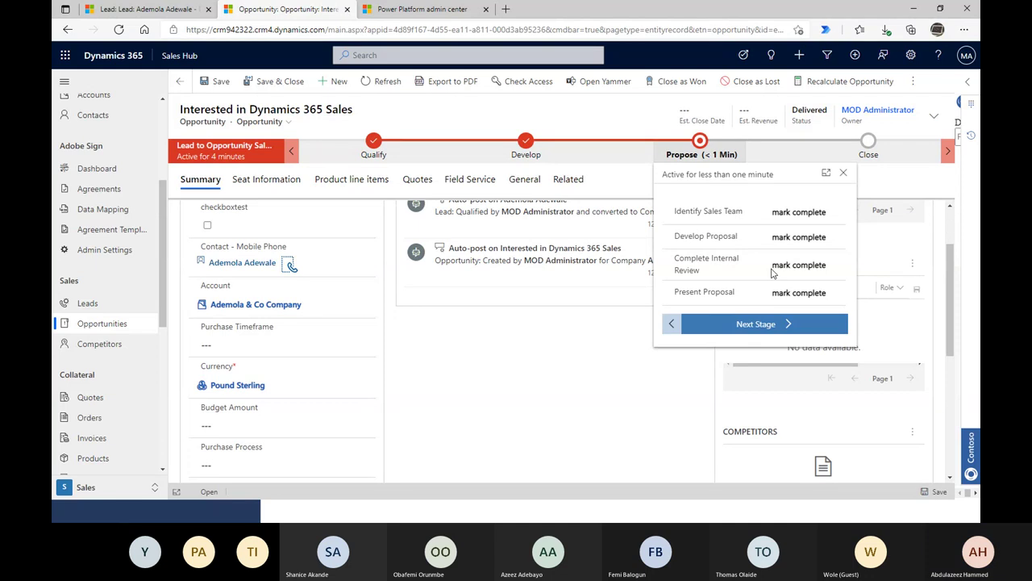
- Complete Identify Sales Team, Develop Proposal, Complete Internal Review and Present Proposal, then advance to Close
click(816, 214)
click(794, 240)
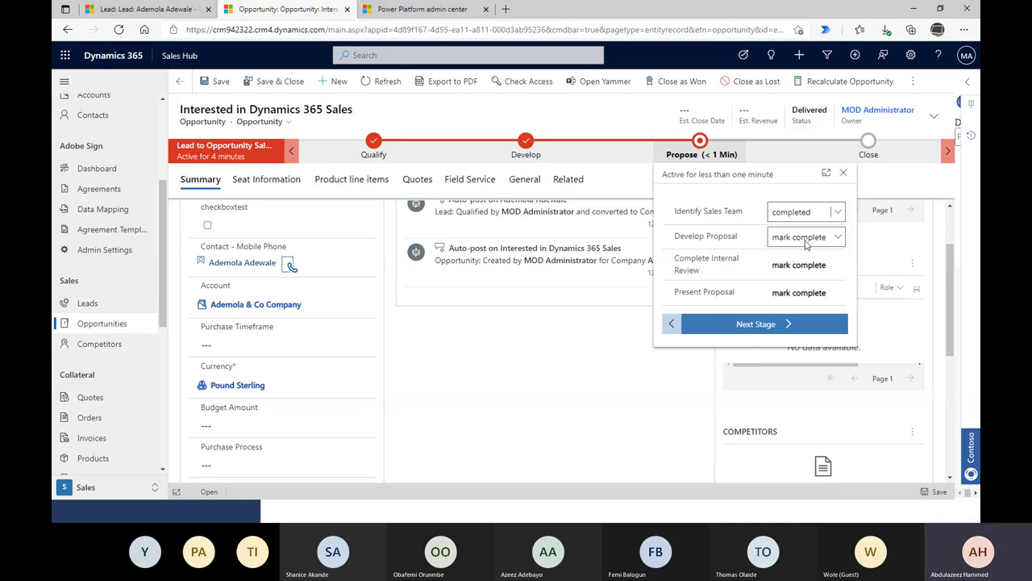
click(798, 239)
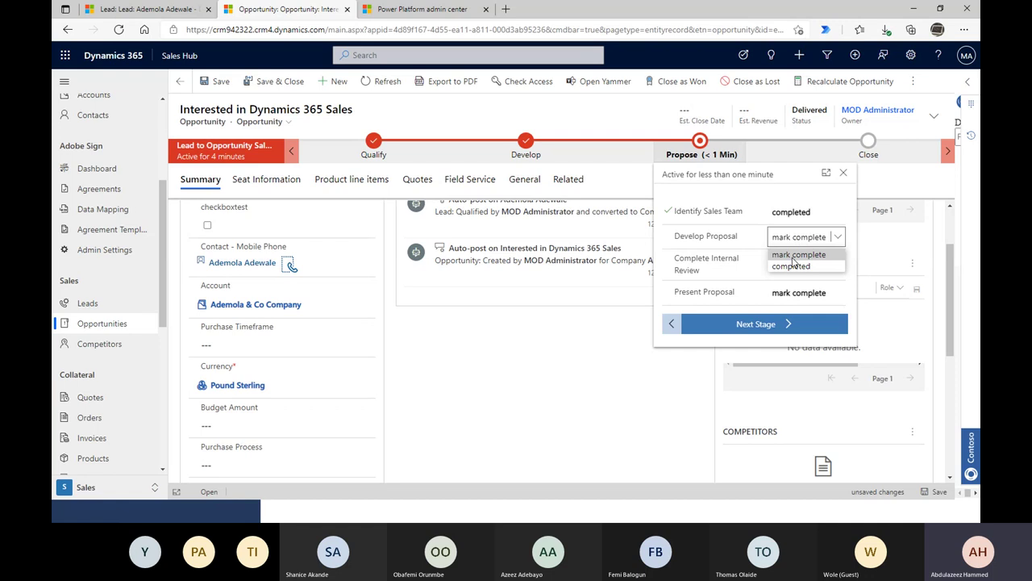
click(795, 262)
click(800, 268)
click(806, 294)
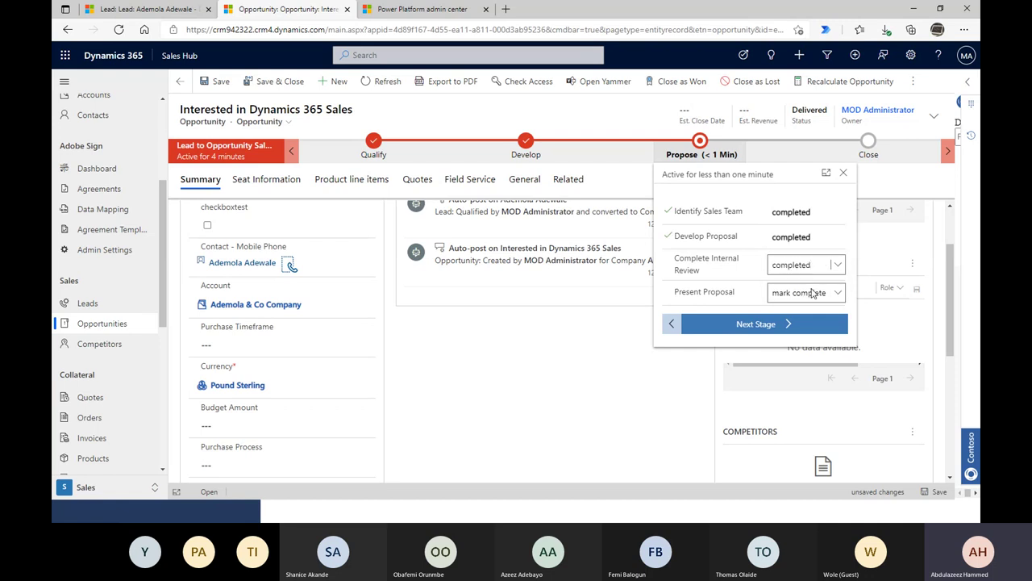
click(809, 293)
click(802, 322)
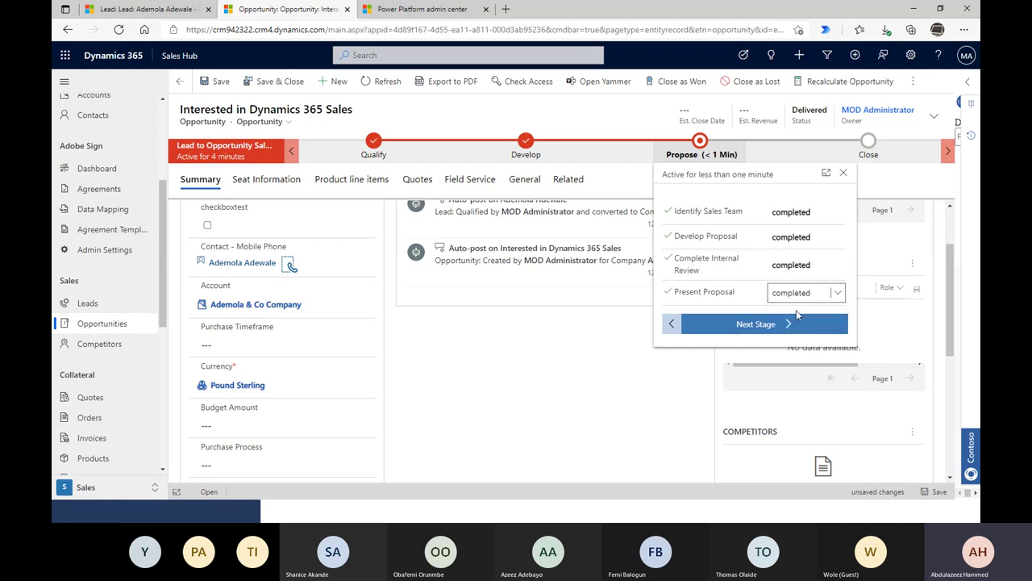
click(784, 323)
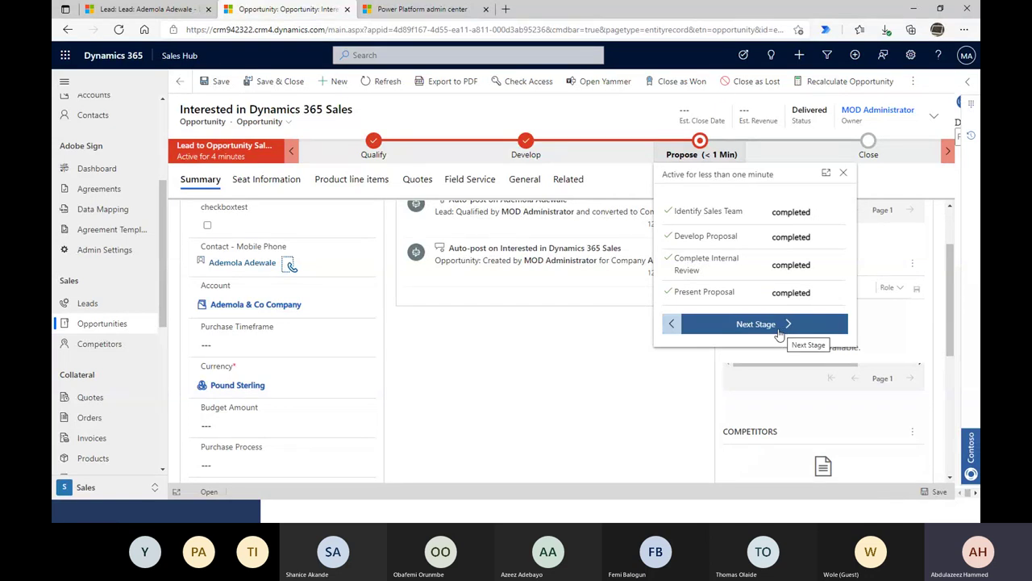
click(779, 333)
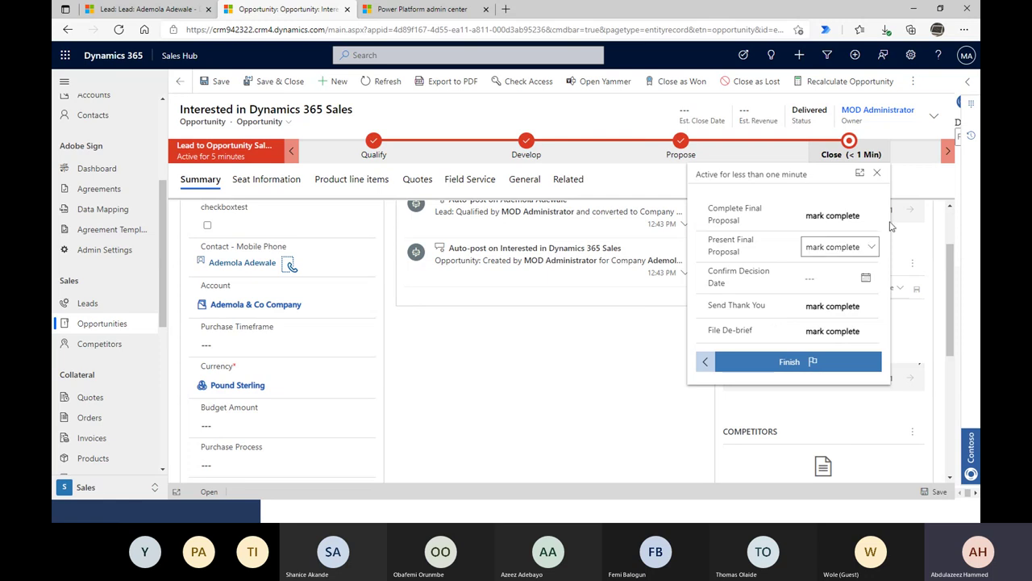
- Complete both final-proposal steps and set Confirm Decision Date to 5/29/2021
click(855, 217)
click(839, 248)
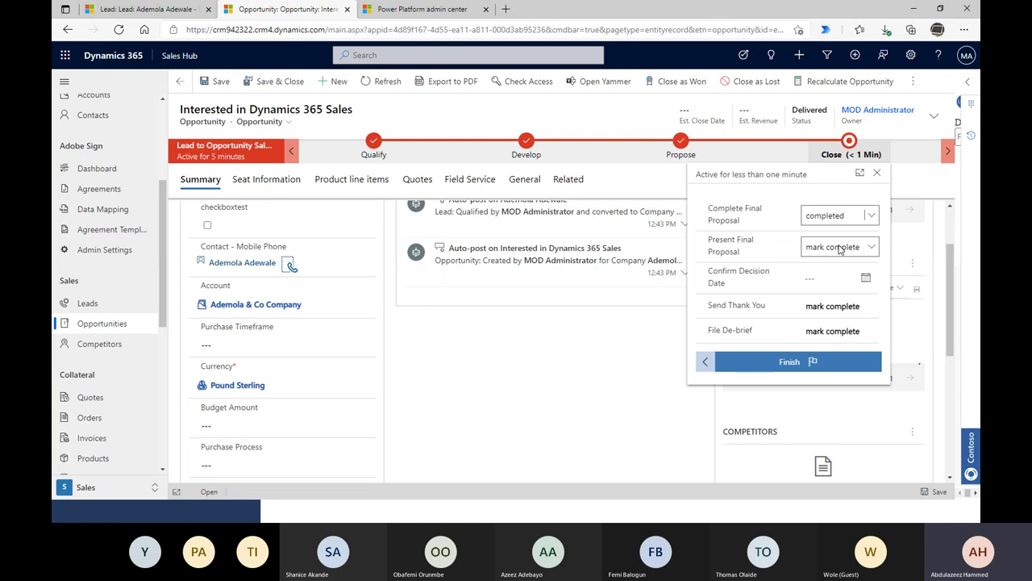
click(847, 246)
click(842, 275)
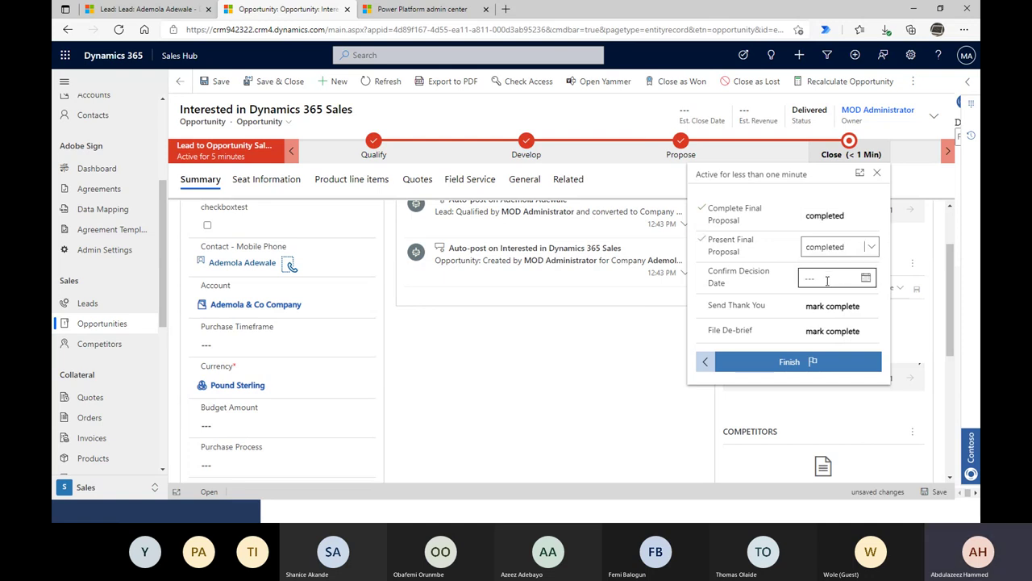
click(929, 404)
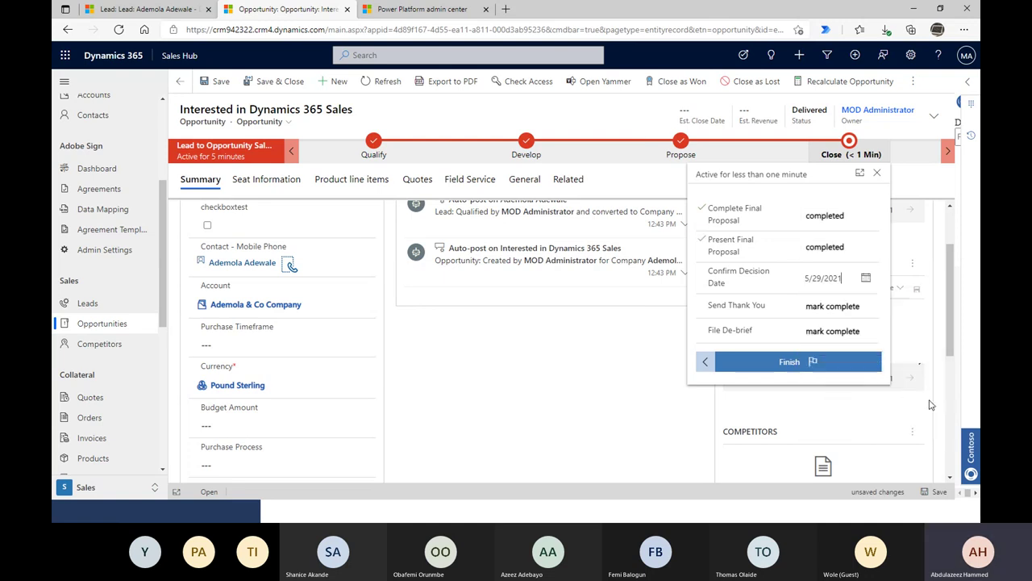
- Complete Send Thank You and File De-brief, save, and finish the process
click(834, 313)
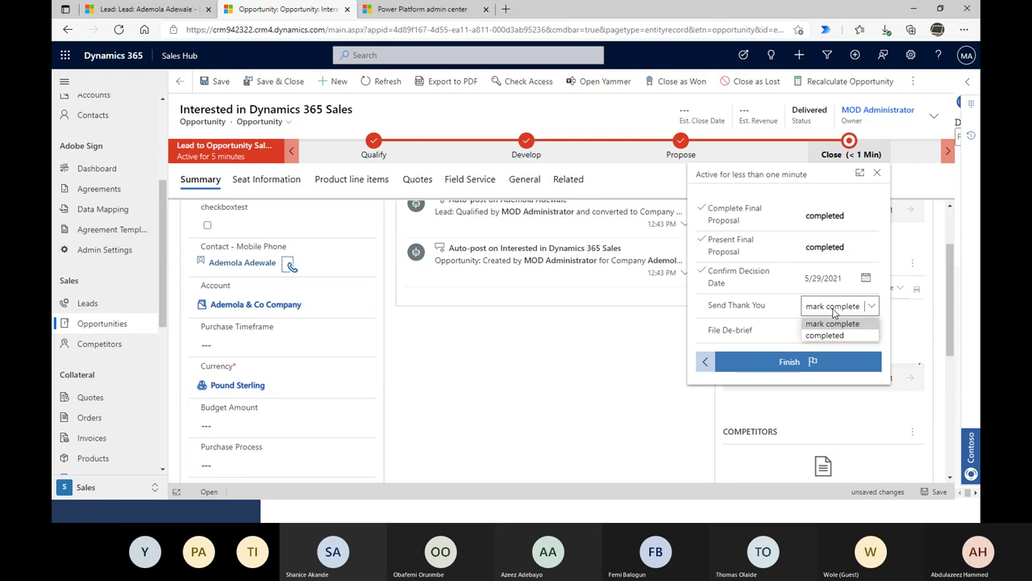
click(825, 334)
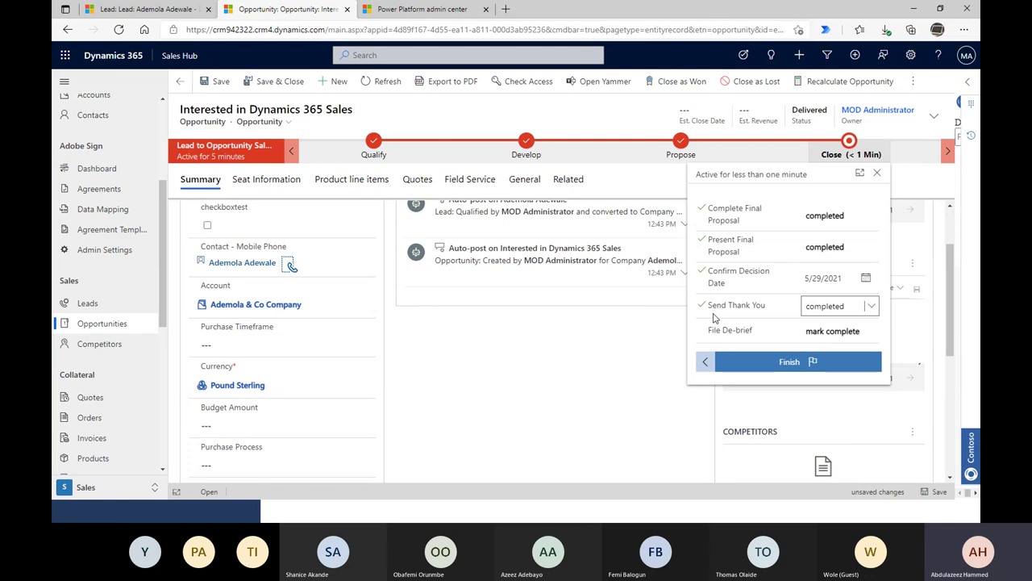
click(815, 333)
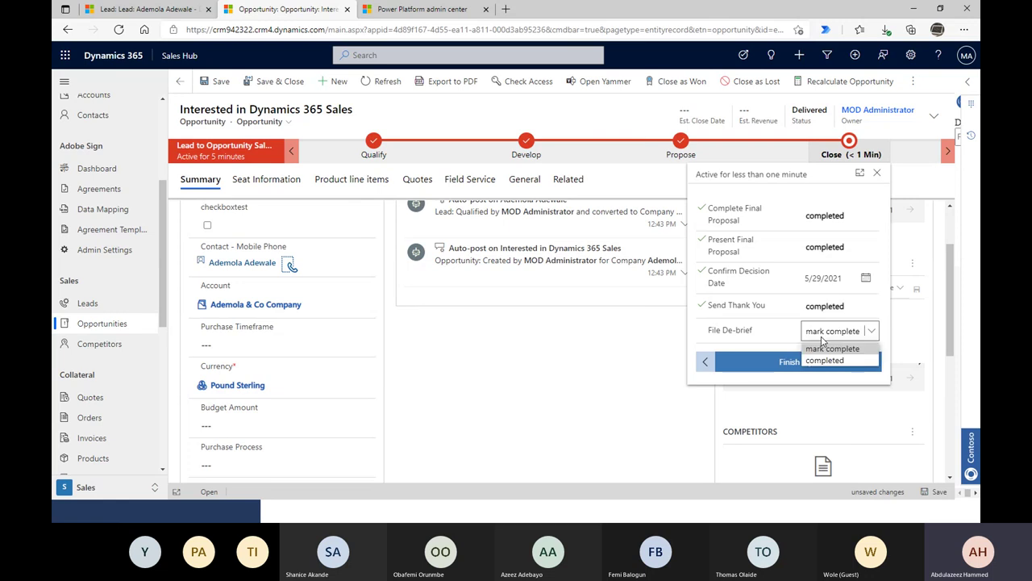
click(813, 360)
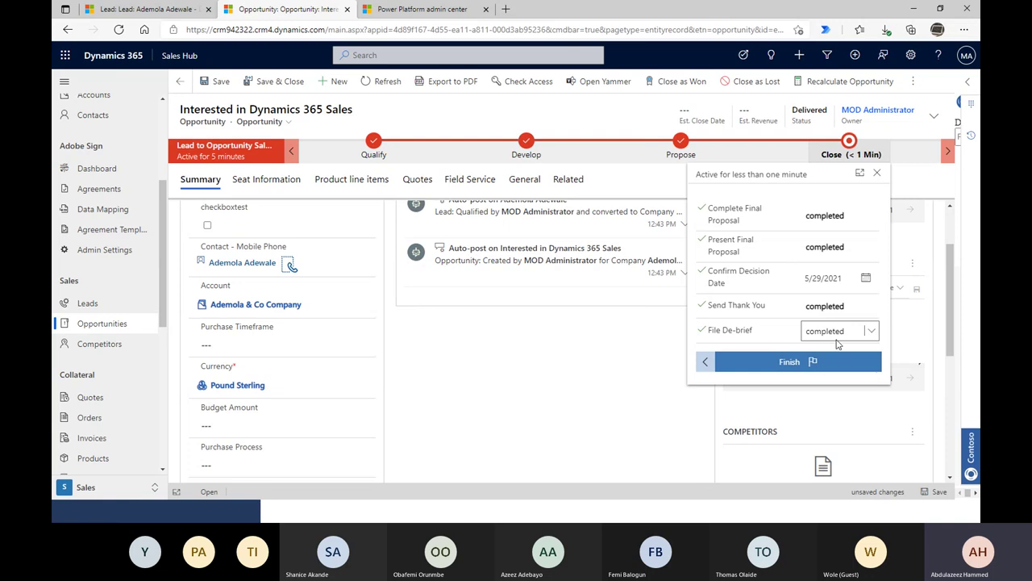
click(772, 364)
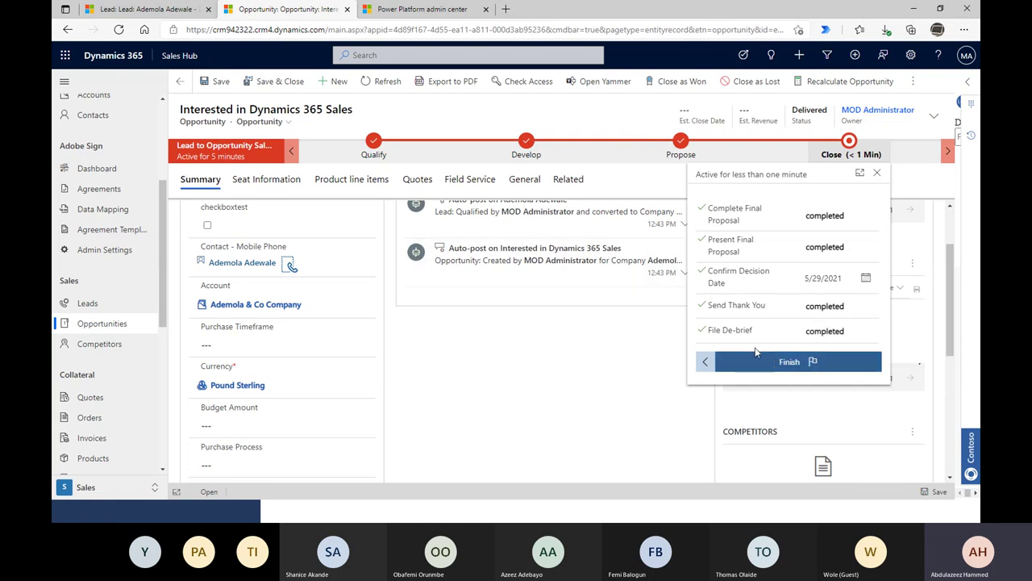
click(764, 365)
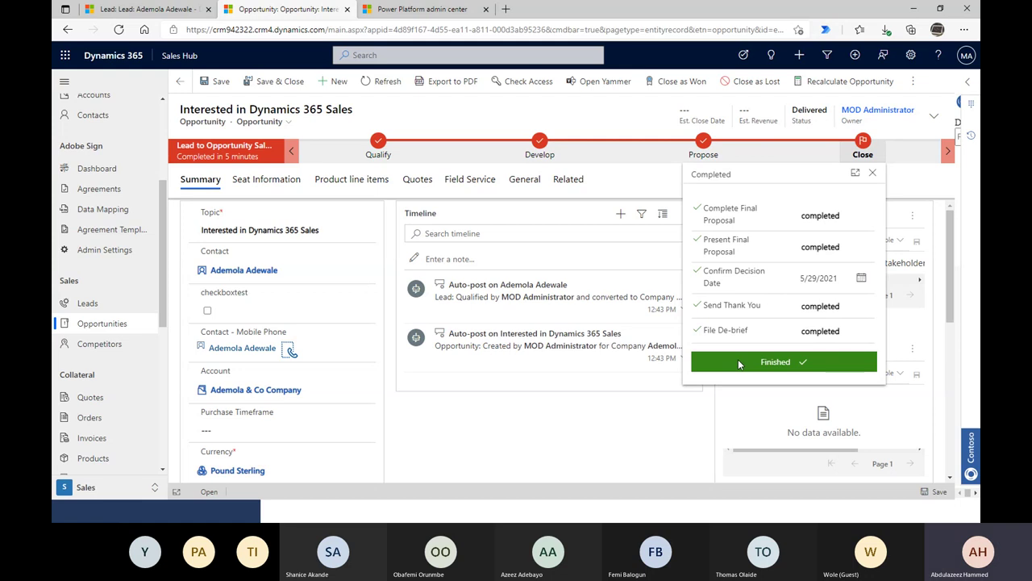
- Close the finished stage flyout and look through the Seat Information and General tabs
click(317, 129)
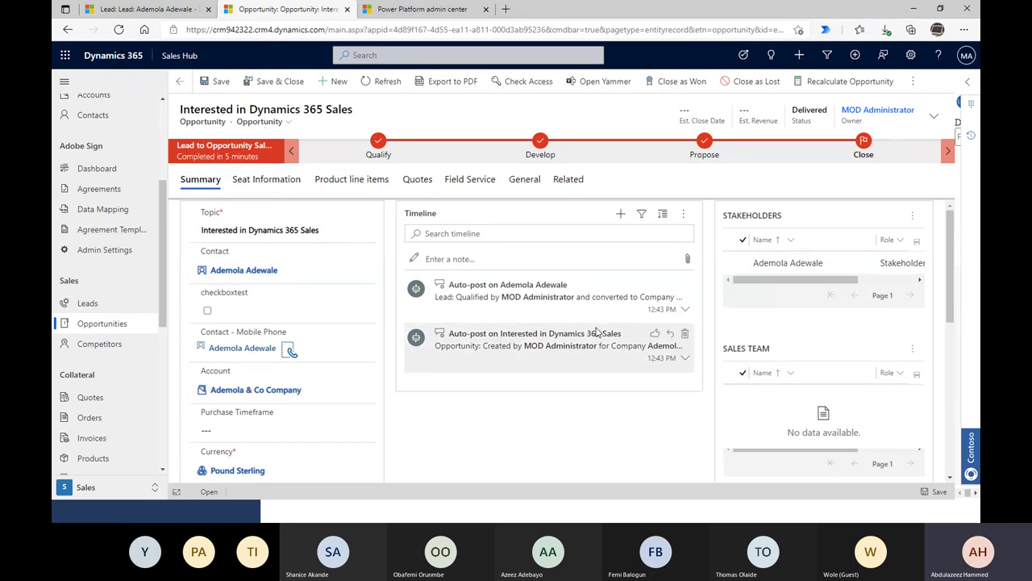
click(248, 188)
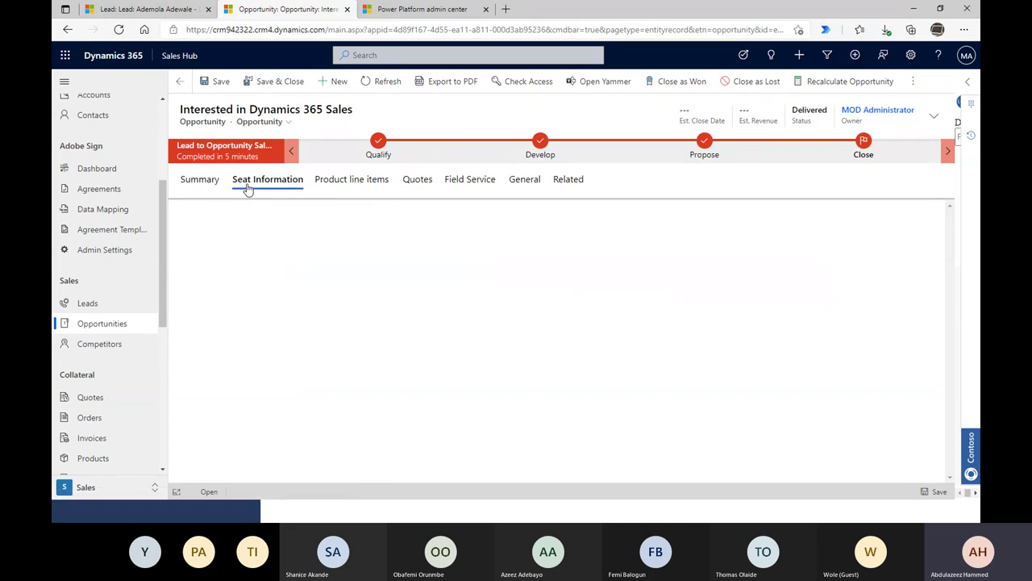
click(186, 184)
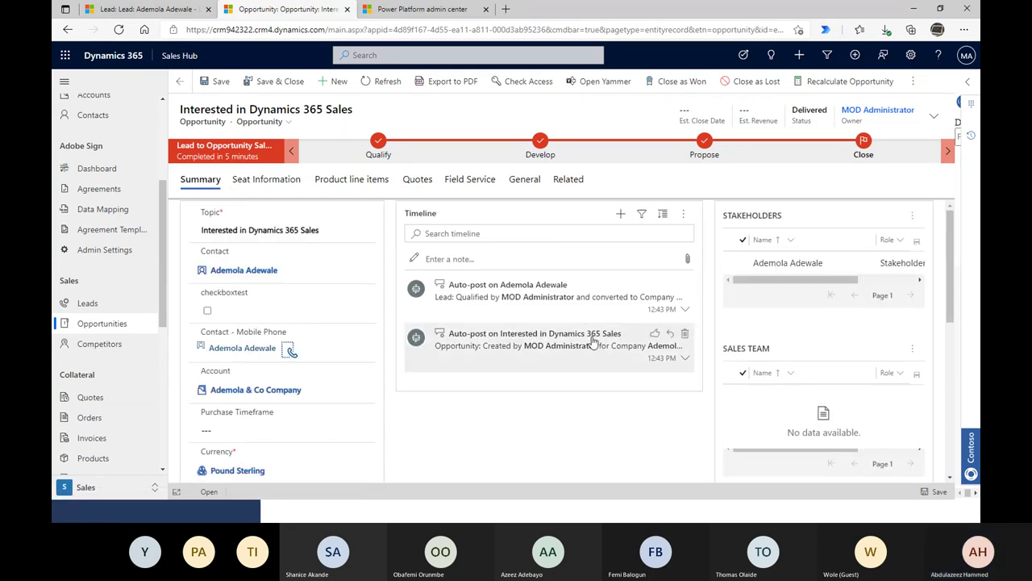
scroll(635, 374, down, 2)
click(537, 187)
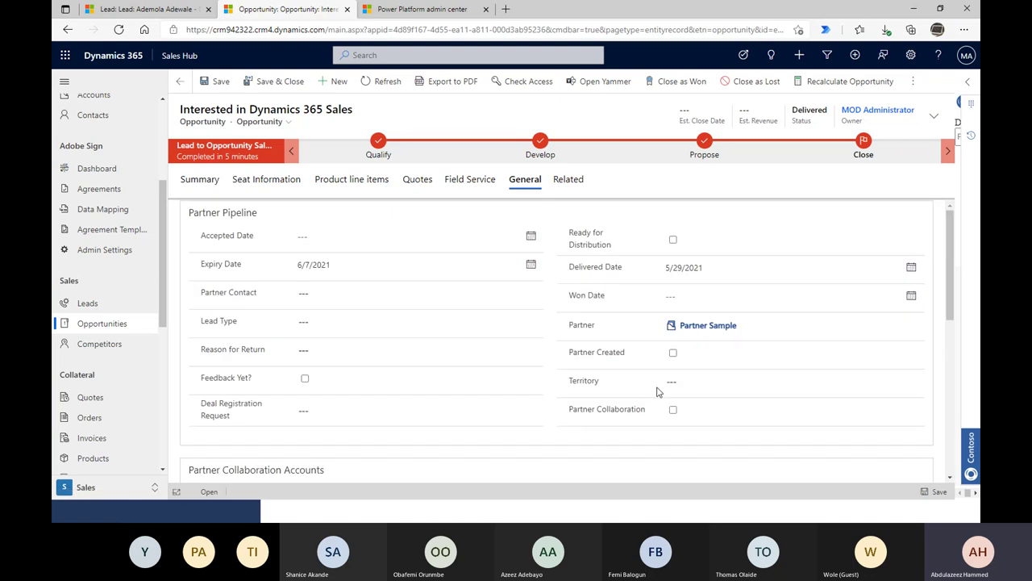
scroll(636, 424, down, 3)
scroll(637, 423, up, 3)
- Return to Summary and scroll its fields, leaving the proposed solution text unchanged
click(211, 178)
scroll(545, 419, down, 6)
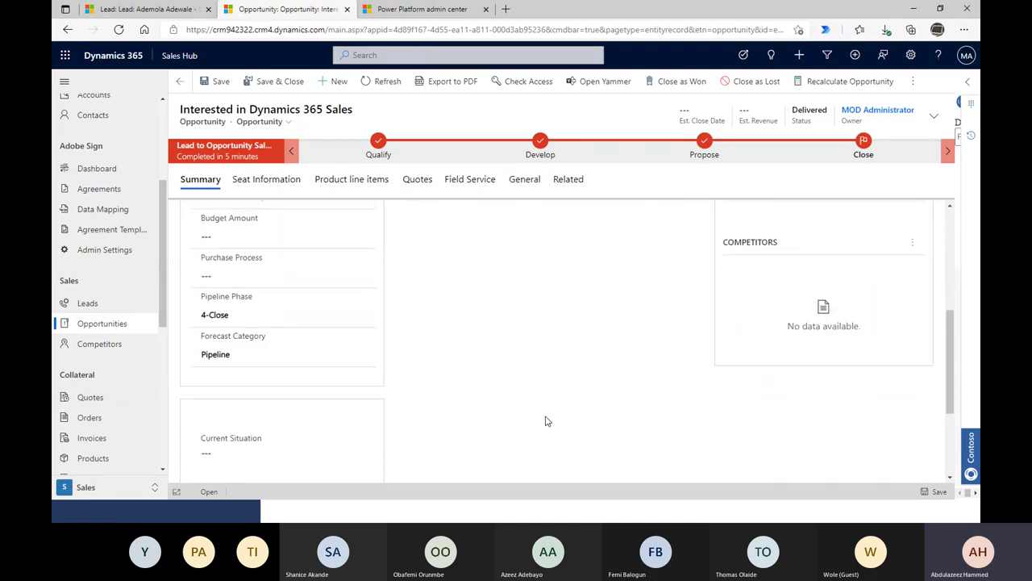
scroll(545, 421, down, 4)
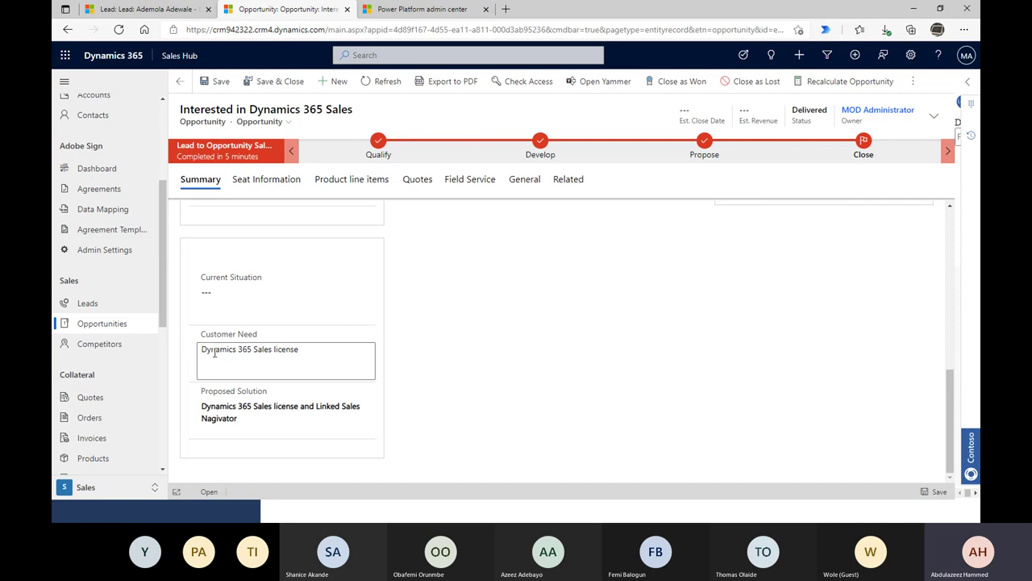
drag(249, 418, 163, 402)
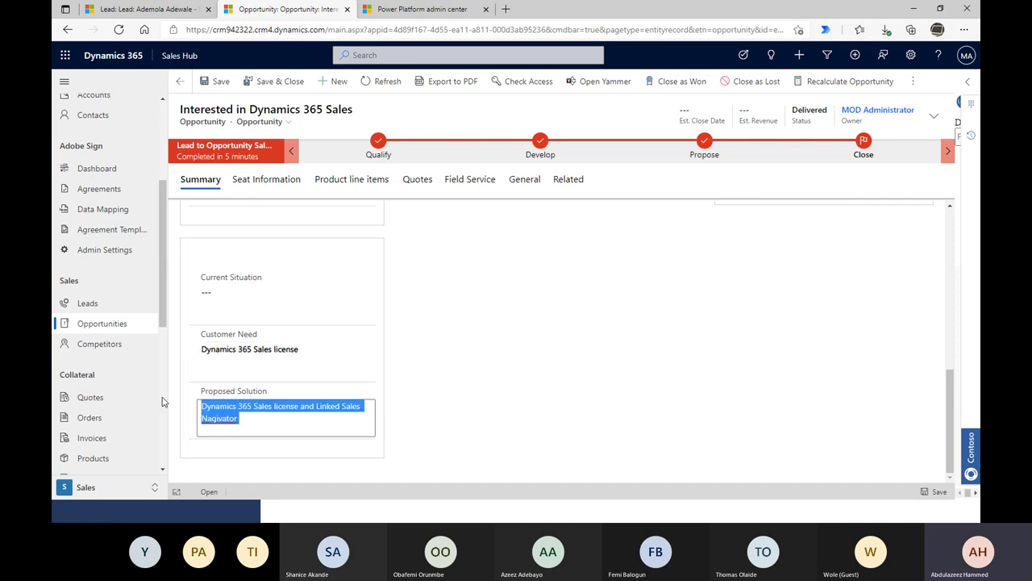
click(687, 384)
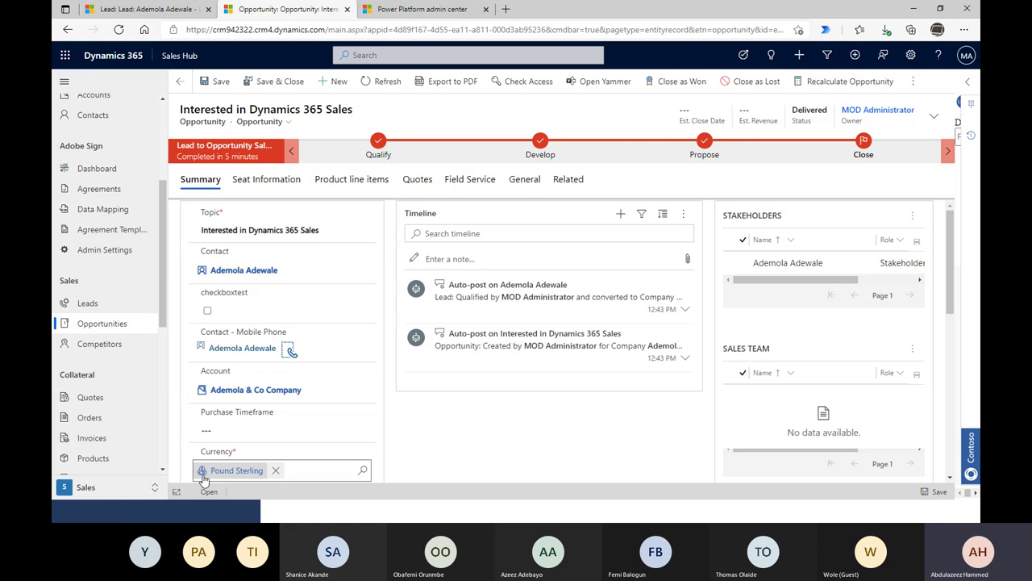
- Close the opportunity as Won with Actual Revenue 1200, keeping the default close date
click(672, 87)
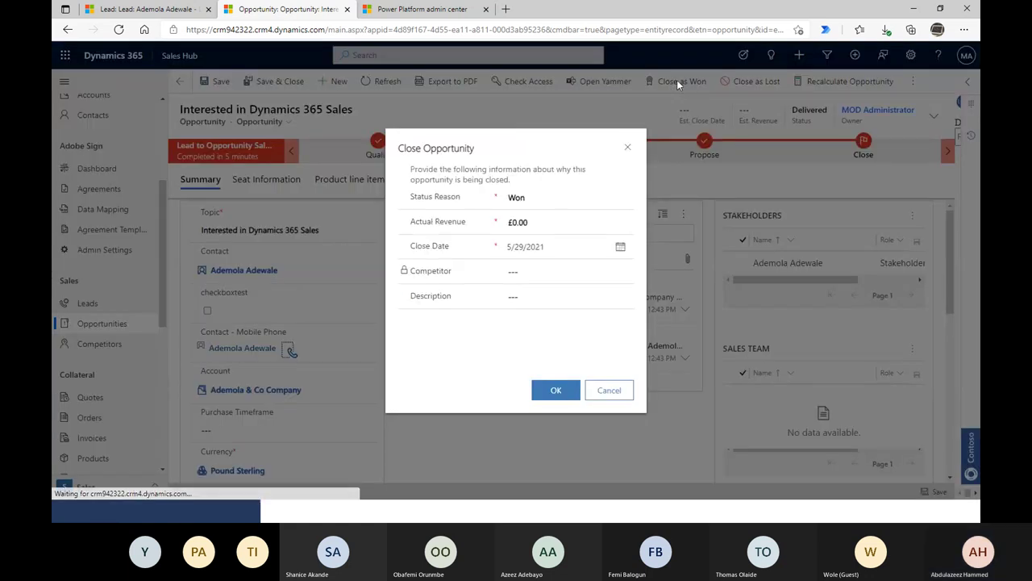
click(538, 218)
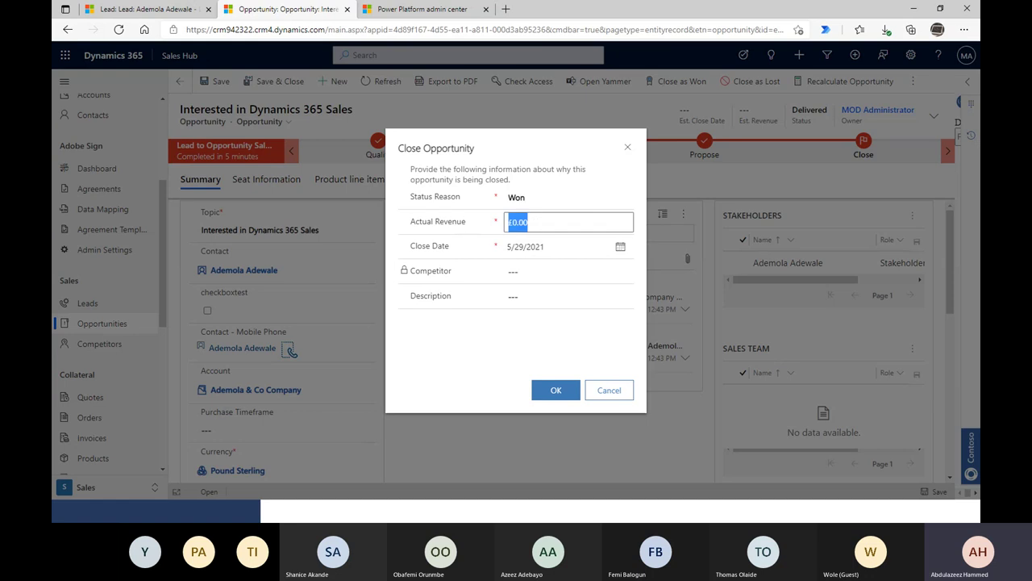
text(120)
key(Tab)
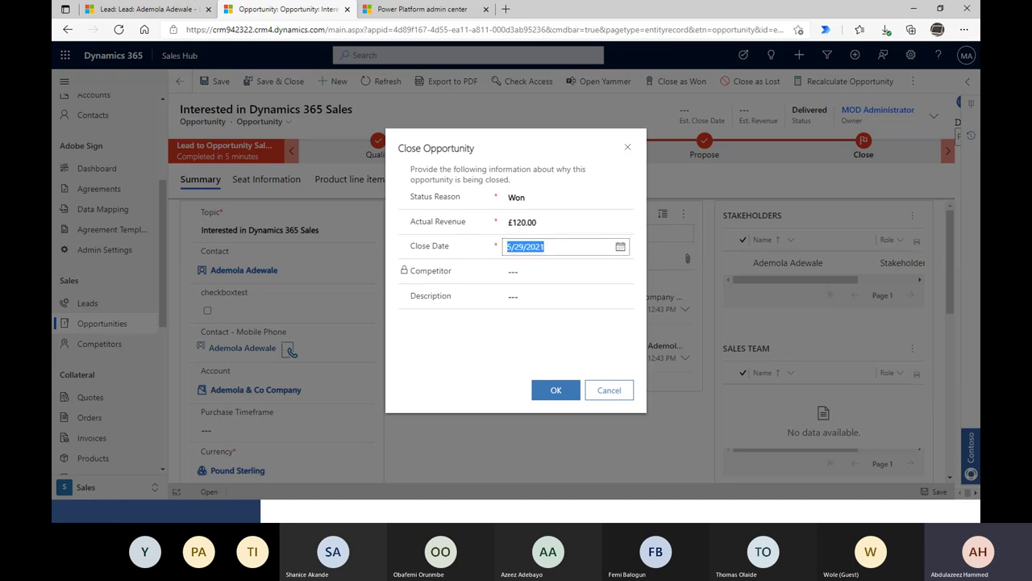
click(539, 218)
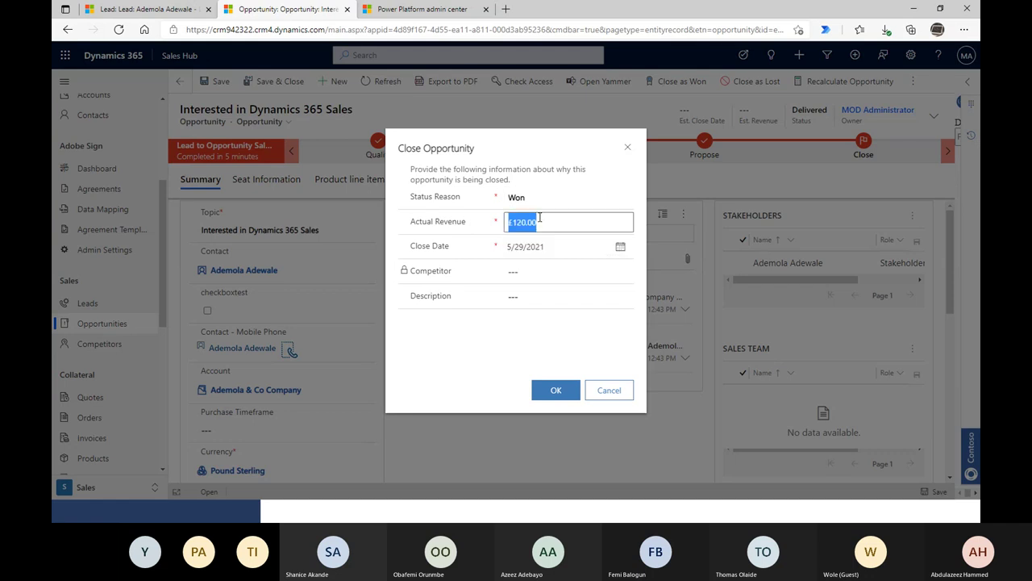
text(1)
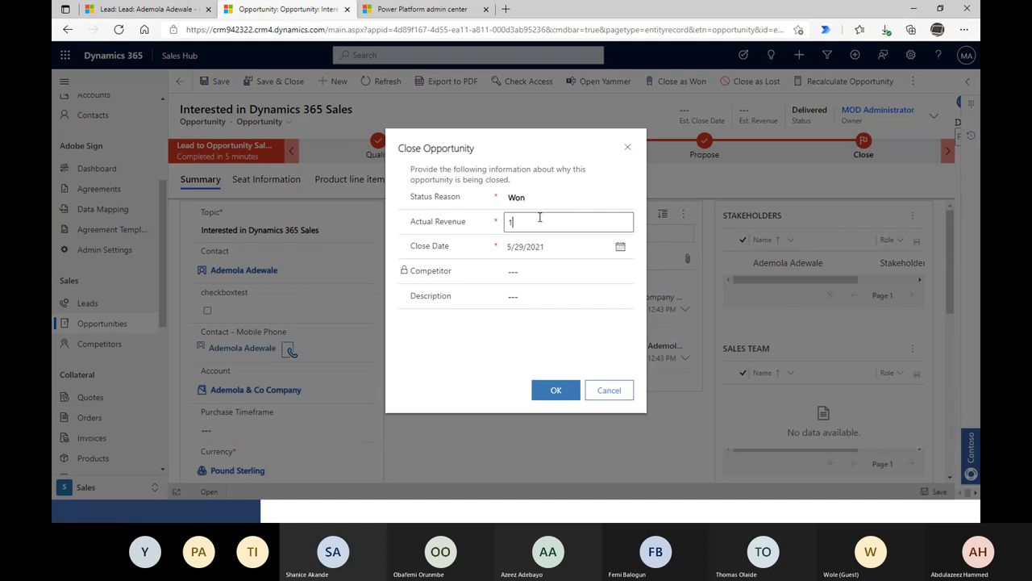
text(200)
key(Tab)
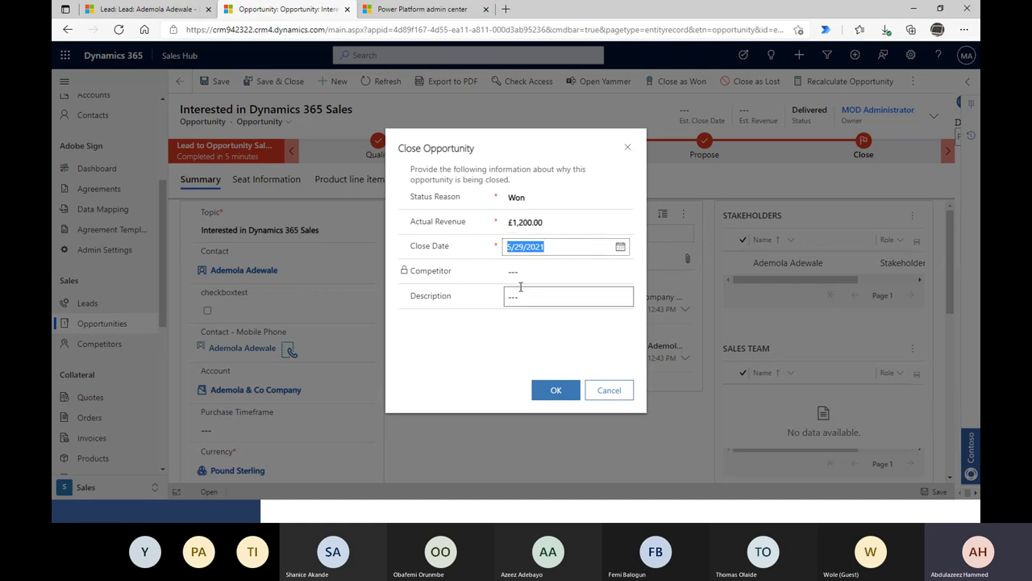
click(544, 400)
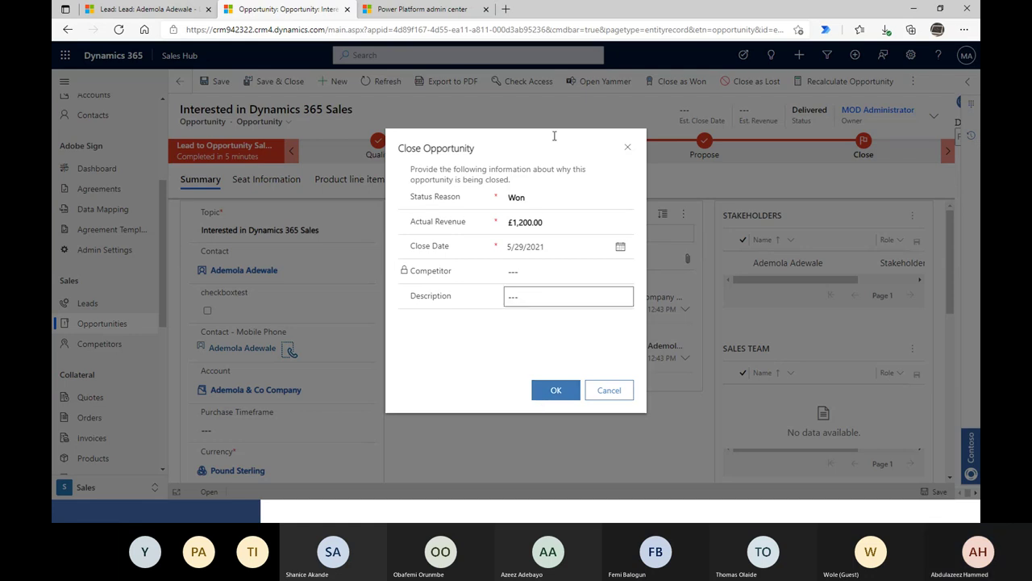
key(Escape)
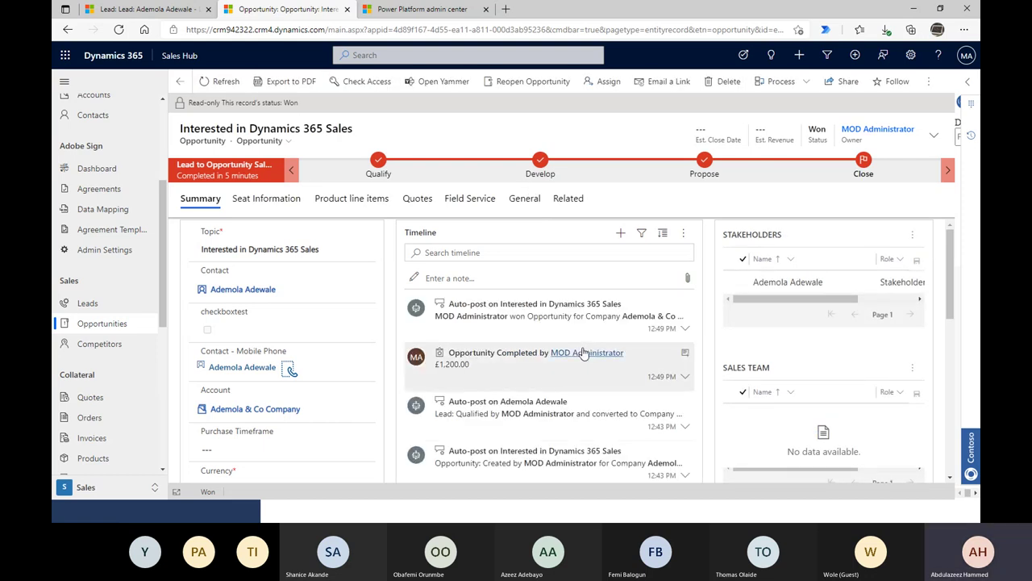
- Review the won opportunity's timeline, then switch to the All Quotes list
scroll(584, 354, down, 1)
scroll(572, 422, up, 1)
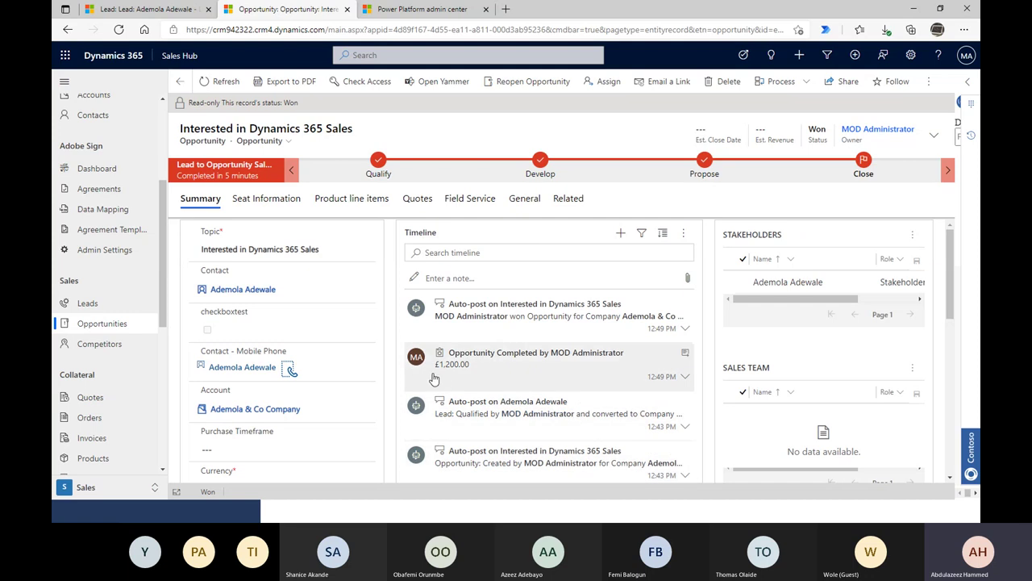
scroll(440, 378, down, 1)
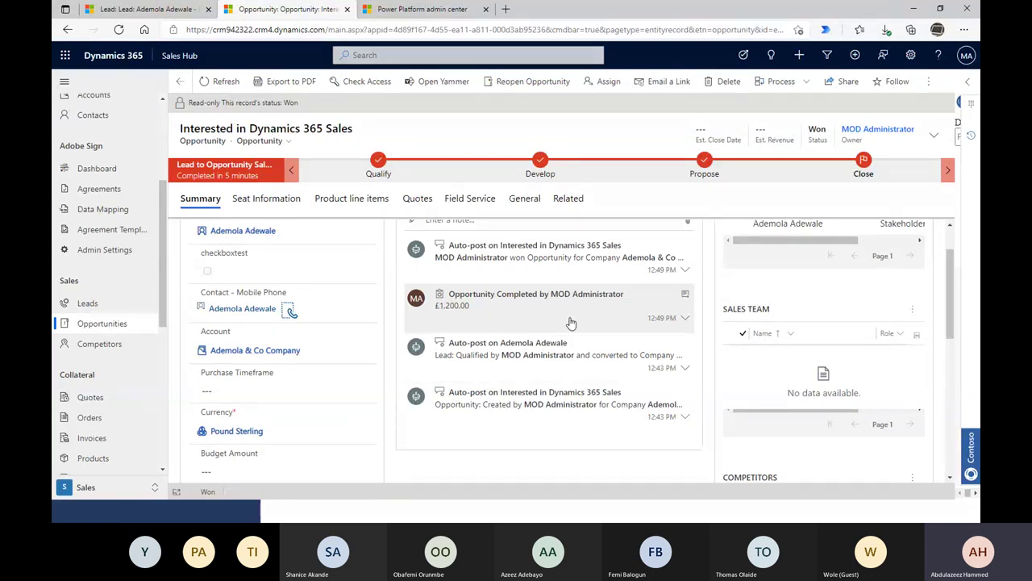
scroll(572, 323, up, 1)
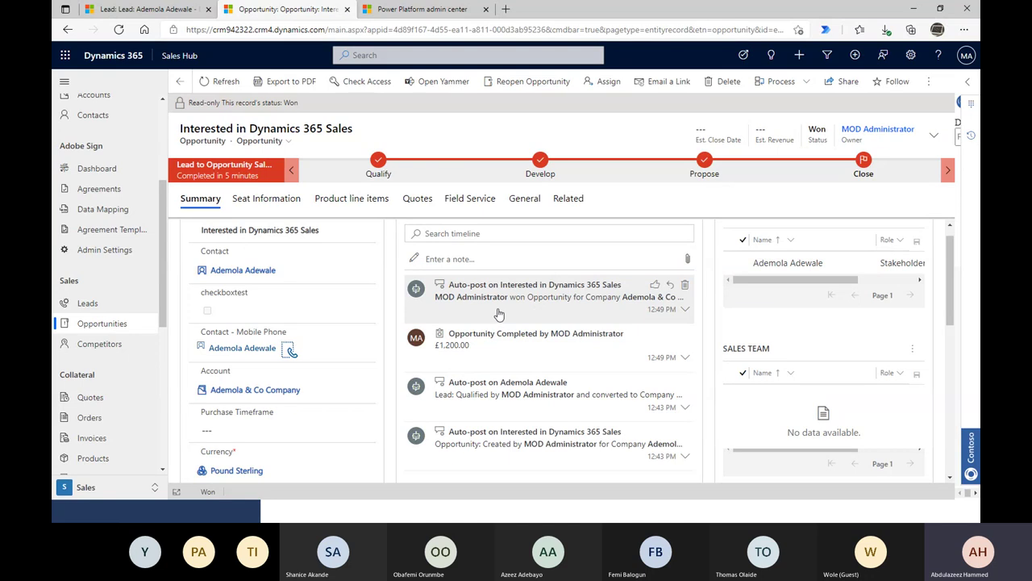
scroll(613, 337, up, 1)
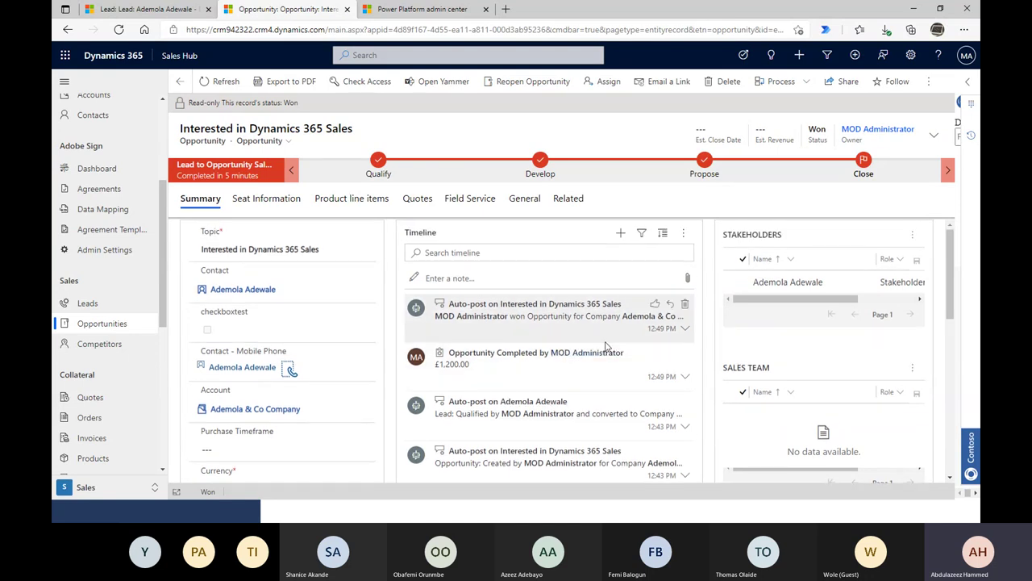
scroll(587, 339, down, 1)
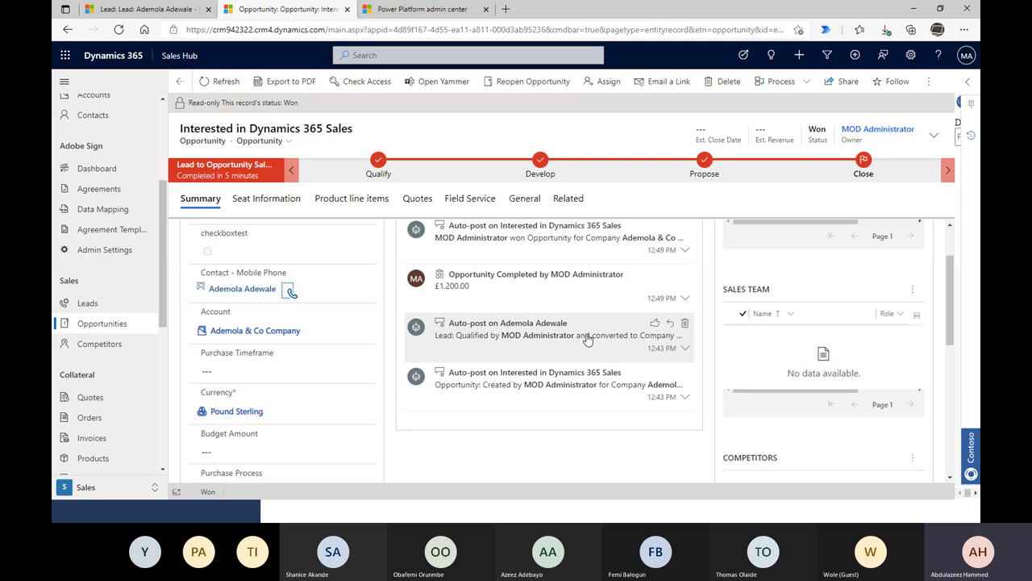
click(930, 82)
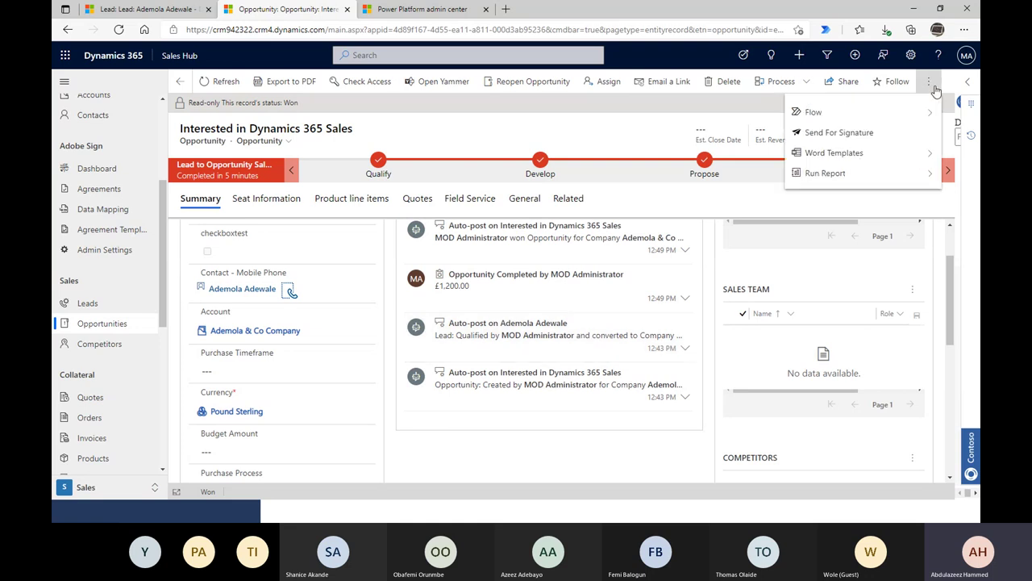
scroll(484, 387, up, 1)
click(458, 452)
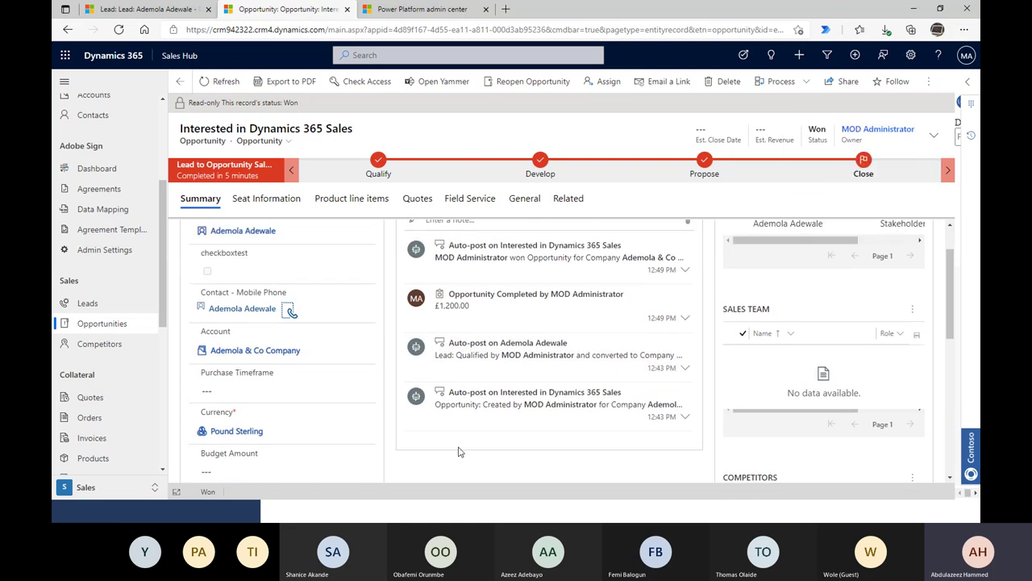
click(94, 396)
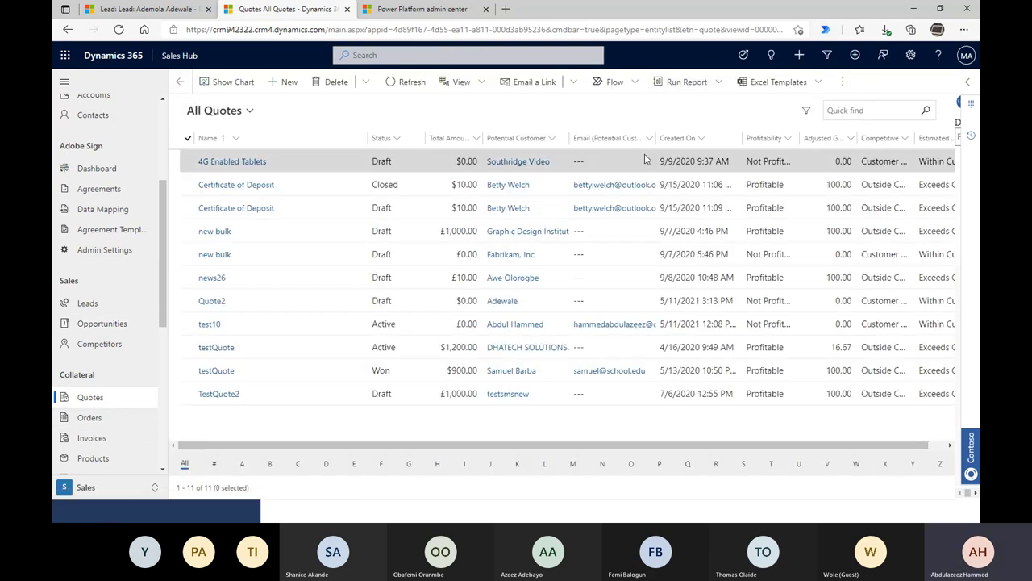
- Create a new quote and paste in the name 'Dynamics 365 Sales license'
click(289, 82)
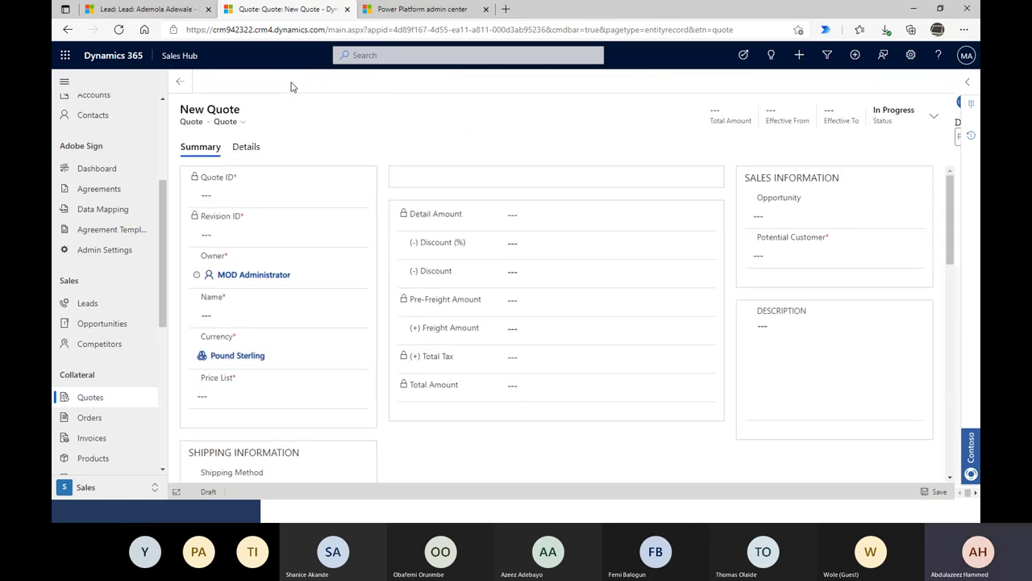
click(285, 314)
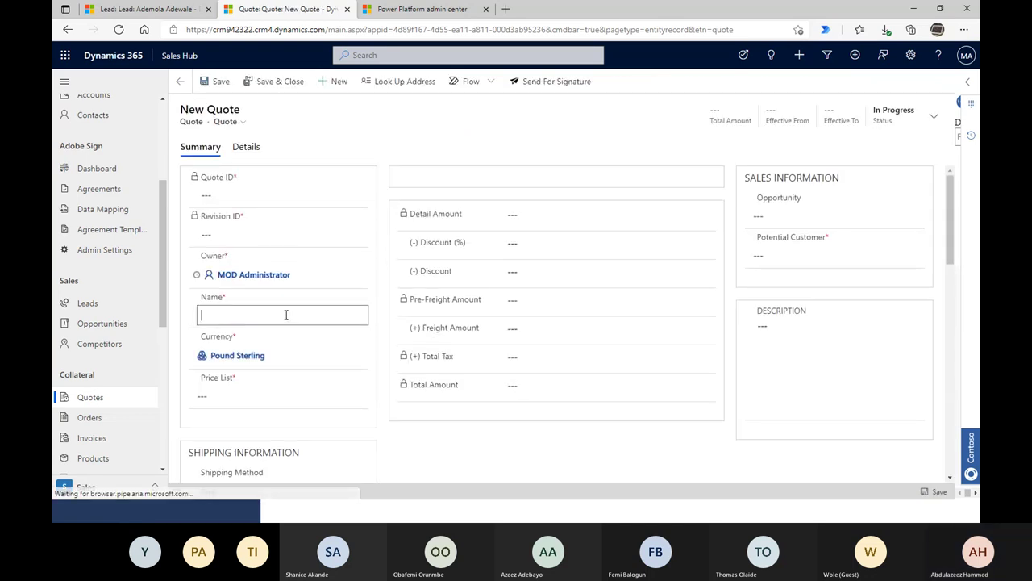
key(ctrl+v)
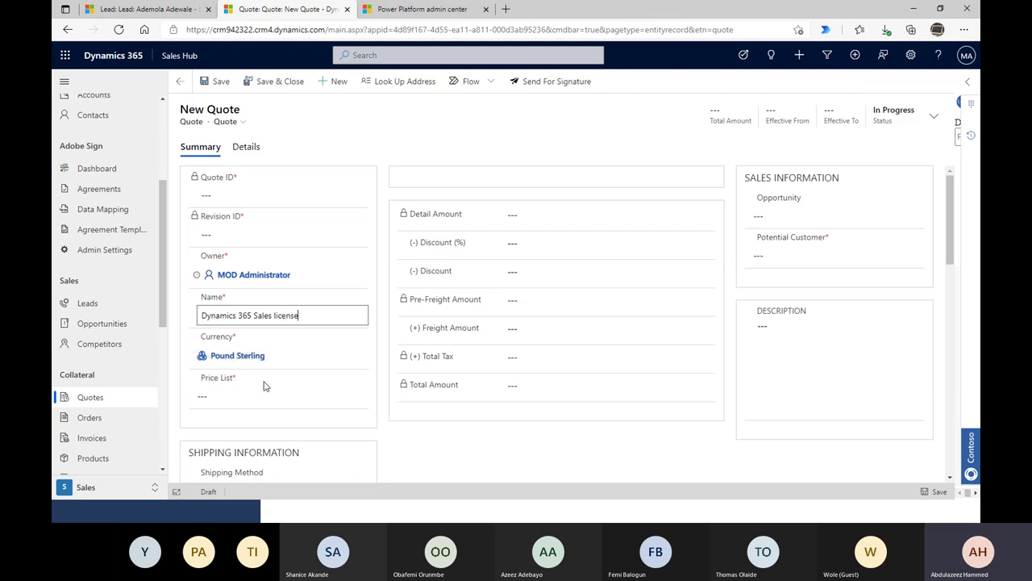
scroll(281, 381, down, 1)
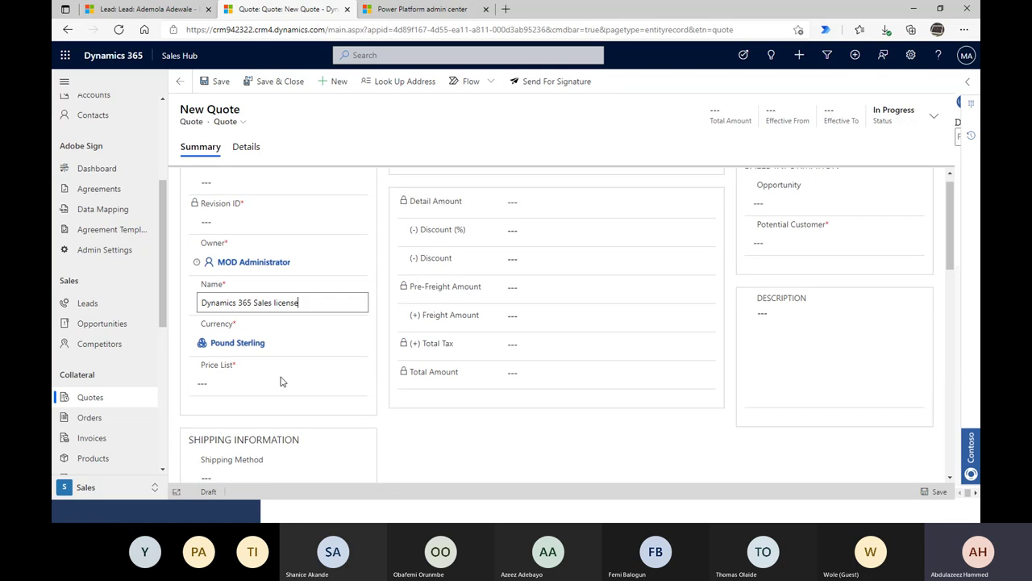
scroll(281, 380, down, 2)
- Set the price list to test Price listt and attempt to save the quote
click(242, 351)
click(354, 353)
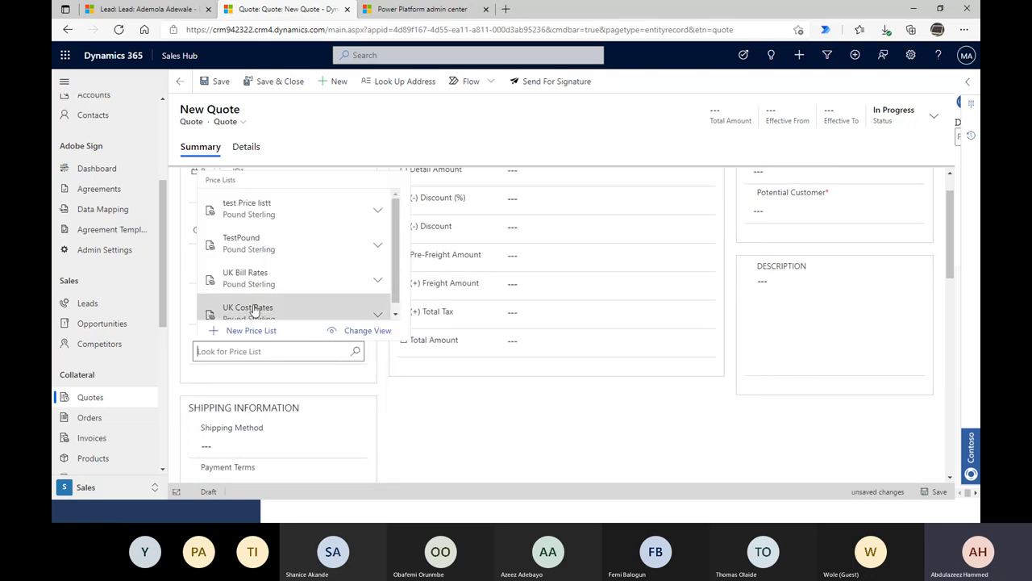
click(272, 214)
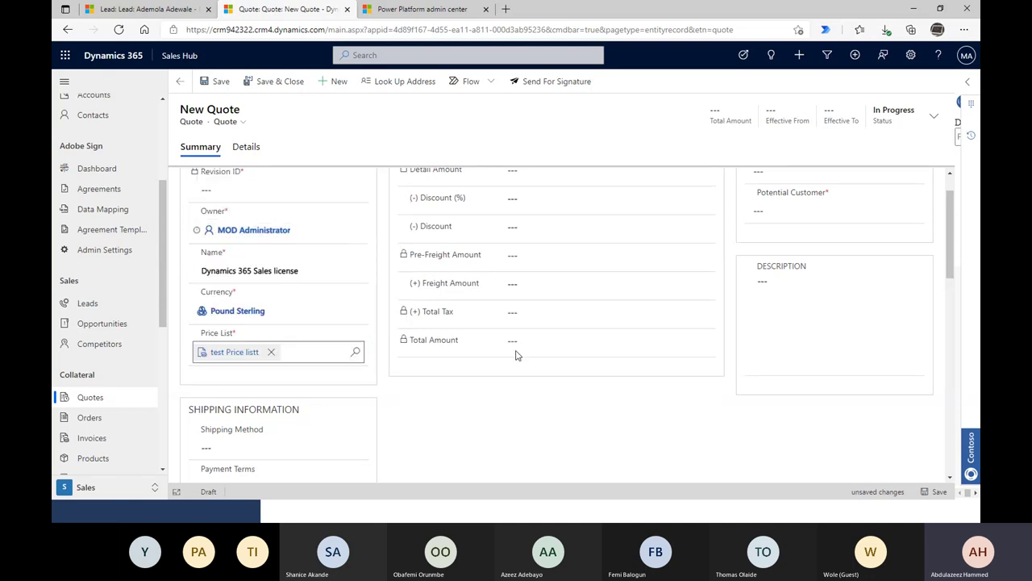
scroll(536, 403, up, 1)
scroll(525, 322, down, 3)
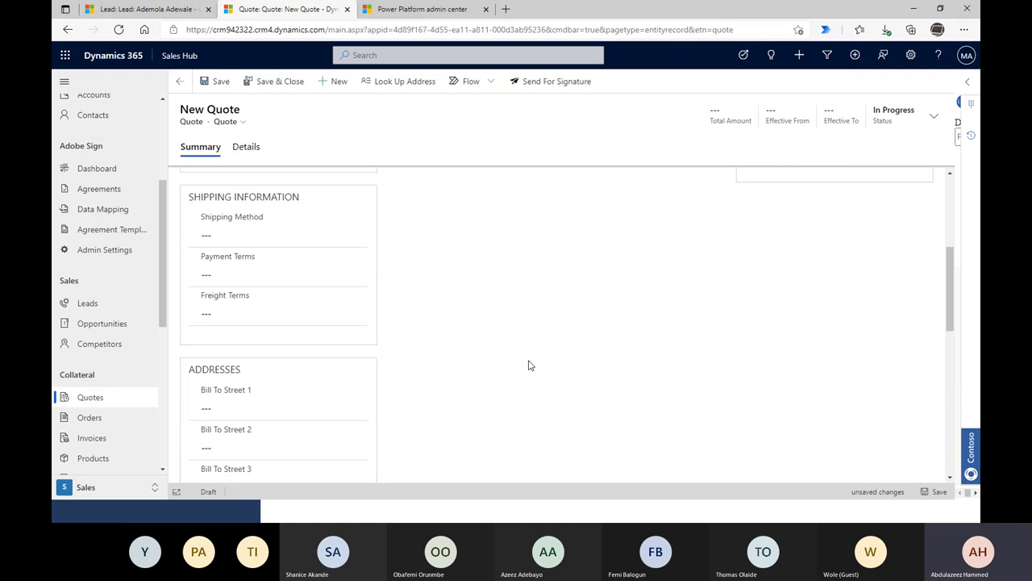
scroll(528, 365, down, 3)
click(216, 82)
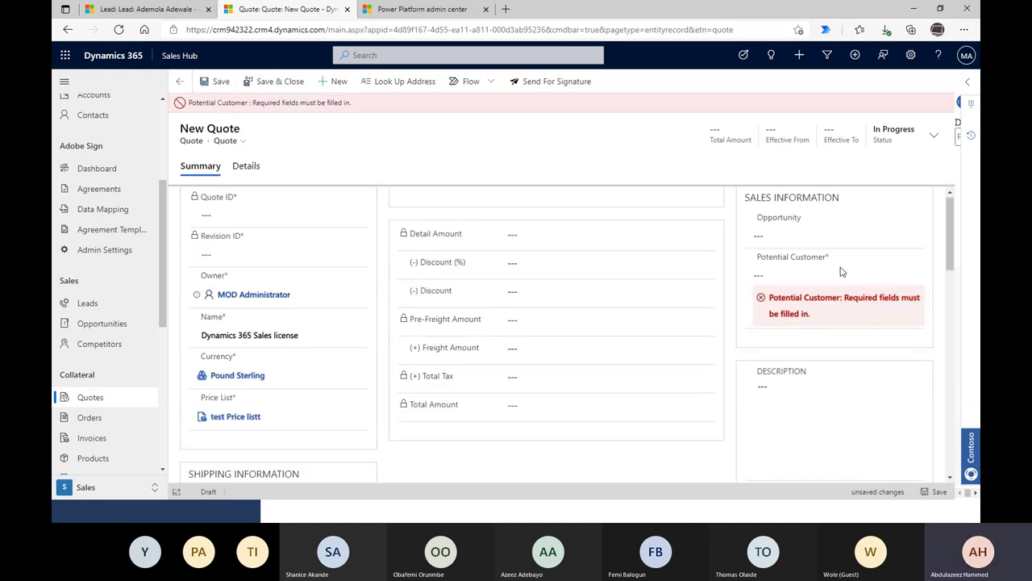
- Search 'ademo', set Potential Customer to Ademola & Co Company, and save the quote
click(842, 273)
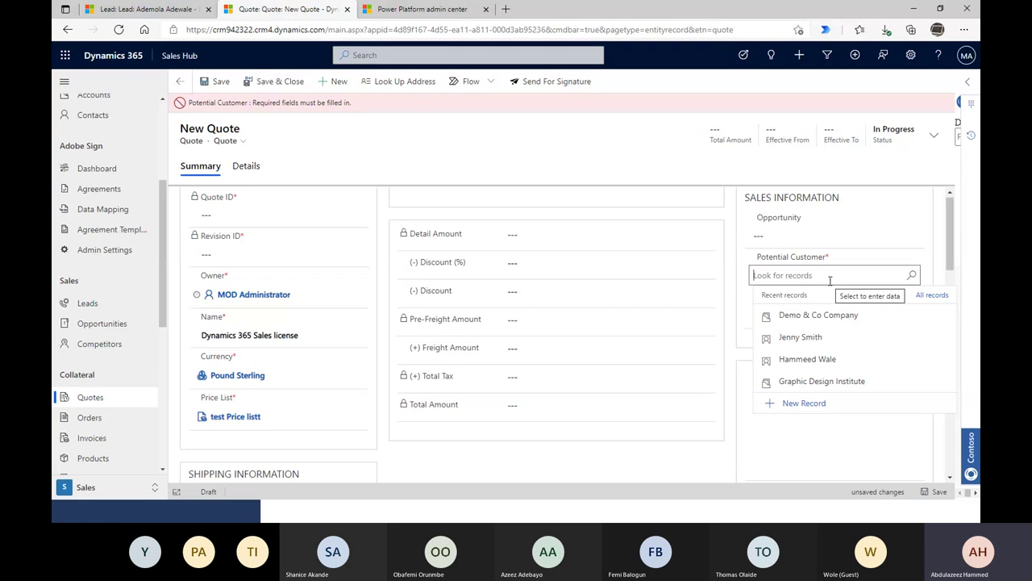
text(ademo)
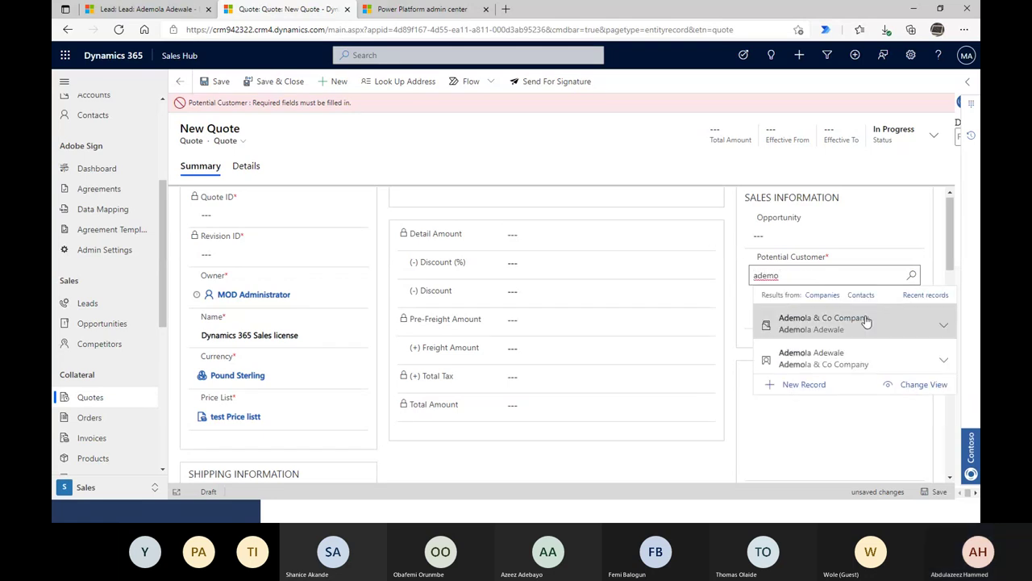
click(870, 329)
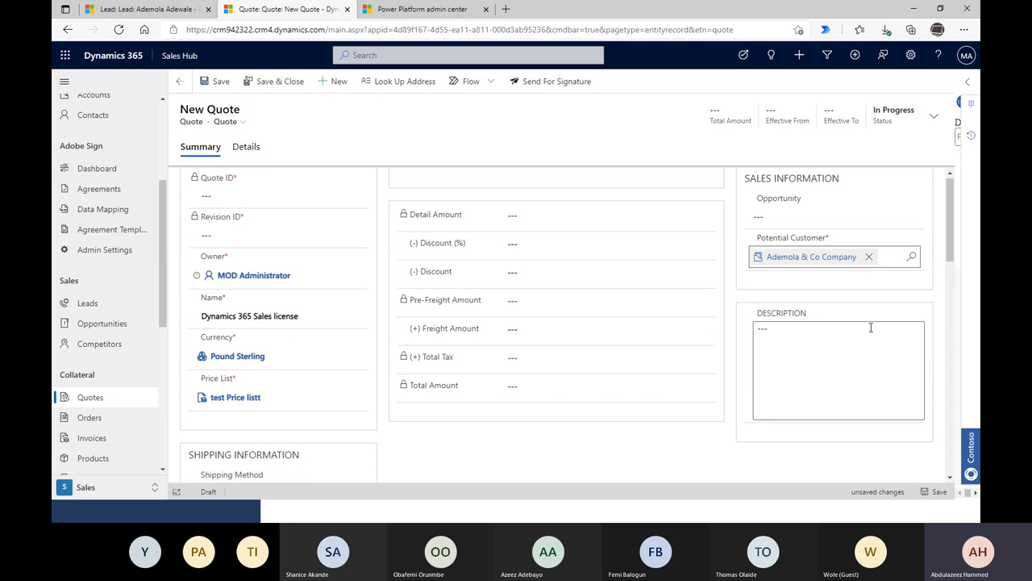
click(212, 83)
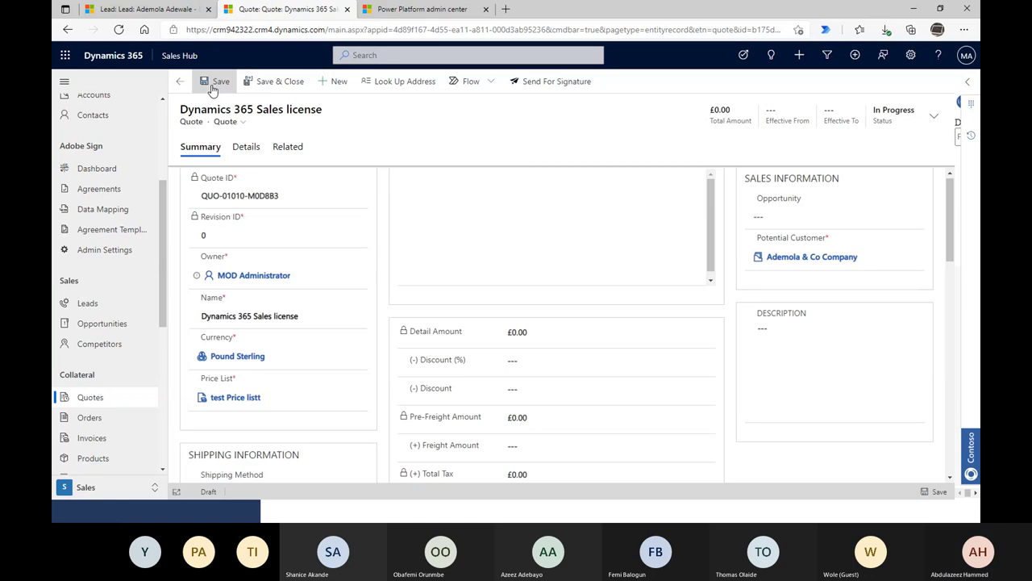
- Scroll the saved quote and open, then dismiss, its additional commands menu
scroll(471, 316, down, 1)
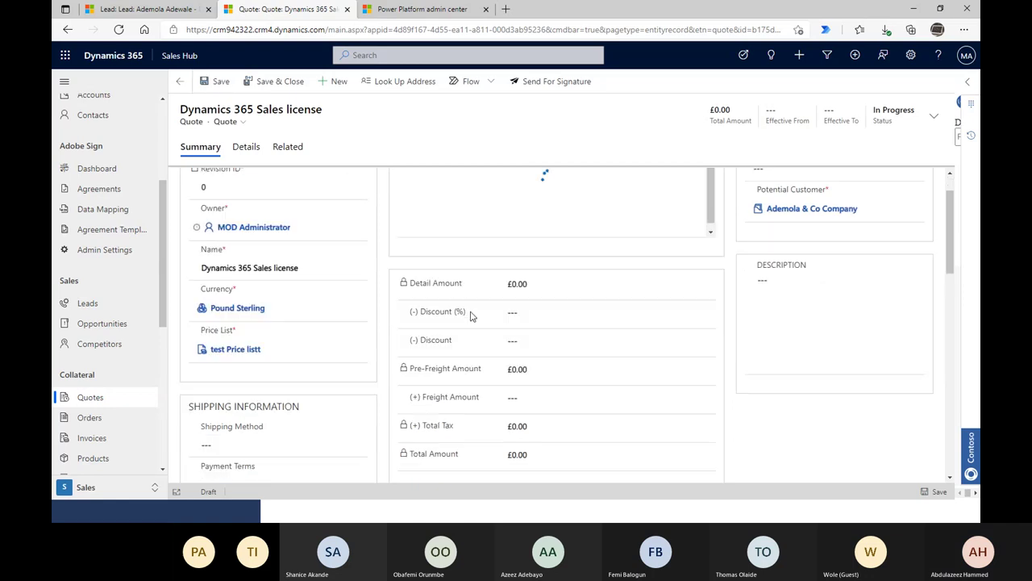
scroll(472, 317, down, 1)
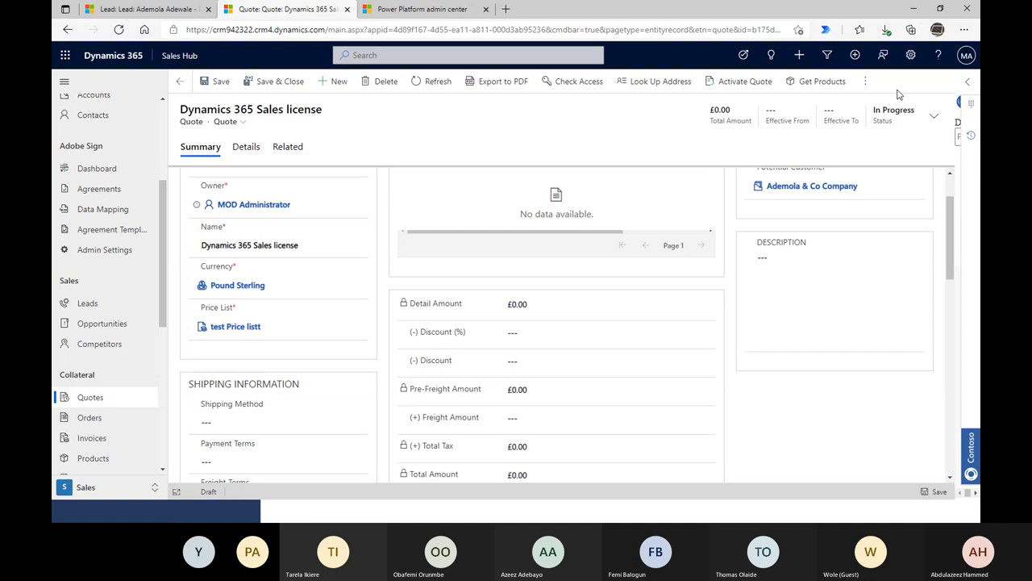
click(866, 81)
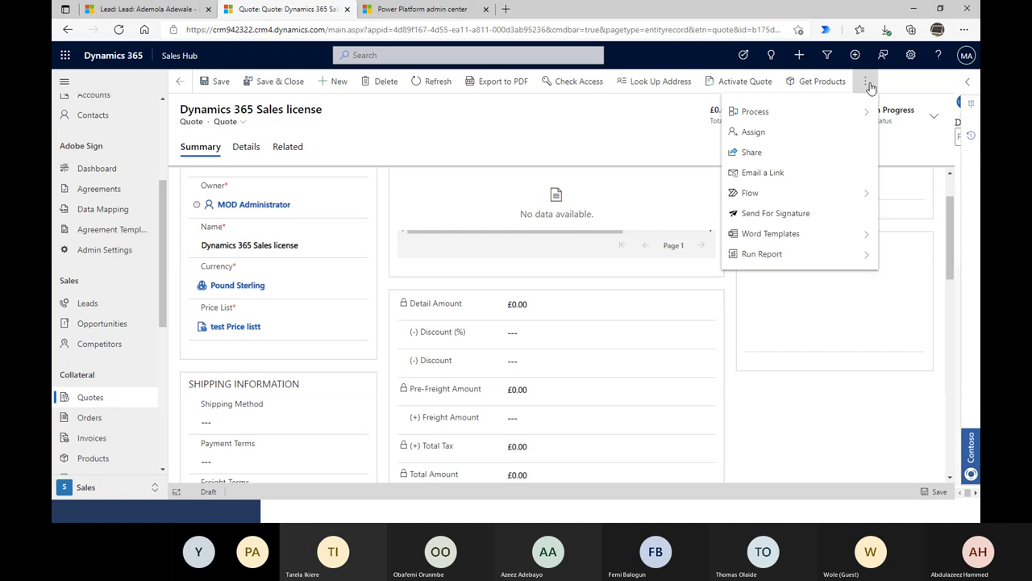
click(575, 125)
scroll(592, 438, down, 2)
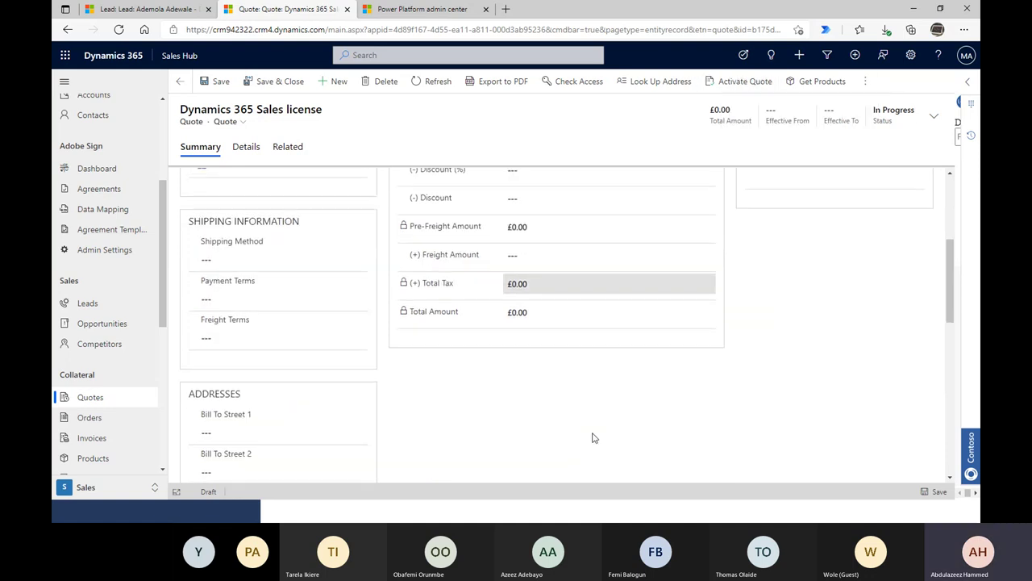
scroll(568, 396, up, 3)
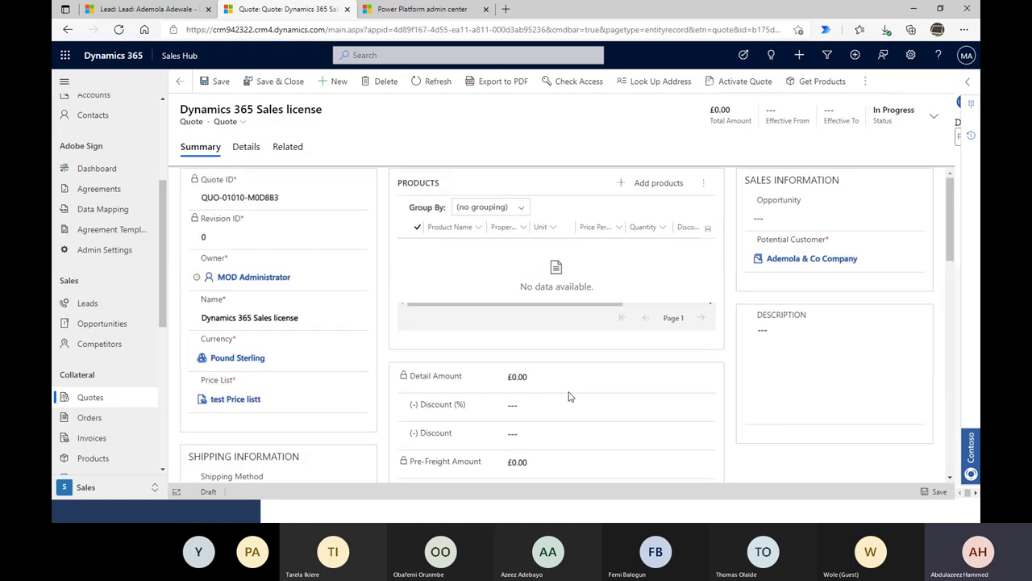
- Check the Add products catalogue, recent and write-in tabs, then close the empty picker
click(674, 191)
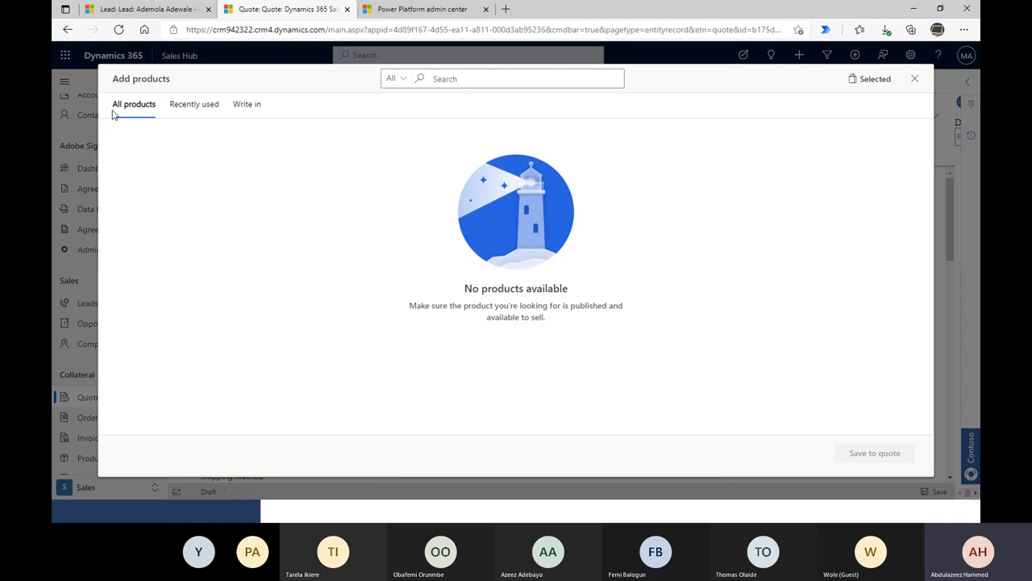
click(140, 108)
click(195, 110)
click(252, 108)
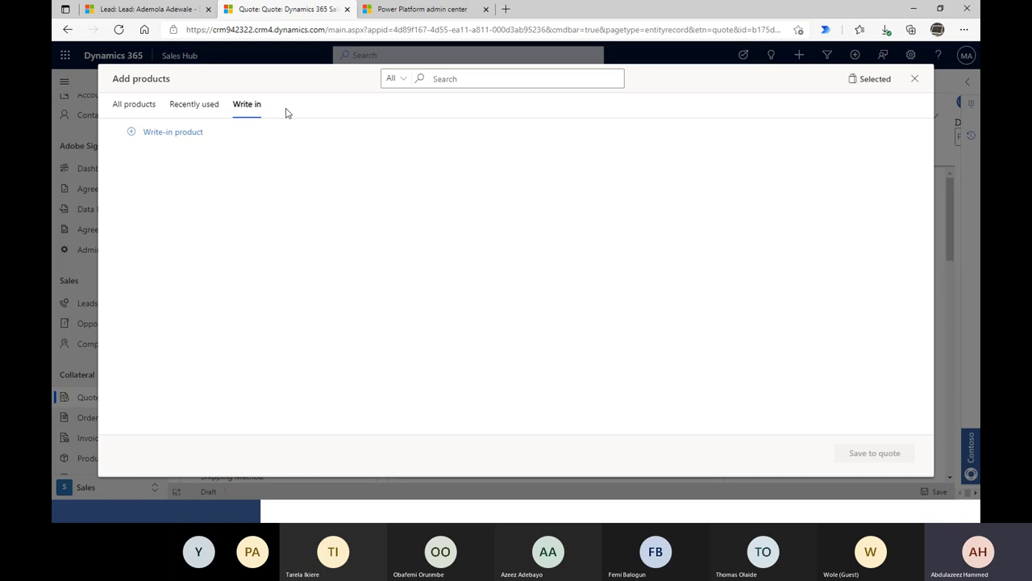
click(200, 138)
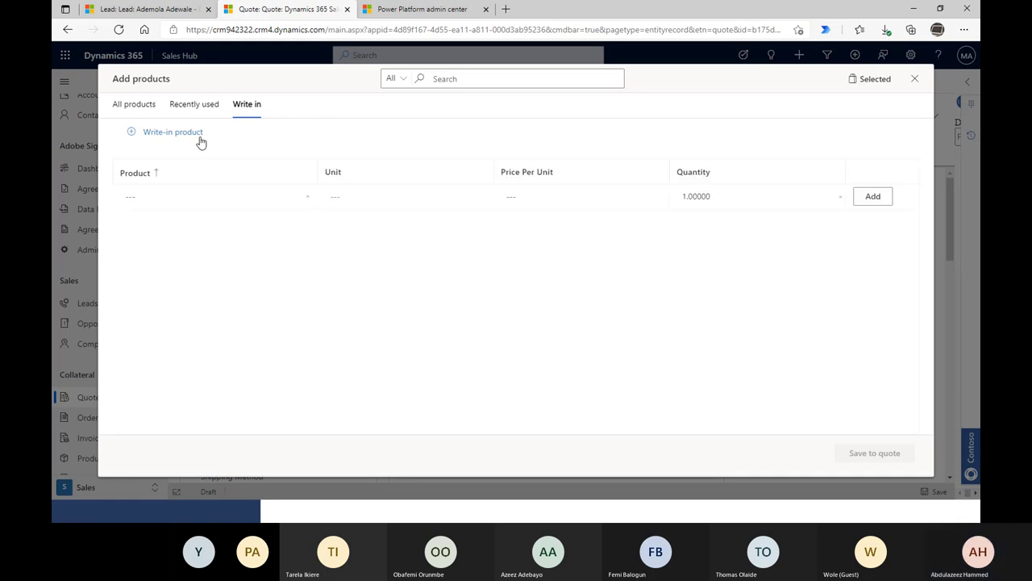
click(917, 78)
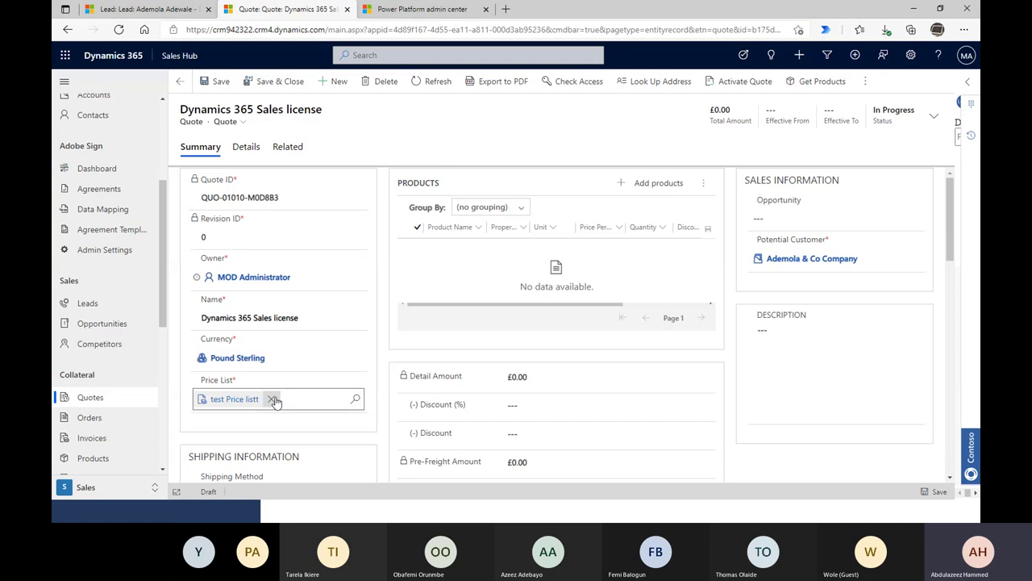
- Replace the price list with UK Bill Rates, save the quote, and reopen Add products
click(273, 400)
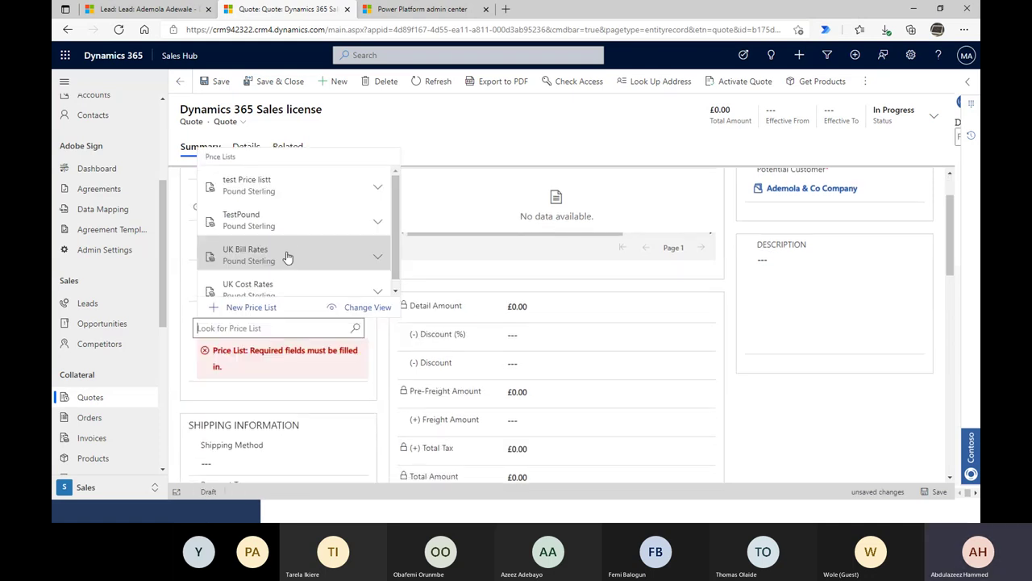
click(287, 257)
click(205, 81)
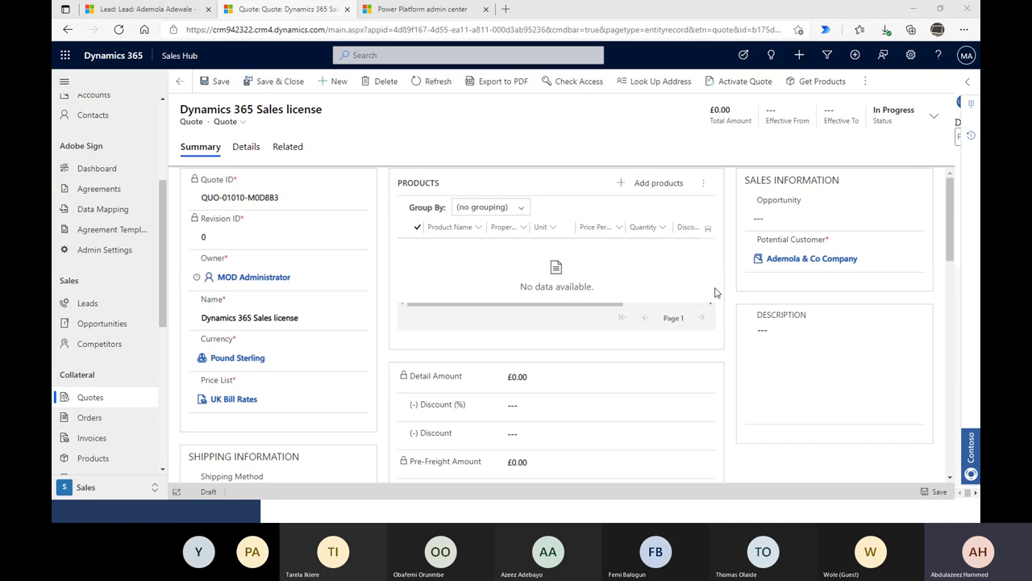
click(634, 184)
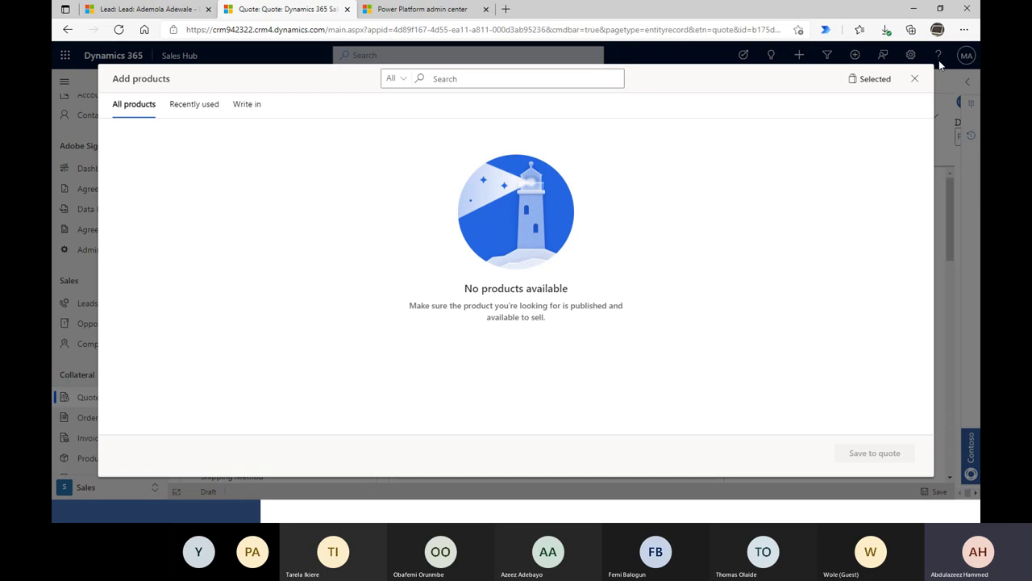
- Try starting a write-in product line, then close the product picker
click(255, 110)
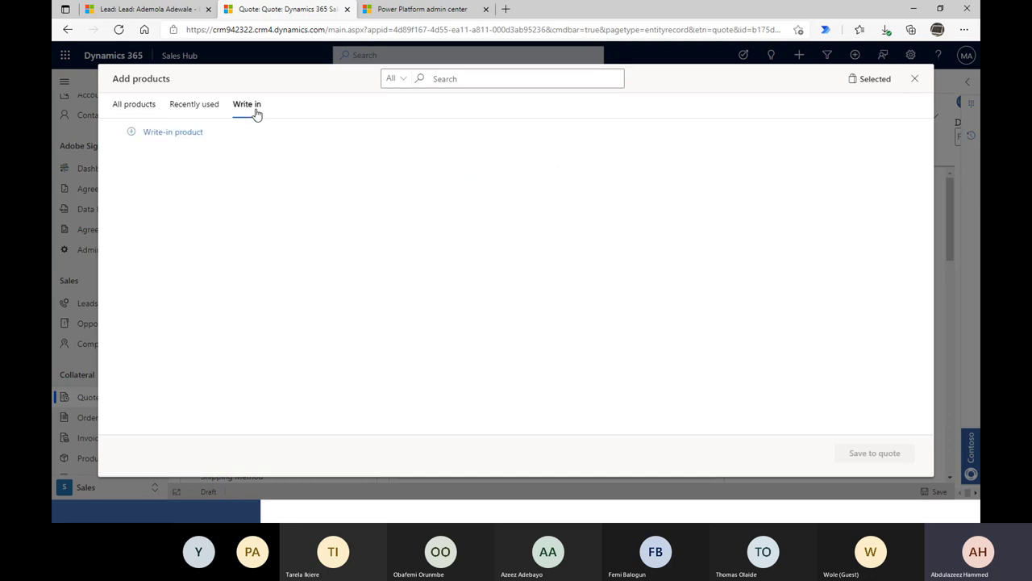
click(192, 136)
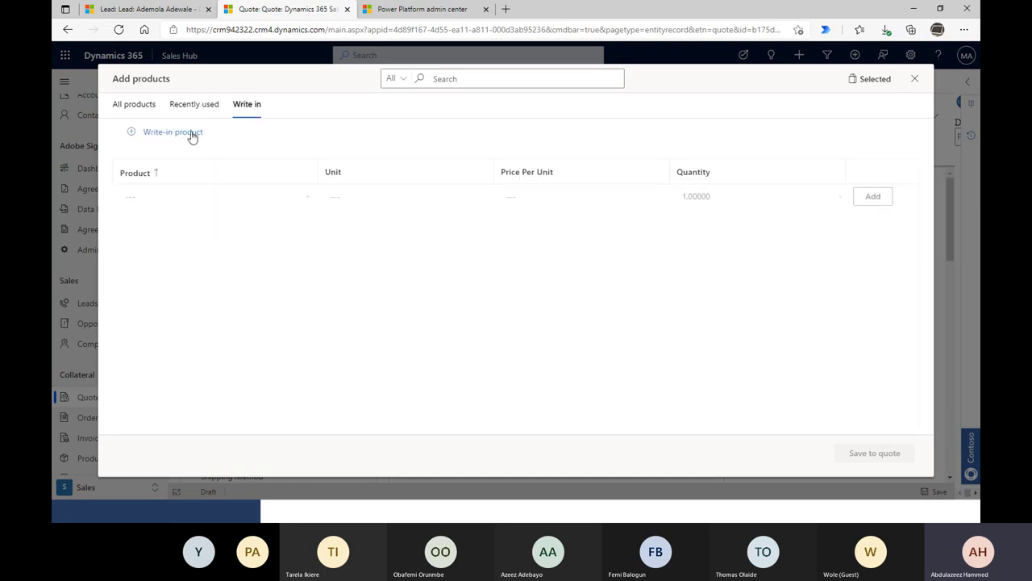
click(916, 78)
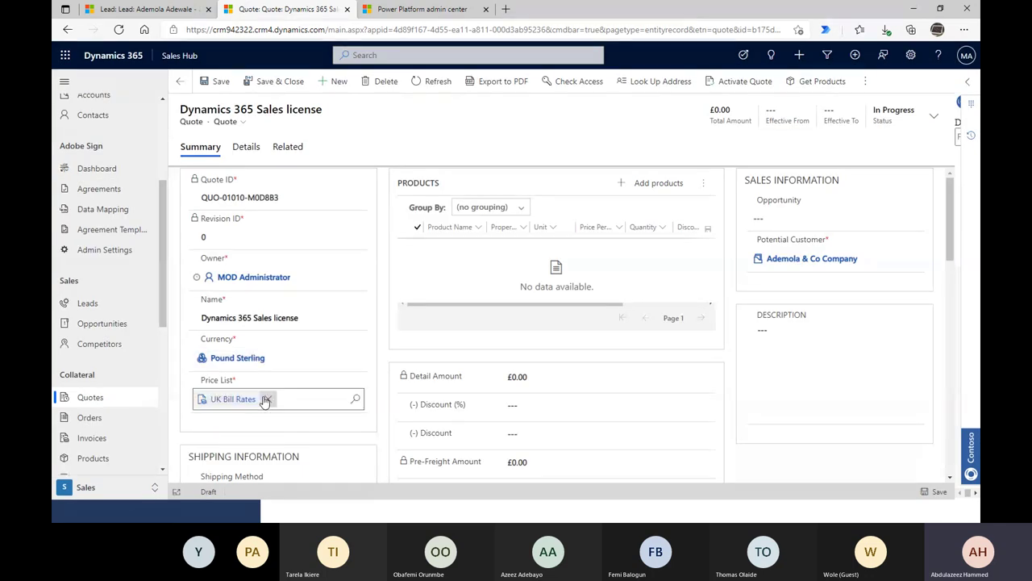
- Swap the price list to UK Cost Rates, save, and reopen Add products
click(266, 399)
click(357, 399)
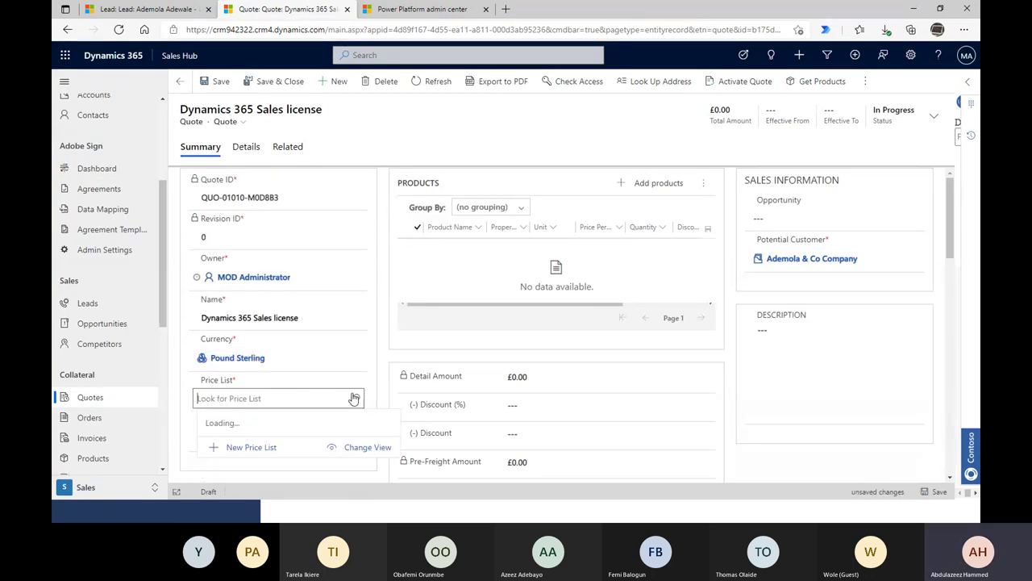
scroll(313, 392, down, 2)
scroll(274, 288, down, 1)
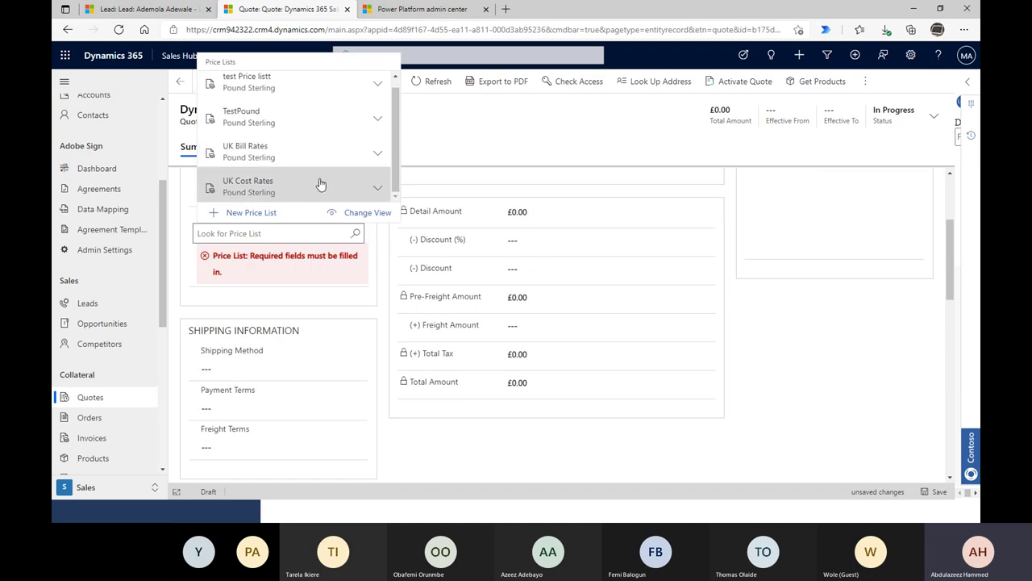
click(288, 194)
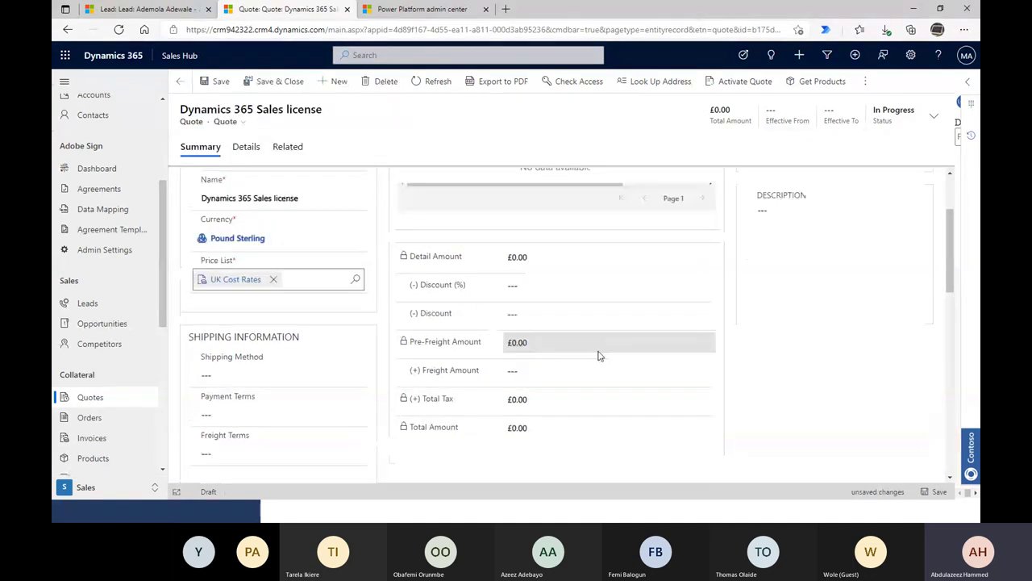
scroll(894, 408, up, 2)
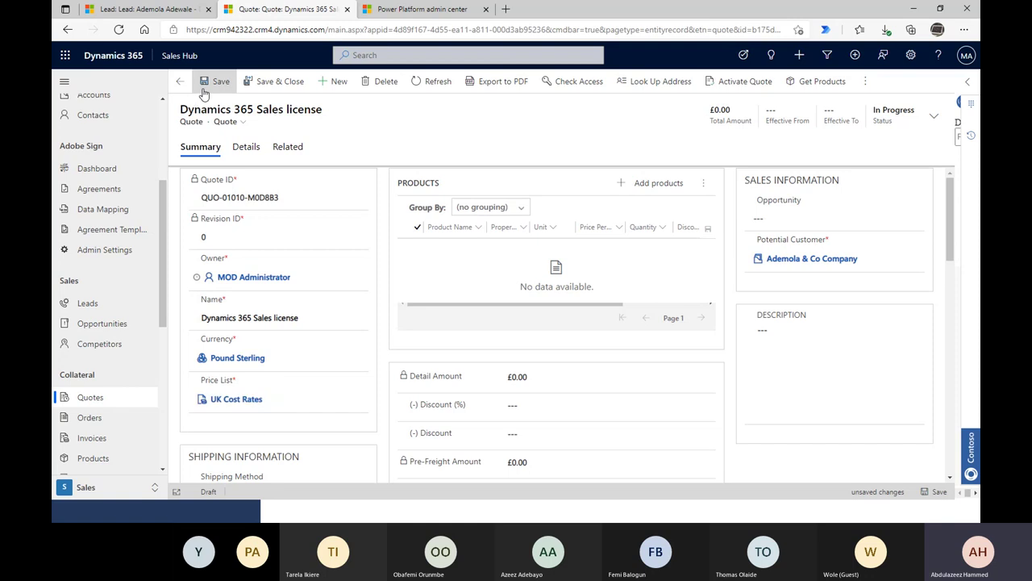
click(214, 81)
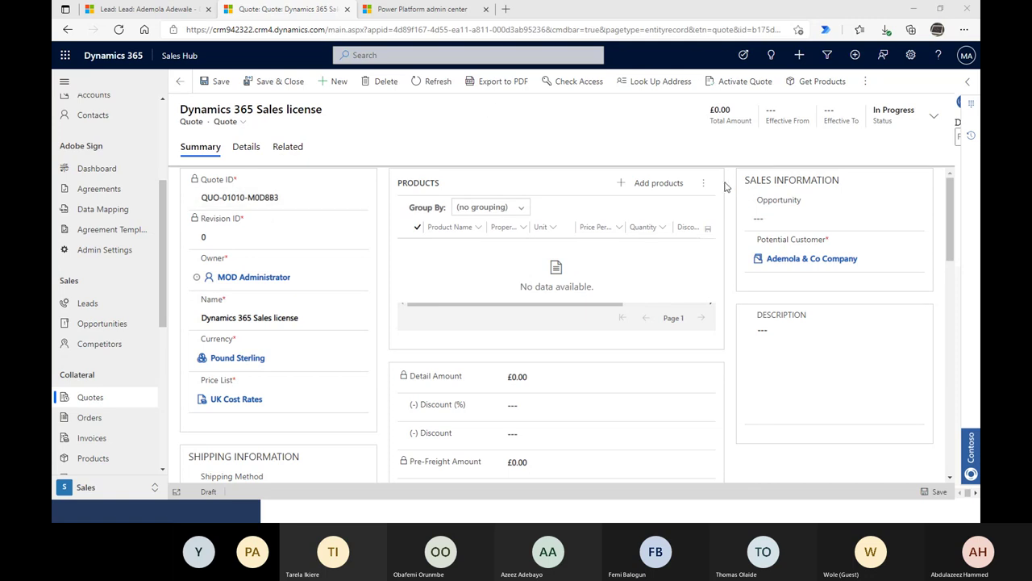
click(682, 185)
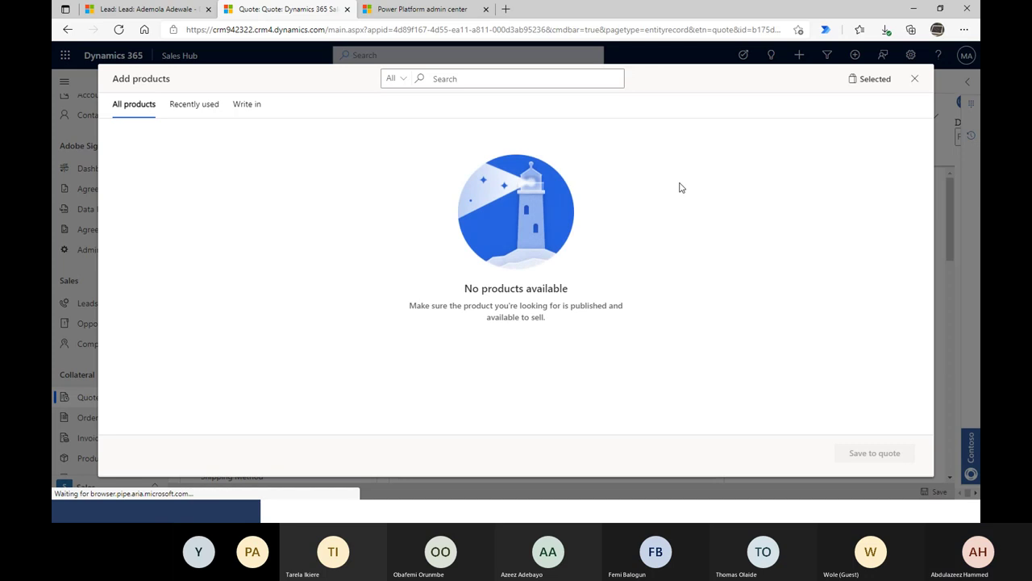
- Add a write-in product row named 'Dynamics 365 Sales license'
click(249, 105)
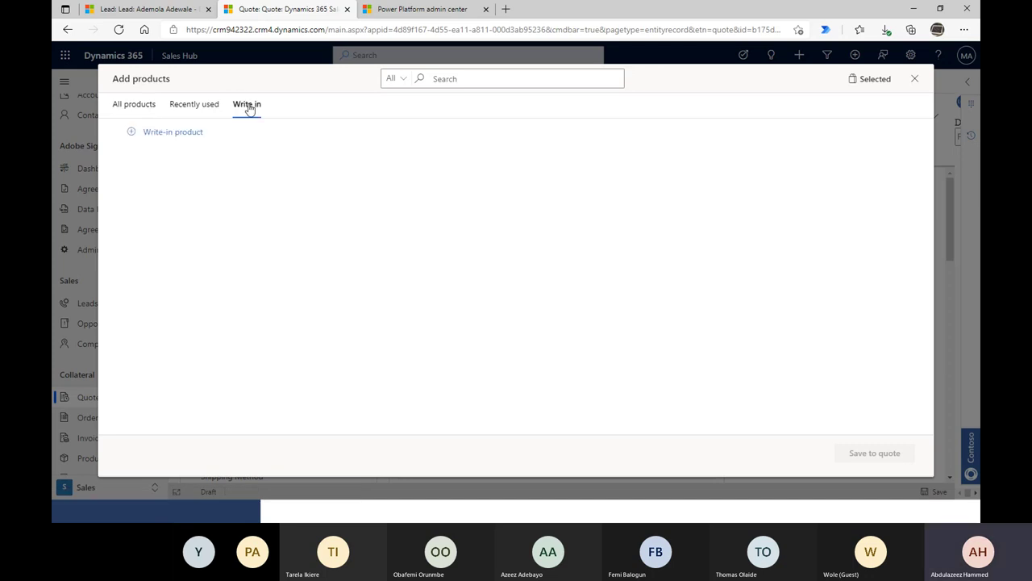
click(128, 137)
click(203, 195)
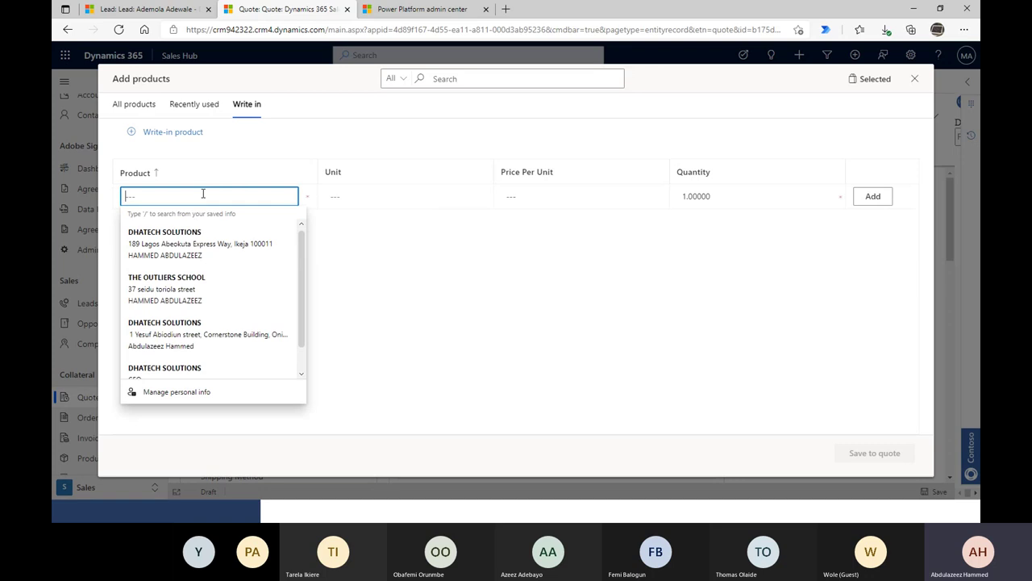
key(ctrl+v)
click(457, 193)
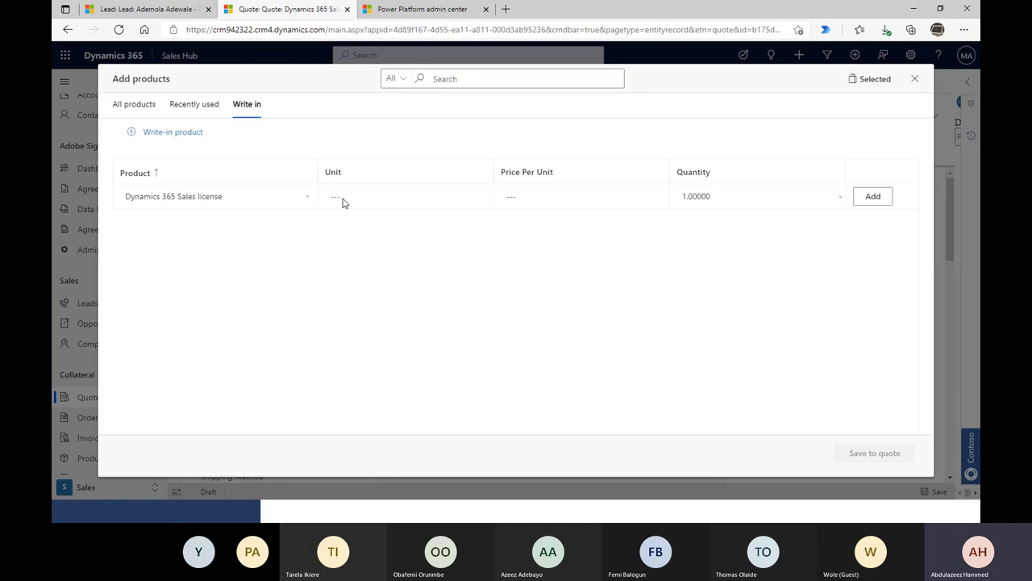
- Set the write-in line's price per unit to 200 and save it to the quote
click(537, 194)
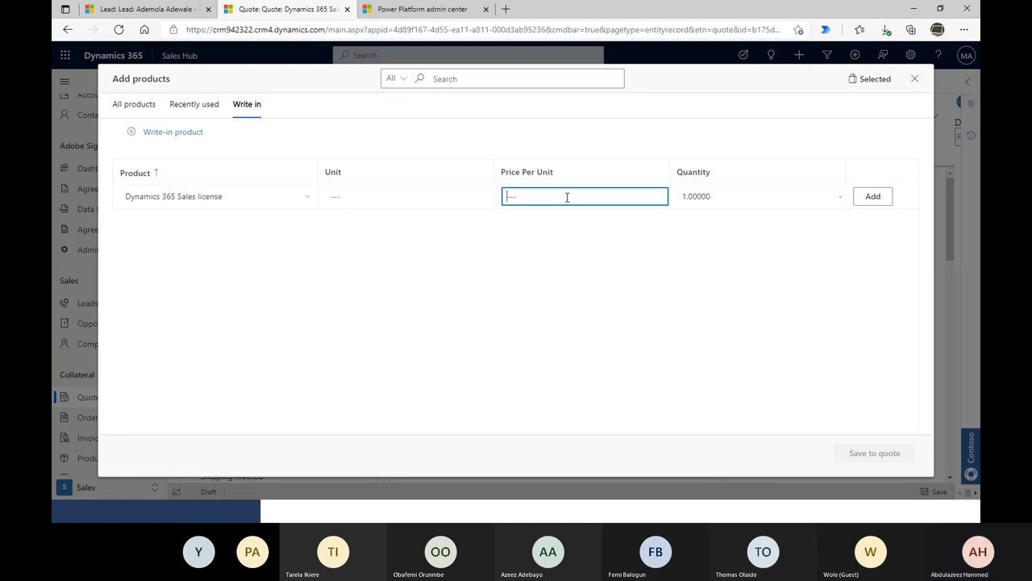
click(353, 202)
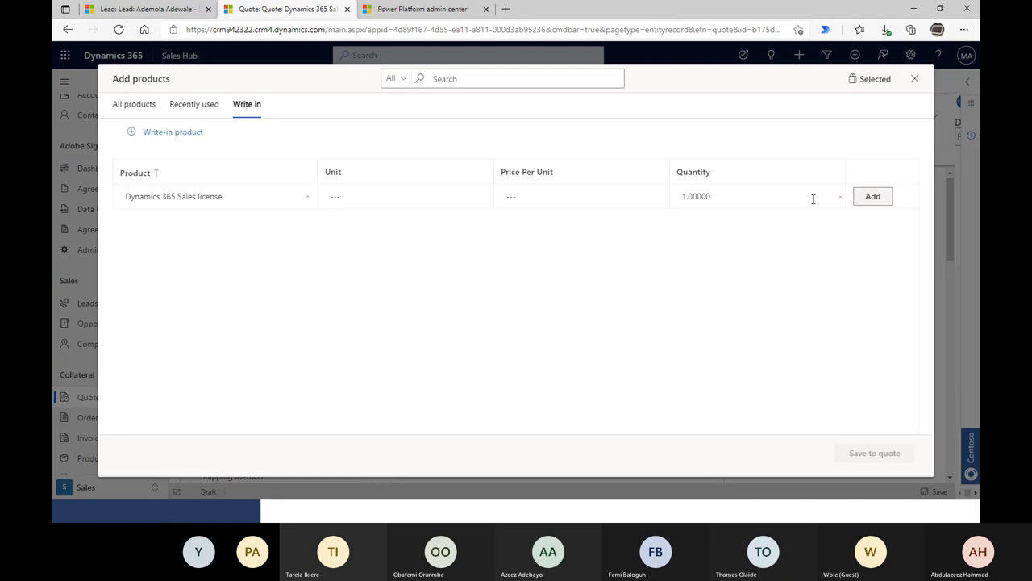
click(575, 192)
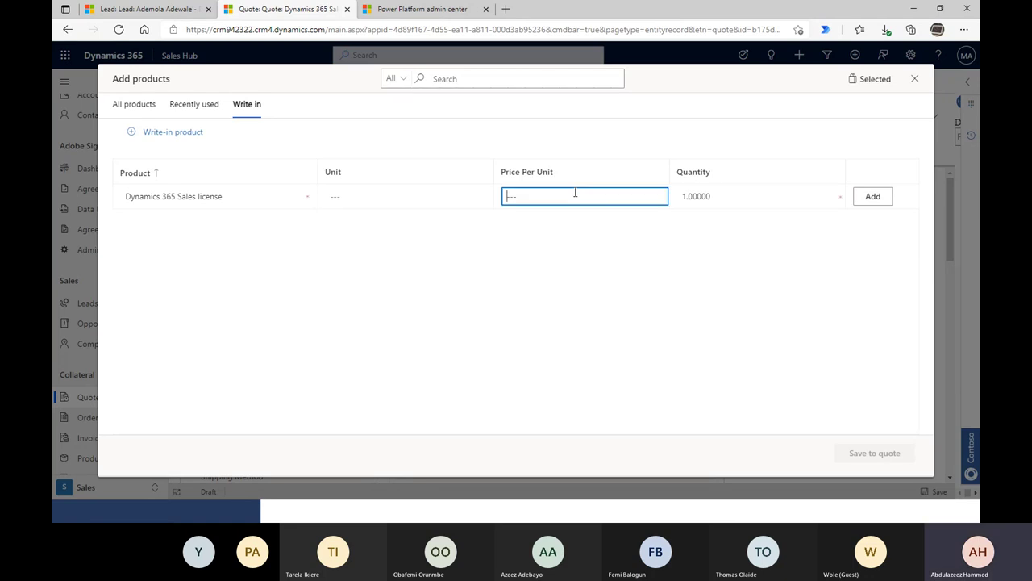
text(2000)
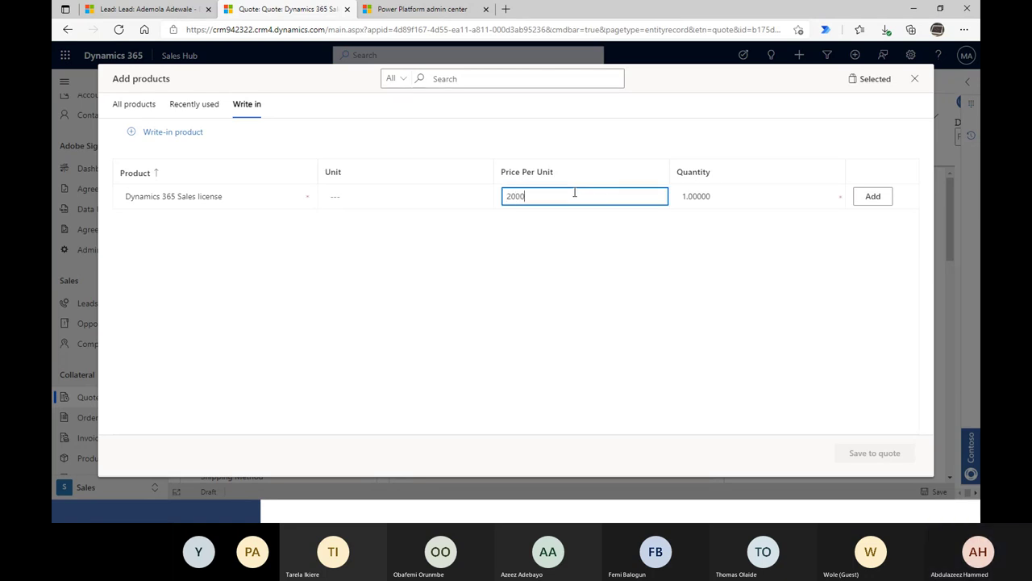
key(BackSpace)
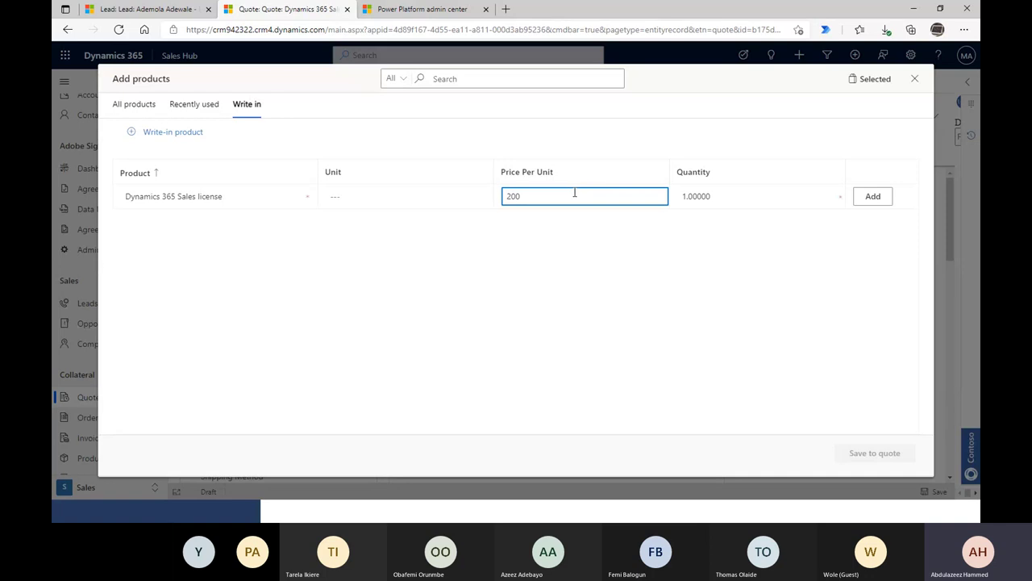
click(835, 194)
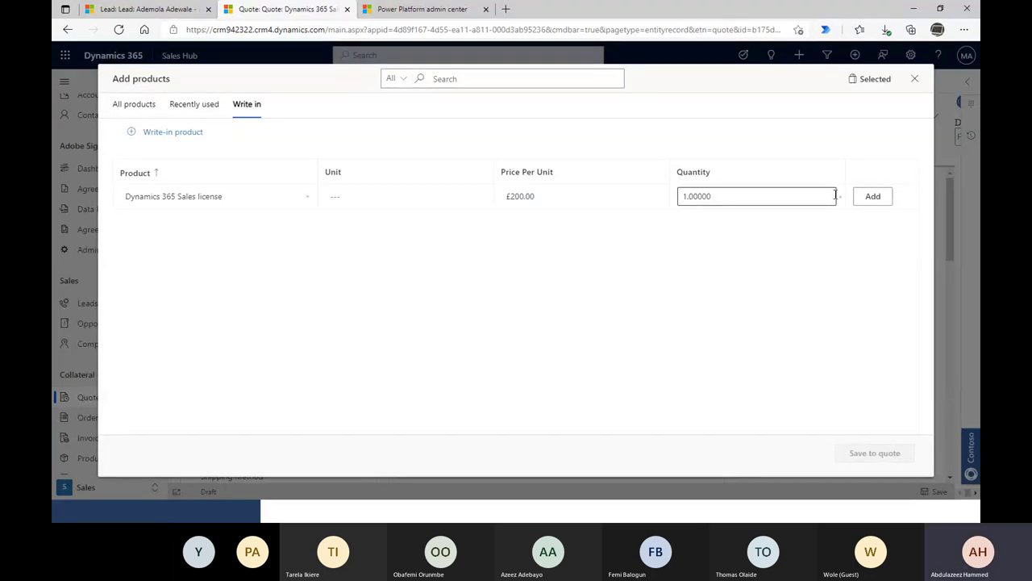
click(872, 196)
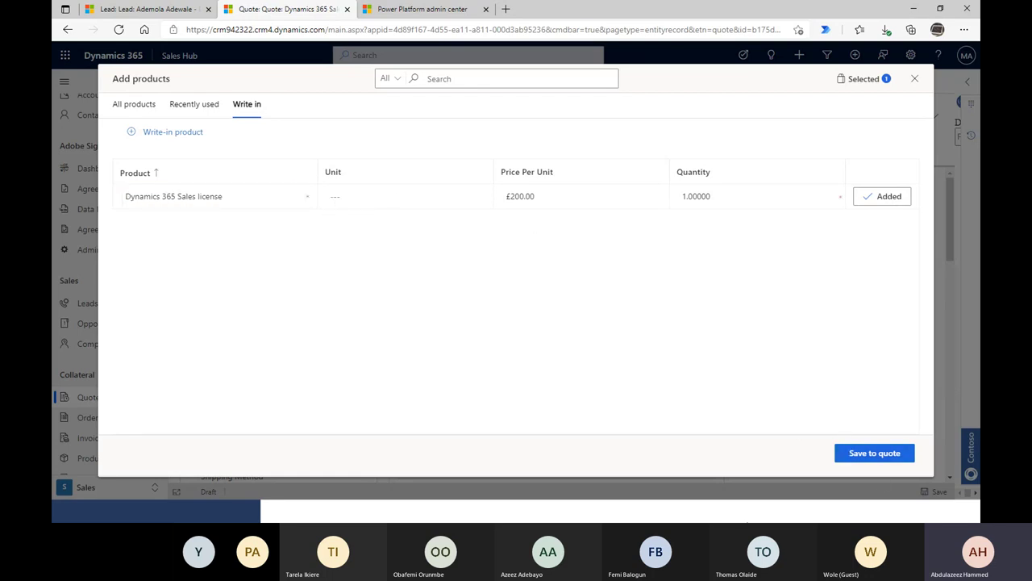
click(866, 459)
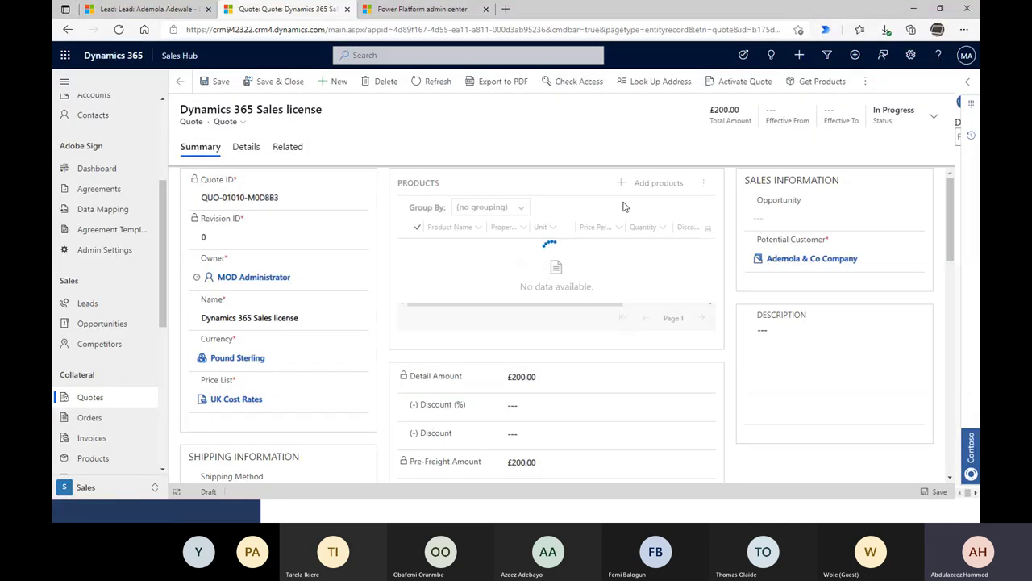
- Scroll through the quote to check the £200.00 license line and total amount
scroll(551, 320, down, 3)
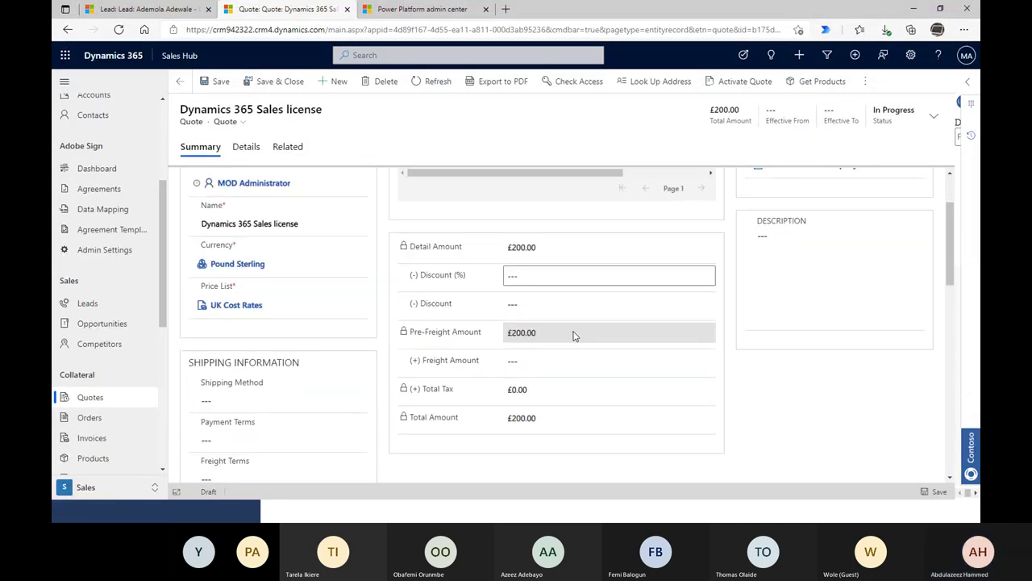
scroll(546, 355, up, 3)
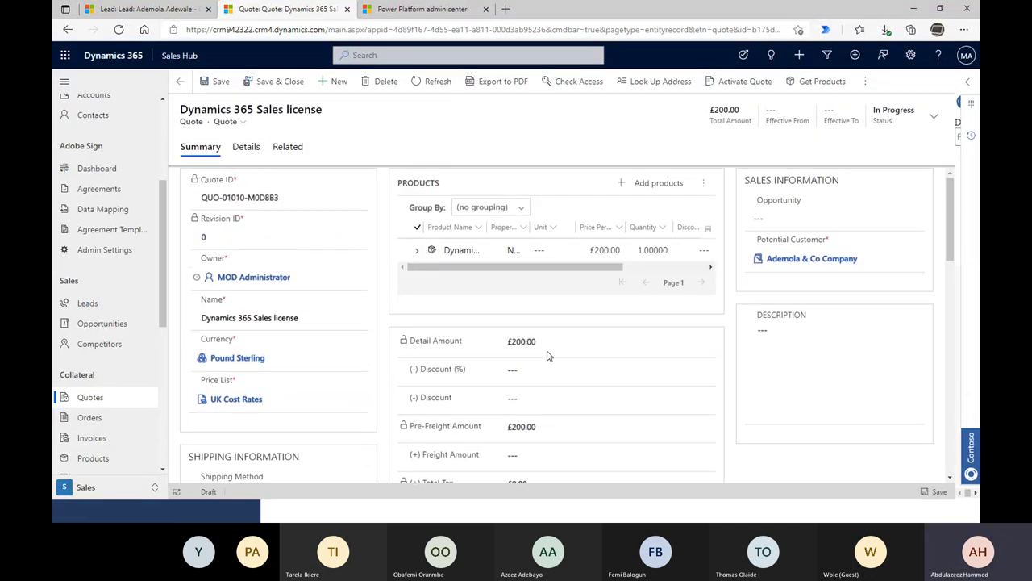
scroll(680, 330, down, 10)
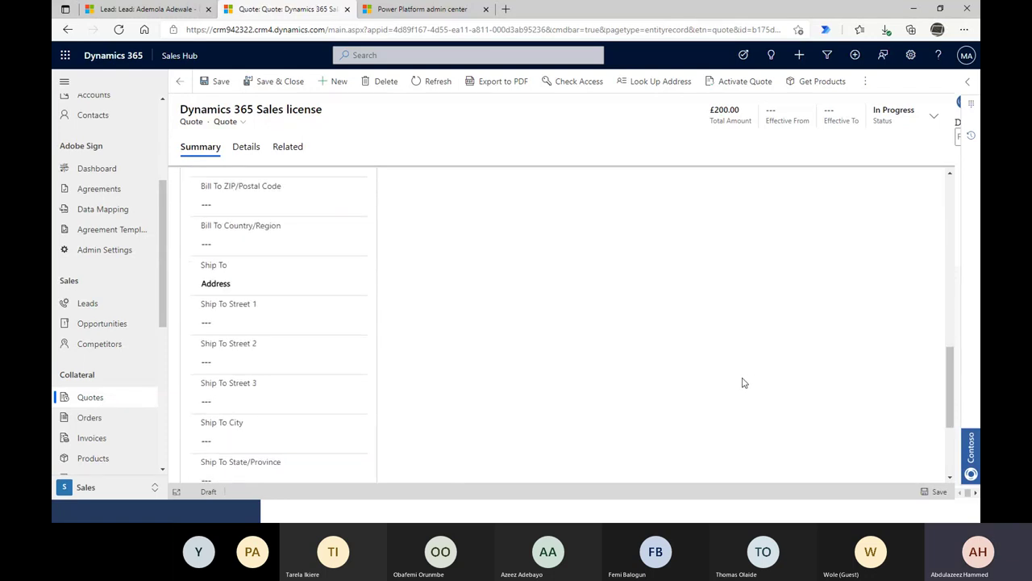
scroll(747, 384, up, 10)
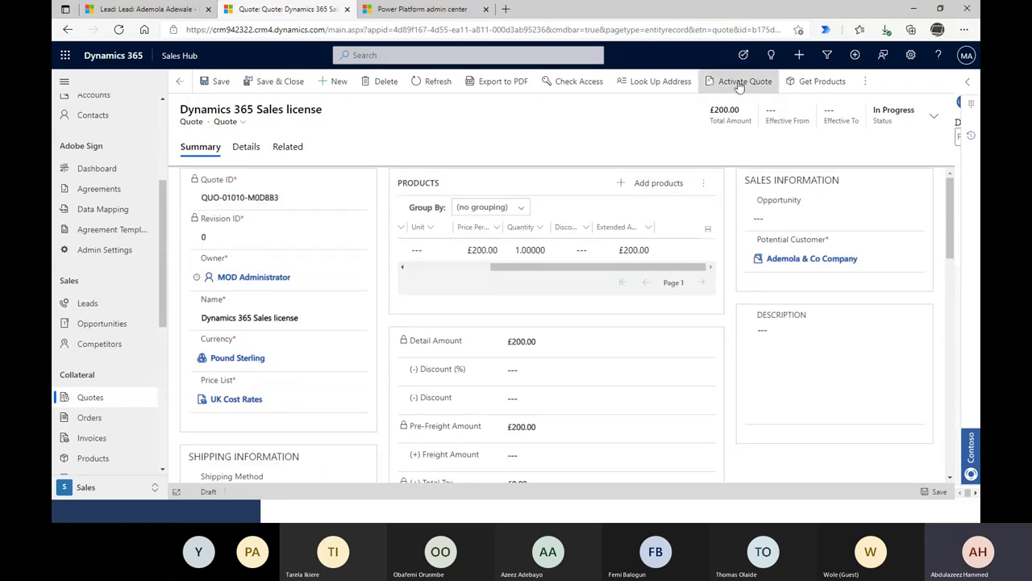
click(738, 83)
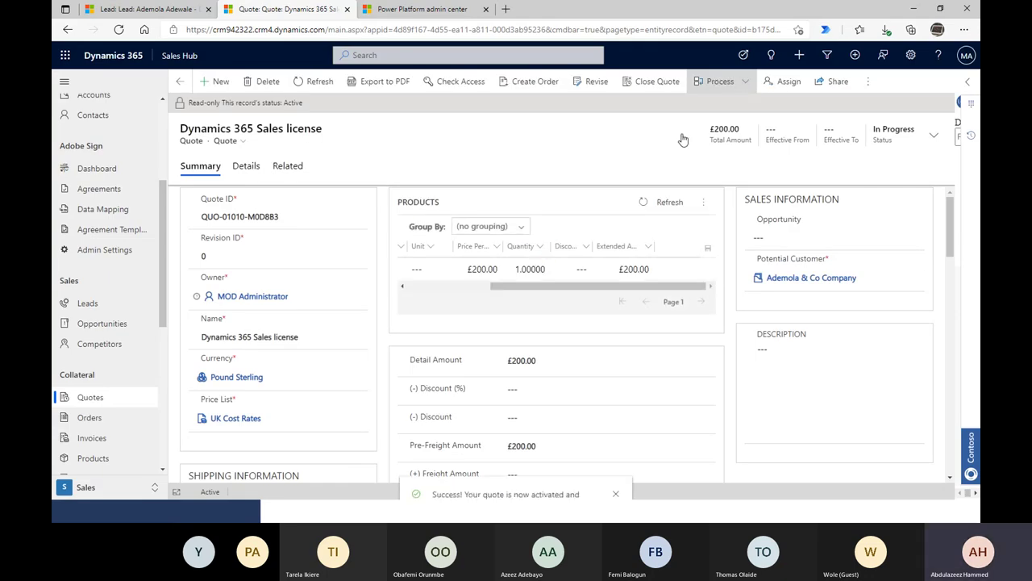
scroll(720, 411, down, 1)
scroll(720, 411, down, 5)
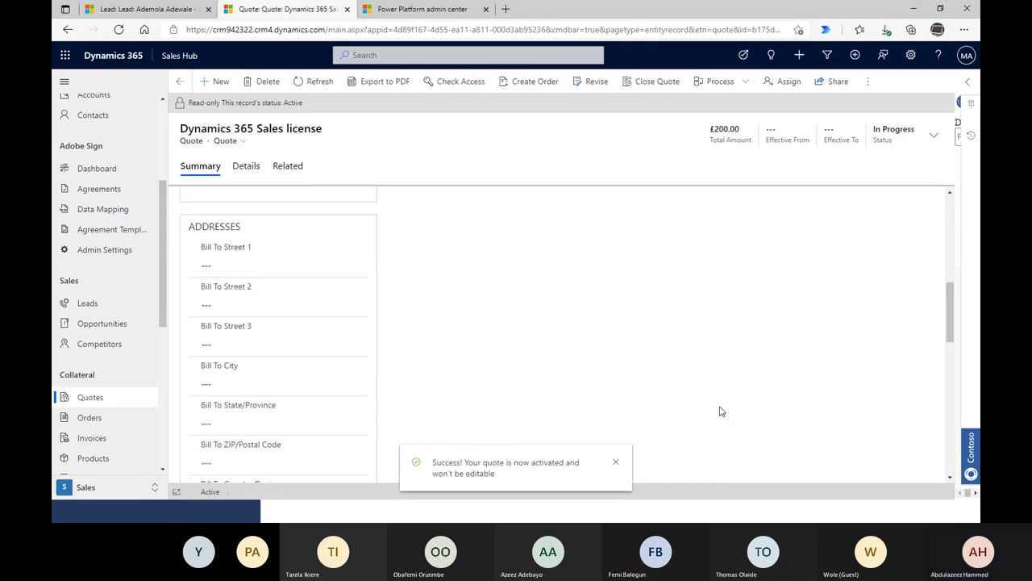
scroll(720, 411, up, 8)
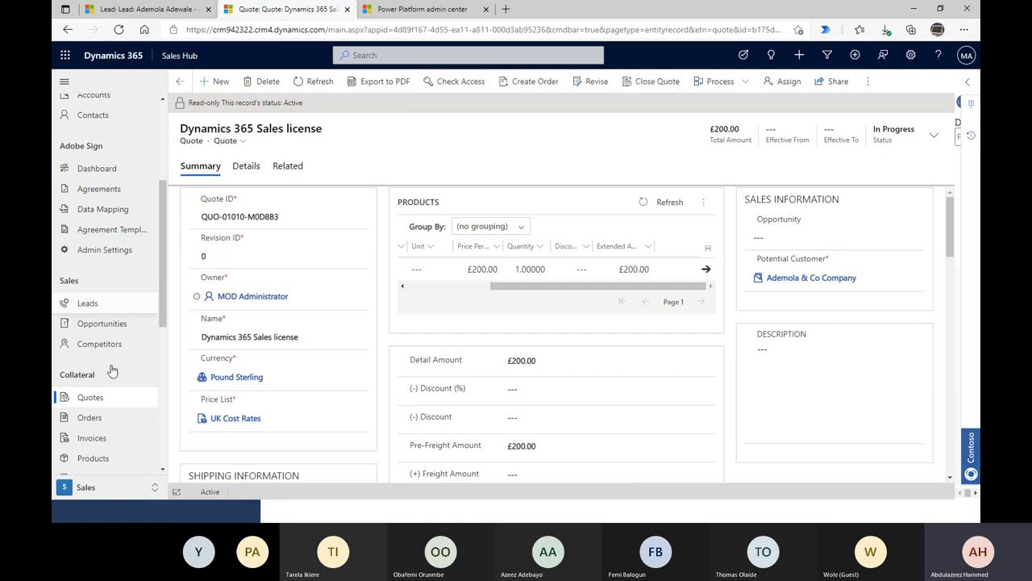
scroll(112, 370, down, 1)
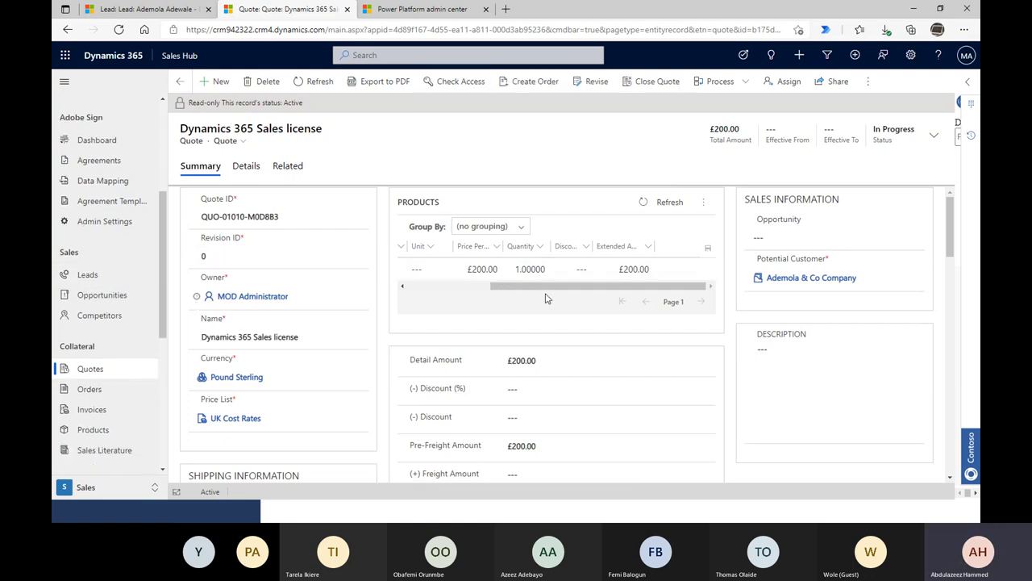
drag(546, 286, 470, 294)
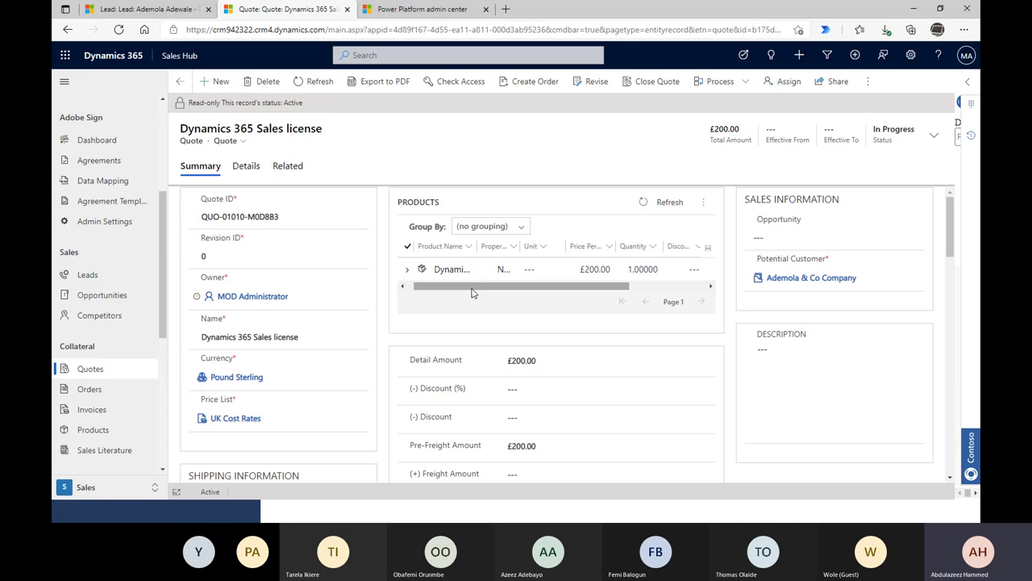
- Export the quote to PDF with the Quote Summary template and review the preview
click(369, 87)
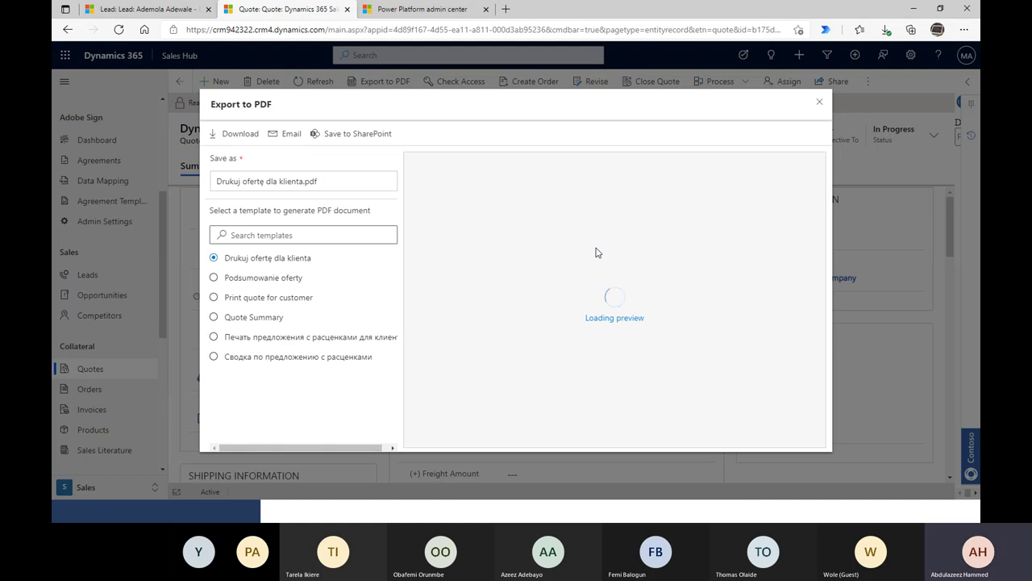
click(277, 297)
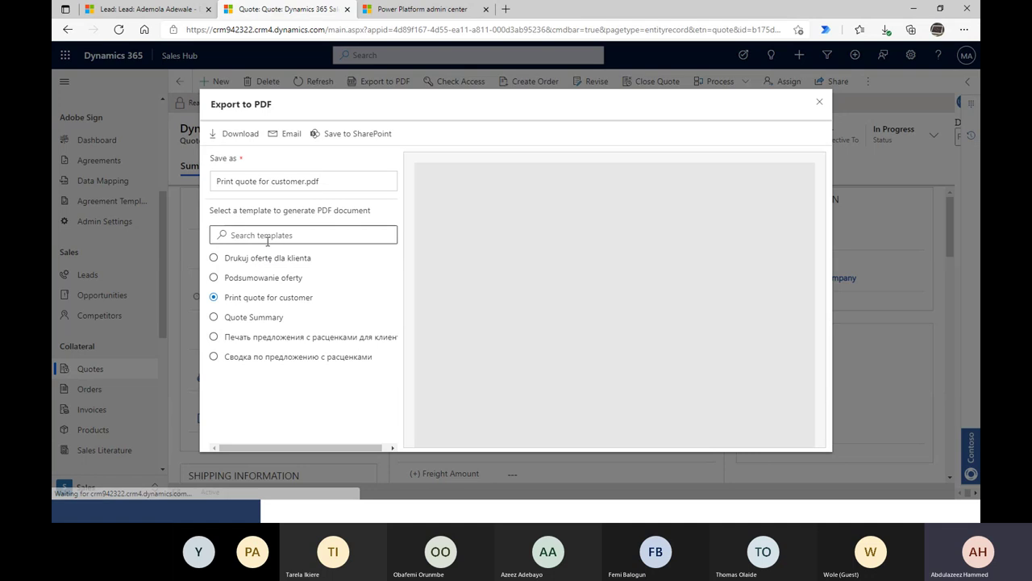
click(270, 323)
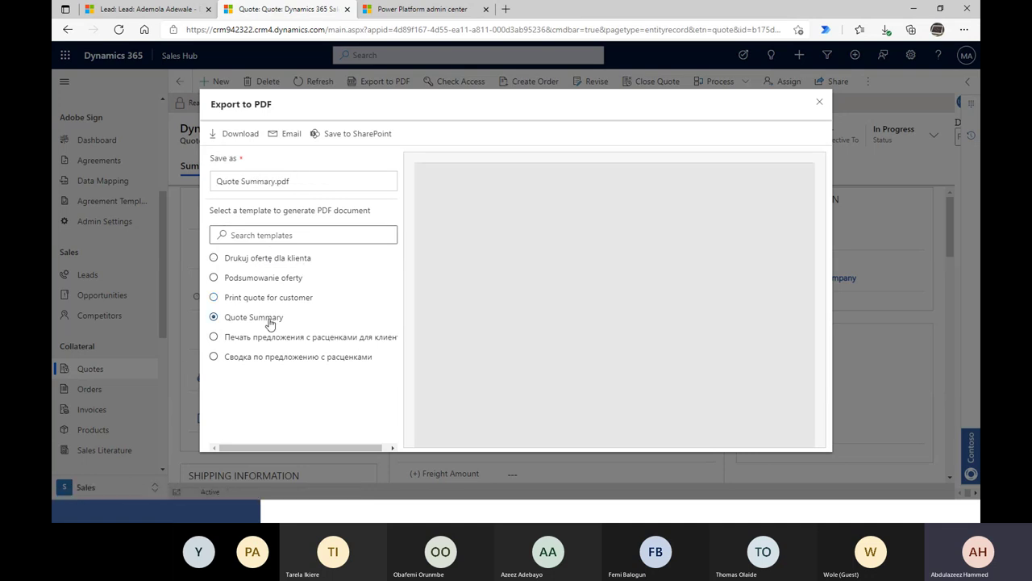
scroll(661, 355, down, 3)
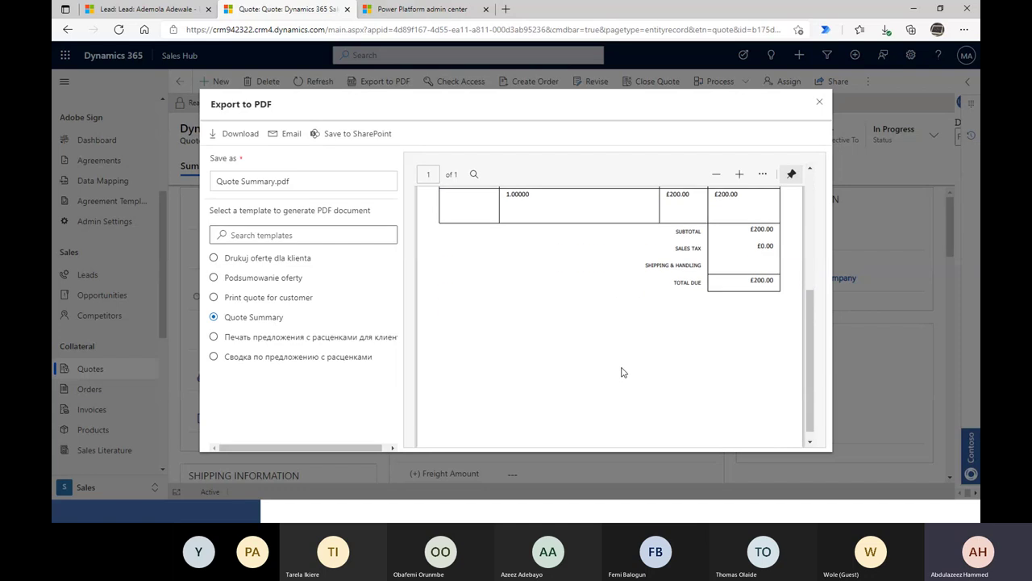
scroll(622, 369, up, 2)
scroll(620, 371, down, 1)
scroll(620, 369, up, 4)
scroll(620, 370, down, 1)
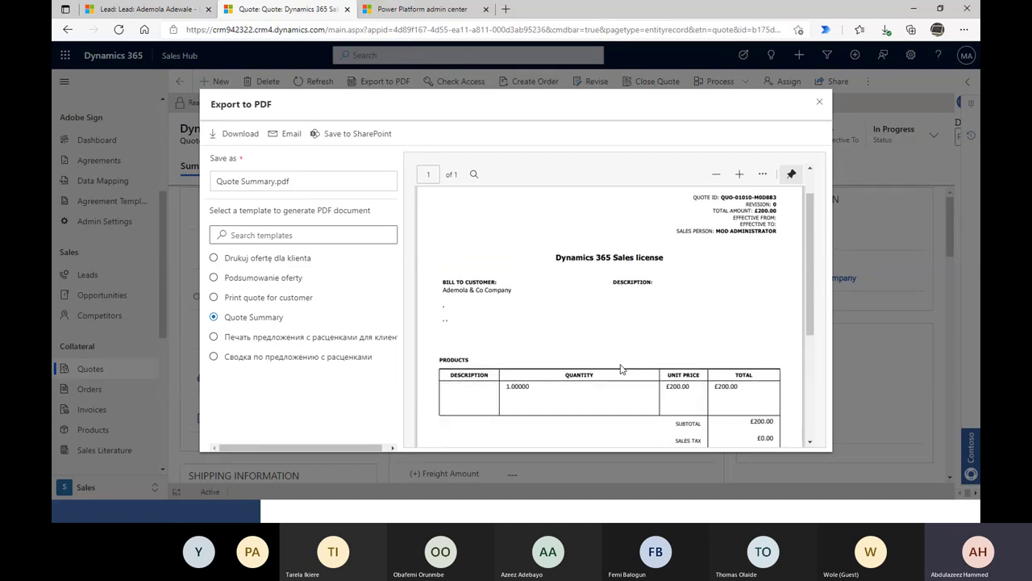
scroll(734, 254, down, 3)
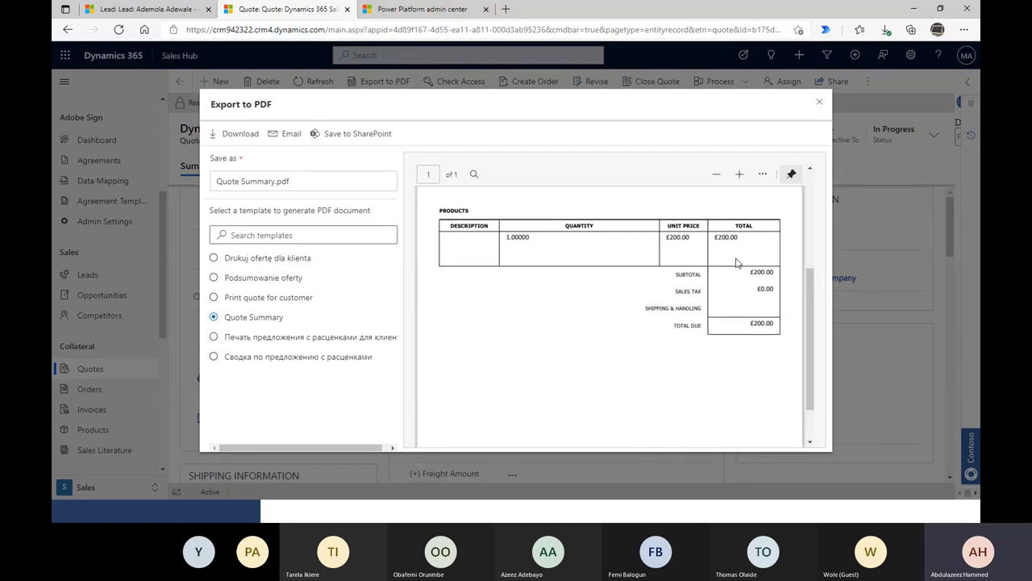
scroll(734, 254, up, 3)
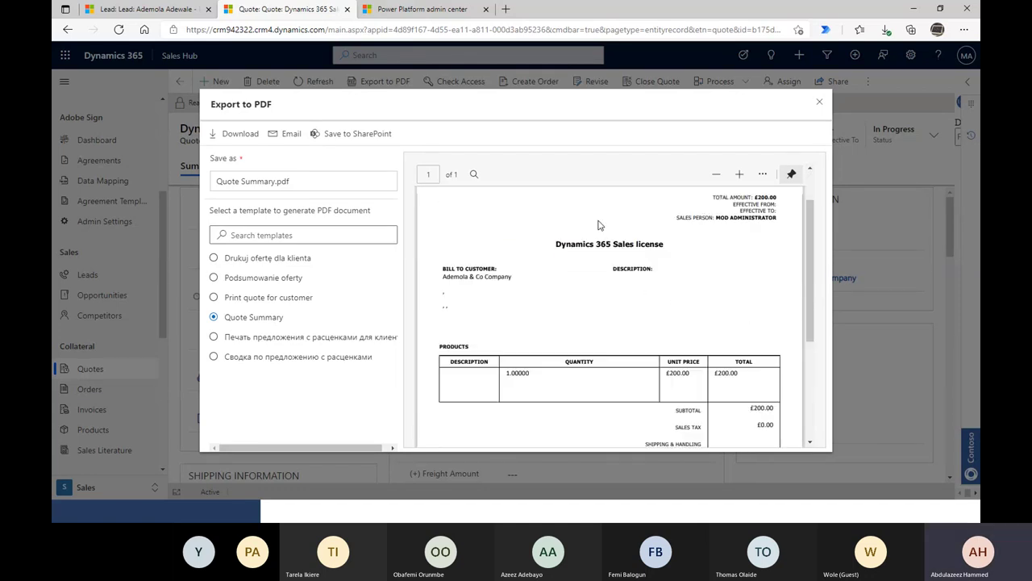
- Start an email with the Quote Summary PDF attached and check its recipient
click(278, 135)
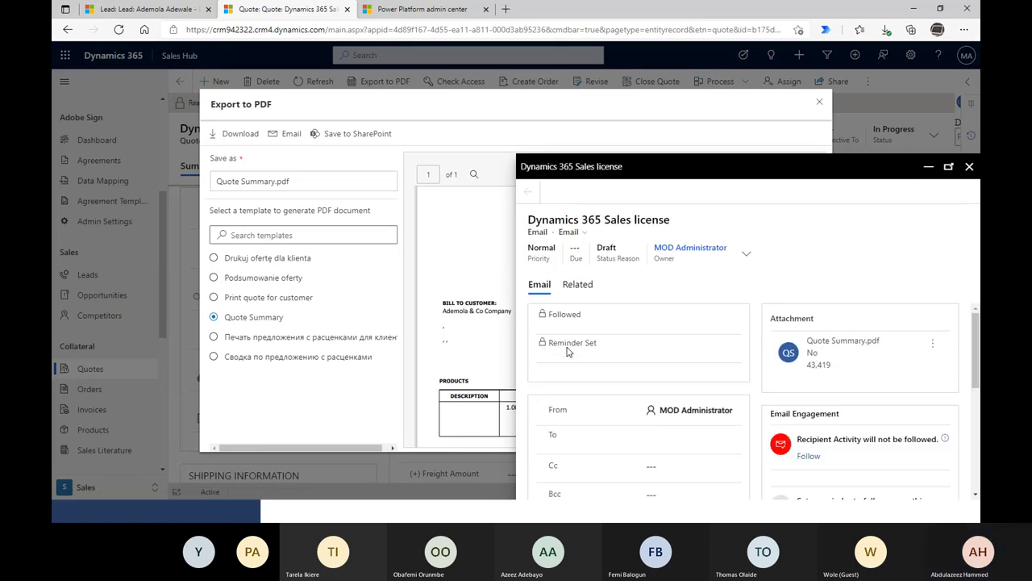
click(658, 466)
scroll(657, 467, down, 2)
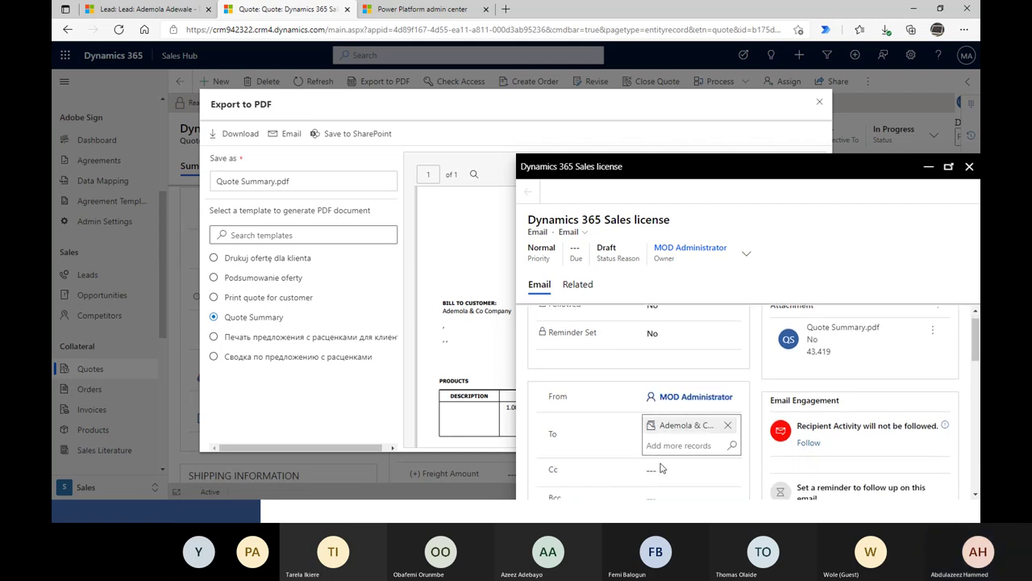
scroll(587, 340, down, 3)
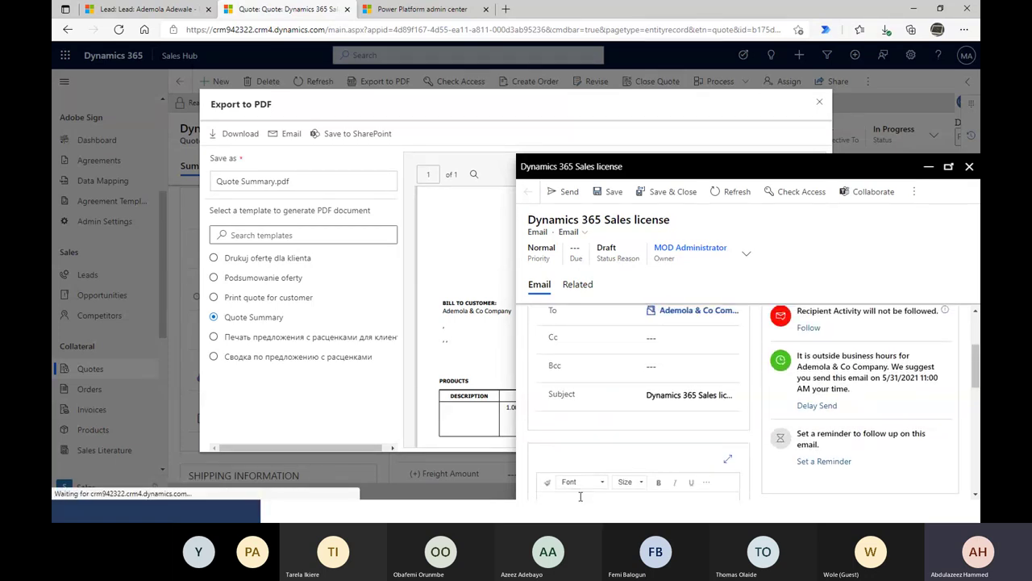
scroll(576, 460, down, 1)
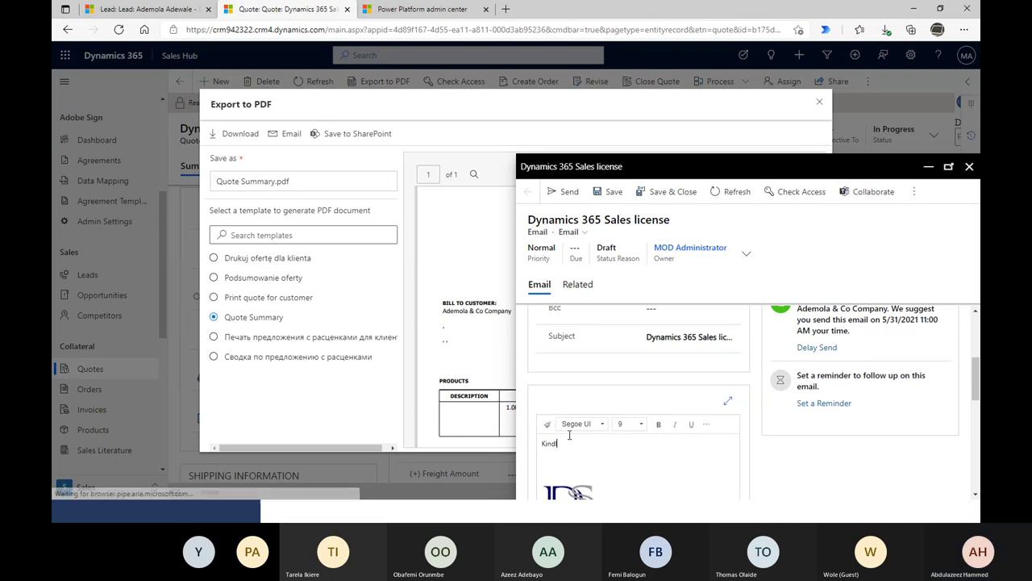
- Write a greeting and 'Kindly find our quotation.' in the body, then send the email
key(BackSpace)
key(BackSpace)
key(BackSpace)
text(ello)
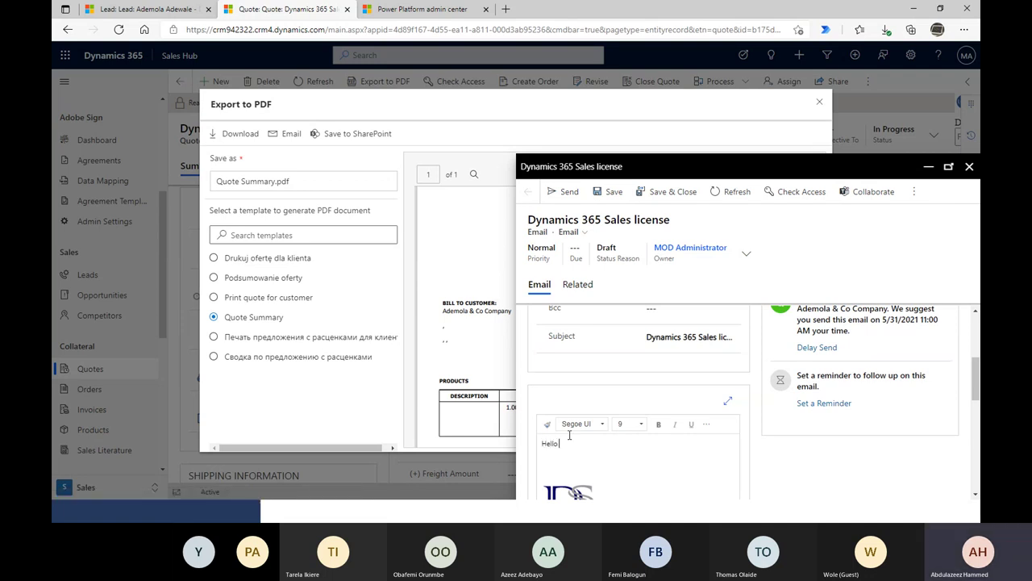
text( Ademola,)
key(Return)
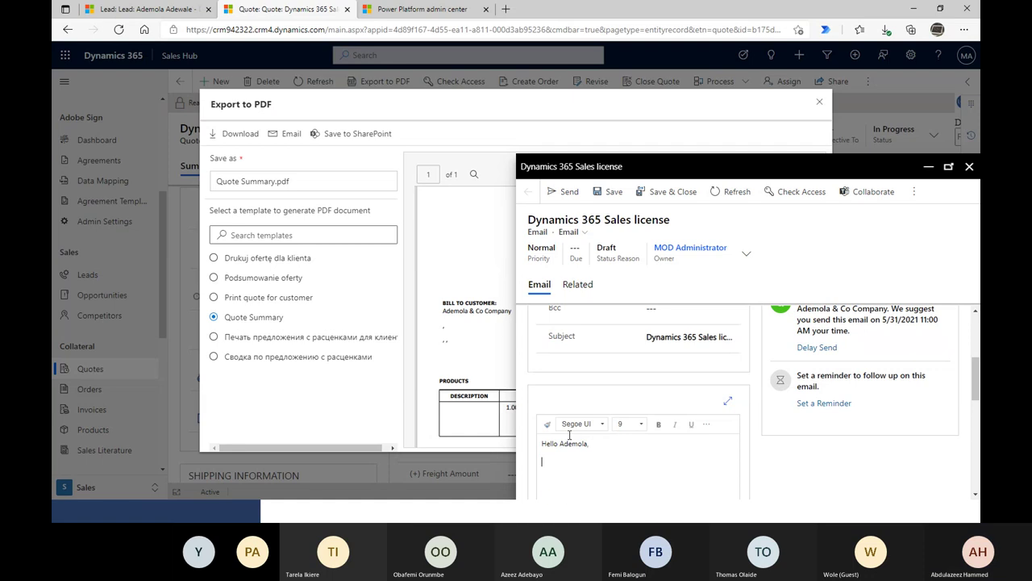
text(Kindly find our q)
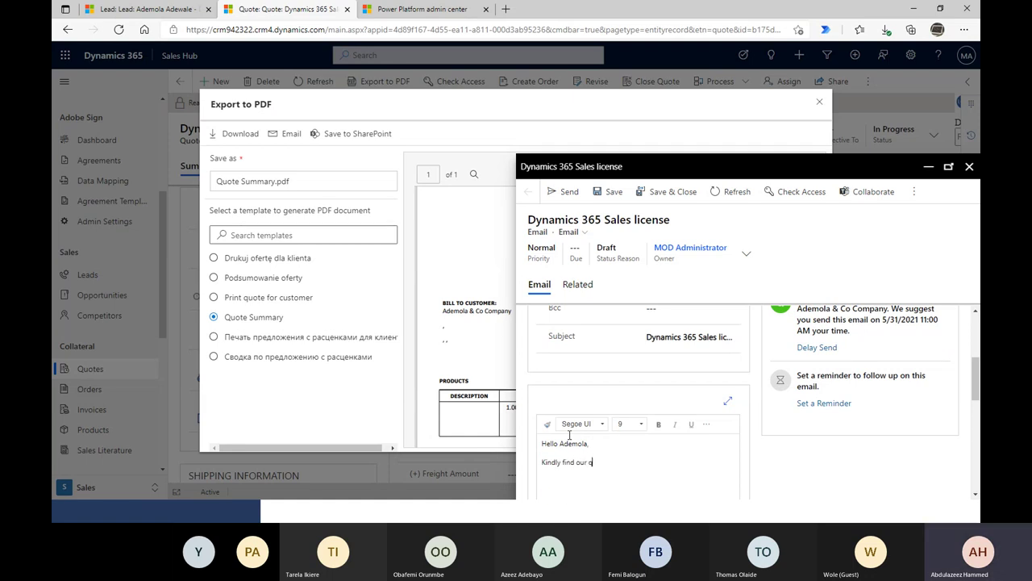
text(uotation)
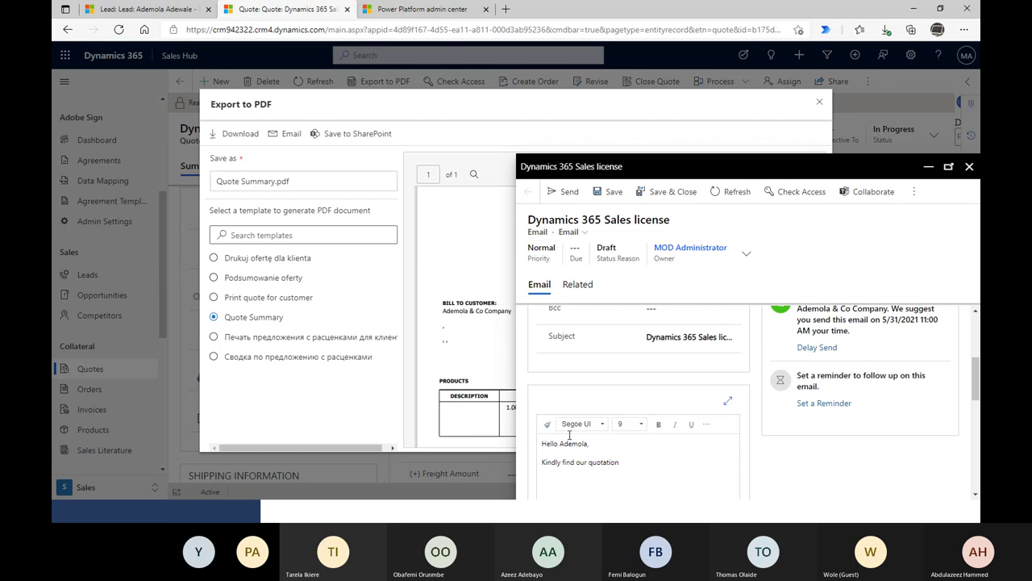
text(.)
scroll(578, 393, down, 1)
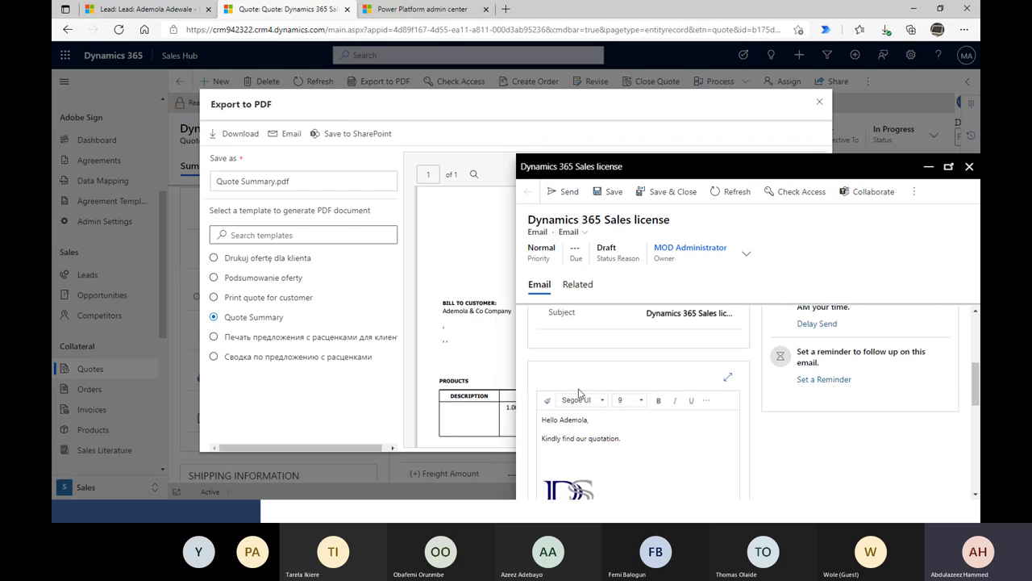
scroll(579, 393, up, 2)
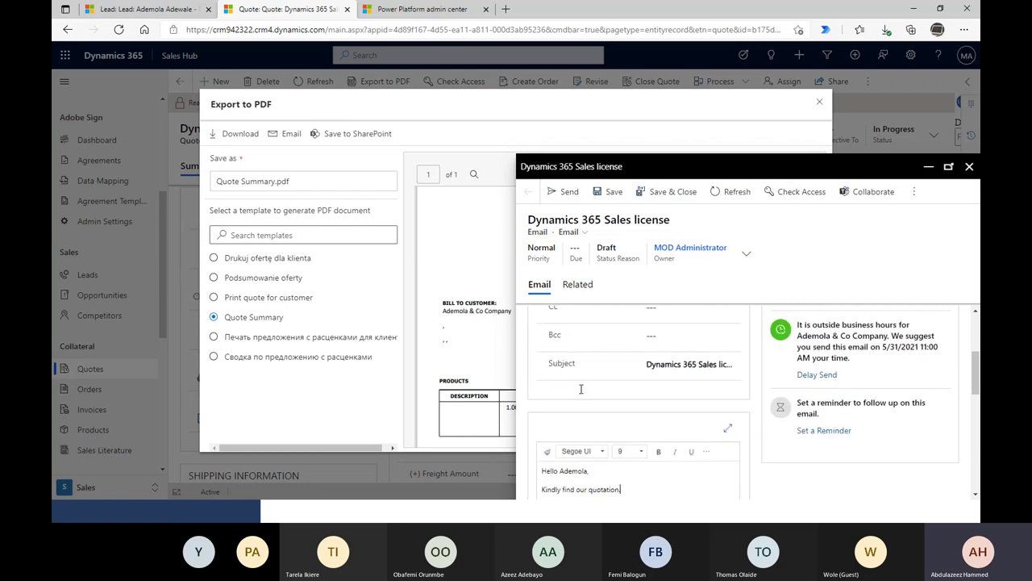
click(565, 207)
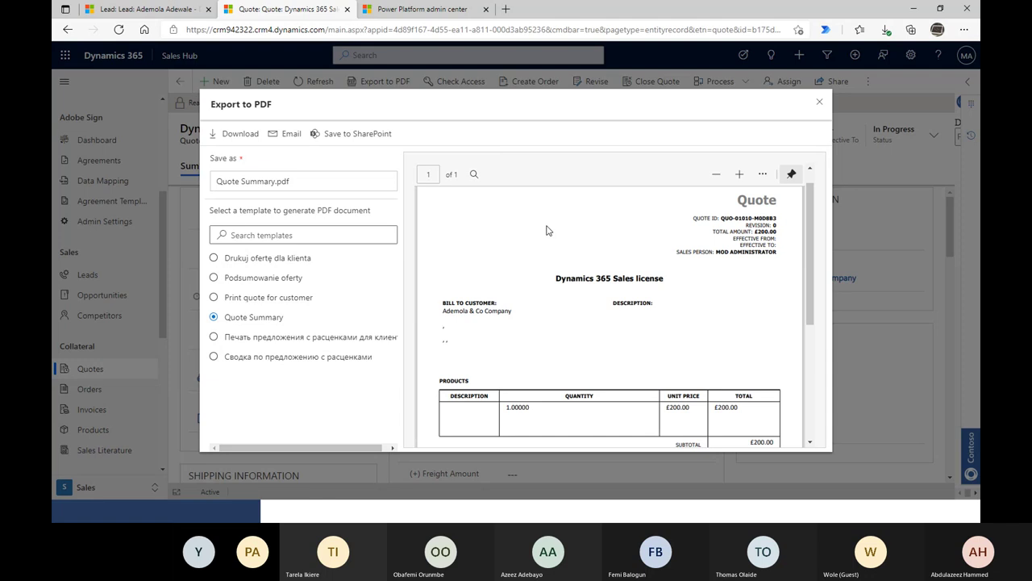
- Scroll through the PDF preview once more and close the Export to PDF dialog
scroll(488, 241, up, 1)
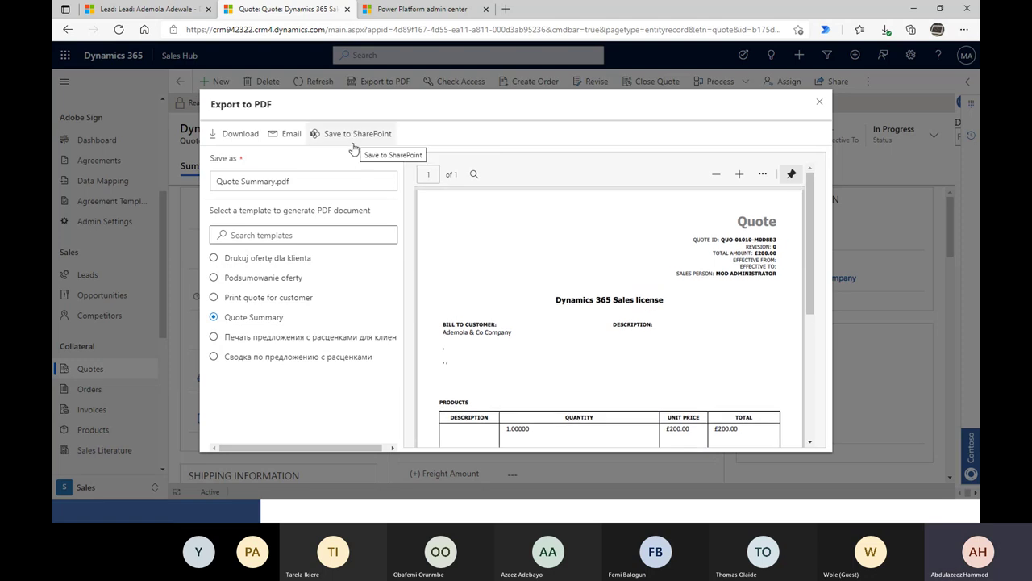
scroll(634, 279, down, 3)
scroll(703, 323, up, 1)
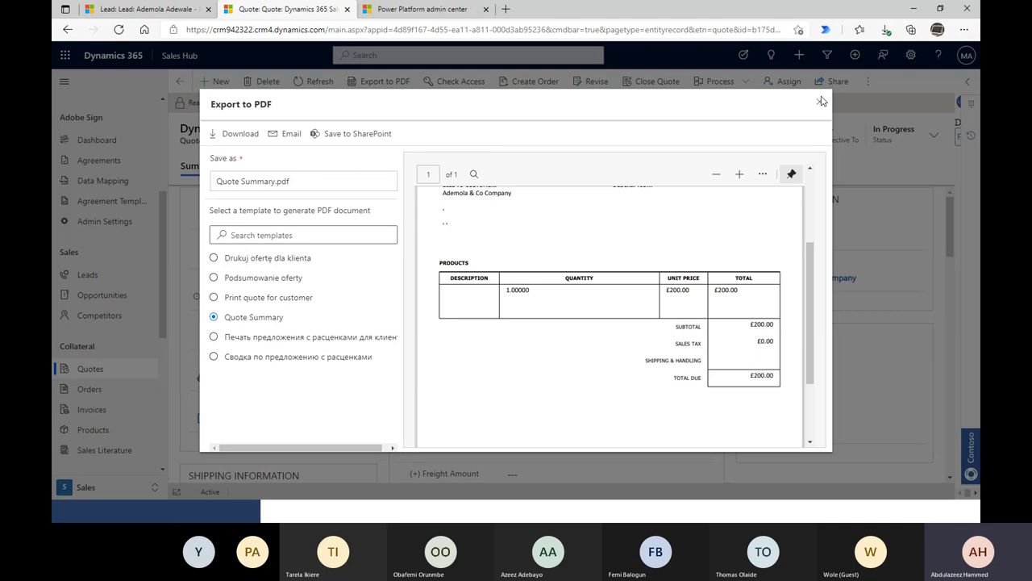
click(820, 107)
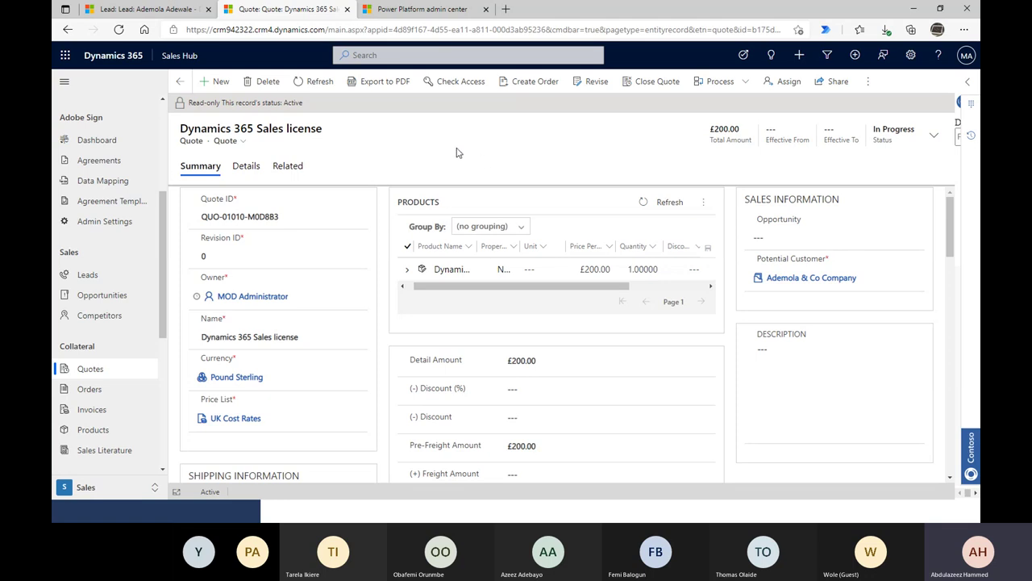
- Create an order from the quote with Status Reason Won, Date Won 5/29/2021, description 'Quote won'
click(560, 99)
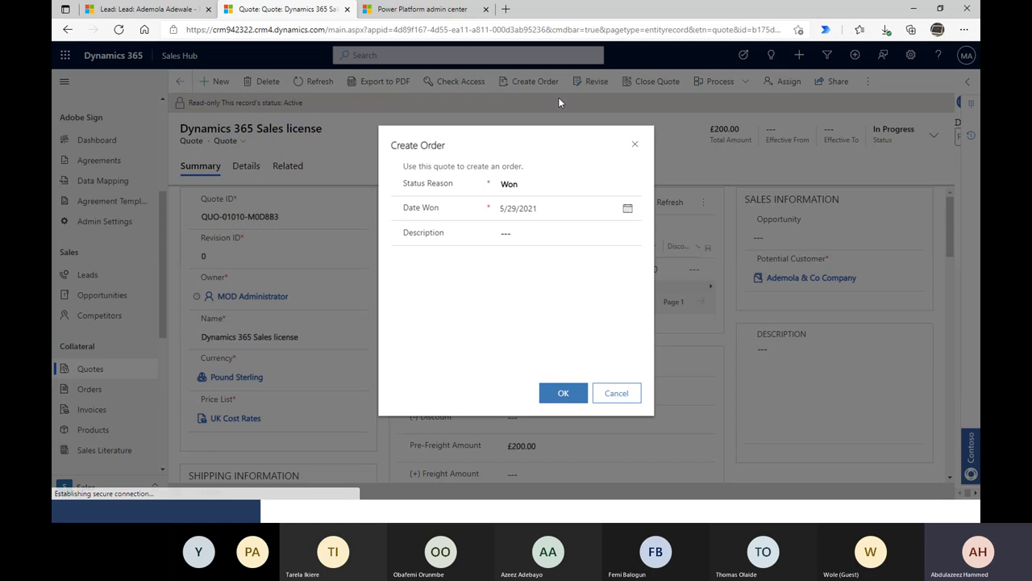
click(550, 192)
click(537, 213)
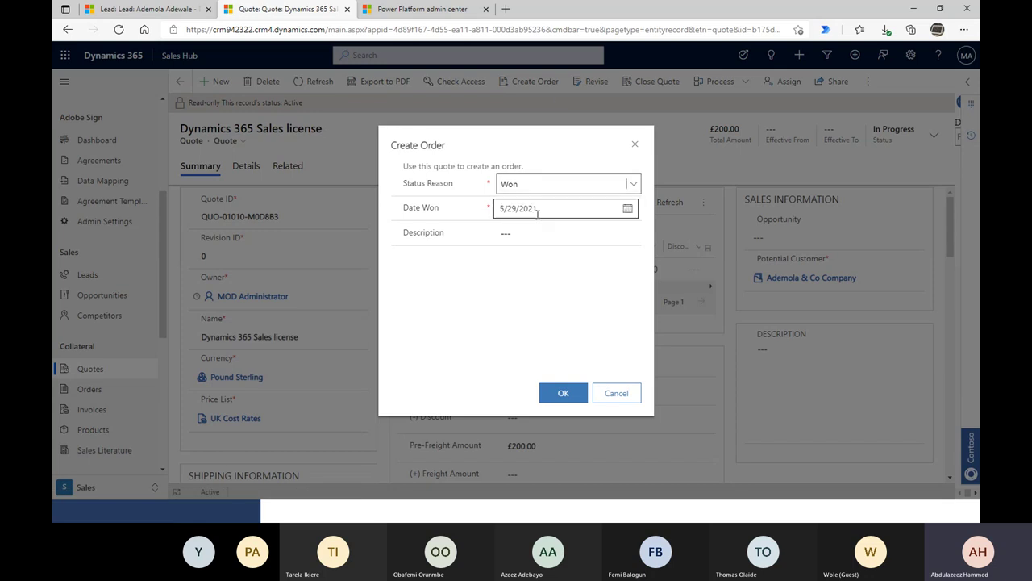
click(526, 242)
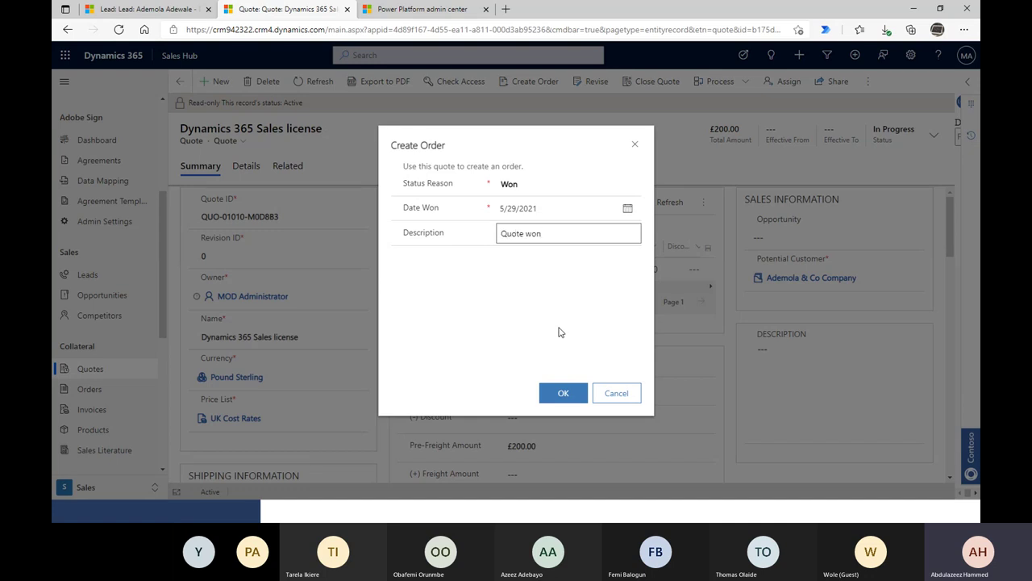
click(563, 392)
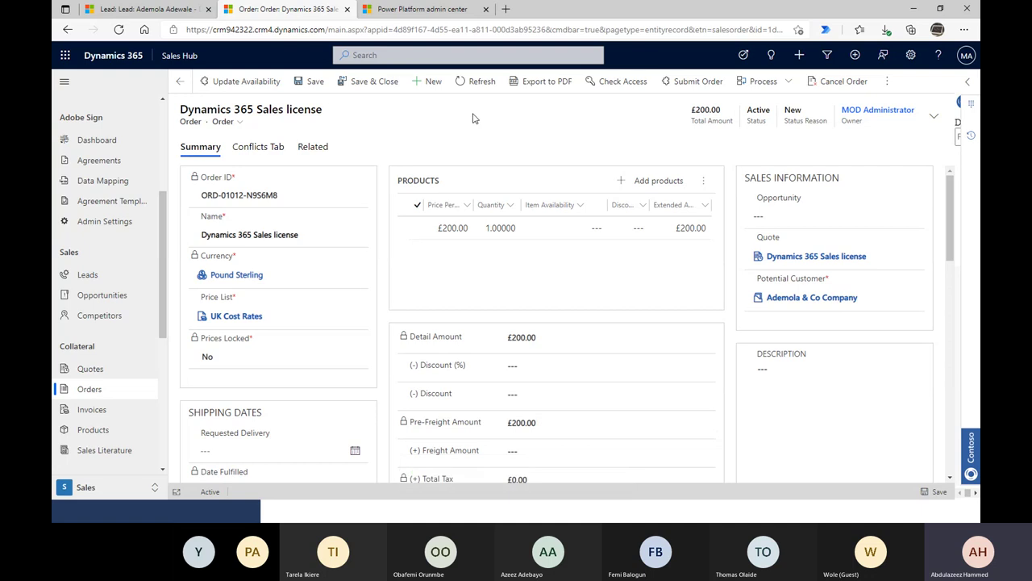
scroll(546, 326, down, 5)
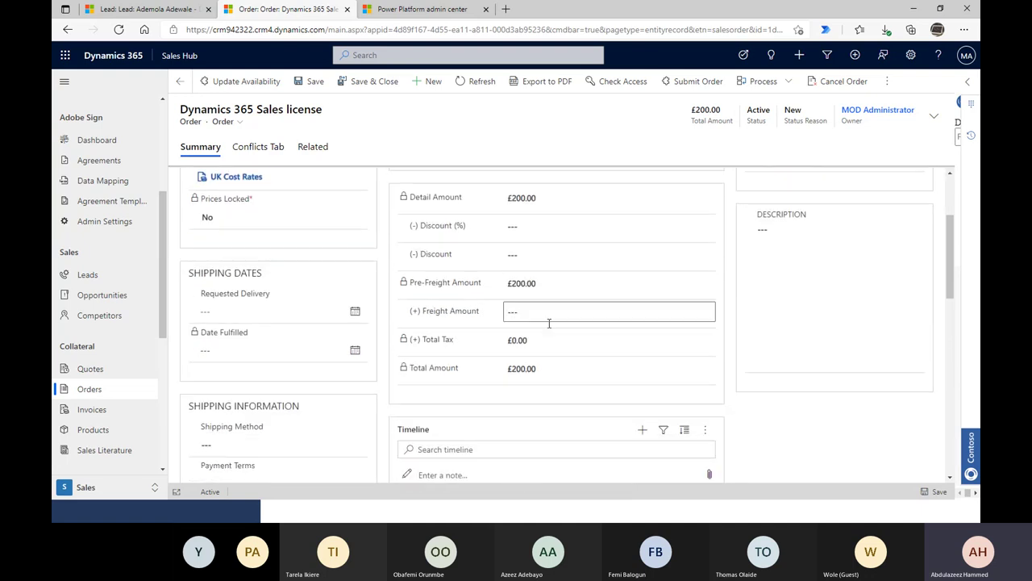
scroll(549, 339, down, 3)
scroll(552, 338, up, 7)
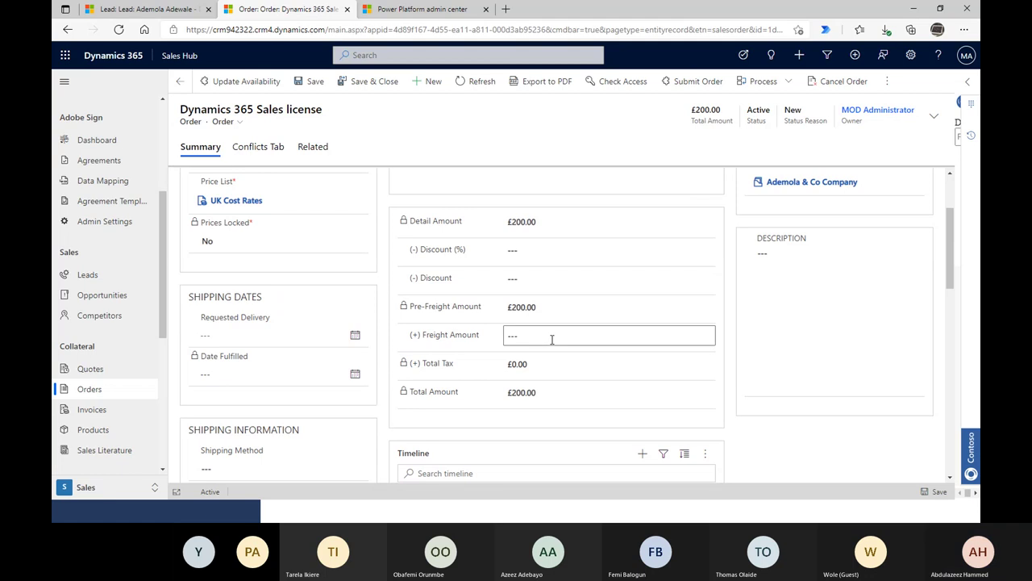
scroll(552, 339, up, 1)
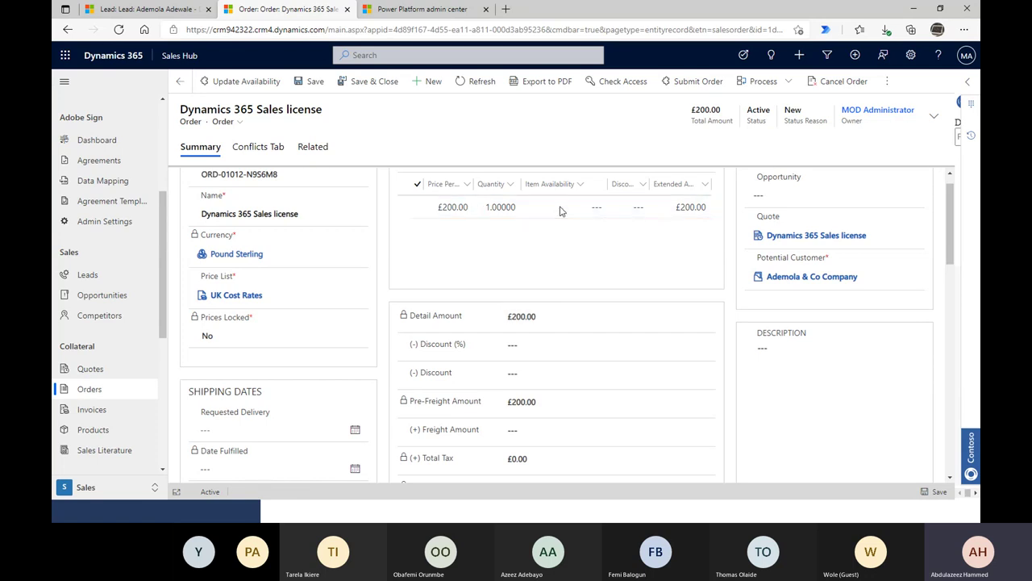
click(432, 211)
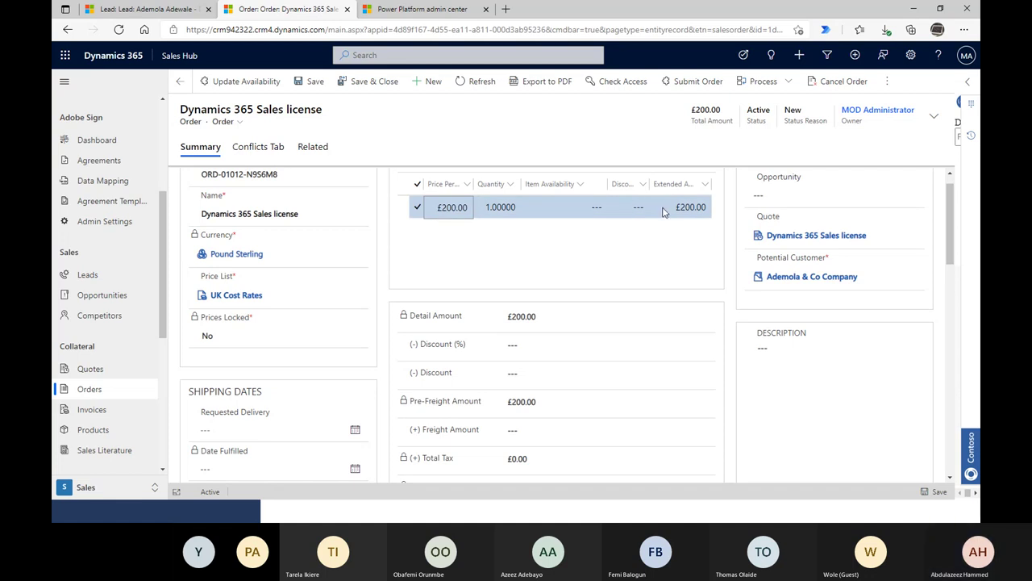
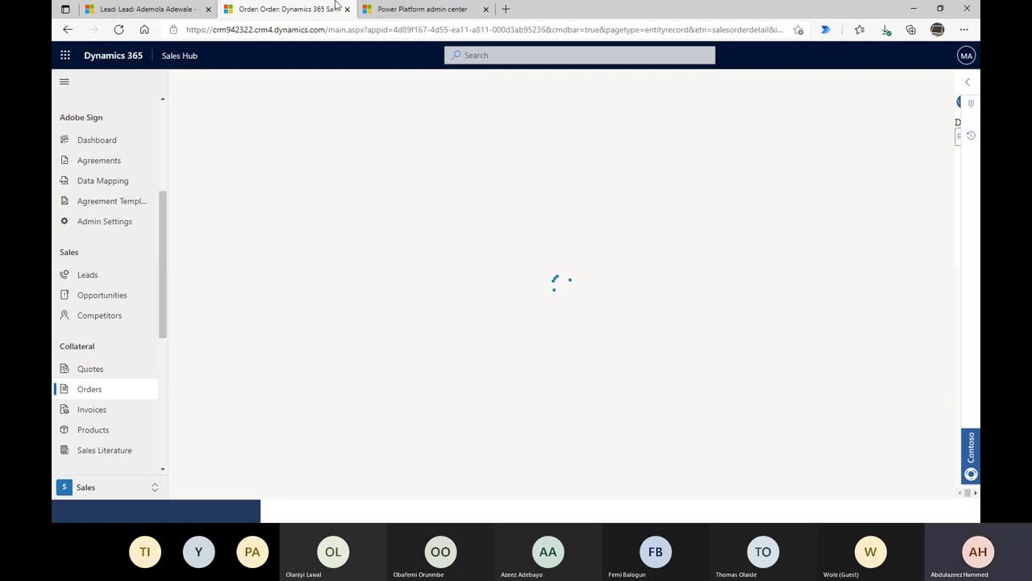
- Reload the lead tab, then return to the £200.00 Dynamics 365 Sales license order product
click(116, 11)
click(234, 8)
click(165, 8)
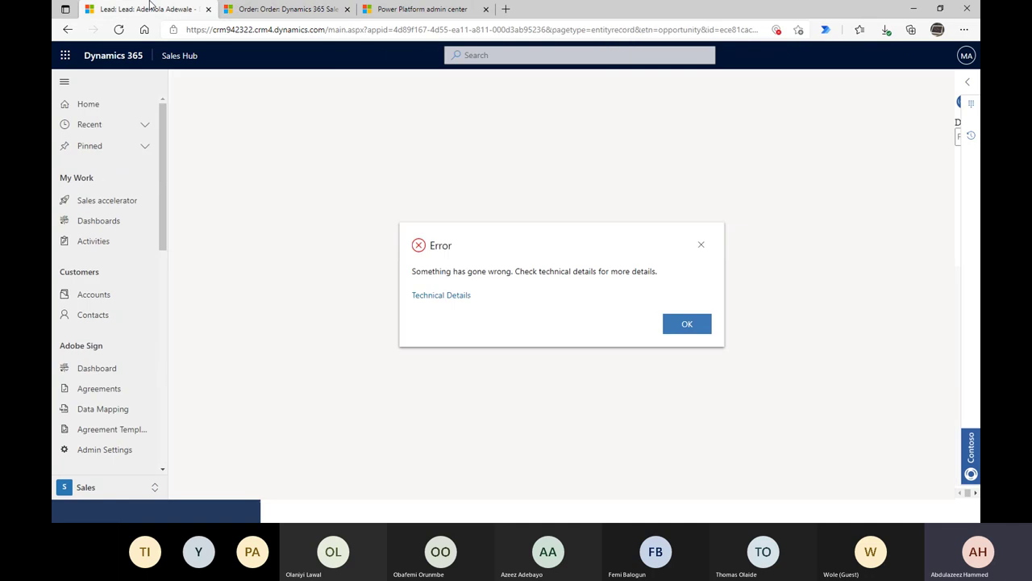
click(282, 9)
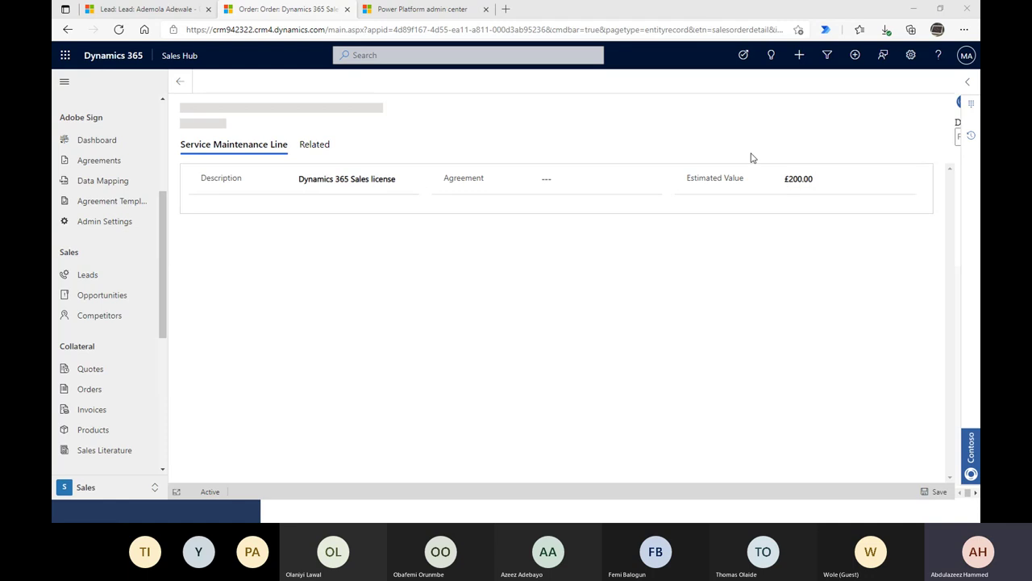
click(130, 13)
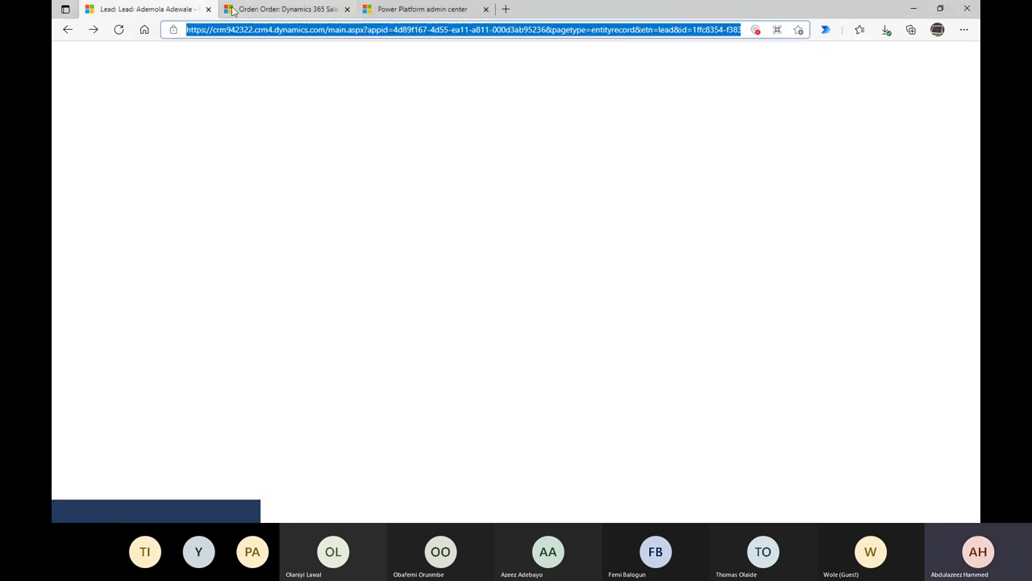
click(118, 30)
click(274, 9)
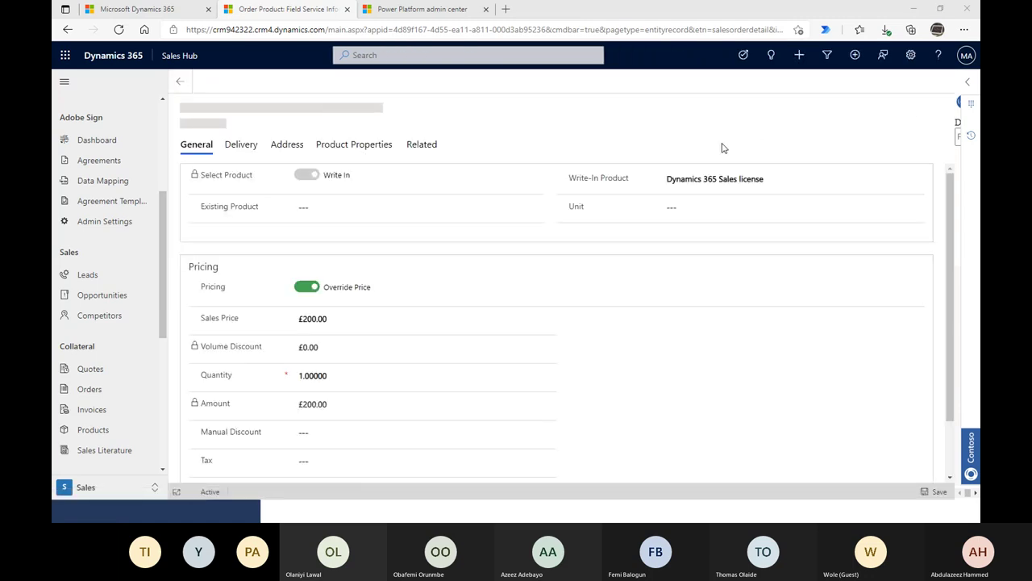
- Replace the Sales license line's £200.00 sales price with 180 and save it
click(404, 321)
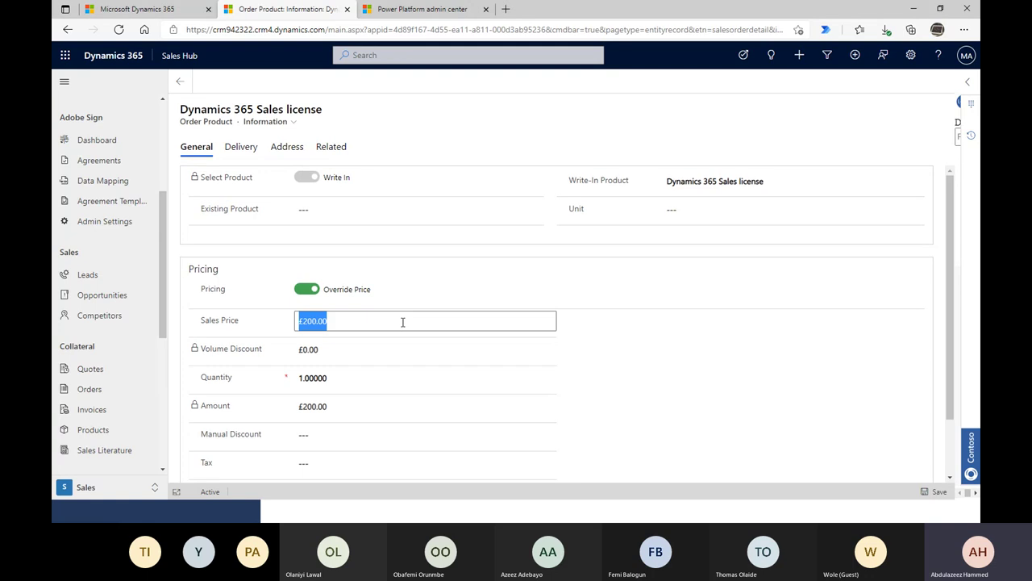
click(403, 323)
key(BackSpace)
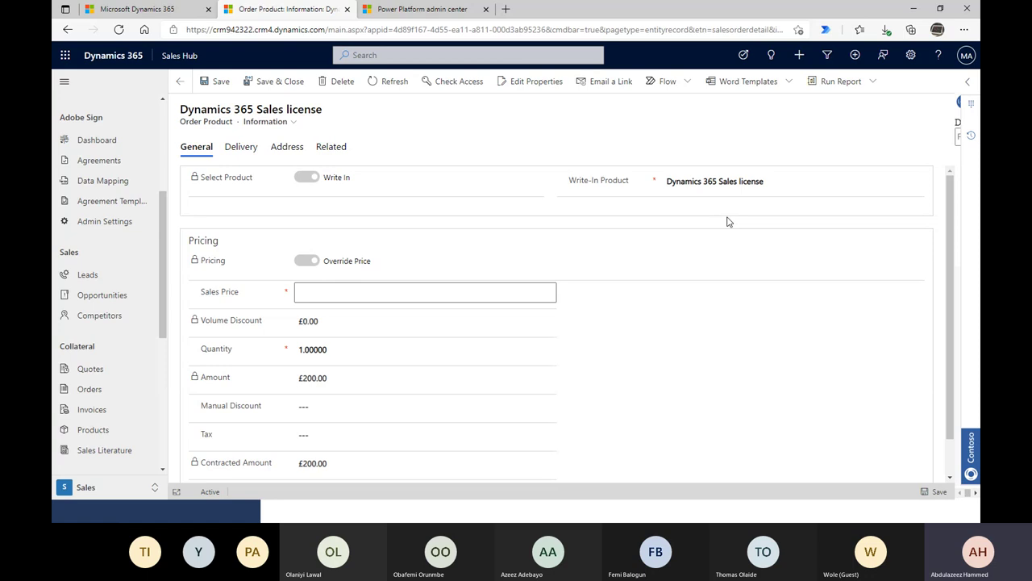
click(728, 222)
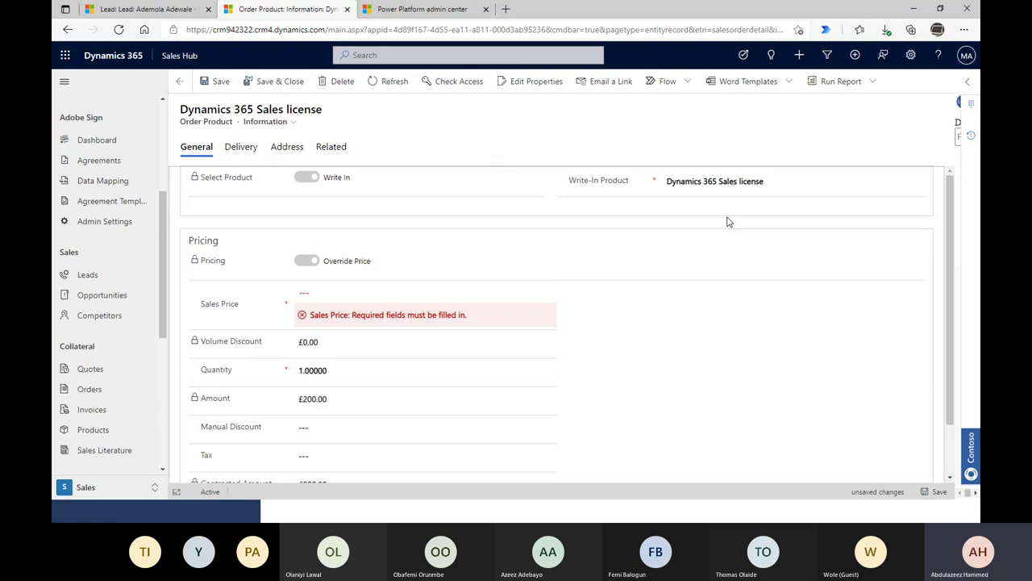
click(326, 294)
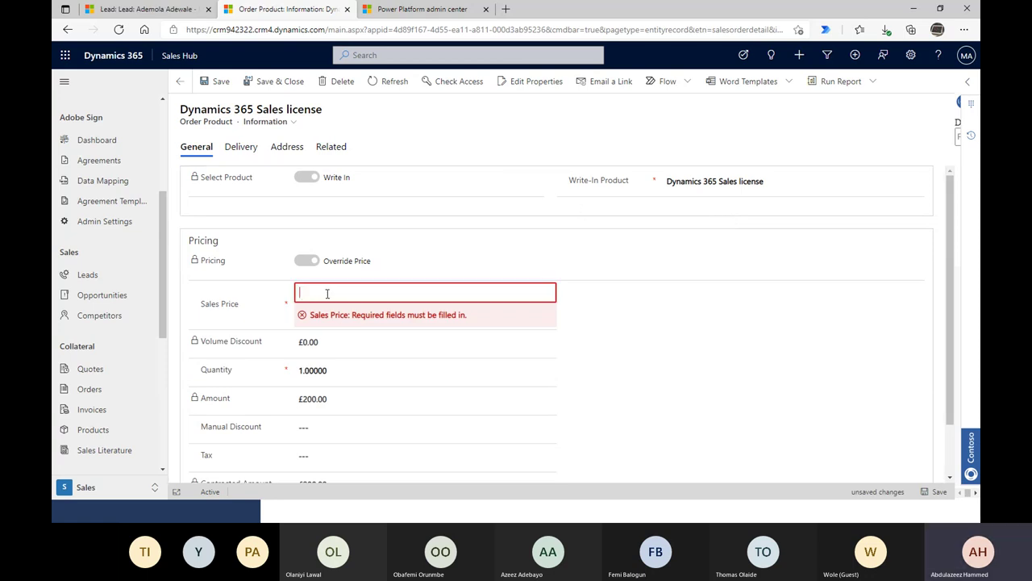
text(150)
key(BackSpace)
key(BackSpace)
text(80)
key(Tab)
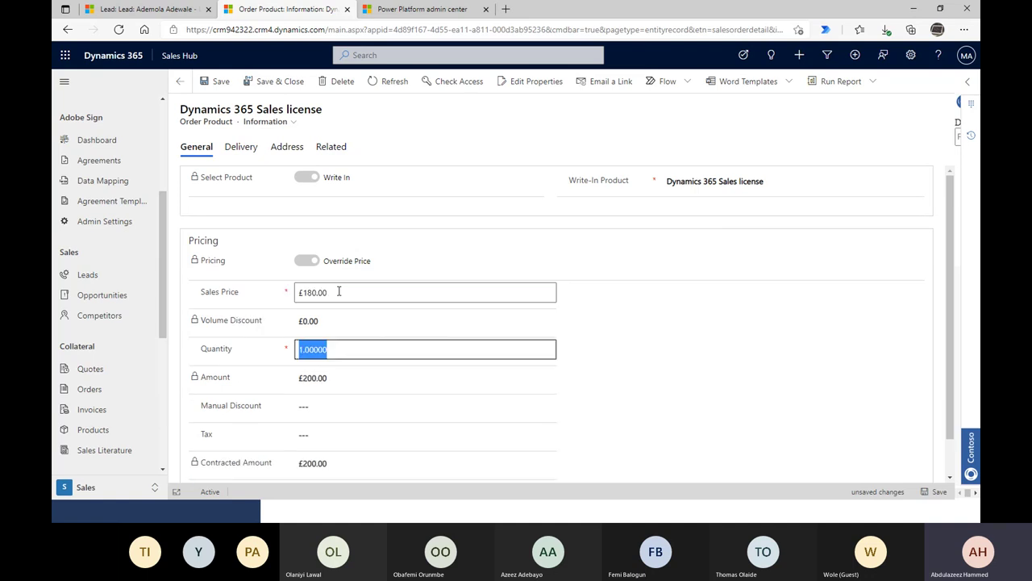
click(940, 492)
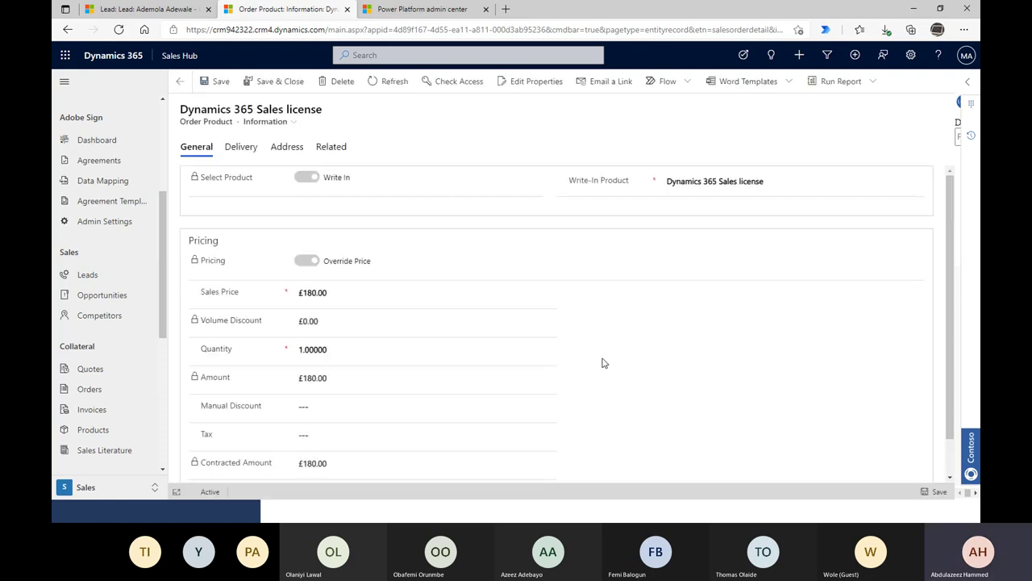
scroll(376, 475, down, 1)
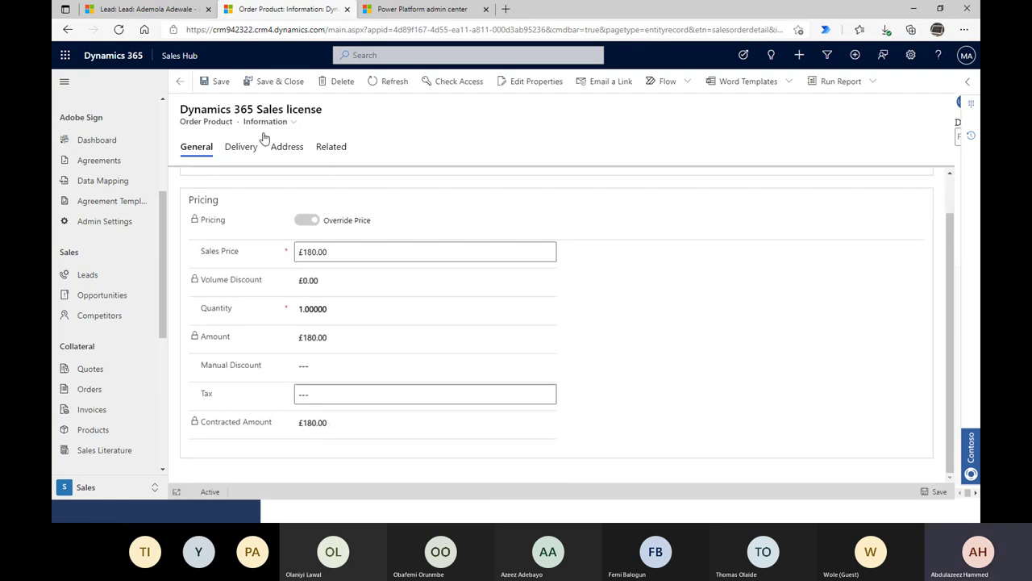
scroll(261, 136, up, 1)
- Save and close the order product, then go back to its parent order totalling £180.00
click(279, 84)
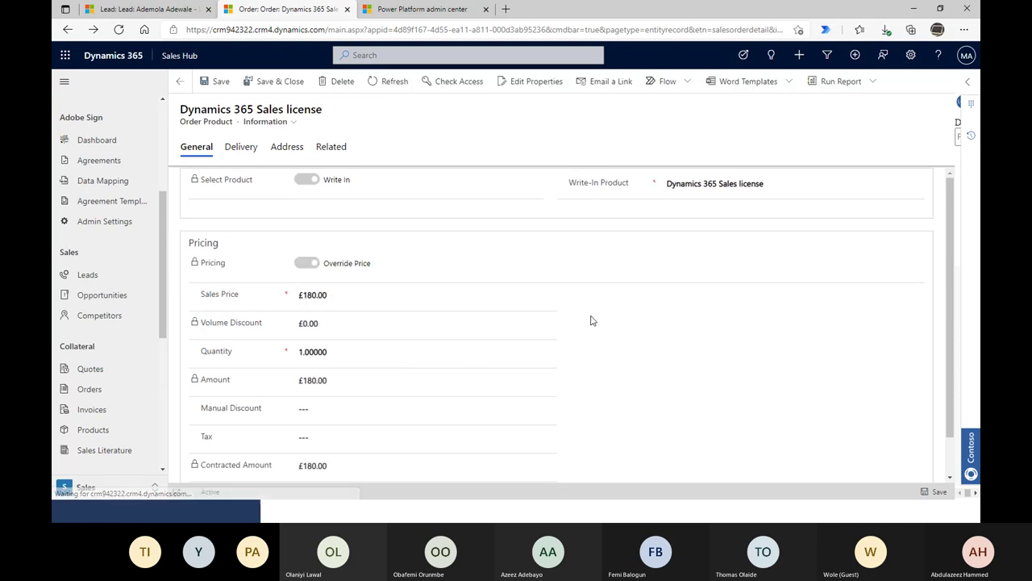
scroll(105, 380, down, 3)
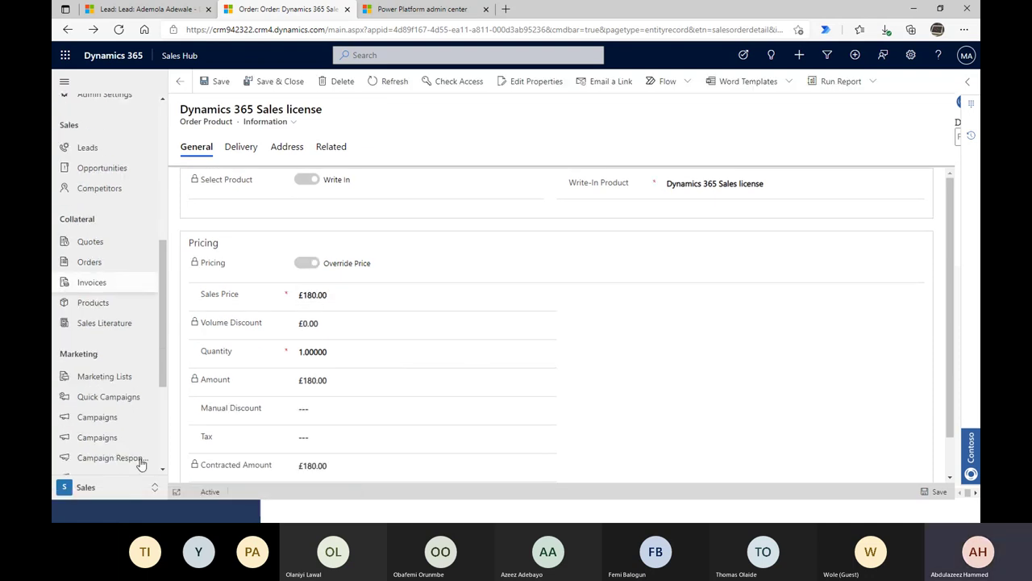
scroll(129, 387, down, 3)
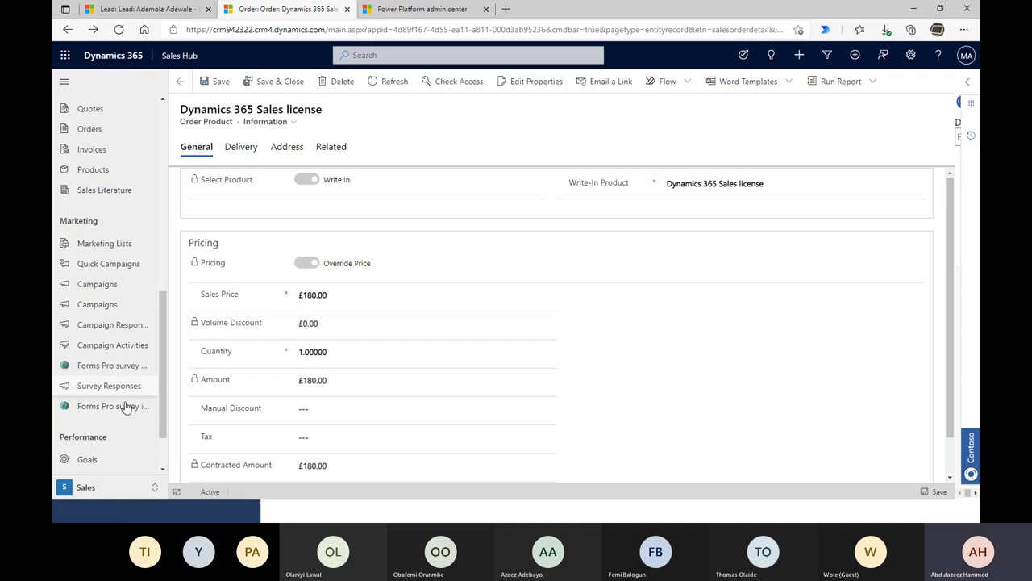
scroll(129, 395, up, 10)
scroll(137, 380, down, 5)
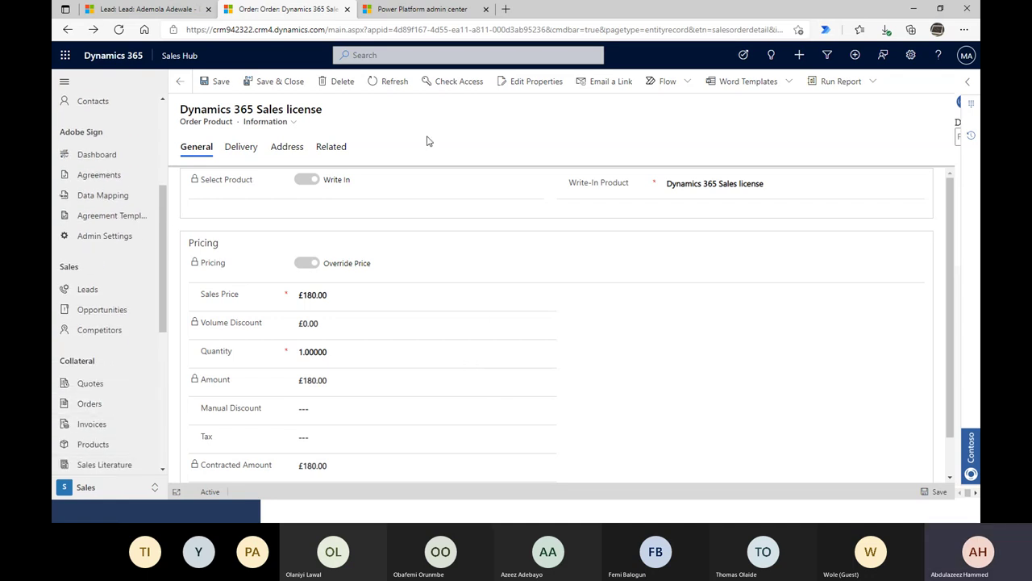
click(280, 84)
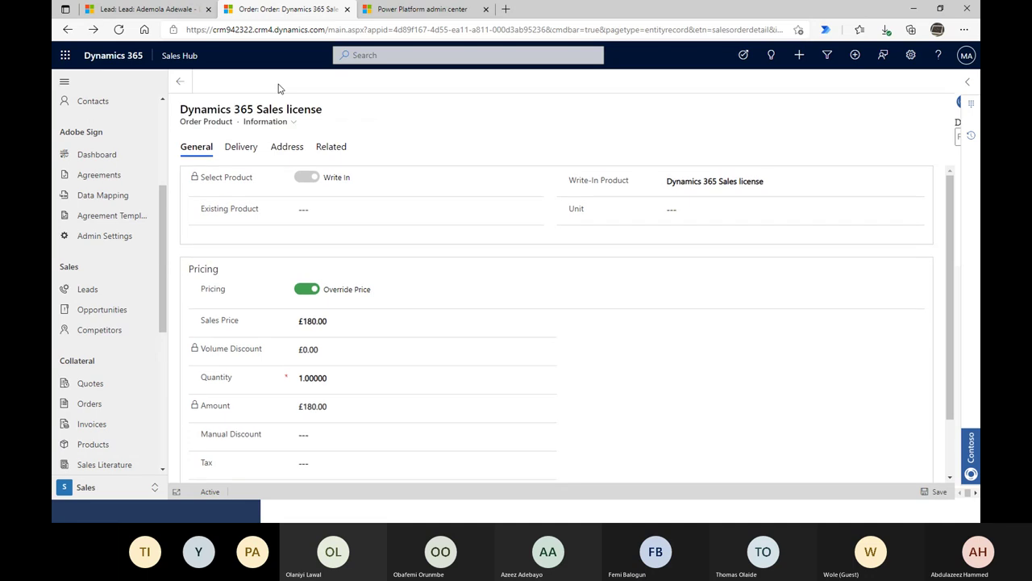
click(171, 92)
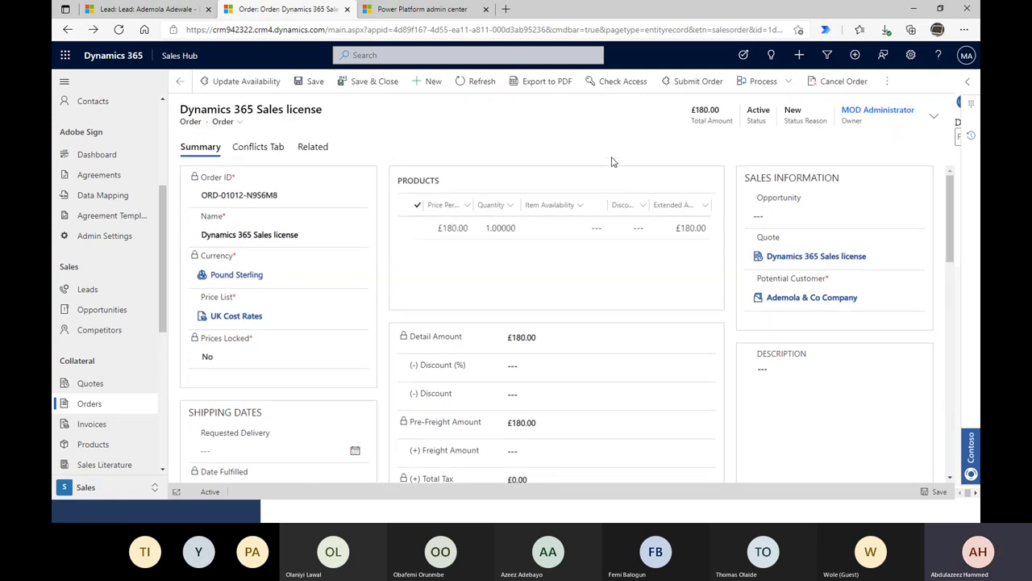
- Submit the Dynamics 365 Sales license order, leaving it read-only and In Progress at £180.00
click(892, 82)
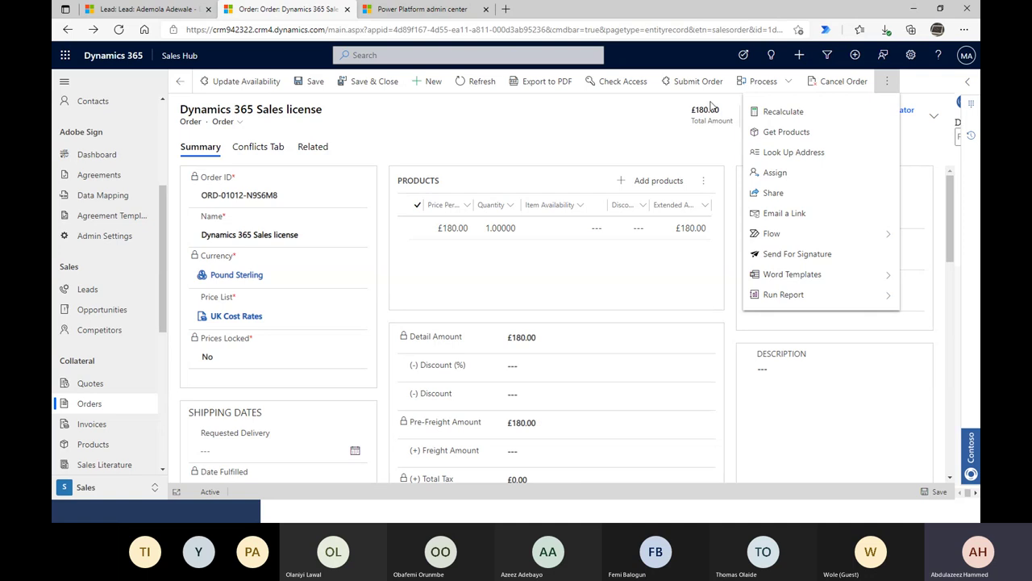
click(615, 127)
scroll(618, 290, down, 5)
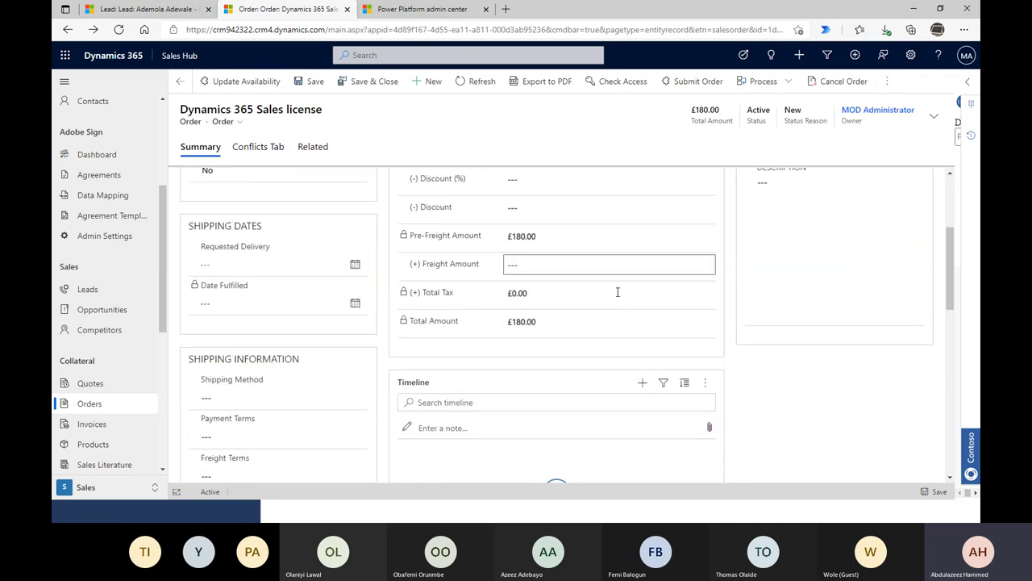
scroll(619, 298, up, 5)
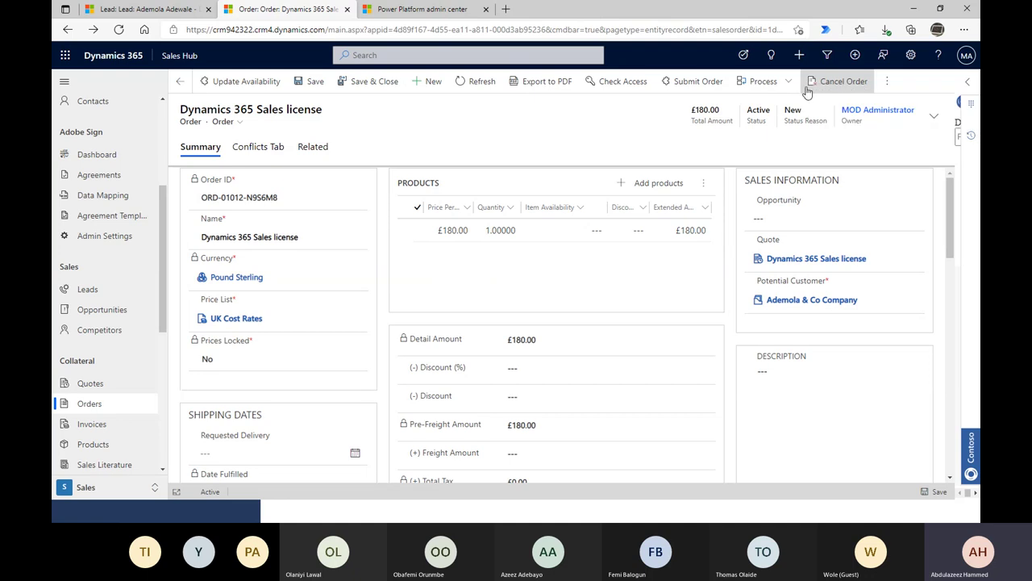
click(692, 84)
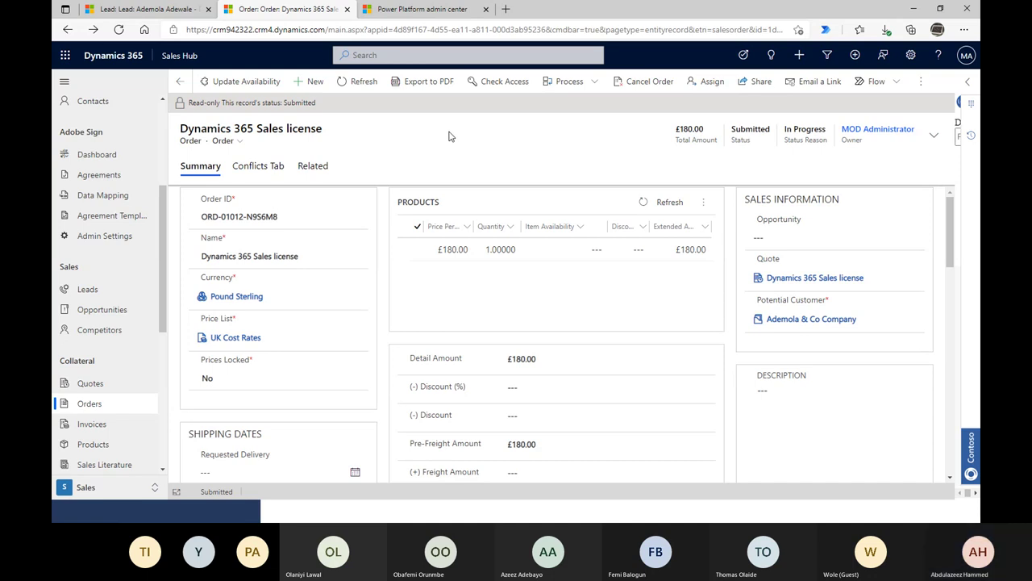
click(927, 84)
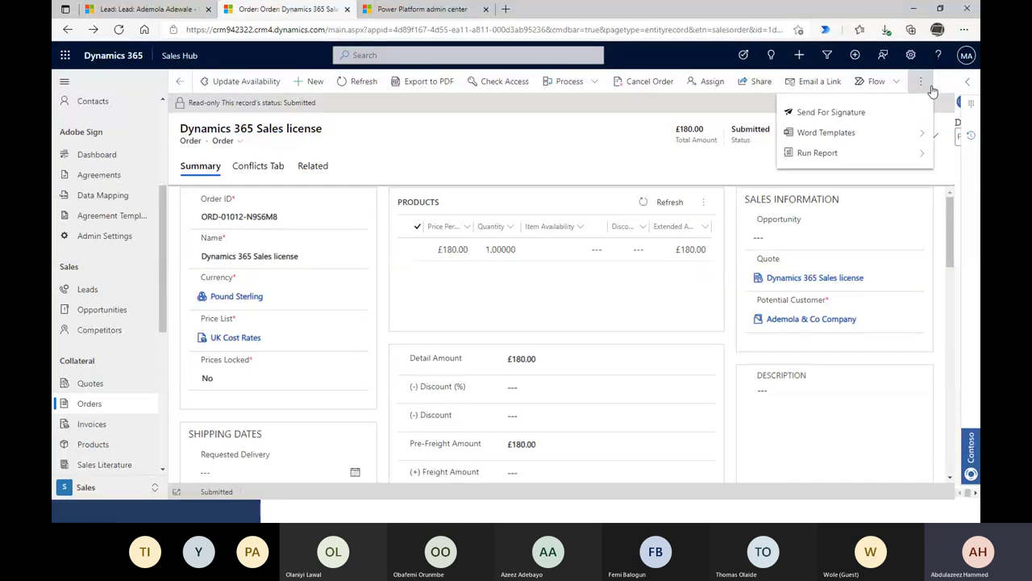
click(576, 137)
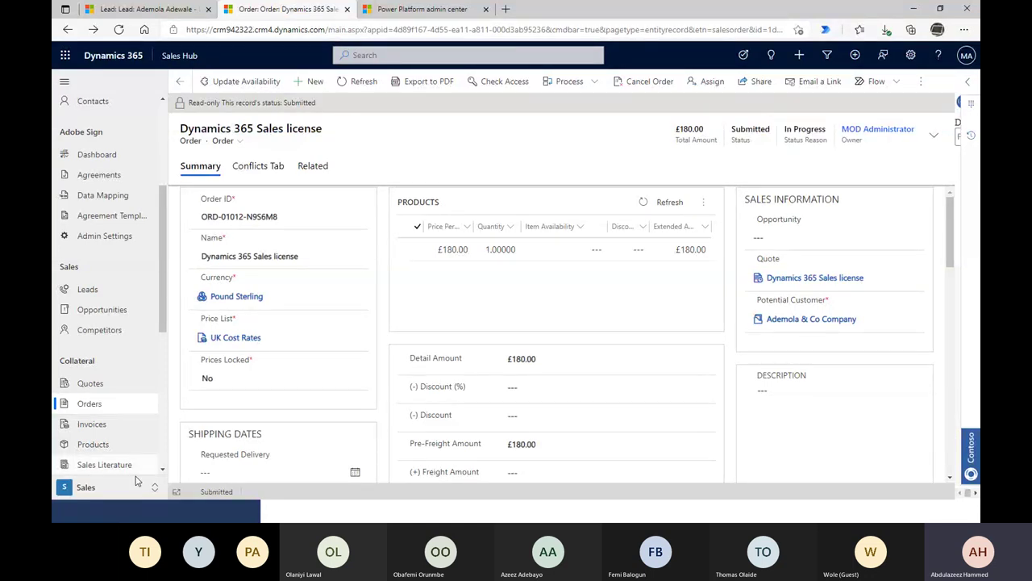
scroll(105, 403, down, 1)
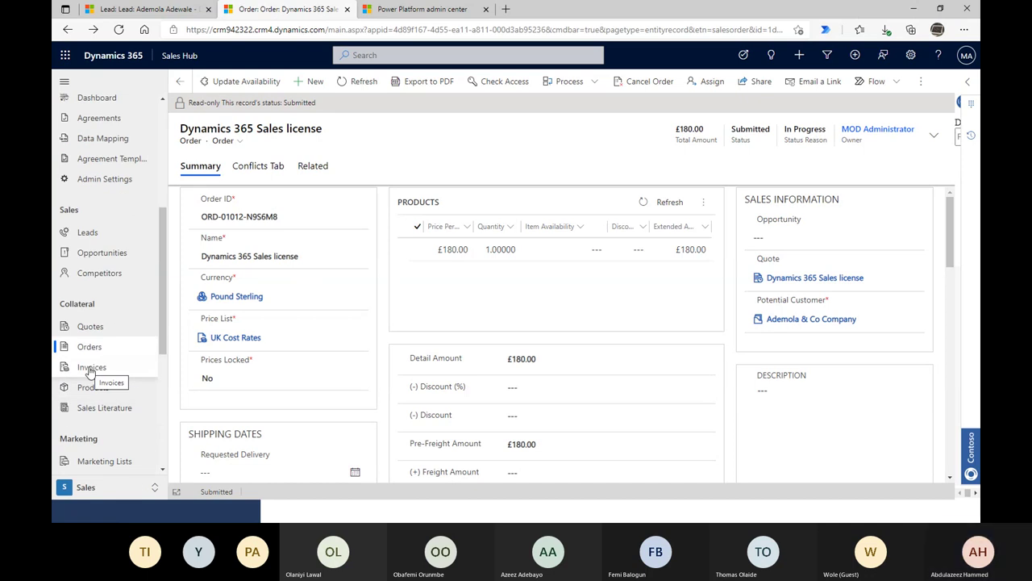
- Start a new invoice from Invoices, then switch to My Orders showing the £180.00 order
click(88, 368)
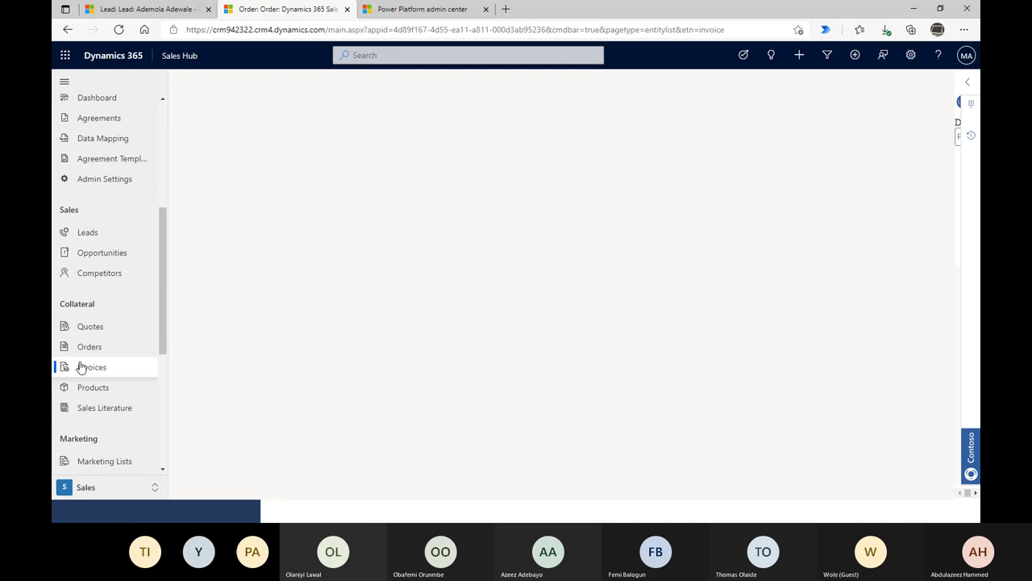
scroll(81, 367, up, 3)
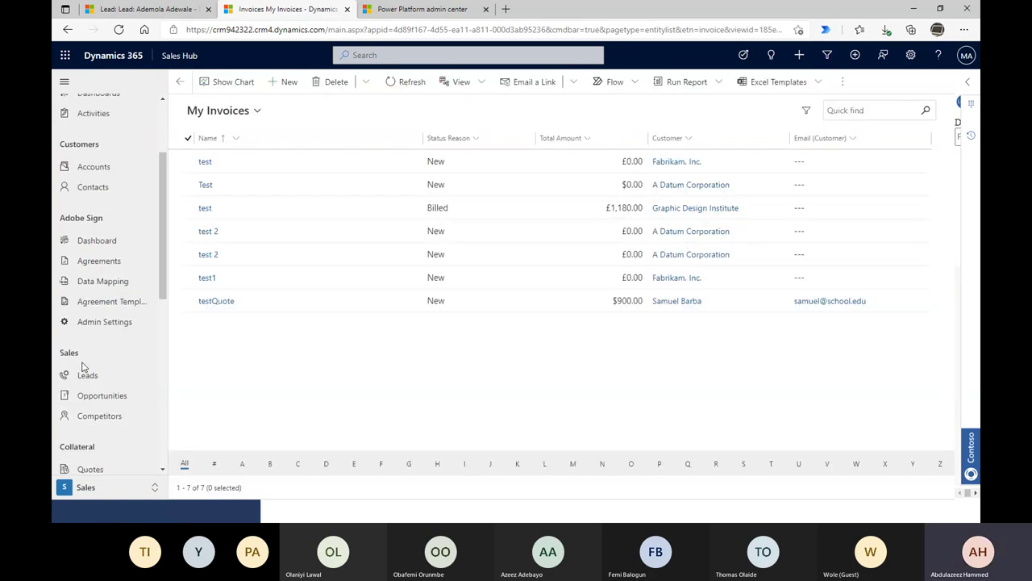
click(287, 82)
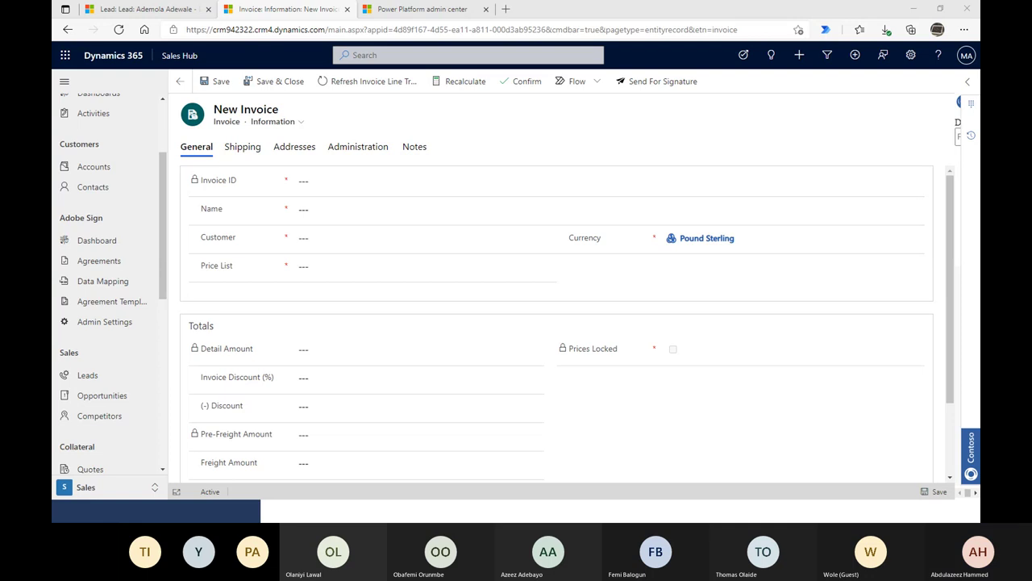
scroll(125, 371, down, 3)
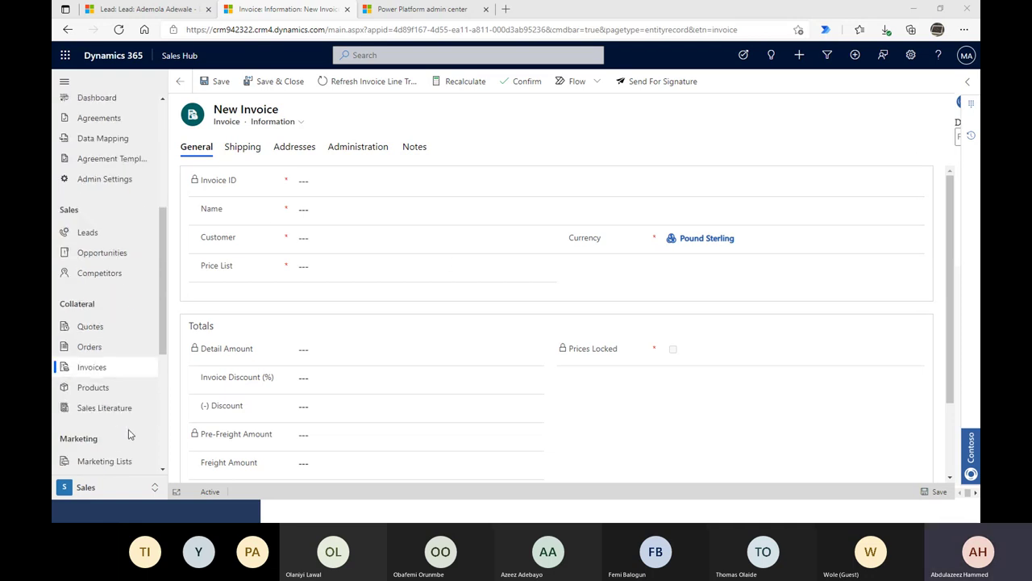
click(89, 347)
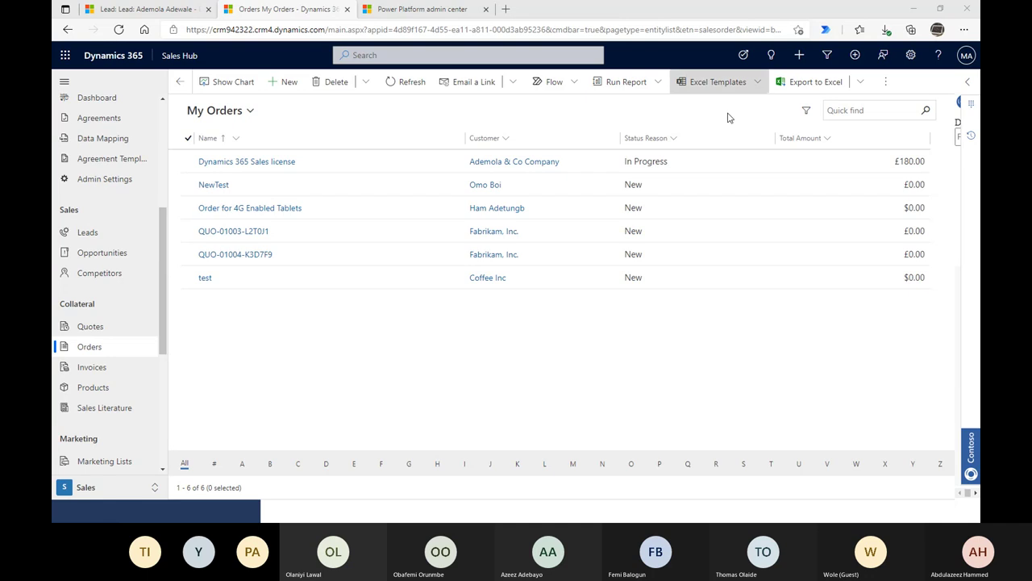
click(186, 162)
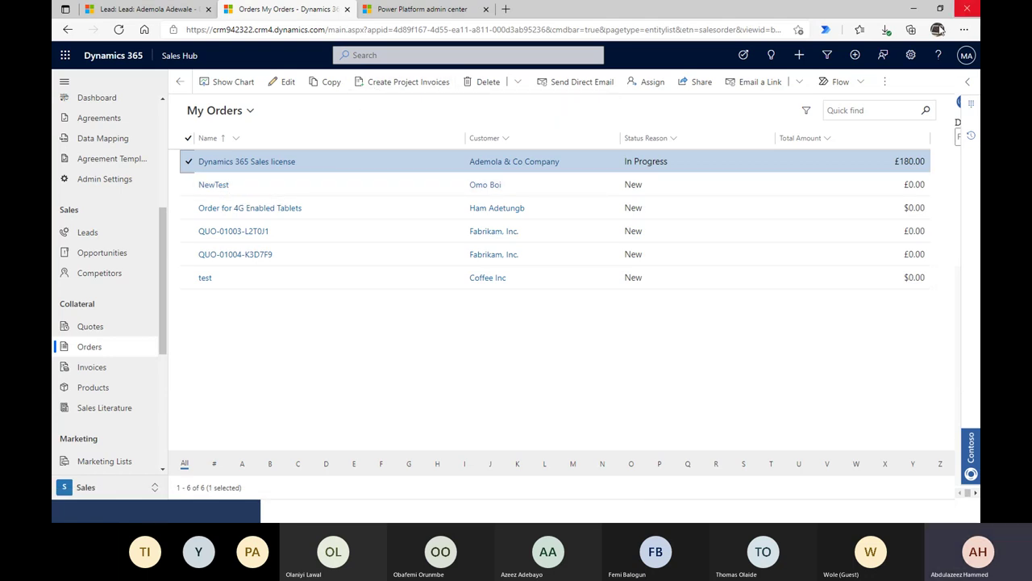
click(884, 81)
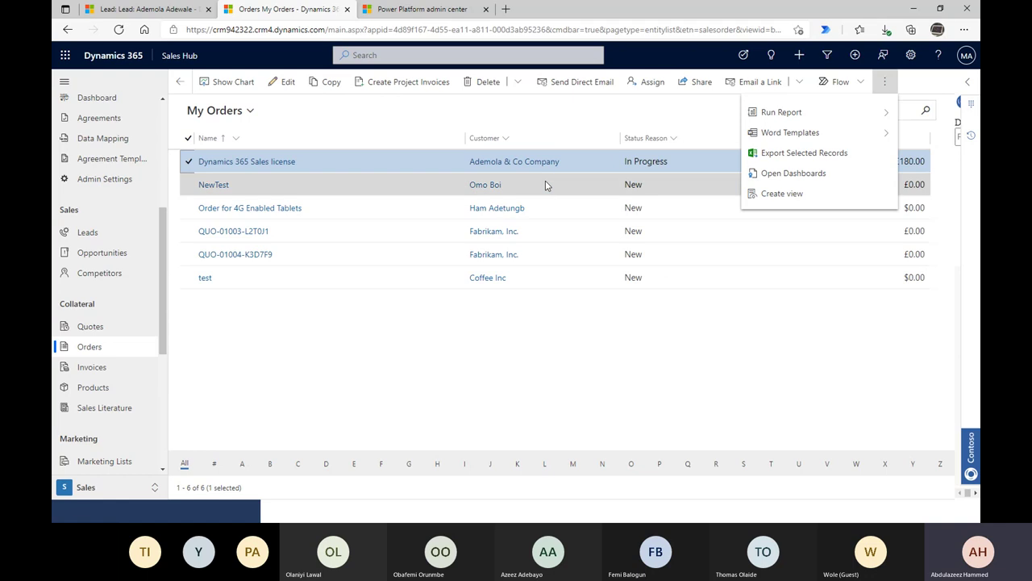
click(511, 115)
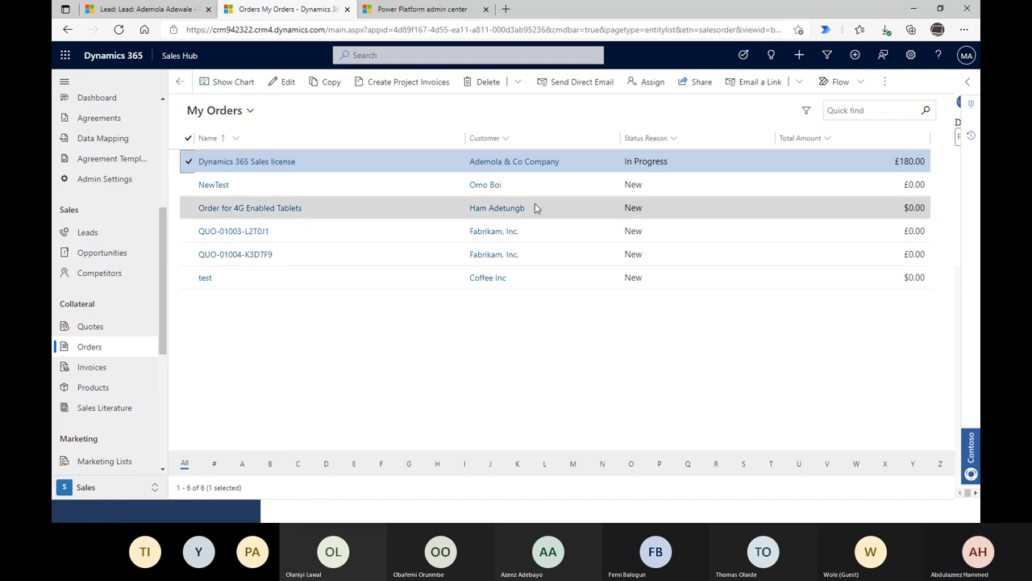
click(179, 12)
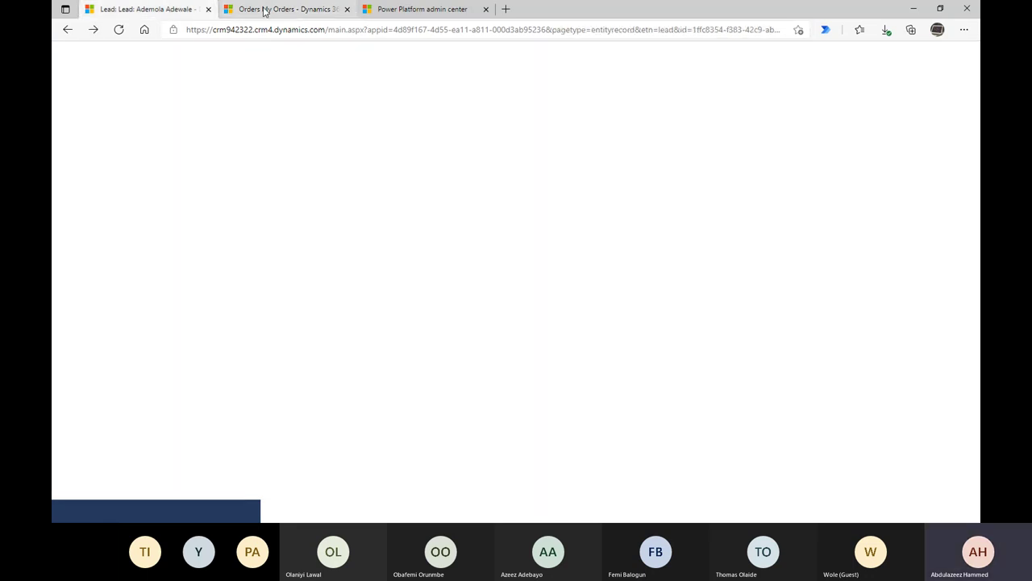
click(295, 13)
click(179, 12)
click(295, 14)
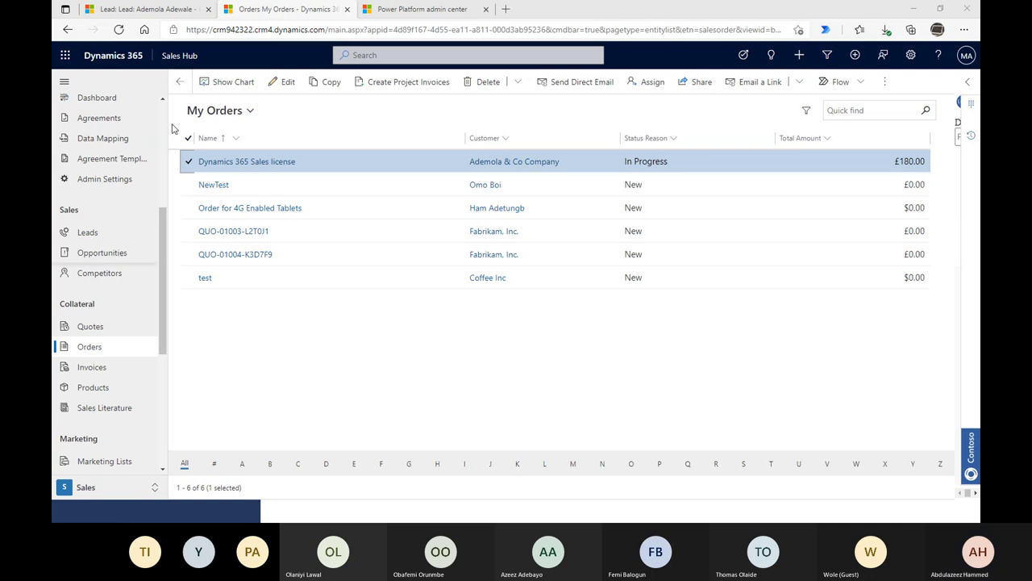
click(373, 88)
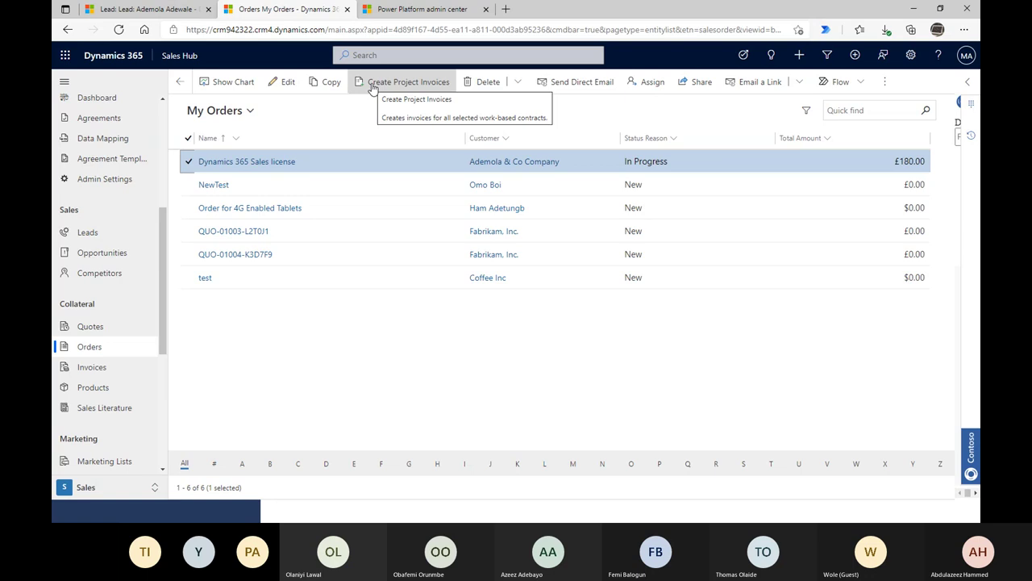
click(403, 11)
click(306, 16)
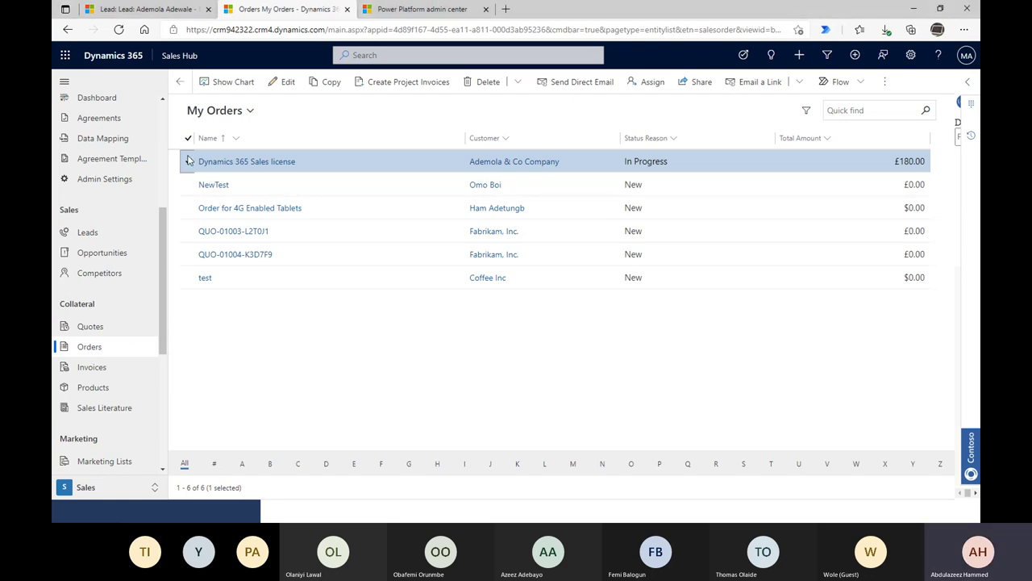
click(272, 192)
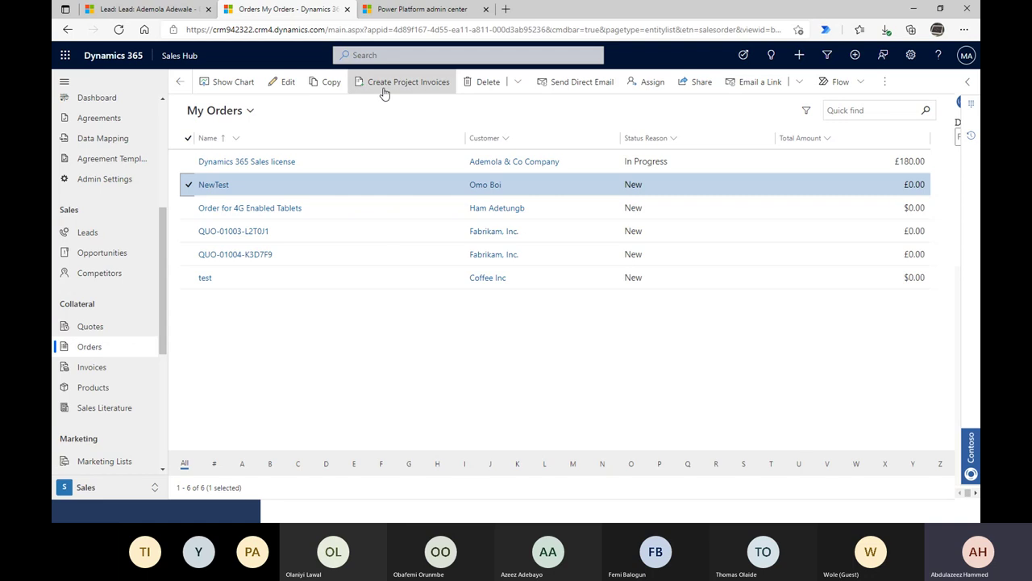
click(188, 184)
click(884, 82)
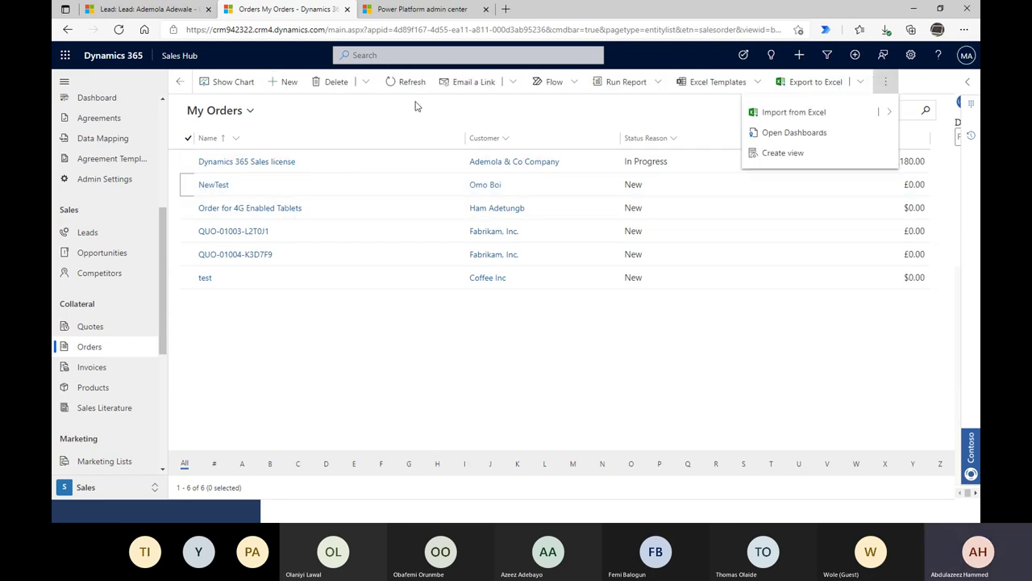
click(409, 84)
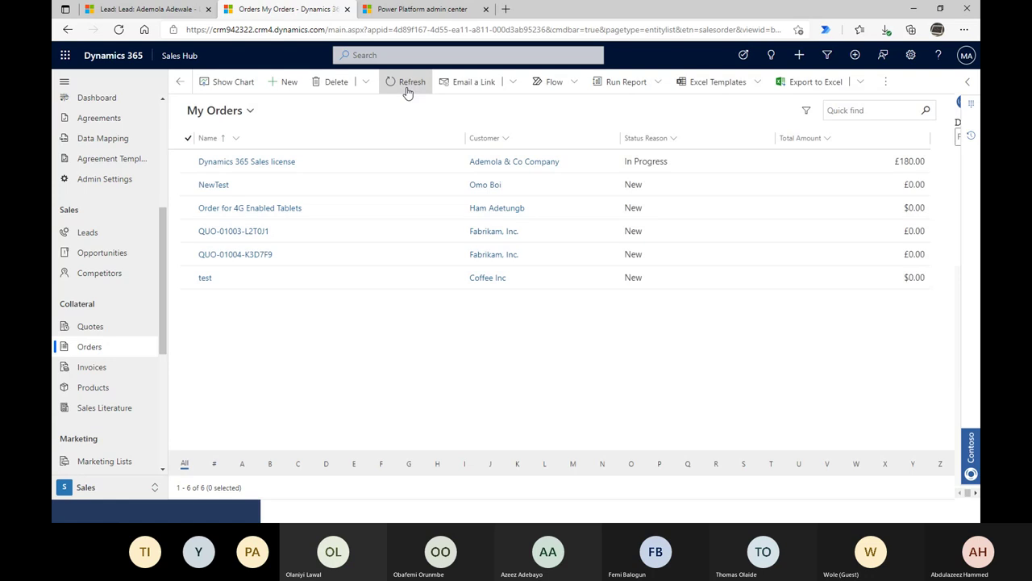
click(188, 163)
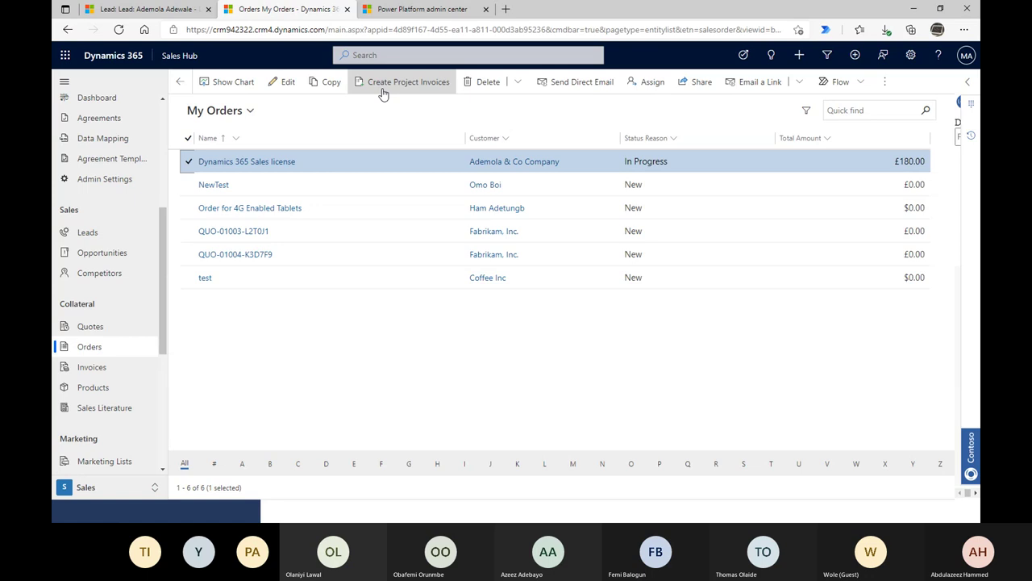
- Start a new invoice and paste in the name 'Dynamics 365 Sales license'
click(91, 367)
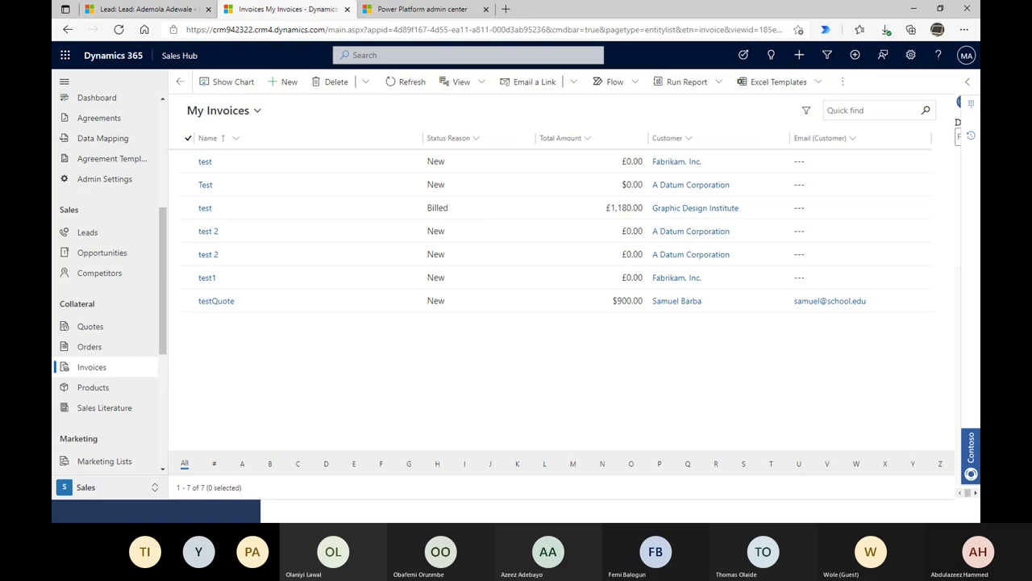
click(284, 81)
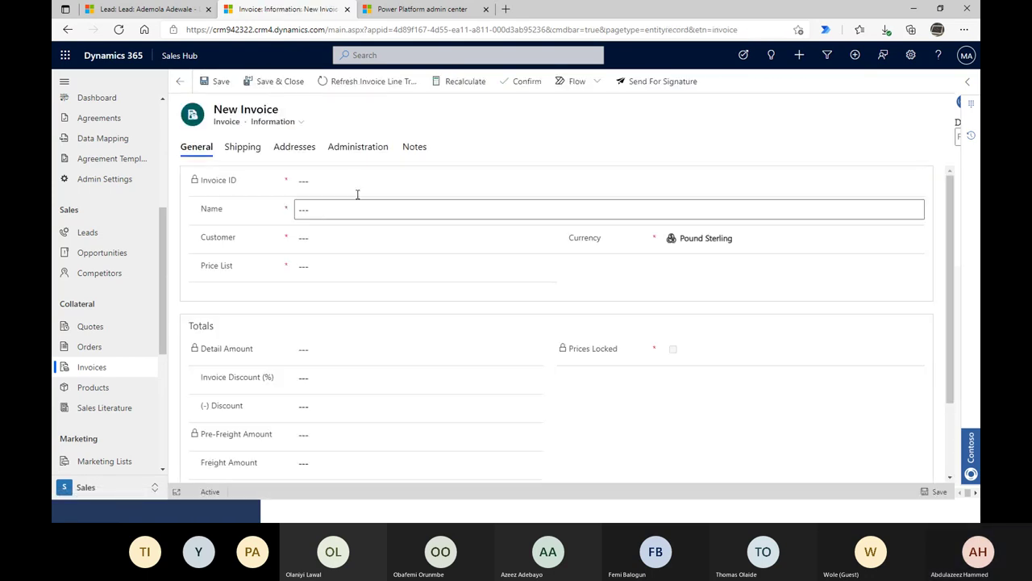
click(370, 210)
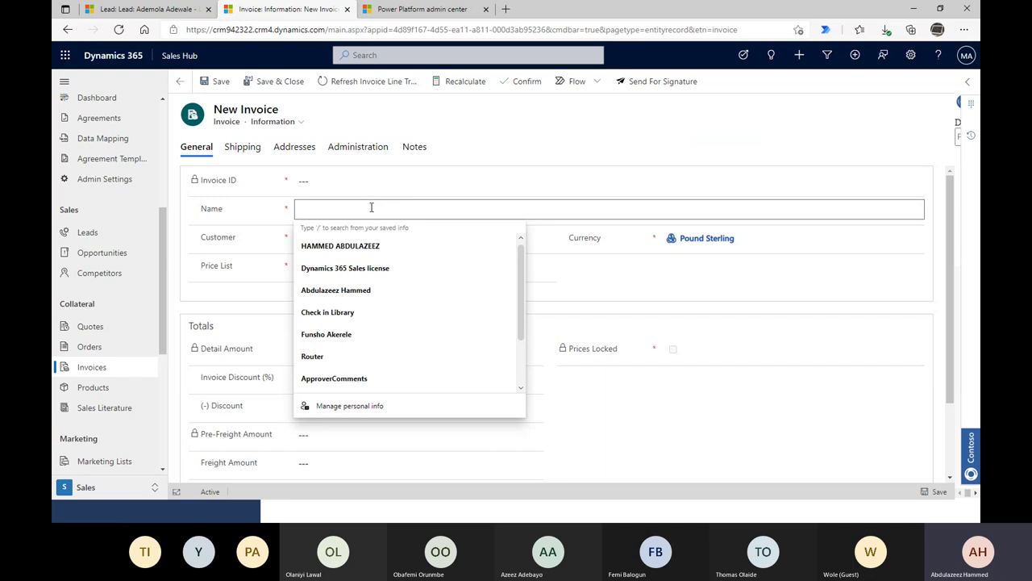
key(ctrl+v)
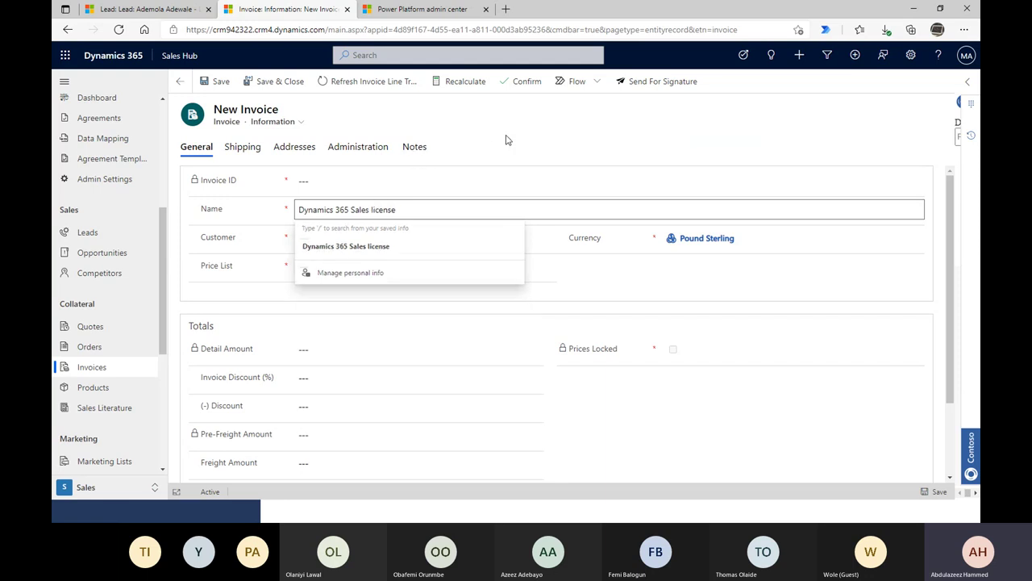
click(507, 139)
- Set customer Ademola & Co Company and price list UK Cost Rates, then save the invoice
click(337, 237)
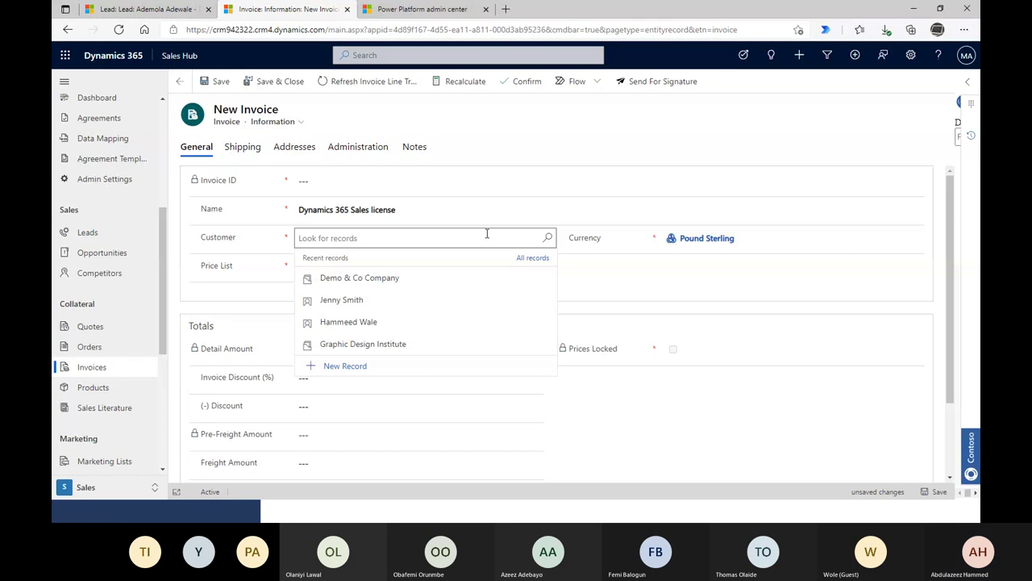
text(ademoo)
key(BackSpace)
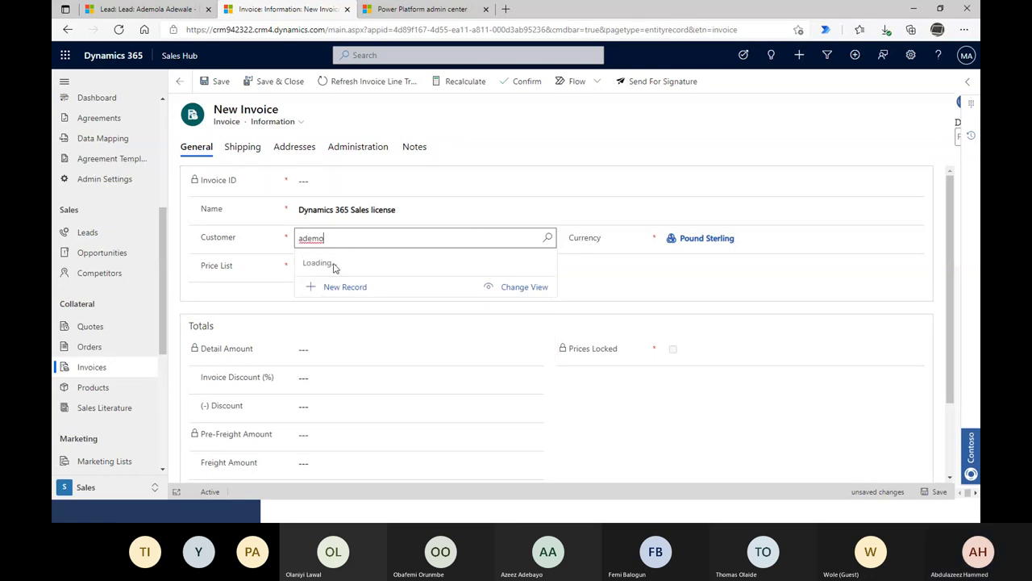
click(350, 284)
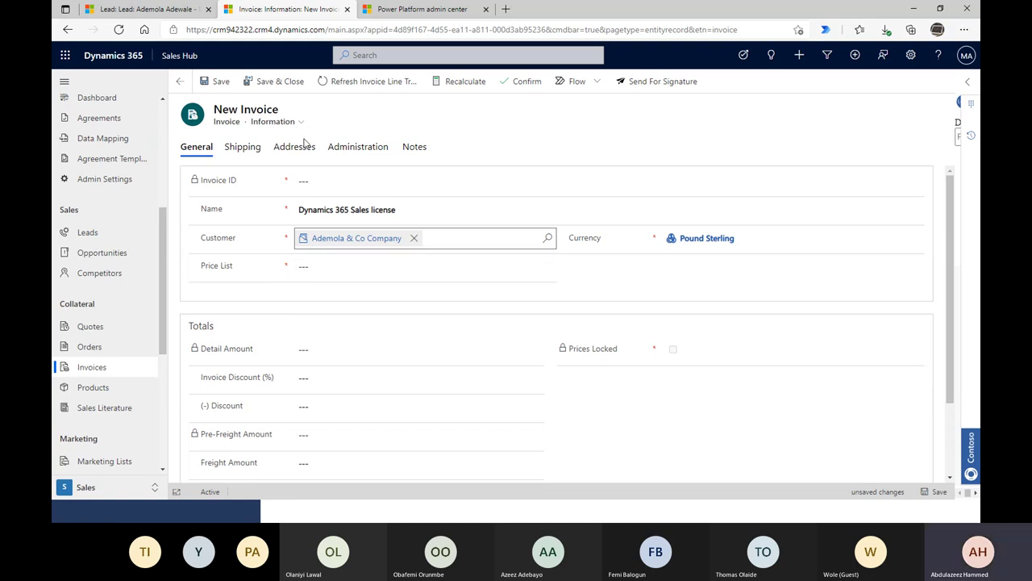
click(552, 272)
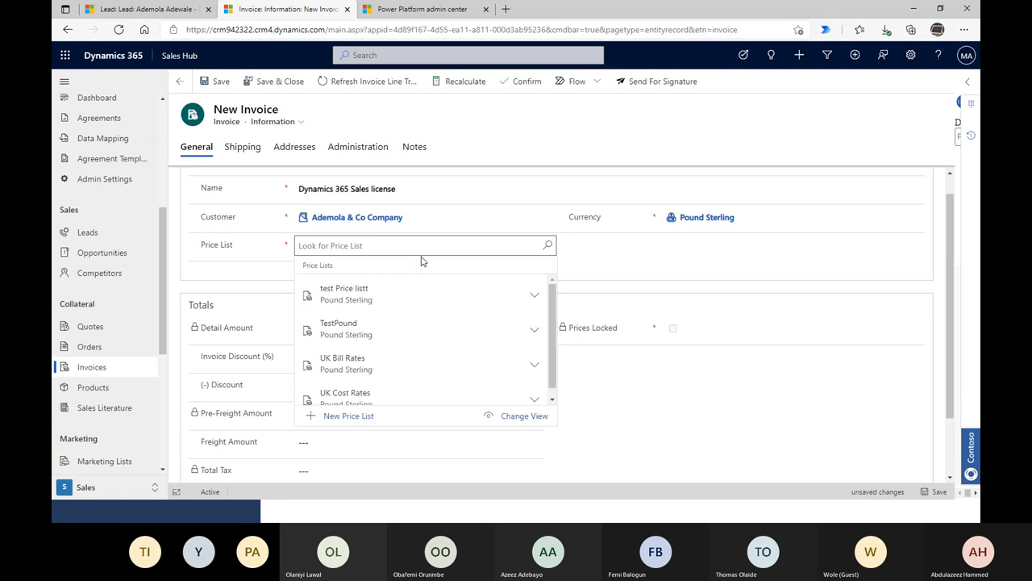
scroll(427, 326, down, 1)
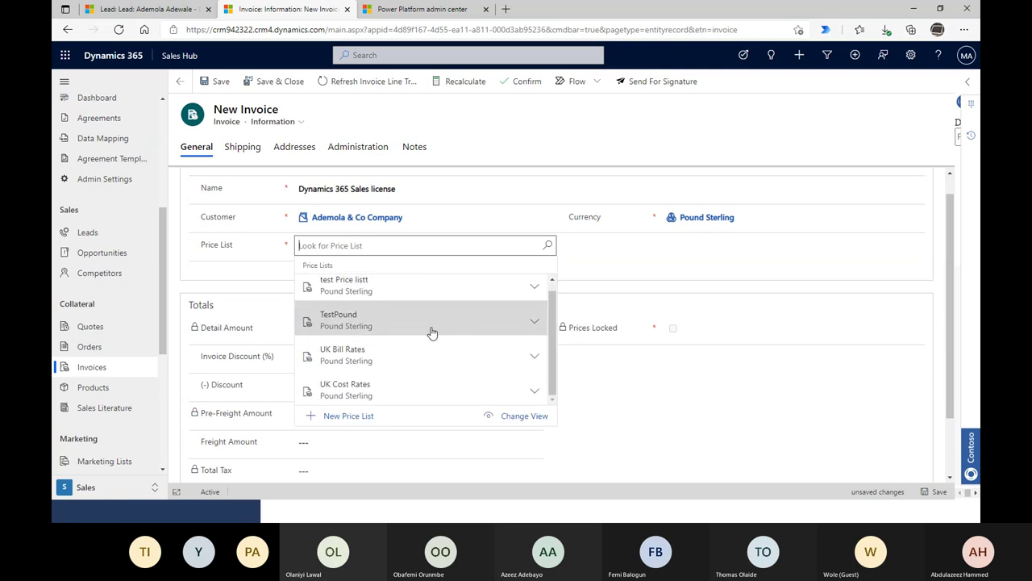
click(362, 390)
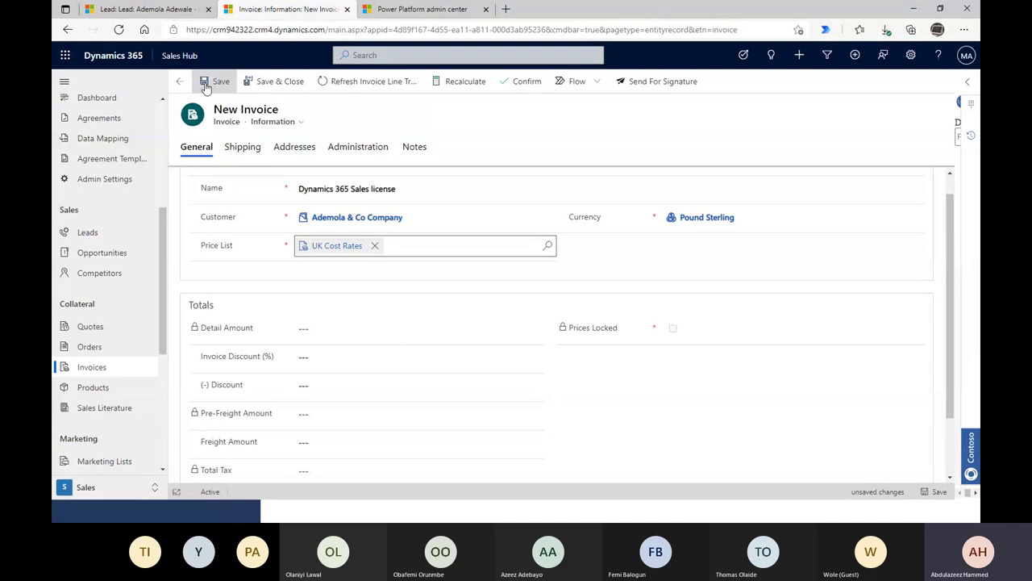
click(207, 84)
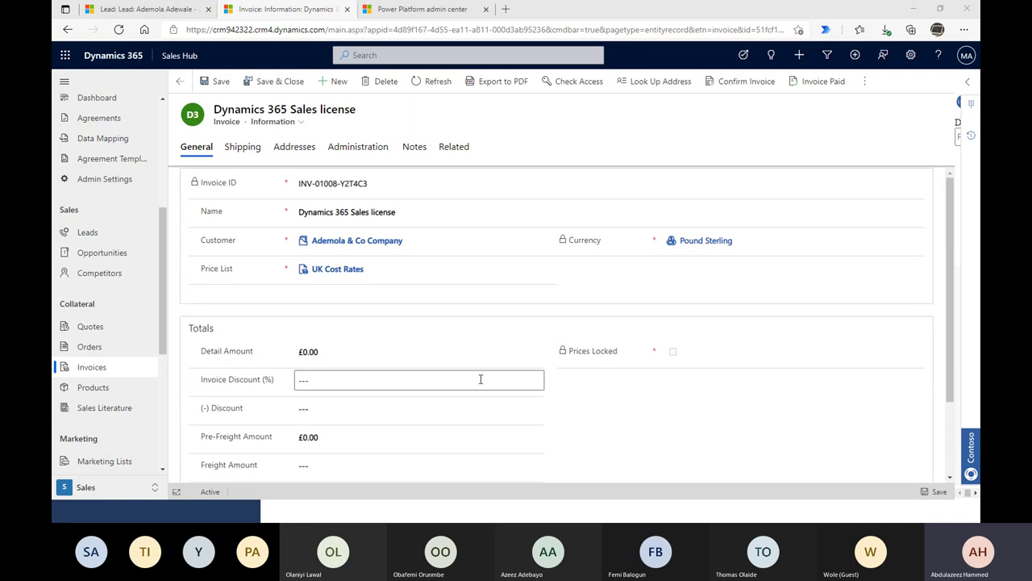
- Enter a £200.00 Detail Amount on the invoice and save it
scroll(491, 375, down, 2)
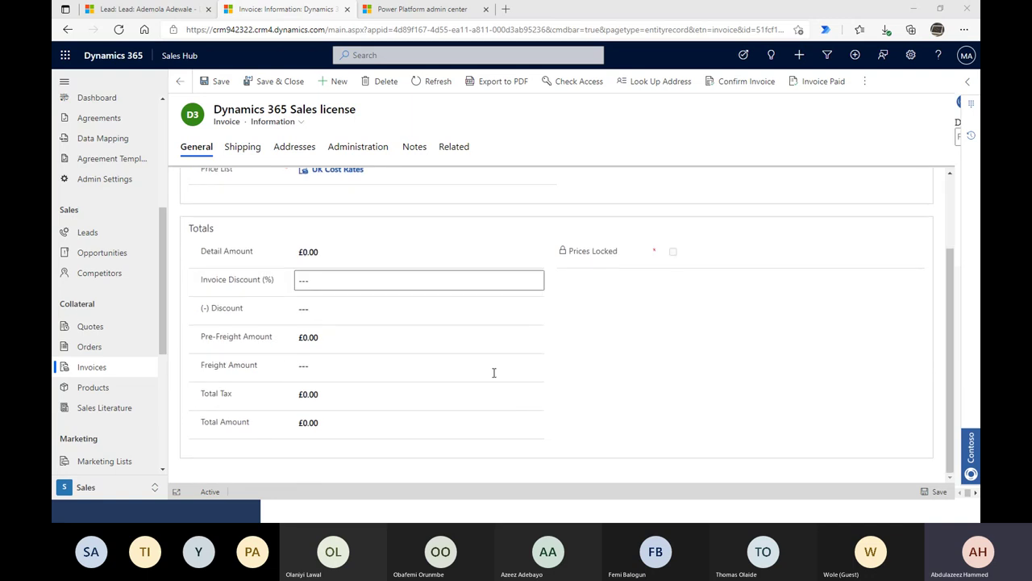
click(364, 251)
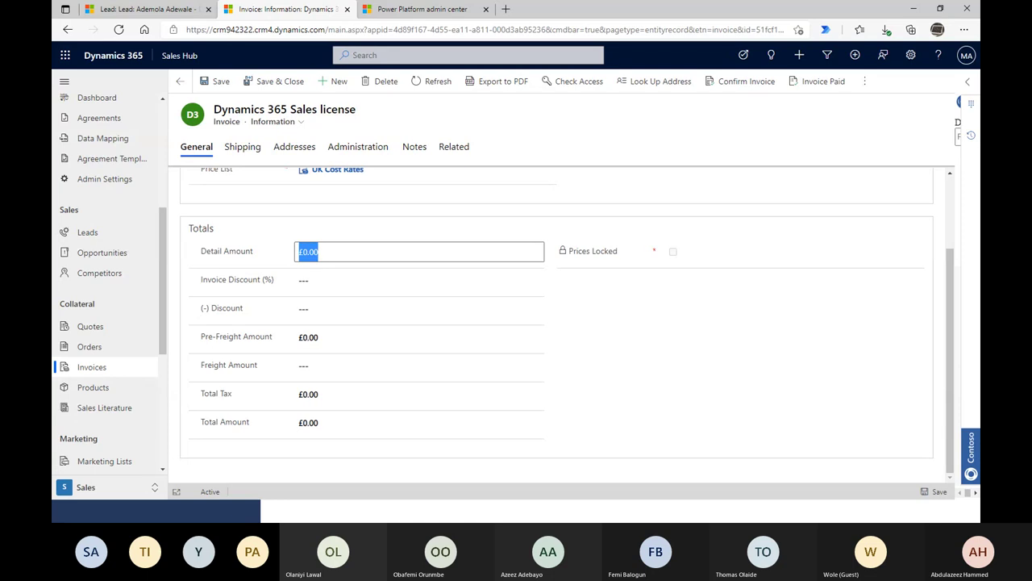
text(2)
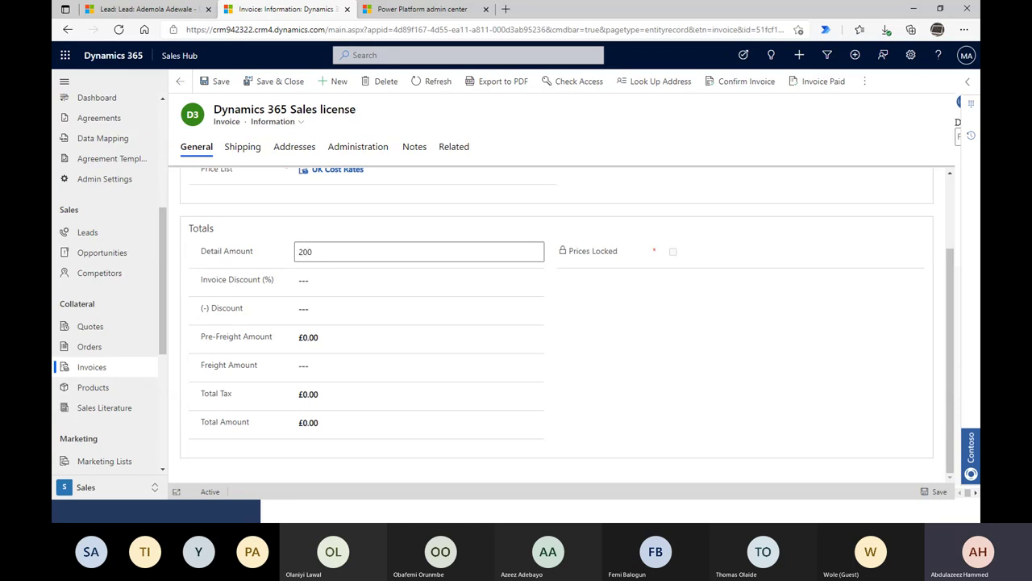
click(418, 280)
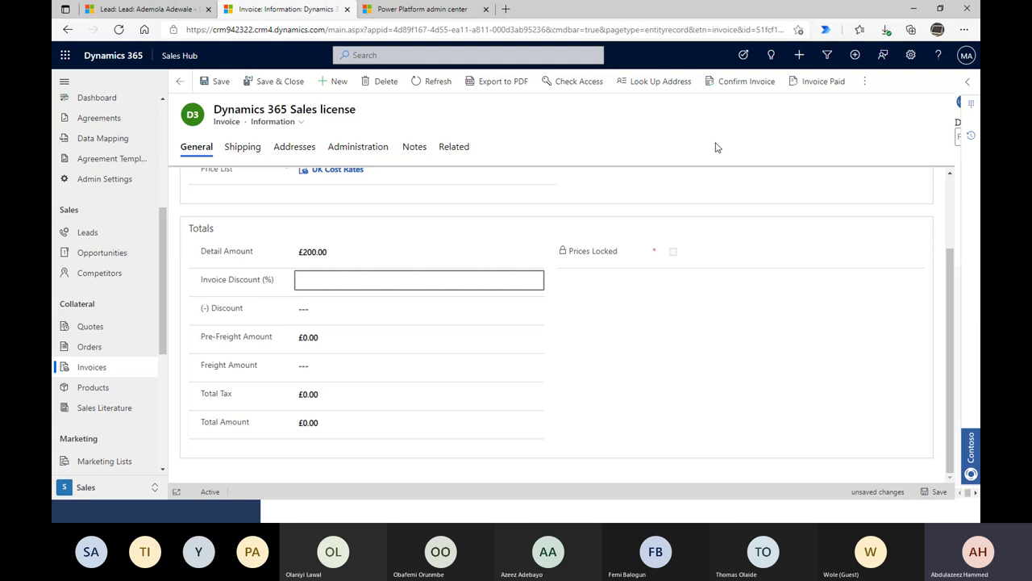
click(206, 82)
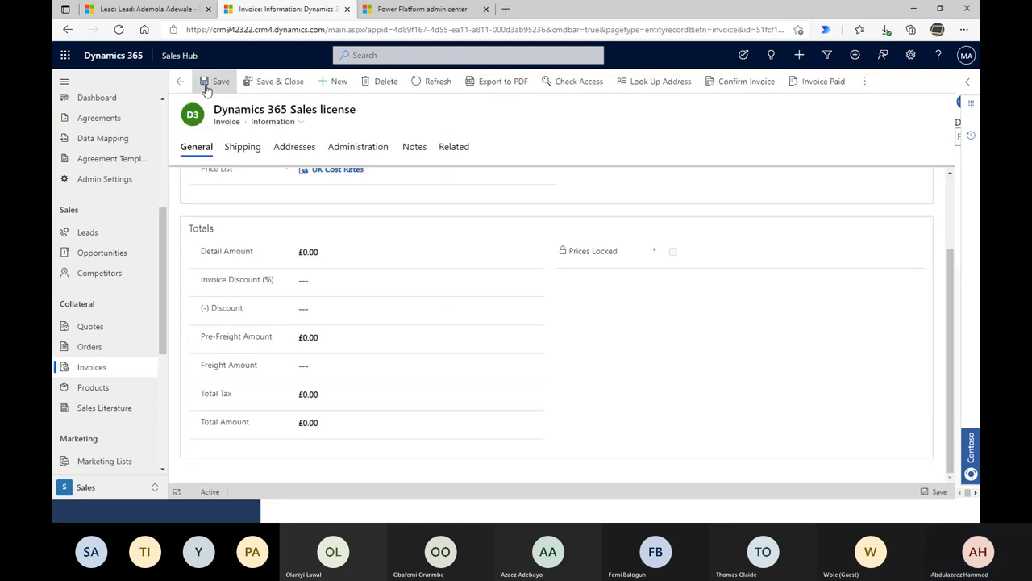
- Reload the invoice, re-enter the £200.00 Detail Amount and save again
click(422, 258)
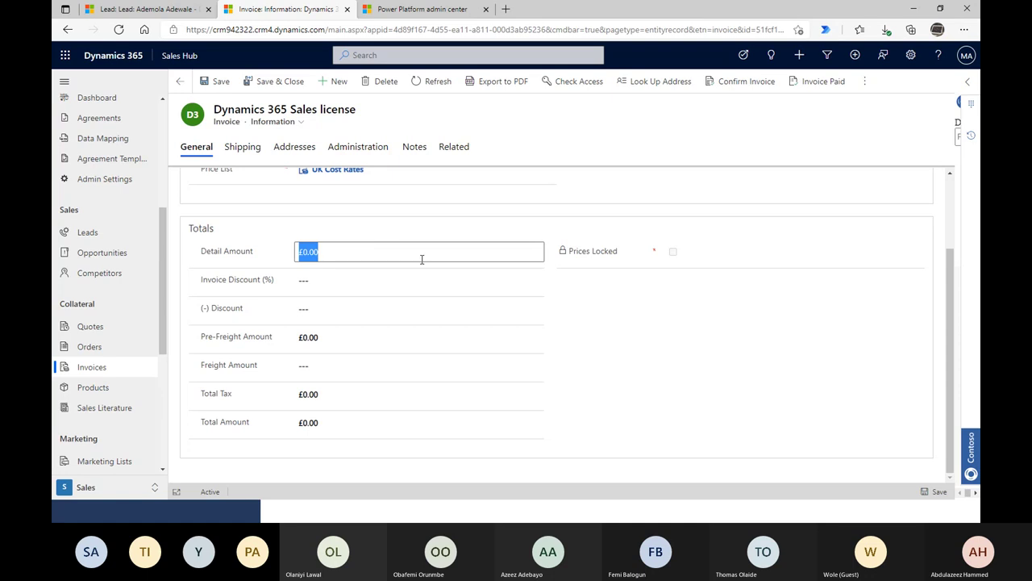
scroll(739, 314, up, 1)
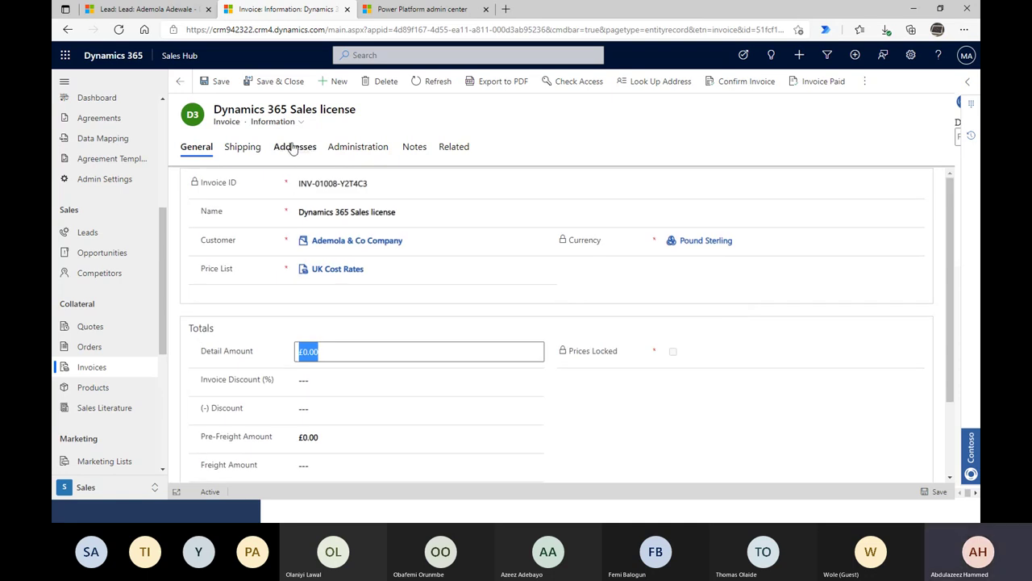
click(431, 91)
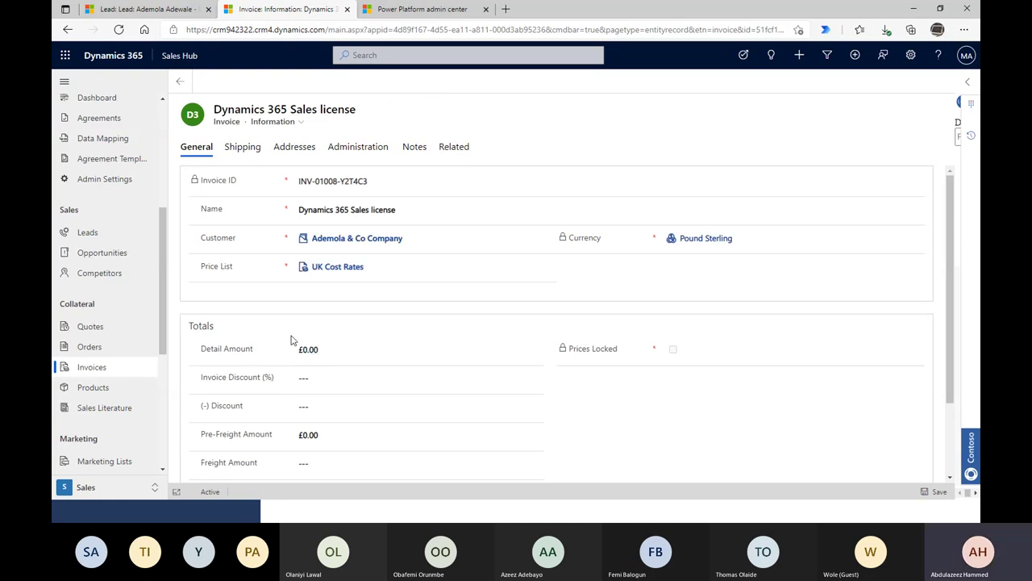
drag(446, 357, 298, 349)
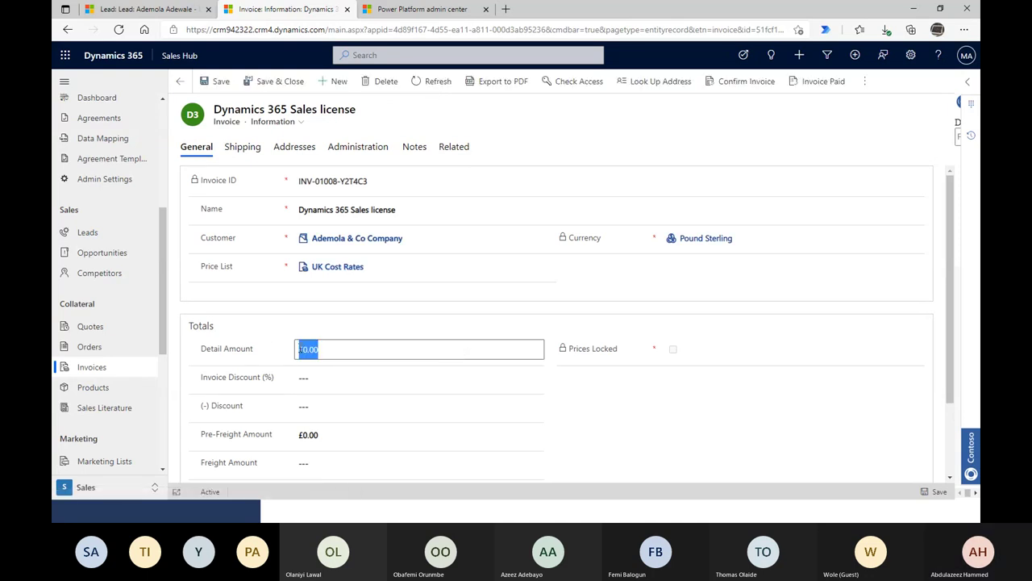
text(2009)
key(BackSpace)
click(592, 440)
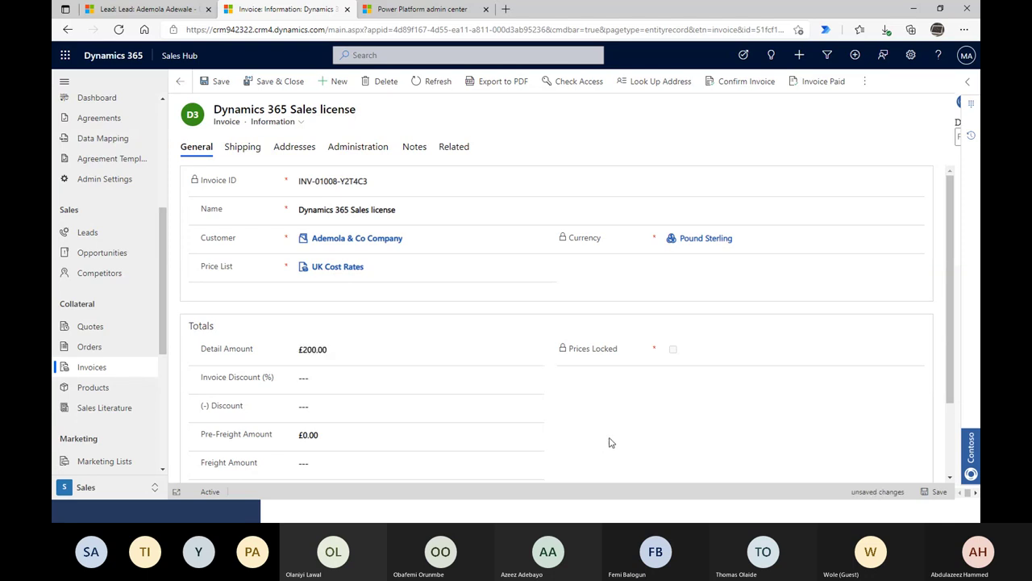
click(937, 492)
- Recalculate the invoice totals from the command bar's overflow menu
scroll(674, 420, down, 2)
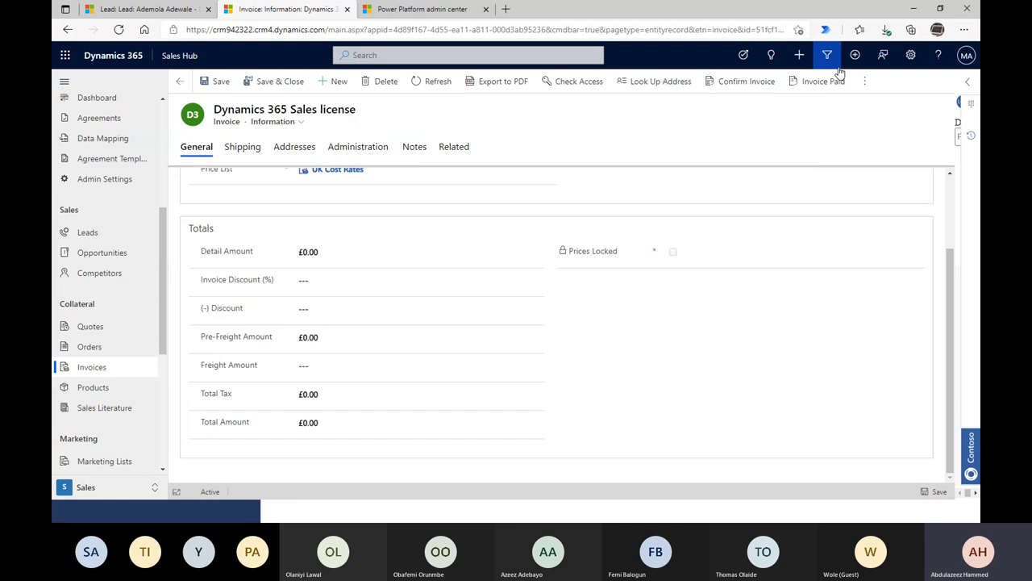
click(862, 82)
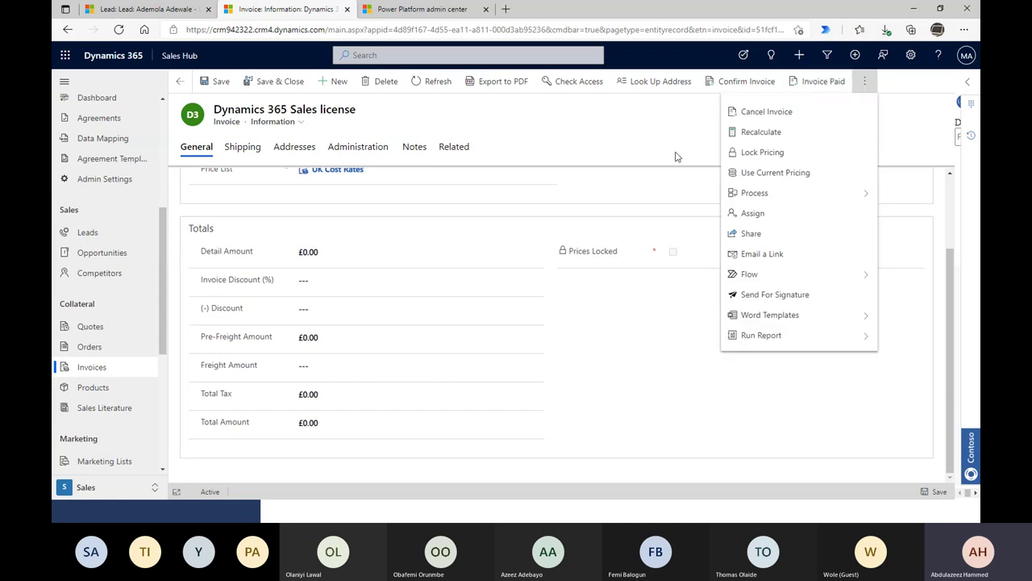
click(734, 132)
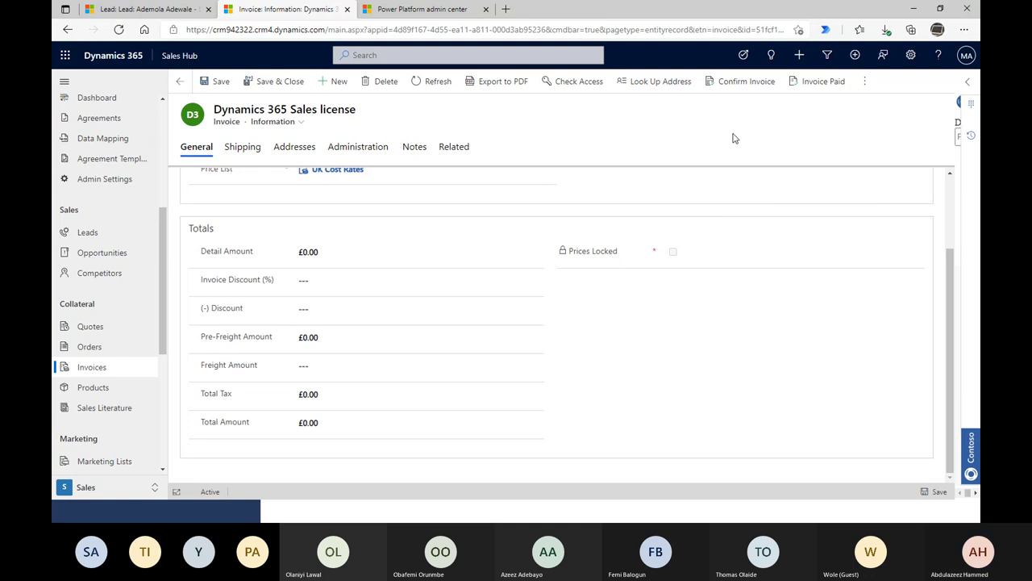
scroll(661, 340, up, 2)
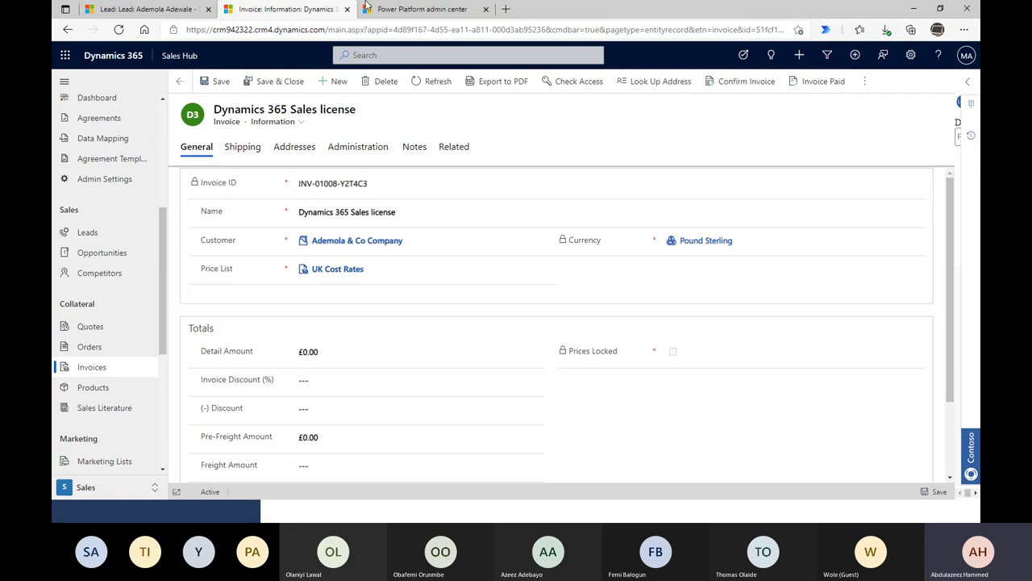
- Try Create Project Invoices on the Dynamics 365 Sales license order, then cancel after the error
click(183, 10)
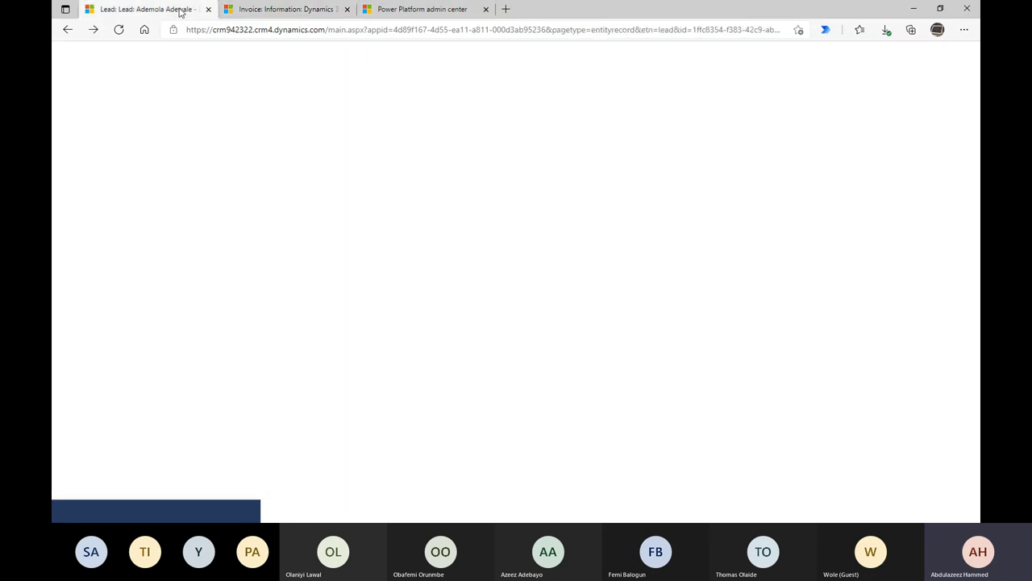
scroll(112, 307, down, 4)
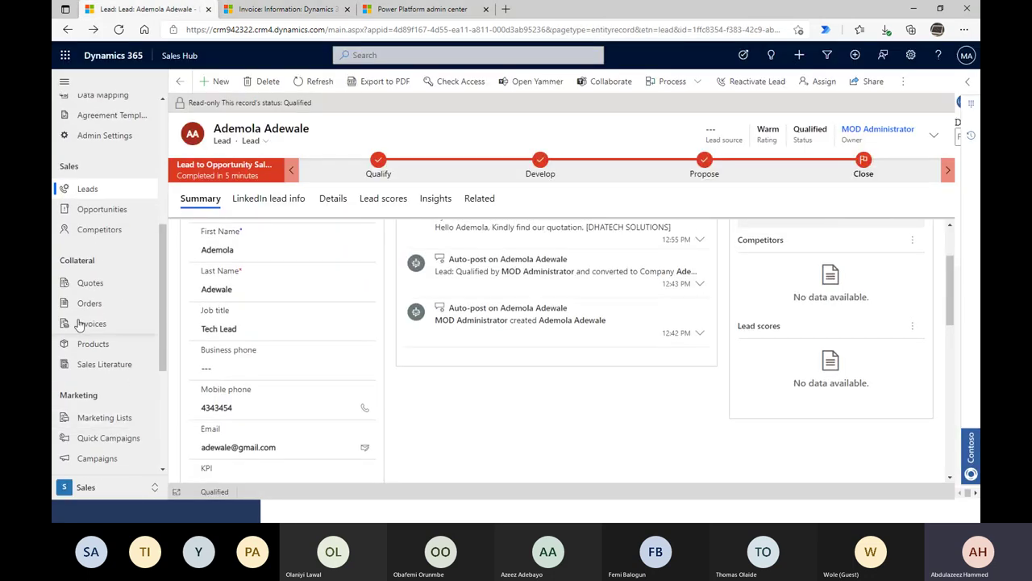
click(89, 303)
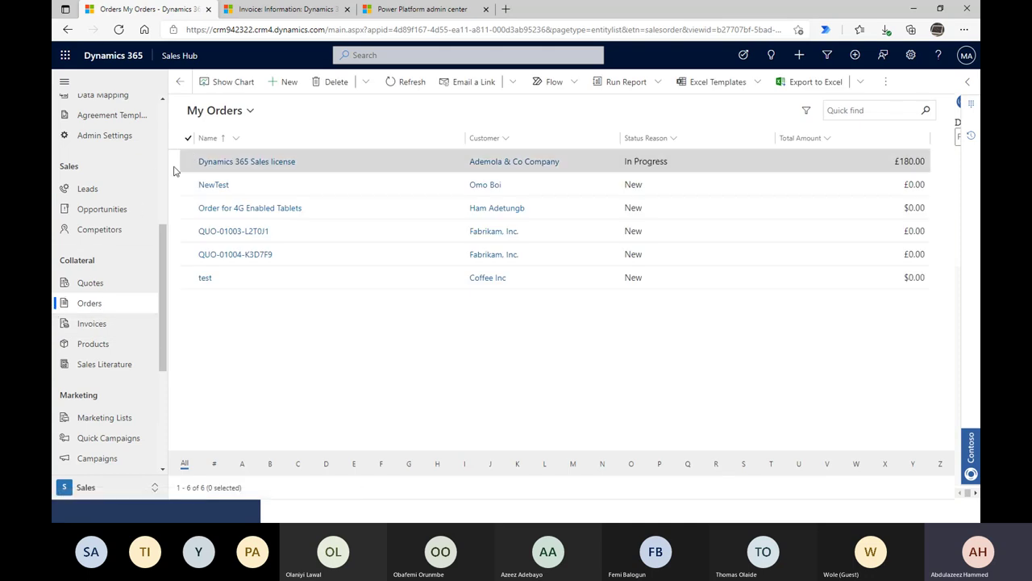
click(186, 162)
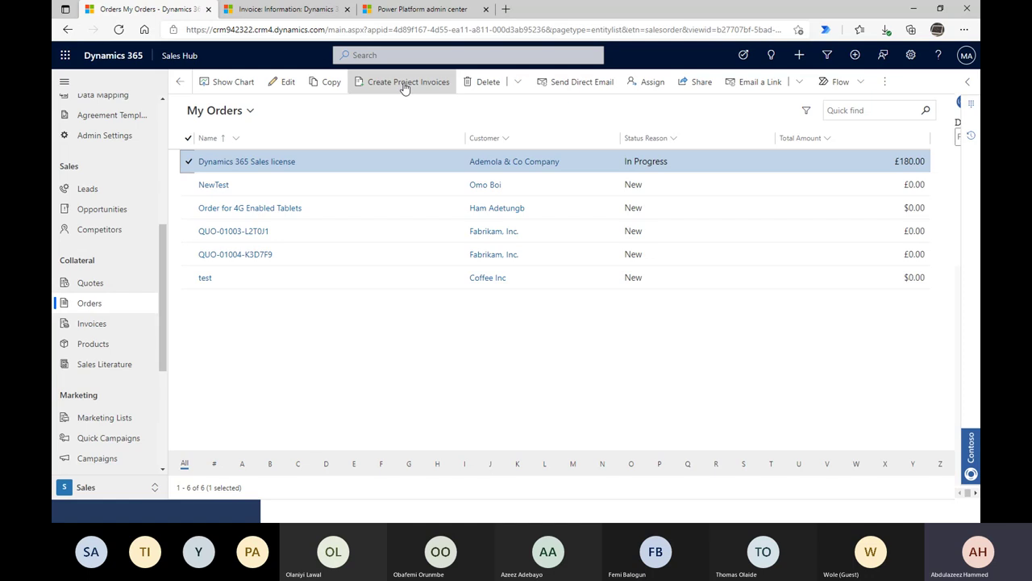
click(406, 84)
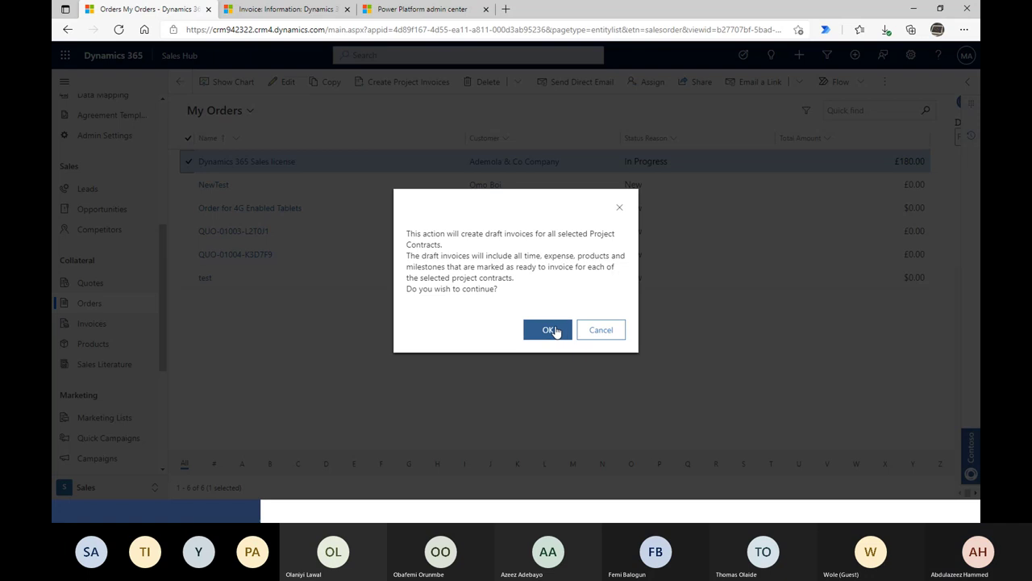
click(556, 332)
click(588, 338)
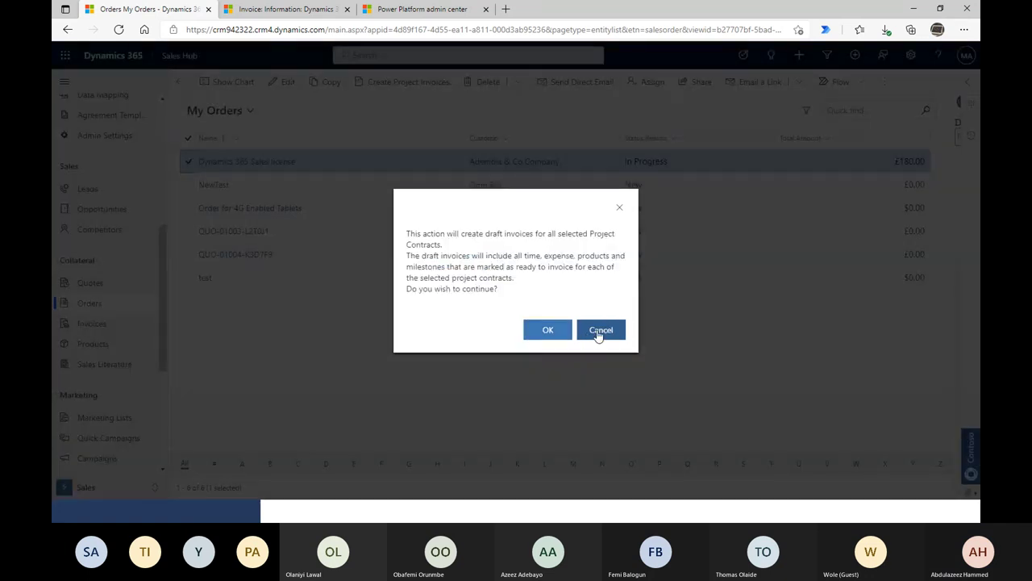
click(605, 334)
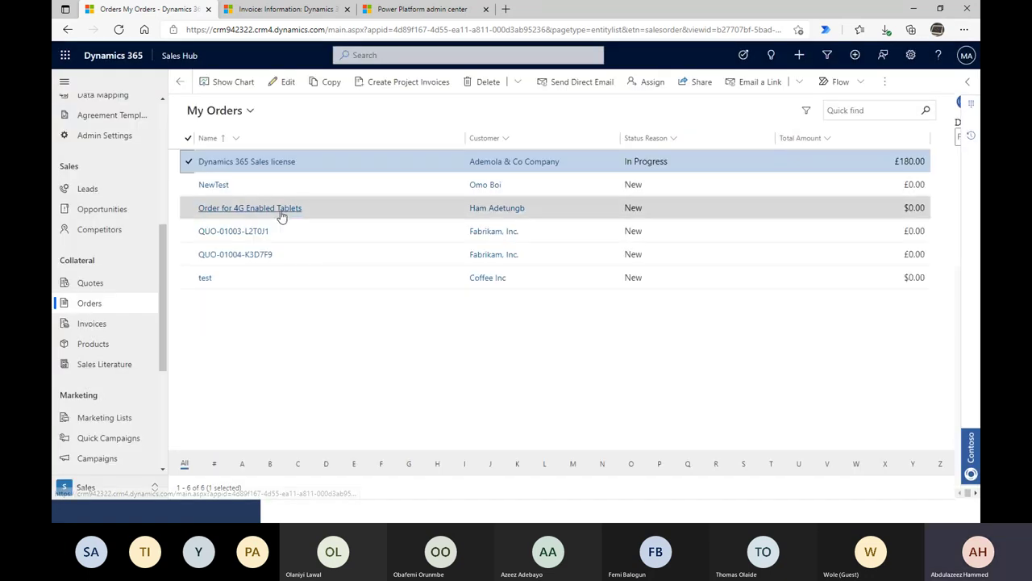
- Switch the orders view to All Orders and go back to invoice INV-01008-Y2T4C3
click(218, 110)
scroll(290, 311, down, 2)
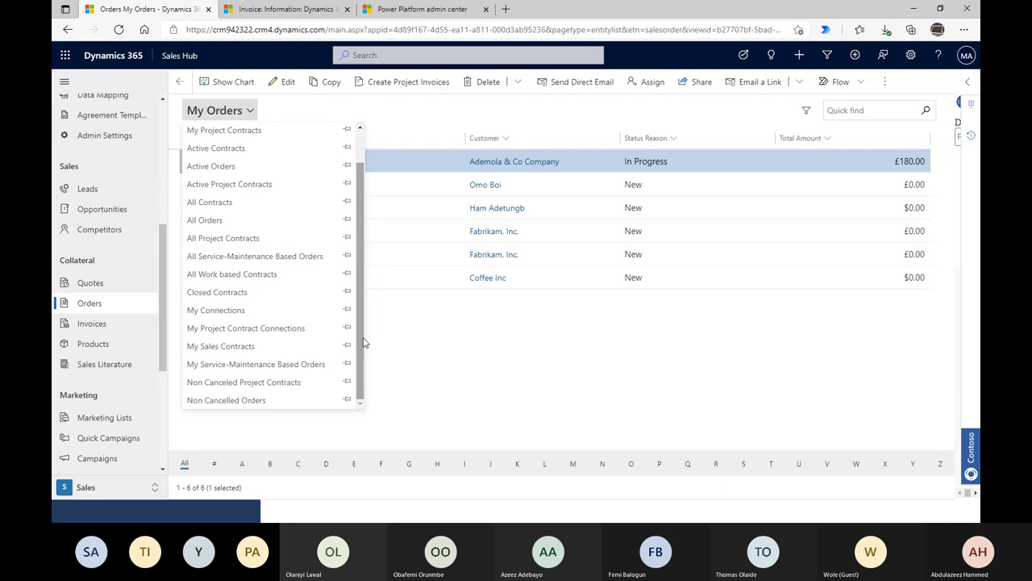
scroll(360, 332, up, 1)
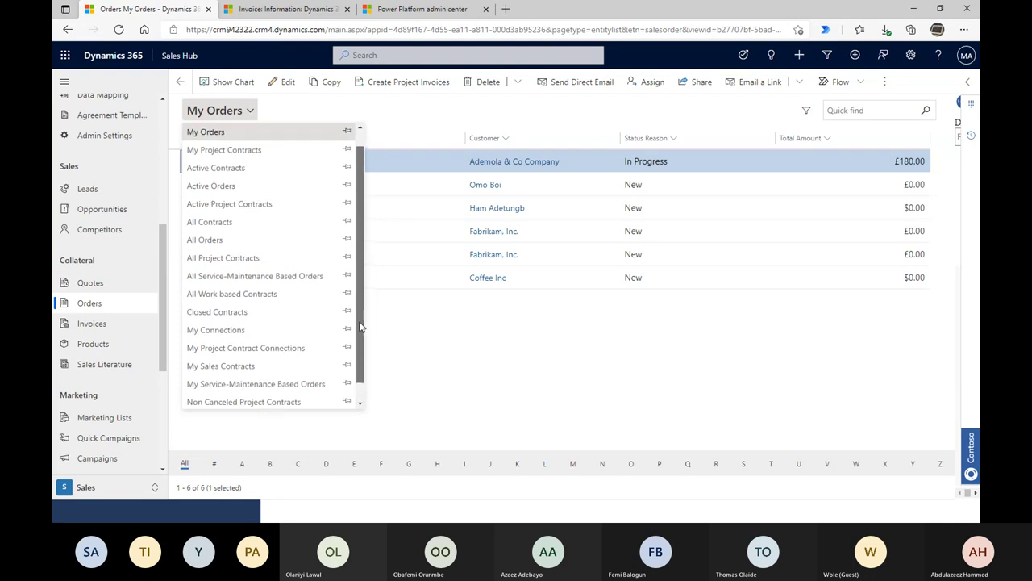
scroll(361, 332, up, 1)
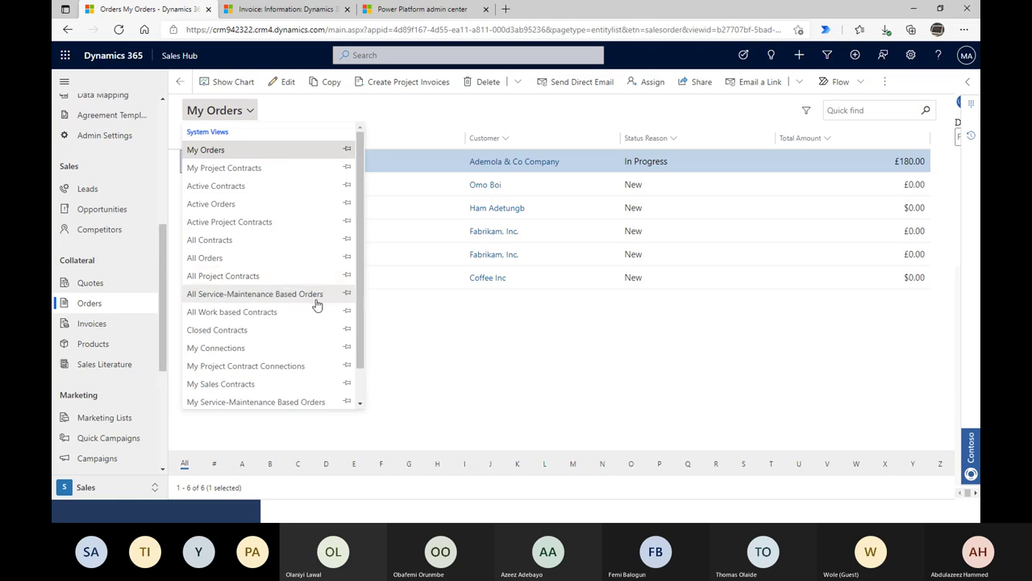
click(284, 259)
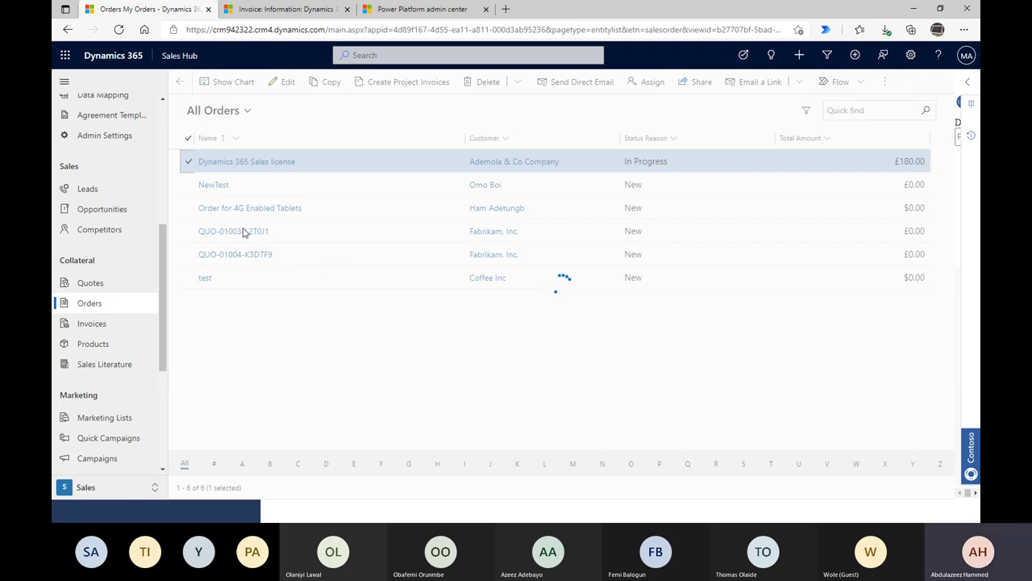
click(298, 15)
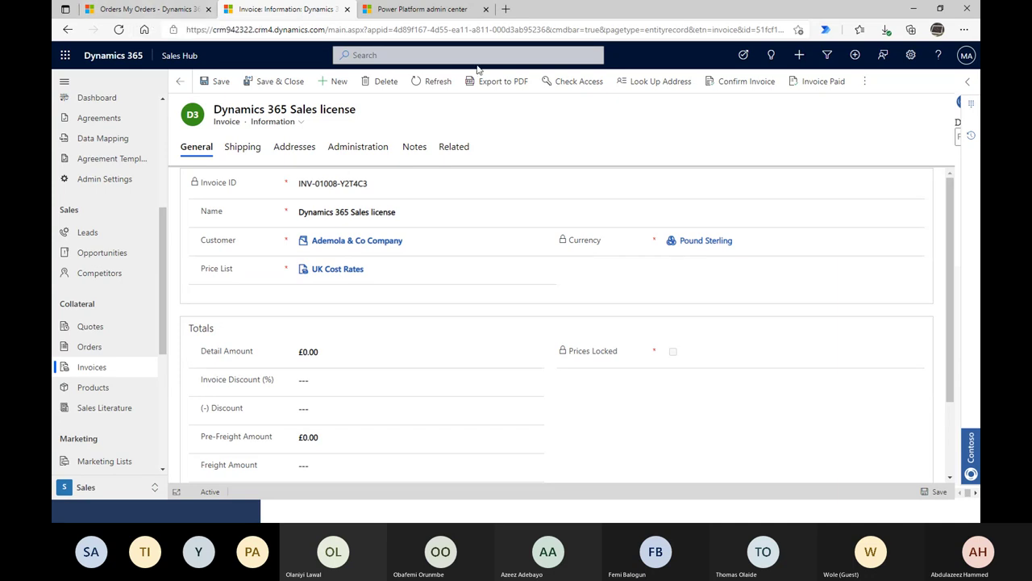
- Refresh the invoice and review its Shipping, Addresses, Administration and General tabs
click(438, 82)
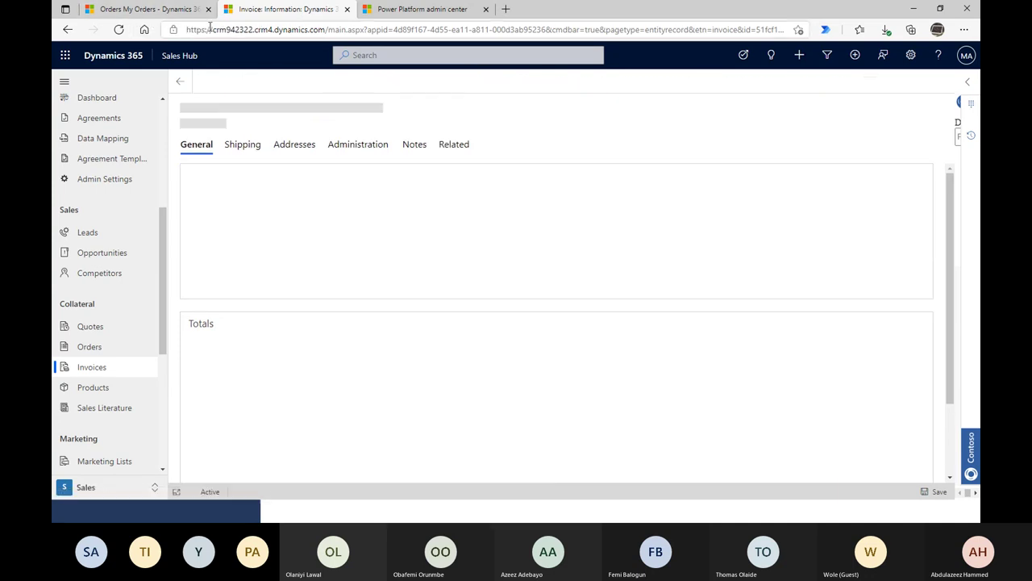
click(158, 15)
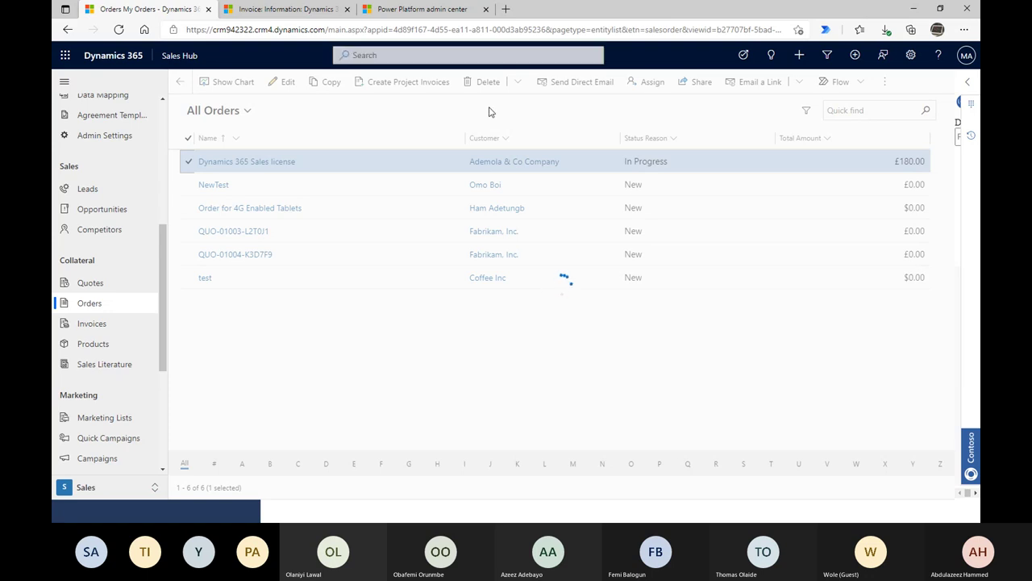
click(260, 10)
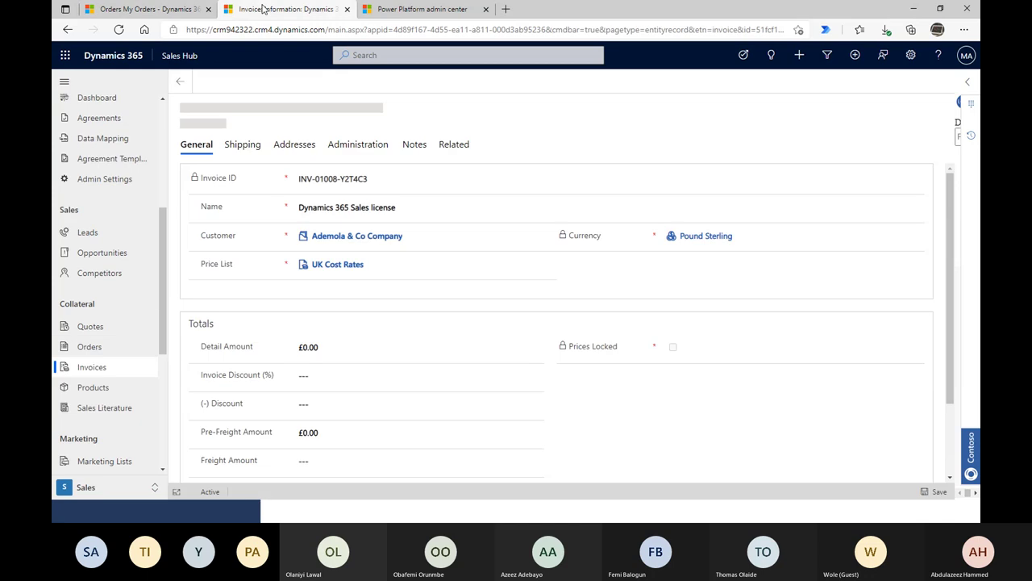
scroll(464, 343, down, 2)
scroll(553, 414, up, 3)
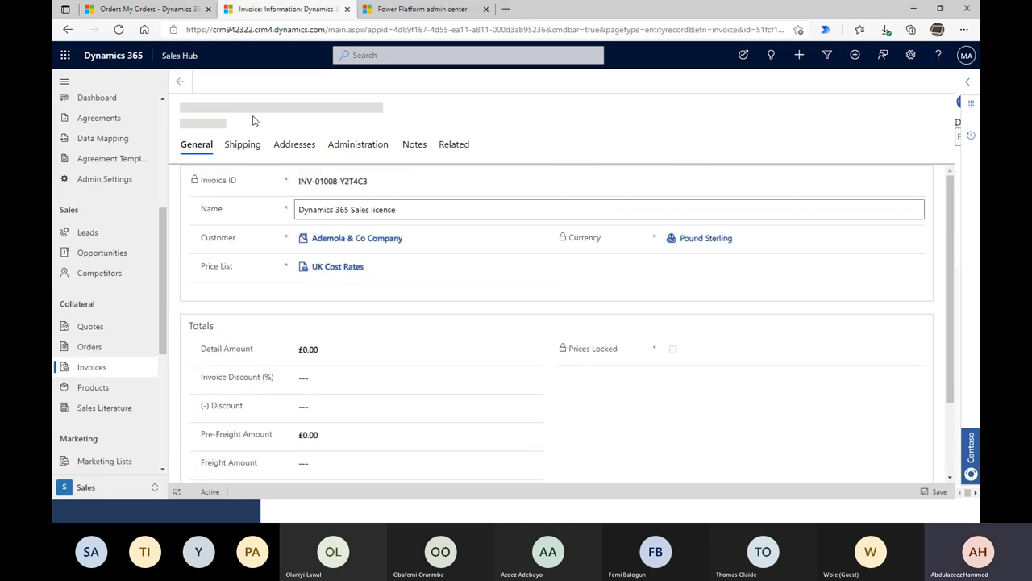
click(242, 146)
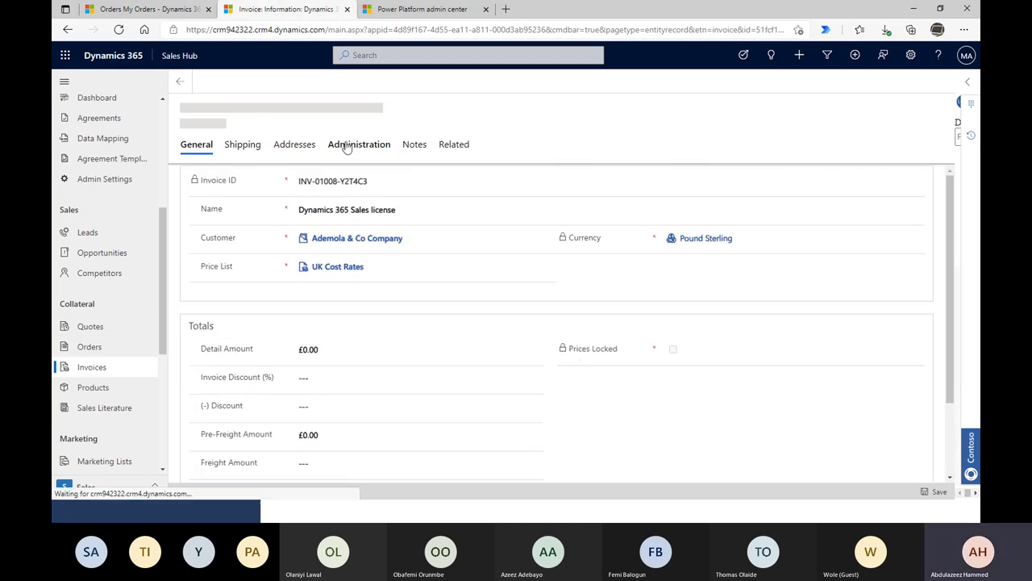
click(293, 149)
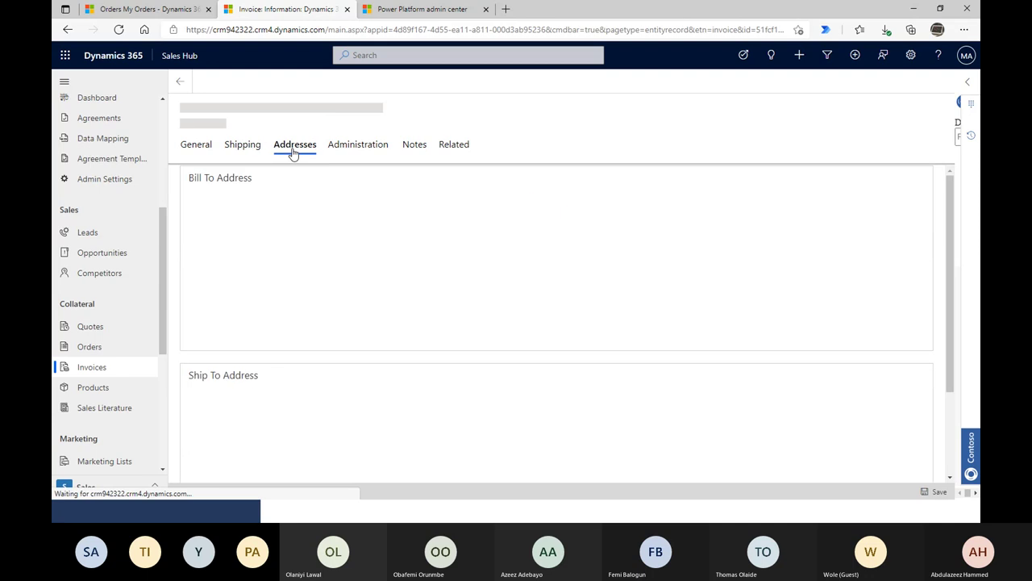
click(365, 144)
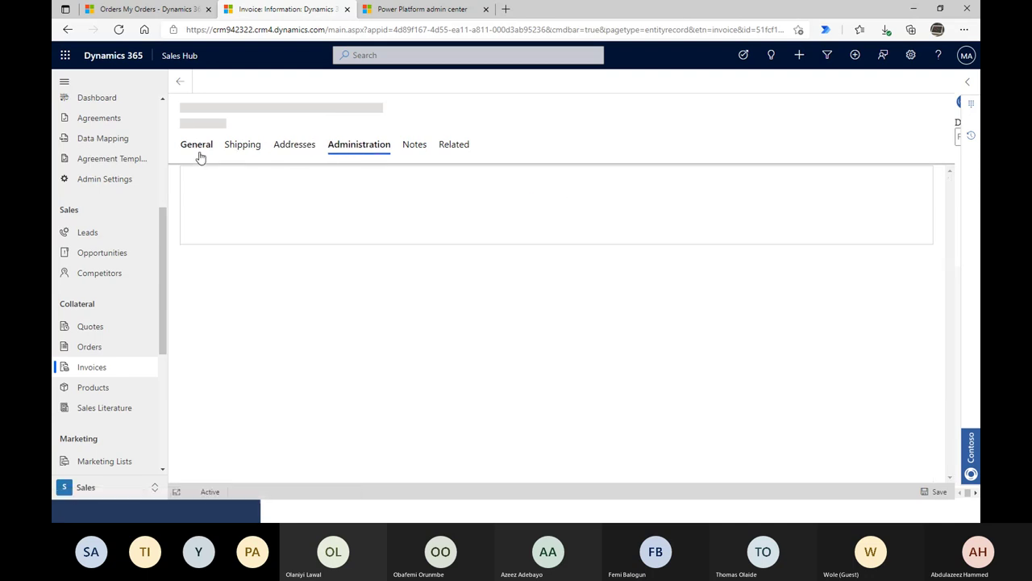
click(197, 149)
- Run Create Project Invoices on the selected order again and confirm with OK
click(174, 6)
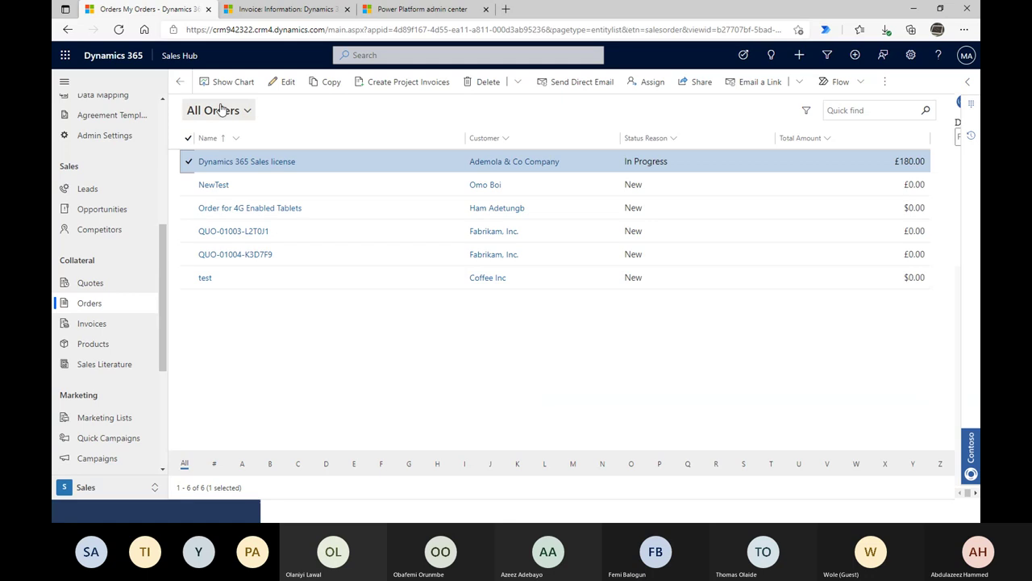
click(407, 81)
click(549, 334)
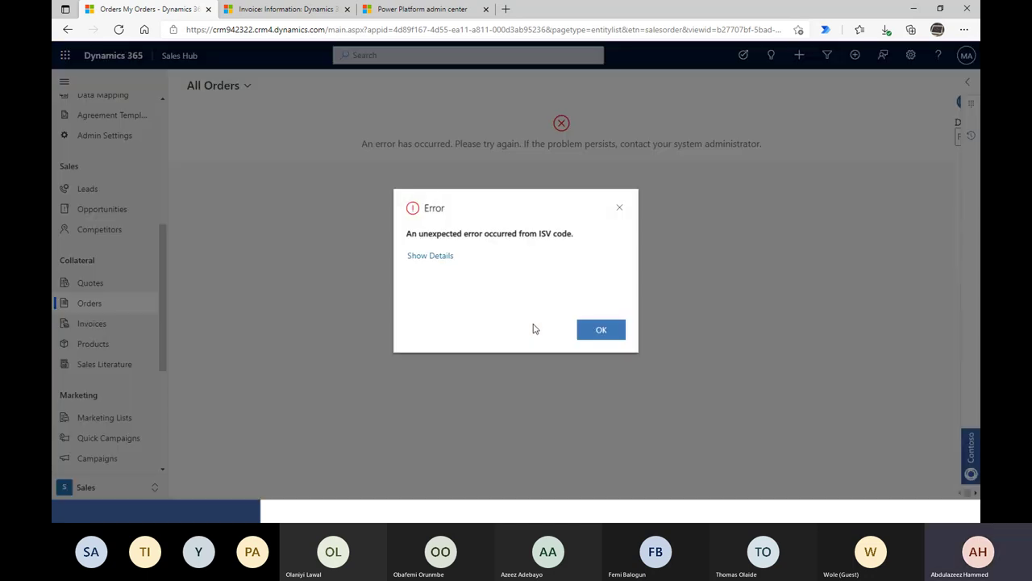
- Dismiss the ISV code error and reload the My Orders list of six orders
click(630, 209)
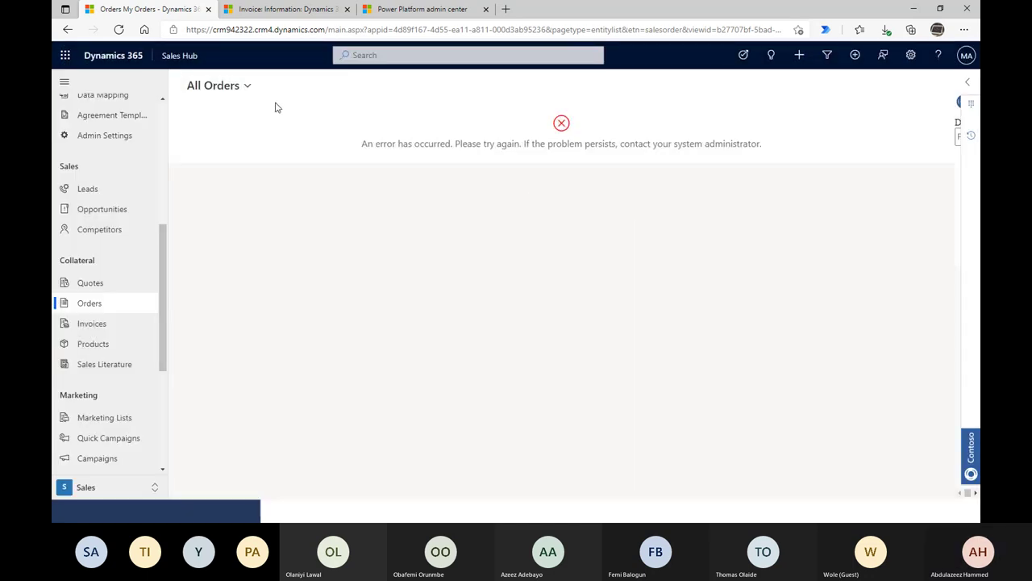
click(96, 302)
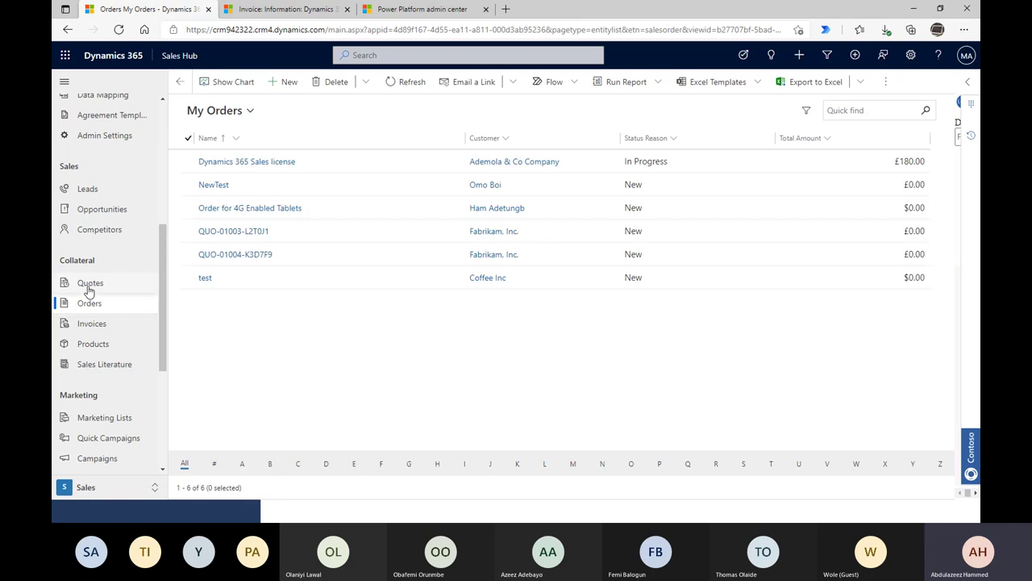
- Open Invoices, try the My Project Service Invoices view, then switch to All Invoices
click(112, 327)
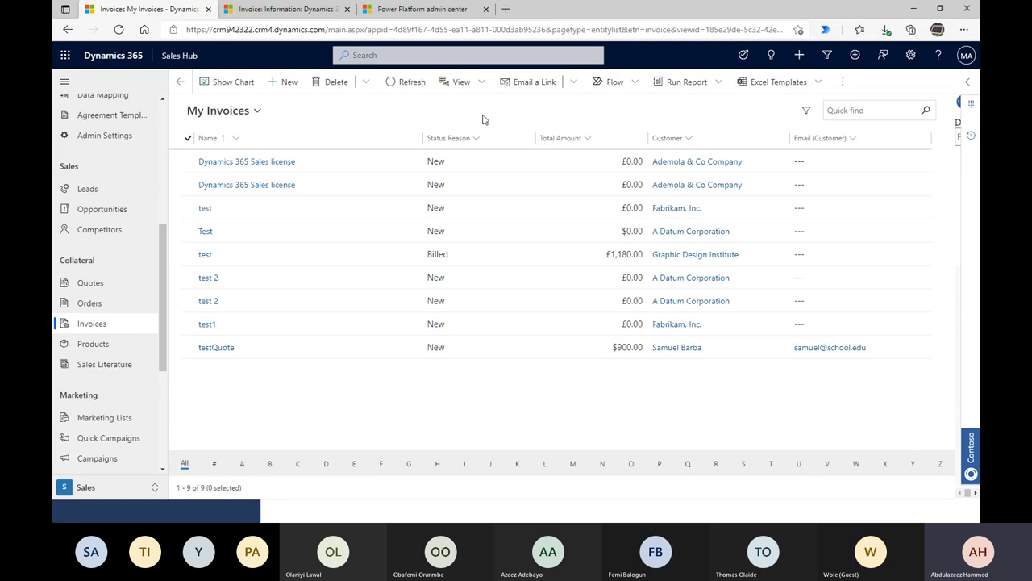
click(406, 82)
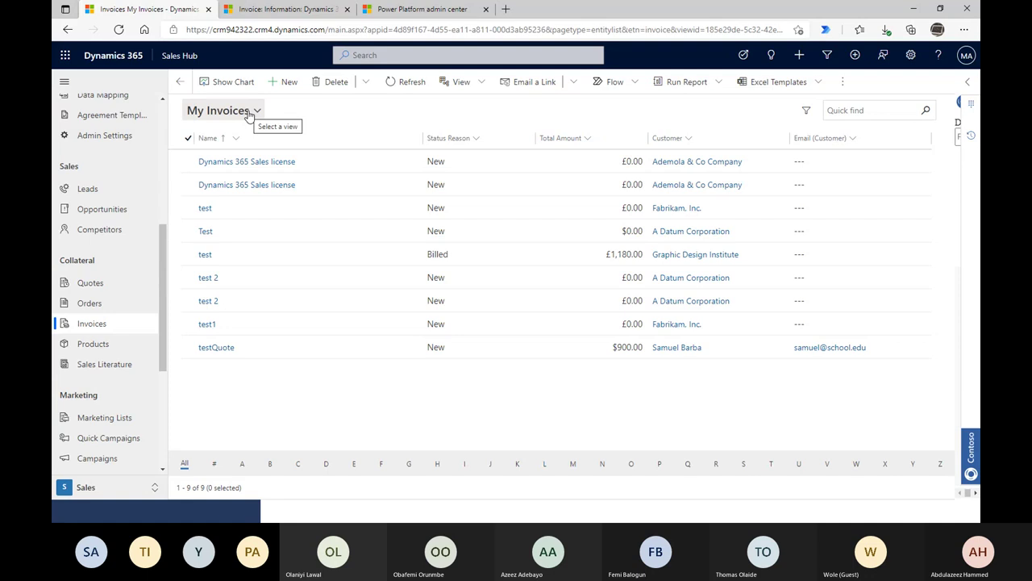
click(249, 115)
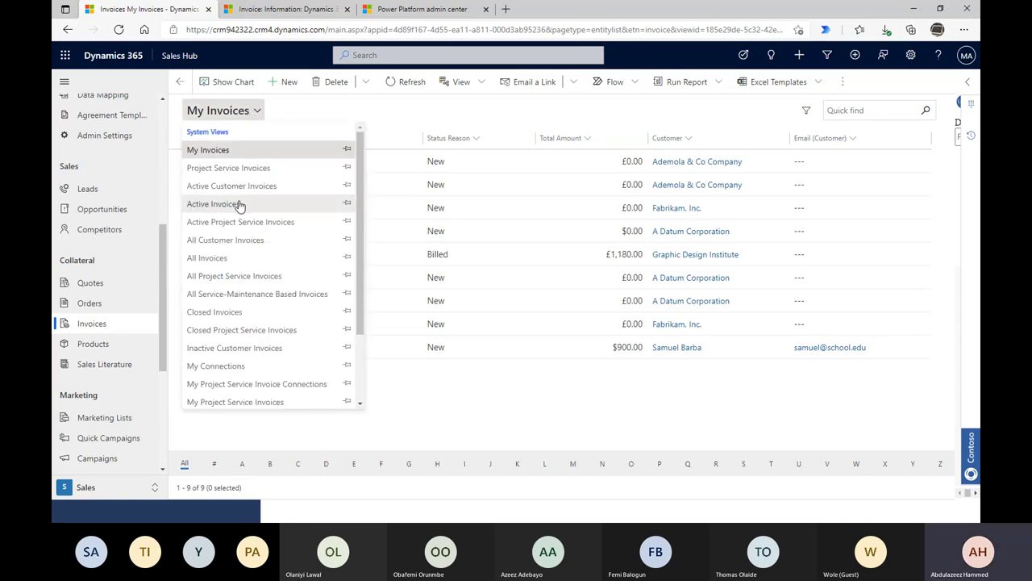
scroll(347, 314, down, 2)
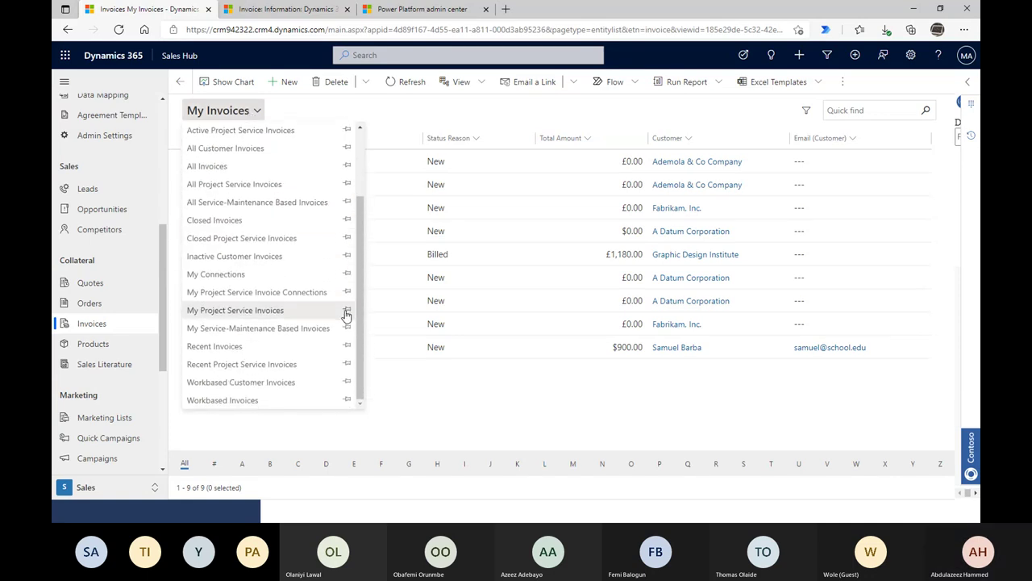
scroll(345, 316, up, 2)
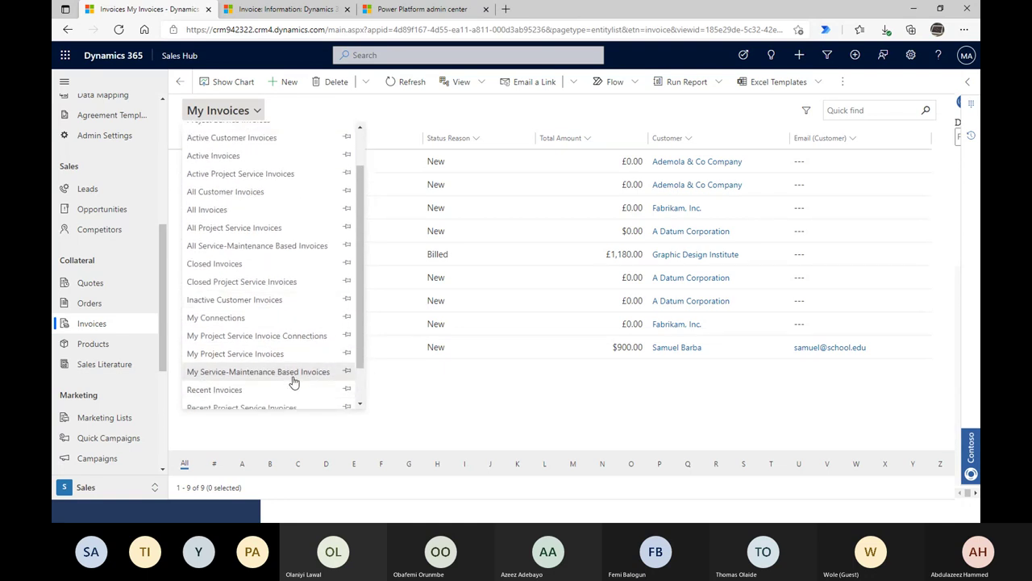
scroll(300, 376, down, 1)
scroll(303, 373, up, 1)
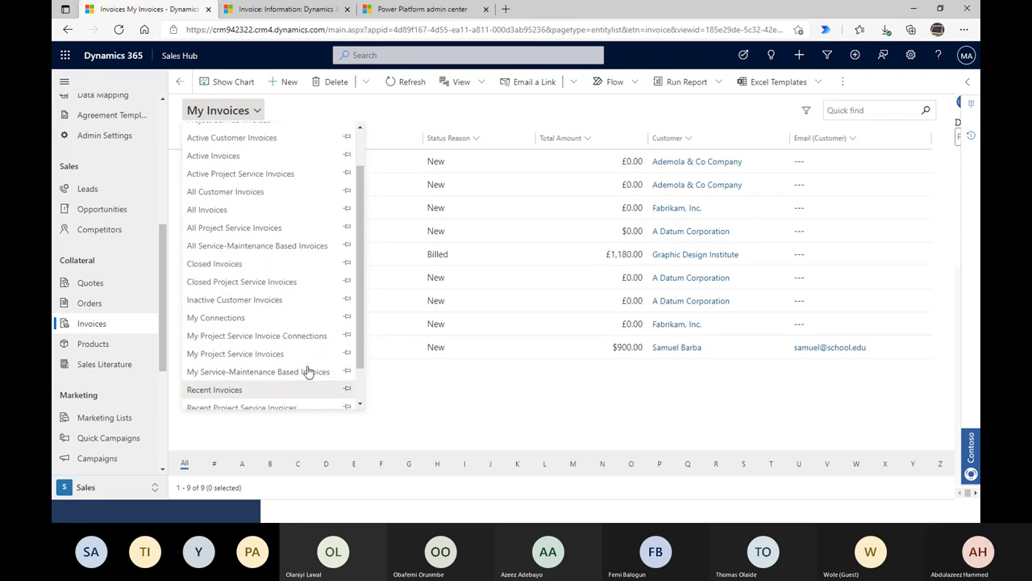
click(235, 353)
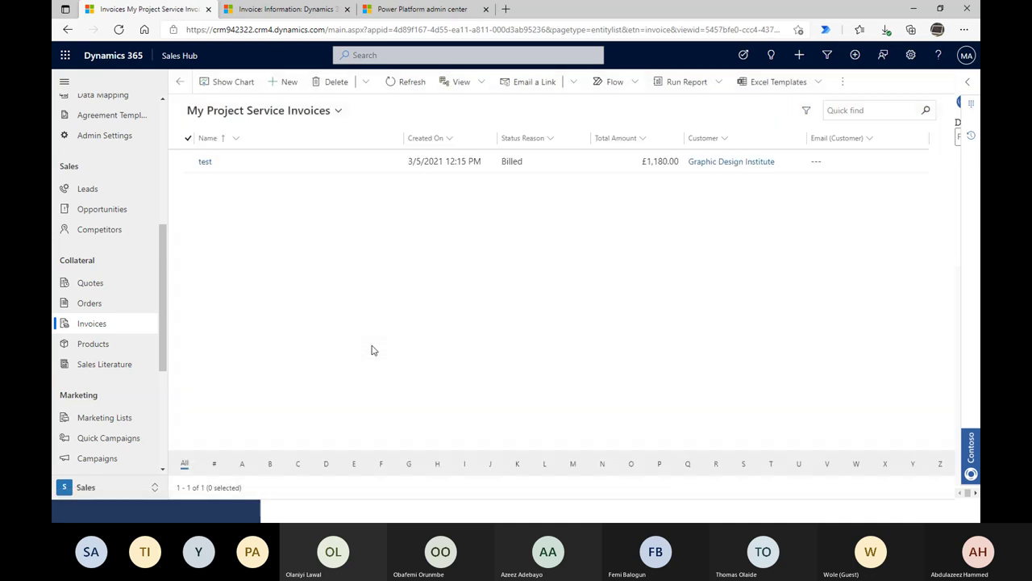
click(230, 115)
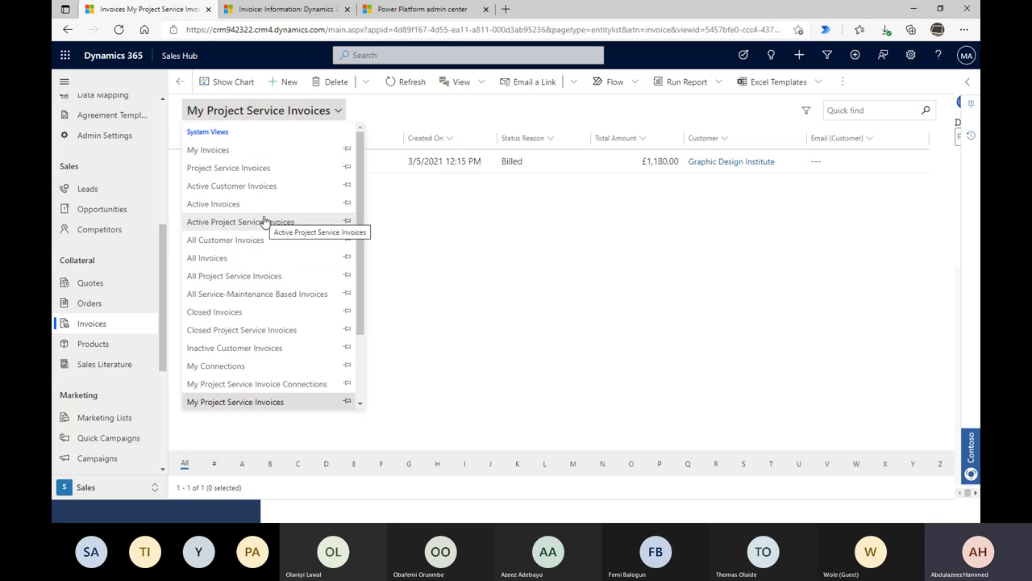
click(240, 258)
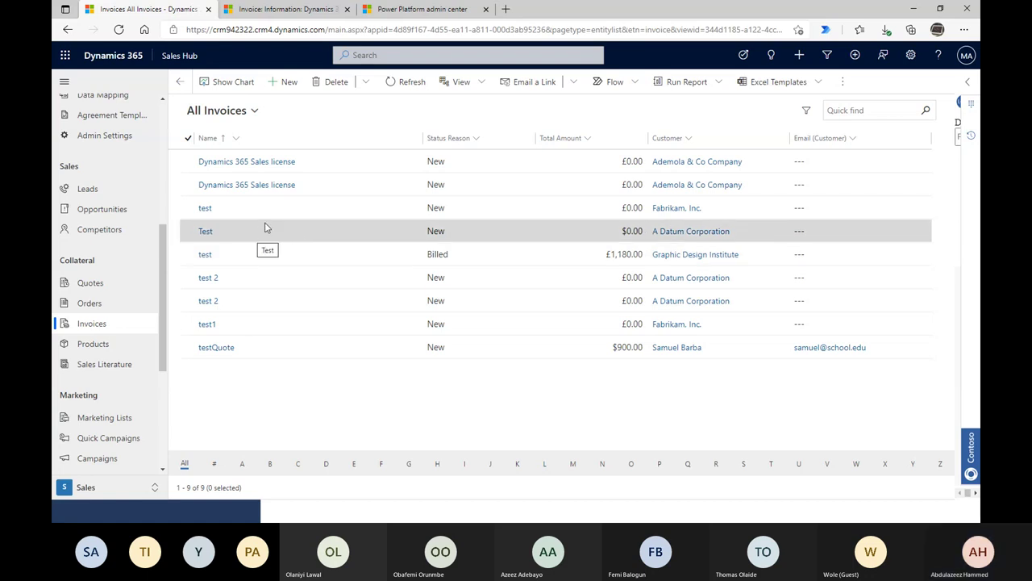
click(263, 10)
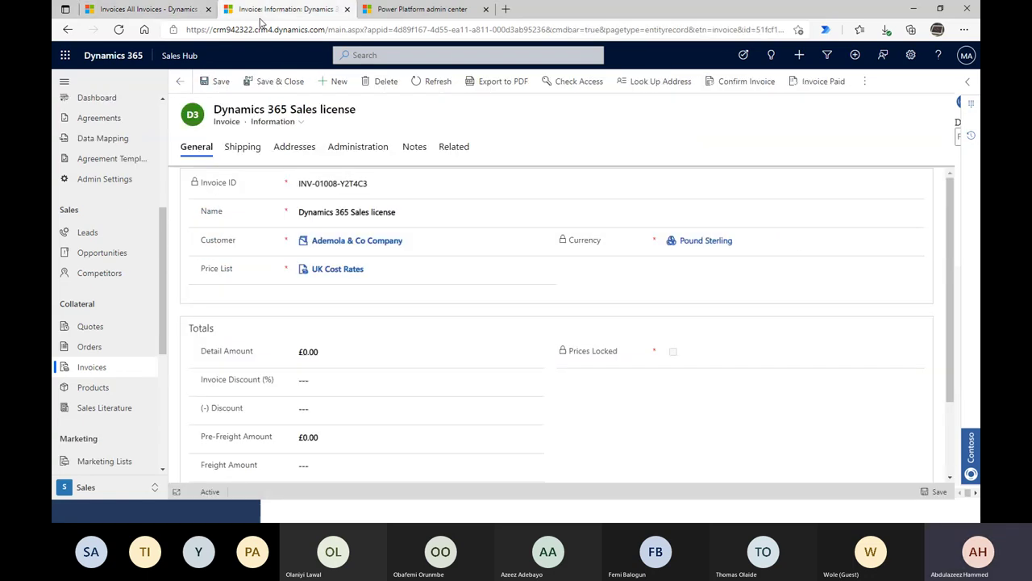
scroll(134, 357, down, 2)
scroll(367, 322, down, 1)
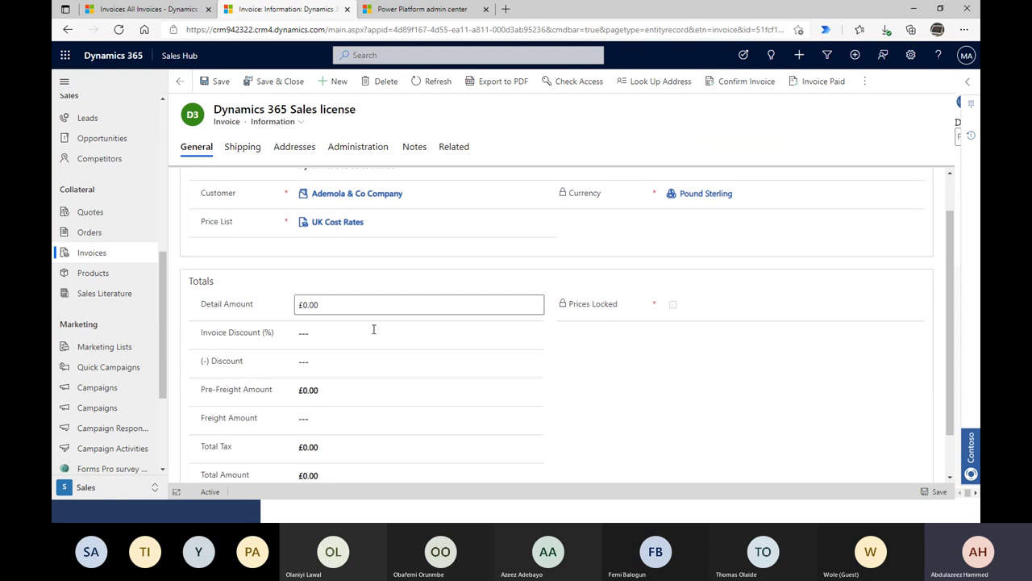
click(331, 304)
key(Tab)
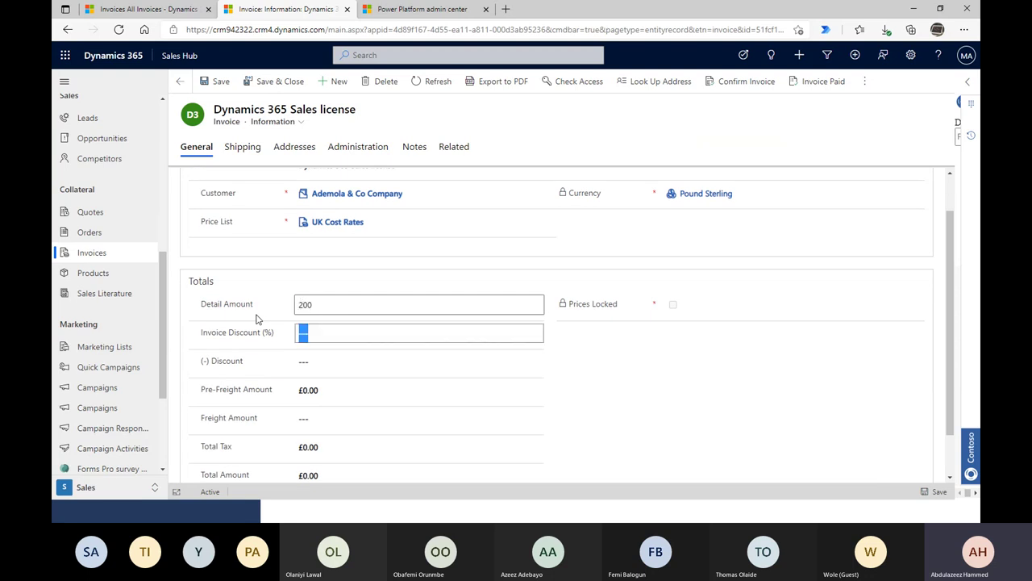
scroll(348, 339, up, 1)
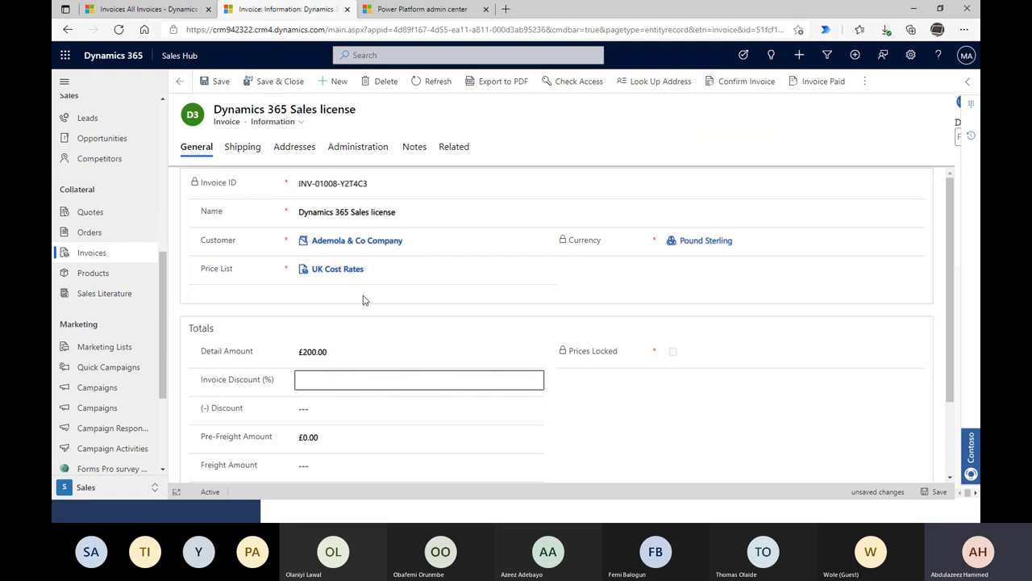
click(737, 417)
click(410, 270)
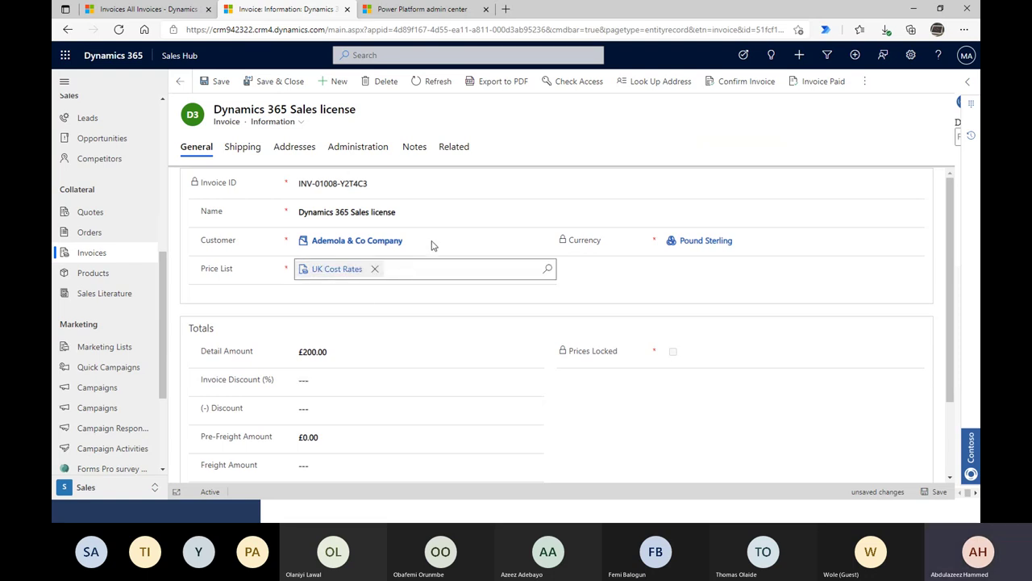
scroll(880, 463, down, 3)
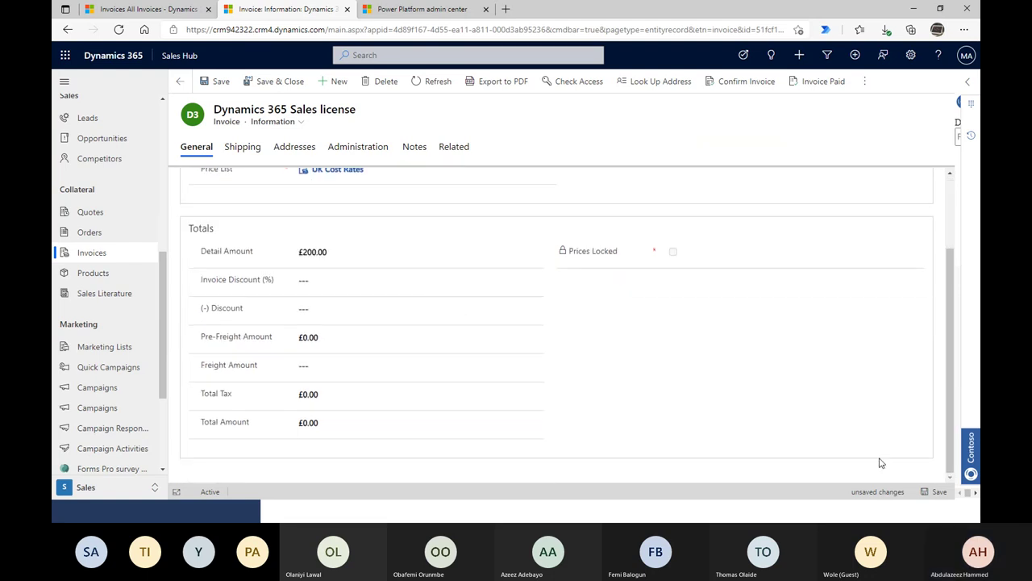
click(935, 492)
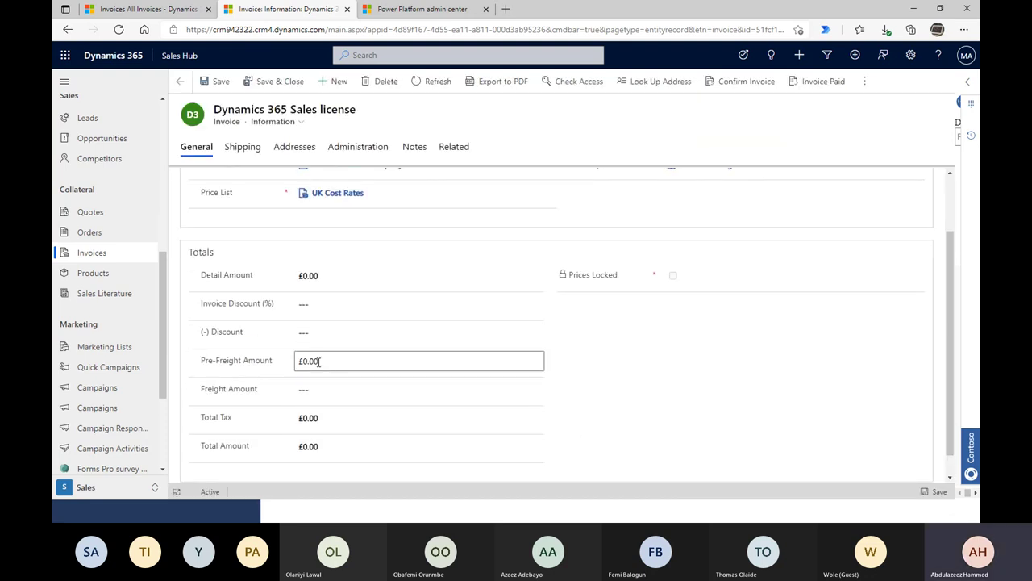
click(319, 361)
text(2)
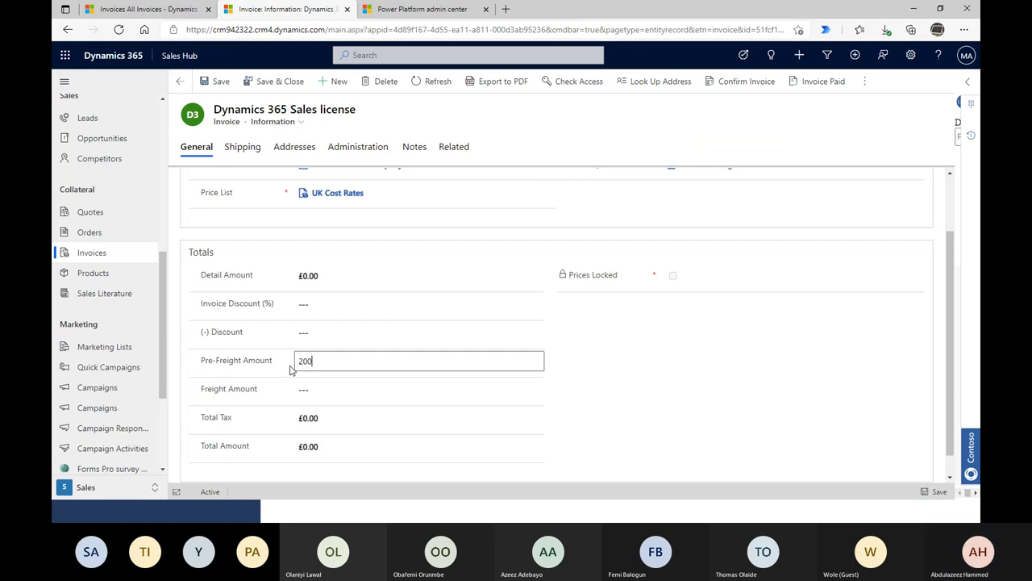
key(Tab)
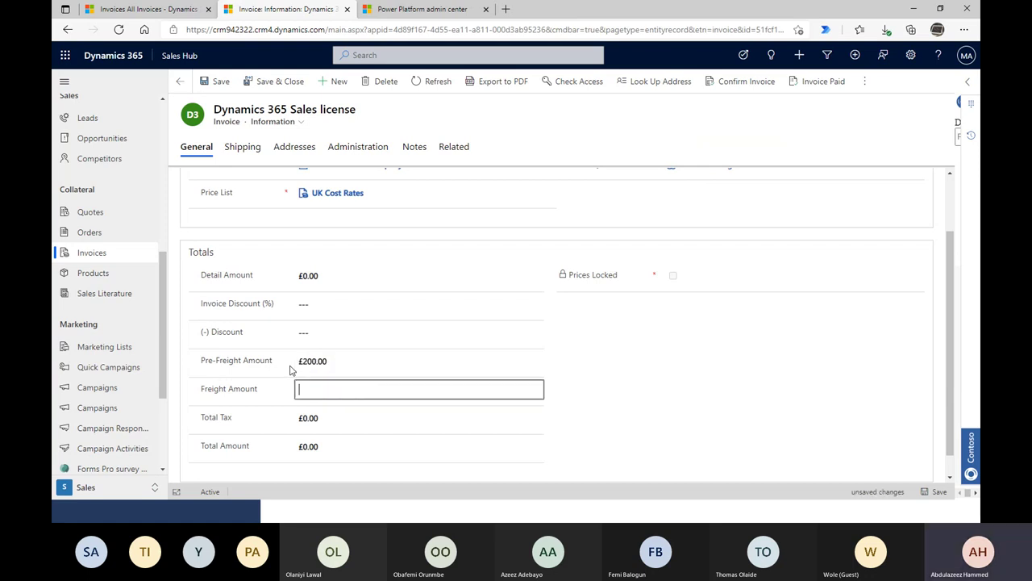
click(220, 81)
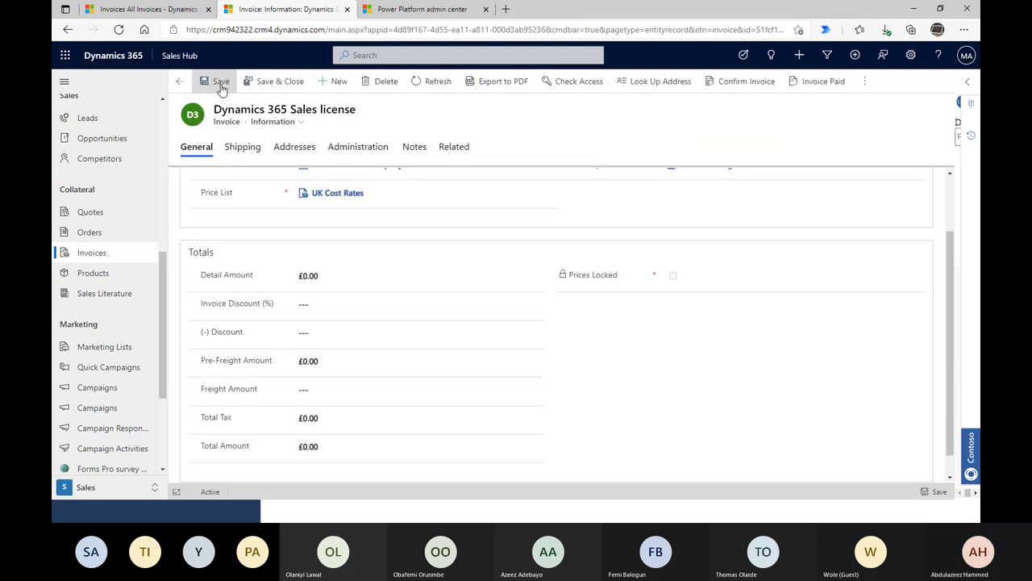
scroll(625, 433, up, 2)
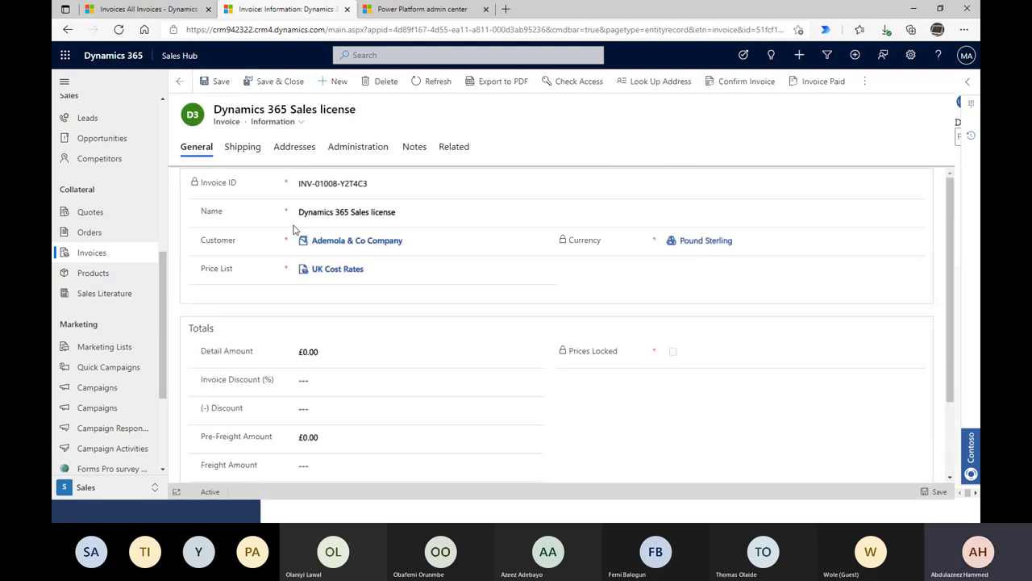
scroll(210, 290, down, 2)
scroll(121, 258, down, 2)
- Glance at the Active Products list, then return to the My Invoices list
click(87, 219)
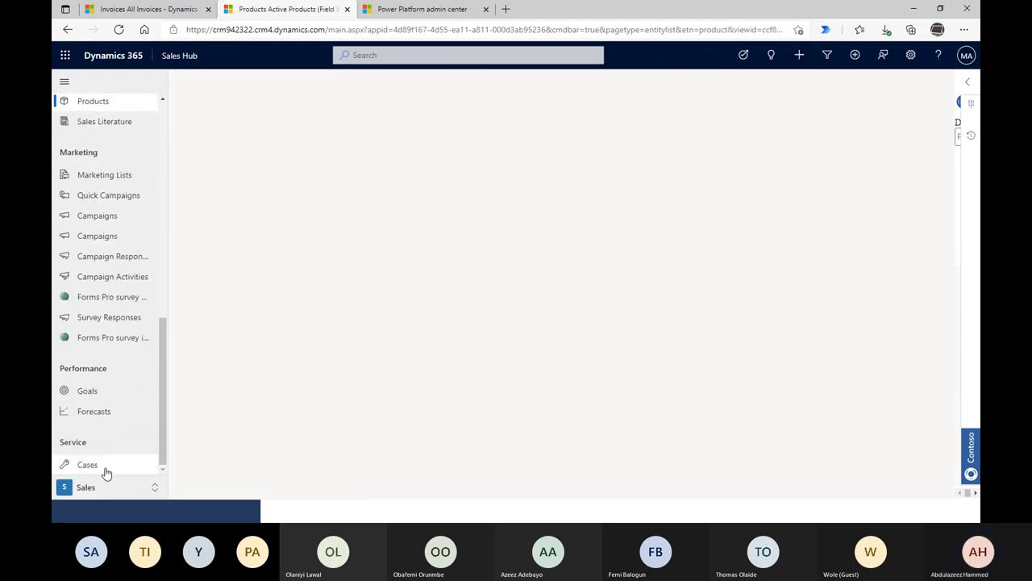
scroll(105, 467, up, 3)
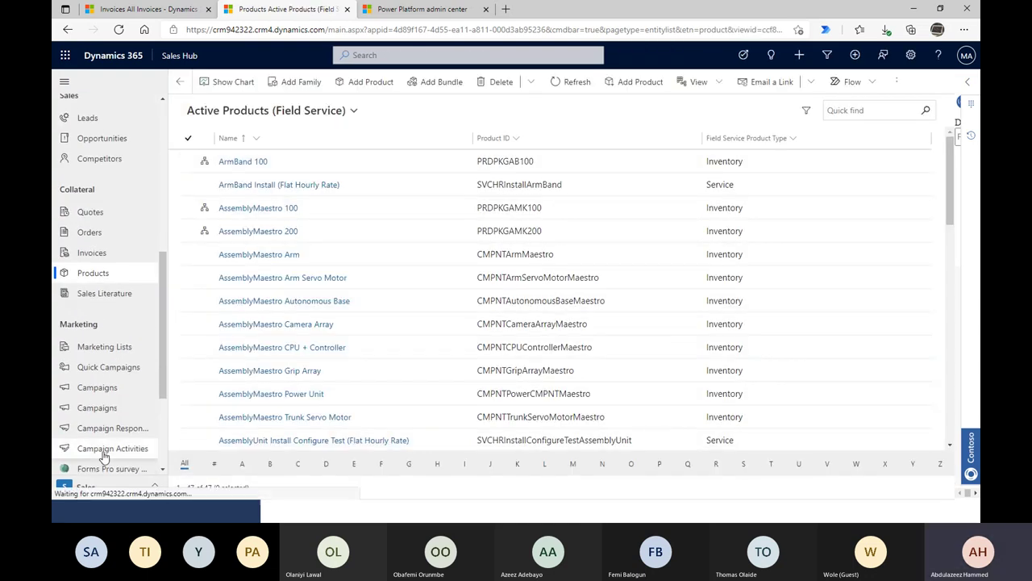
scroll(121, 403, up, 3)
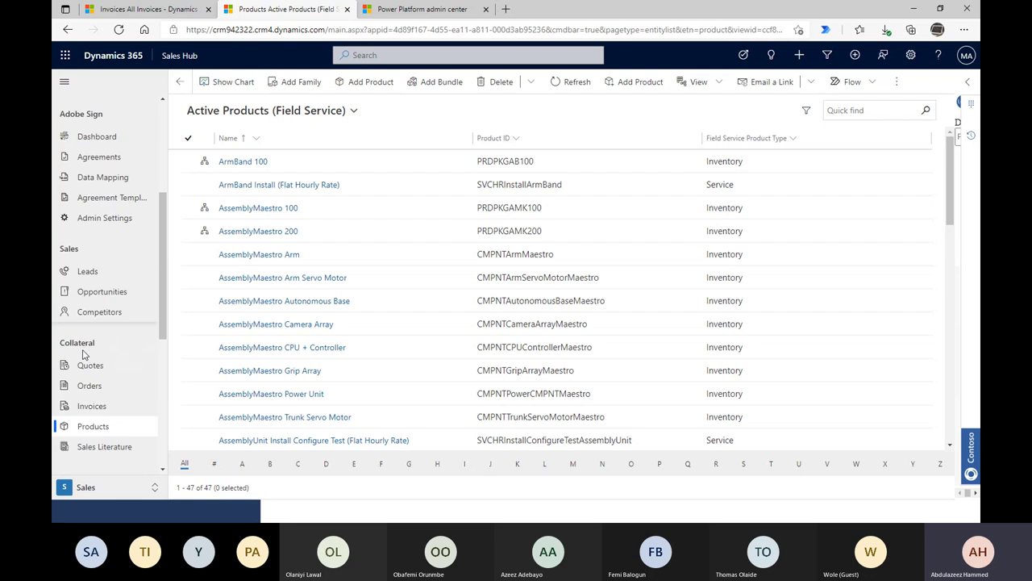
scroll(150, 350, down, 1)
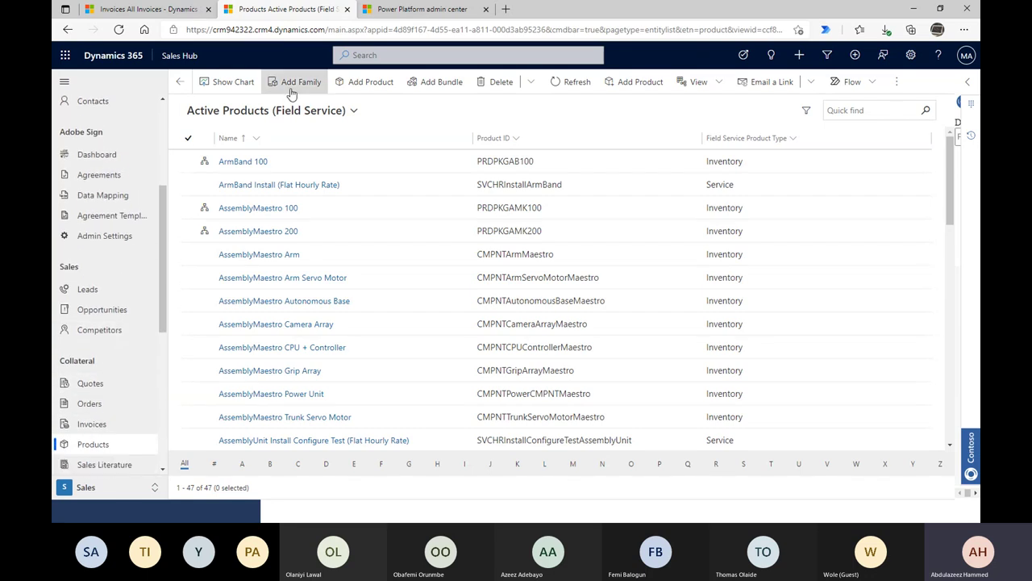
click(297, 84)
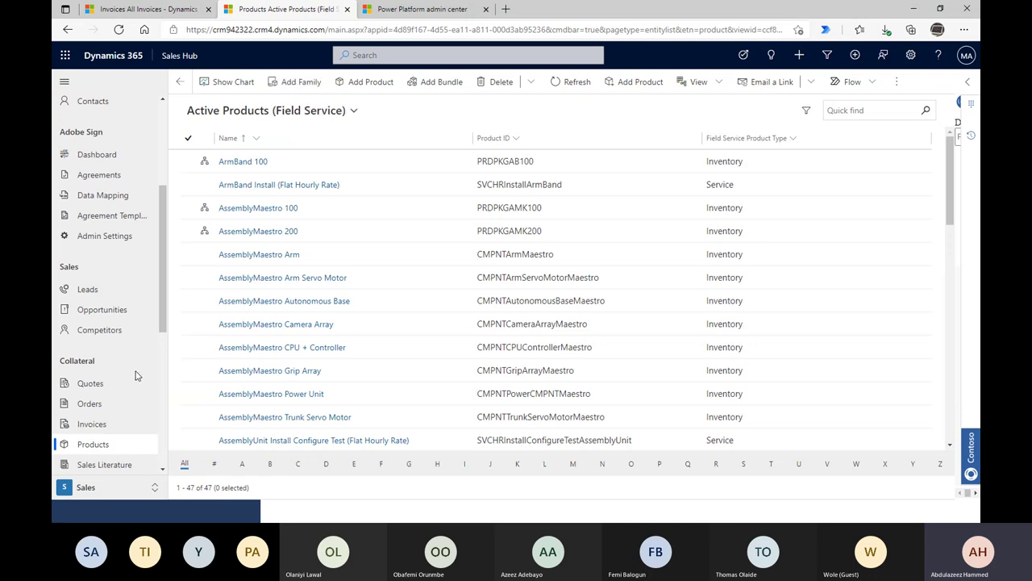
scroll(139, 375, down, 2)
click(91, 254)
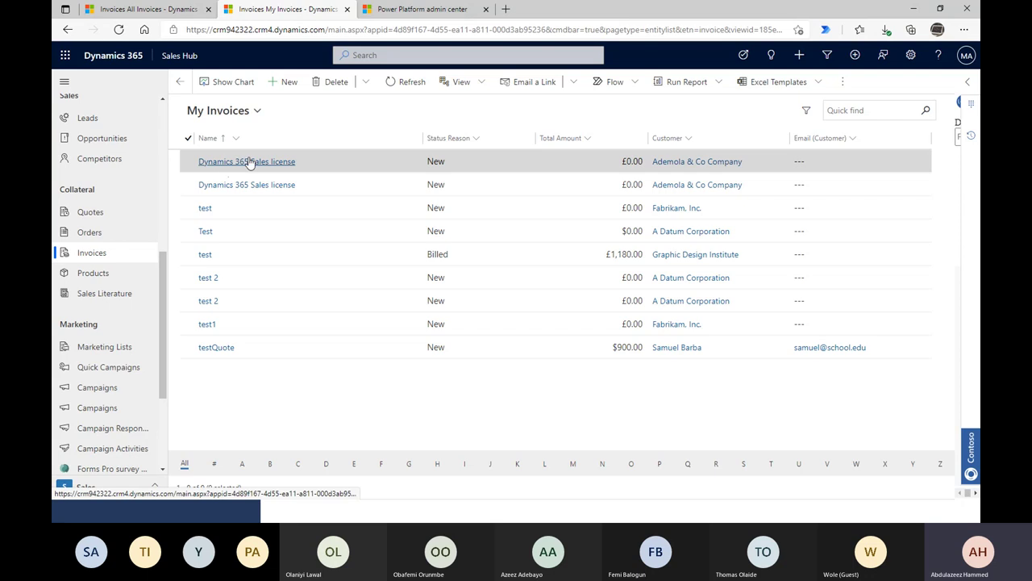
- Open the first Sales license invoice and check its Shipping Date Delivered calendar without picking
double_click(321, 162)
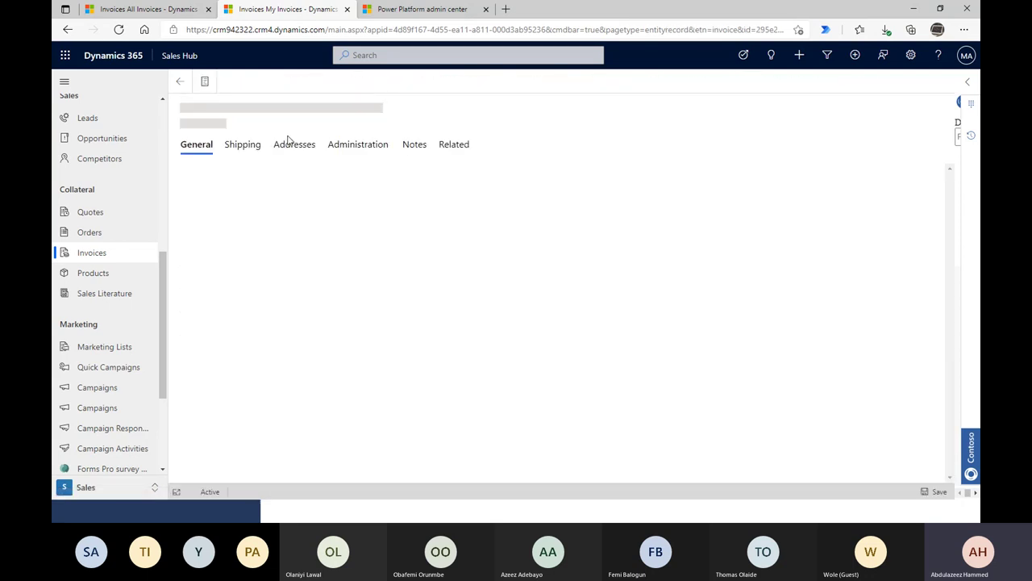
click(235, 151)
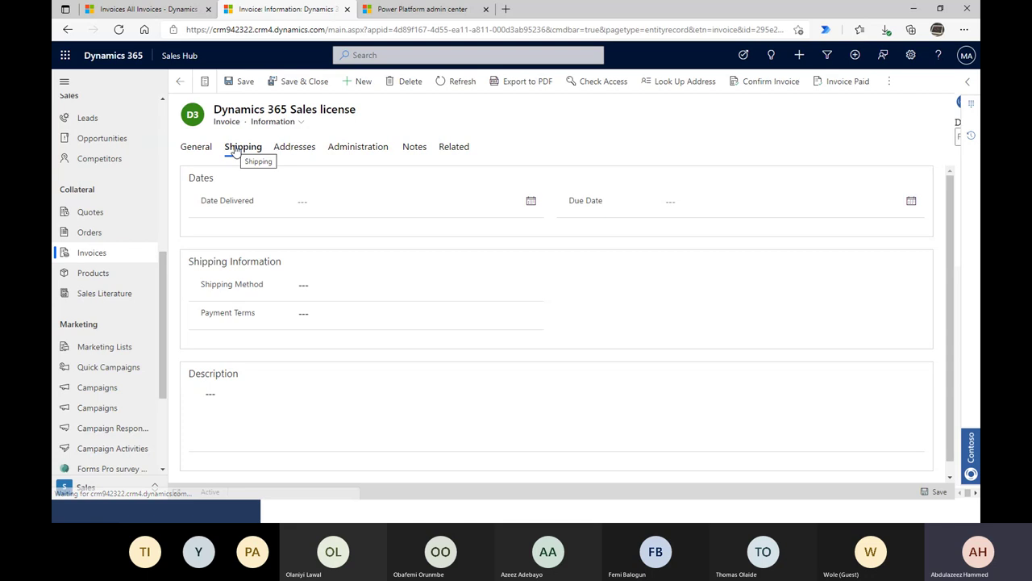
click(354, 203)
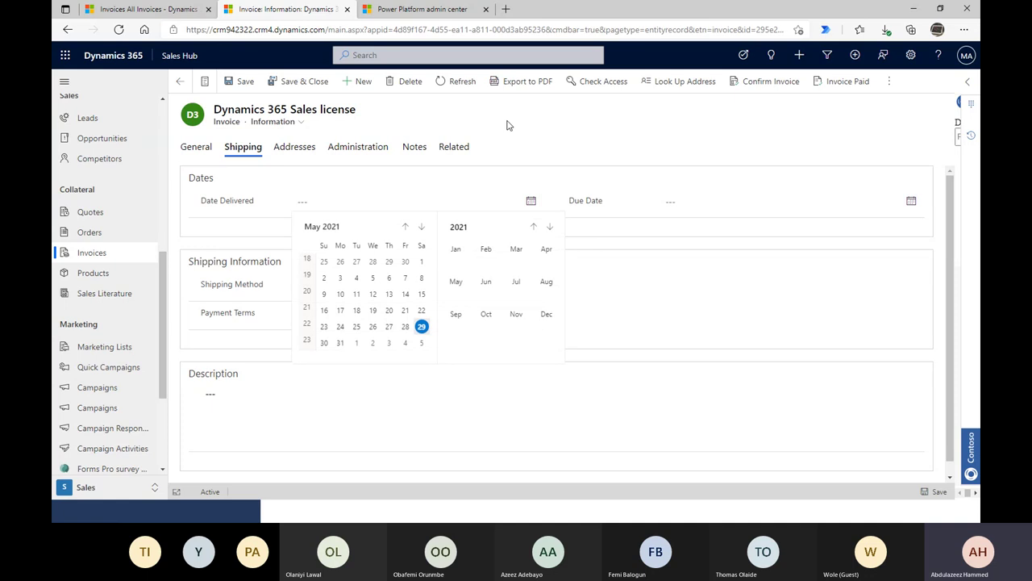
click(310, 208)
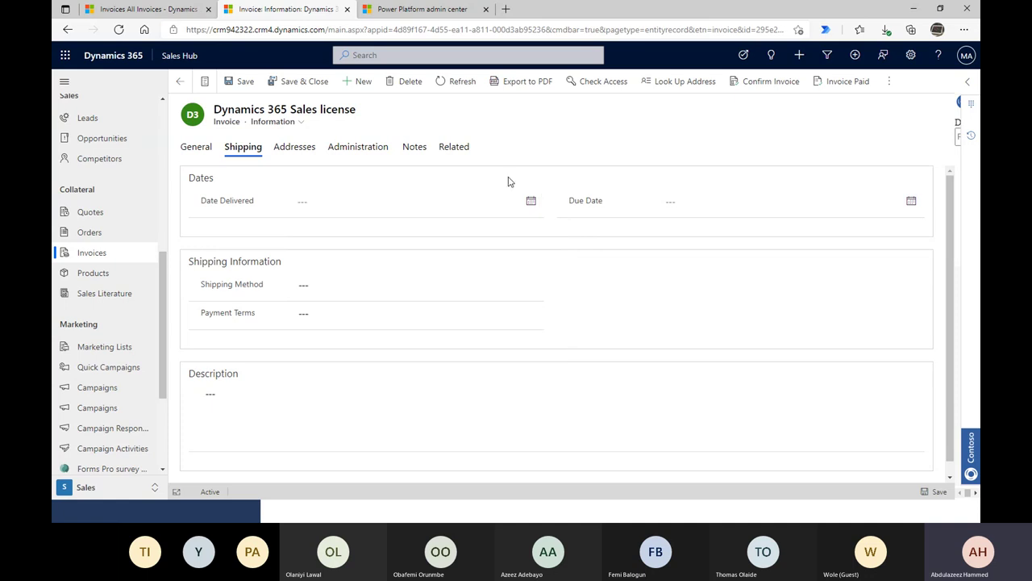
- Review shipping method and payment terms options unchosen, then return to the General tab
click(387, 287)
click(387, 287)
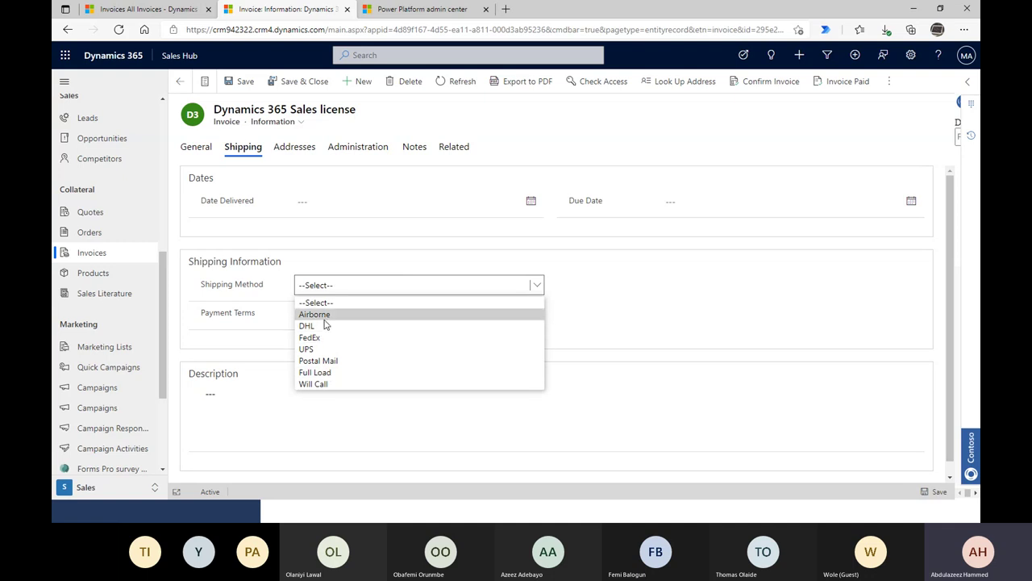
click(230, 336)
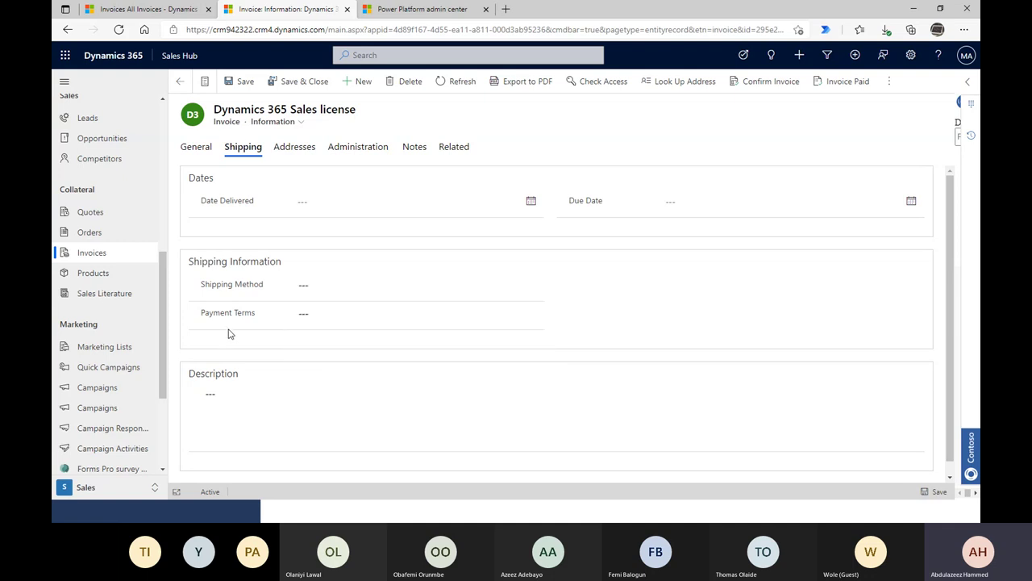
click(313, 314)
click(214, 341)
click(302, 315)
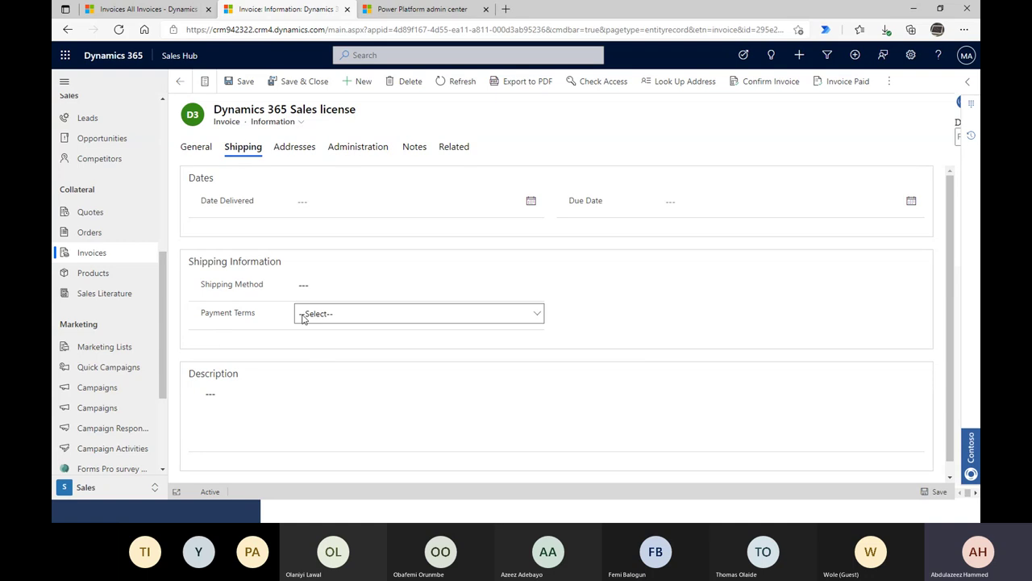
click(303, 317)
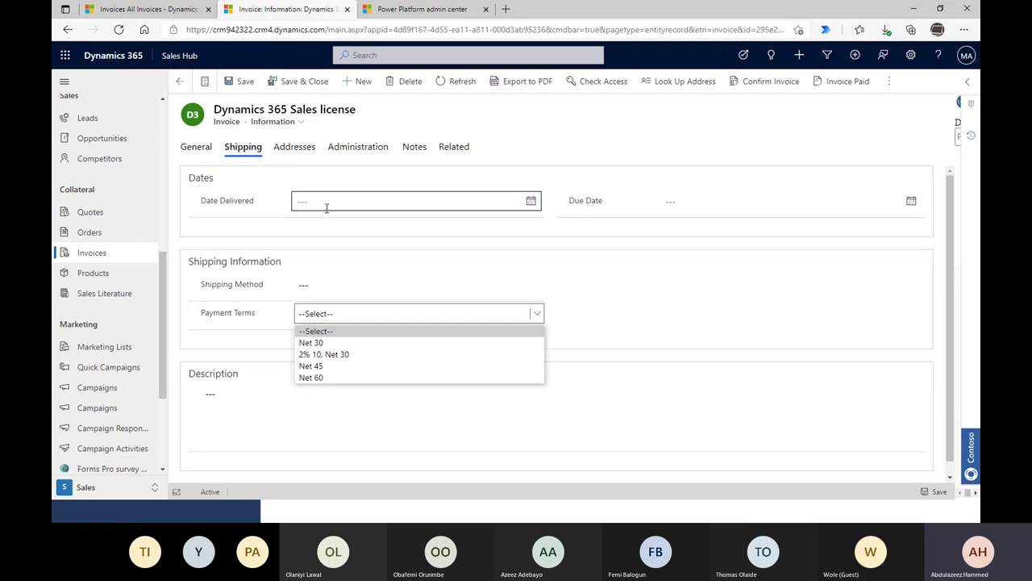
click(190, 154)
click(194, 147)
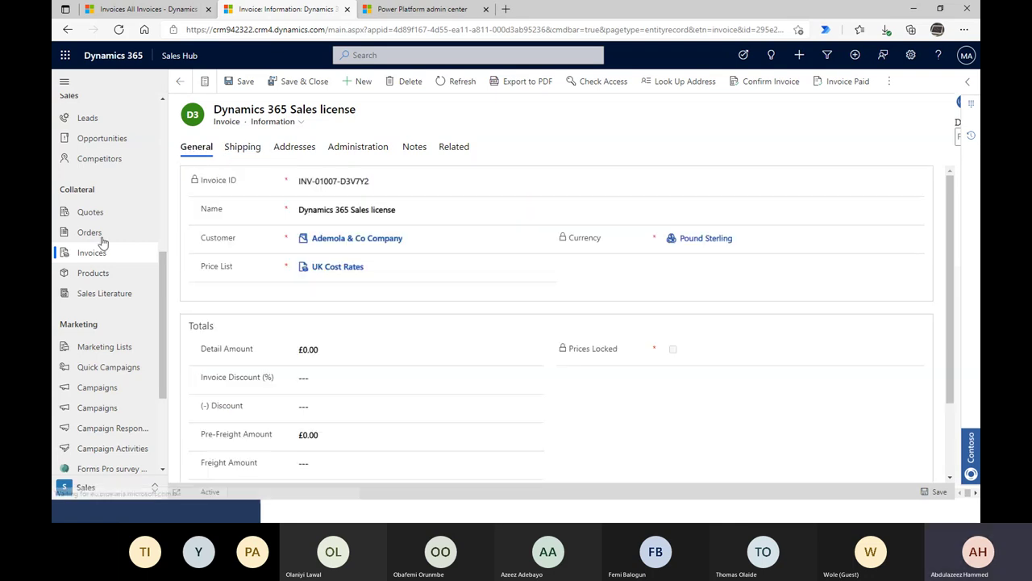
- Open the ArmBand 100 product record, then switch to the Capstone Lab Agenda slide
click(96, 274)
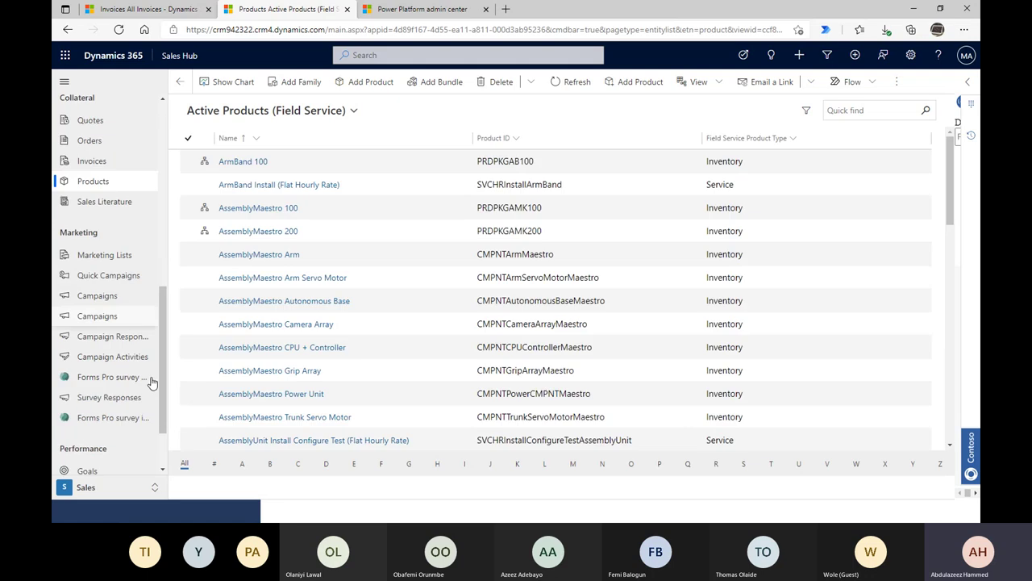
scroll(145, 387, down, 2)
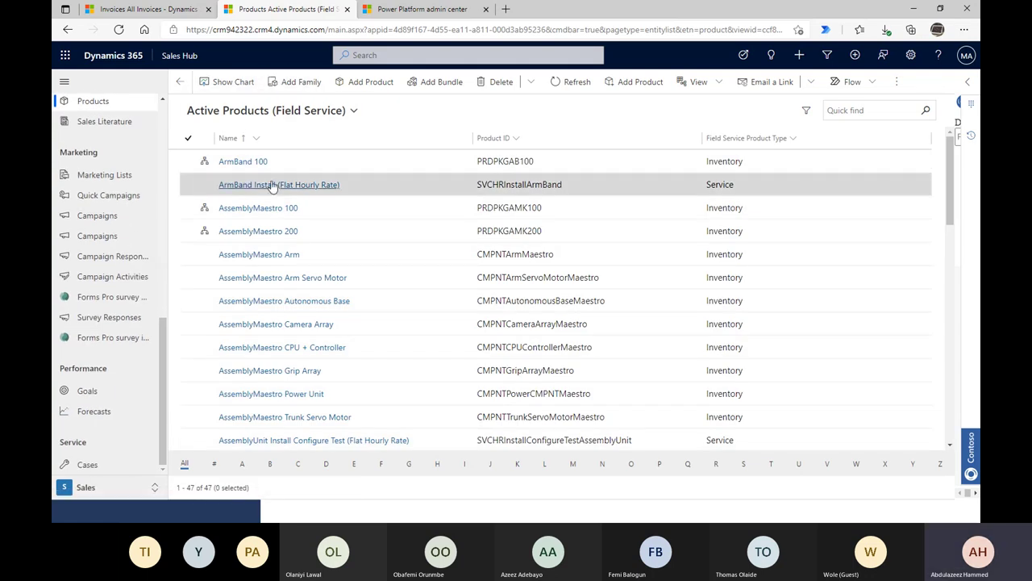
double_click(386, 160)
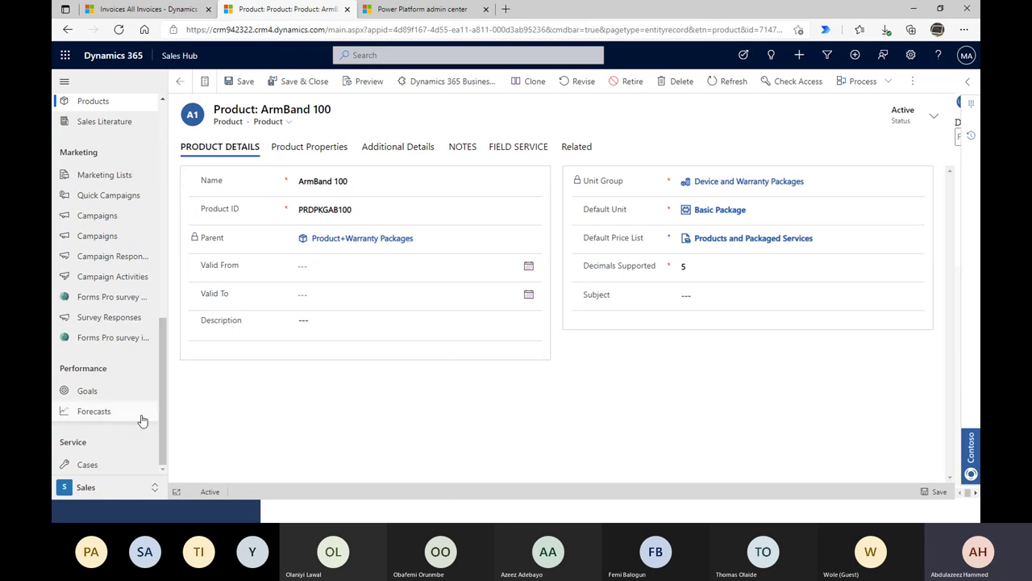
scroll(143, 417, up, 5)
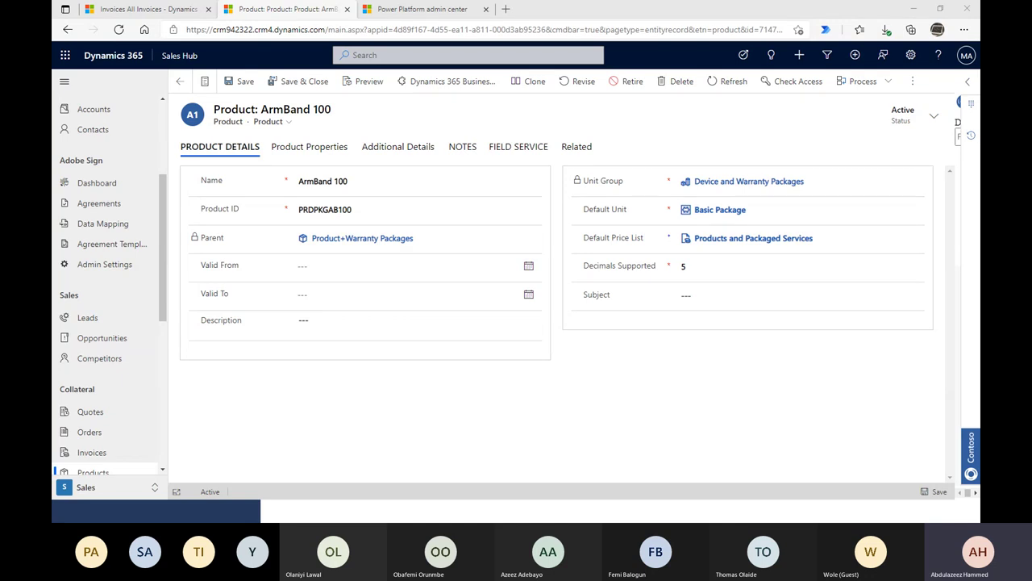
key(alt+Tab)
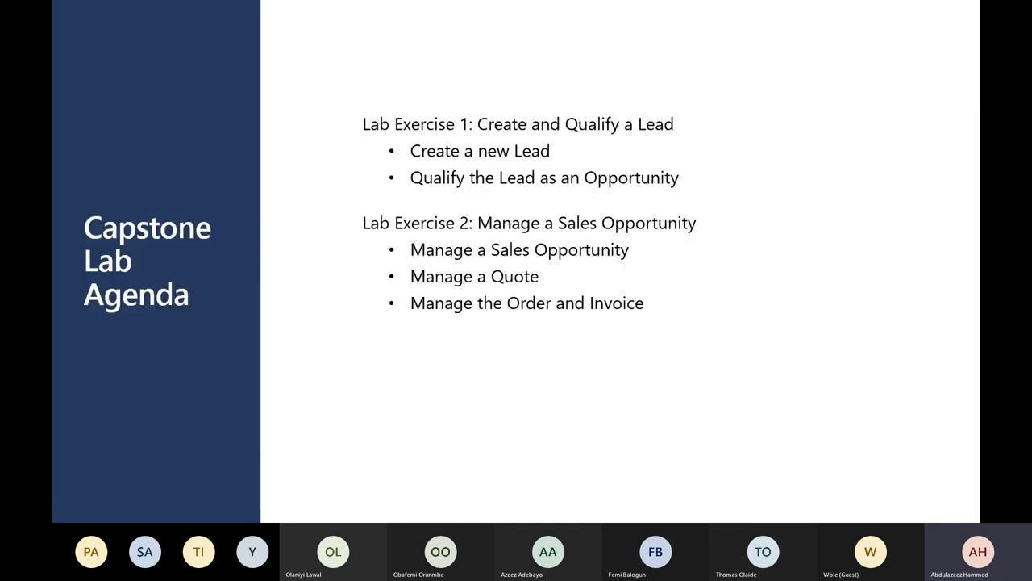